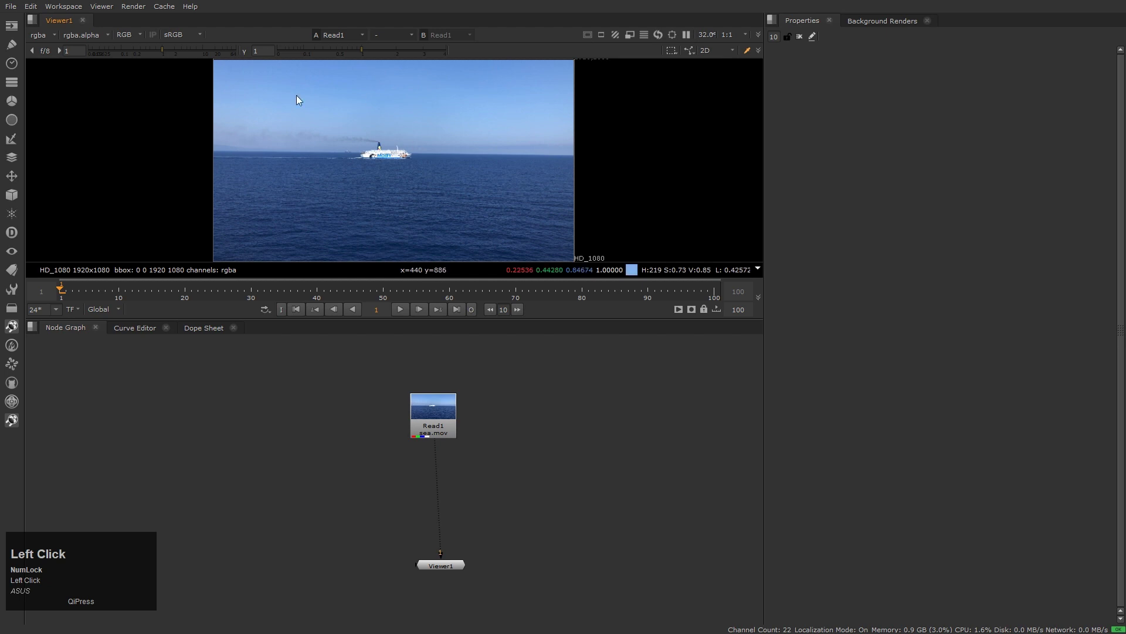
# Step: Play through the sea.mov clip and insert a Tracker node between its Read node and the Viewer
pyautogui.press('l')
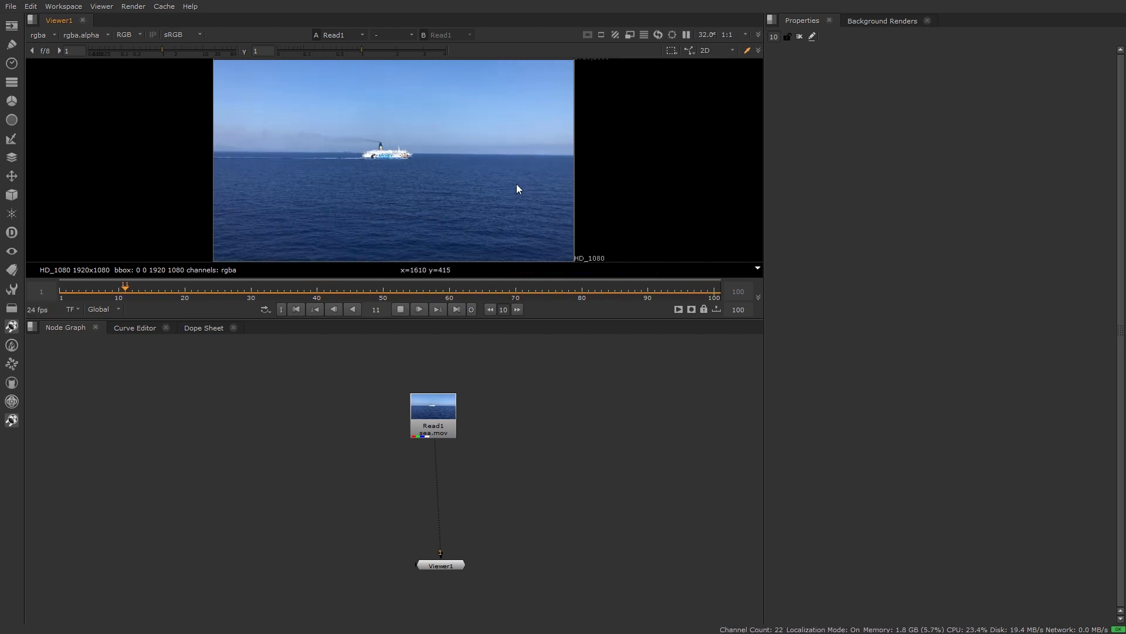
pyautogui.middleClick(423, 376)
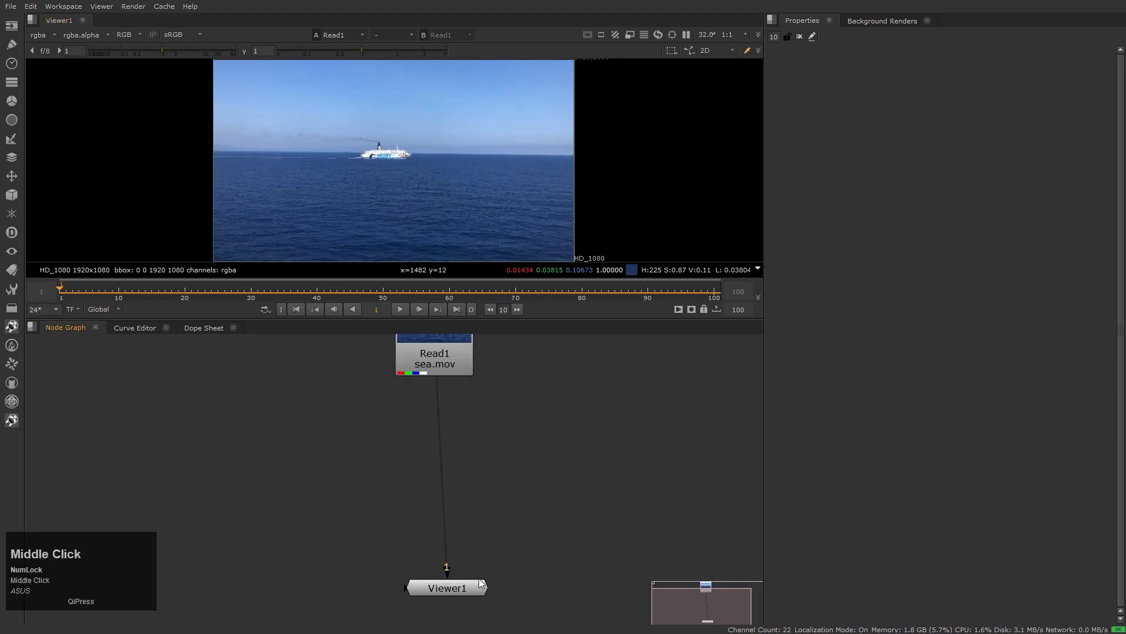
pyautogui.click(456, 519)
pyautogui.scroll(3, 464, 431)
pyautogui.click(463, 414)
pyautogui.press('Tab')
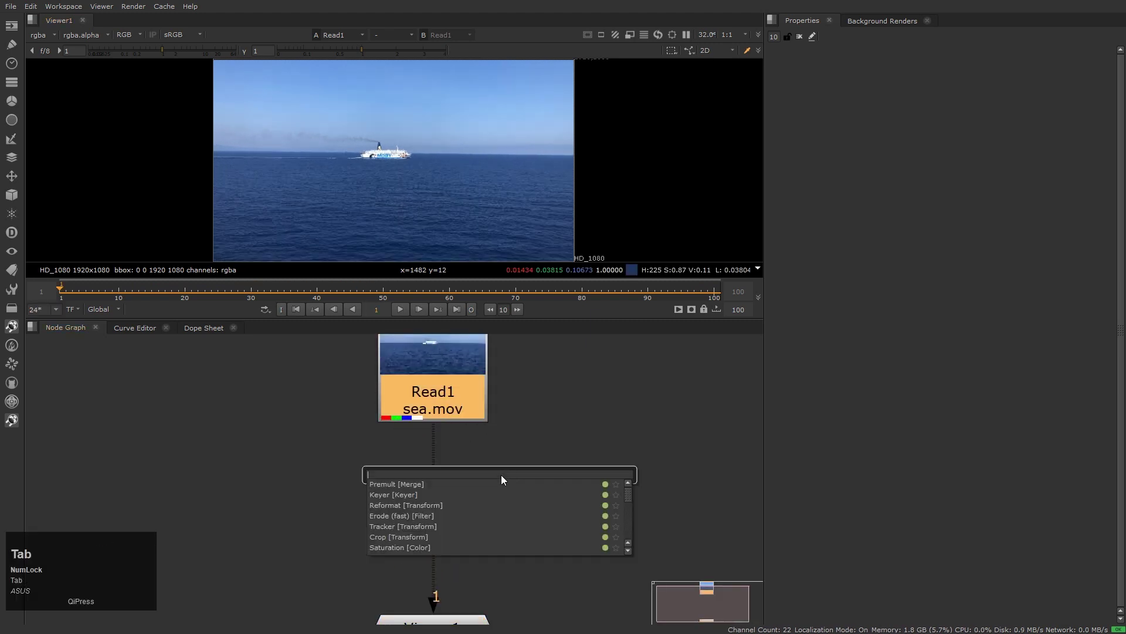
pyautogui.write('tra')
pyautogui.click(399, 491)
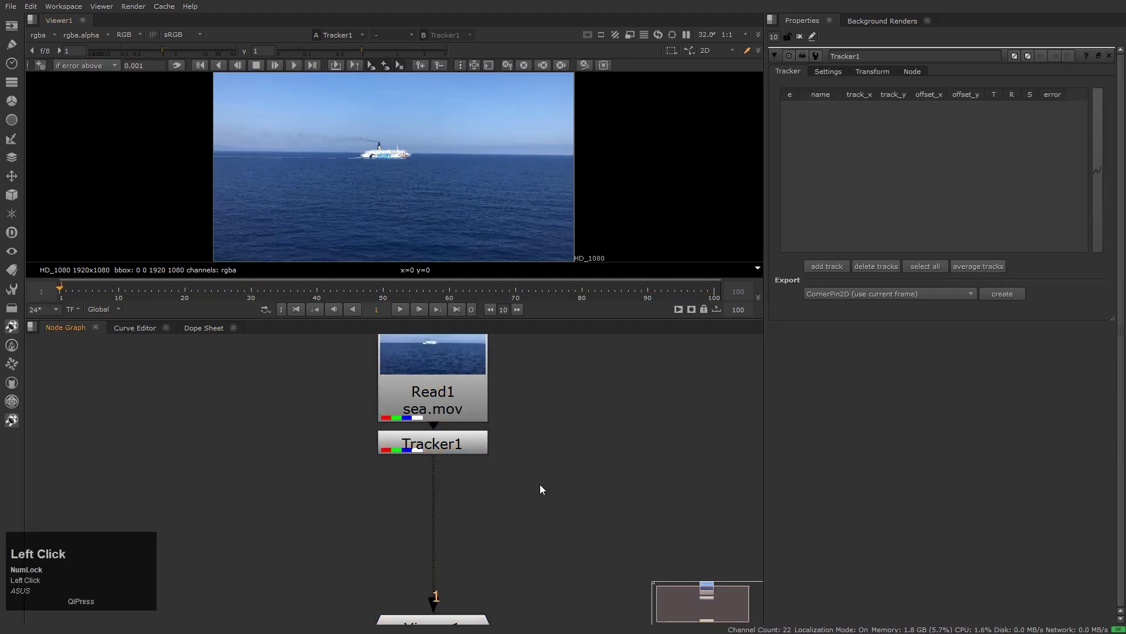
pyautogui.click(445, 449)
# Step: Add a track at frame 1 and place its point on the ship's stern at about x 787, y 578
pyautogui.middleClick(432, 164)
pyautogui.scroll(3, 434, 193)
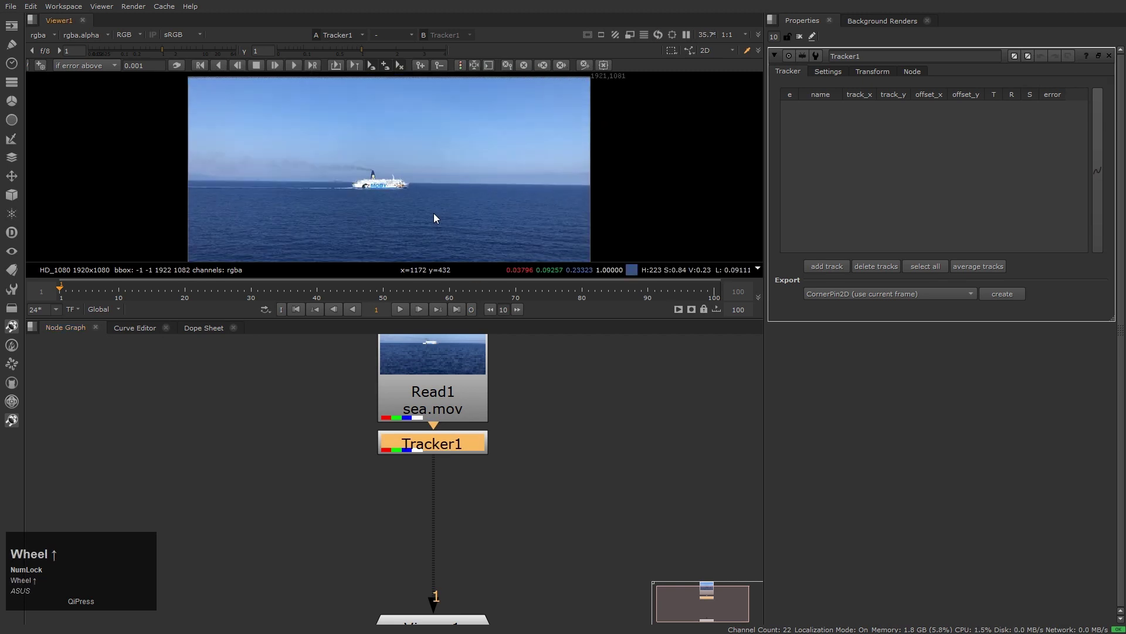
pyautogui.press('Home')
pyautogui.scroll(4, 434, 213)
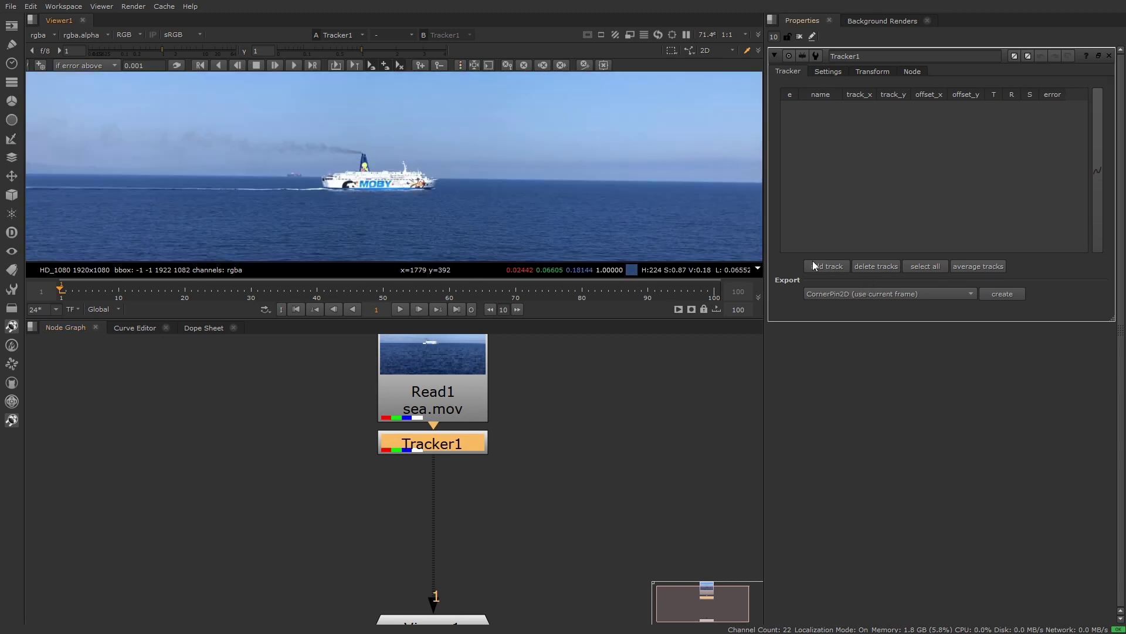
pyautogui.click(827, 266)
pyautogui.scroll(3, 424, 155)
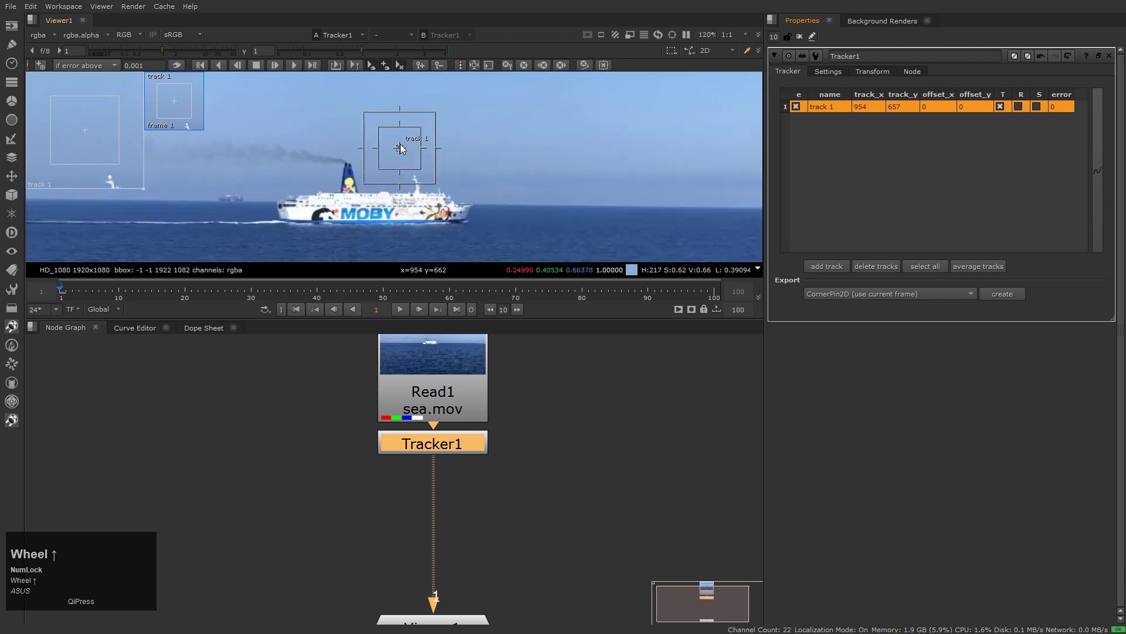
pyautogui.moveTo(389, 140); pyautogui.dragTo(250, 194)
pyautogui.scroll(7, 302, 205)
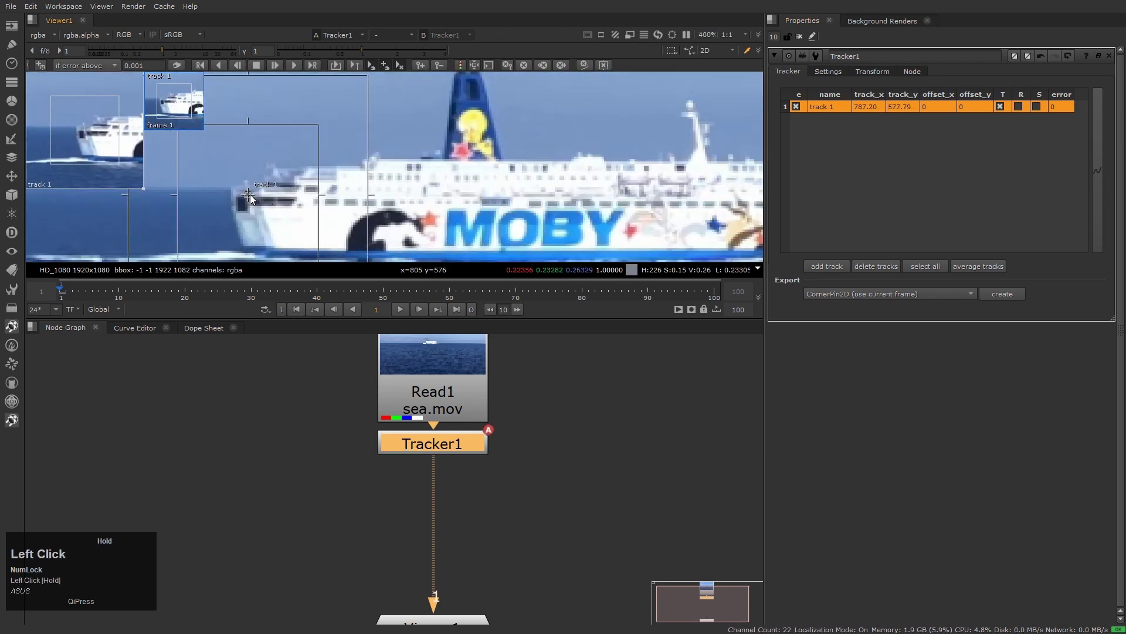
# Step: Compare the first and last frames and shrink track 1's pattern box around the ship's stern at frame 1
pyautogui.scroll(-5, 525, 154)
pyautogui.moveTo(524, 154); pyautogui.dragTo(509, 185, button='middle')
pyautogui.press('End')
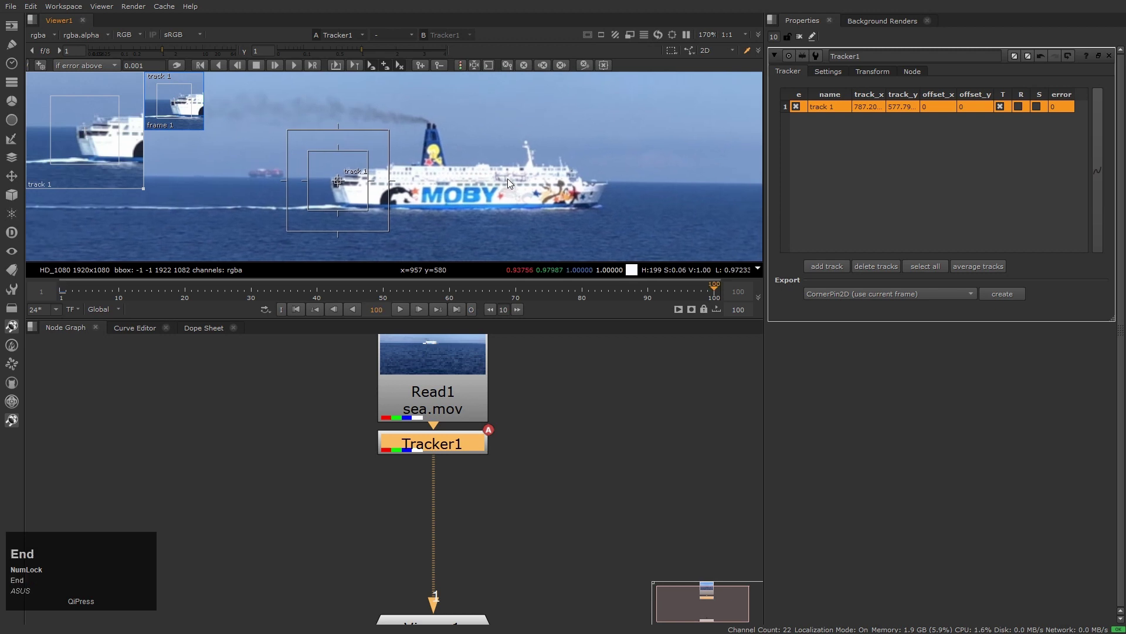
pyautogui.press('Home')
pyautogui.press('End')
pyautogui.press('Home')
pyautogui.scroll(5, 393, 192)
pyautogui.click(333, 94)
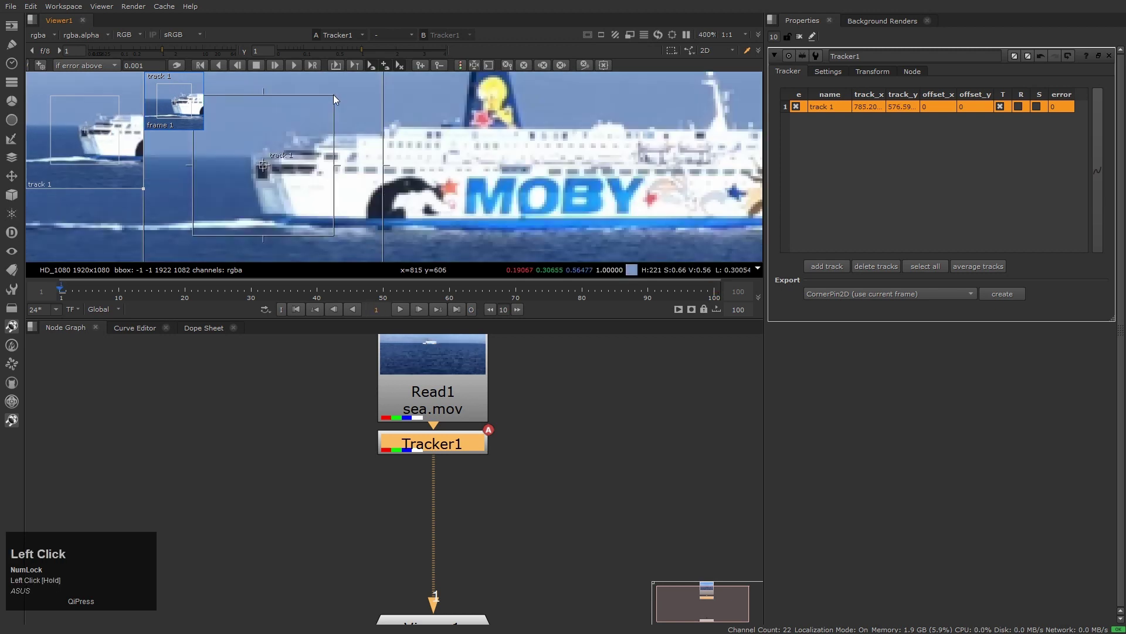
pyautogui.moveTo(333, 94); pyautogui.dragTo(317, 115)
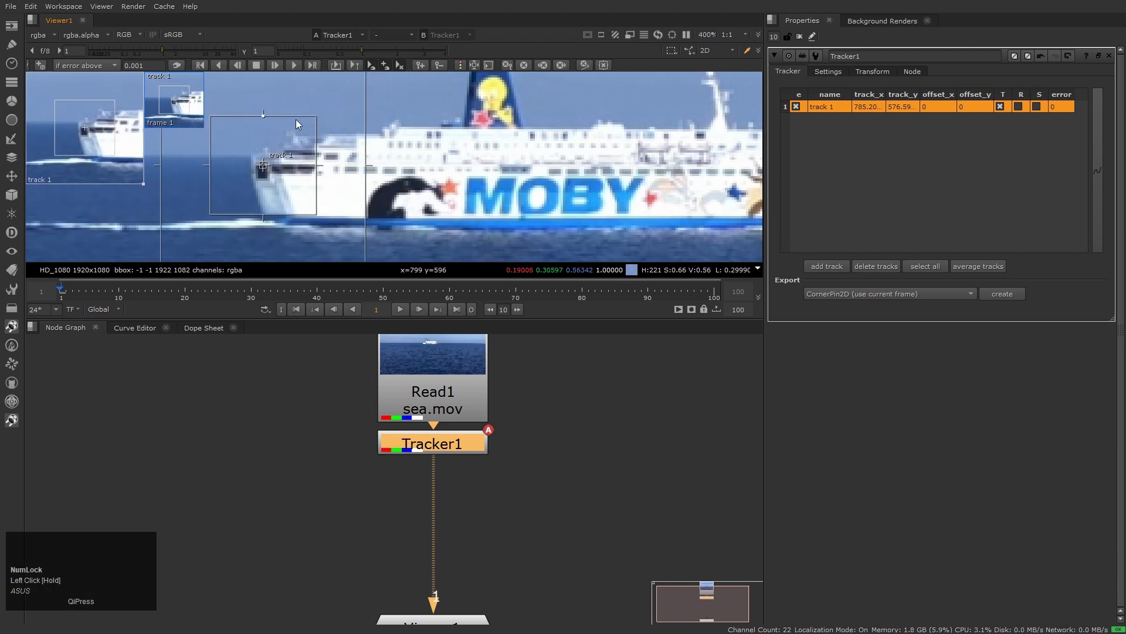
# Step: Track the stern point forward through to frame 100
pyautogui.click(292, 63)
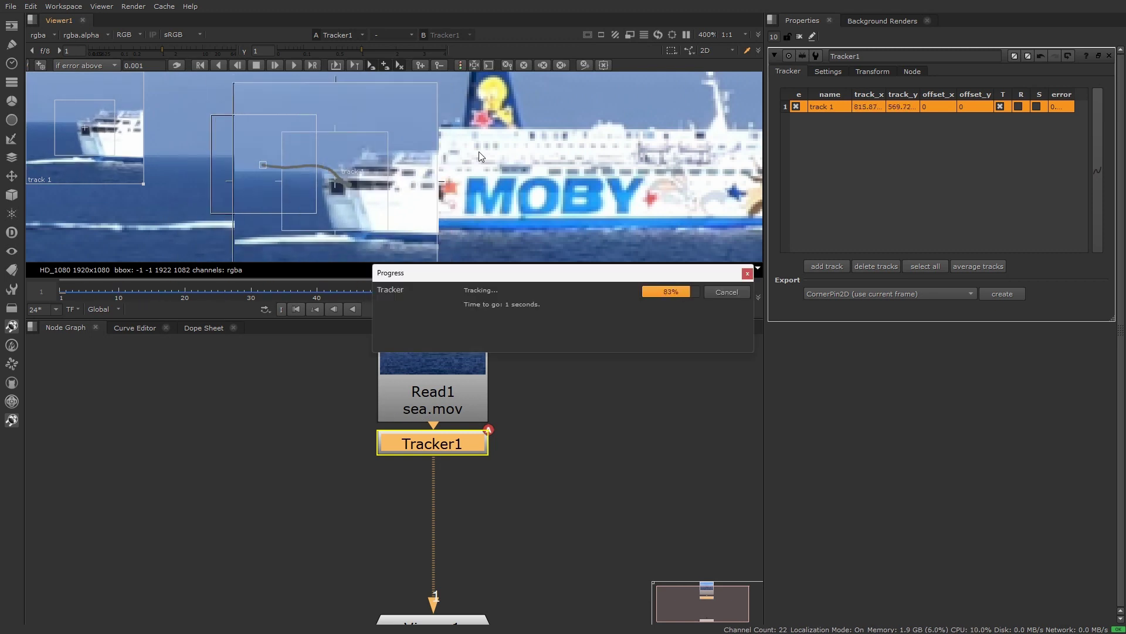
pyautogui.scroll(-2, 606, 182)
pyautogui.scroll(1, 606, 181)
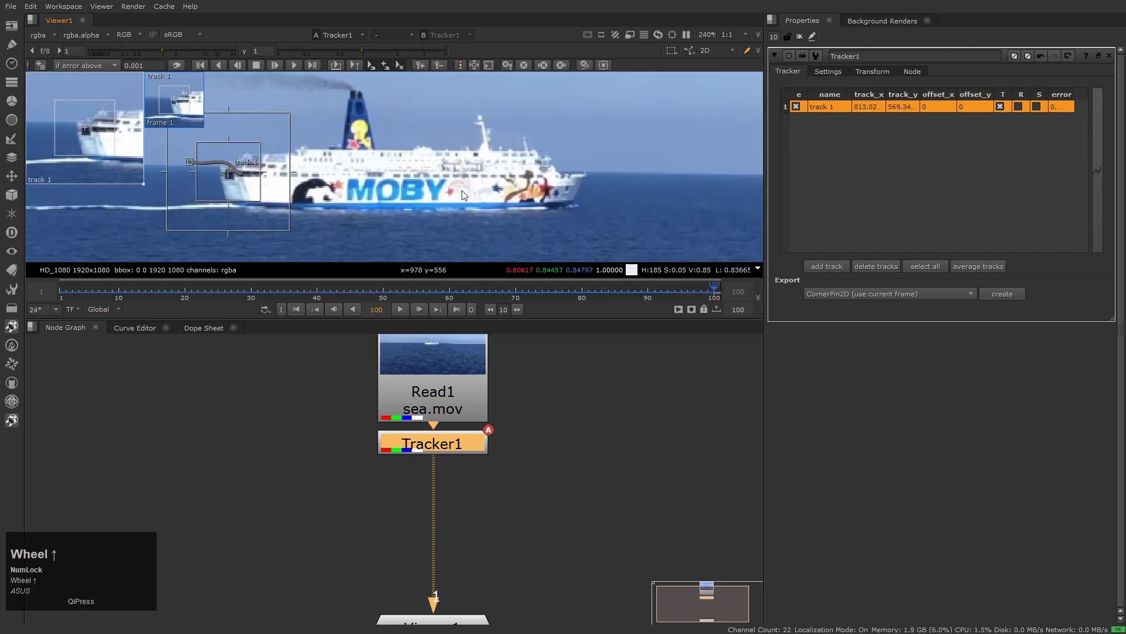
# Step: Add a second track at frame 100 and place it on the ship's bow at about x 1047, y 569
pyautogui.click(831, 266)
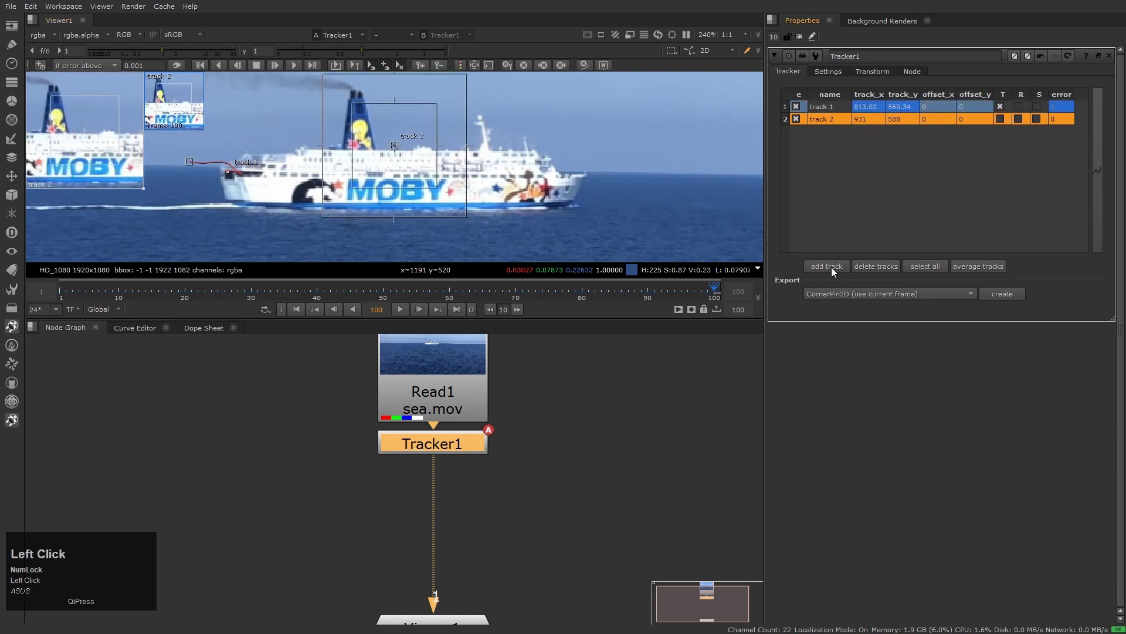
pyautogui.moveTo(394, 144); pyautogui.dragTo(569, 177)
pyautogui.moveTo(569, 179); pyautogui.dragTo(522, 157, button='middle')
pyautogui.scroll(3, 496, 94)
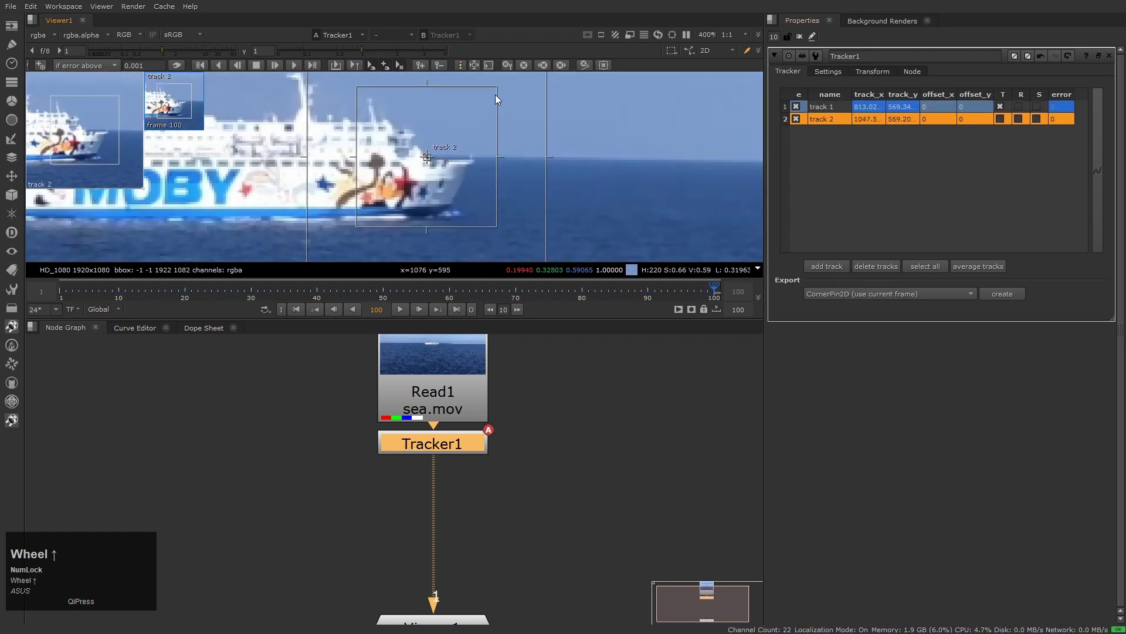
# Step: Shrink track 2's pattern and search areas around the bow and track it backward from frame 100 to frame 1
pyautogui.moveTo(496, 87); pyautogui.dragTo(463, 121)
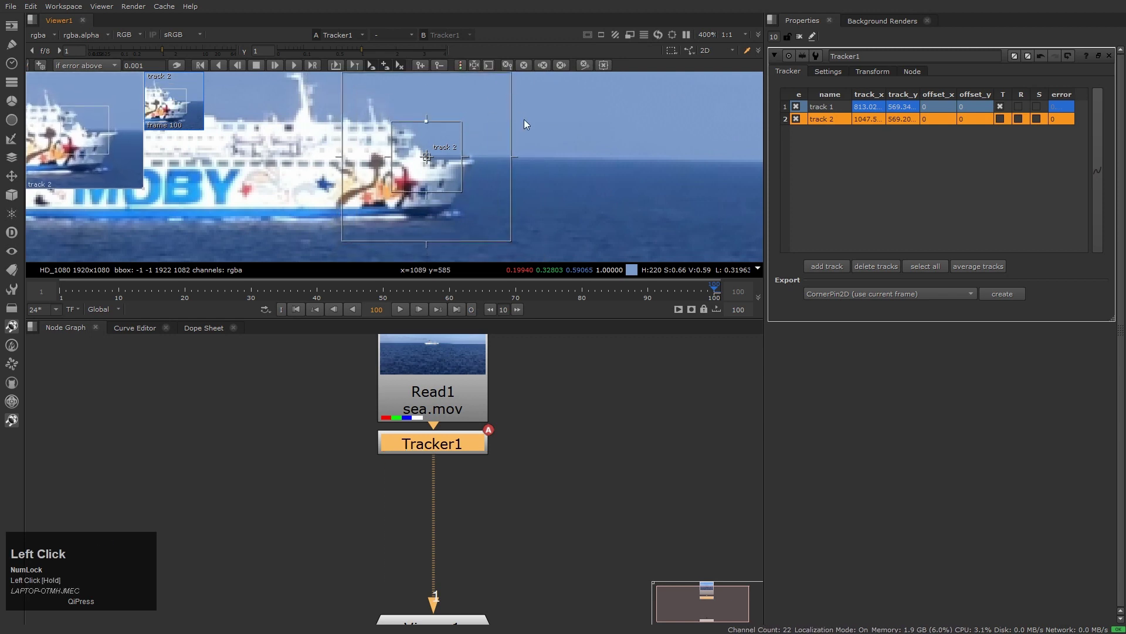
pyautogui.moveTo(523, 119); pyautogui.dragTo(543, 135, button='middle')
pyautogui.click(531, 91)
pyautogui.moveTo(531, 90); pyautogui.dragTo(532, 88)
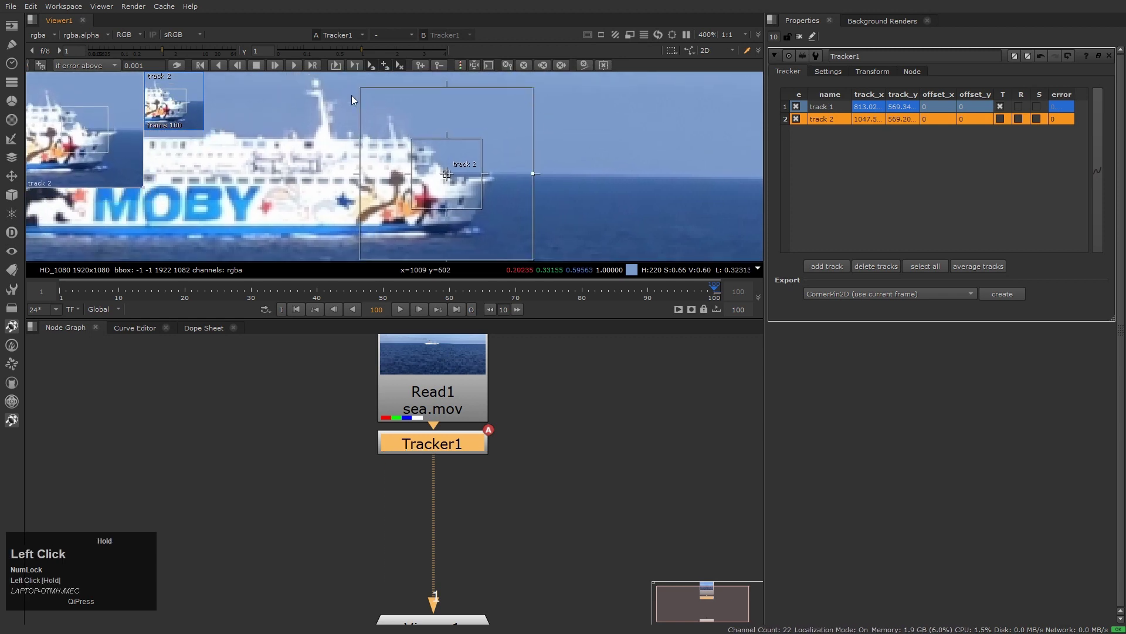
pyautogui.click(294, 65)
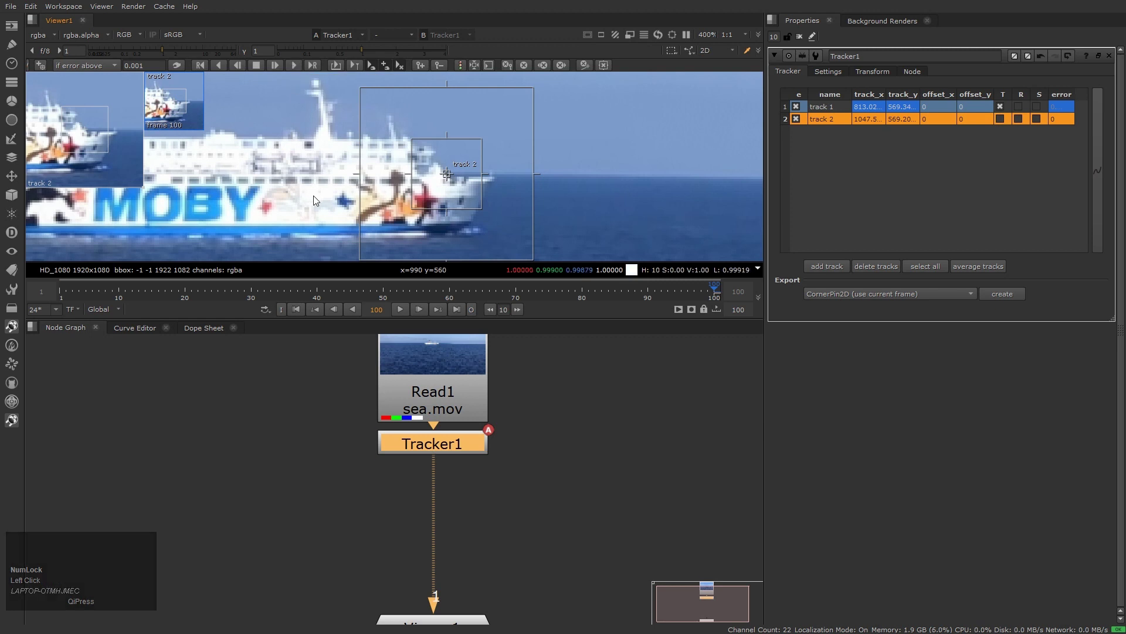
pyautogui.click(218, 65)
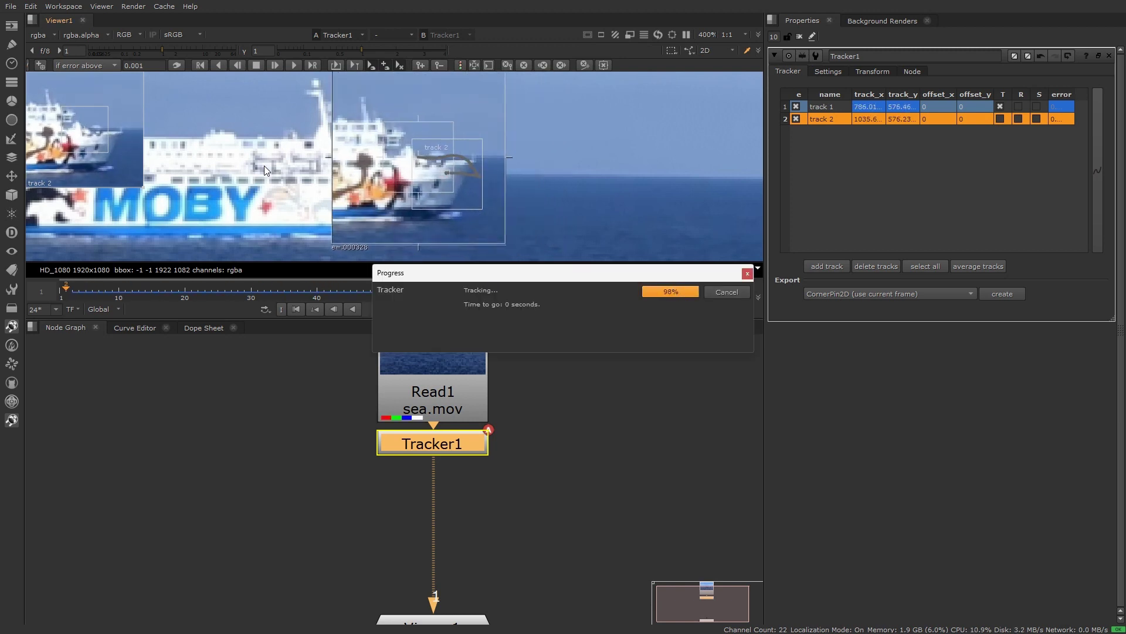
# Step: Enable rotation and scale for both tracks, and translation for track 2
pyautogui.click(1018, 119)
pyautogui.click(1018, 107)
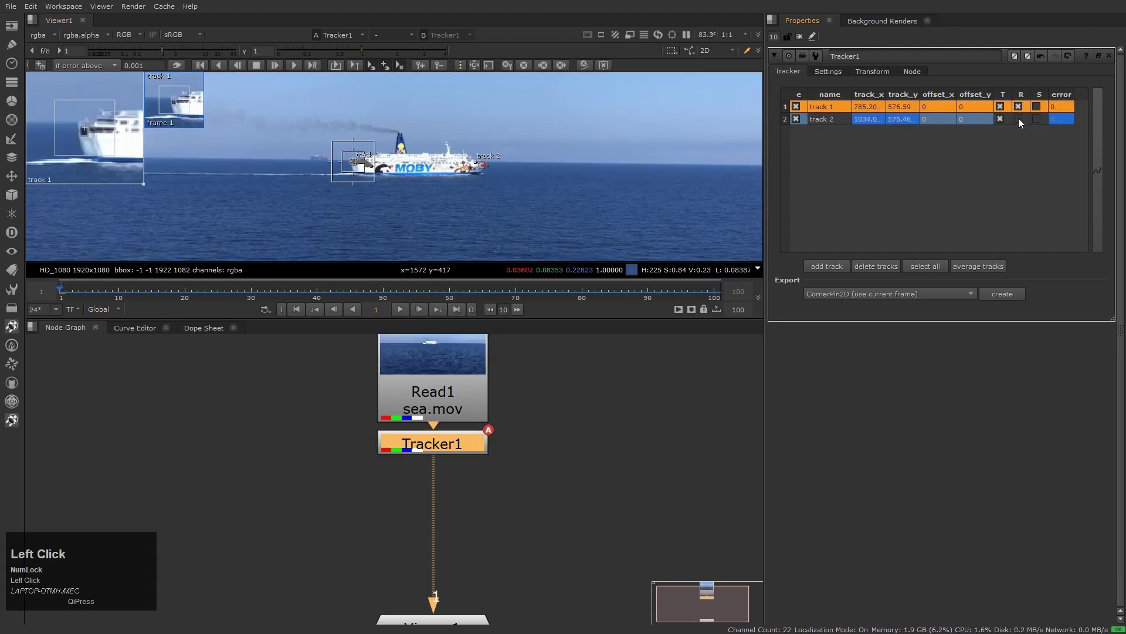
pyautogui.click(1019, 119)
pyautogui.click(1037, 106)
pyautogui.click(1037, 118)
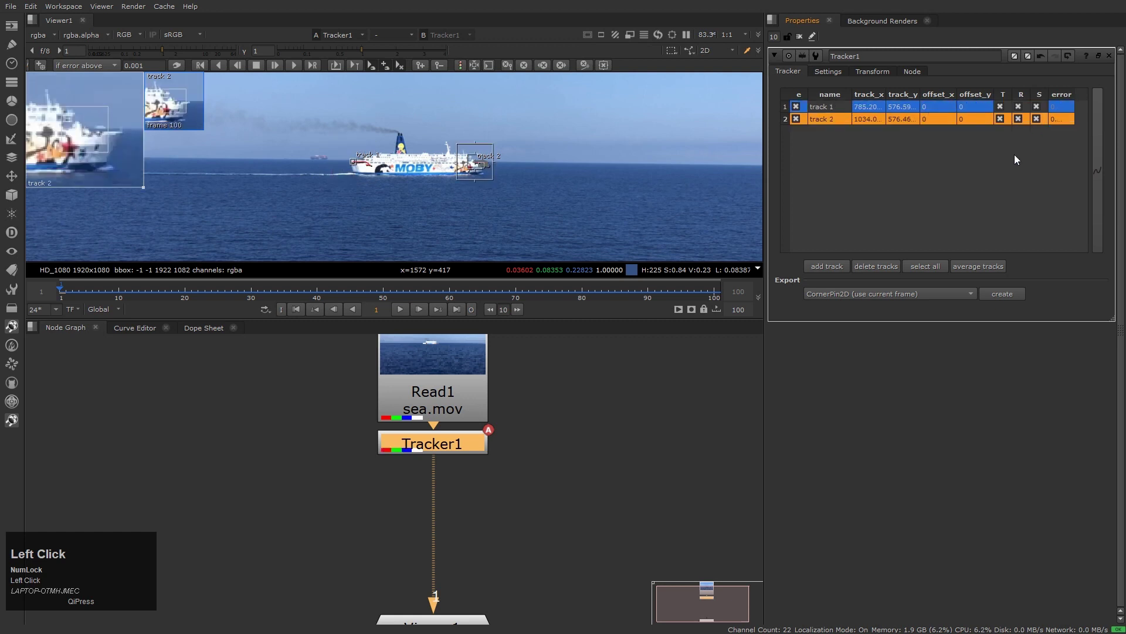
# Step: Set the Tracker's transform to stabilize and play the shot to check the ship's stability
pyautogui.click(869, 70)
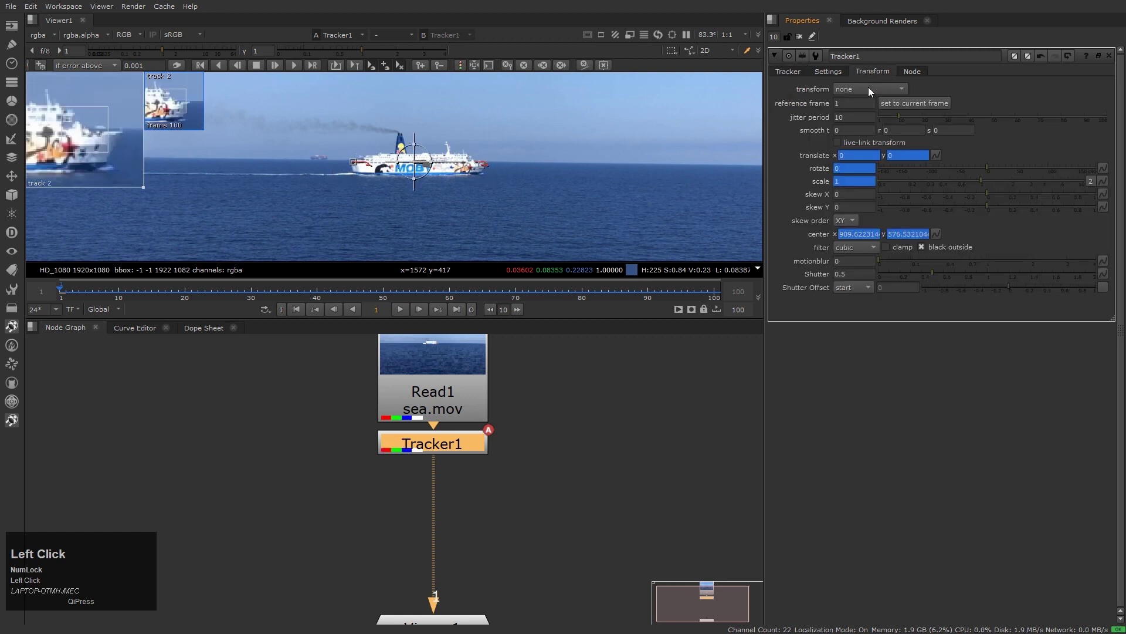
pyautogui.click(869, 88)
pyautogui.click(866, 102)
pyautogui.middleClick(536, 194)
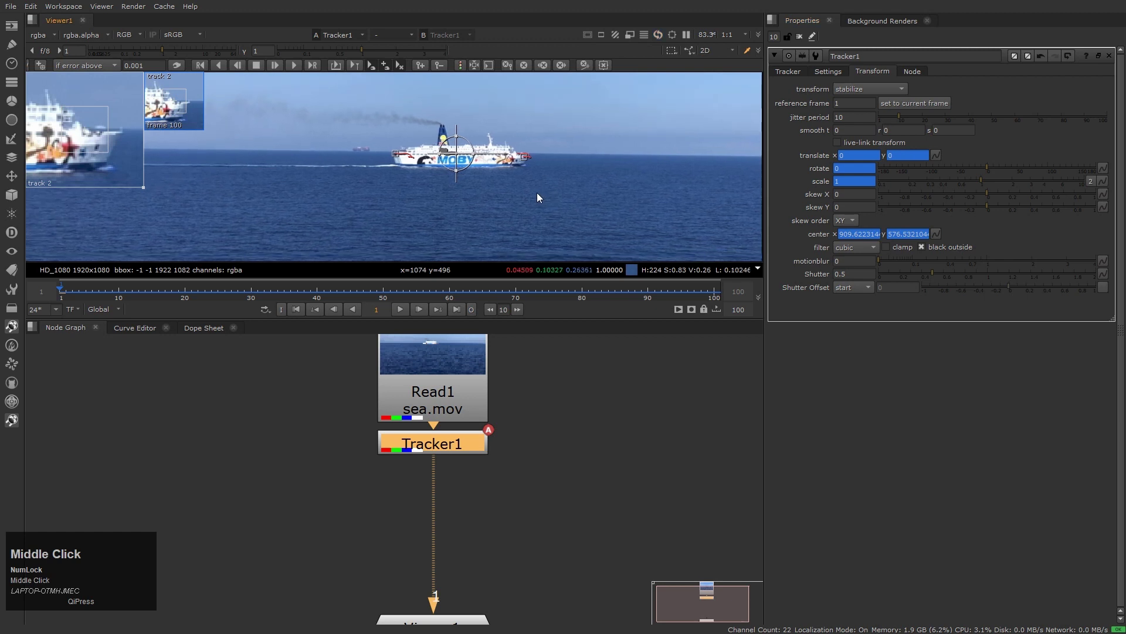
pyautogui.press('l')
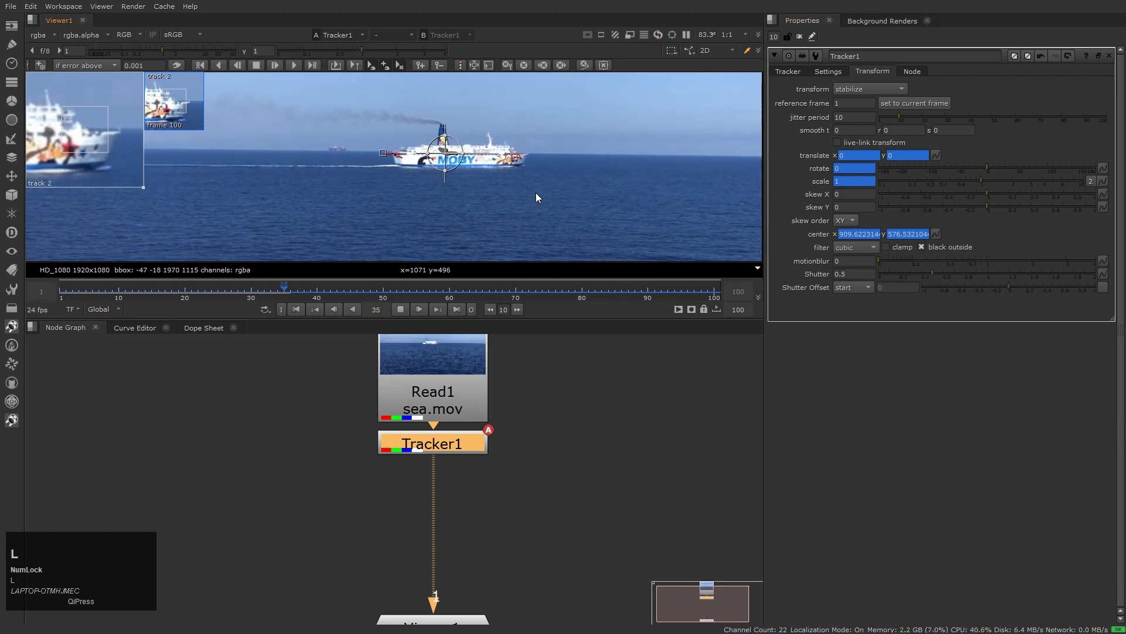
pyautogui.scroll(4, 505, 179)
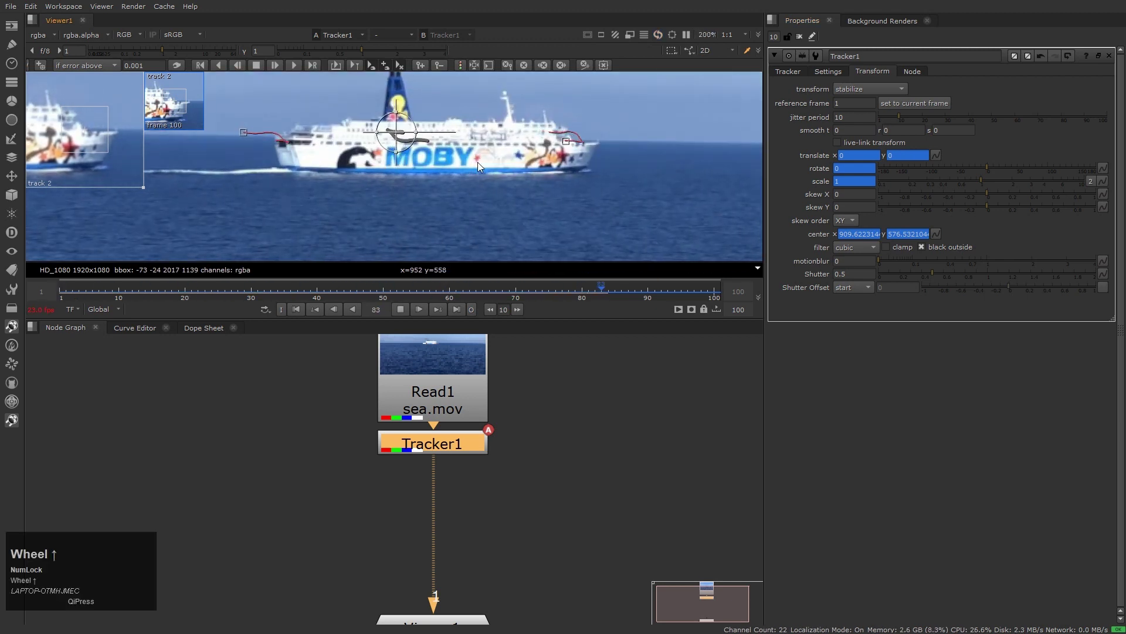
pyautogui.moveTo(504, 193); pyautogui.dragTo(515, 220, button='middle')
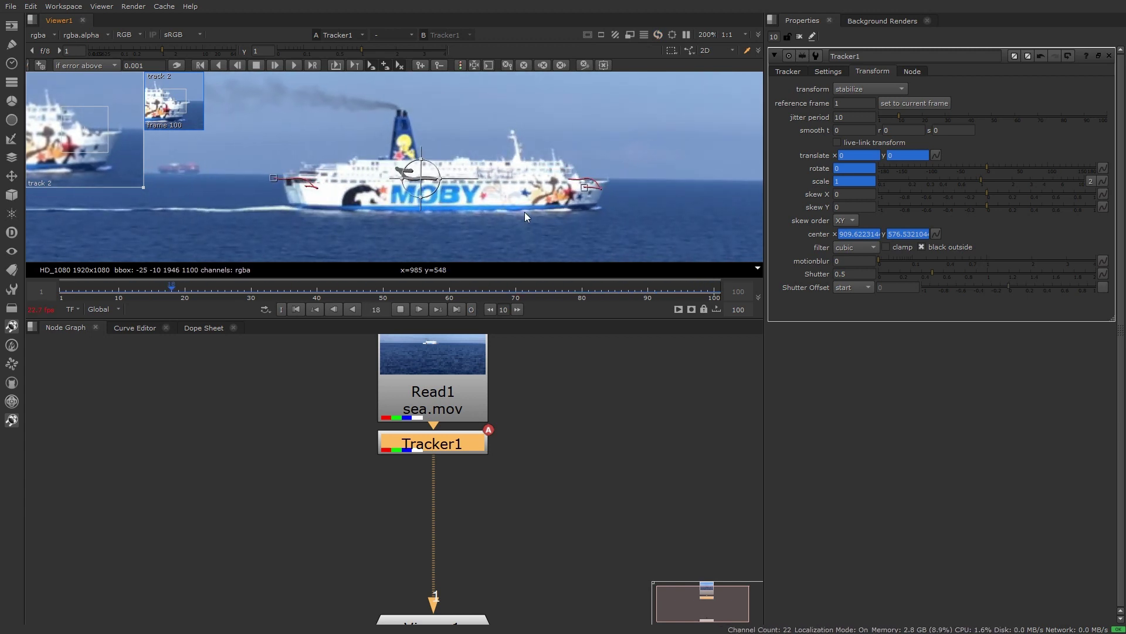
pyautogui.press('Home')
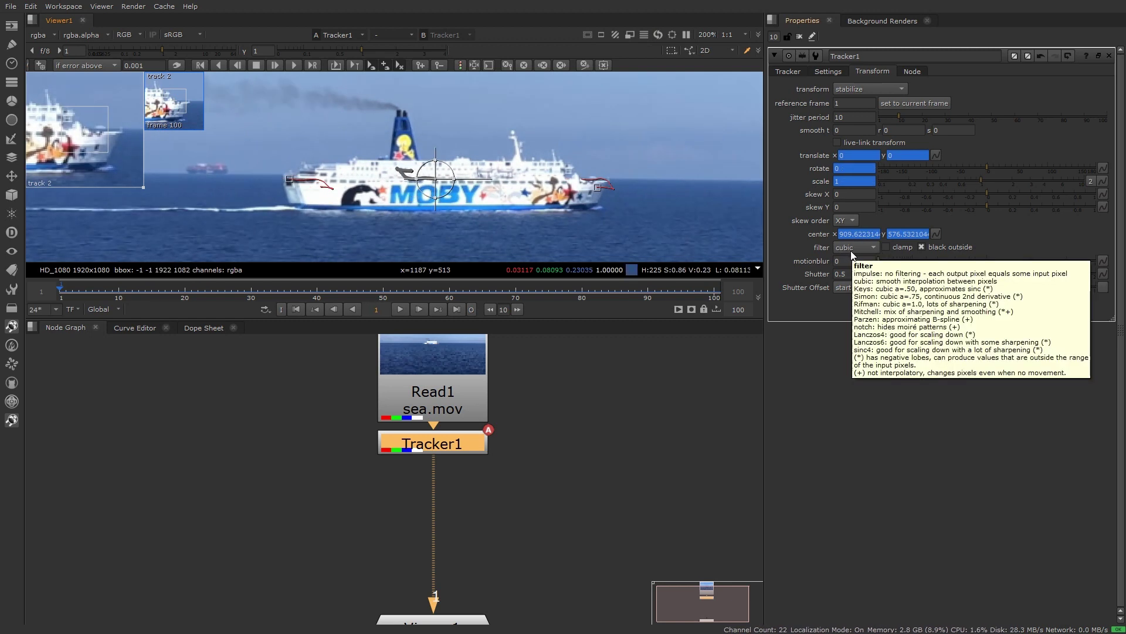
# Step: Try the impulse filter on the stabilized shot and play it back to judge the ship's sharpness
pyautogui.click(857, 247)
pyautogui.click(861, 237)
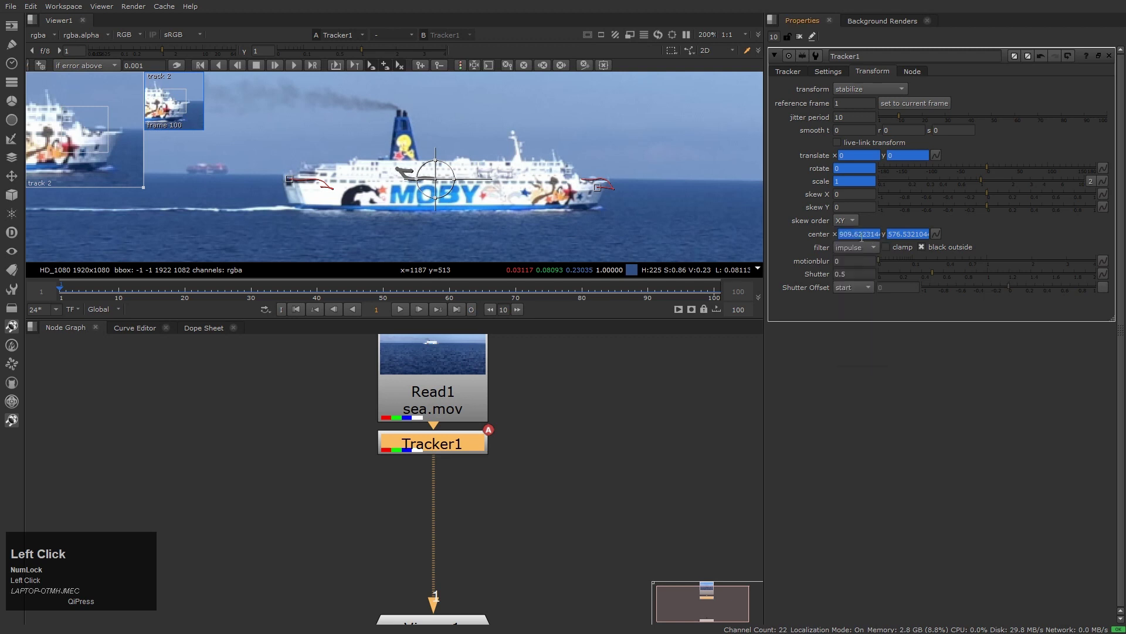
pyautogui.scroll(2, 597, 213)
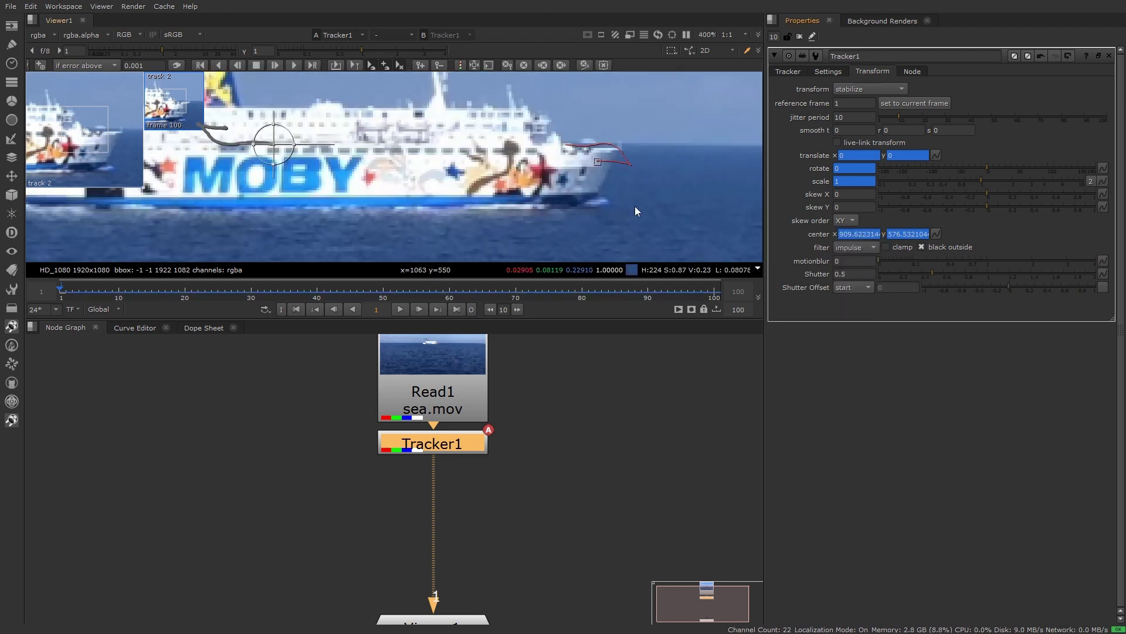
pyautogui.scroll(-1, 635, 206)
pyautogui.click(870, 247)
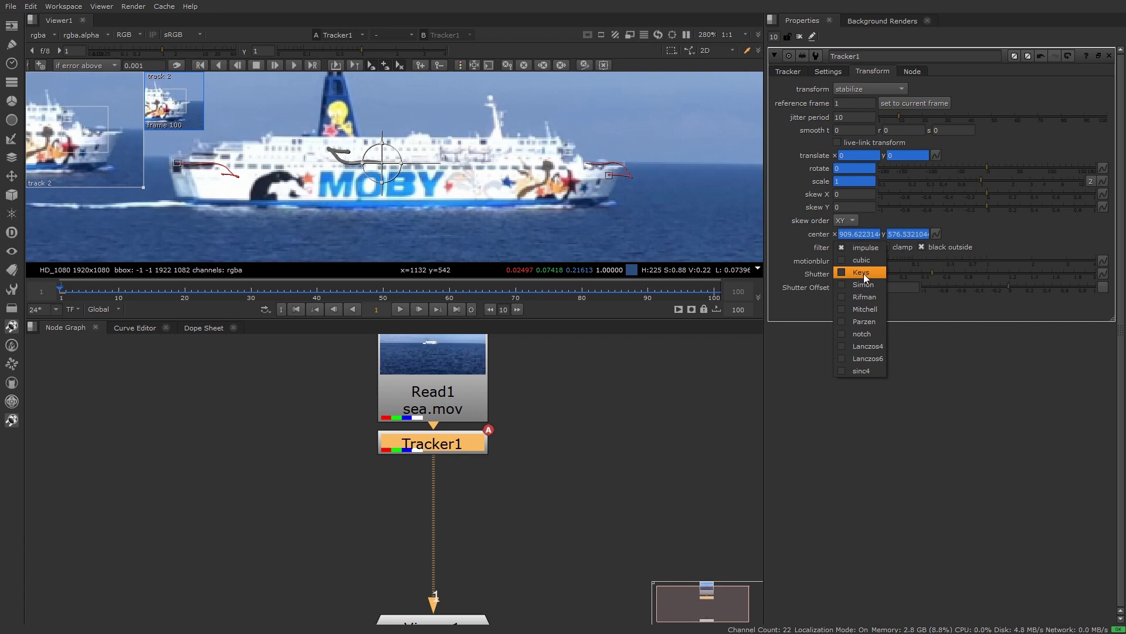
pyautogui.click(864, 246)
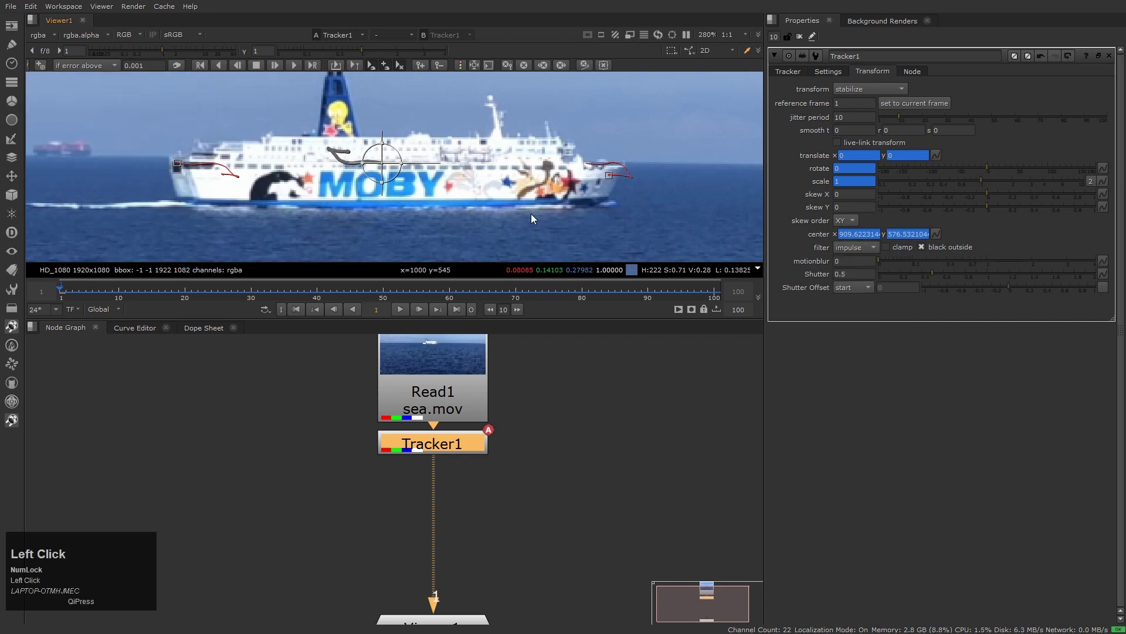
pyautogui.press('l')
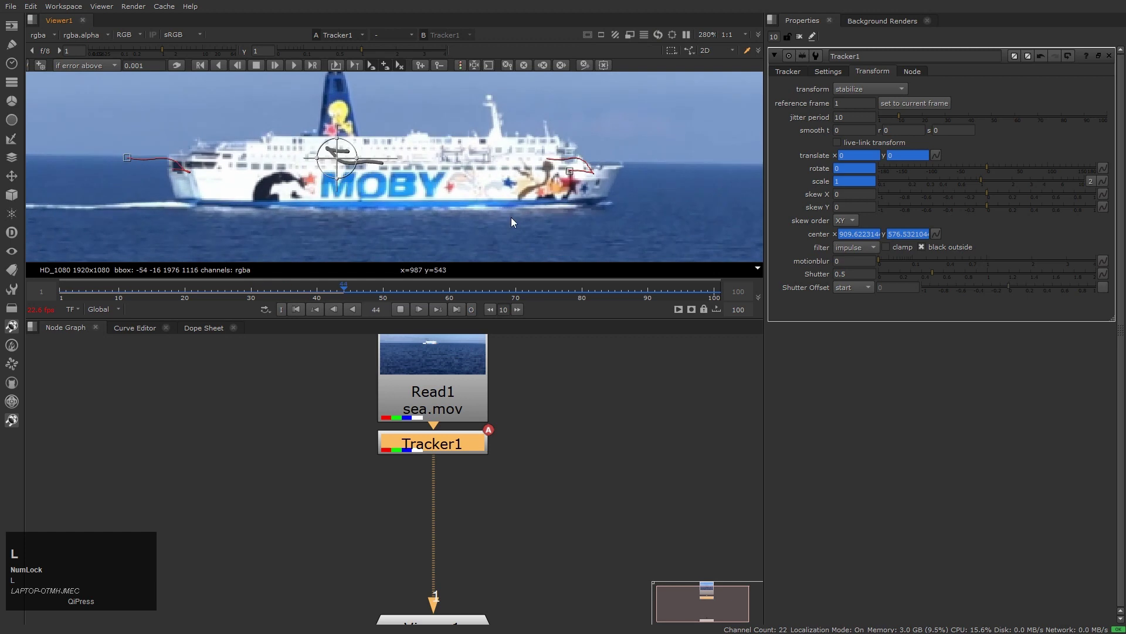
# Step: Try the cubic filter during playback for comparison, and set the filter to Keys
pyautogui.click(870, 247)
pyautogui.click(866, 259)
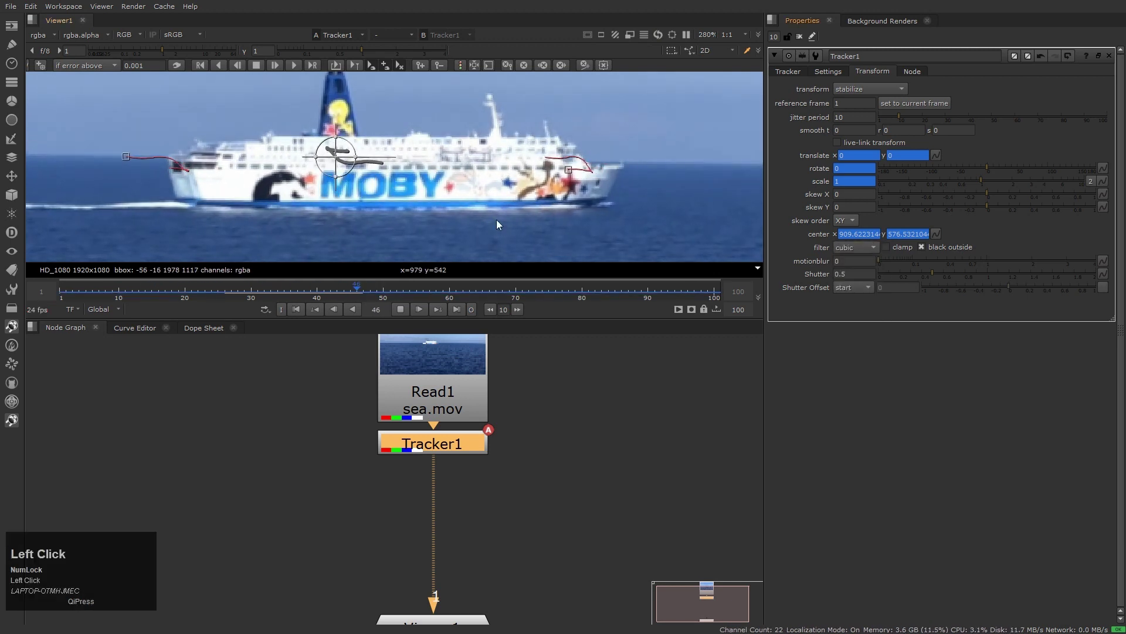
pyautogui.click(870, 245)
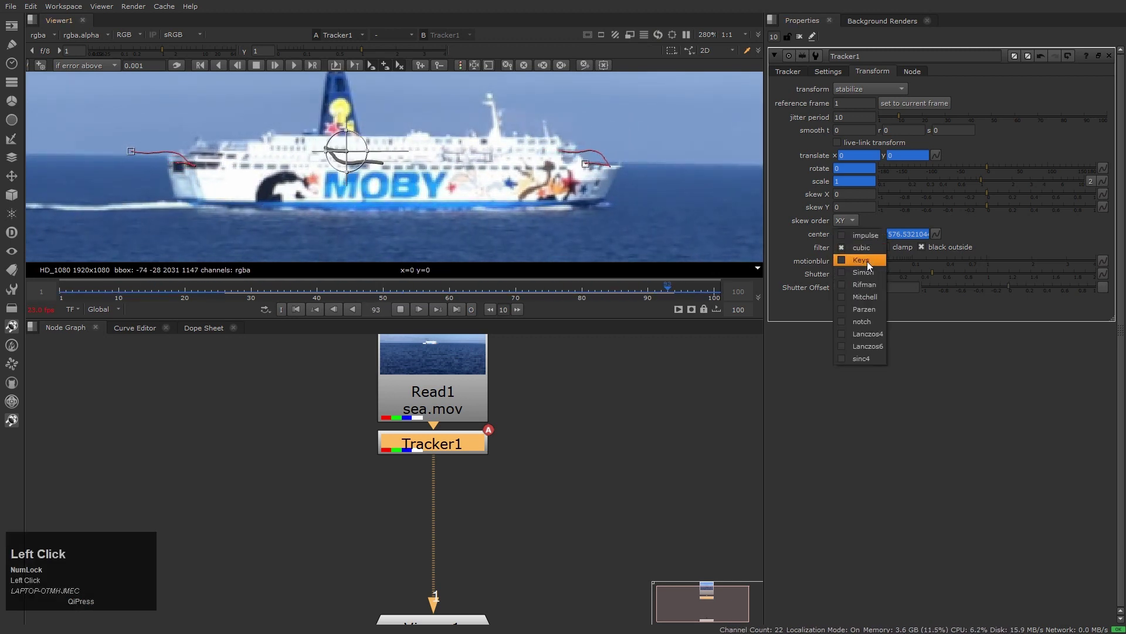
pyautogui.click(867, 262)
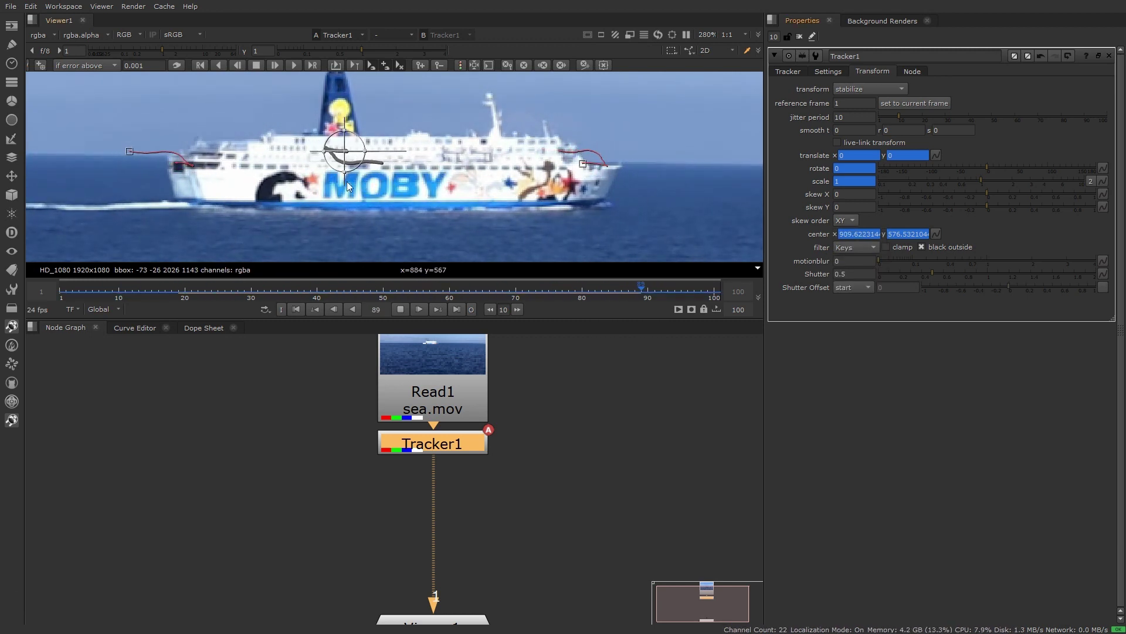
# Step: Set the Tracker's filter to impulse
pyautogui.click(864, 247)
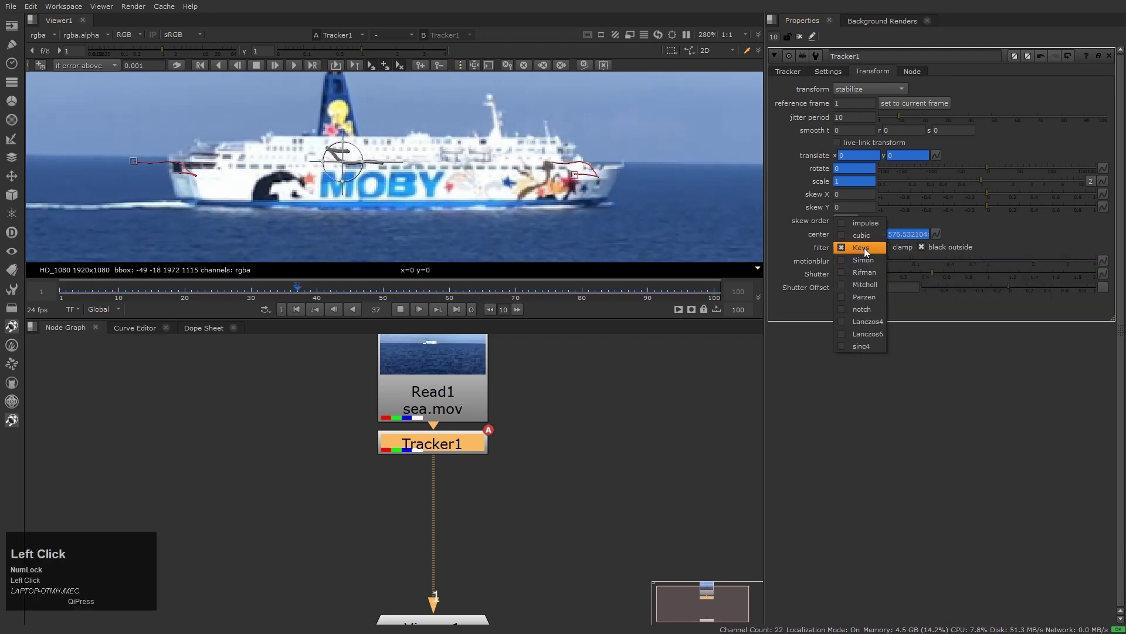
pyautogui.click(856, 264)
# Step: Add a Transform node branched off Read1 beside the Tracker and display it in the viewer
pyautogui.press('t')
pyautogui.moveTo(581, 445); pyautogui.dragTo(479, 379)
pyautogui.moveTo(587, 466); pyautogui.dragTo(608, 436)
pyautogui.press('1')
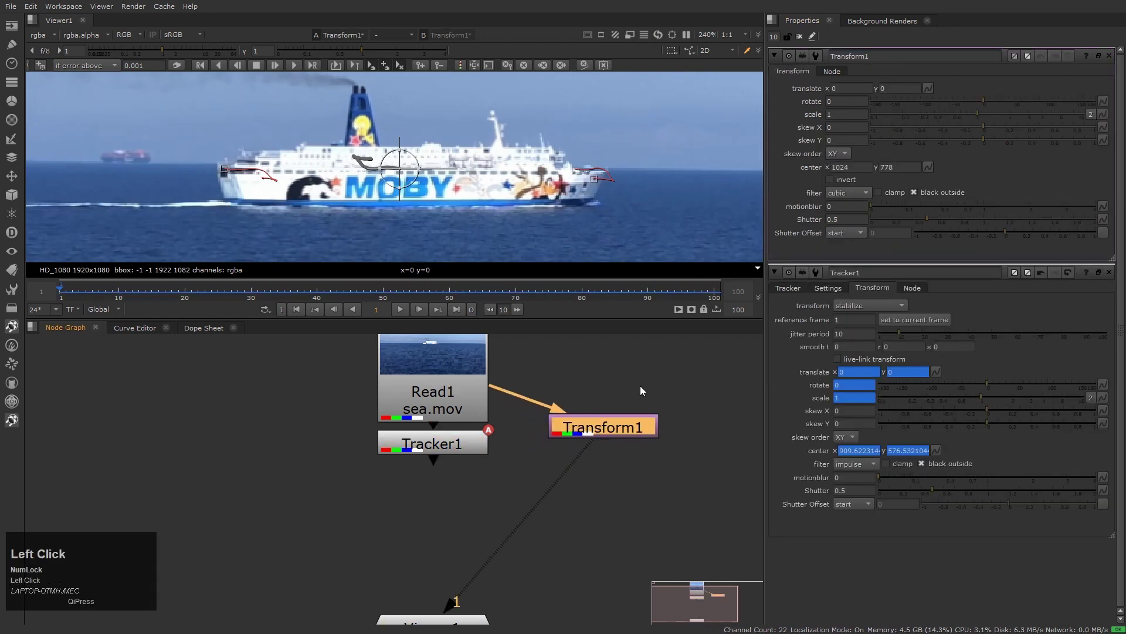
# Step: Set Transform1's filter to impulse and its translate x to 10.5
pyautogui.click(856, 192)
pyautogui.click(854, 181)
pyautogui.write('10.5')
pyautogui.press('Return')
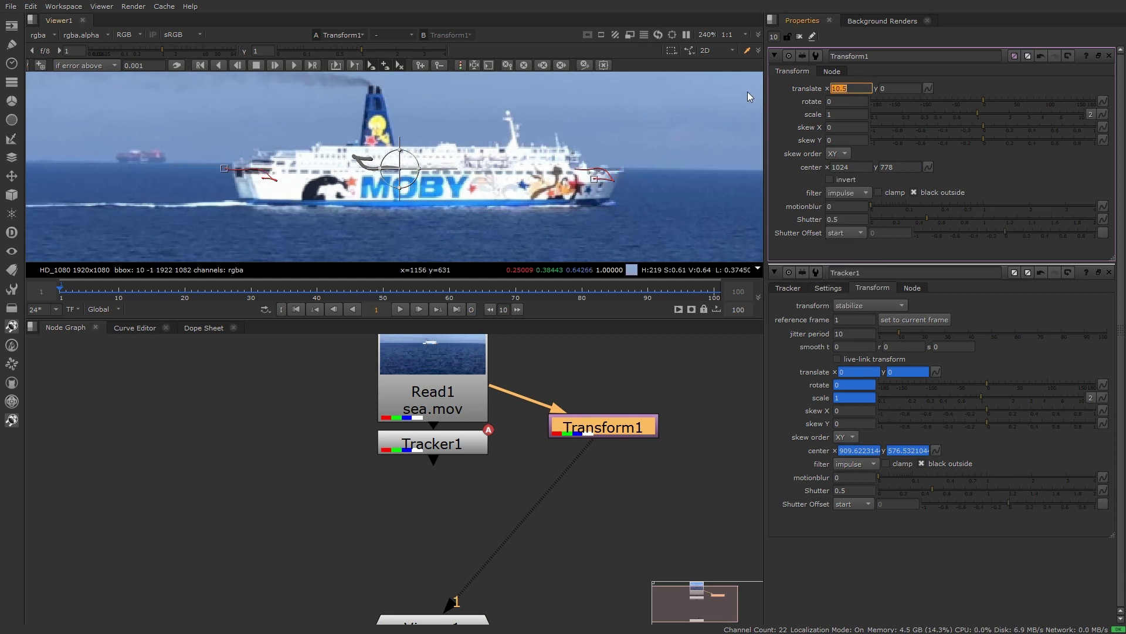
# Step: Duplicate Transform1, chain the copy directly below it, and enable invert on the copy
pyautogui.click(646, 504)
pyautogui.click(609, 422)
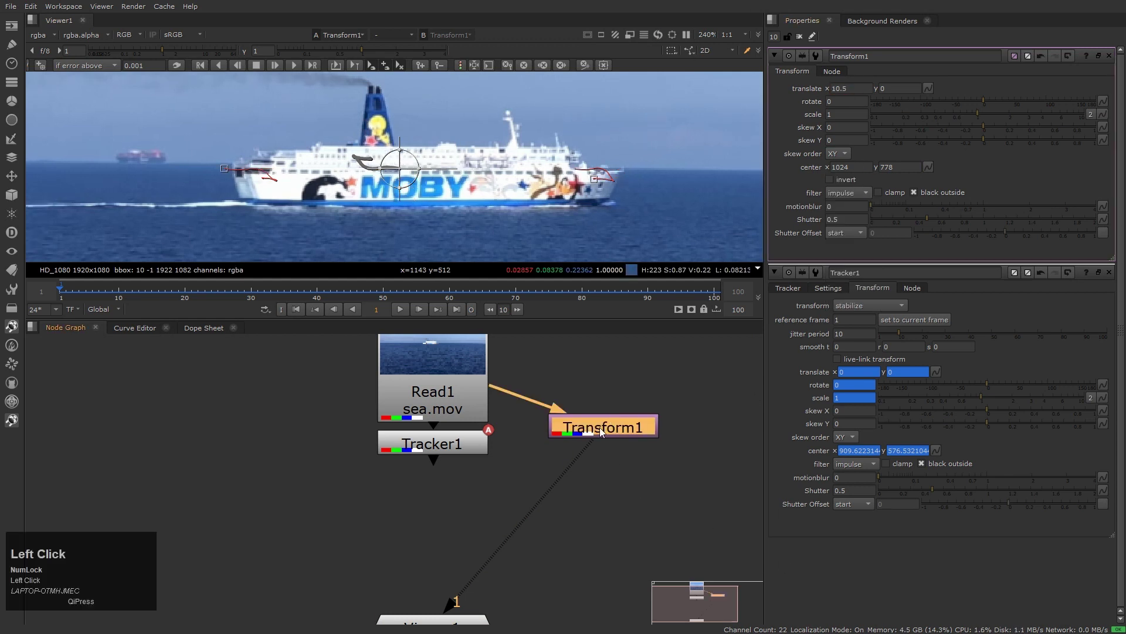
pyautogui.hotkey('ctrl', 'c')
pyautogui.hotkey('ctrl', 'v')
pyautogui.click(601, 459)
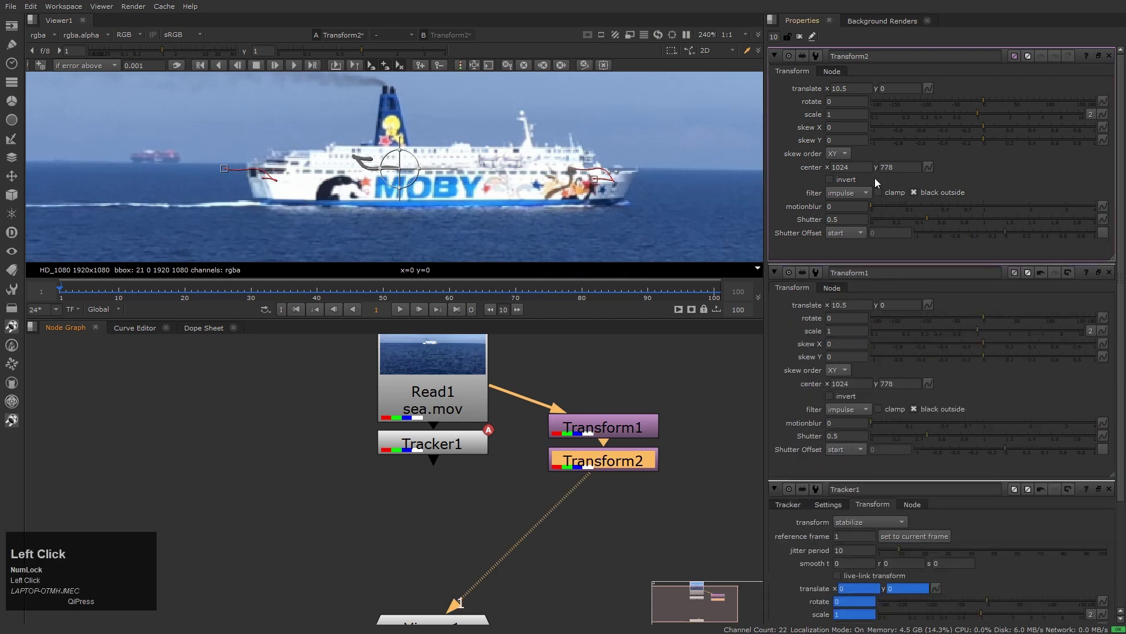
pyautogui.click(844, 181)
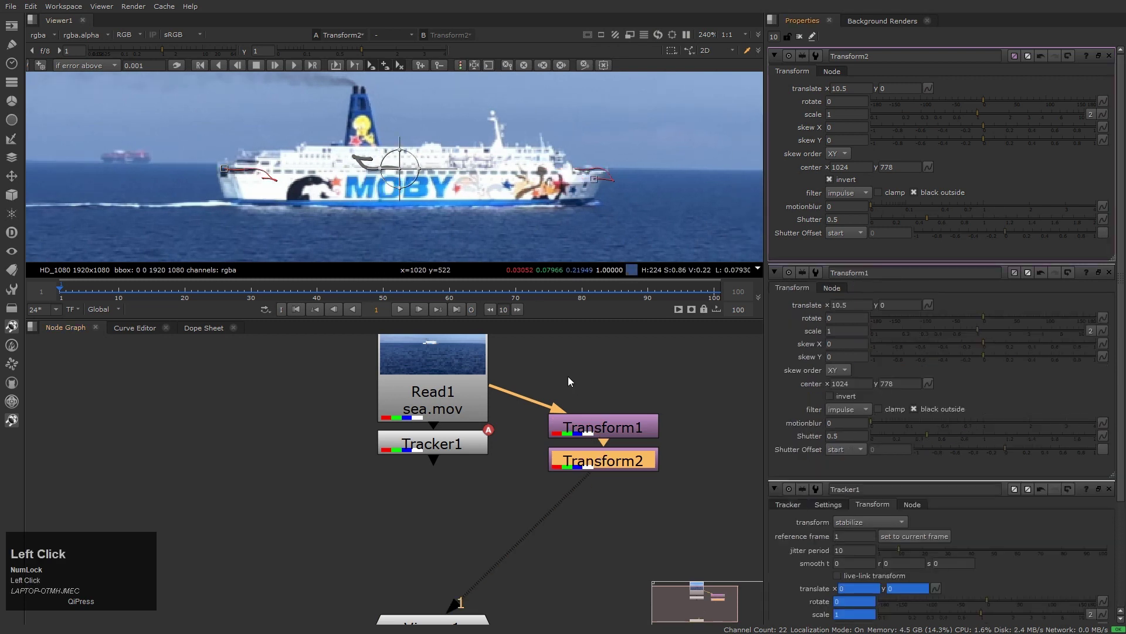
# Step: Assign Read1 to the second viewer input and compare it with the output of Transform2
pyautogui.click(463, 362)
pyautogui.press('2')
pyautogui.press('1')
pyautogui.press('2')
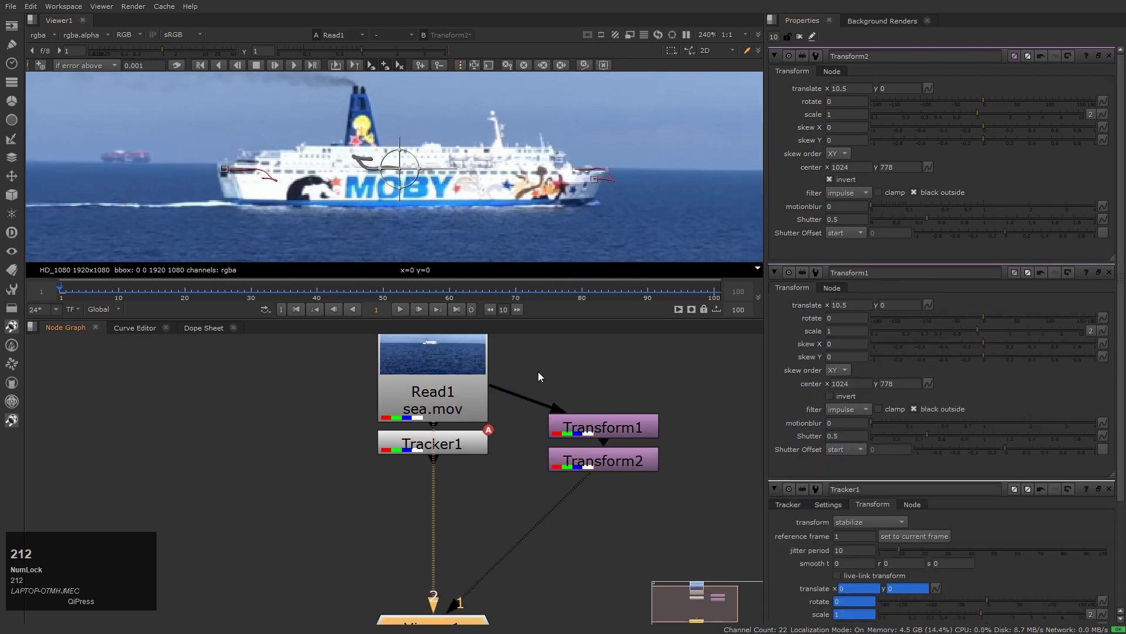
pyautogui.press('1')
# Step: Move Transform2 further down and insert a Blur node between Transform1 and Transform2
pyautogui.moveTo(610, 465); pyautogui.dragTo(611, 524)
pyautogui.click(614, 426)
pyautogui.scroll(2, 675, 452)
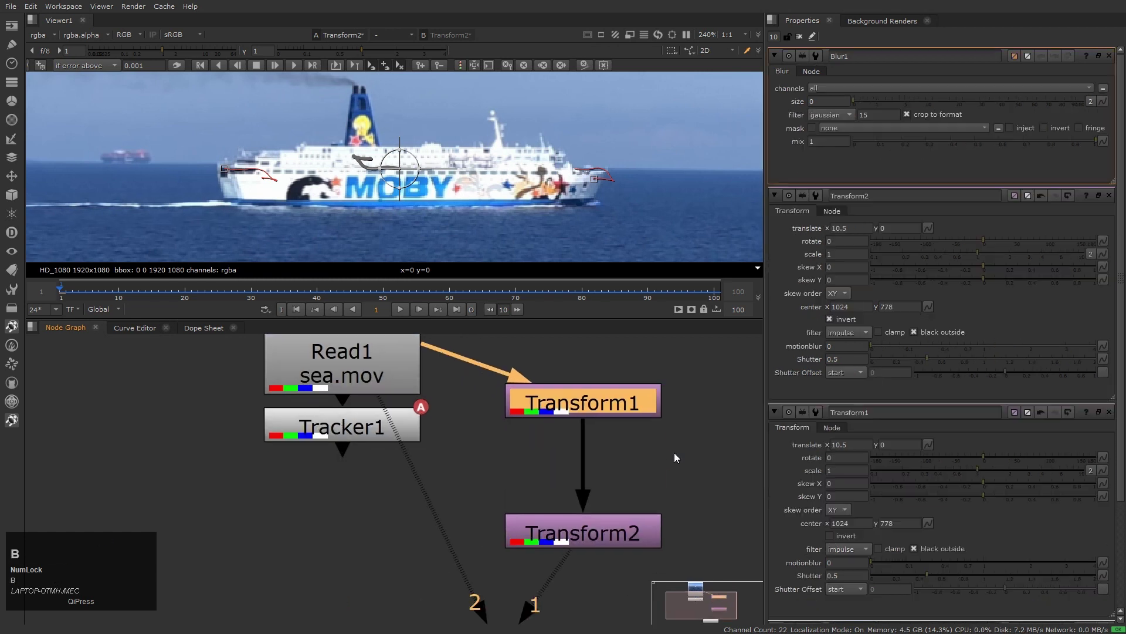
pyautogui.press('b')
# Step: Switch the viewer repeatedly between Read1 and Transform2 to compare image sharpness after the blur insertion, including up close on the ship
pyautogui.press('1')
pyautogui.press('2')
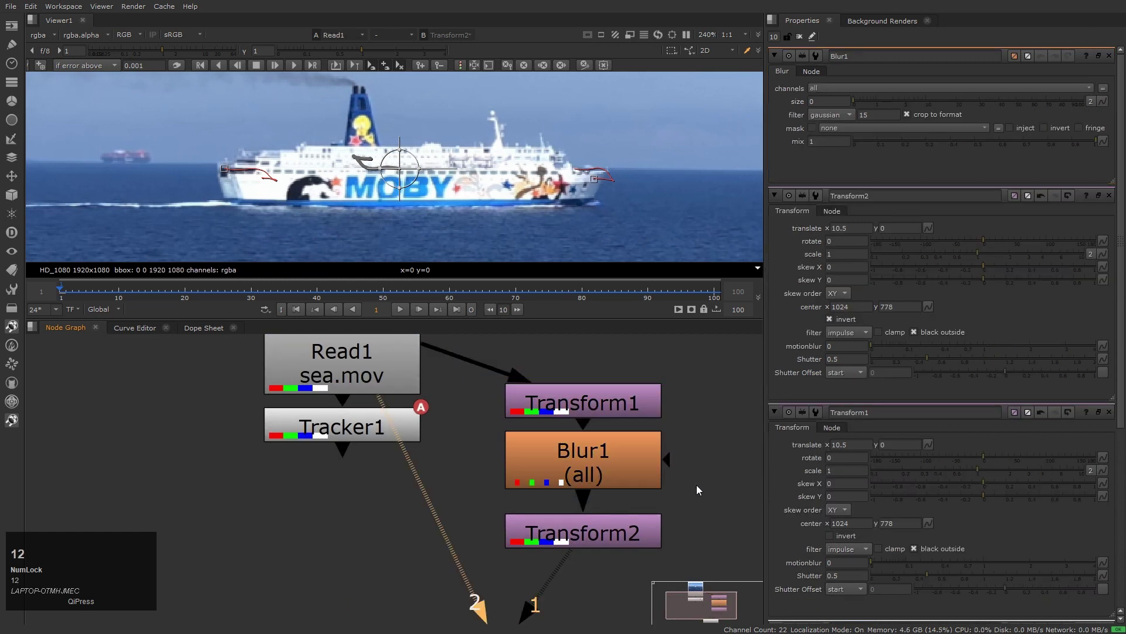
pyautogui.press('1')
pyautogui.press('2')
pyautogui.press('1')
pyautogui.press('2')
pyautogui.press('1')
pyautogui.press('2')
pyautogui.press('1')
pyautogui.press('2')
pyautogui.press('1')
pyautogui.scroll(3, 558, 185)
pyautogui.press('2')
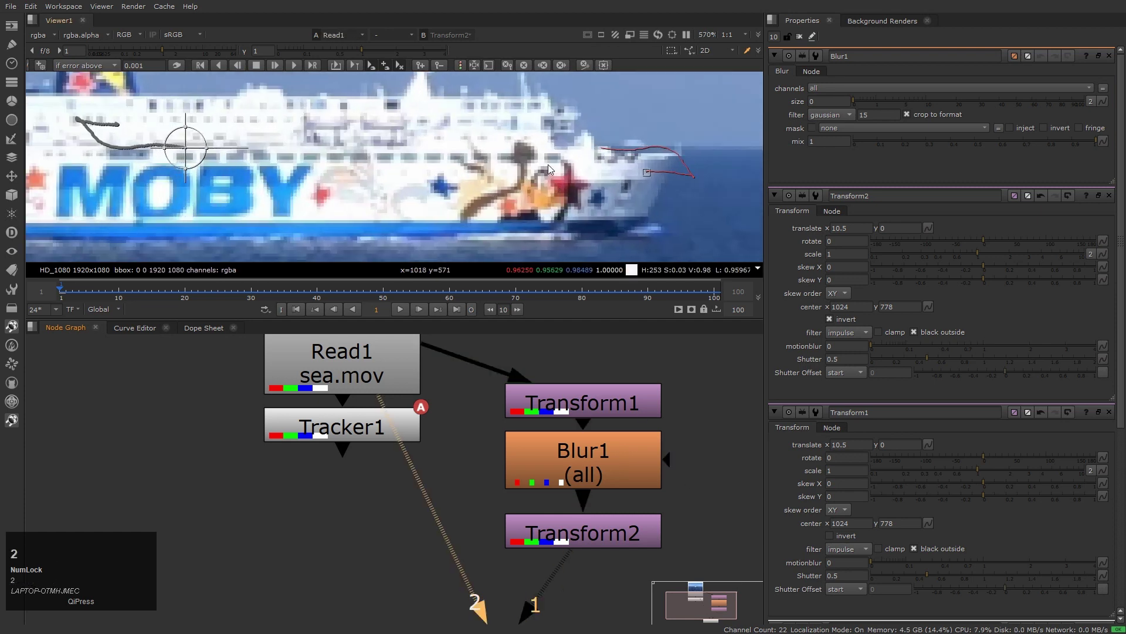
pyautogui.press('1')
# Step: Review the translate settings of Transform1 and the inverted Transform2
pyautogui.click(764, 95)
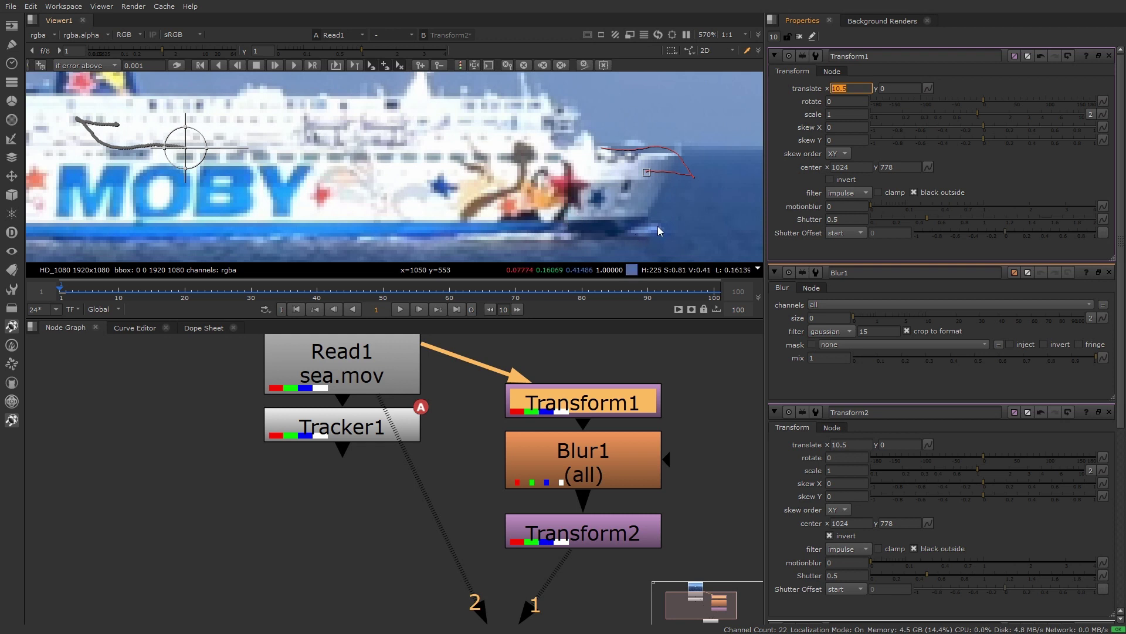
pyautogui.click(734, 396)
pyautogui.click(614, 534)
pyautogui.press('1')
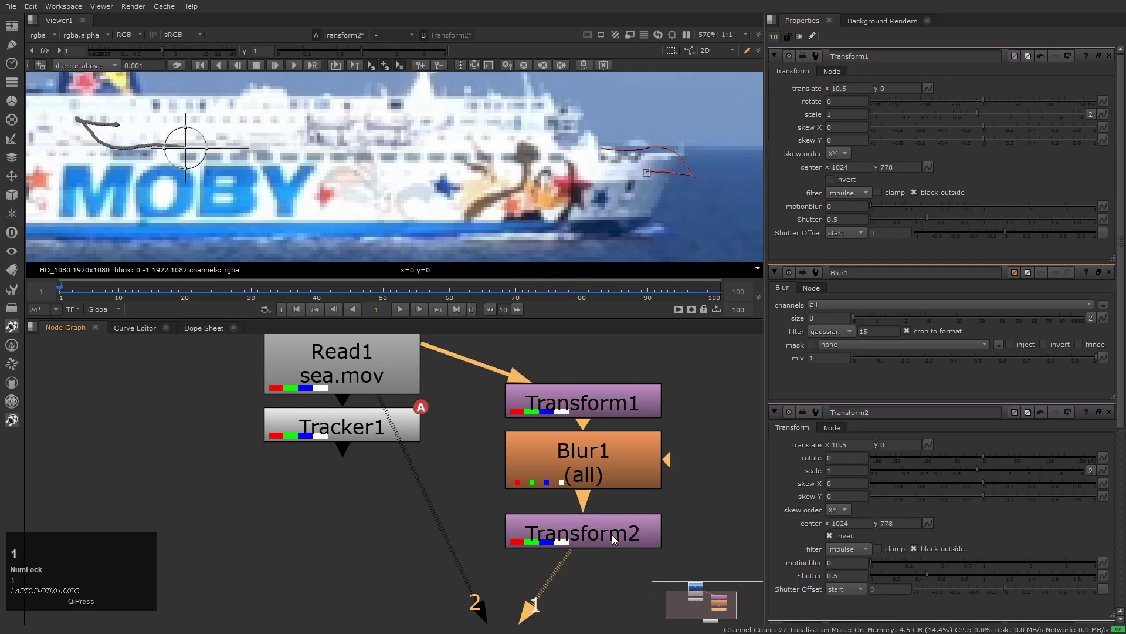
pyautogui.click(611, 535)
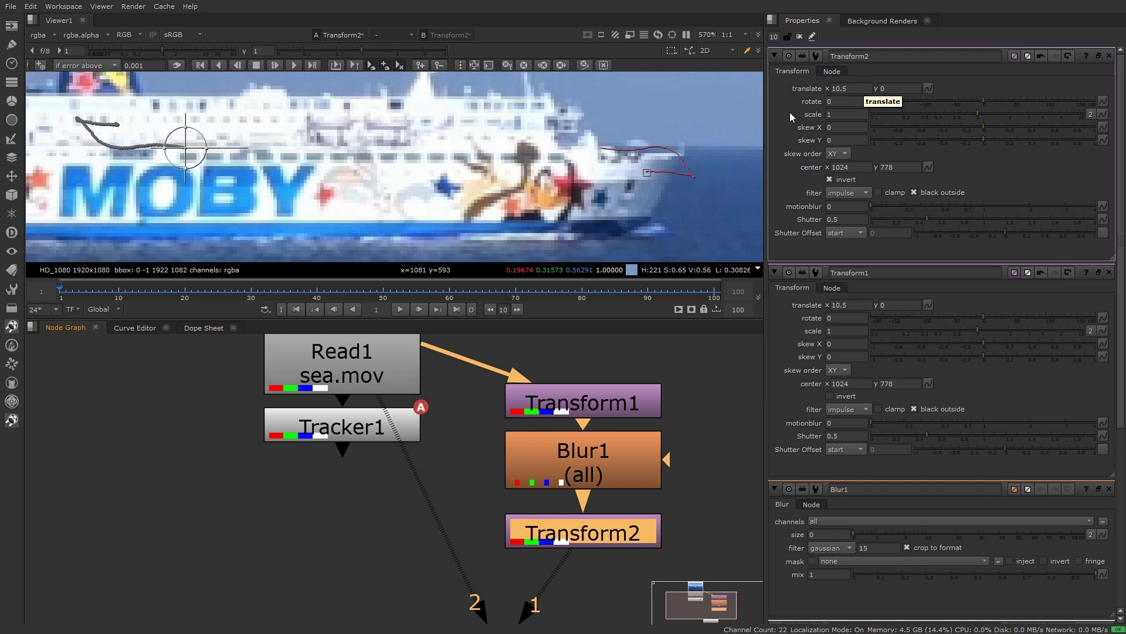
# Step: Compare the impulse-filtered Transform2 output with the original footage again, checking the fine details of the ship's superstructure
pyautogui.click(730, 424)
pyautogui.press('1')
pyautogui.press('2')
pyautogui.press('1')
pyautogui.press('2')
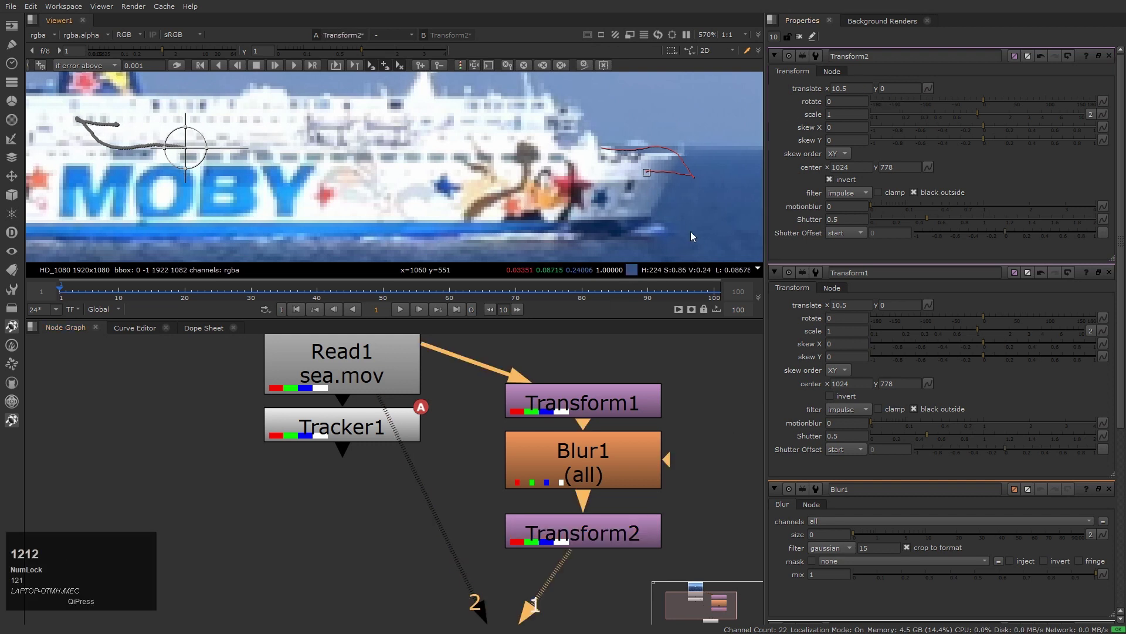
pyautogui.press('1')
pyautogui.scroll(-1, 669, 202)
pyautogui.press('2')
pyautogui.scroll(-1, 669, 202)
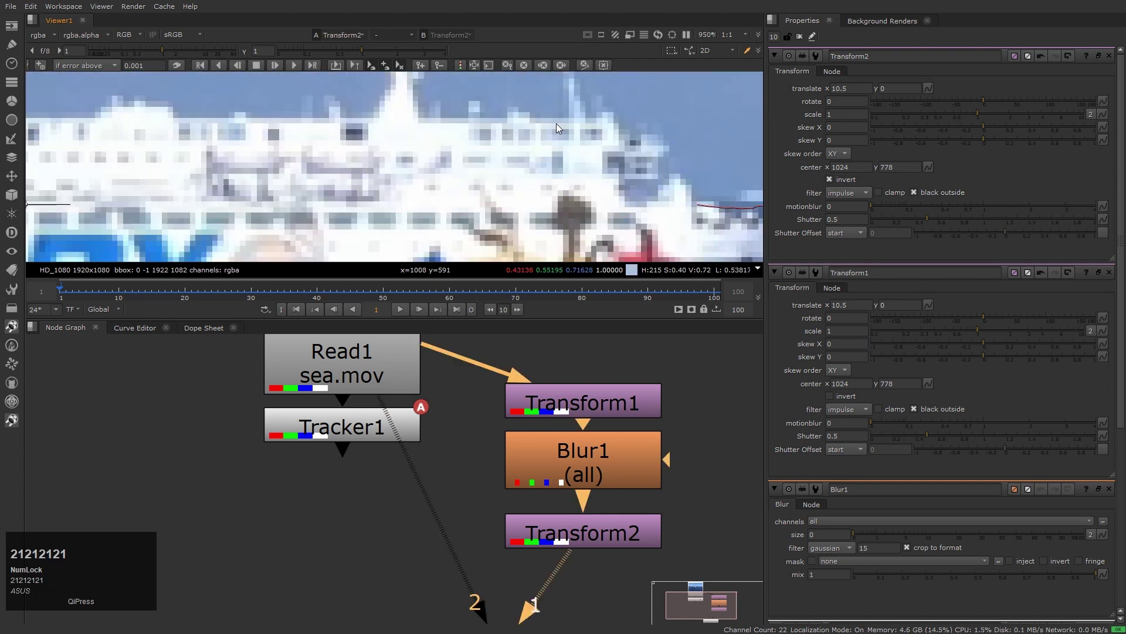
pyautogui.scroll(-5, 556, 123)
# Step: Set the filter of both Transform1 and Transform2 to cubic
pyautogui.doubleClick(606, 406)
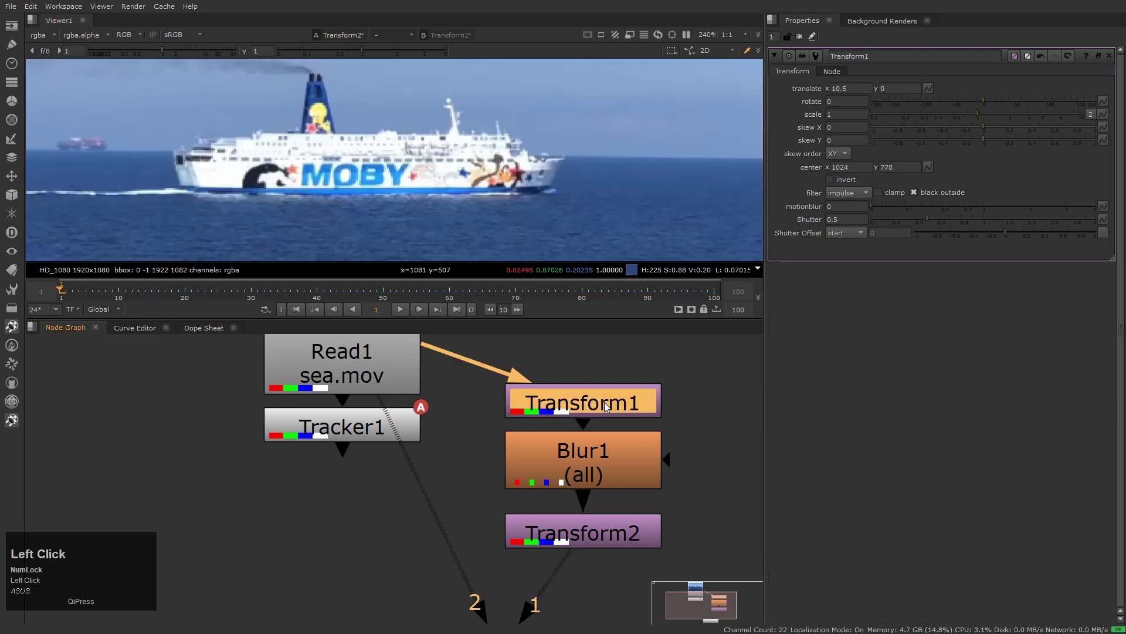
pyautogui.click(852, 198)
pyautogui.click(855, 212)
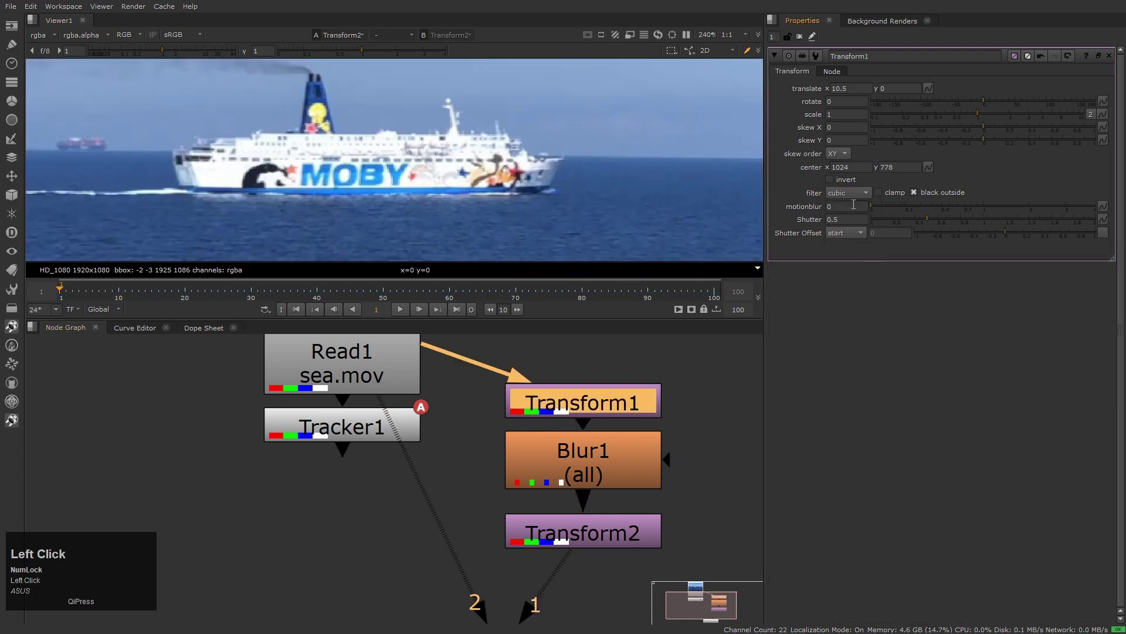
pyautogui.doubleClick(646, 528)
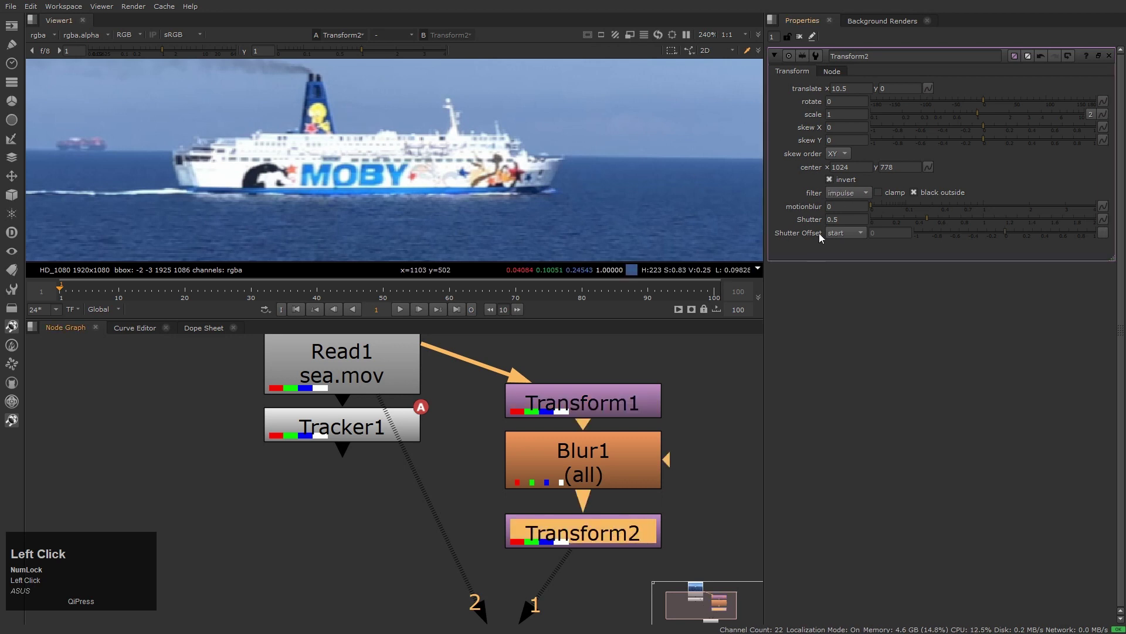
pyautogui.click(855, 192)
pyautogui.click(852, 205)
pyautogui.click(706, 425)
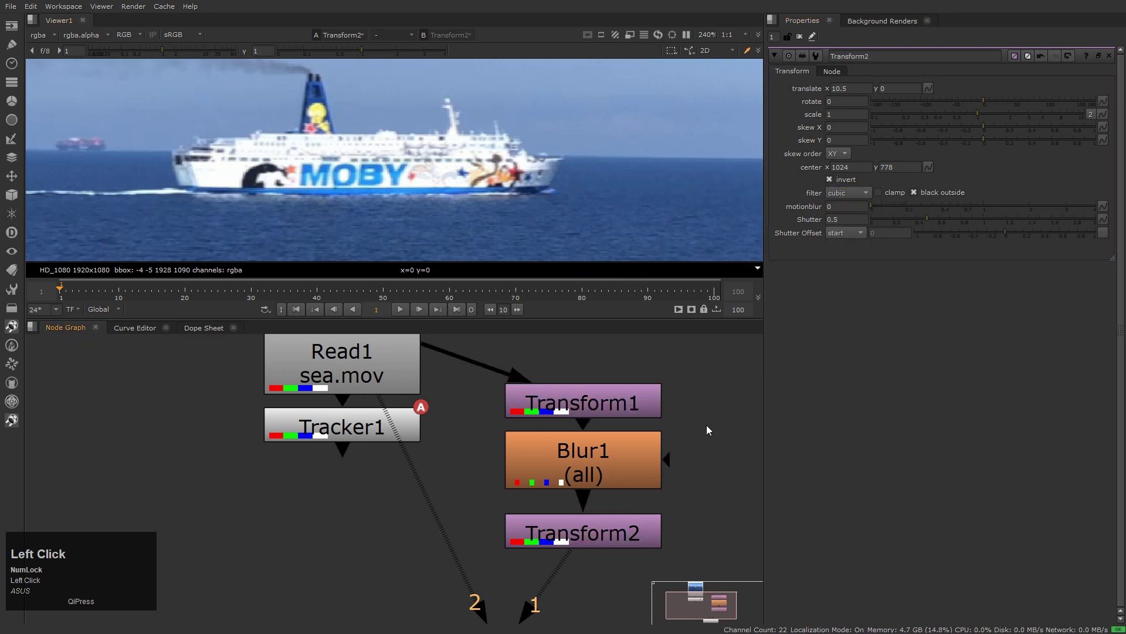
# Step: Compare the cubic-filtered Transform2 output with the original footage for softening of the ship's details
pyautogui.press('2')
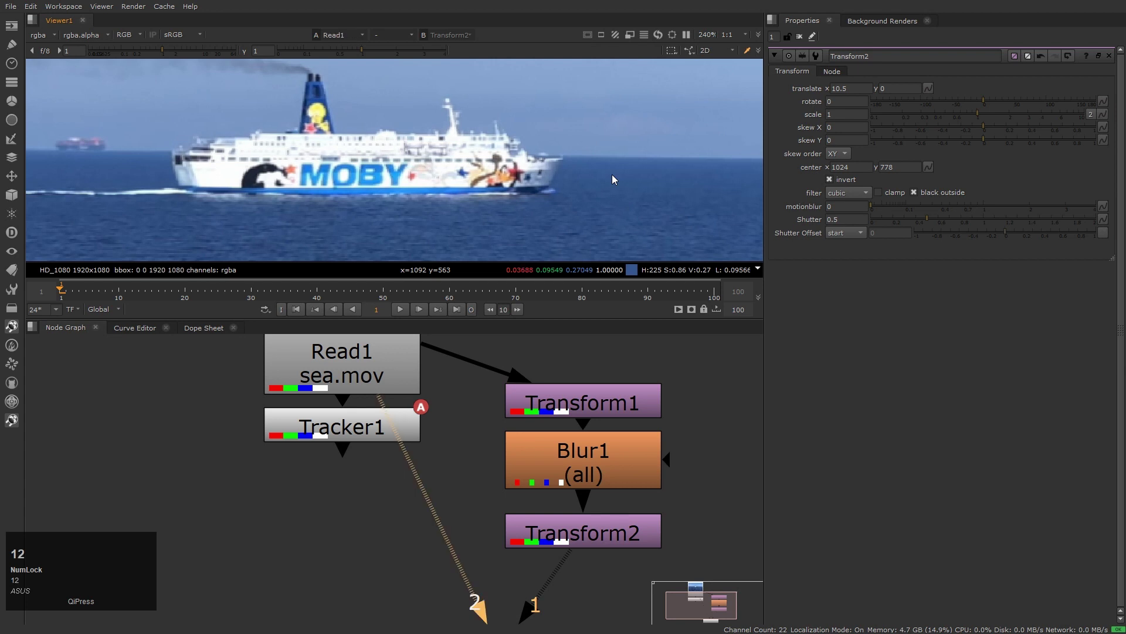
pyautogui.press('1')
pyautogui.scroll(4, 470, 163)
pyautogui.press('2')
pyautogui.press('1')
pyautogui.press('2')
pyautogui.press('1')
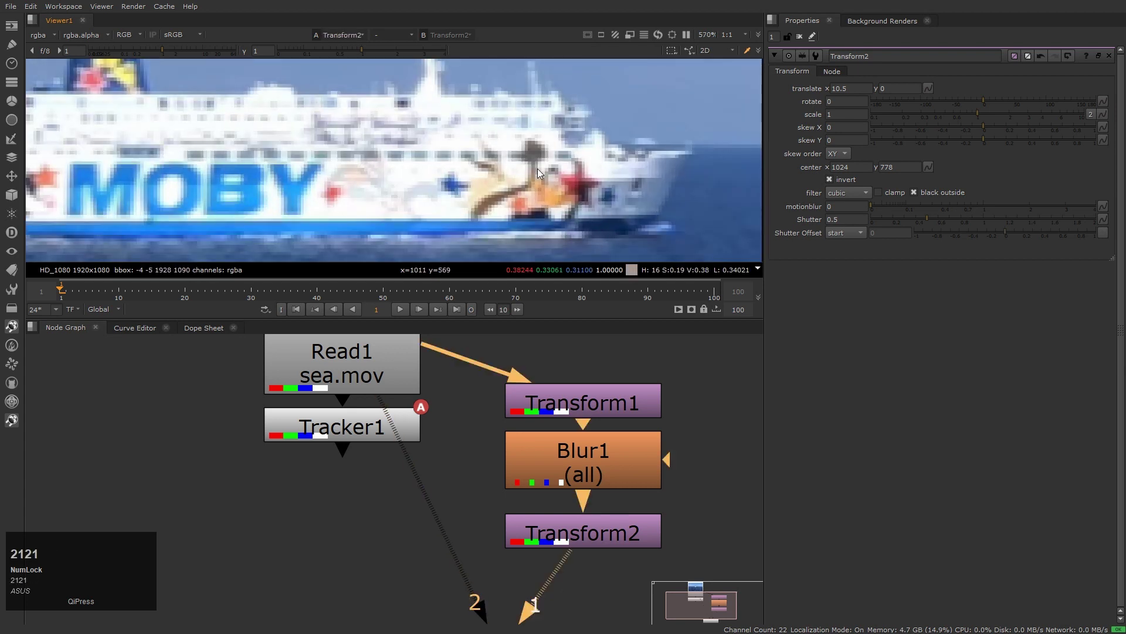
pyautogui.press('2')
pyautogui.press('1')
pyautogui.press('2')
pyautogui.press('2')
pyautogui.press('1')
pyautogui.press('2')
pyautogui.scroll(-1, 538, 168)
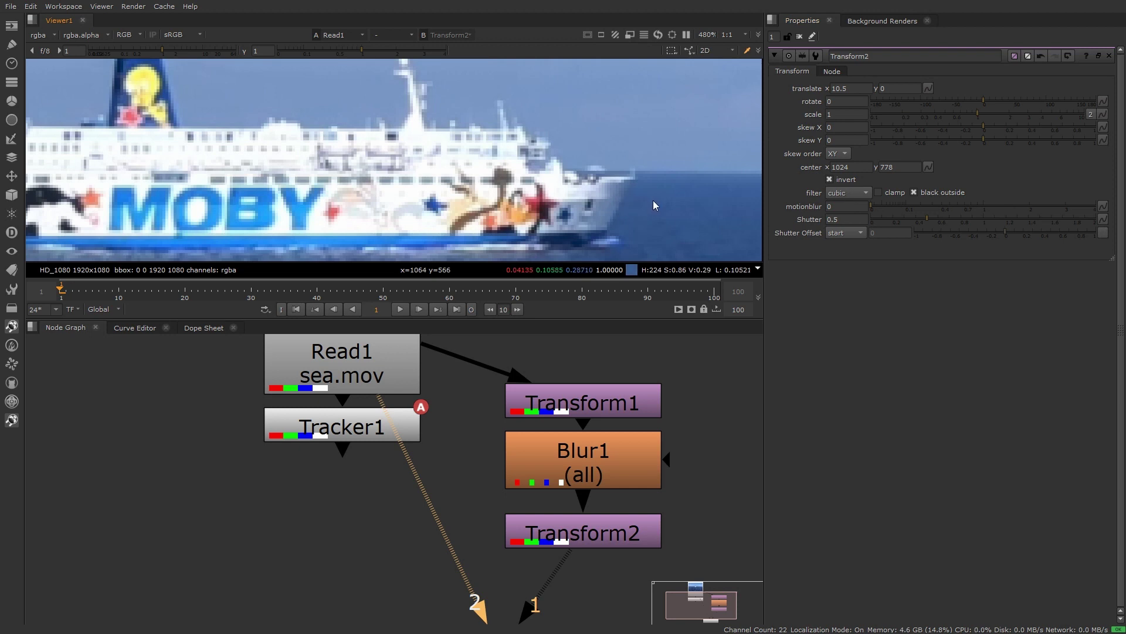
# Step: Examine individual pixels around the ship's bow, and recheck the cubic result against Read1
pyautogui.scroll(5, 653, 200)
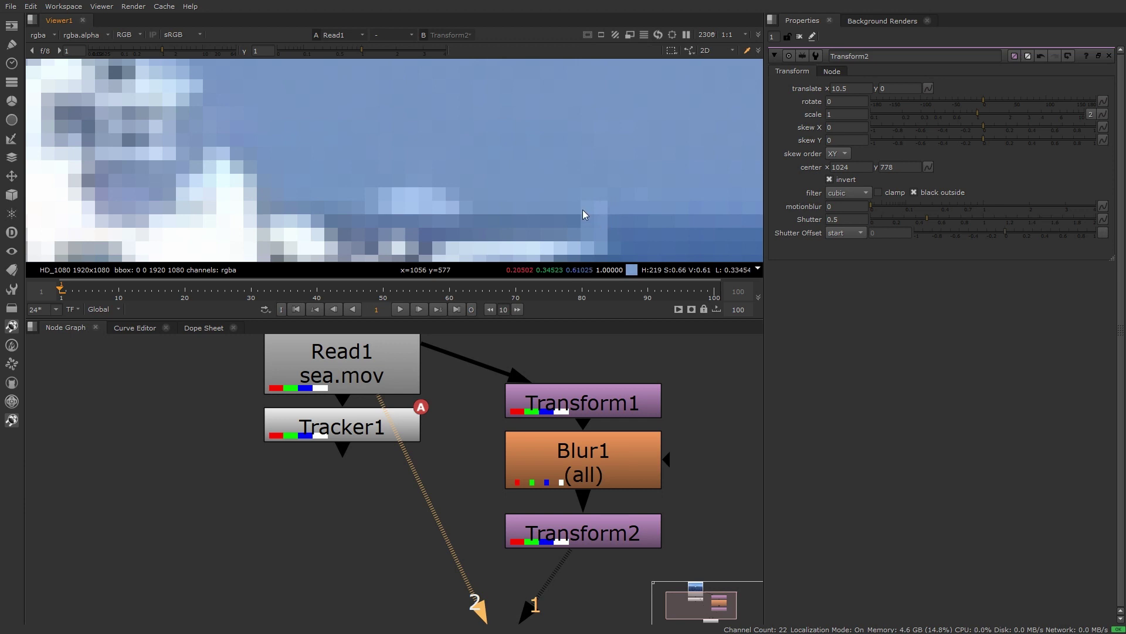
pyautogui.scroll(1, 609, 203)
pyautogui.click(604, 203)
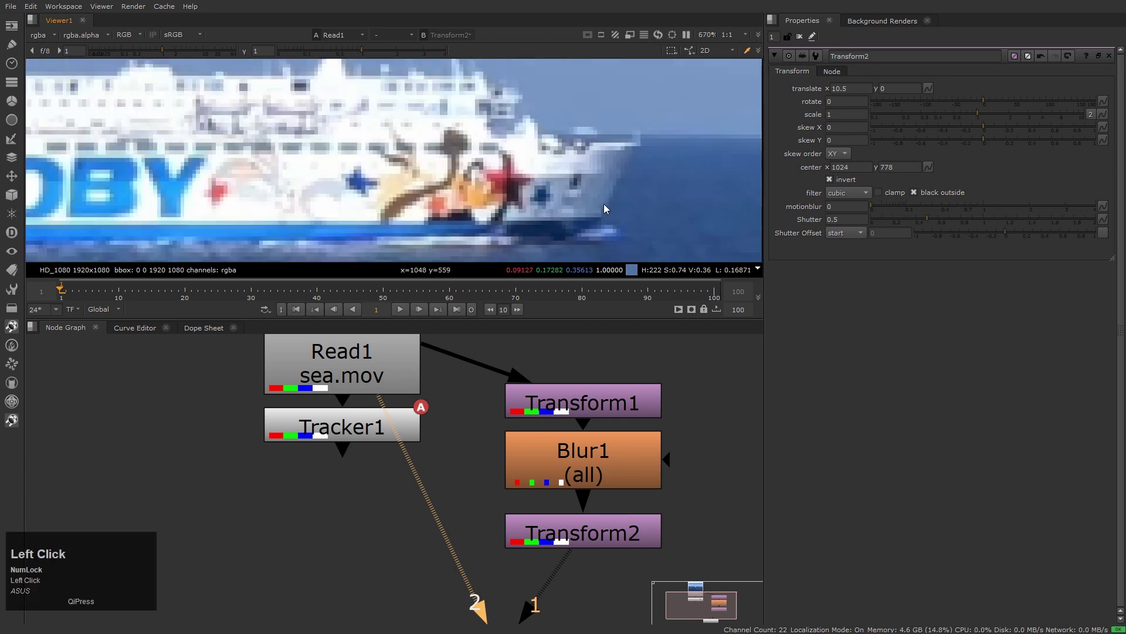
pyautogui.press('1')
pyautogui.press('2')
pyautogui.press('1')
pyautogui.press('2')
pyautogui.press('1')
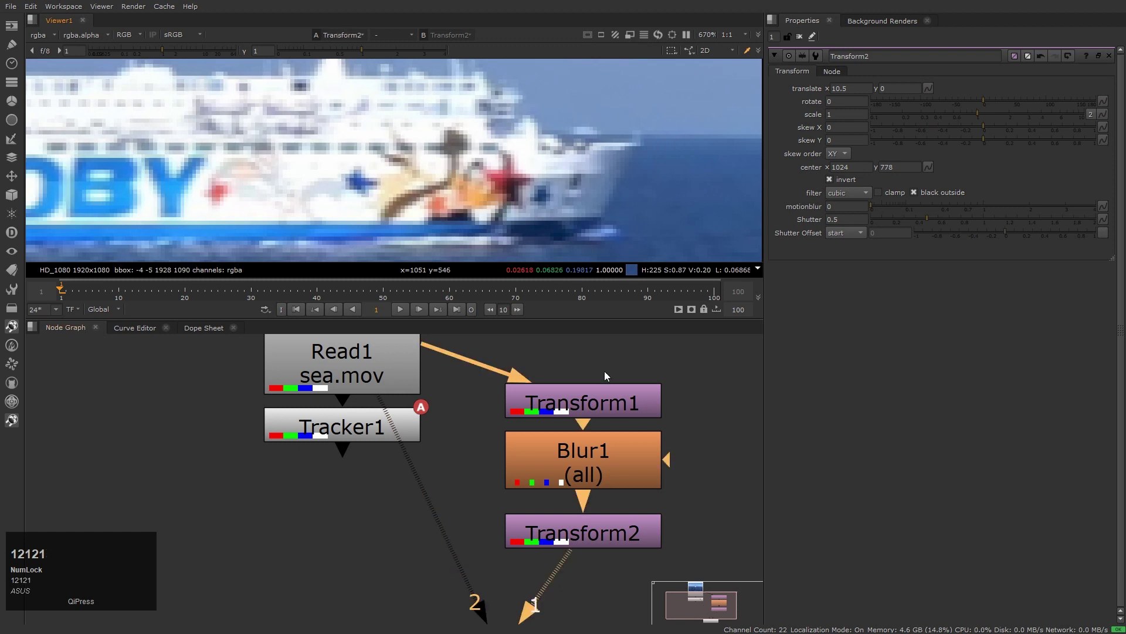
# Step: Set the filter of both Transform1 and Transform2 to Keys
pyautogui.click(588, 399)
pyautogui.doubleClick(586, 395)
pyautogui.click(847, 193)
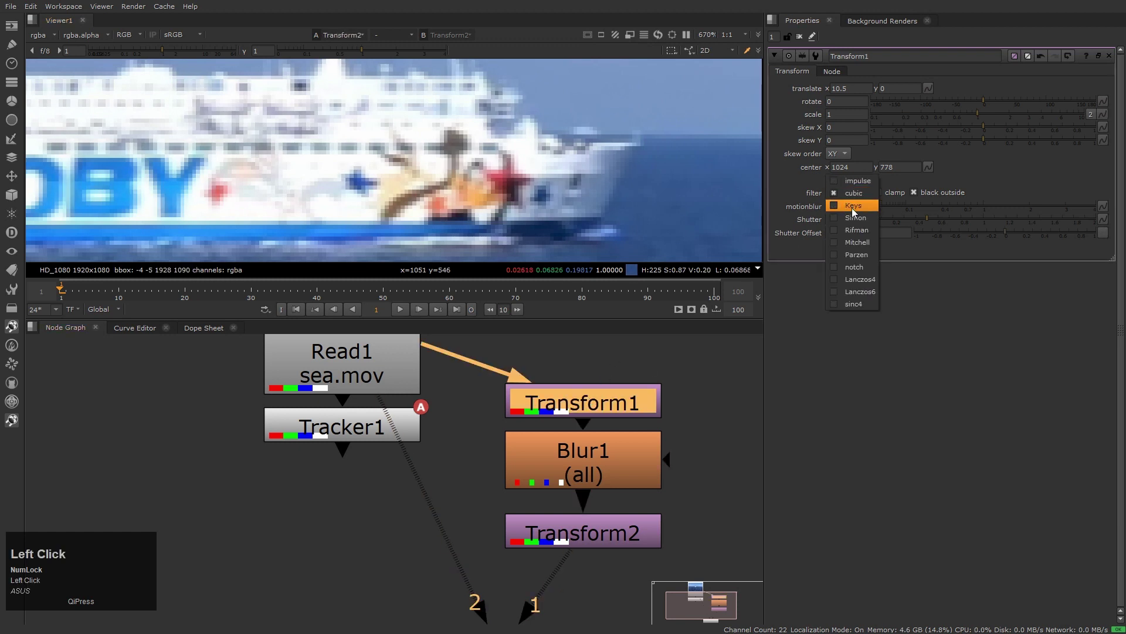
pyautogui.click(845, 205)
pyautogui.doubleClick(585, 533)
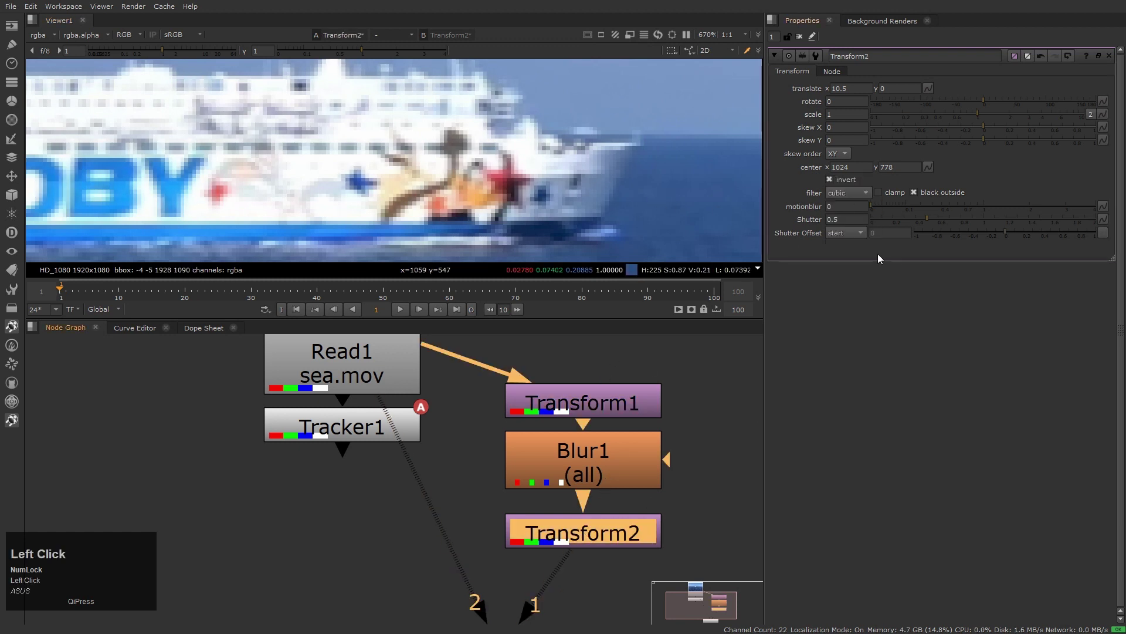
pyautogui.click(853, 192)
pyautogui.click(854, 206)
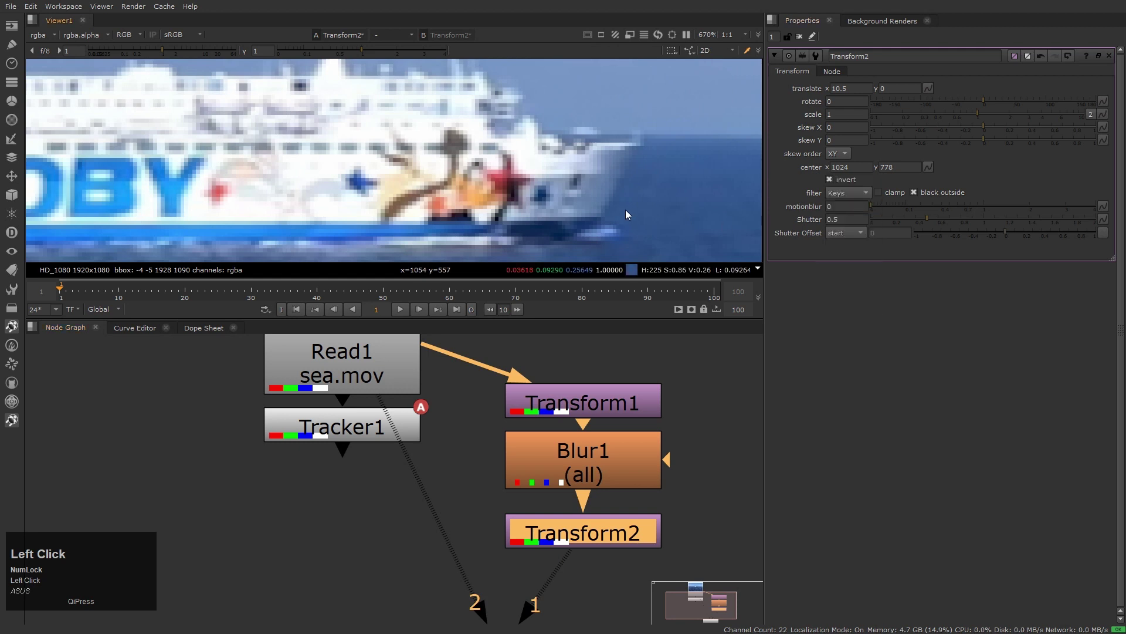
# Step: Compare the Keys-filtered Transform2 output with the original footage, down to the pixels of the artwork near the bow
pyautogui.press('1')
pyautogui.press('2')
pyautogui.press('1')
pyautogui.press('2')
pyautogui.press('1')
pyautogui.press('2')
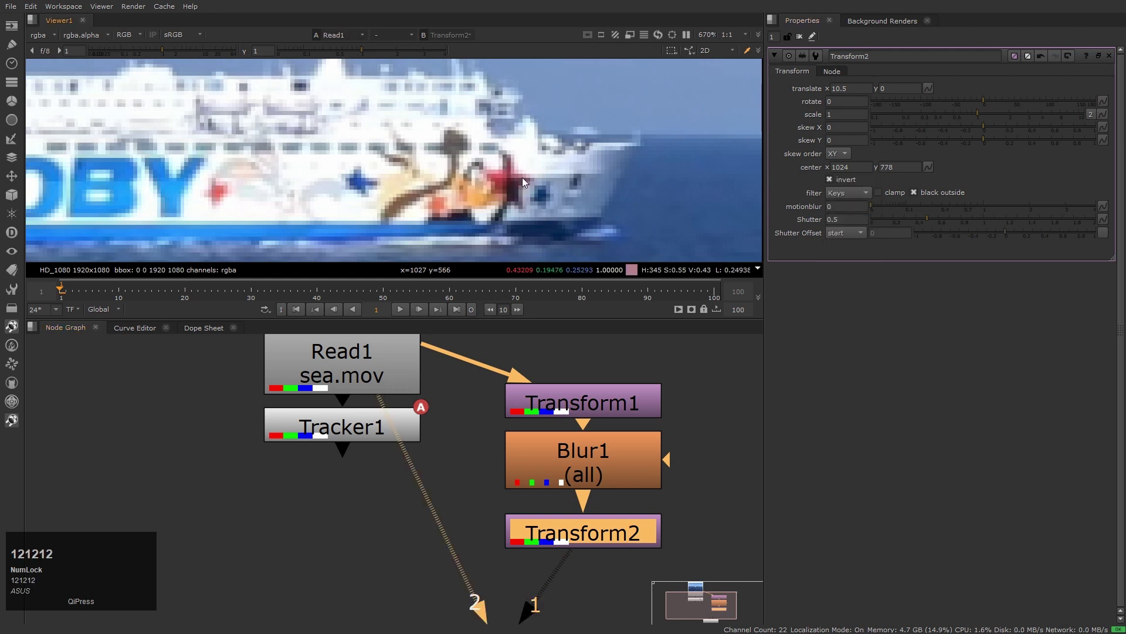
pyautogui.press('1')
pyautogui.press('2')
pyautogui.press('1')
pyautogui.scroll(5, 505, 200)
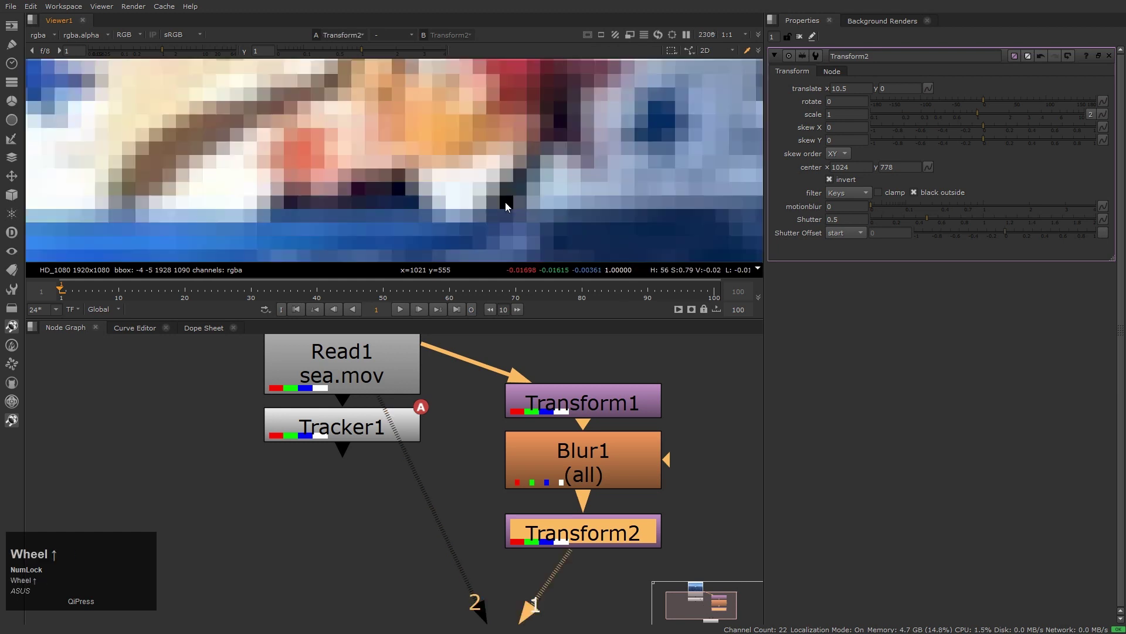
pyautogui.press('2')
pyautogui.press('1')
pyautogui.press('2')
pyautogui.press('1')
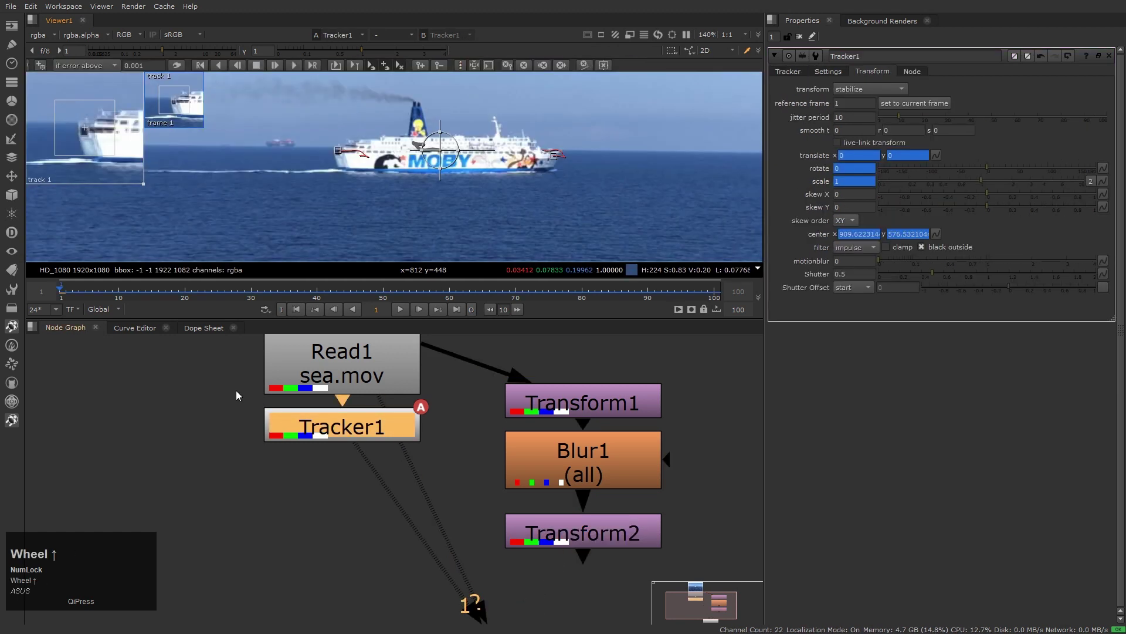
# Step: Play back the stabilized Tracker1 footage close up on the ship with the impulse filter applied
pyautogui.moveTo(215, 380); pyautogui.dragTo(484, 517)
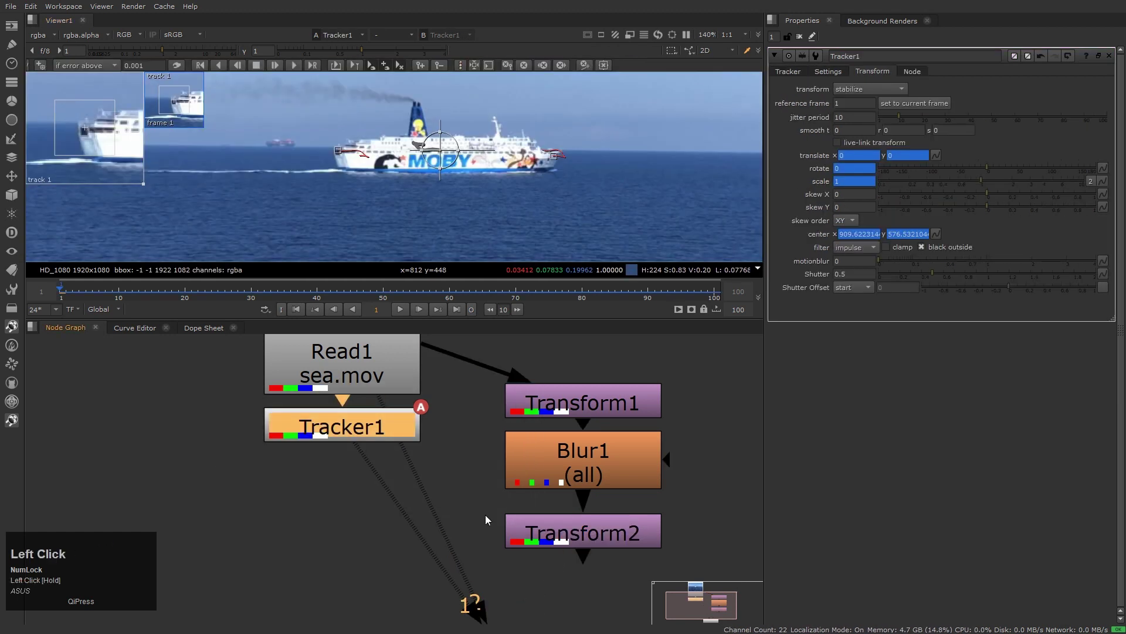
pyautogui.scroll(2, 575, 237)
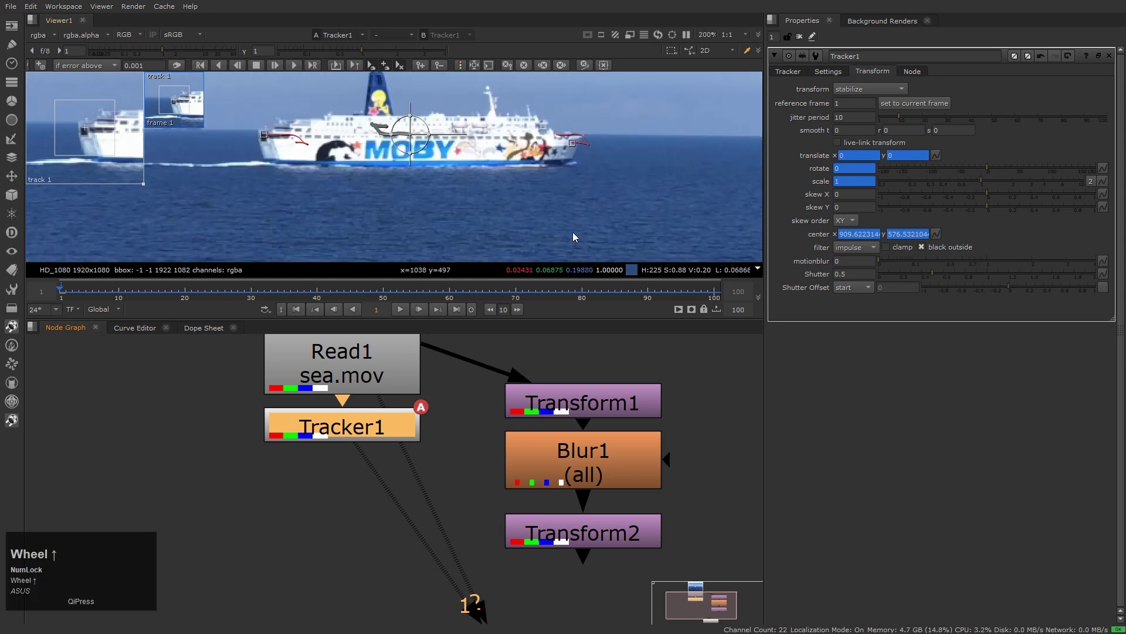
pyautogui.click(514, 207)
pyautogui.press('l')
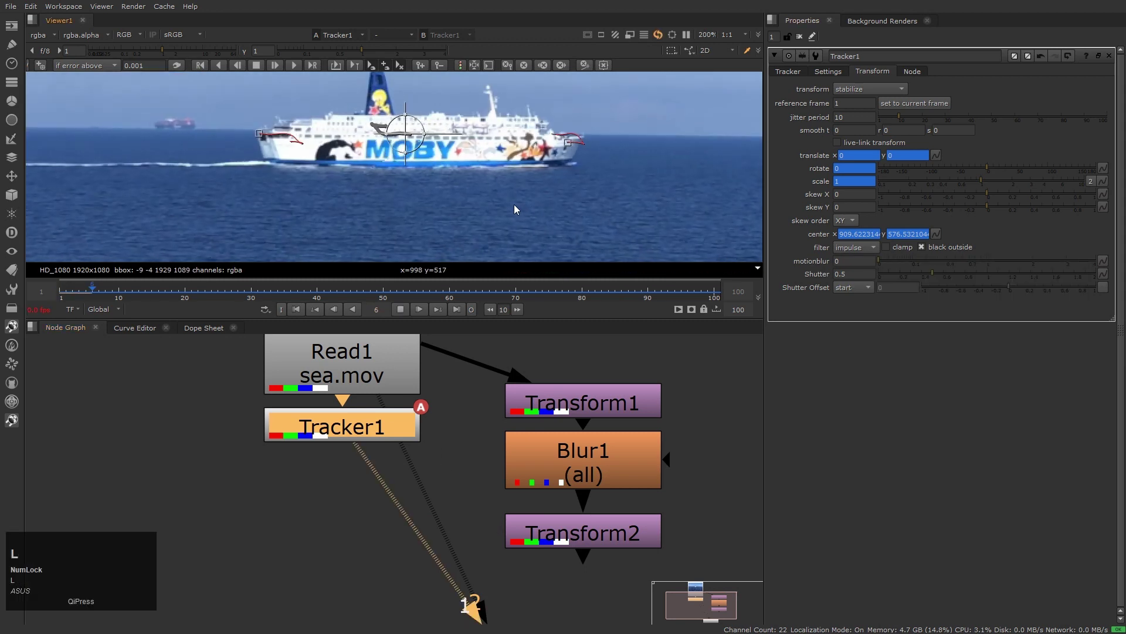
# Step: Try the cubic filter on Tracker1 during playback, and settle on Keys
pyautogui.click(856, 248)
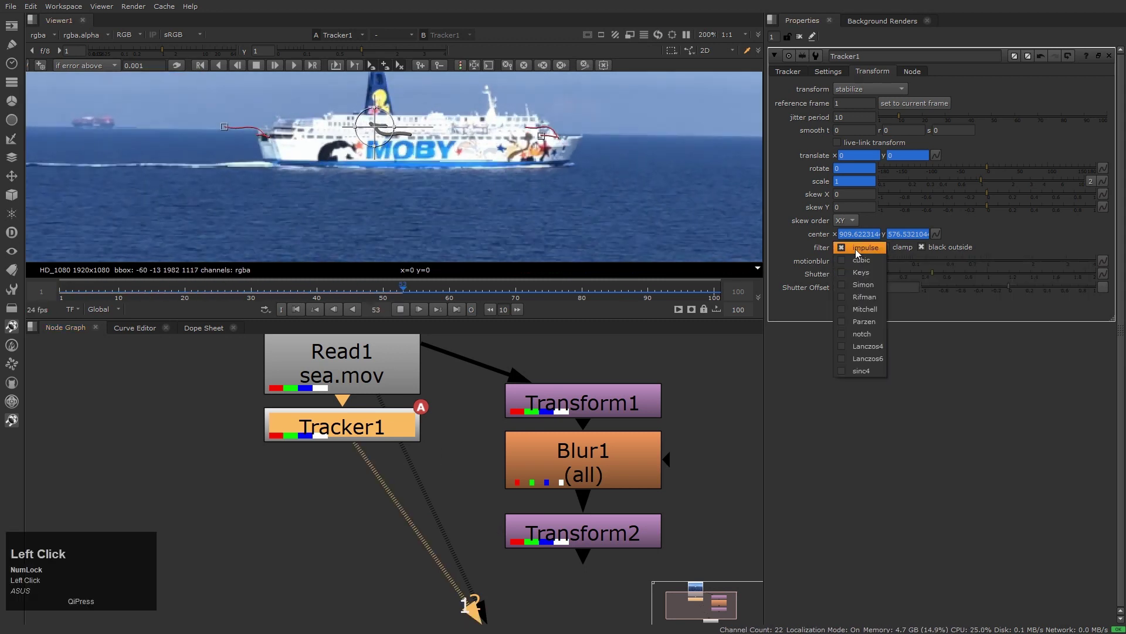
pyautogui.click(855, 259)
pyautogui.click(856, 248)
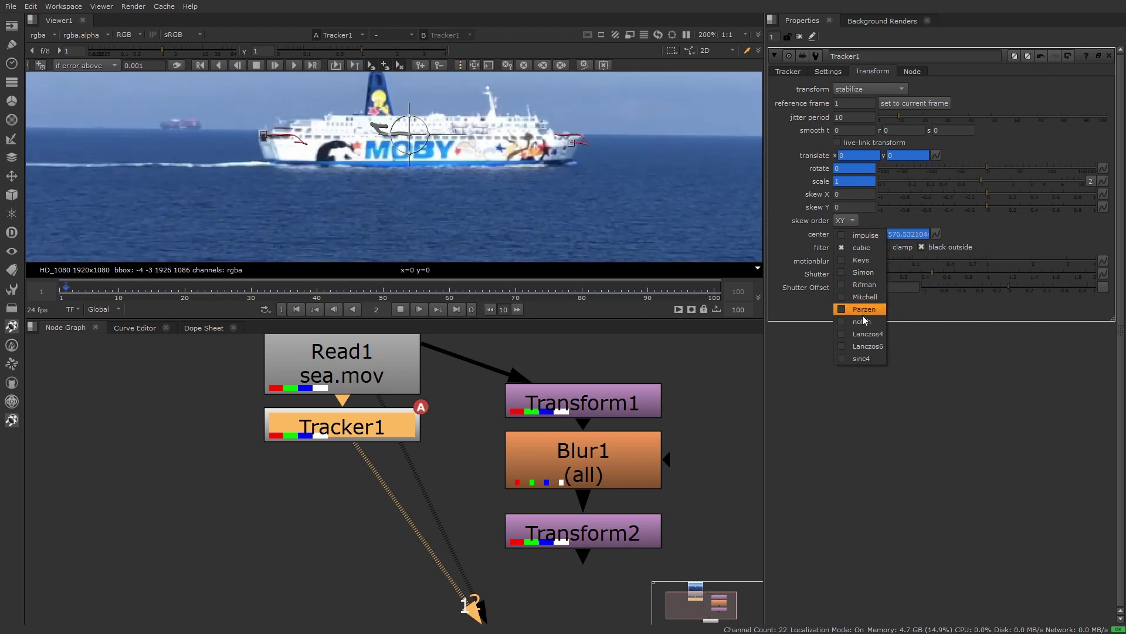
pyautogui.click(863, 260)
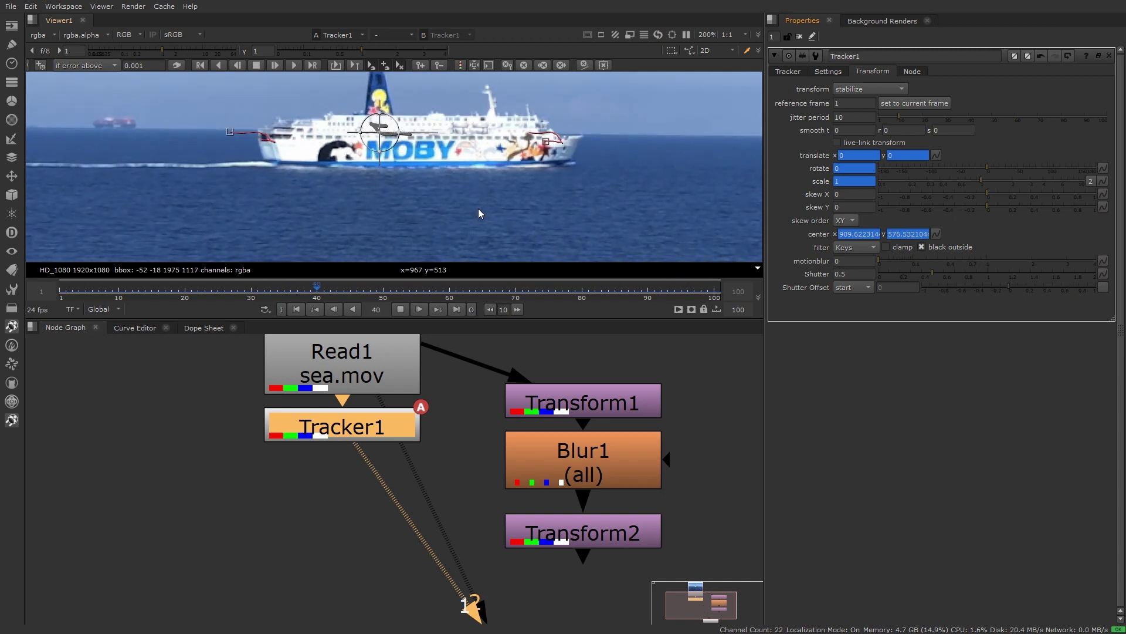
# Step: Delete the Transform1, Blur1 and Transform2 test nodes, and reposition Viewer1 below Tracker1
pyautogui.moveTo(493, 370); pyautogui.dragTo(685, 508)
pyautogui.moveTo(516, 616); pyautogui.dragTo(542, 520, button='middle')
pyautogui.moveTo(525, 554); pyautogui.dragTo(253, 526)
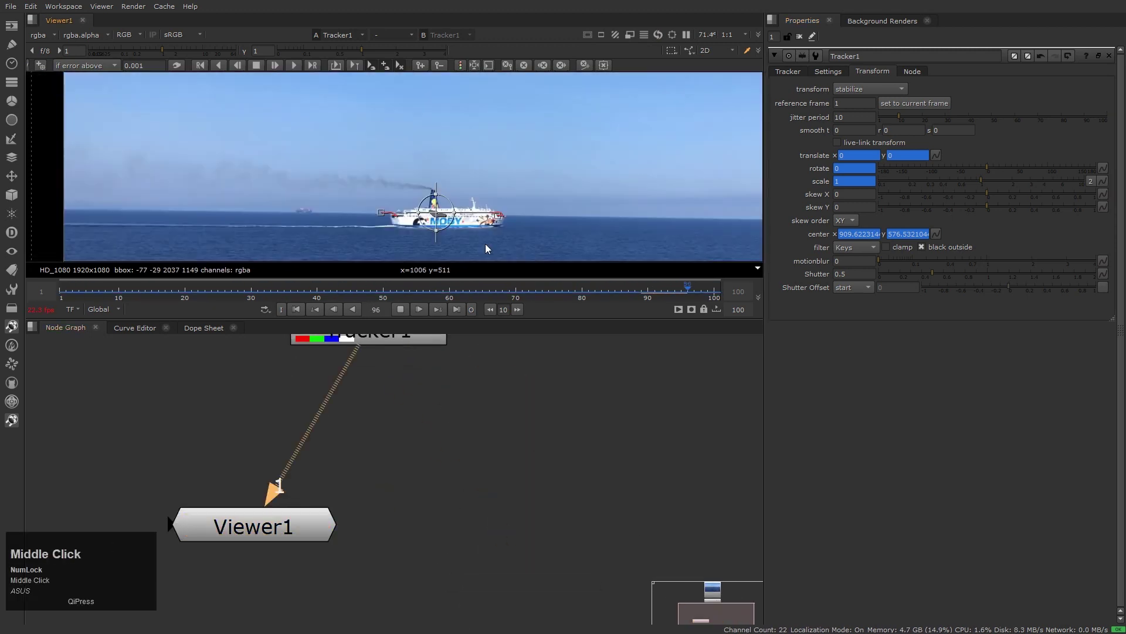
pyautogui.click(596, 518)
pyautogui.press('h')
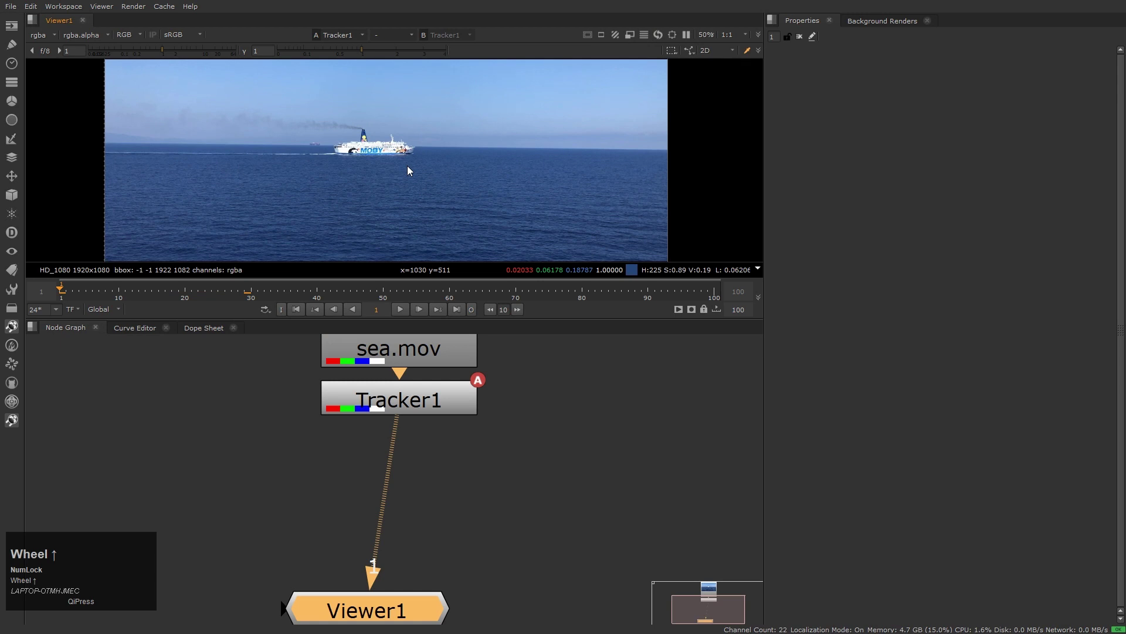
# Step: Add a SoftClip node directly after Tracker1
pyautogui.scroll(2, 407, 165)
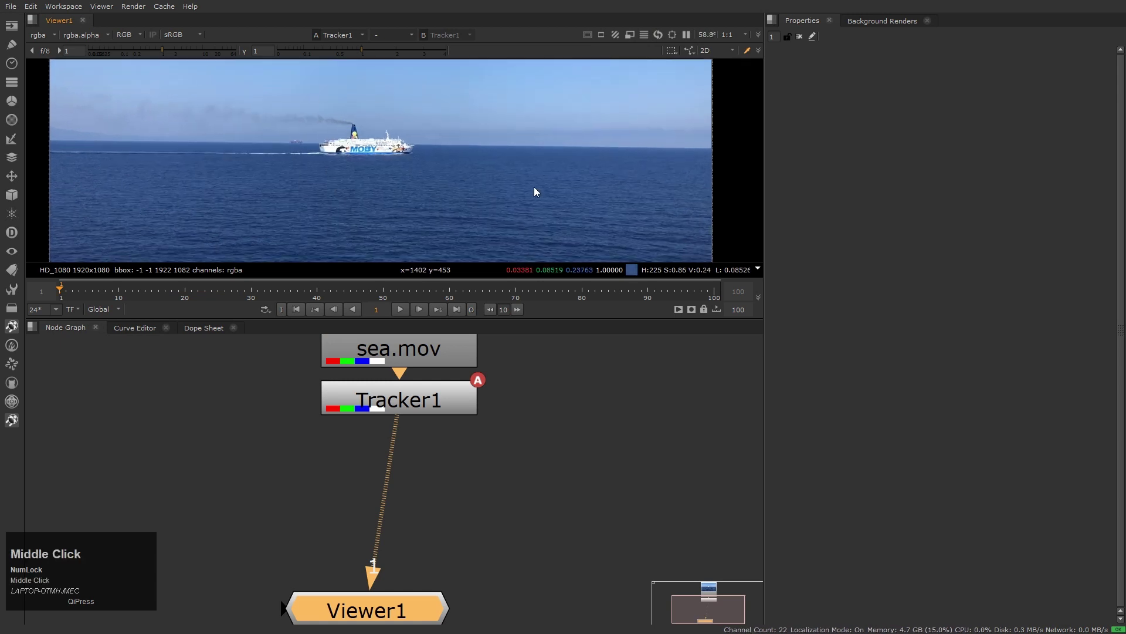
pyautogui.moveTo(534, 186); pyautogui.dragTo(525, 189, button='middle')
pyautogui.press('h')
pyautogui.click(480, 515)
pyautogui.click(410, 399)
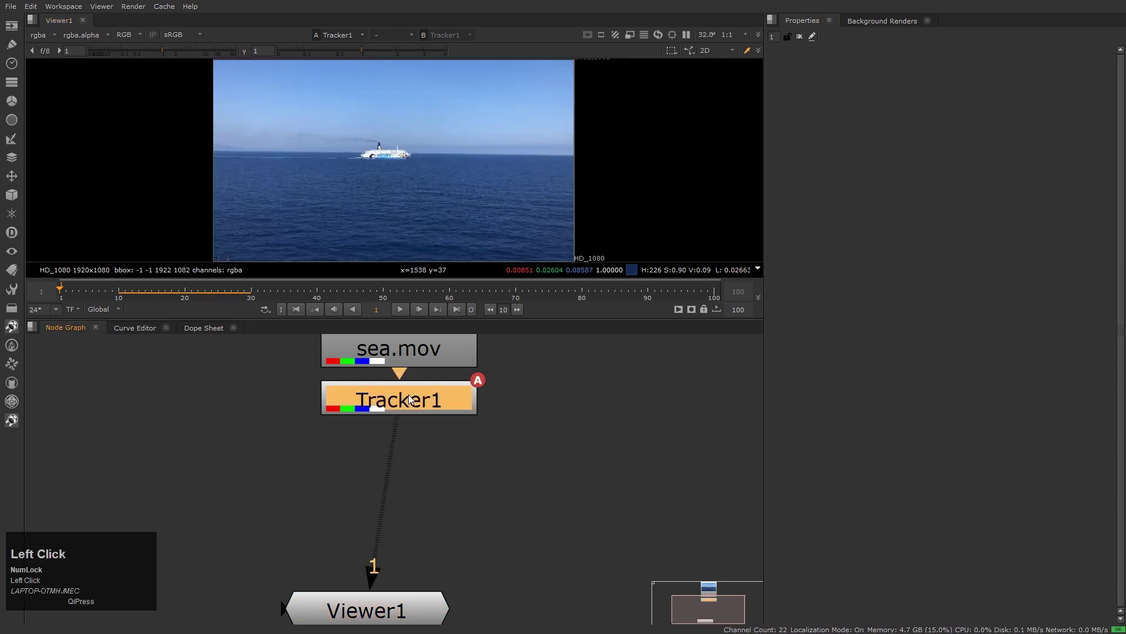
pyautogui.press('Tab')
pyautogui.write('soft')
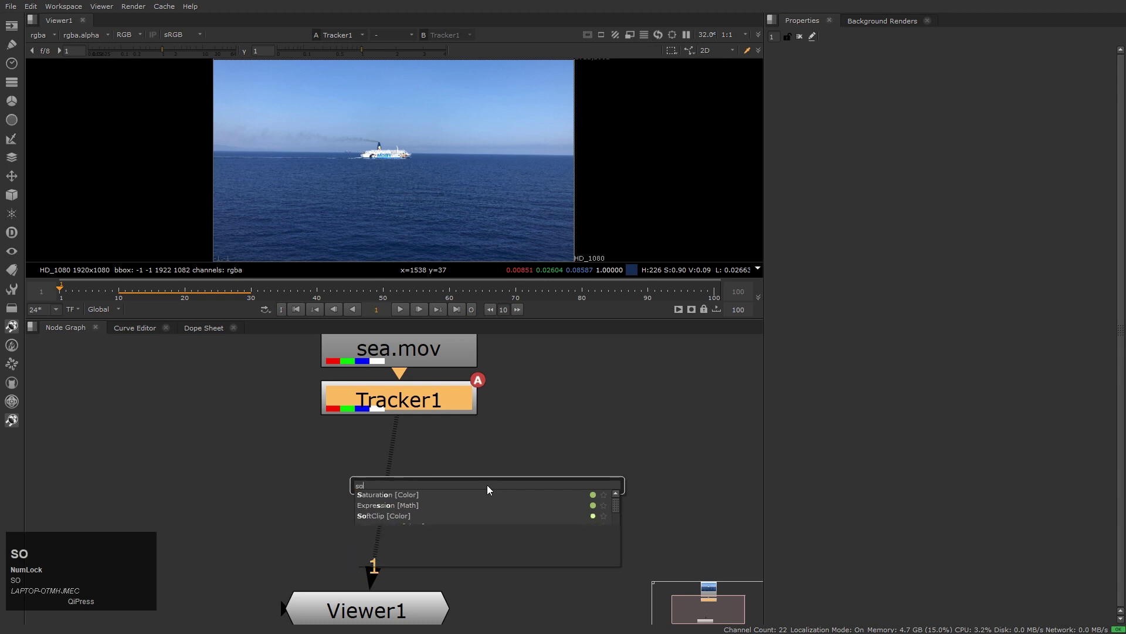
pyautogui.press('Return')
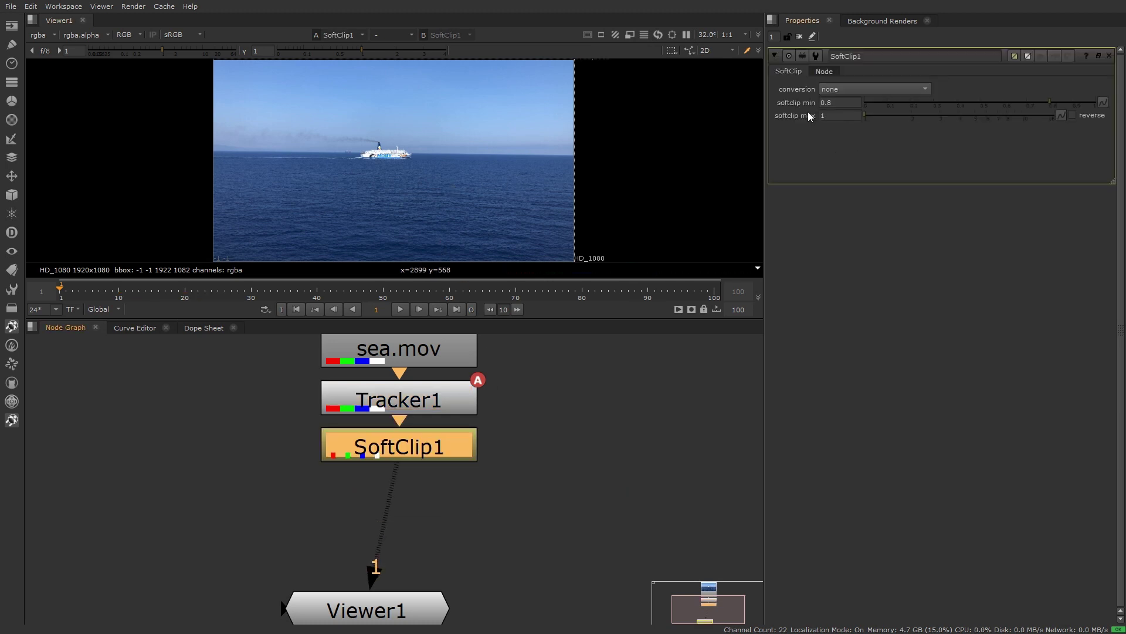
# Step: Set SoftClip1's softclip min to 0 and softclip max to 16
pyautogui.click(842, 104)
pyautogui.write('0')
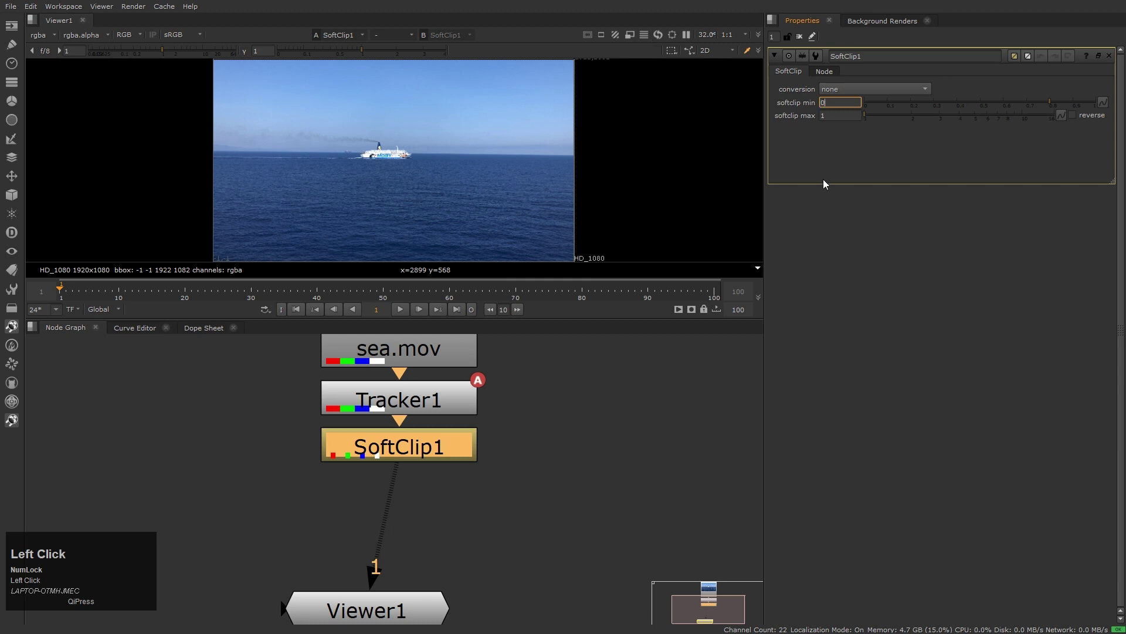
pyautogui.press('Tab')
pyautogui.write('16')
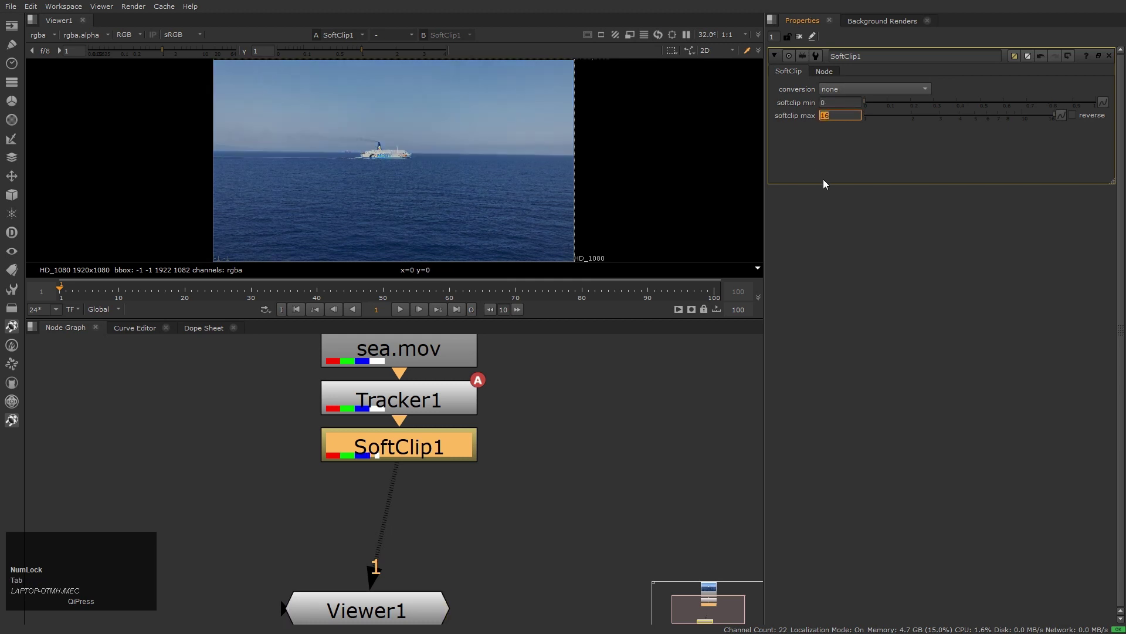
# Step: Toggle SoftClip1 off and on repeatedly to compare the sky, sea and ship with and without it
pyautogui.scroll(1, 447, 133)
pyautogui.click(502, 486)
pyautogui.moveTo(232, 411); pyautogui.dragTo(589, 501)
pyautogui.press('d')
pyautogui.scroll(6, 491, 114)
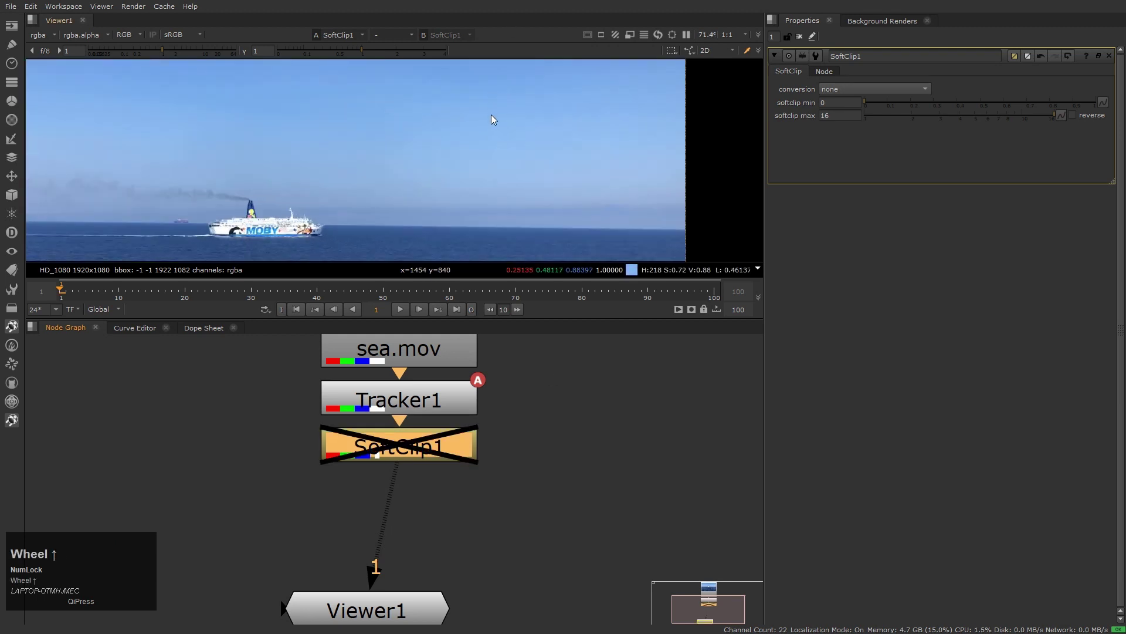
pyautogui.press('d')
pyautogui.press('d')
pyautogui.press('d')
pyautogui.press('d')
pyautogui.press('d')
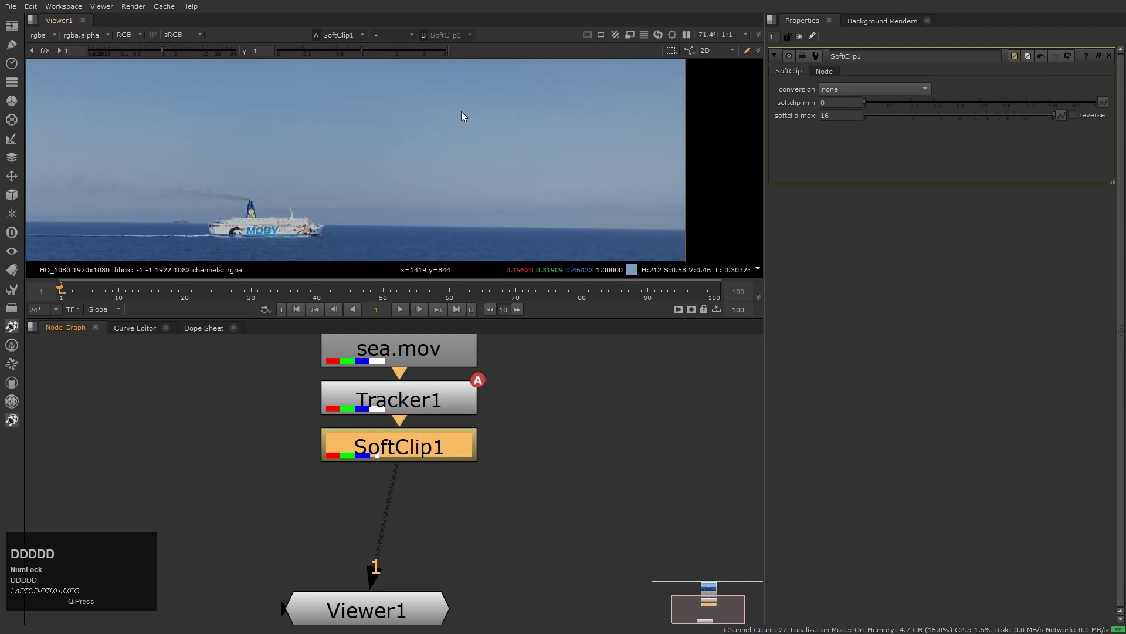
pyautogui.press('d')
pyautogui.press('d')
pyautogui.scroll(-6, 485, 187)
pyautogui.scroll(3, 376, 236)
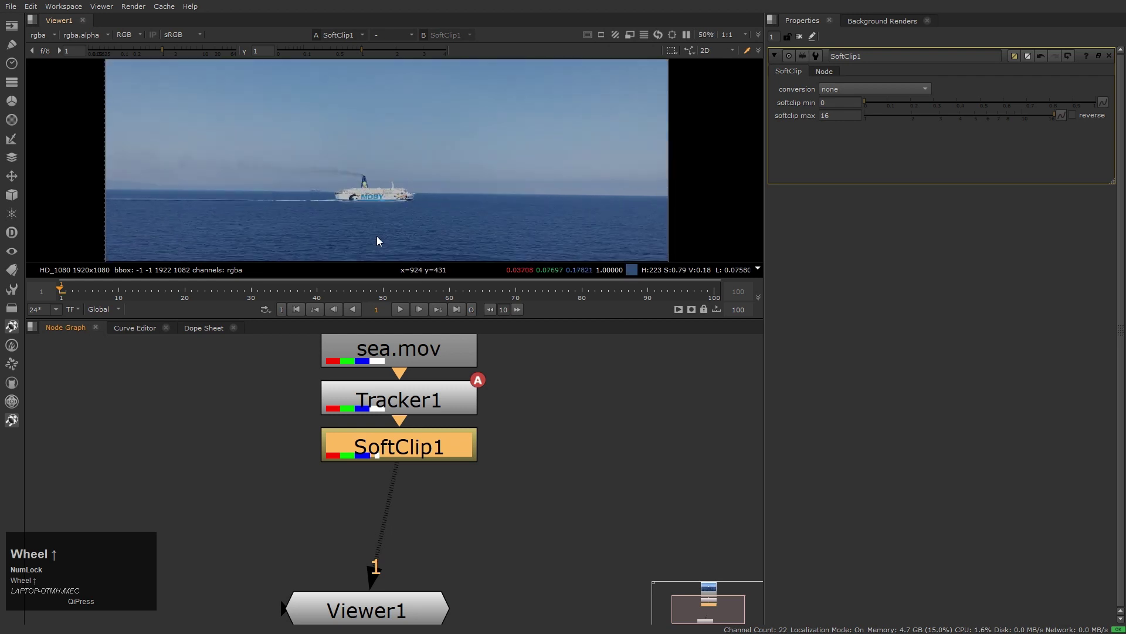
pyautogui.press('d')
pyautogui.press('d')
pyautogui.scroll(2, 494, 195)
pyautogui.scroll(-5, 494, 195)
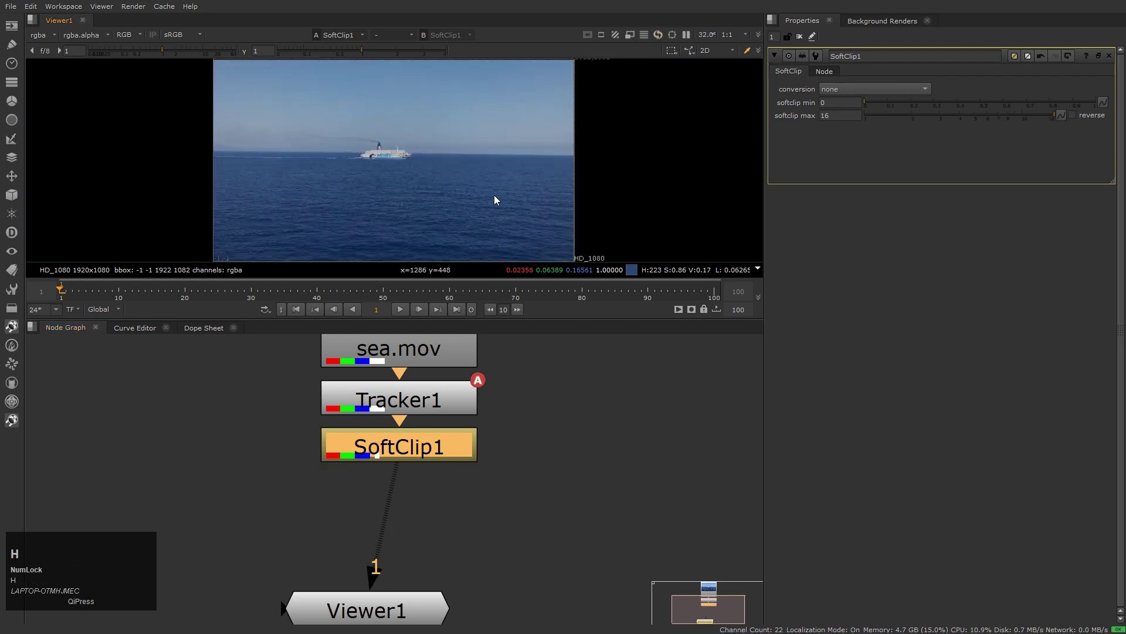
# Step: Try stacking three pasted copies of SoftClip1 beneath it to compress the highlights further
pyautogui.moveTo(259, 414); pyautogui.dragTo(567, 494)
pyautogui.click(566, 495)
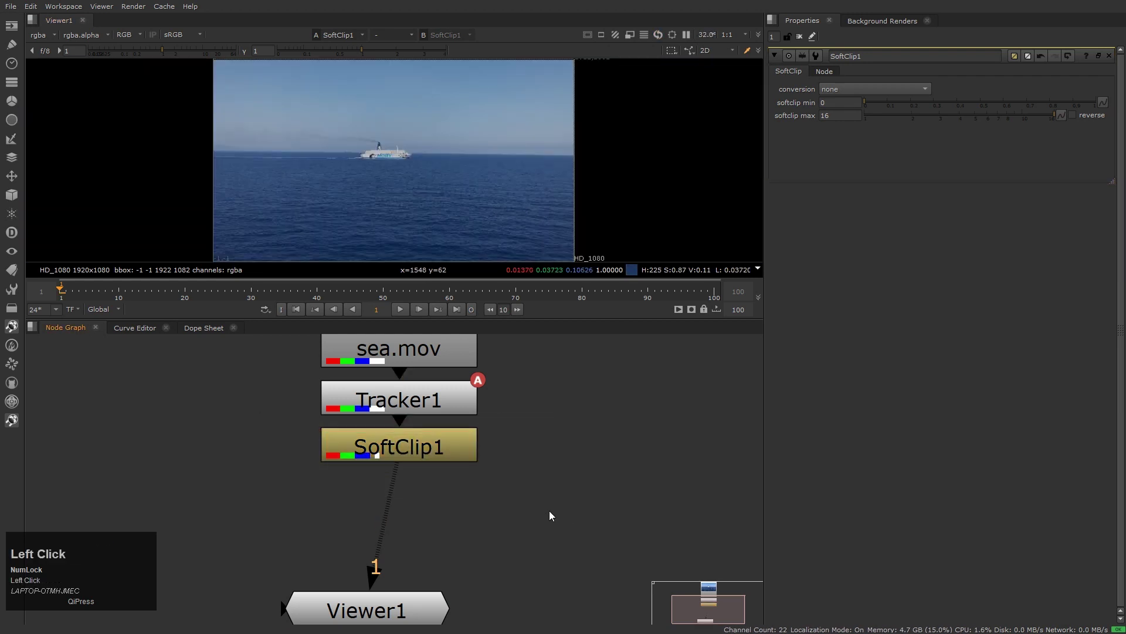
pyautogui.click(453, 456)
pyautogui.hotkey('ctrl', 'c')
pyautogui.hotkey('ctrl', 'v')
pyautogui.hotkey('ctrl', 'v')
pyautogui.hotkey('ctrl', 'v')
pyautogui.scroll(4, 494, 144)
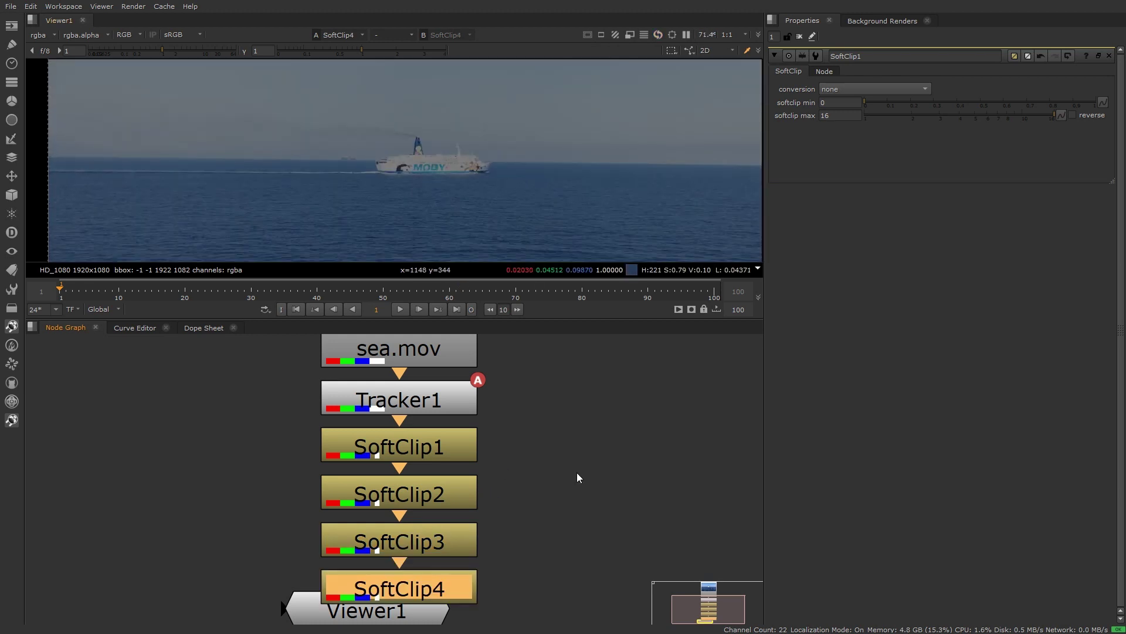
# Step: Delete the three duplicated SoftClip nodes and view the SoftClip1 output again
pyautogui.moveTo(250, 461); pyautogui.dragTo(551, 611)
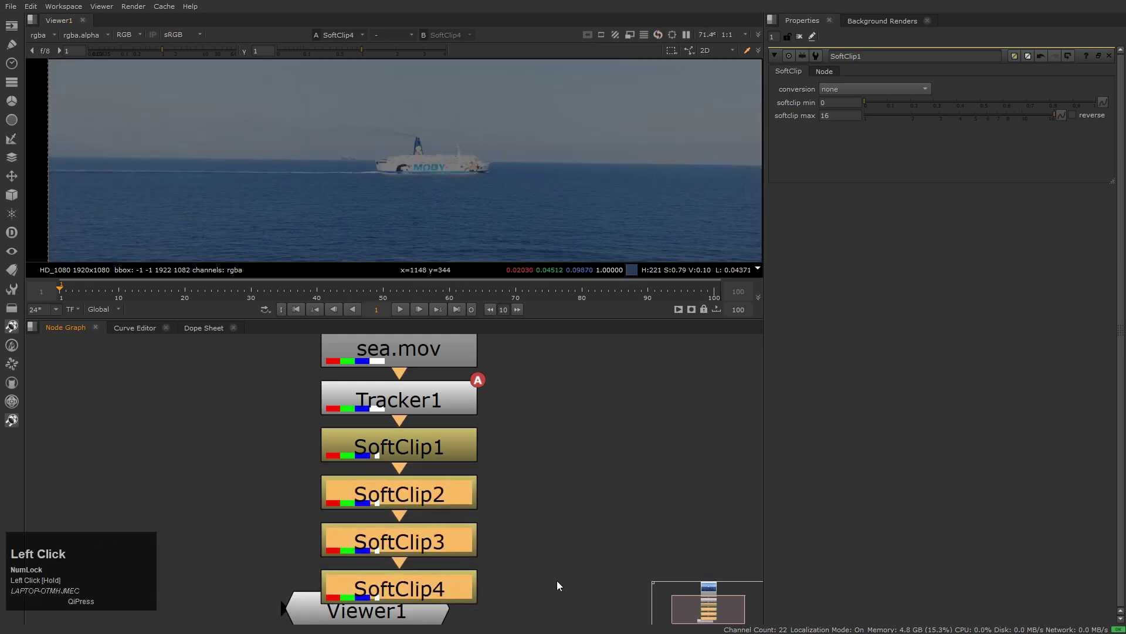
pyautogui.press('Delete')
pyautogui.click(494, 508)
pyautogui.press('1')
pyautogui.click(529, 502)
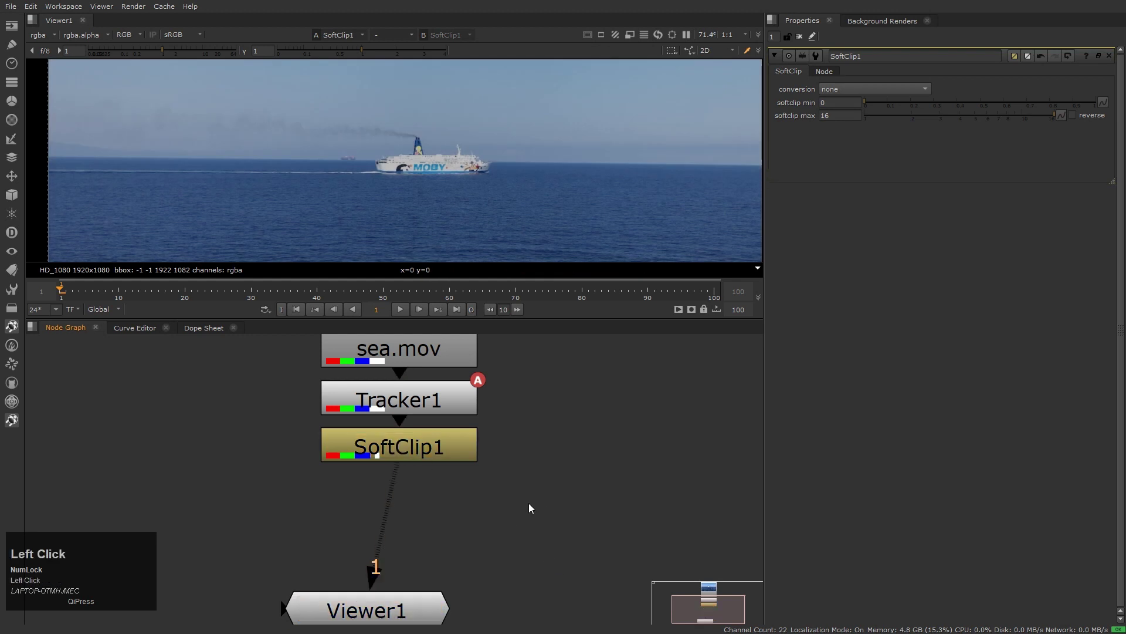
# Step: Add a Saturation node after SoftClip1 and set its saturation to 0.5
pyautogui.click(467, 452)
pyautogui.scroll(-3, 460, 193)
pyautogui.scroll(2, 519, 191)
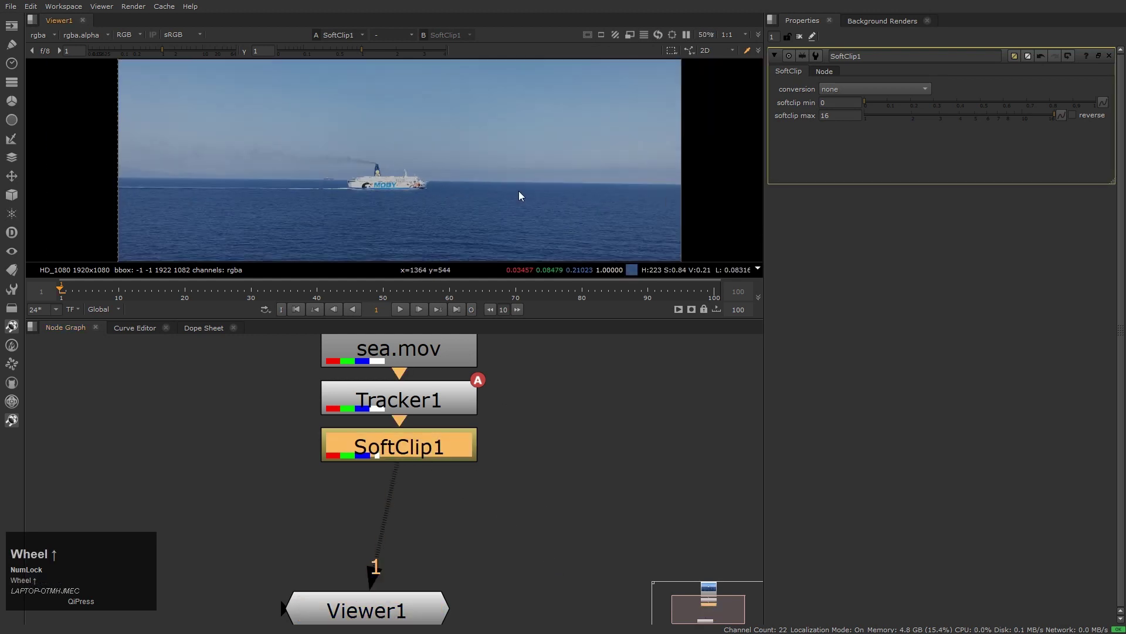
pyautogui.scroll(-2, 519, 191)
pyautogui.click(557, 438)
pyautogui.click(407, 452)
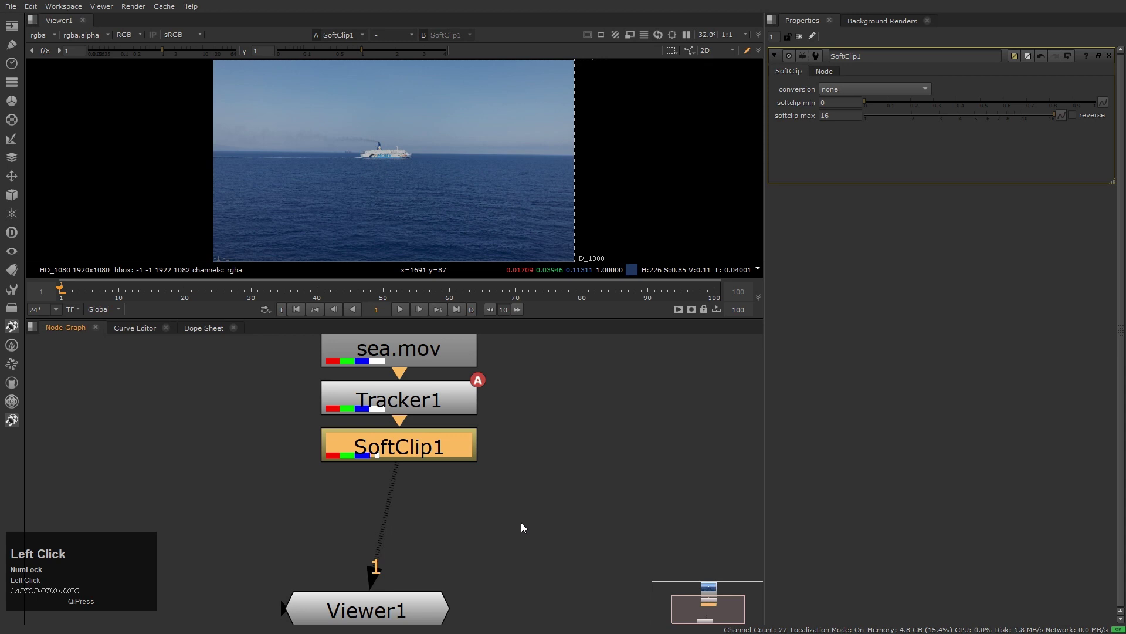
pyautogui.press('Tab')
pyautogui.write('sat')
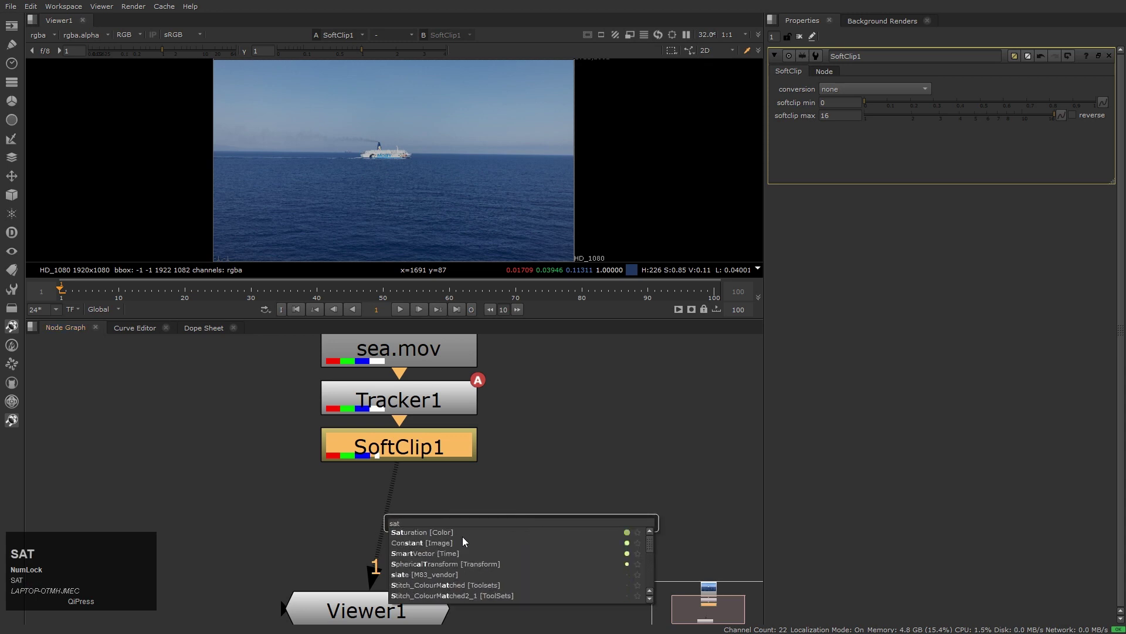
pyautogui.click(459, 533)
pyautogui.doubleClick(852, 101)
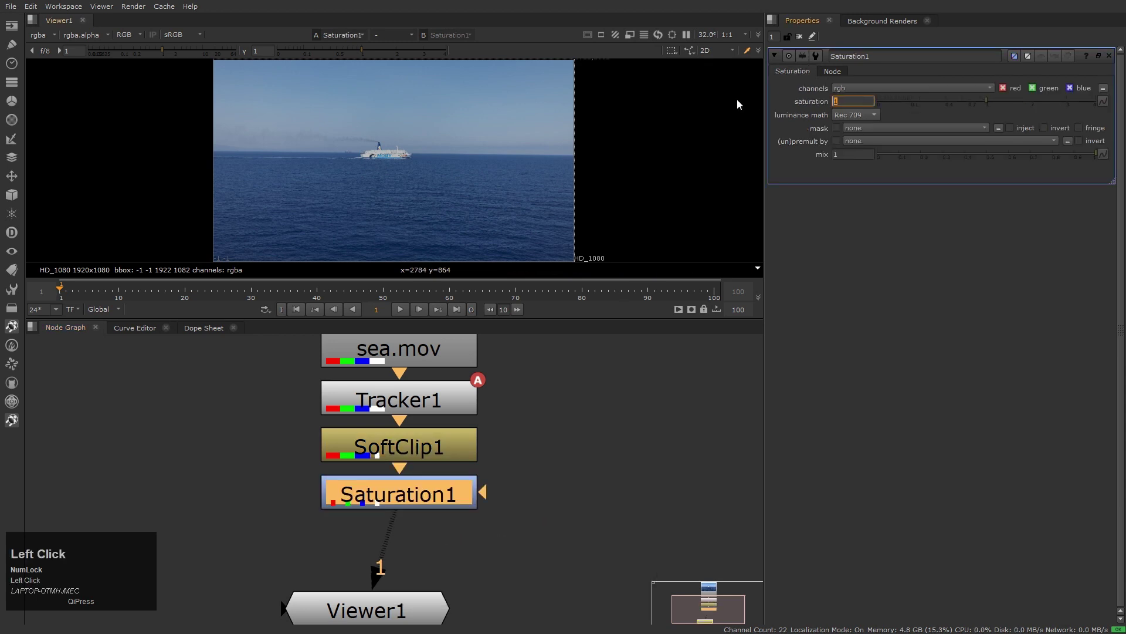
pyautogui.write('0.5')
pyautogui.press('Return')
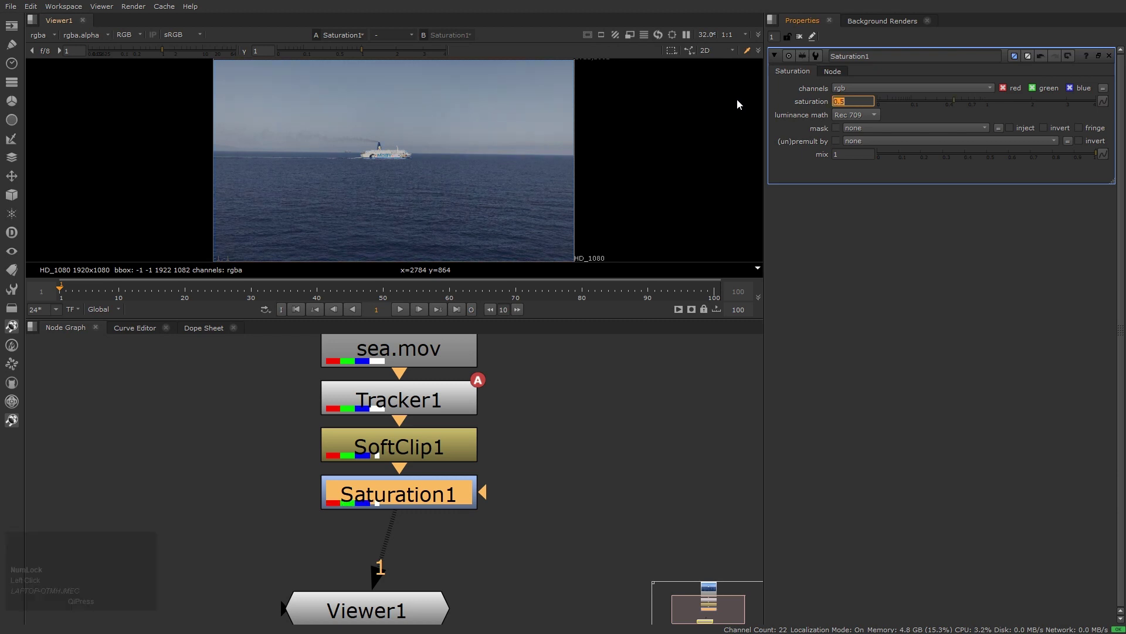
# Step: Move the Viewer1 node beside Saturation1 to free the space below the node chain
pyautogui.click(434, 600)
pyautogui.moveTo(435, 599); pyautogui.dragTo(222, 480)
pyautogui.click(297, 578)
# Step: Add a Grade node after Saturation1 and set its gain to 0.1
pyautogui.click(376, 502)
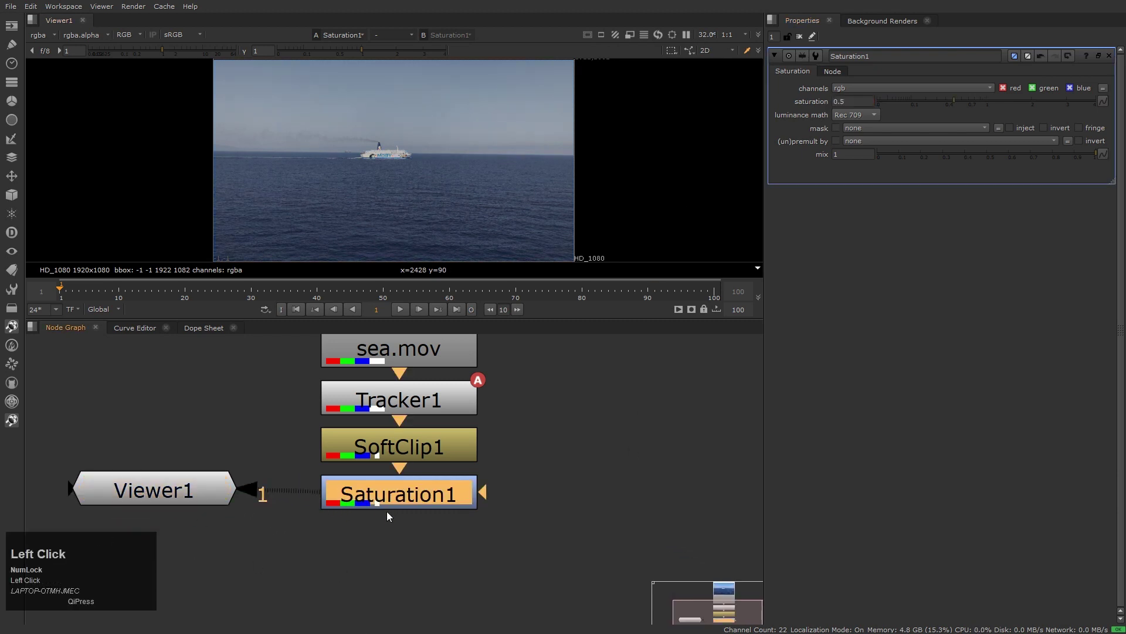
pyautogui.press('g')
pyautogui.scroll(-2, 561, 388)
pyautogui.doubleClick(845, 140)
pyautogui.write('0.1')
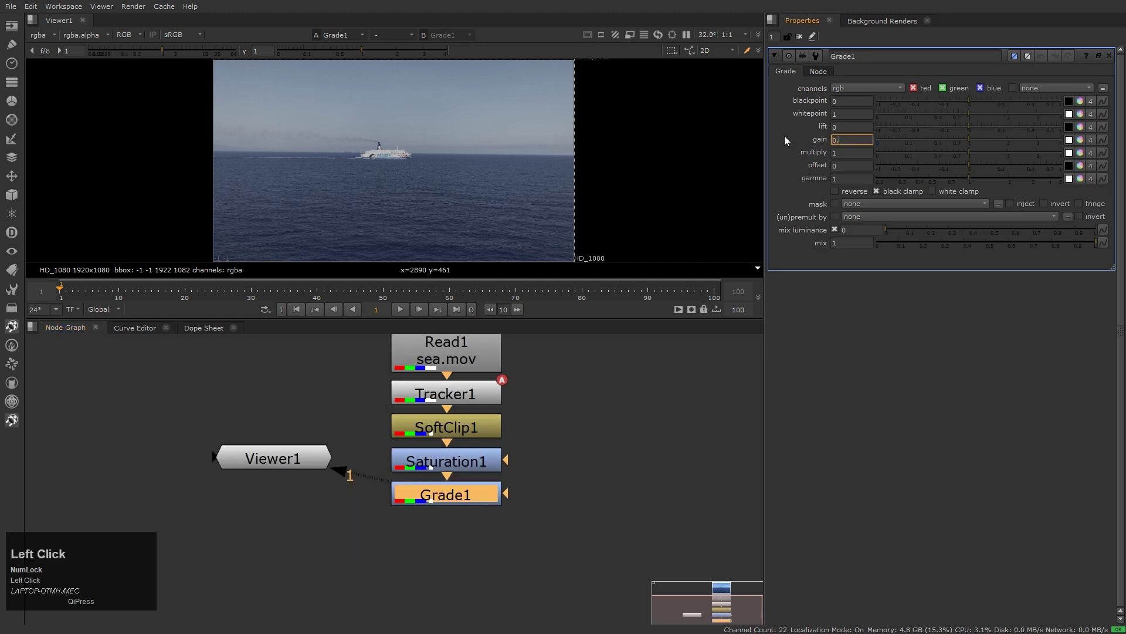
pyautogui.press('Return')
# Step: Fine-tune the Grade1 gain to 0.05 to darken the scene further
pyautogui.write('0.02')
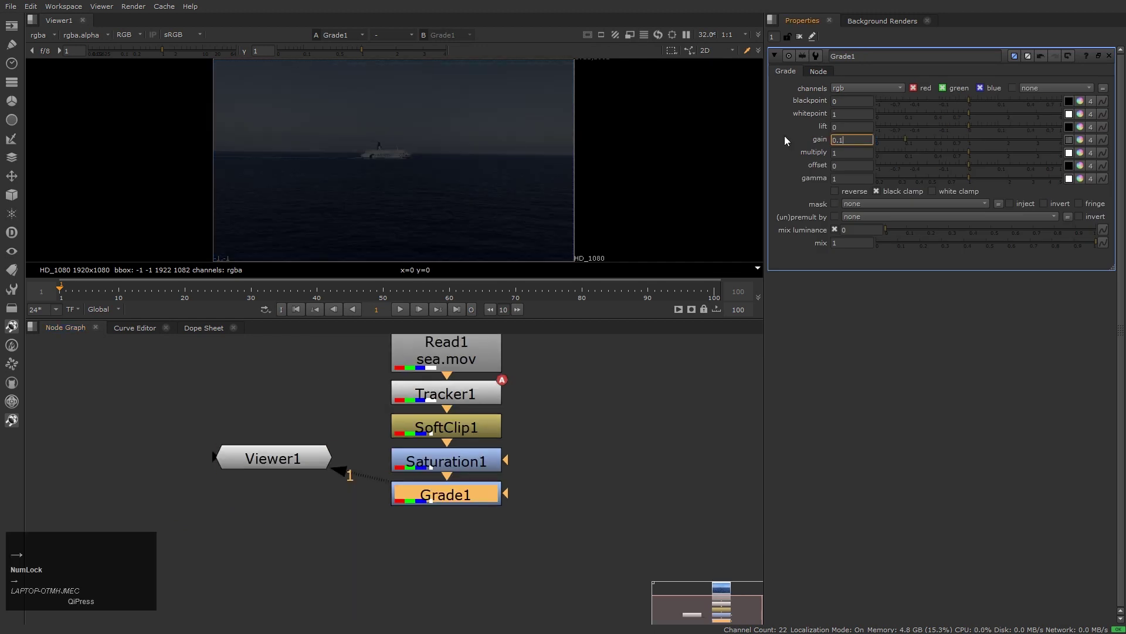
pyautogui.press('Return')
pyautogui.press('Up')
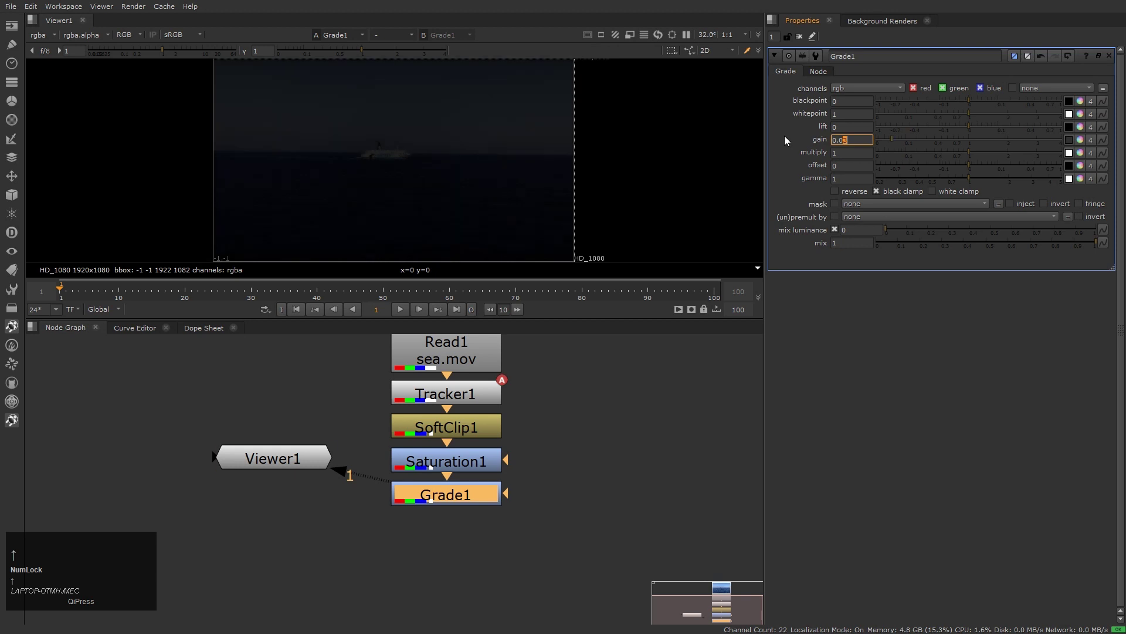
pyautogui.press('Down')
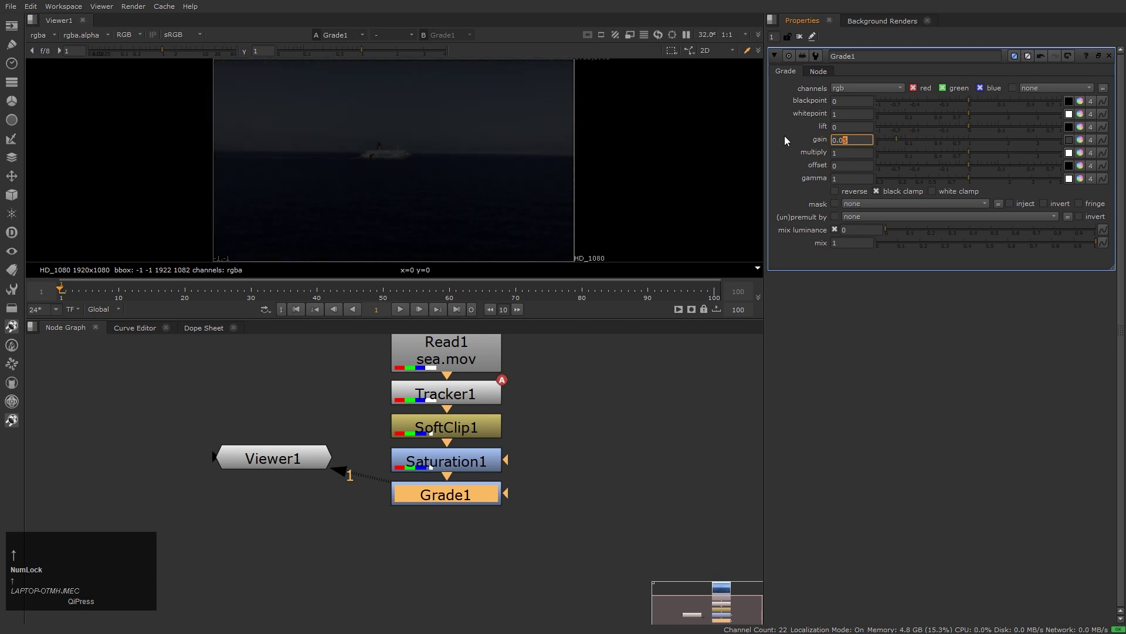
pyautogui.click(381, 175)
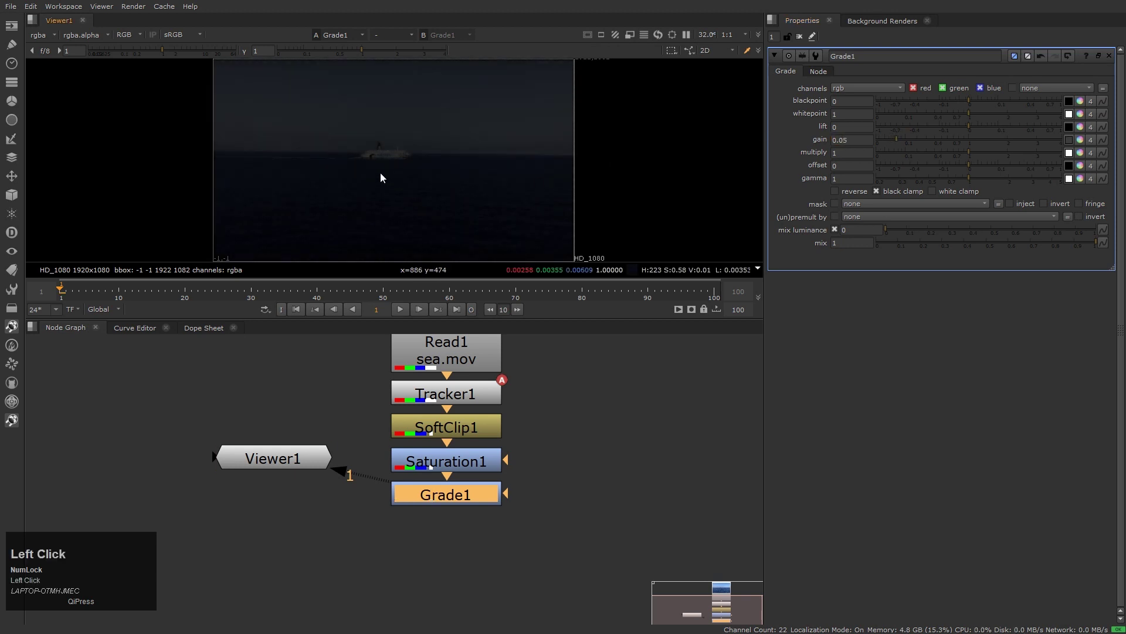
# Step: Raise the Grade1 gamma to 1.6 and lower its gain slightly
pyautogui.click(853, 179)
pyautogui.scroll(5, 855, 180)
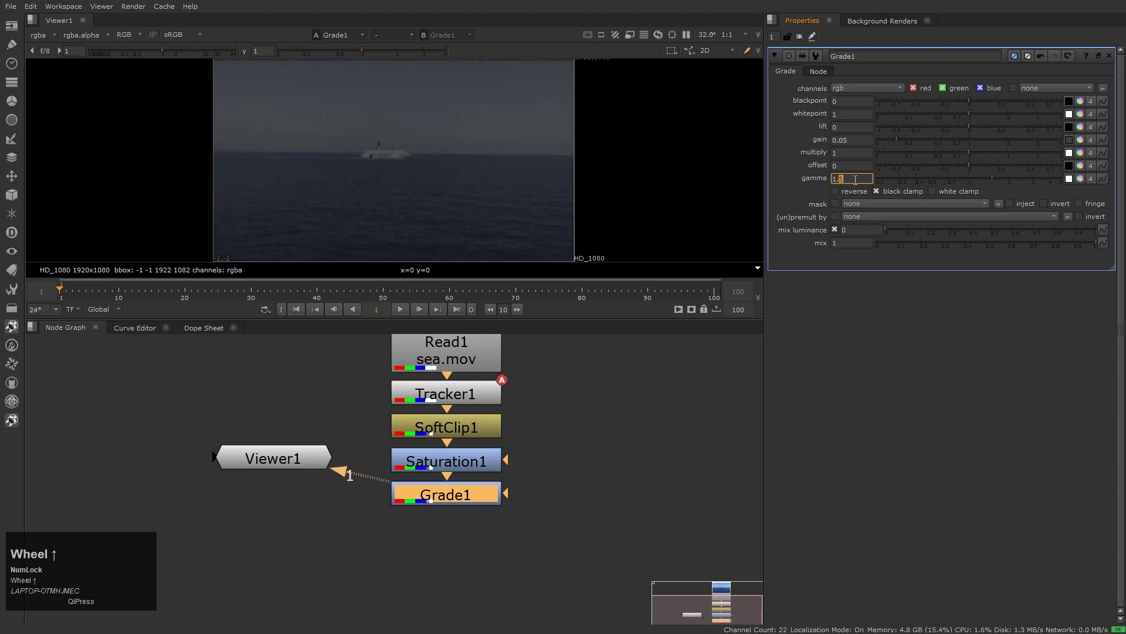
pyautogui.click(861, 142)
pyautogui.press('Down')
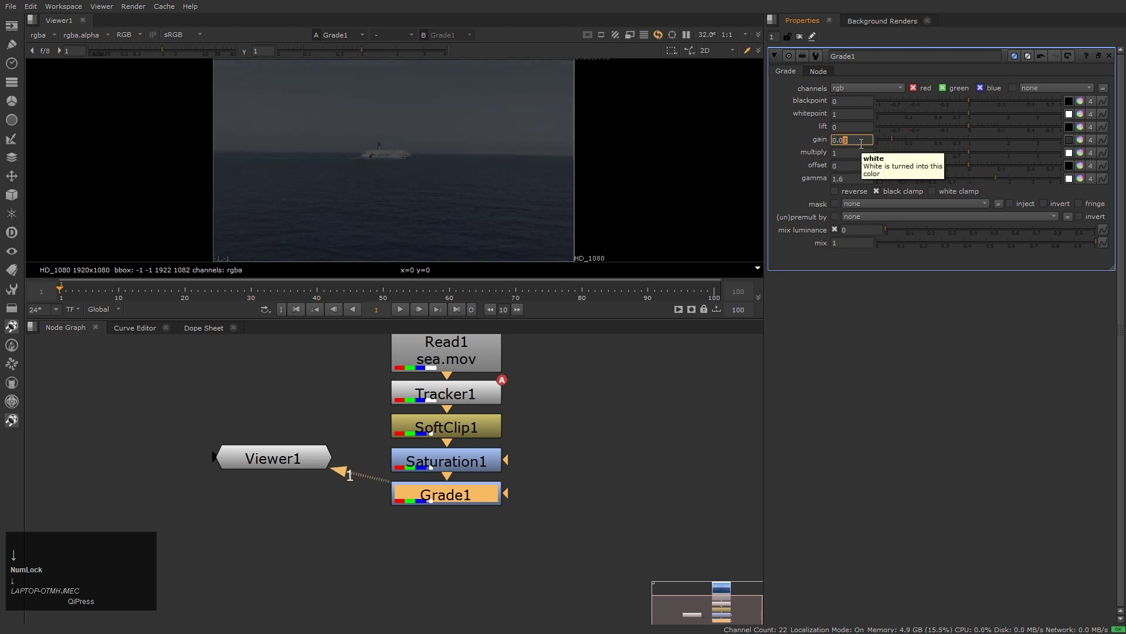
# Step: Lower the Grade1 gain to 0.02 to darken the footage further
pyautogui.press('Down')
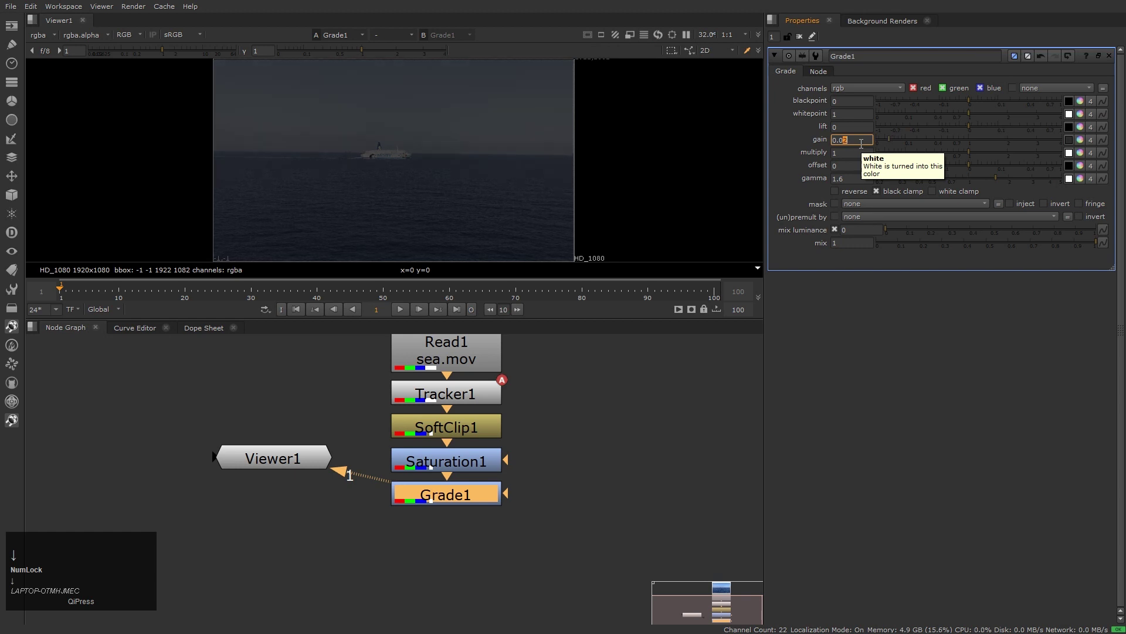
pyautogui.press('Up')
pyautogui.press('Down')
pyautogui.click(597, 505)
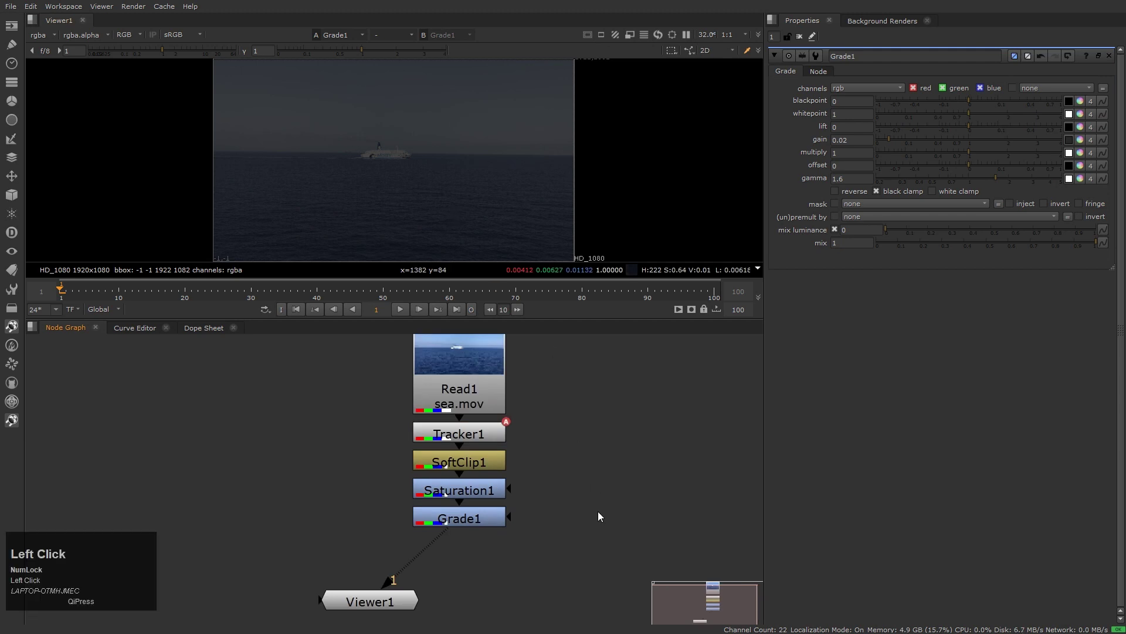
# Step: Add a second Grade node directly after Grade1 in the node chain
pyautogui.moveTo(579, 545); pyautogui.dragTo(536, 521, button='middle')
pyautogui.click(412, 486)
pyautogui.press('g')
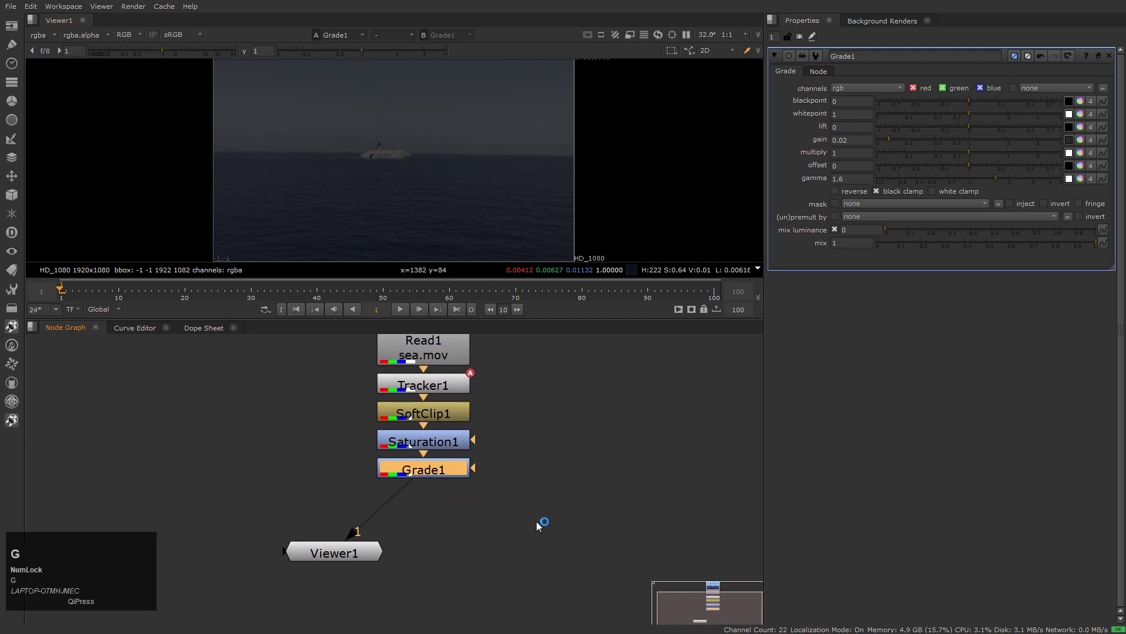
pyautogui.click(440, 499)
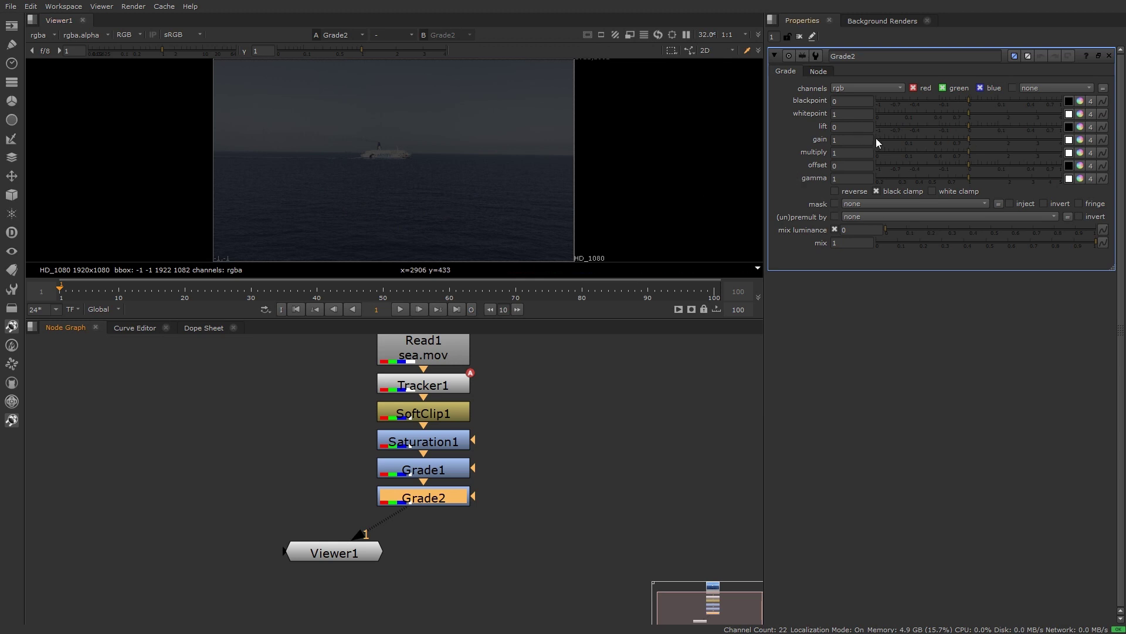
# Step: Tint the image cooler by setting the temperature of the Grade2 gain colour to 0.5, and close the colour picker
pyautogui.press('ctrl')
pyautogui.keyDown('ctrl'); pyautogui.click(1081, 144); pyautogui.keyUp('ctrl')
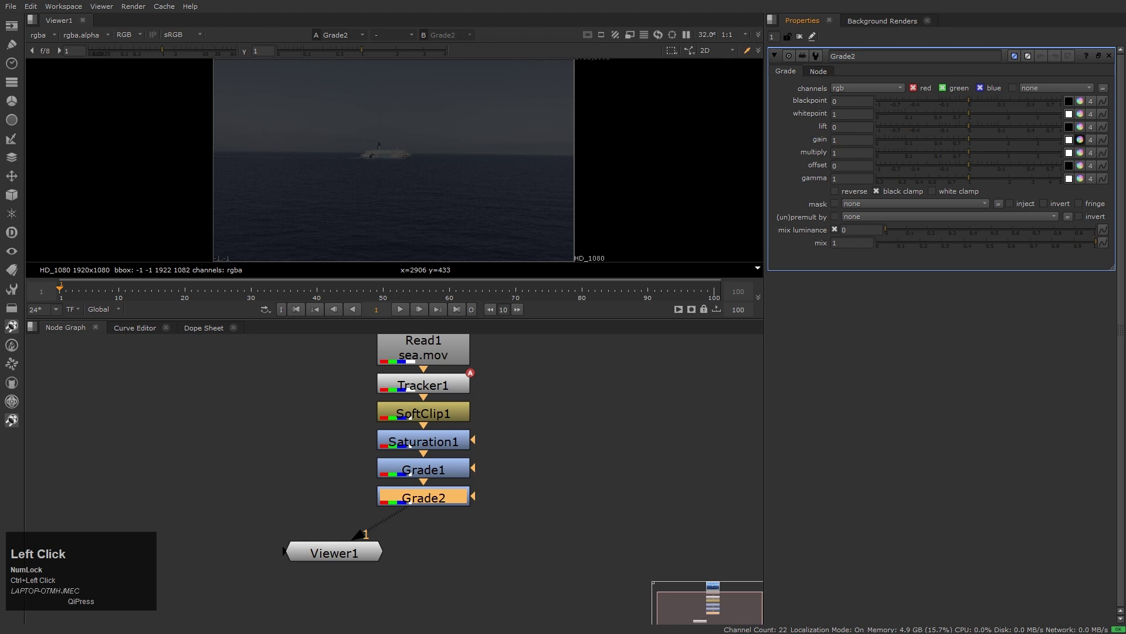
pyautogui.click(642, 145)
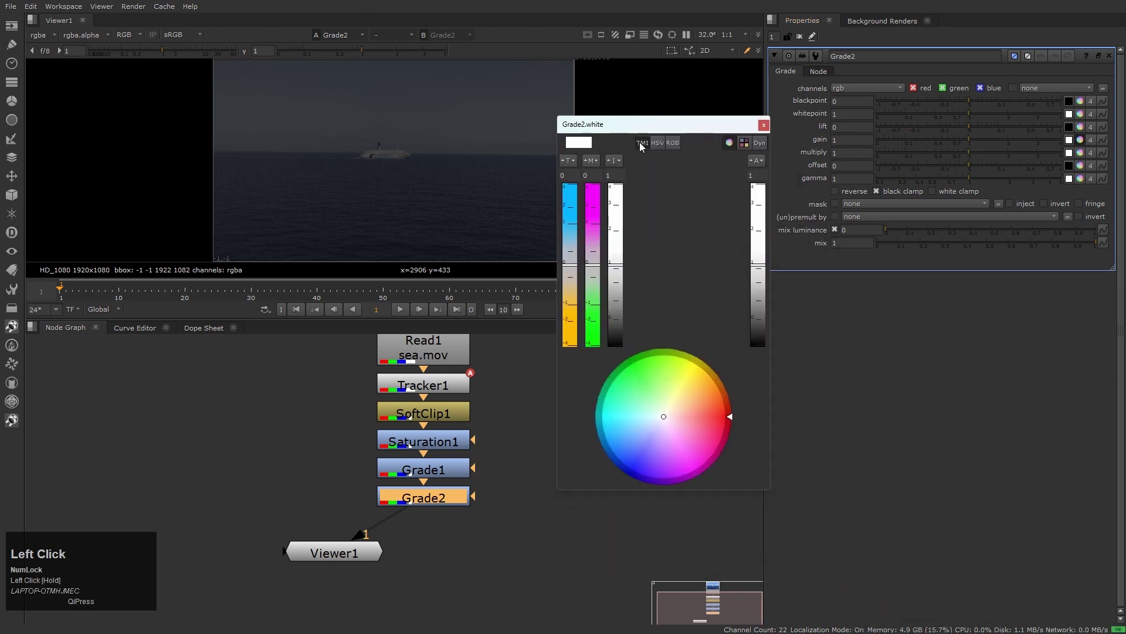
pyautogui.click(568, 176)
pyautogui.scroll(1, 569, 176)
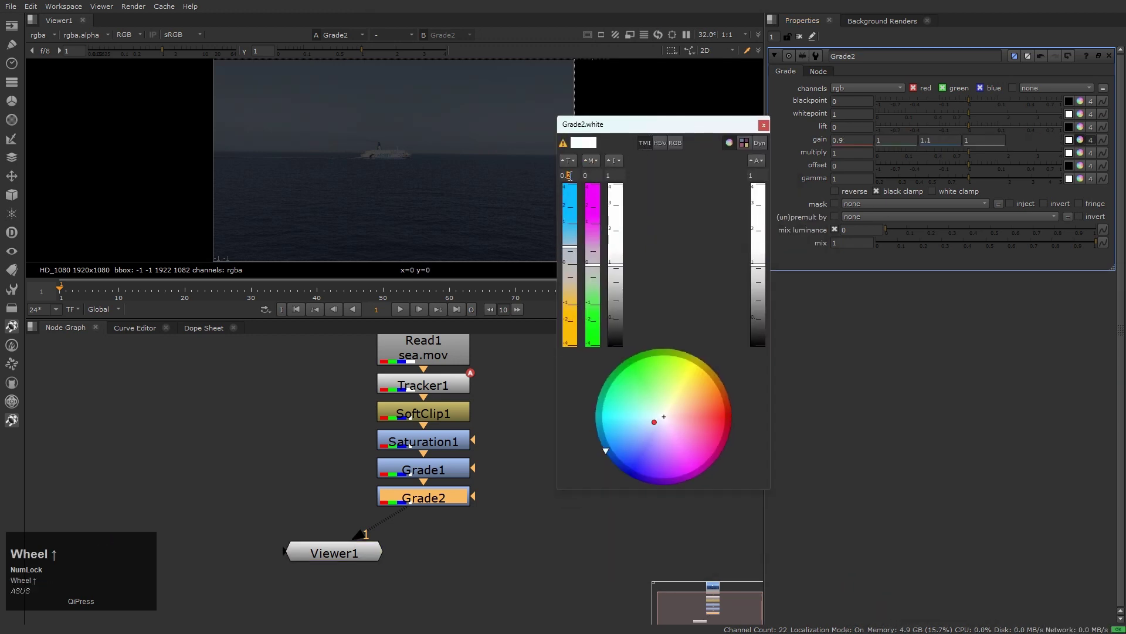
pyautogui.scroll(1, 569, 175)
pyautogui.scroll(-1, 569, 175)
pyautogui.click(567, 175)
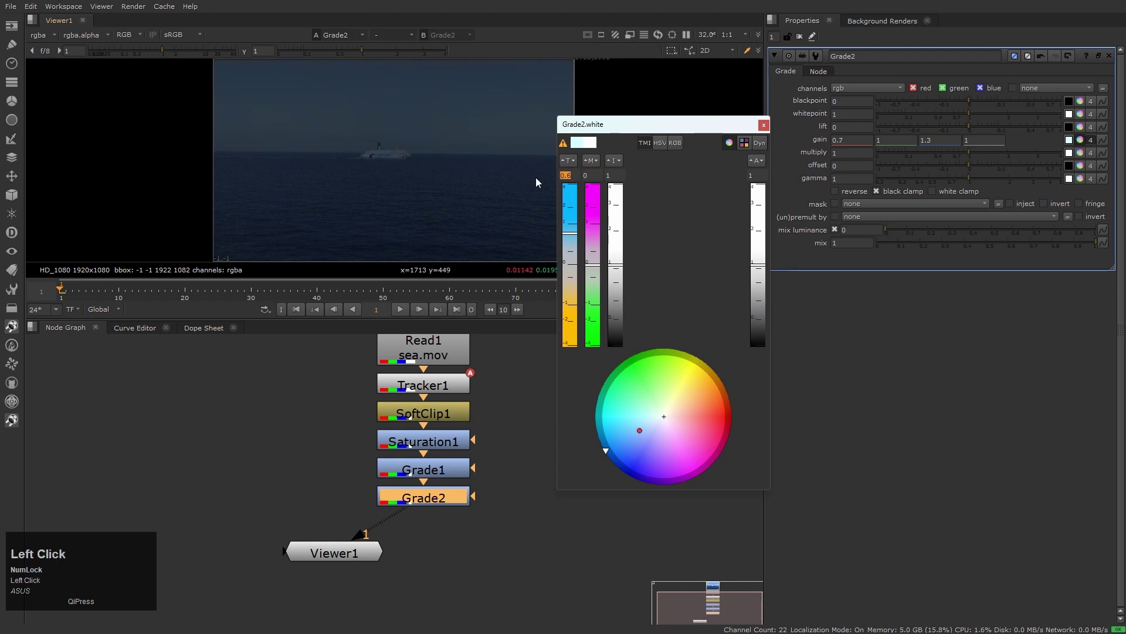
pyautogui.write('0.5')
pyautogui.press('Return')
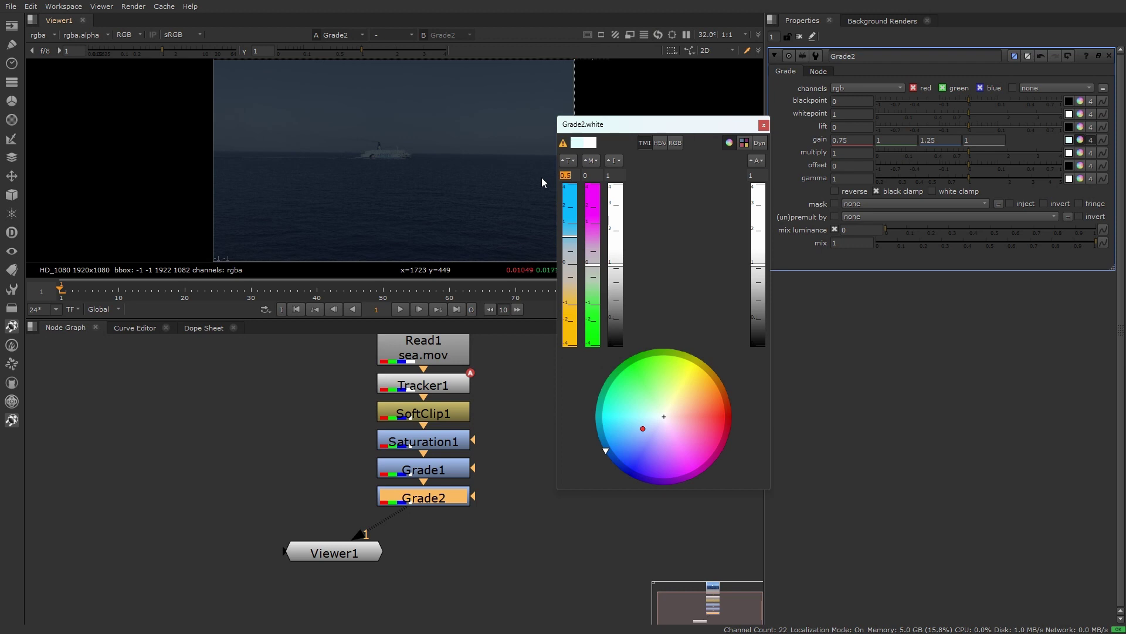
pyautogui.click(649, 519)
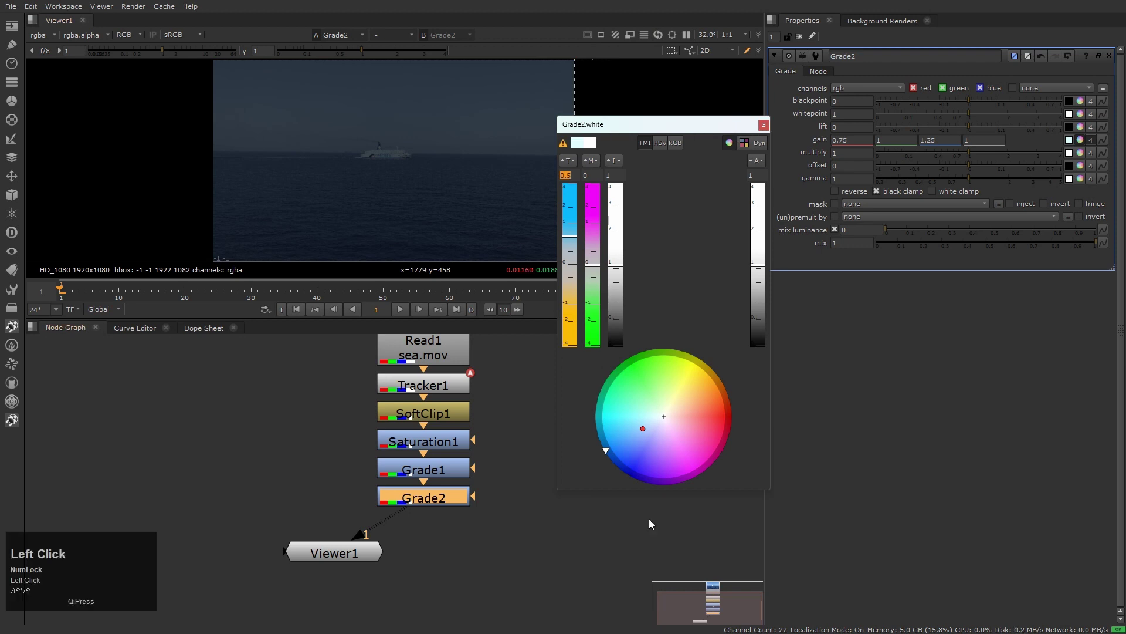
pyautogui.click(763, 125)
# Step: Toggle Grade2 off and on to compare the image with and without the blue tint
pyautogui.moveTo(319, 479); pyautogui.dragTo(511, 525)
pyautogui.press('d')
pyautogui.press('d')
pyautogui.press('d')
pyautogui.press('d')
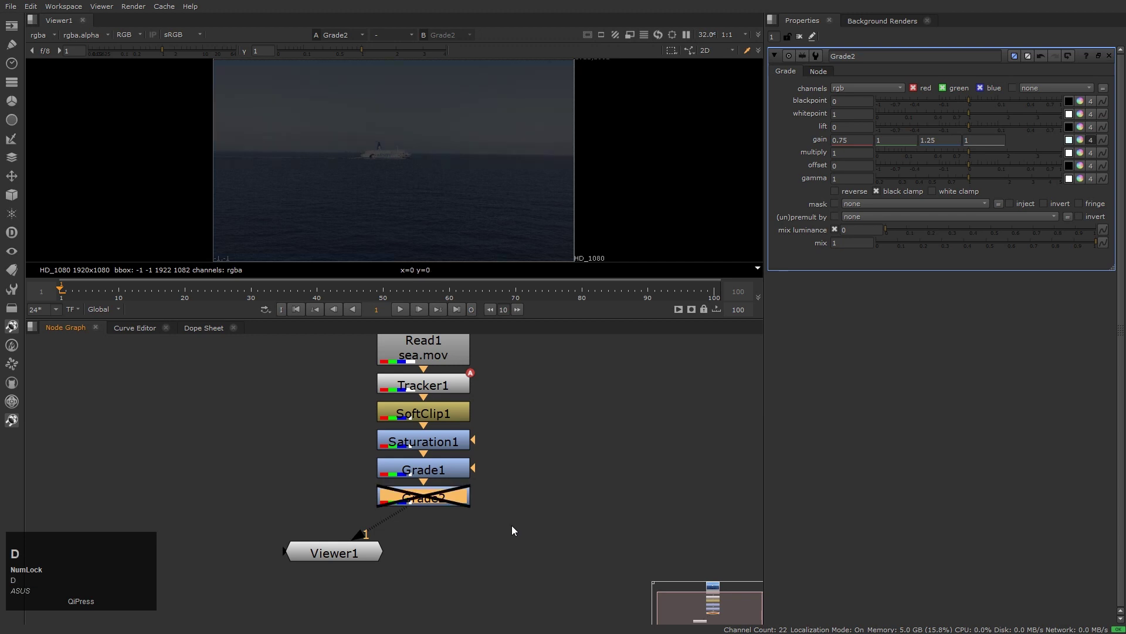
# Step: Add a Roto node beside Tracker1, feed its bg input from Tracker1, and view its output
pyautogui.scroll(5, 227, 161)
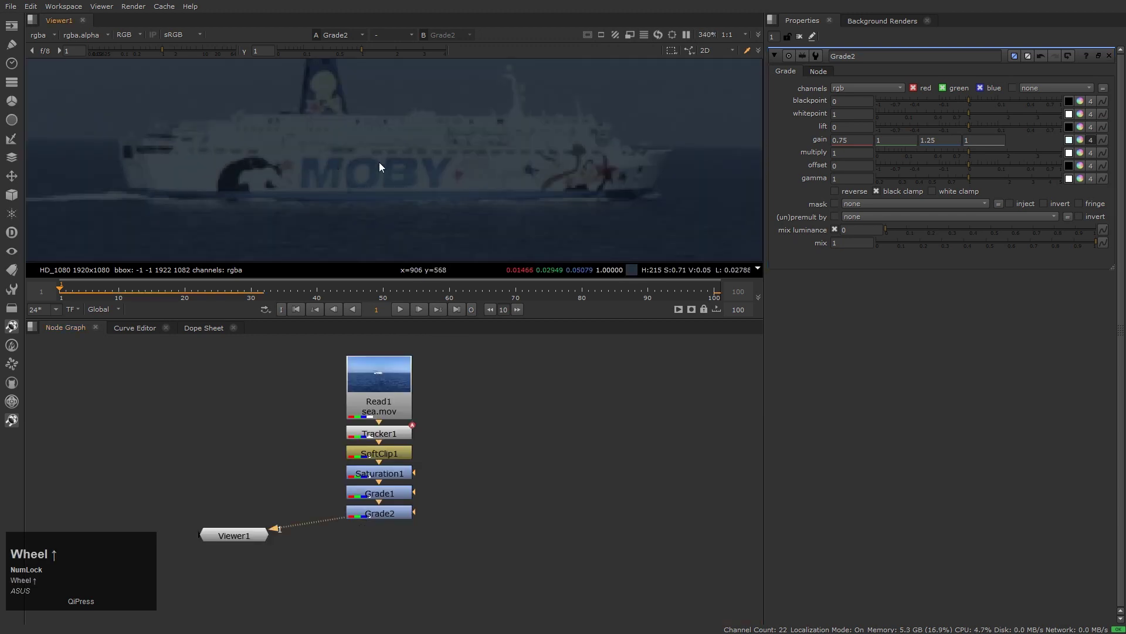
pyautogui.scroll(-2, 533, 140)
pyautogui.scroll(1, 529, 156)
pyautogui.scroll(3, 508, 125)
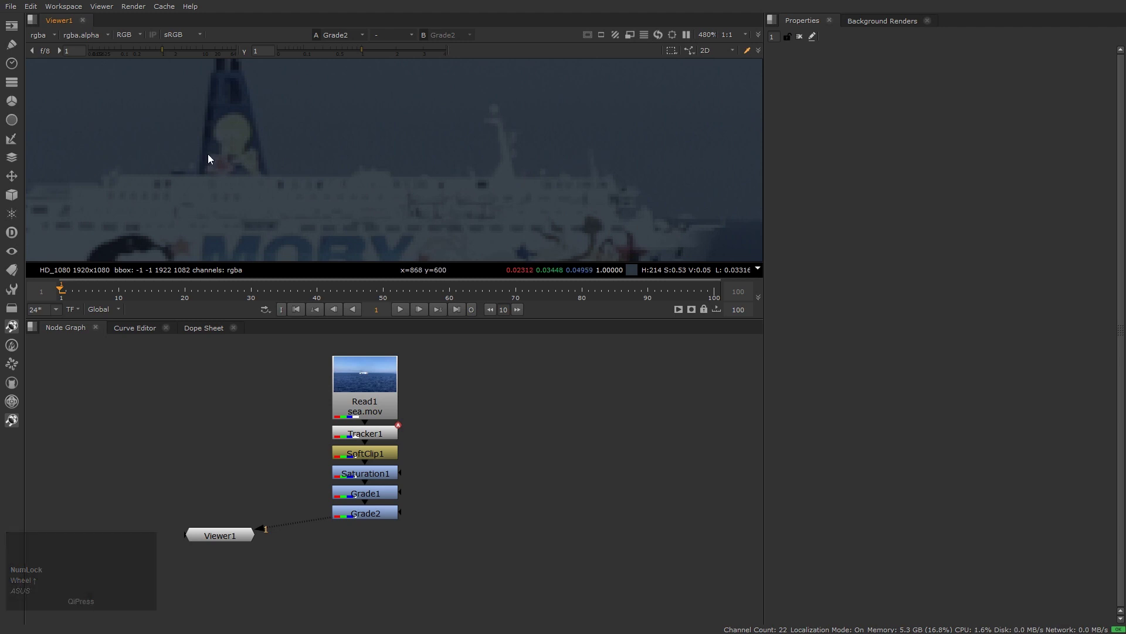
pyautogui.scroll(-3, 352, 162)
pyautogui.click(497, 475)
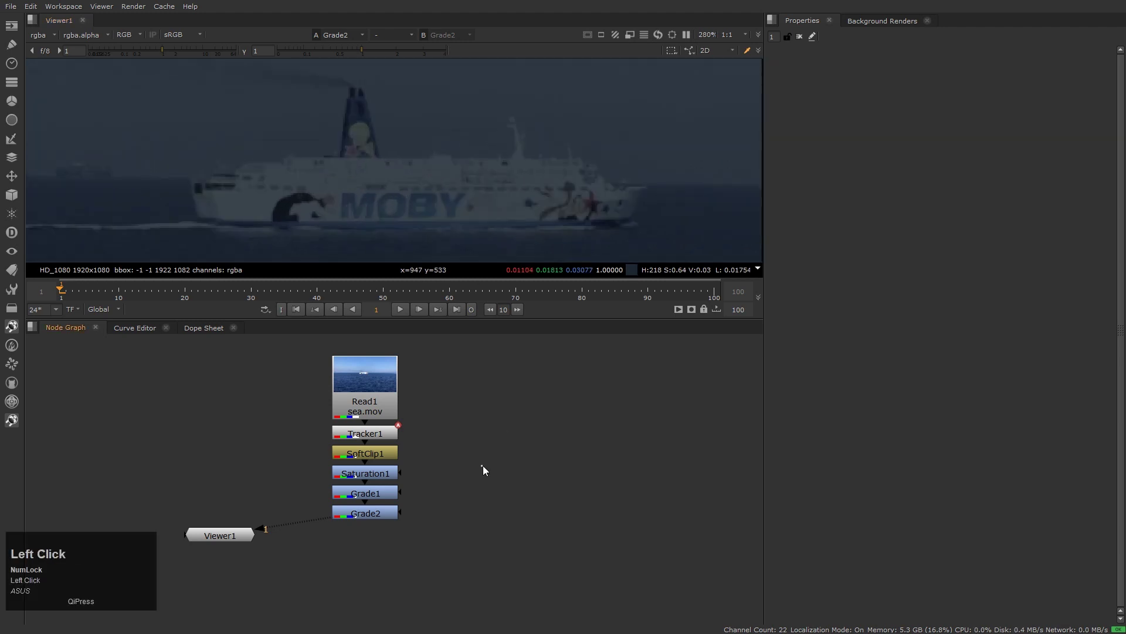
pyautogui.press('o')
pyautogui.scroll(2, 484, 469)
pyautogui.moveTo(469, 448); pyautogui.dragTo(363, 434)
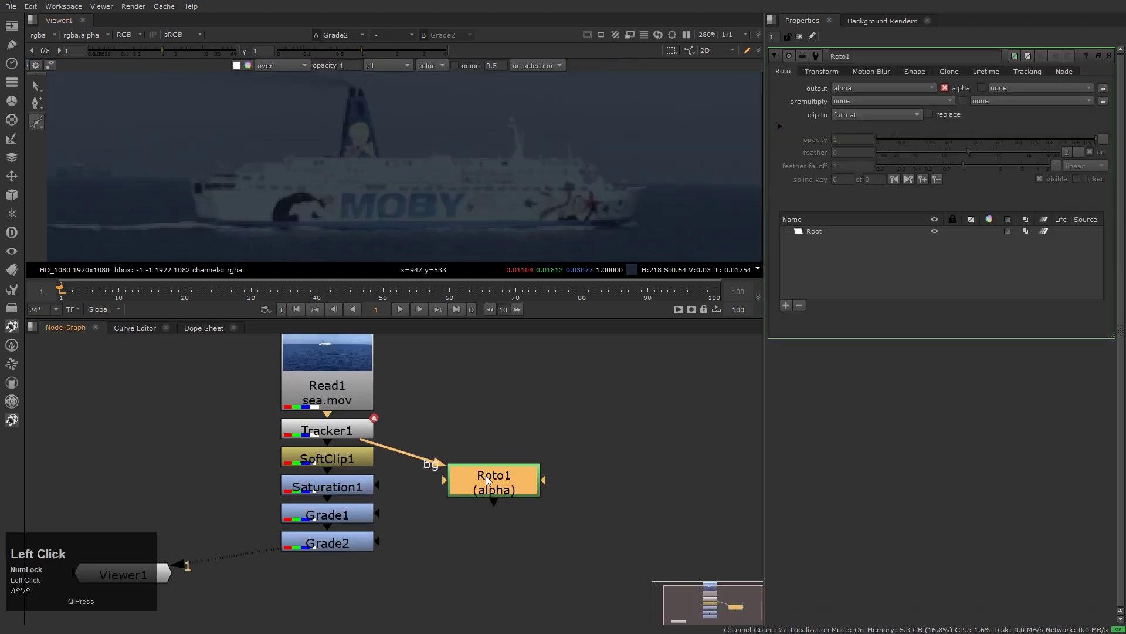
pyautogui.moveTo(486, 478); pyautogui.dragTo(479, 427)
pyautogui.press('1')
# Step: Draw a small ellipse roto shape around the tip of the short mast near the ship's bow
pyautogui.scroll(-3, 579, 126)
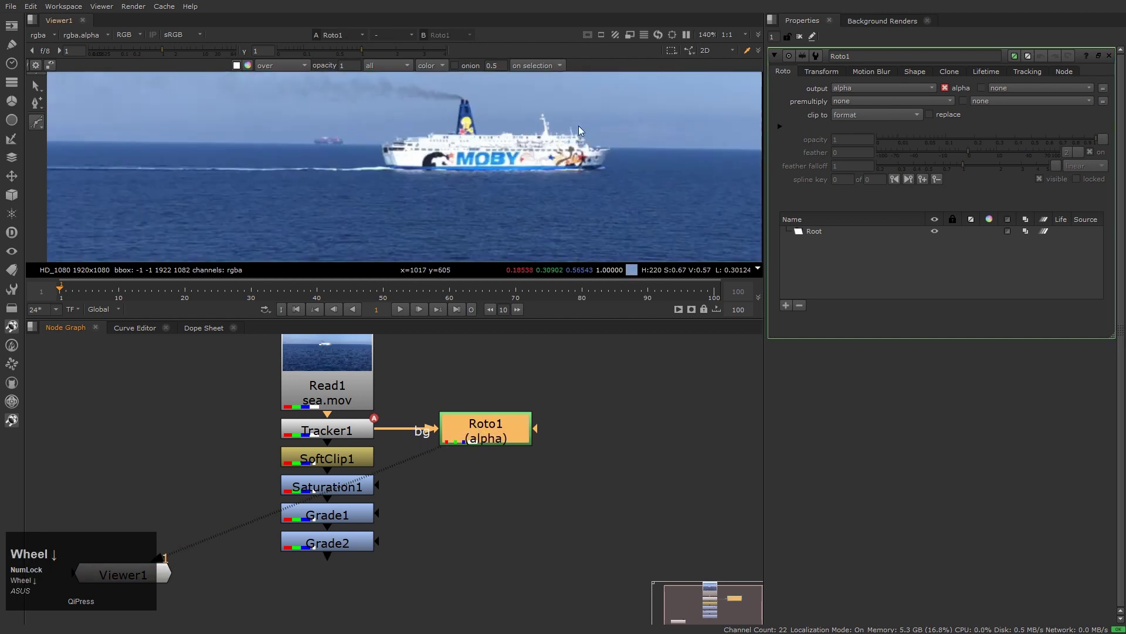
pyautogui.scroll(4, 565, 170)
pyautogui.moveTo(378, 152); pyautogui.dragTo(342, 152, button='middle')
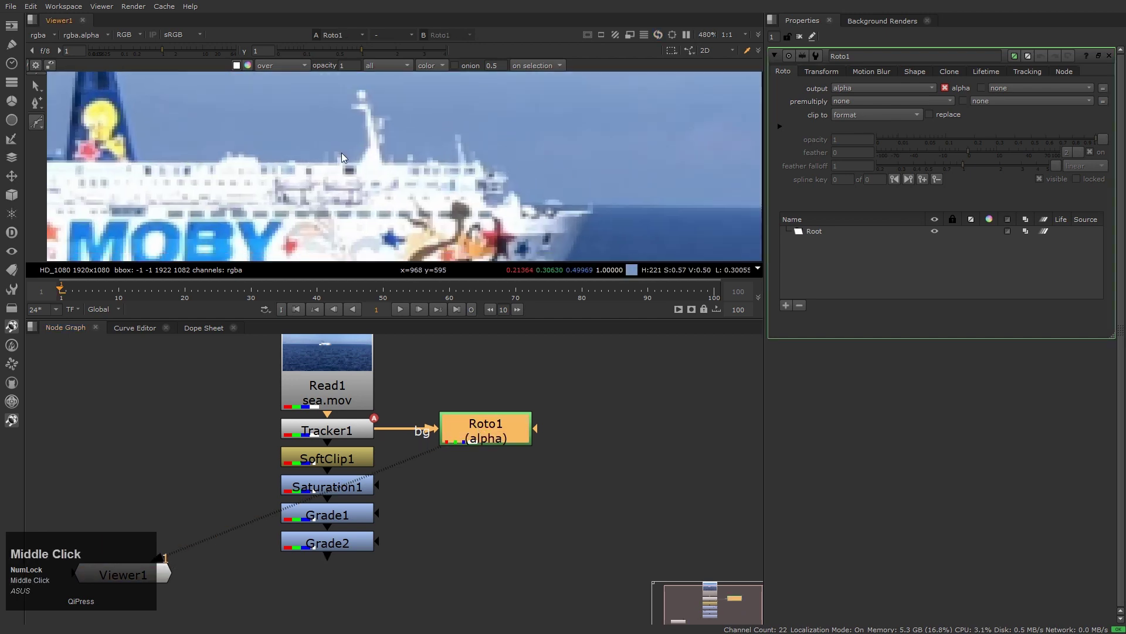
pyautogui.press('v')
pyautogui.press('v')
pyautogui.press('v')
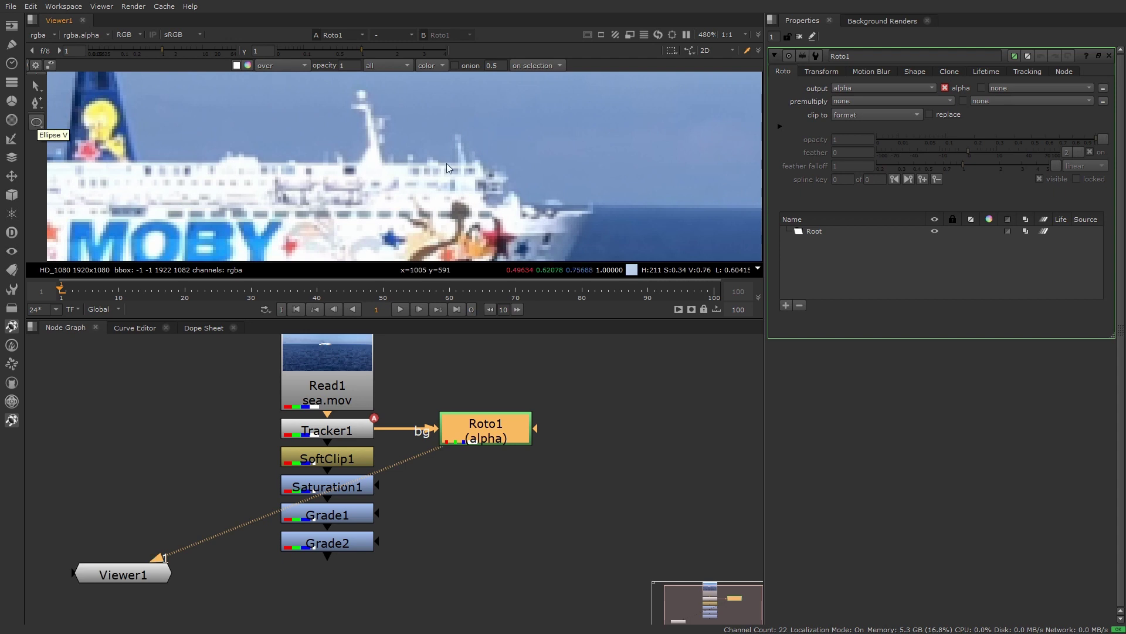
pyautogui.moveTo(454, 133); pyautogui.dragTo(467, 145)
pyautogui.scroll(3, 467, 146)
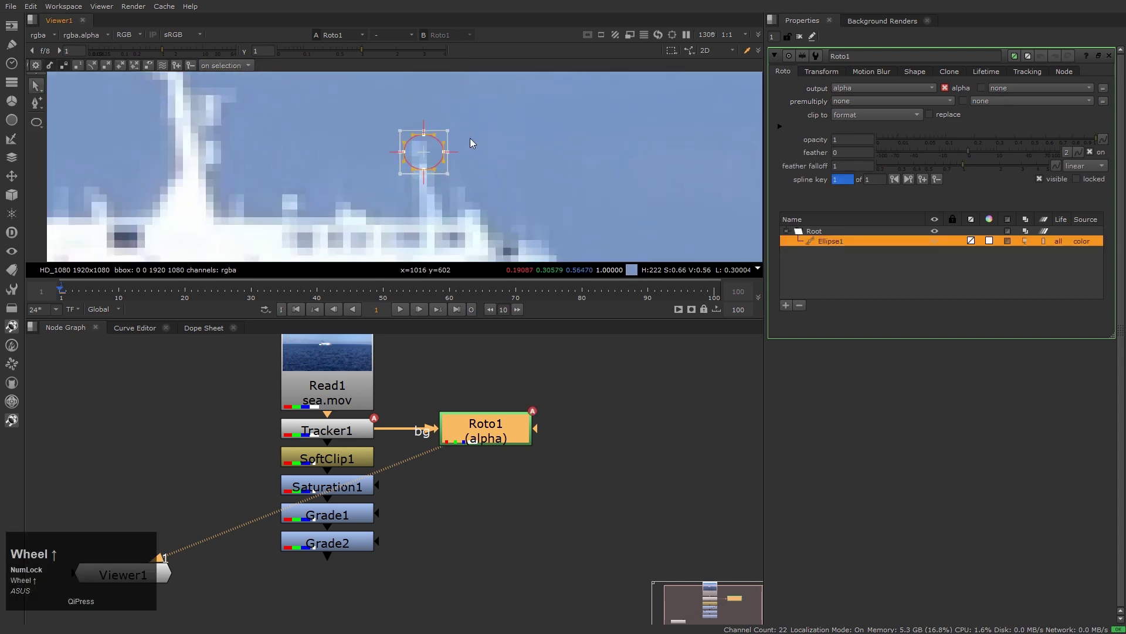
# Step: Display the alpha channel of Roto1 across the full frame to examine the mask
pyautogui.press('f')
pyautogui.click(558, 486)
pyautogui.click(485, 437)
pyautogui.middleClick(528, 188)
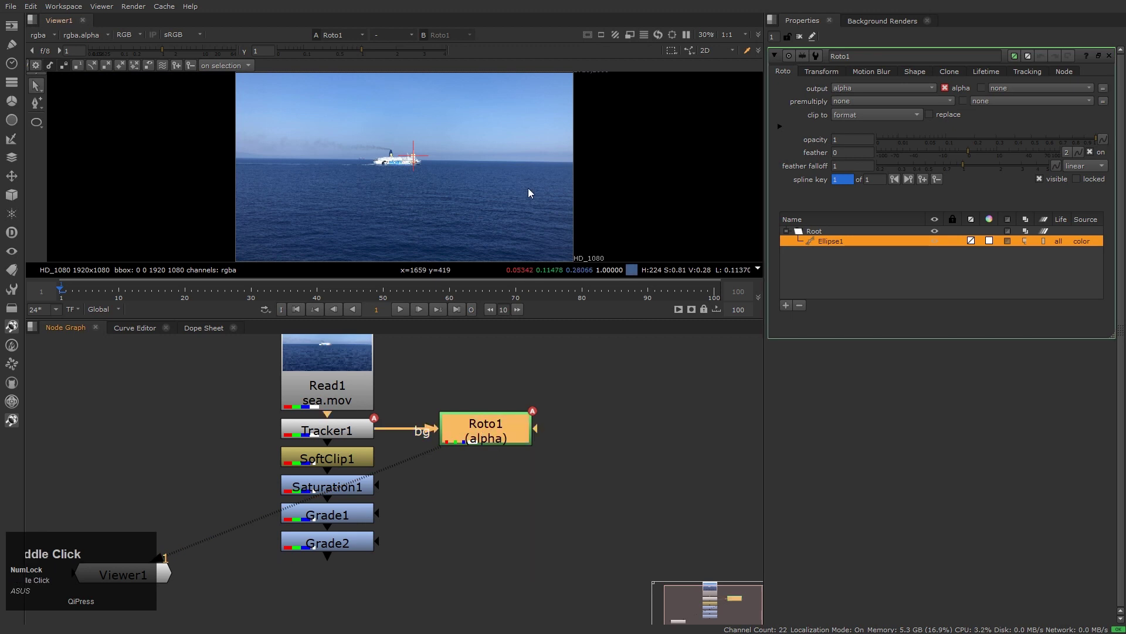
pyautogui.press('a')
pyautogui.scroll(1, 460, 138)
pyautogui.moveTo(460, 138); pyautogui.dragTo(495, 191, button='middle')
pyautogui.scroll(-2, 562, 197)
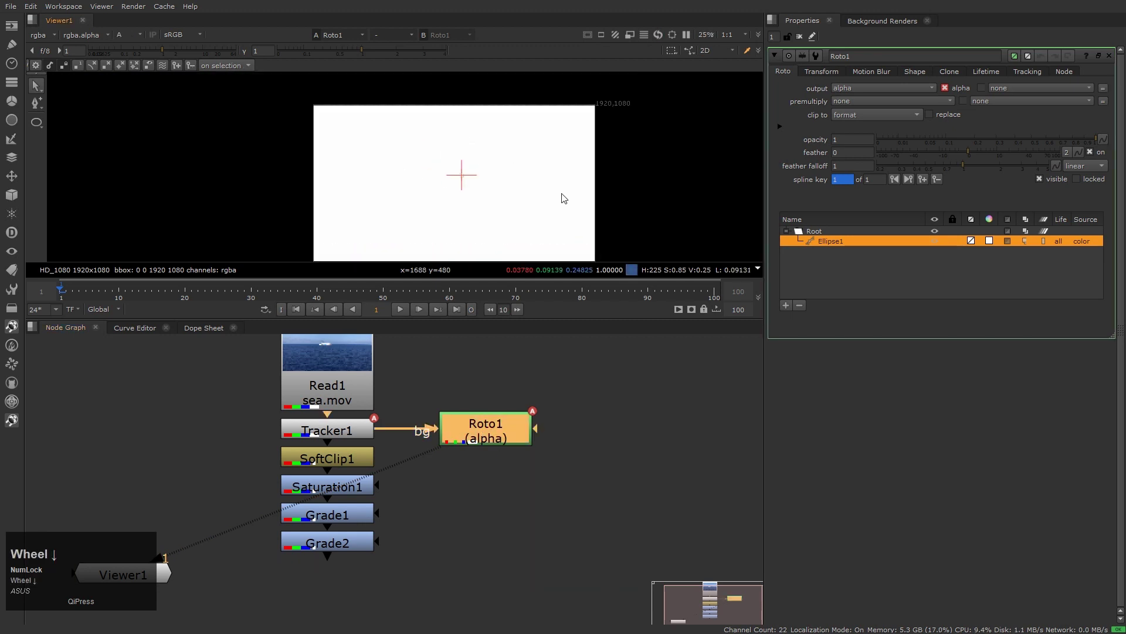
pyautogui.scroll(1, 558, 218)
pyautogui.press('h')
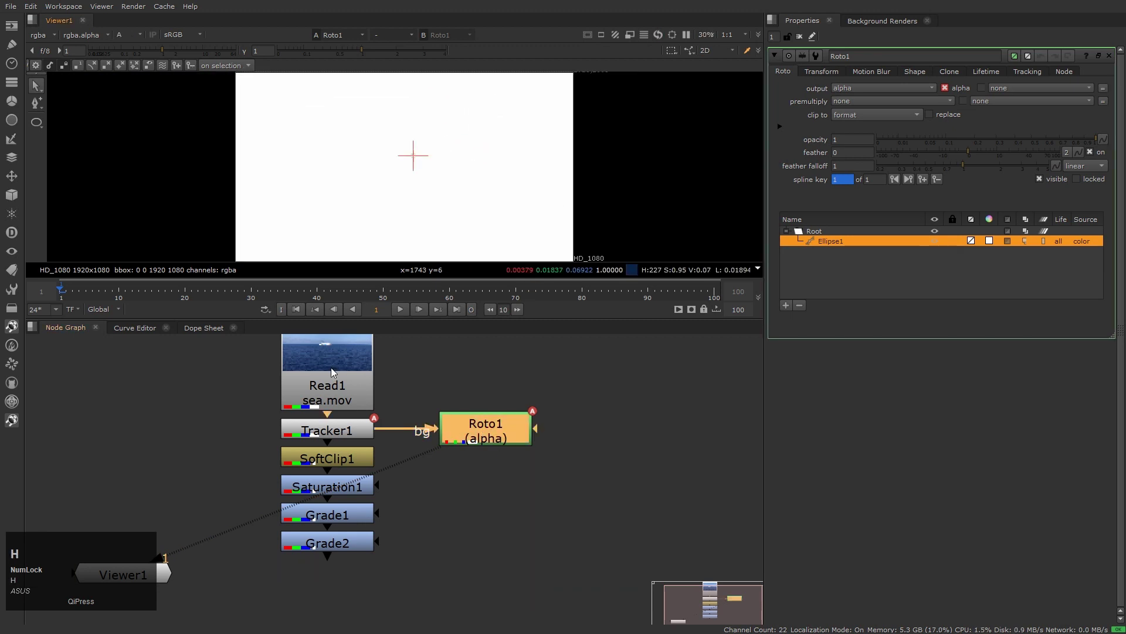
# Step: Make Roto1 replace the existing alpha and set its clipping to no clip
pyautogui.click(929, 114)
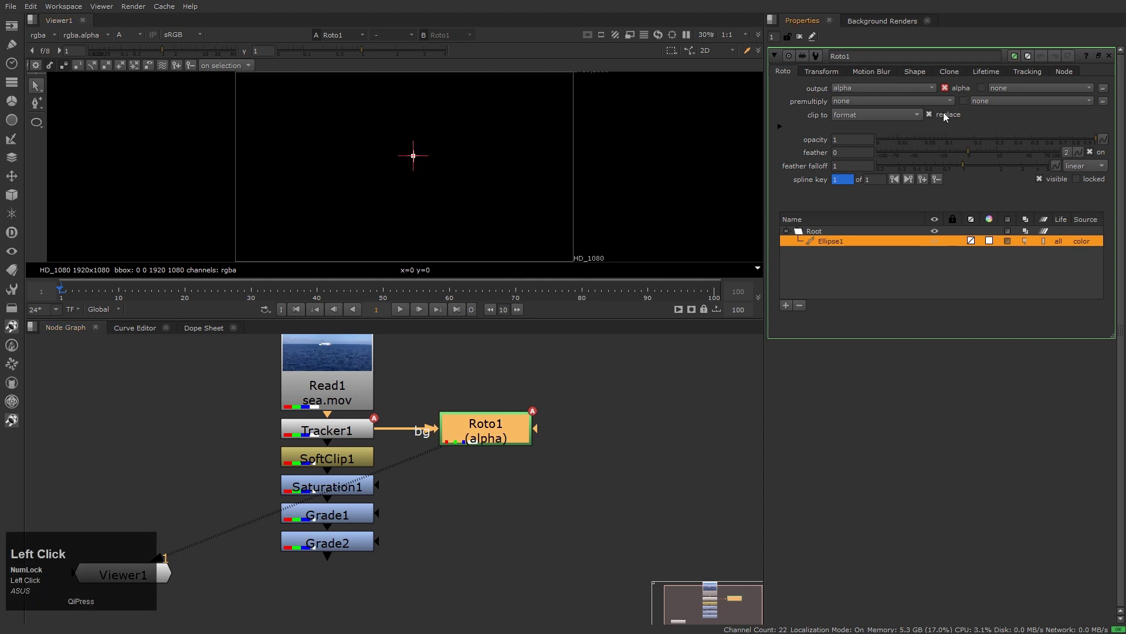
pyautogui.click(886, 116)
pyautogui.click(882, 93)
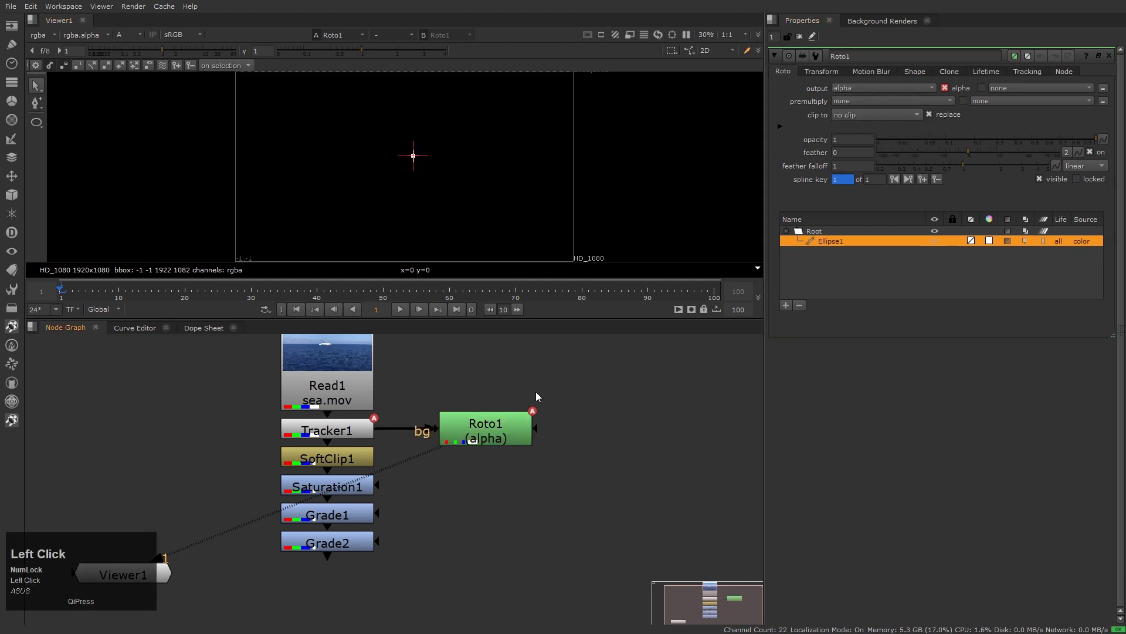
# Step: Move the Viewer1 node below Roto1 to clear space under the Grade nodes
pyautogui.scroll(2, 347, 436)
pyautogui.click(311, 432)
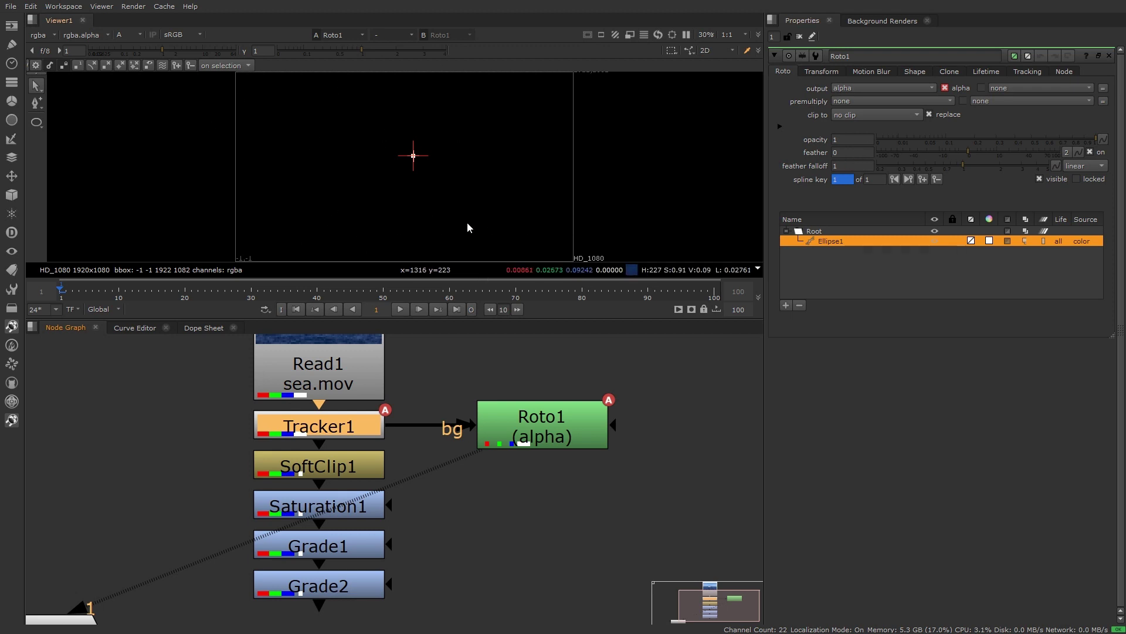
pyautogui.click(538, 531)
pyautogui.moveTo(378, 590); pyautogui.dragTo(425, 536, button='middle')
pyautogui.scroll(-3, 291, 567)
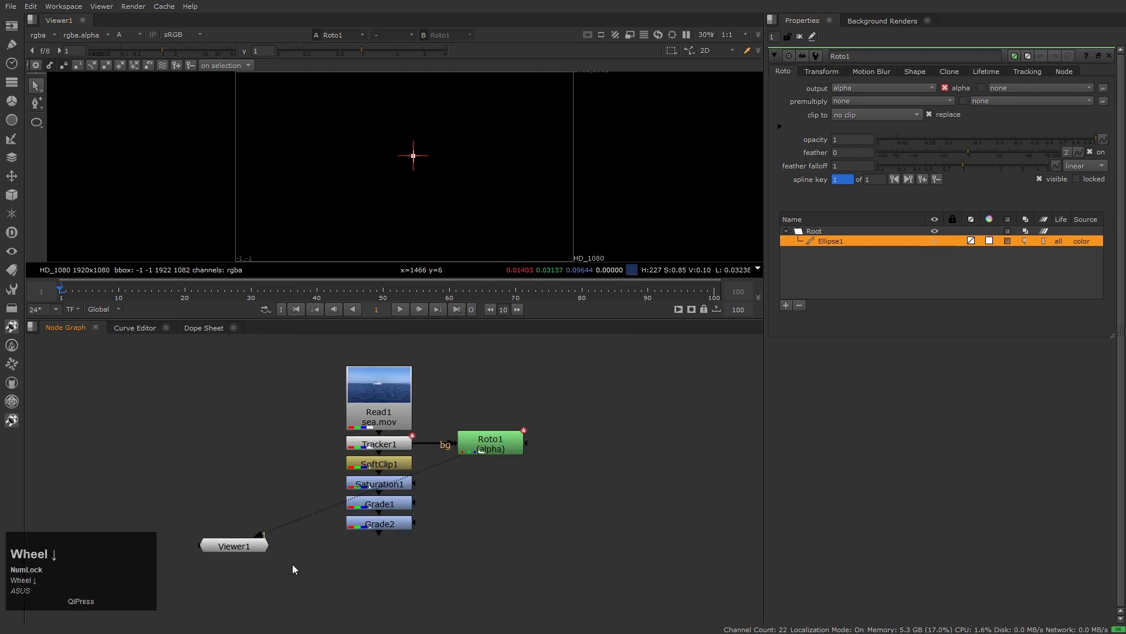
pyautogui.moveTo(231, 541); pyautogui.dragTo(495, 583)
pyautogui.scroll(2, 386, 551)
# Step: Add a third Grade node after Grade2, connect its mask input to Roto1, and view its output
pyautogui.click(432, 550)
pyautogui.moveTo(432, 550); pyautogui.dragTo(418, 548, button='middle')
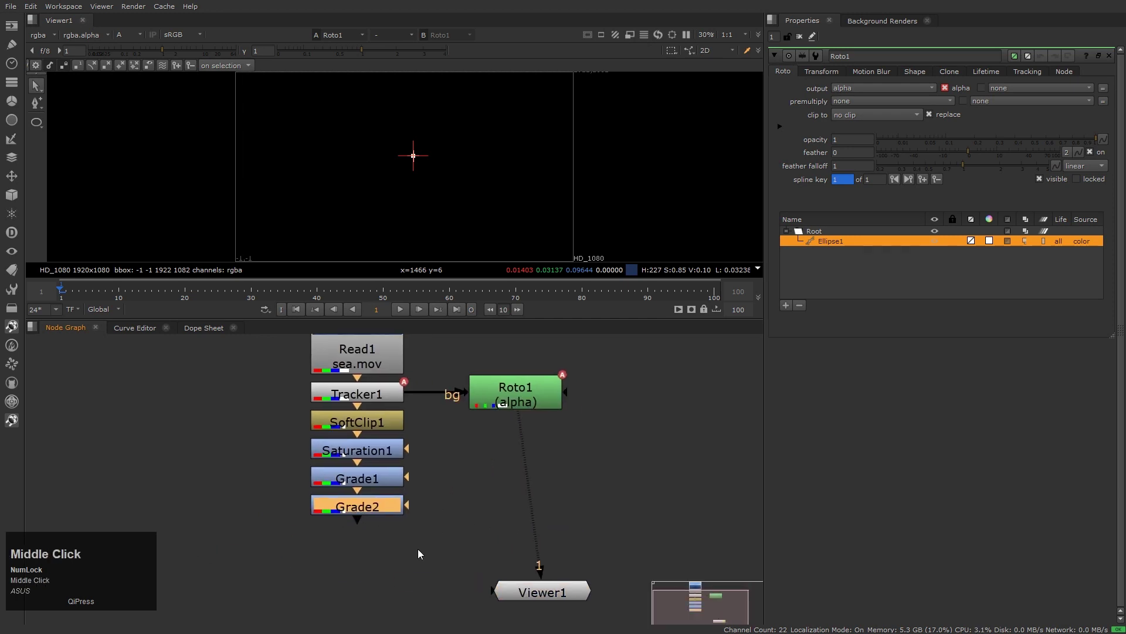
pyautogui.press('g')
pyautogui.moveTo(379, 534); pyautogui.dragTo(515, 395)
pyautogui.click(343, 558)
pyautogui.press('1')
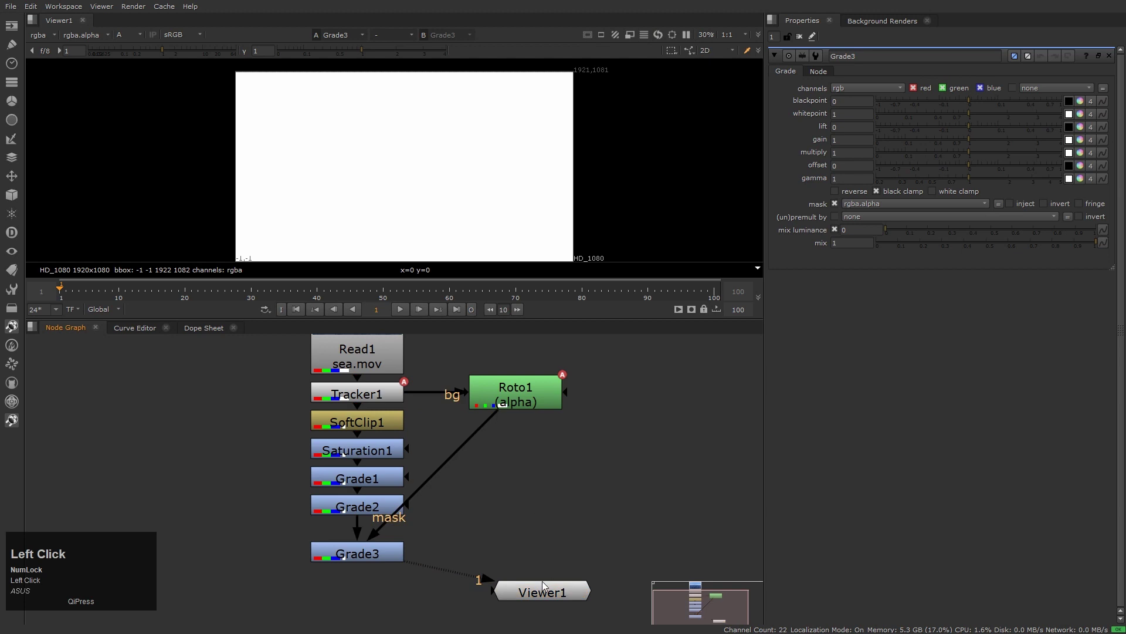
# Step: Place the Viewer1 node below Grade3 and switch the viewer back to the full-frame colour image
pyautogui.moveTo(543, 589); pyautogui.dragTo(373, 613)
pyautogui.press('a')
pyautogui.moveTo(522, 143); pyautogui.dragTo(554, 175, button='middle')
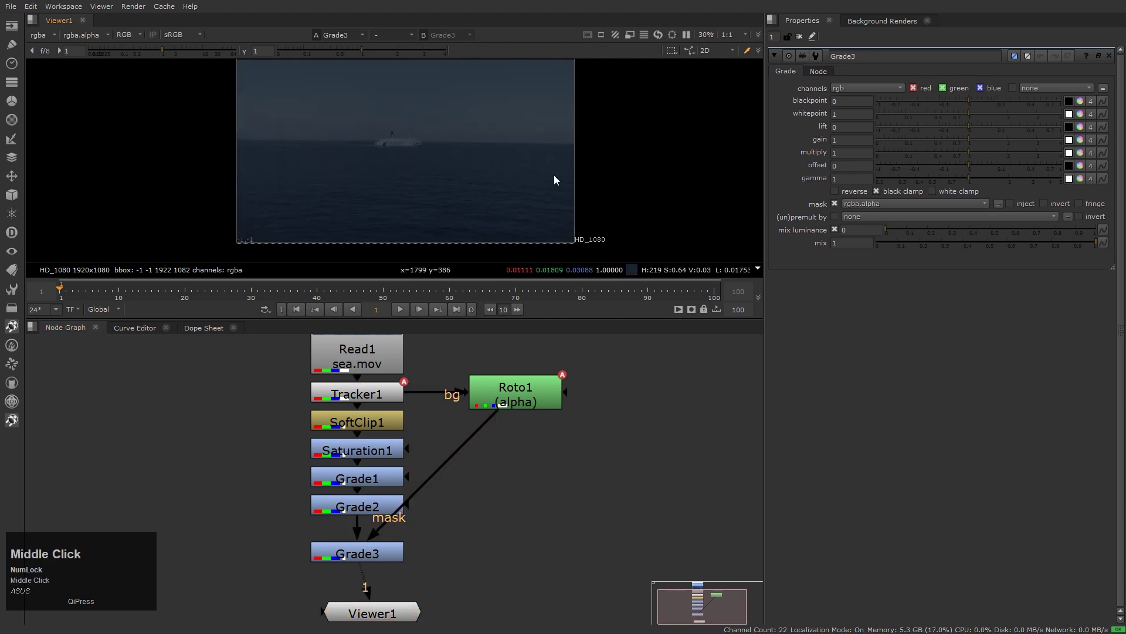
pyautogui.press('h')
# Step: Brighten the masked spot on the ship's mast by raising the Grade3 gain to 10 and finally to 20
pyautogui.click(362, 552)
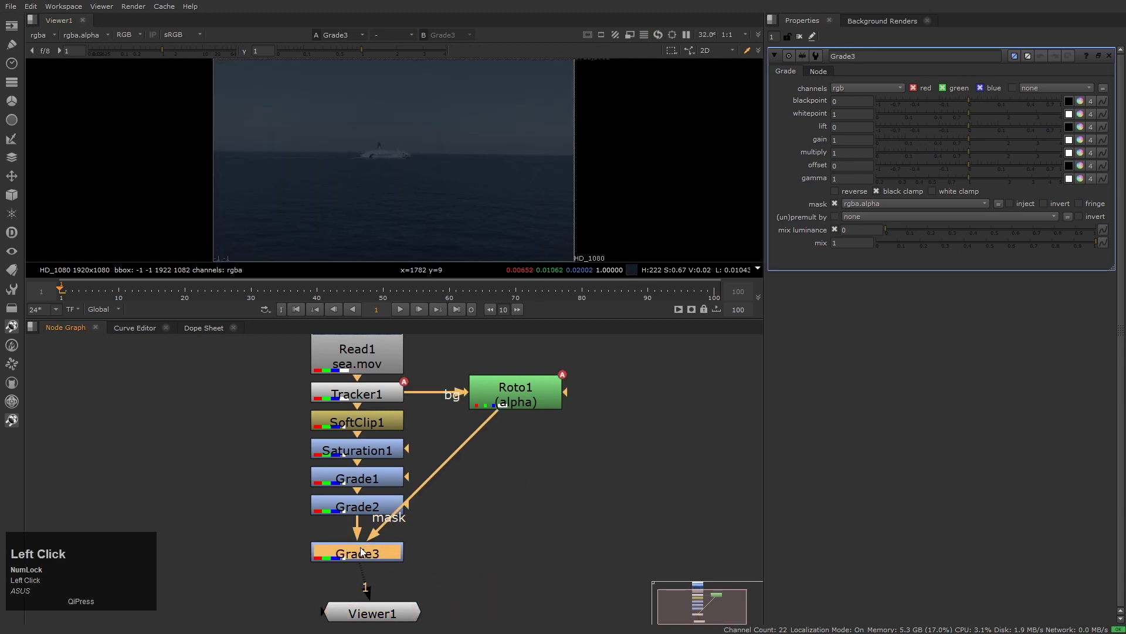
pyautogui.doubleClick(846, 143)
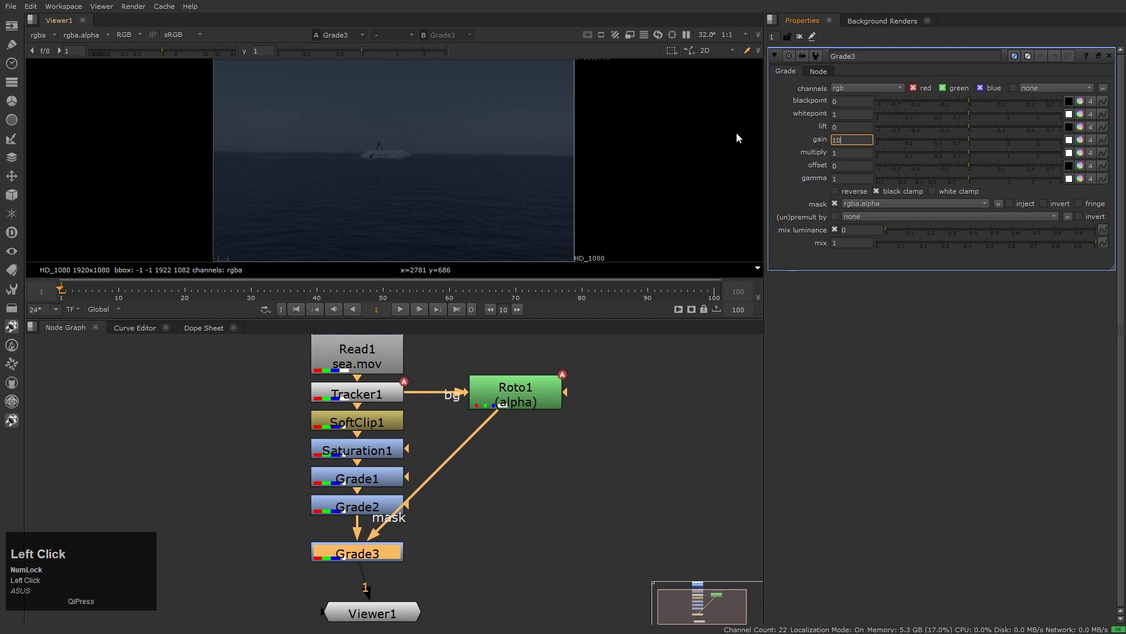
pyautogui.write('0')
pyautogui.press('Return')
pyautogui.scroll(5, 363, 158)
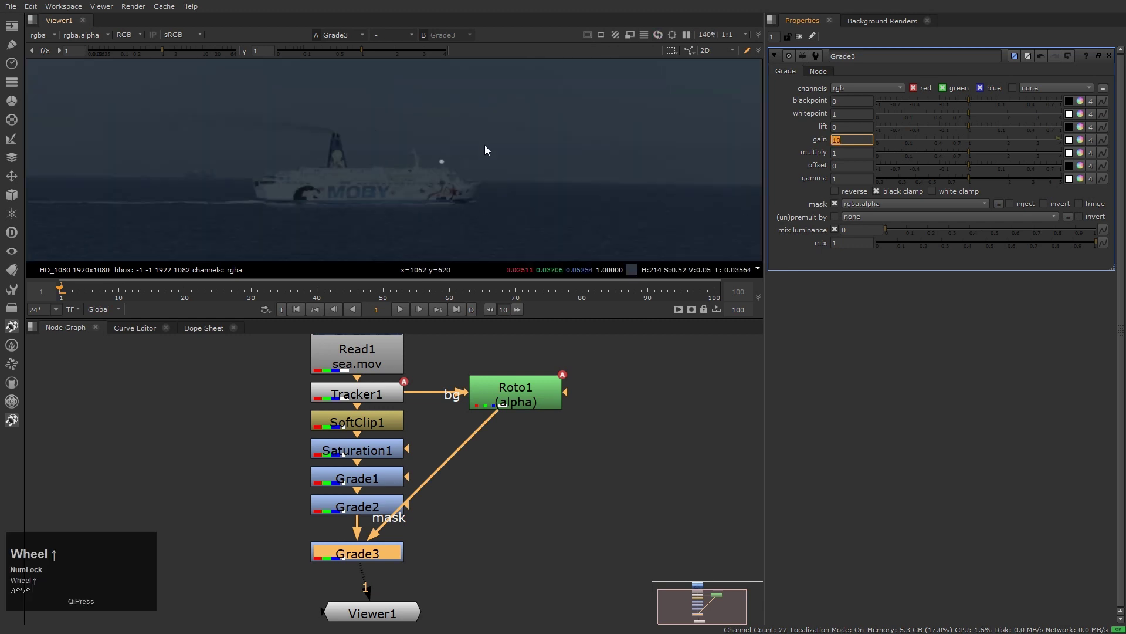
pyautogui.click(755, 134)
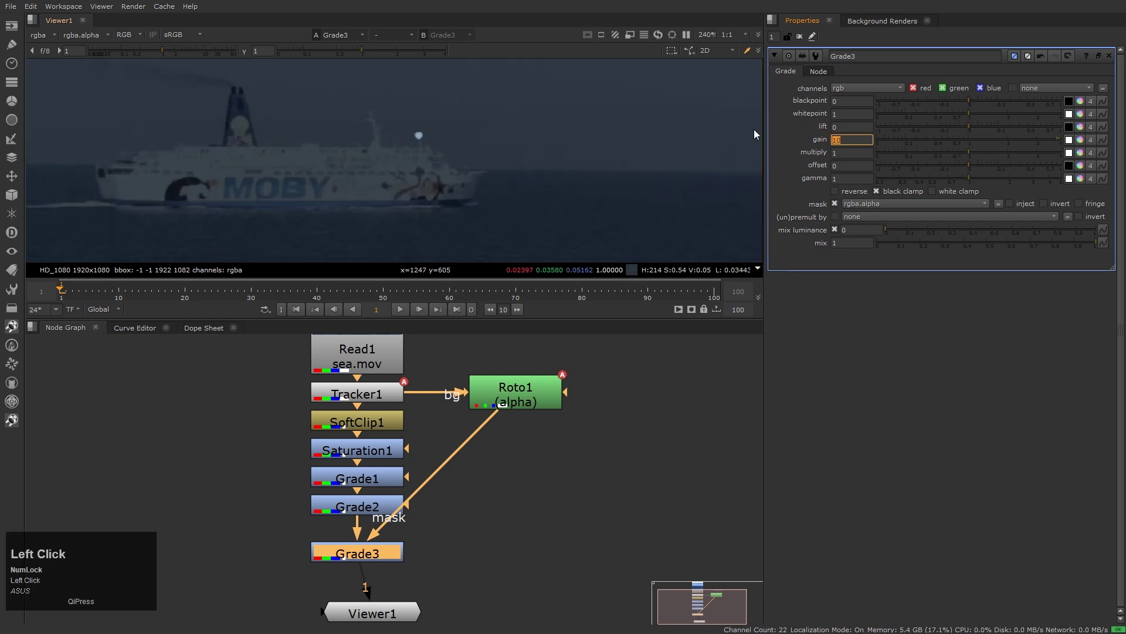
pyautogui.write('2')
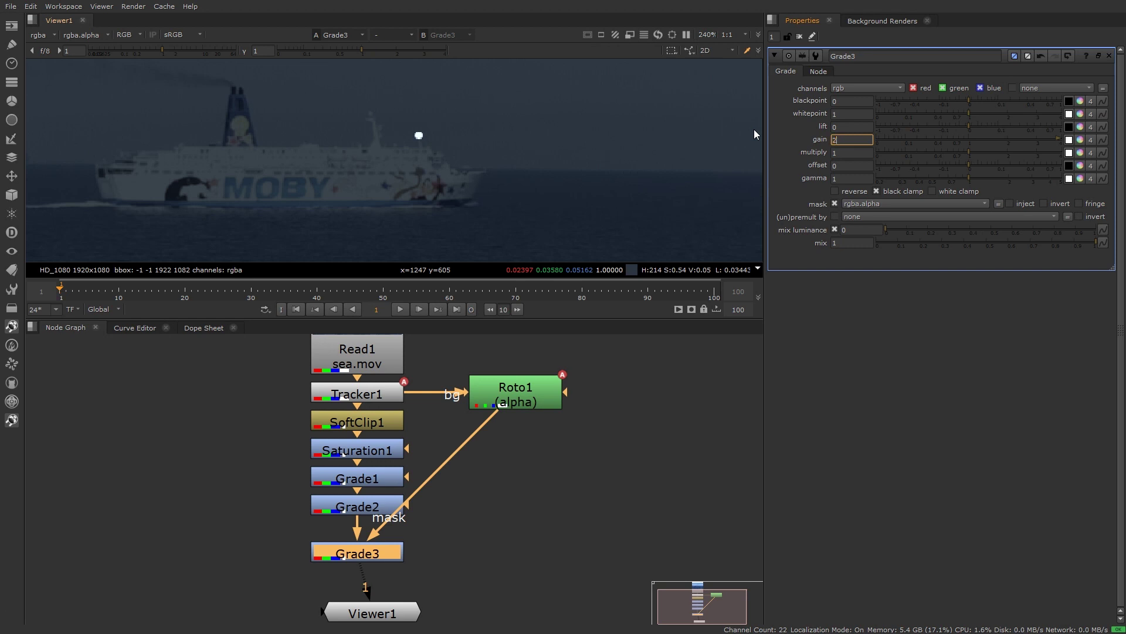
pyautogui.write('0')
pyautogui.click(605, 169)
pyautogui.press('h')
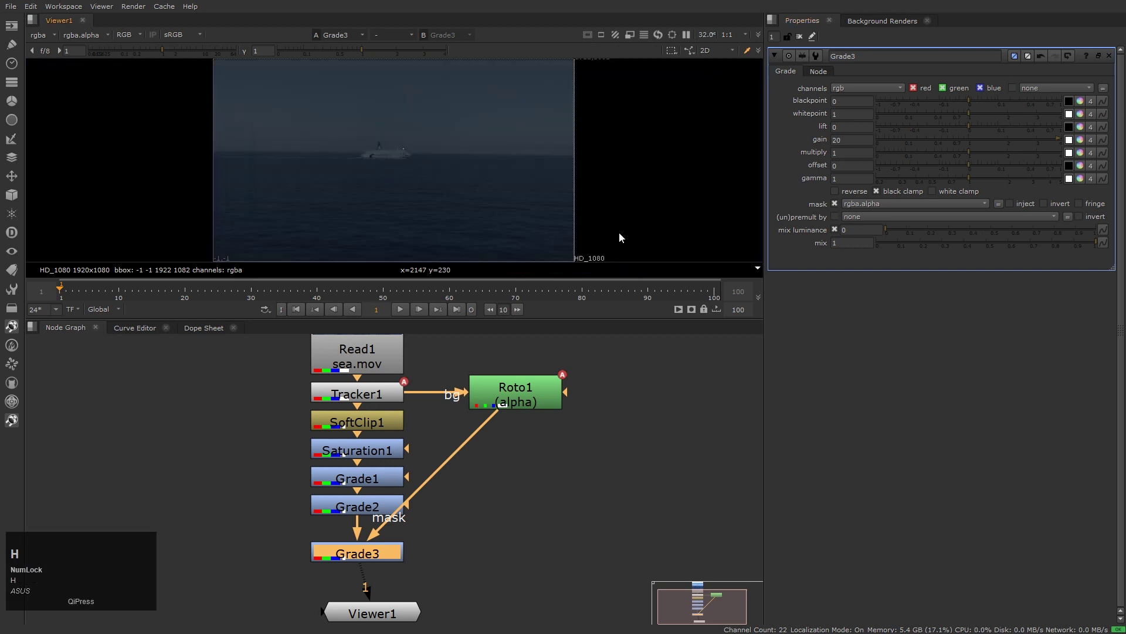
# Step: Move the Viewer1 node down and to one side of Grade3
pyautogui.click(545, 554)
pyautogui.moveTo(545, 554); pyautogui.dragTo(569, 497, button='middle')
pyautogui.moveTo(452, 554); pyautogui.dragTo(291, 560)
pyautogui.scroll(2, 426, 498)
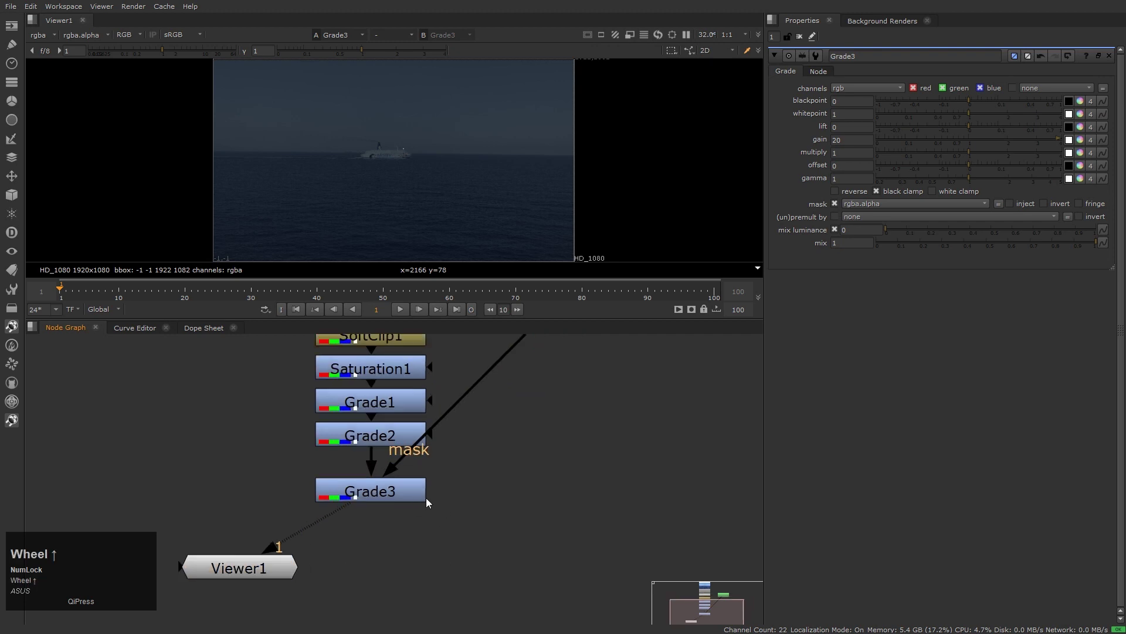
pyautogui.scroll(1, 426, 498)
pyautogui.click(374, 512)
pyautogui.click(410, 458)
pyautogui.scroll(2, 417, 128)
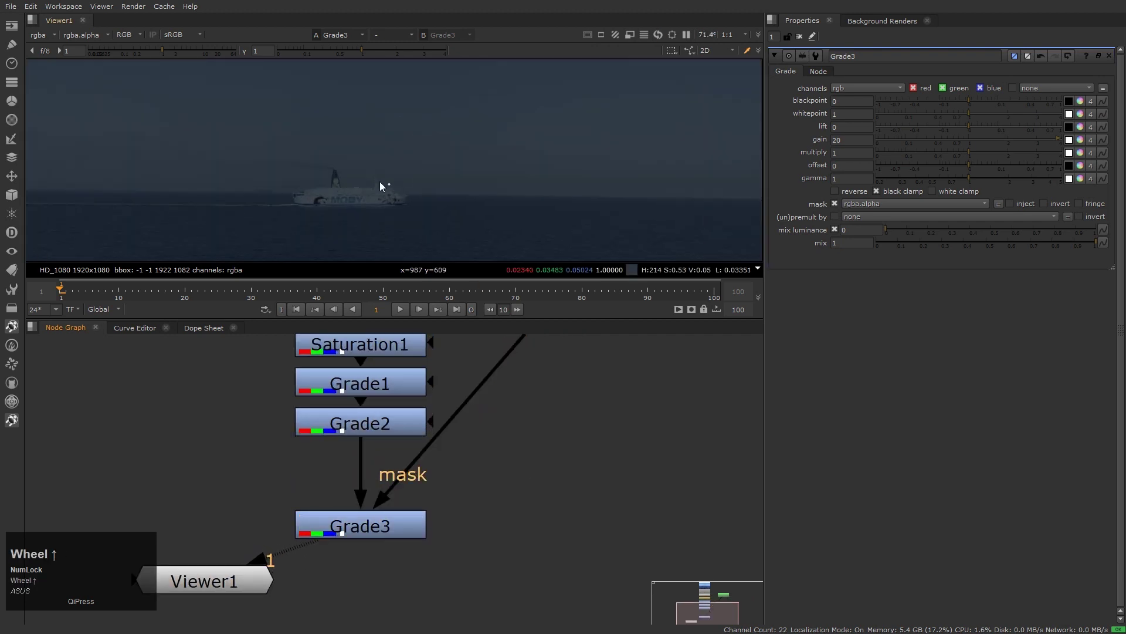
# Step: Insert a Blur node between Roto1 and Grade3's mask input and set its size to 20
pyautogui.moveTo(572, 404); pyautogui.dragTo(628, 474, button='middle')
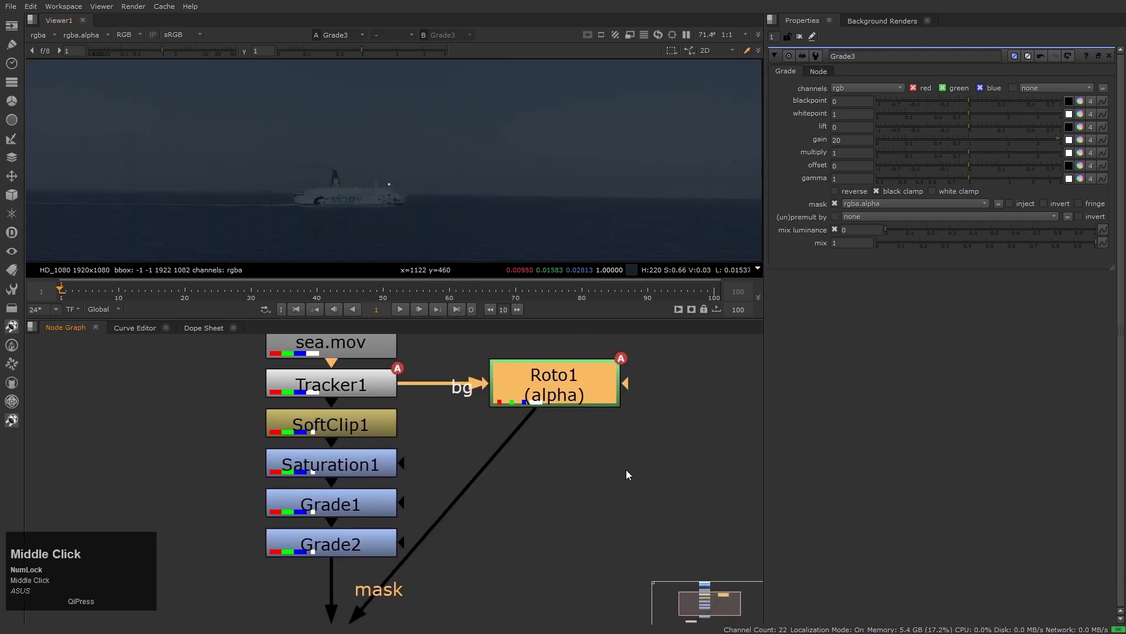
pyautogui.press('b')
pyautogui.moveTo(606, 452); pyautogui.dragTo(586, 474)
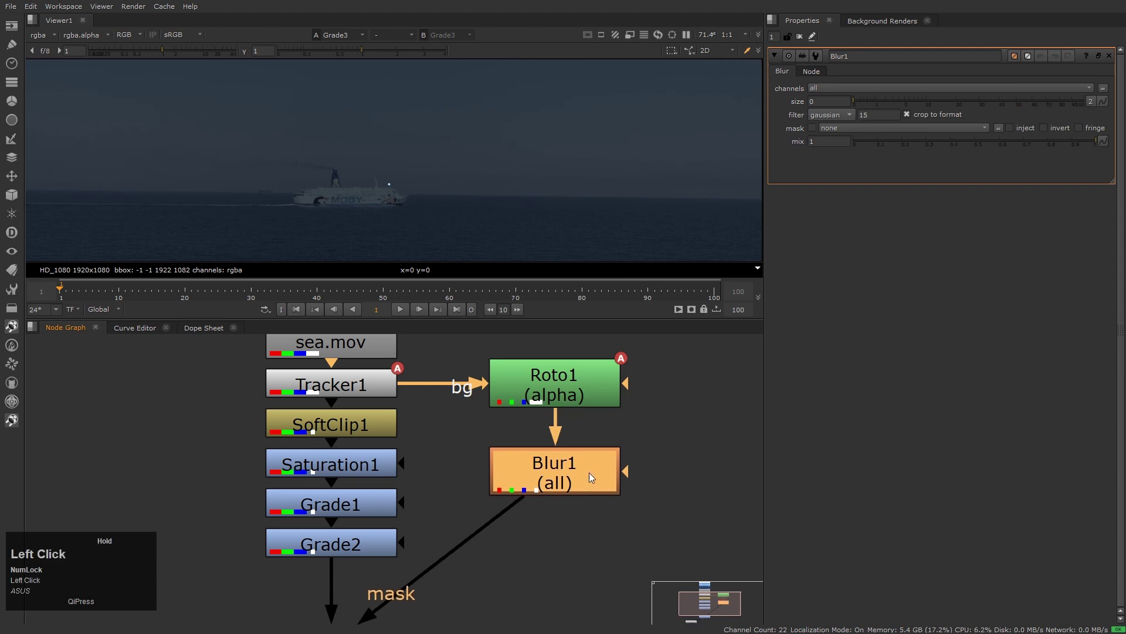
pyautogui.click(841, 102)
pyautogui.write('50')
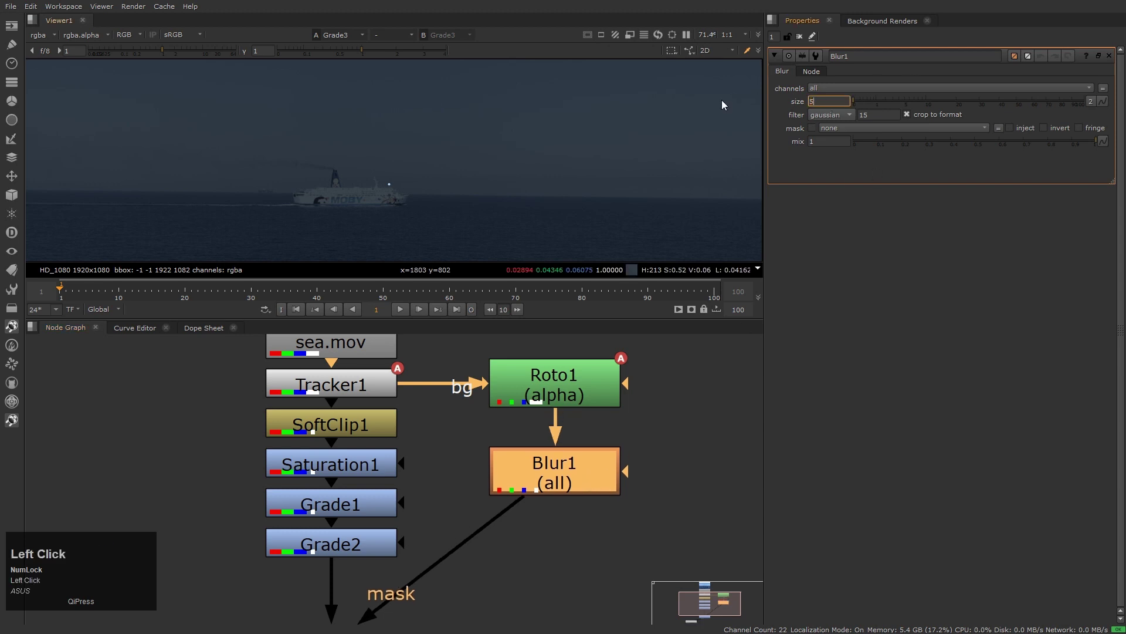
pyautogui.press('Return')
pyautogui.write('20')
pyautogui.press('Return')
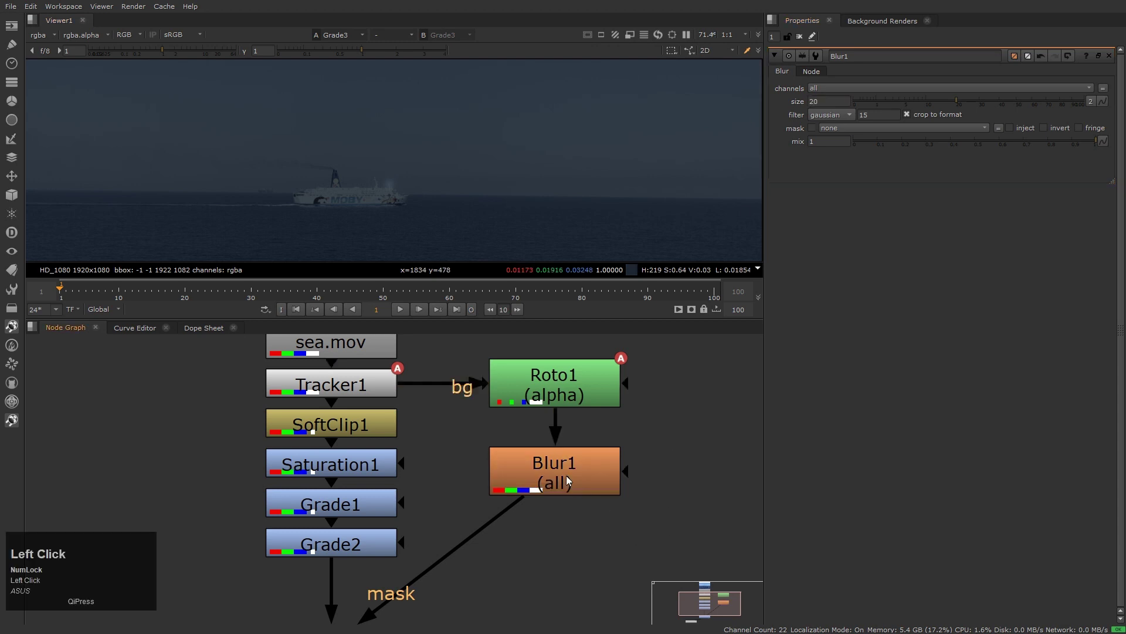
# Step: Add a Merge node set to plus, with Roto1 as A and Blur1 as B, and feed it into Grade3's mask input
pyautogui.moveTo(566, 475); pyautogui.dragTo(495, 467)
pyautogui.press('m')
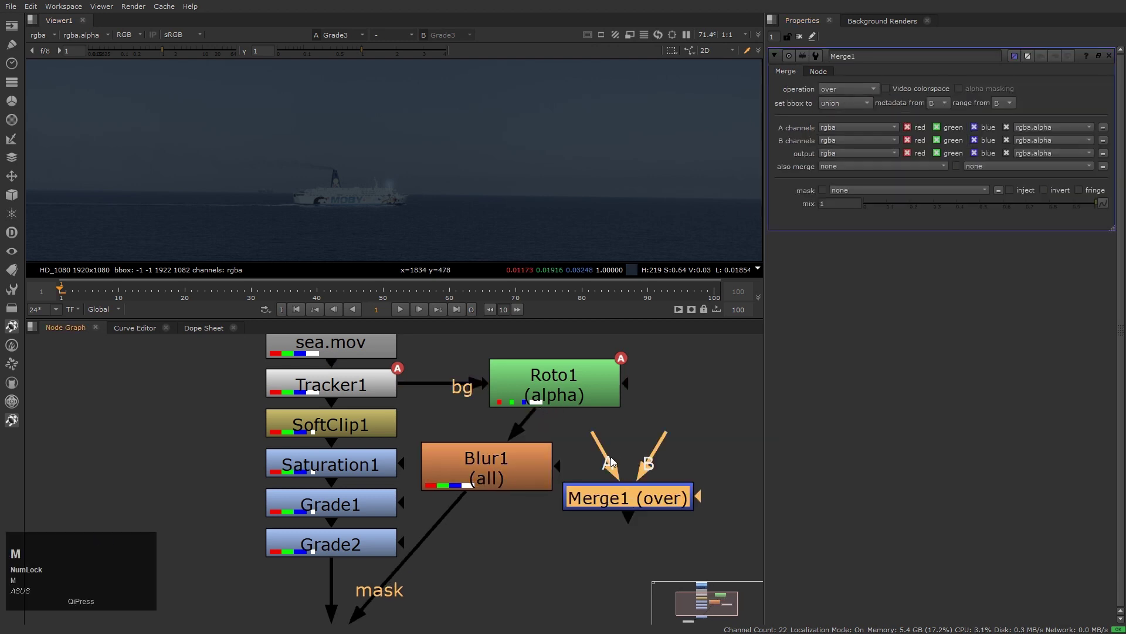
pyautogui.moveTo(595, 437); pyautogui.dragTo(561, 390)
pyautogui.moveTo(552, 478); pyautogui.dragTo(555, 467)
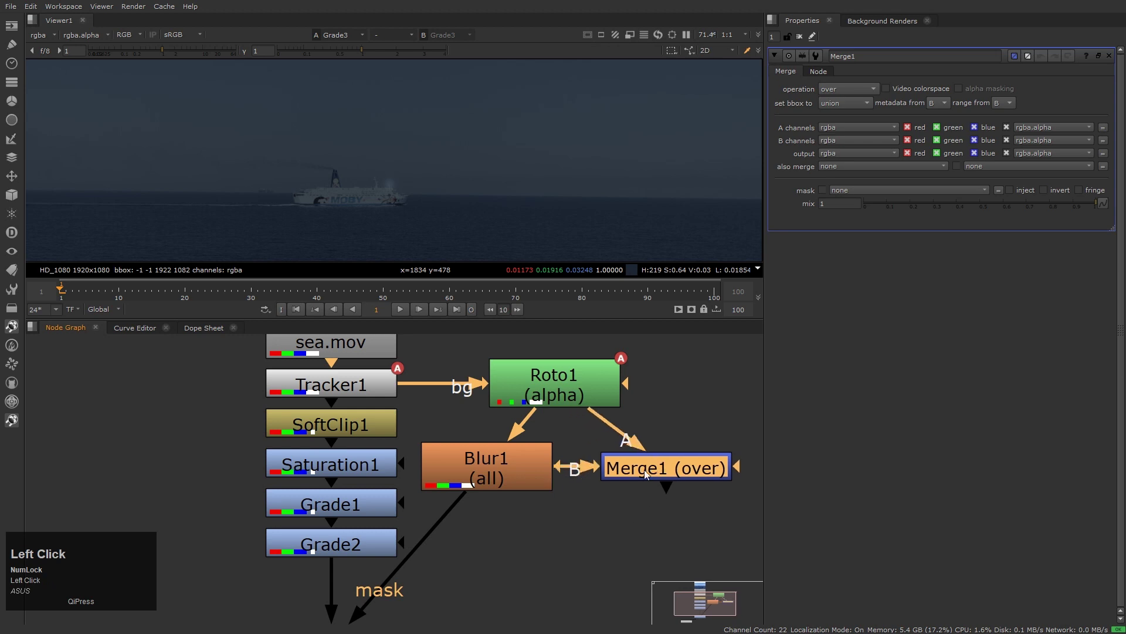
pyautogui.moveTo(463, 491); pyautogui.dragTo(664, 470)
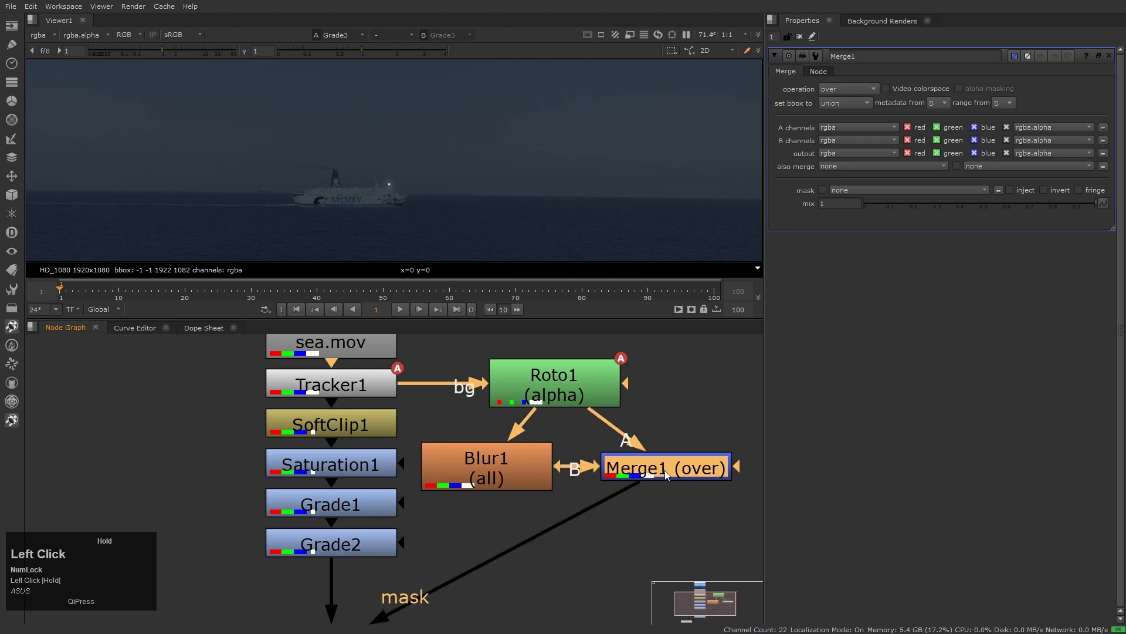
pyautogui.click(856, 90)
pyautogui.click(854, 302)
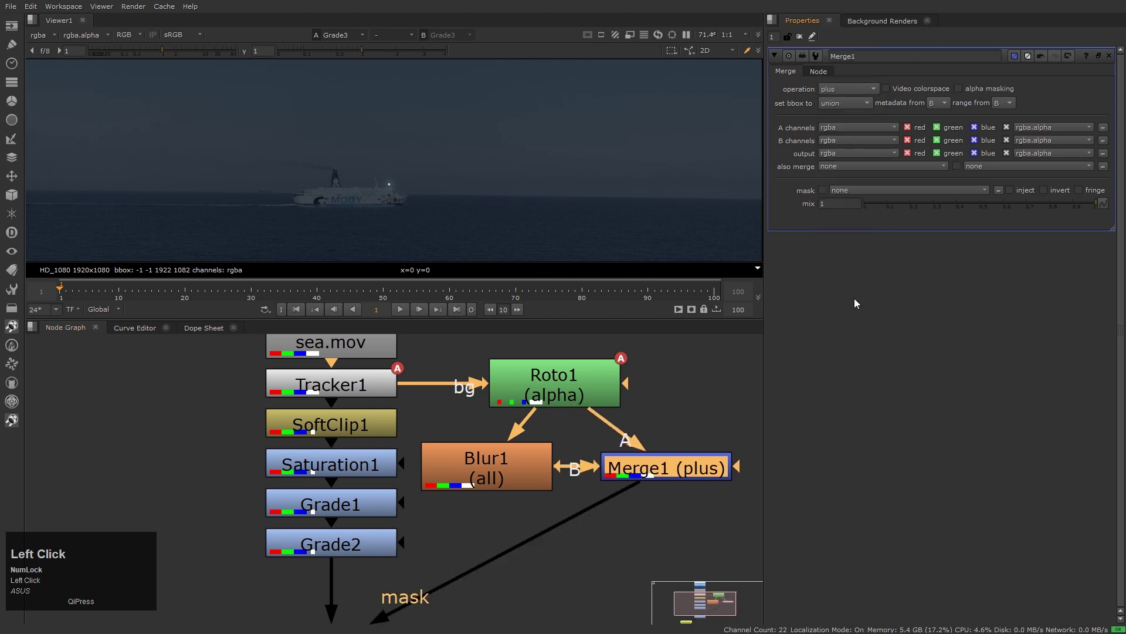
# Step: Move the Merge1 node further down to clear space between it and Roto1
pyautogui.scroll(6, 391, 179)
pyautogui.click(665, 474)
pyautogui.press('l')
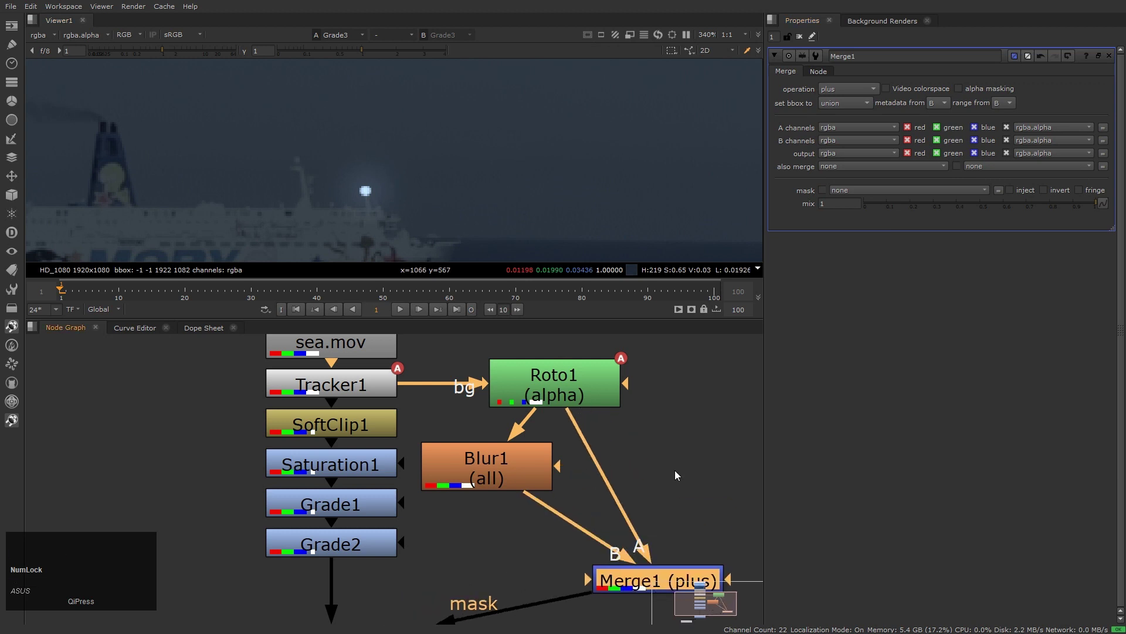
pyautogui.click(675, 470)
pyautogui.moveTo(575, 467); pyautogui.dragTo(560, 456, button='middle')
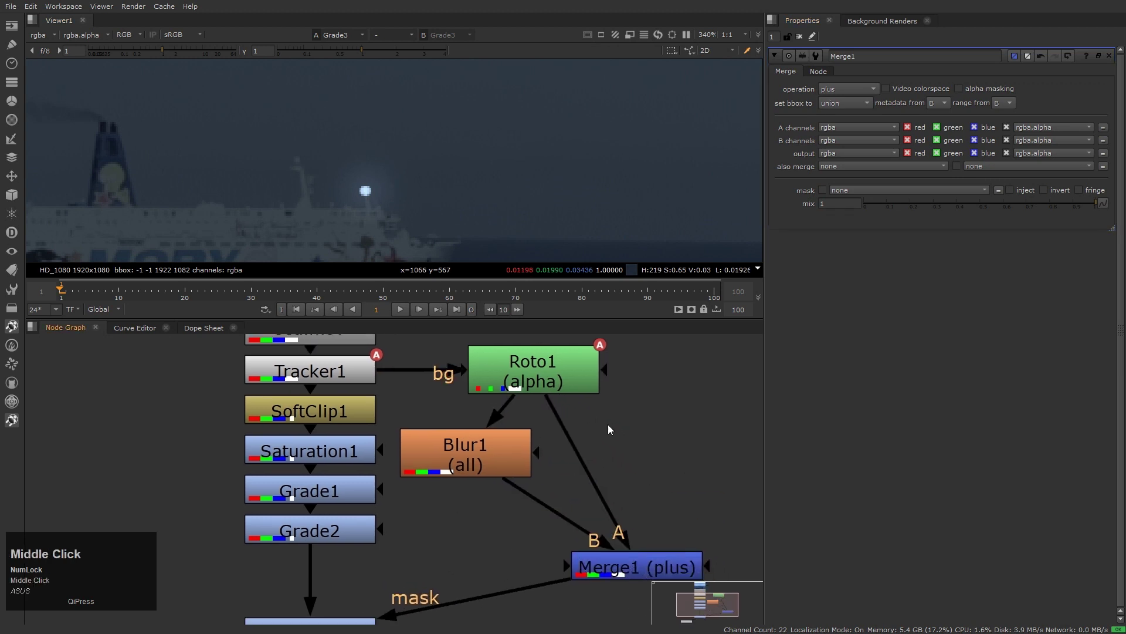
# Step: Insert a second Blur node between Roto1 and Merge1's A input and set its size to 2
pyautogui.click(653, 436)
pyautogui.press('b')
pyautogui.moveTo(653, 438); pyautogui.dragTo(659, 463)
pyautogui.scroll(3, 359, 198)
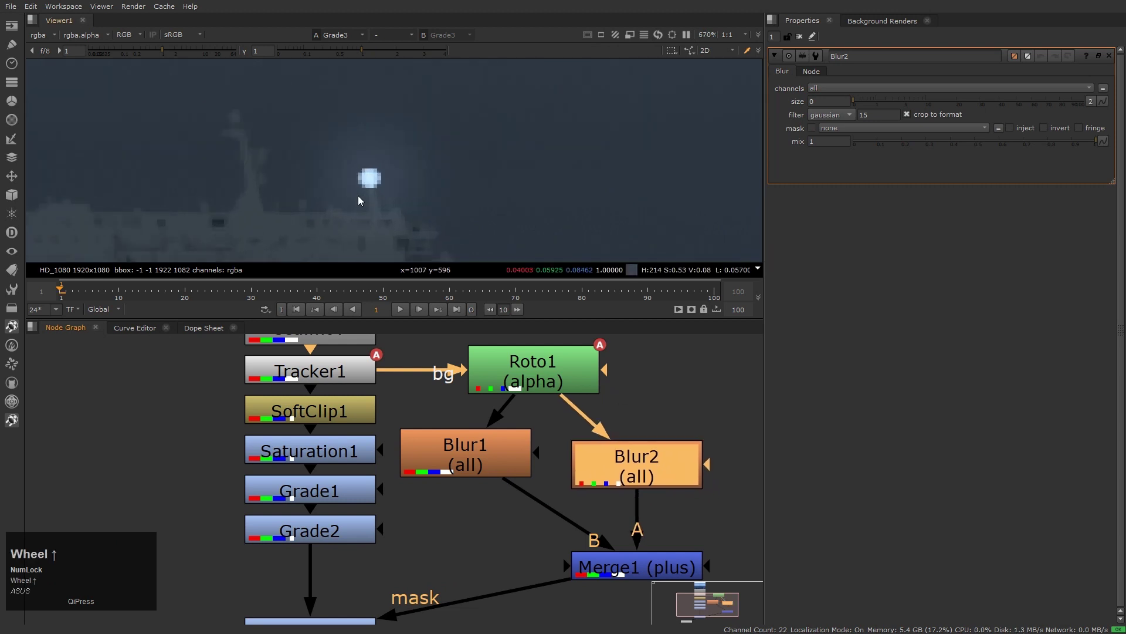
pyautogui.click(825, 101)
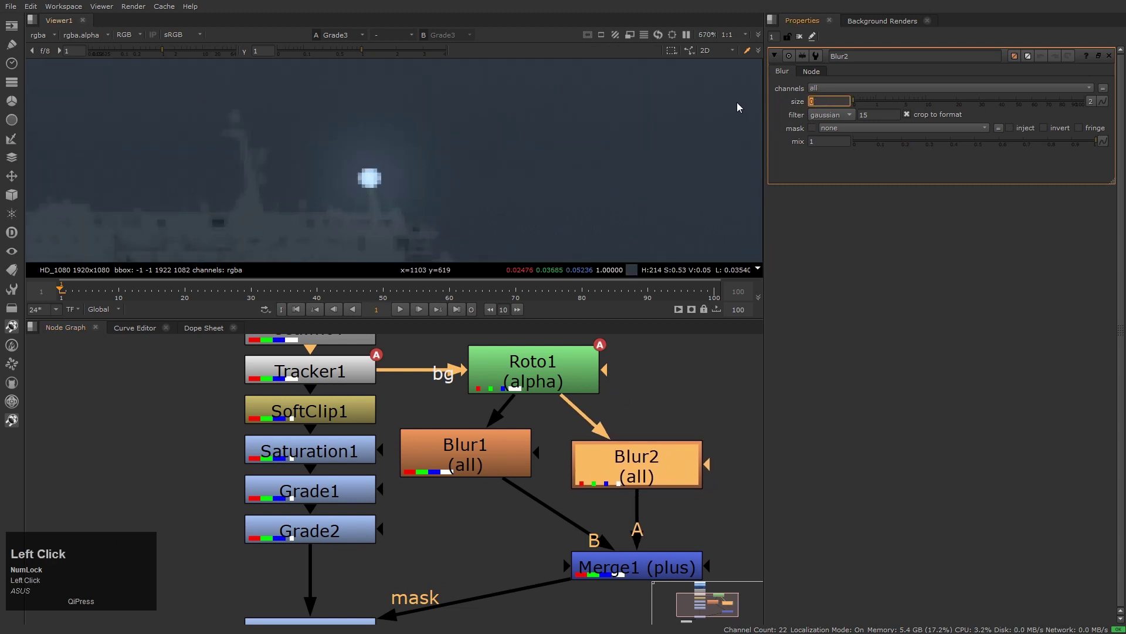
pyautogui.write('2')
pyautogui.press('Return')
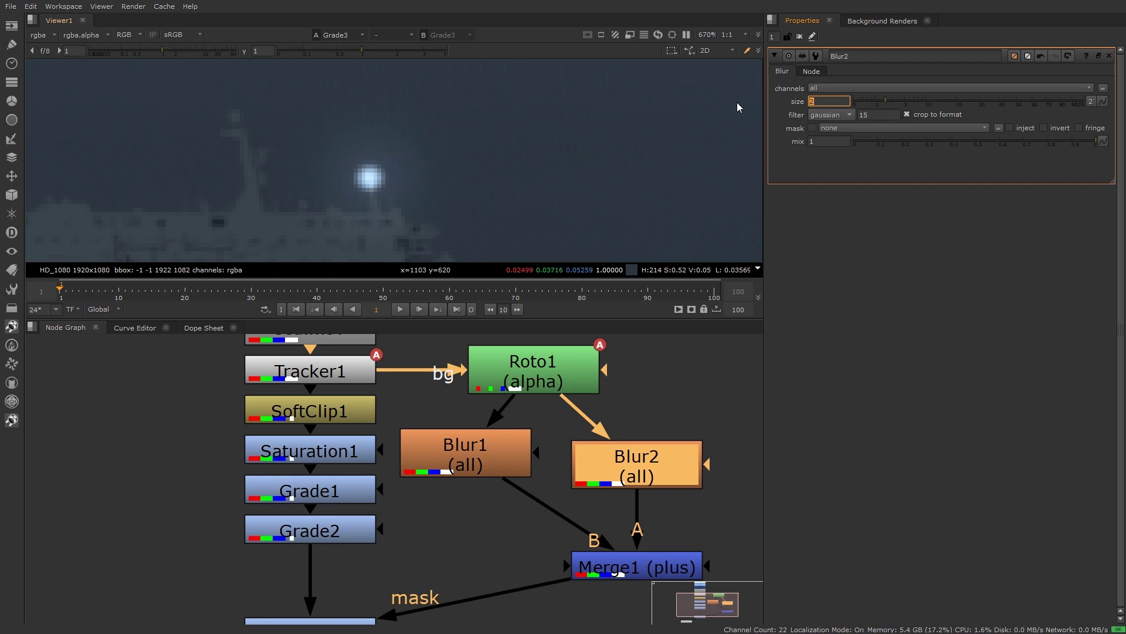
# Step: Play the full-frame shot from its first frame and inspect the mast light's glow up close
pyautogui.click(737, 102)
pyautogui.press('h')
pyautogui.press('Home')
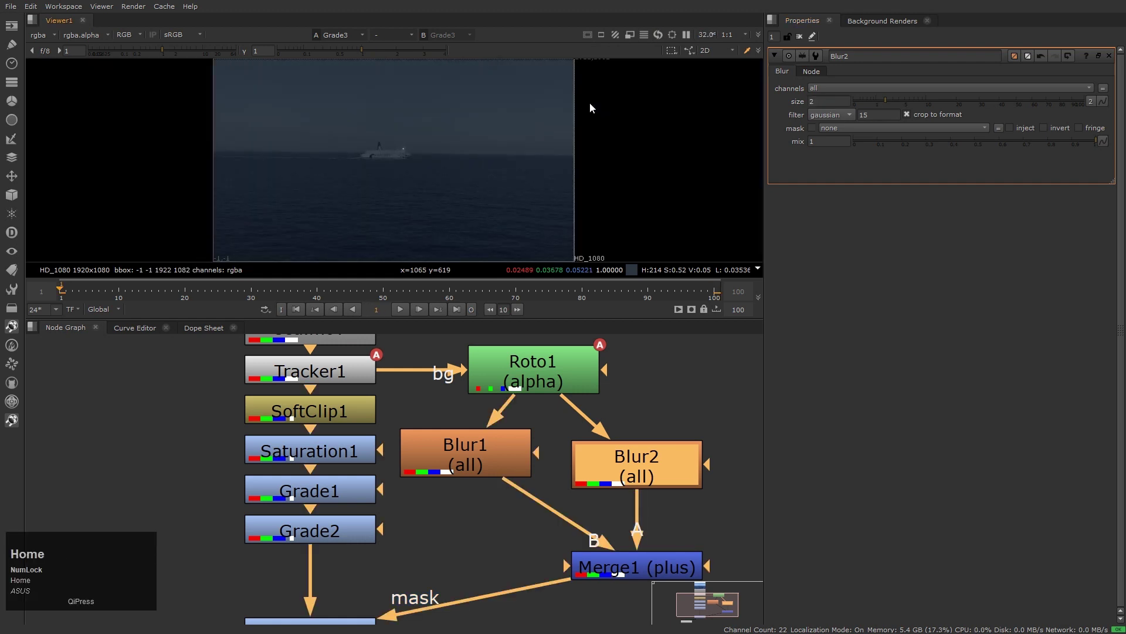
pyautogui.press('l')
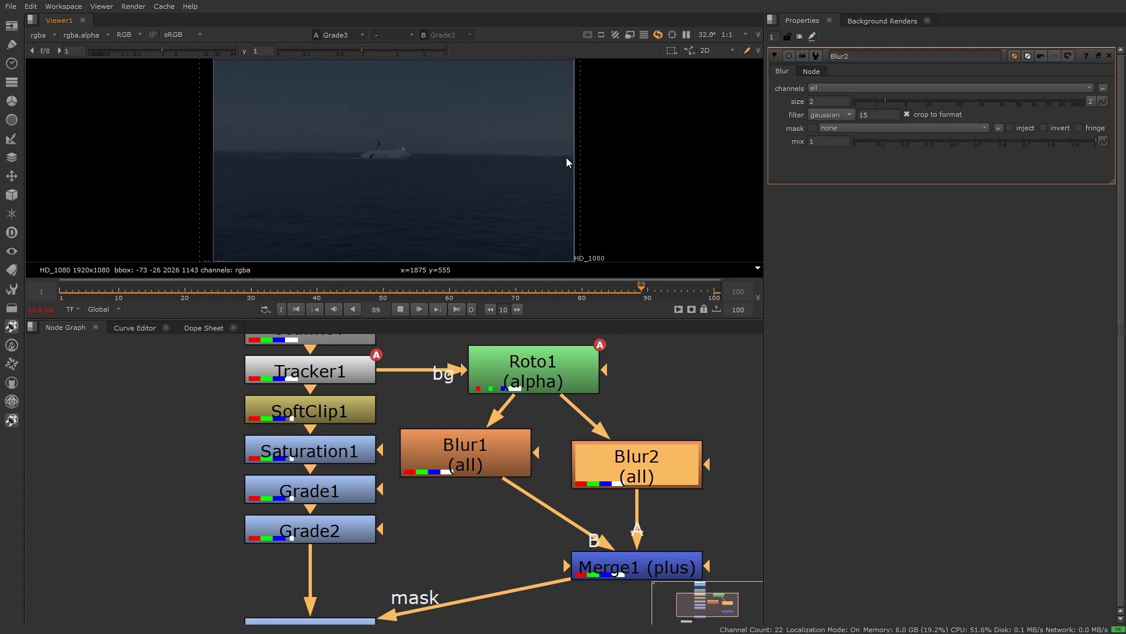
pyautogui.press('k')
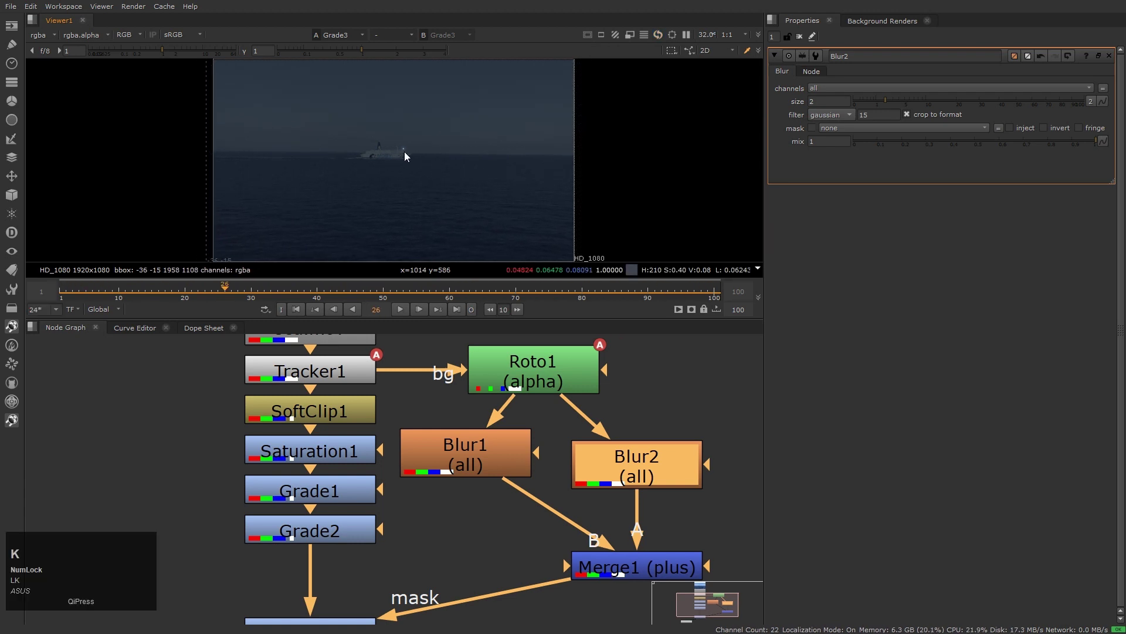
pyautogui.scroll(4, 405, 156)
# Step: Move Roto1, both Blur nodes and Merge1 away from the main column and centre Merge1 beneath the Blurs
pyautogui.scroll(-2, 549, 560)
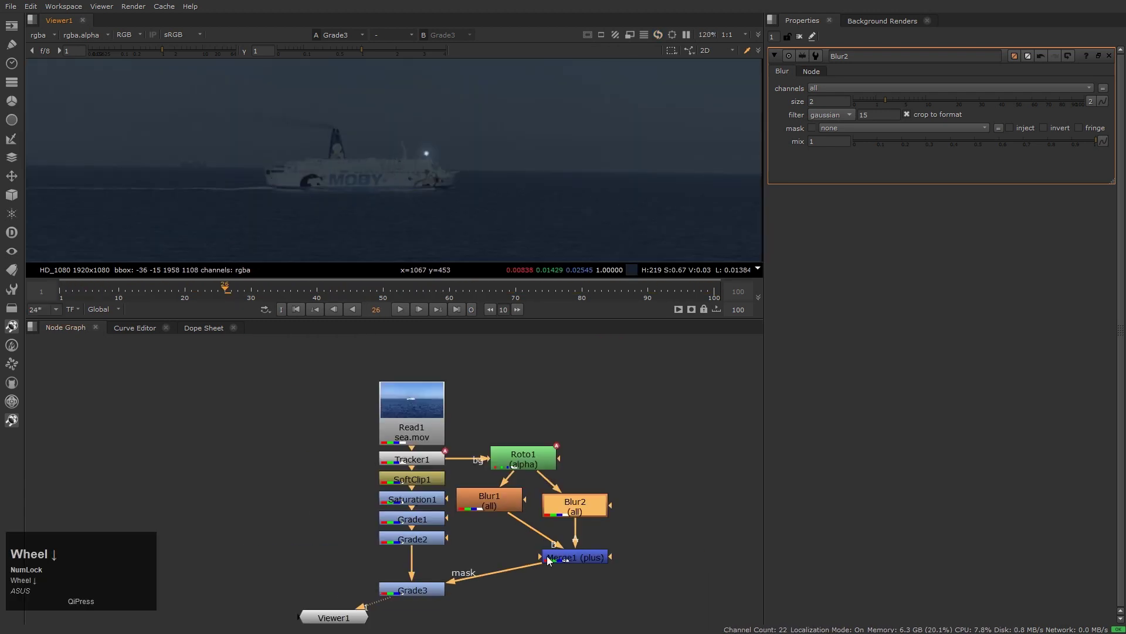
pyautogui.moveTo(456, 421); pyautogui.dragTo(674, 599)
pyautogui.moveTo(590, 508); pyautogui.dragTo(646, 506)
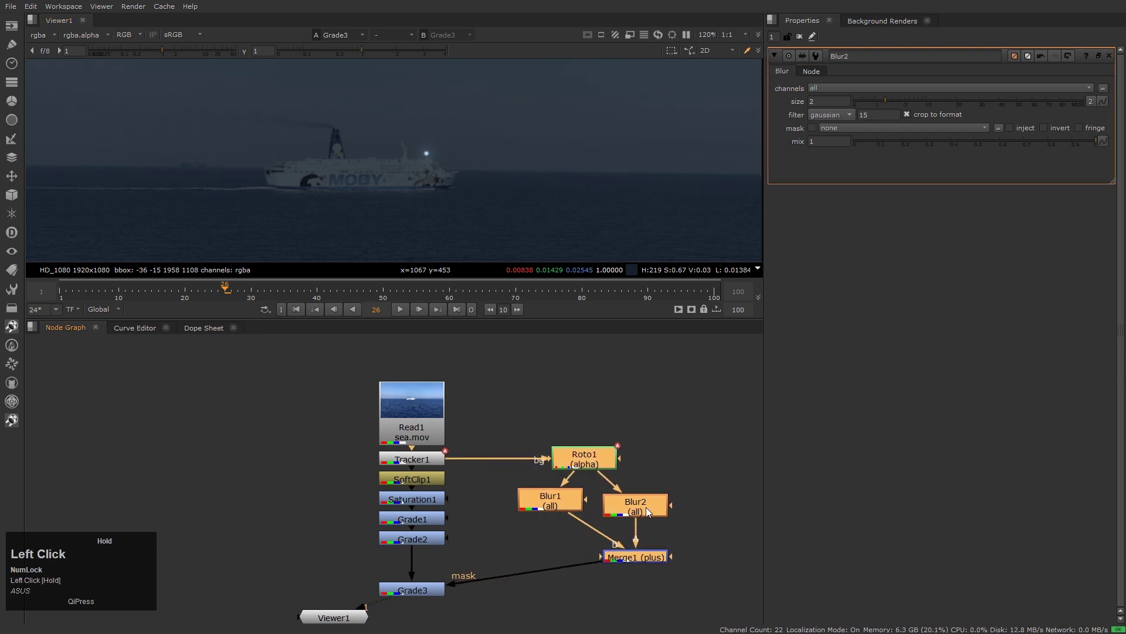
pyautogui.click(689, 502)
pyautogui.moveTo(642, 558); pyautogui.dragTo(596, 568)
pyautogui.click(498, 403)
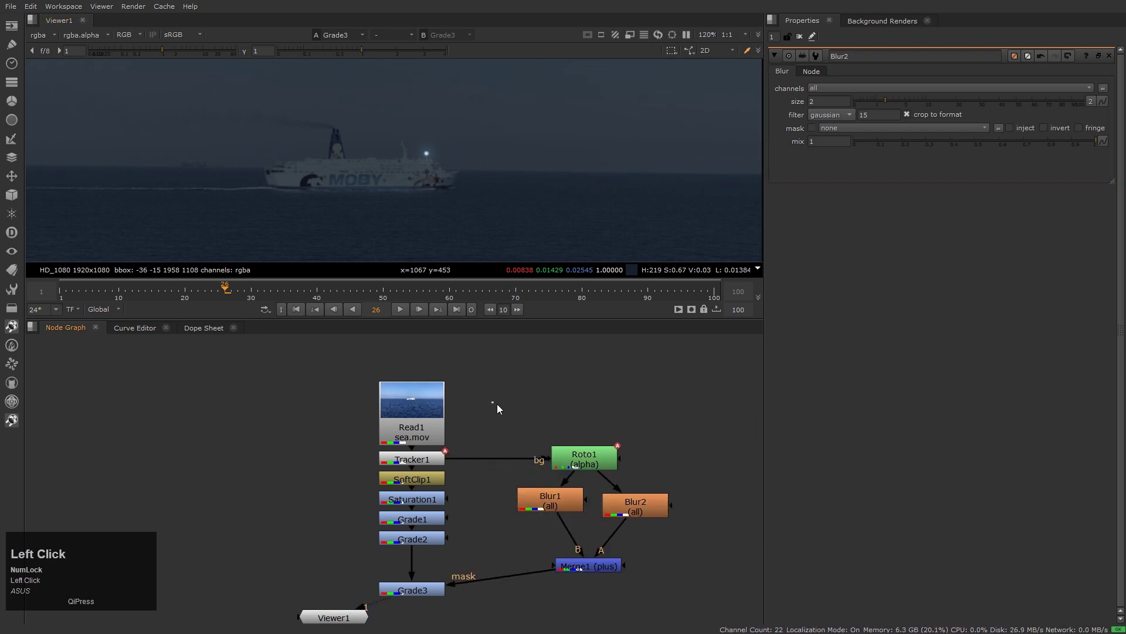
# Step: Rearrange the mask branch and route the Tracker1 to Roto1 connection through a Dot directly above Roto1
pyautogui.moveTo(484, 387); pyautogui.dragTo(633, 524)
pyautogui.click(607, 487)
pyautogui.click(593, 459)
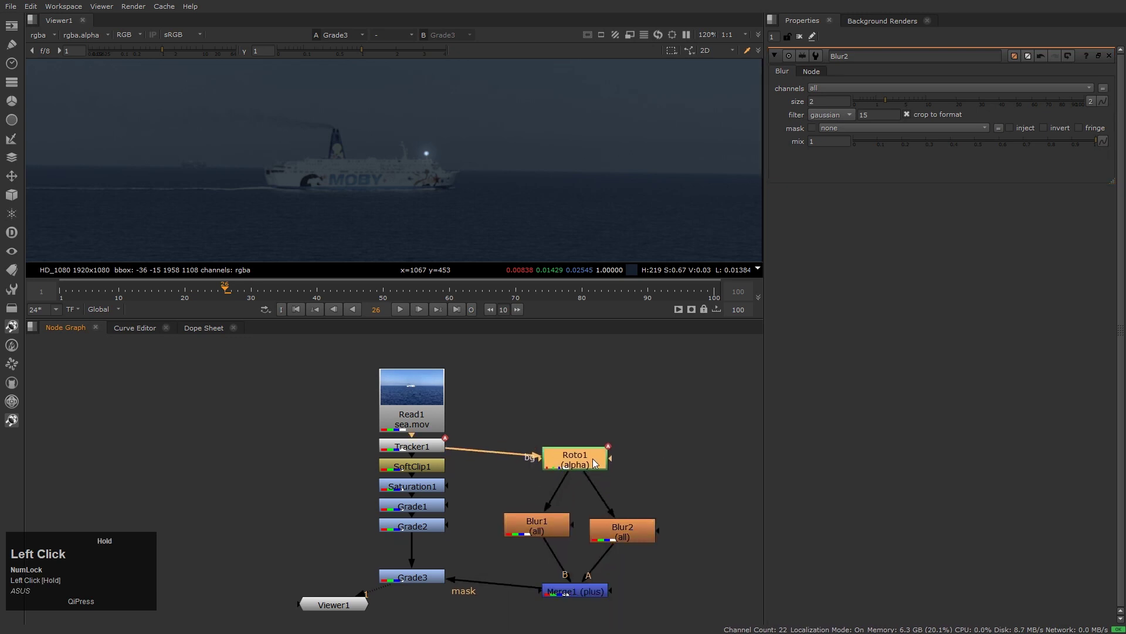
pyautogui.moveTo(592, 459); pyautogui.dragTo(590, 489)
pyautogui.keyDown('ctrl'); pyautogui.moveTo(478, 460); pyautogui.dragTo(578, 445); pyautogui.keyUp('ctrl')
pyautogui.click(666, 440)
# Step: Add a Keyer node beside Roto1 for keying the tracked footage
pyautogui.scroll(3, 322, 132)
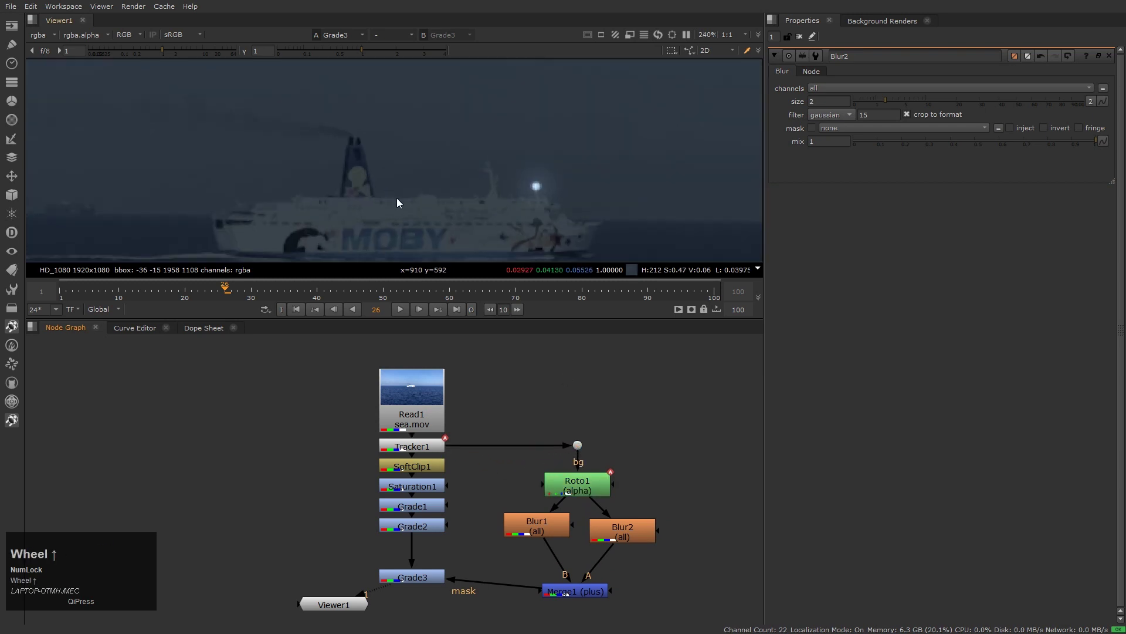
pyautogui.moveTo(672, 450); pyautogui.dragTo(646, 388, button='middle')
pyautogui.click(661, 400)
pyautogui.press('Tab')
pyautogui.write('key')
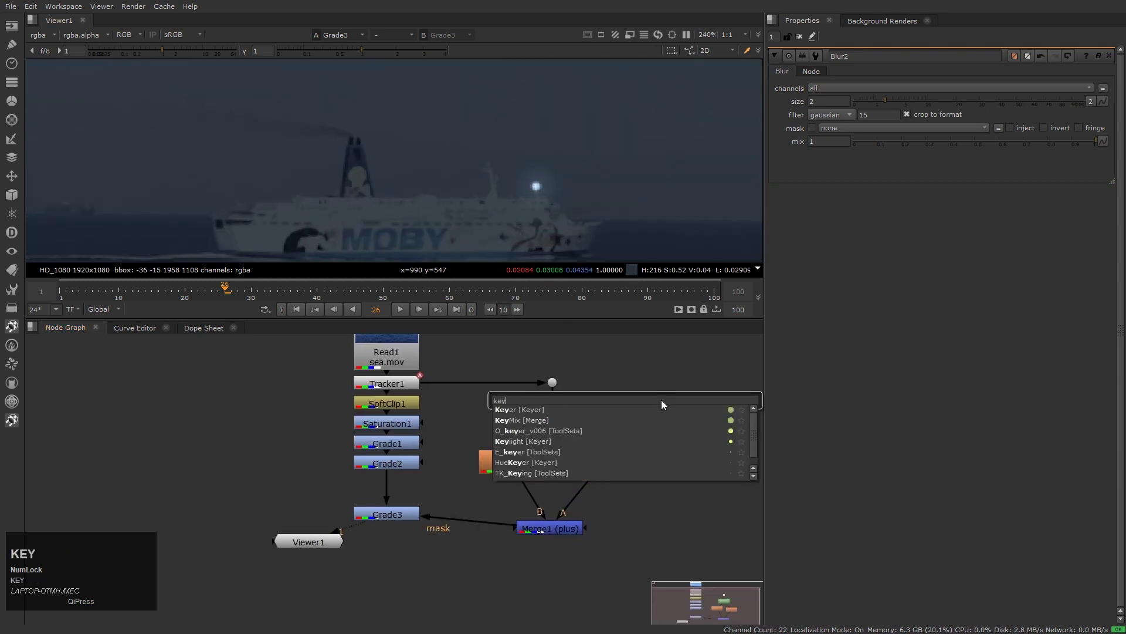
pyautogui.press('Return')
# Step: Tighten Keyer1's luminance range to A about 0.328 and B about 0.618, and invert the key
pyautogui.scroll(1, 374, 198)
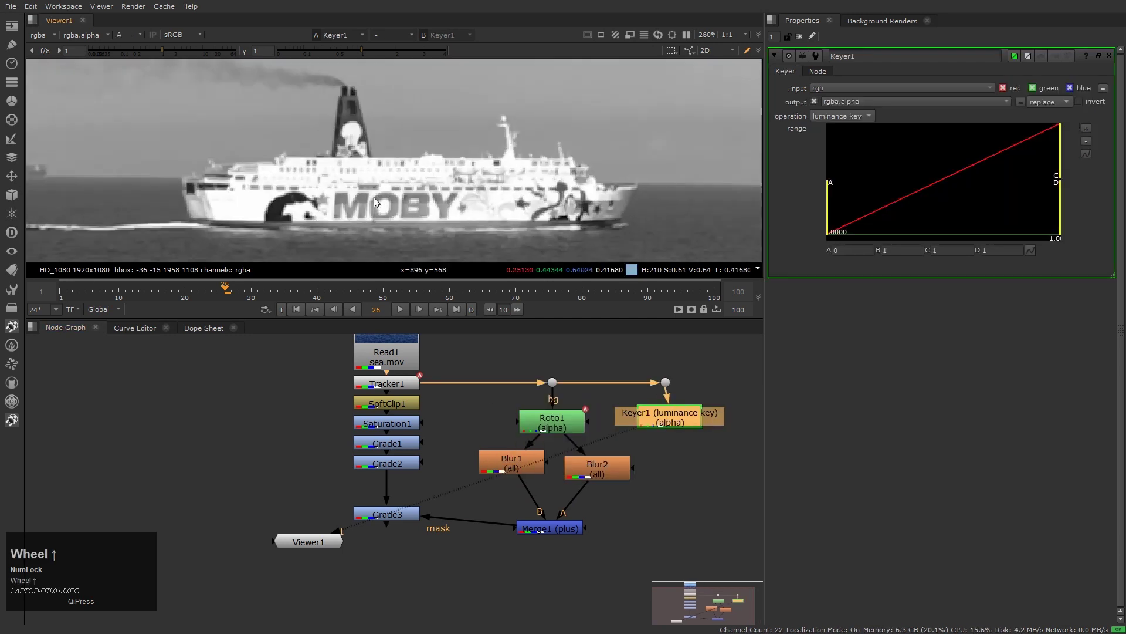
pyautogui.scroll(2, 374, 197)
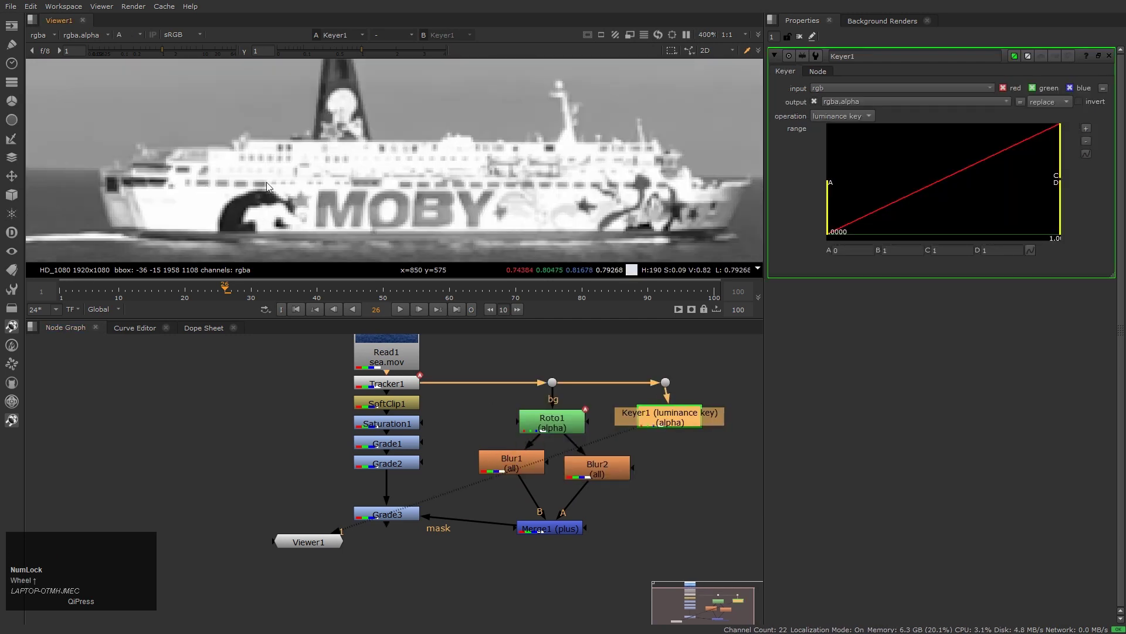
pyautogui.click(1078, 101)
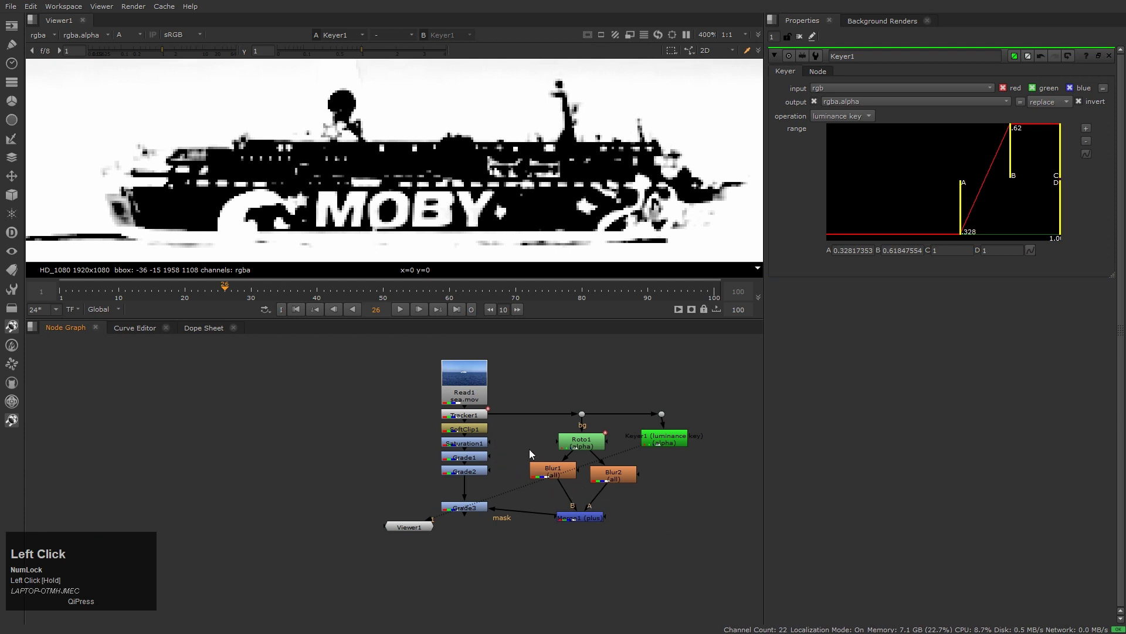
# Step: Move the Blur and Merge nodes down and insert a ChannelMerge node between Roto1 and the two Blurs
pyautogui.moveTo(531, 454); pyautogui.dragTo(668, 566)
pyautogui.moveTo(614, 475); pyautogui.dragTo(614, 519)
pyautogui.scroll(4, 625, 487)
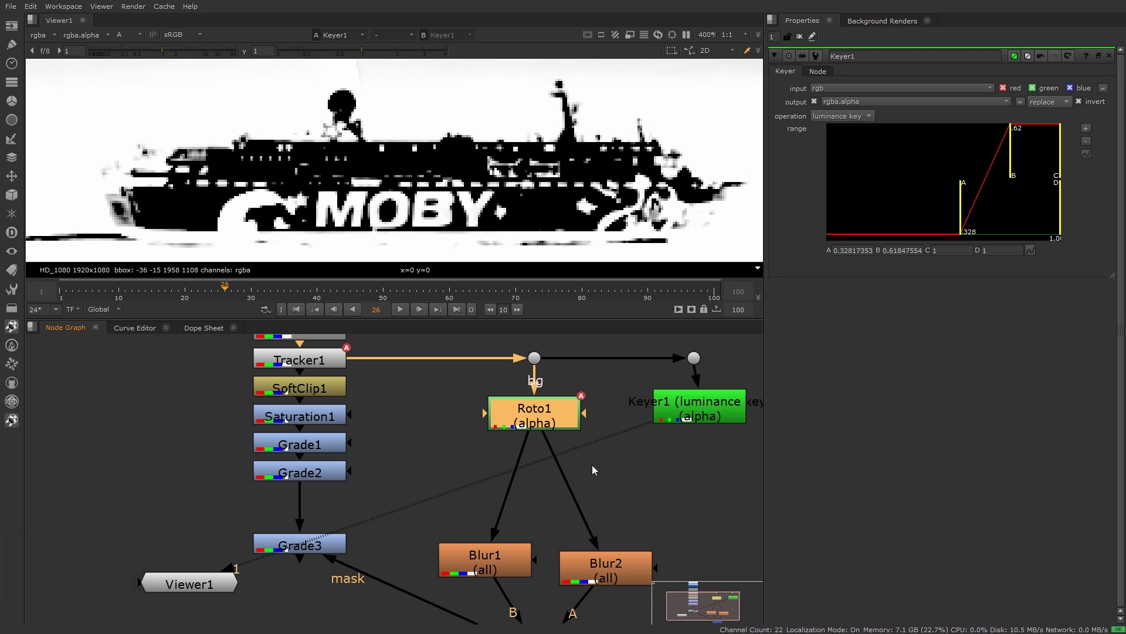
pyautogui.press('capslock')
pyautogui.press('Tab')
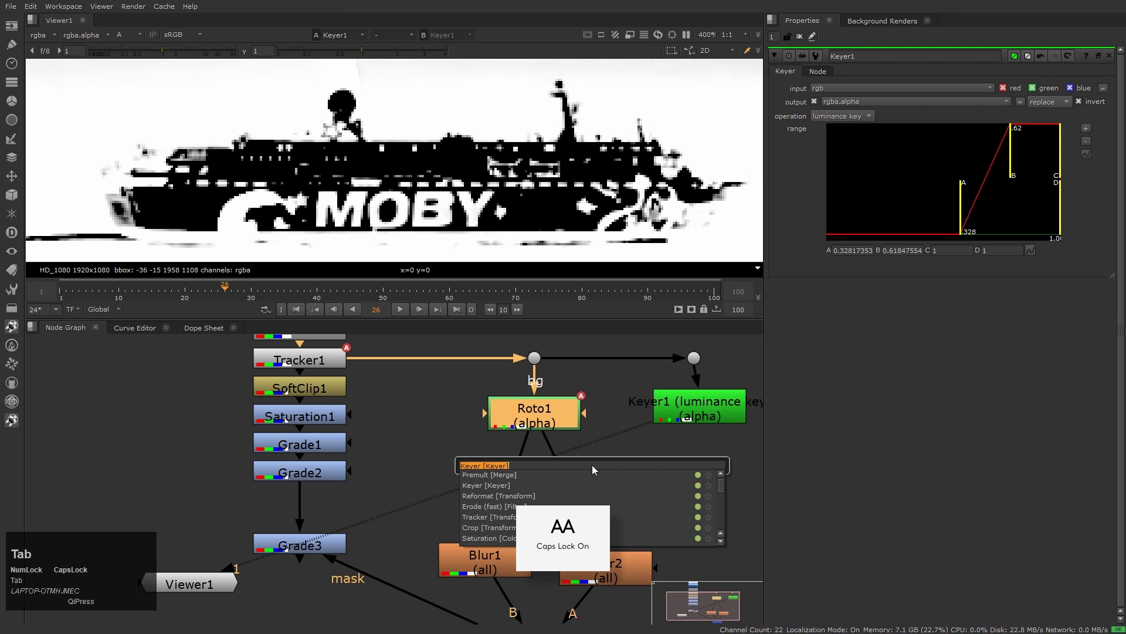
pyautogui.write('CHA')
pyautogui.press('Return')
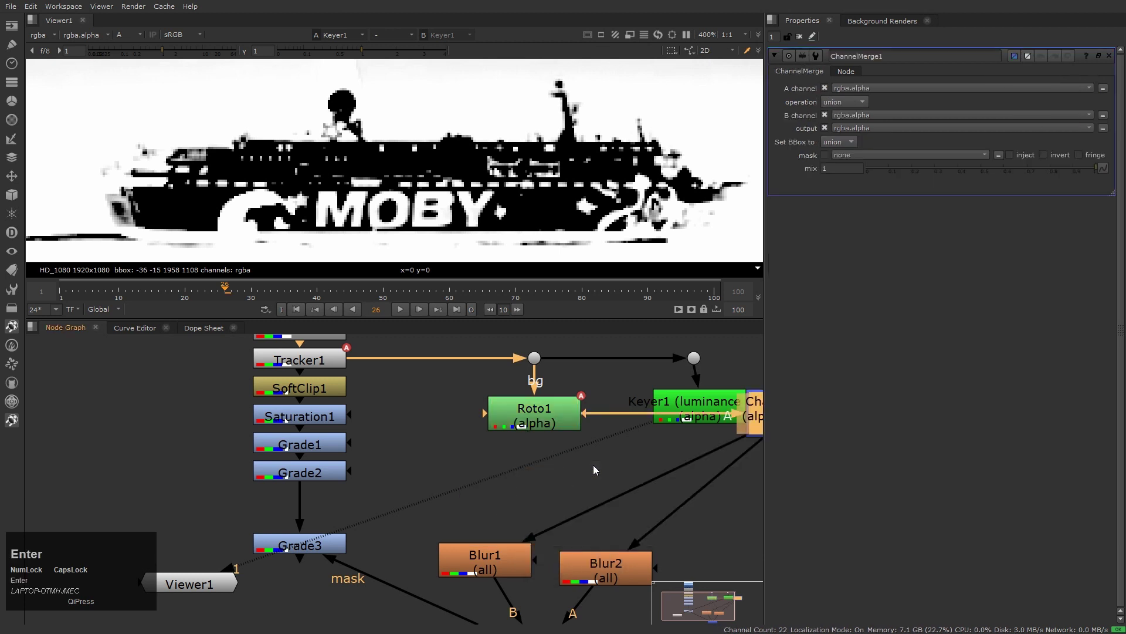
pyautogui.scroll(-3, 593, 465)
pyautogui.moveTo(689, 421); pyautogui.dragTo(567, 454)
pyautogui.scroll(3, 567, 454)
pyautogui.click(642, 477)
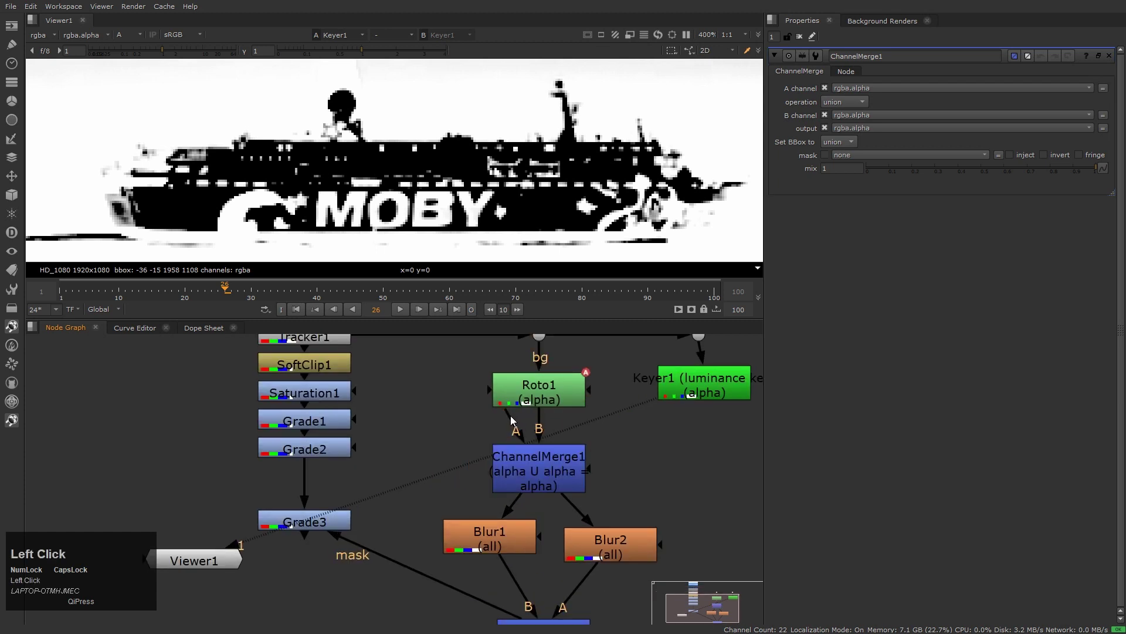
# Step: Connect ChannelMerge1's A input to Keyer1 and view the Grade3 output in colour
pyautogui.moveTo(512, 420); pyautogui.dragTo(706, 382)
pyautogui.scroll(-3, 647, 459)
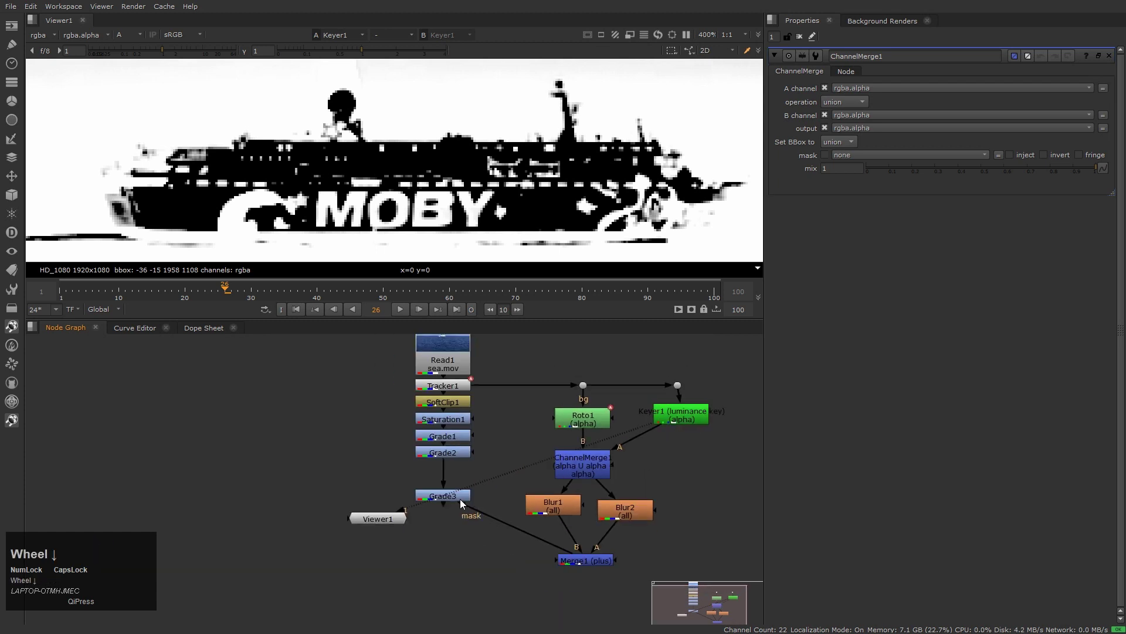
pyautogui.click(460, 499)
pyautogui.scroll(-3, 447, 176)
pyautogui.press('a')
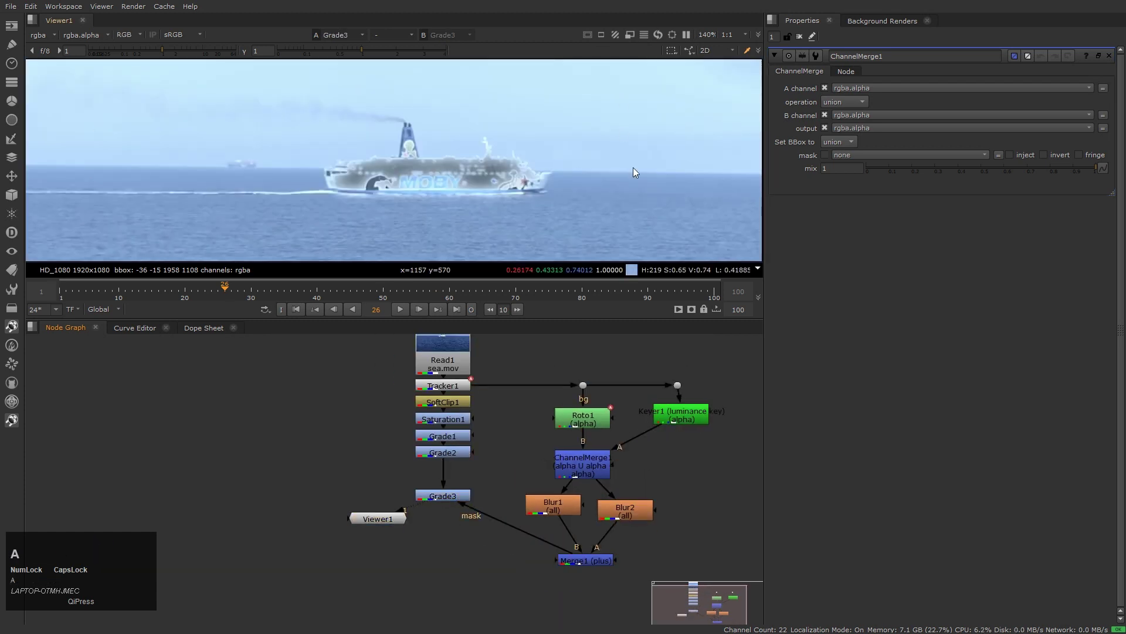
# Step: Add a second Roto node as ChannelMerge1's mask and connect its bg input to Keyer1
pyautogui.scroll(5, 678, 477)
pyautogui.click(600, 457)
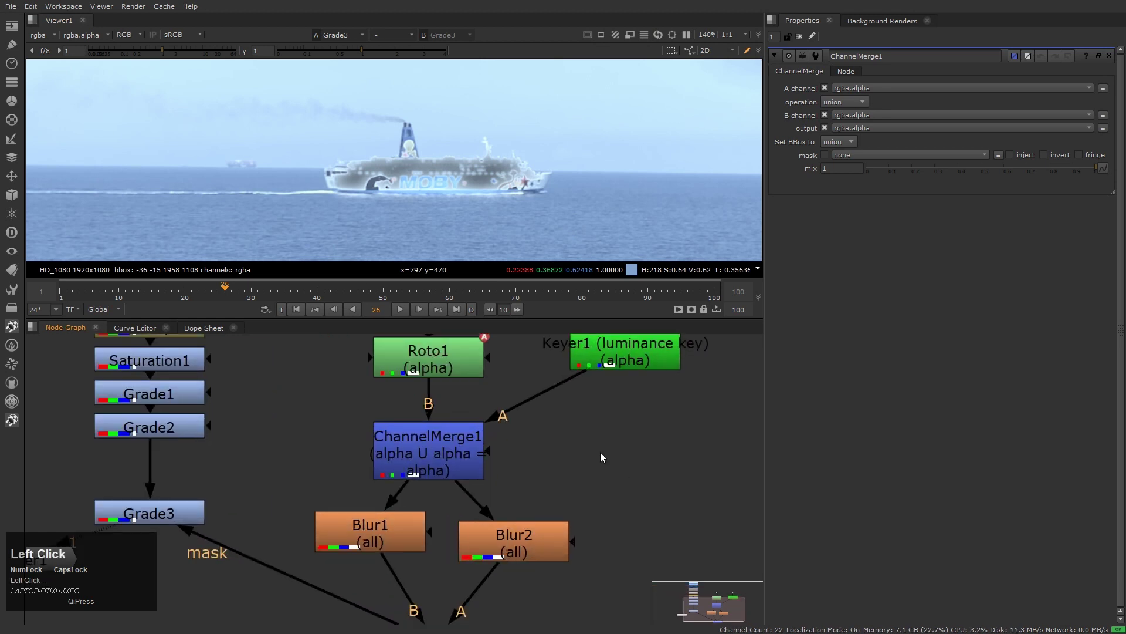
pyautogui.moveTo(491, 453); pyautogui.dragTo(582, 459)
pyautogui.press('o')
pyautogui.moveTo(491, 451); pyautogui.dragTo(623, 461)
pyautogui.moveTo(586, 388); pyautogui.dragTo(629, 356)
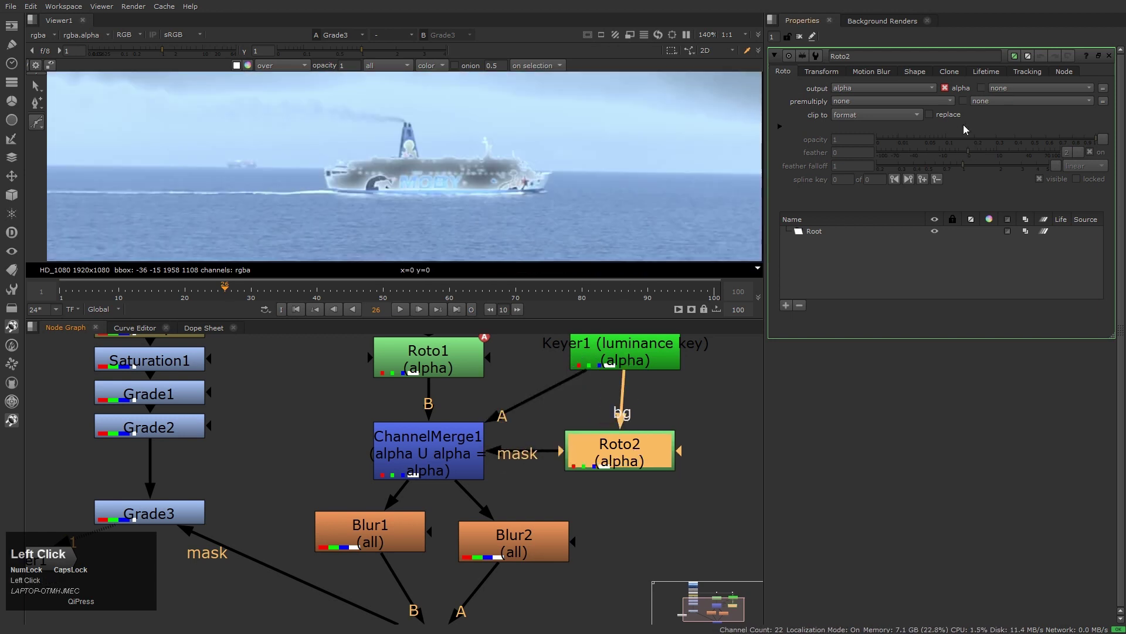
# Step: Turn on replace in Roto2 and draw a closed Bezier around the short row of windows near the bow, above the whale
pyautogui.click(930, 115)
pyautogui.scroll(8, 395, 176)
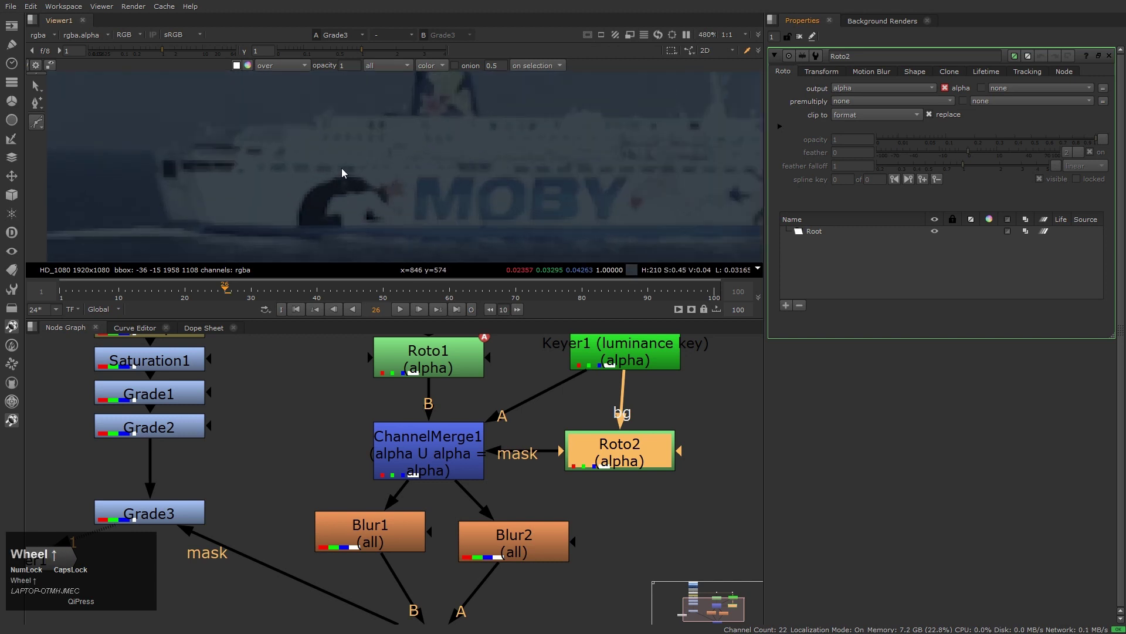
pyautogui.click(301, 156)
pyautogui.moveTo(254, 155); pyautogui.dragTo(248, 162)
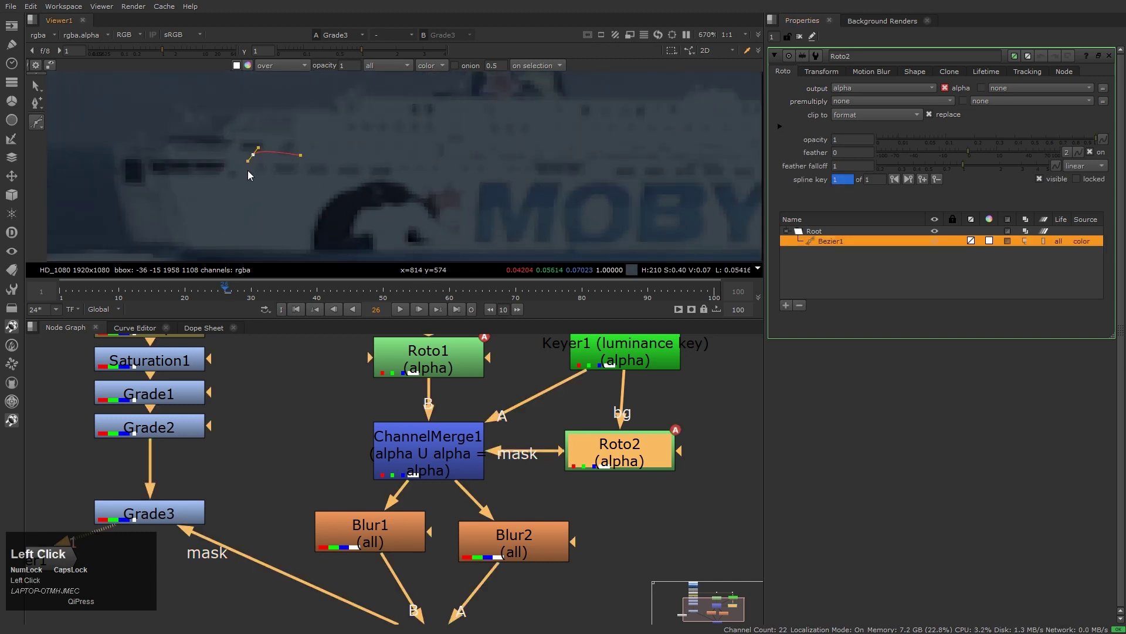
pyautogui.click(287, 181)
pyautogui.click(368, 179)
pyautogui.click(397, 176)
pyautogui.press('Return')
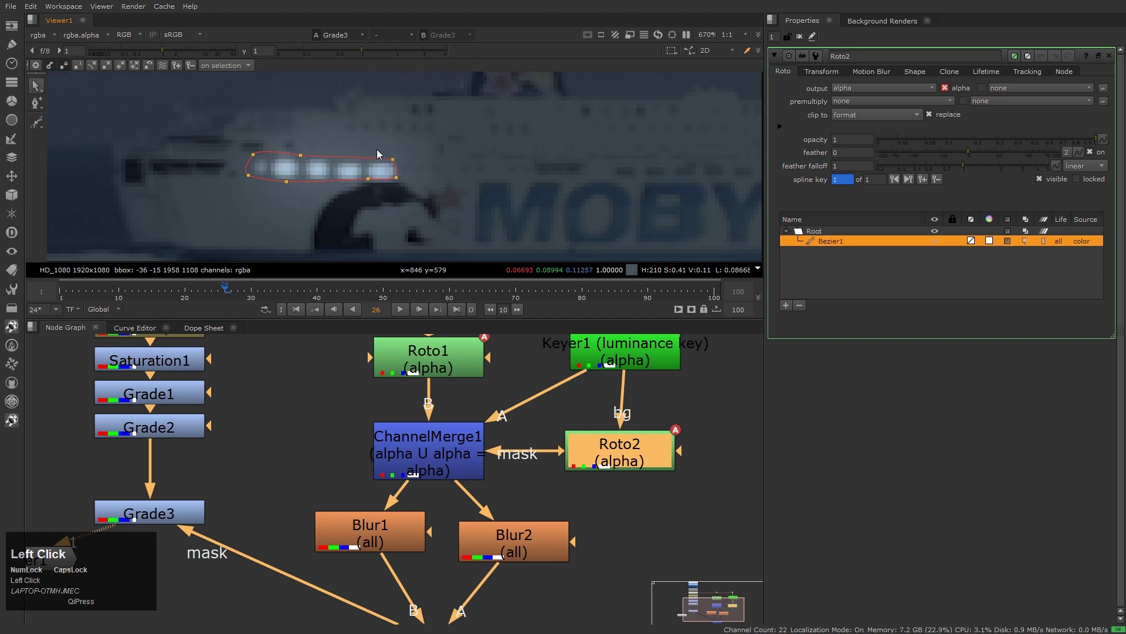
pyautogui.middleClick(376, 149)
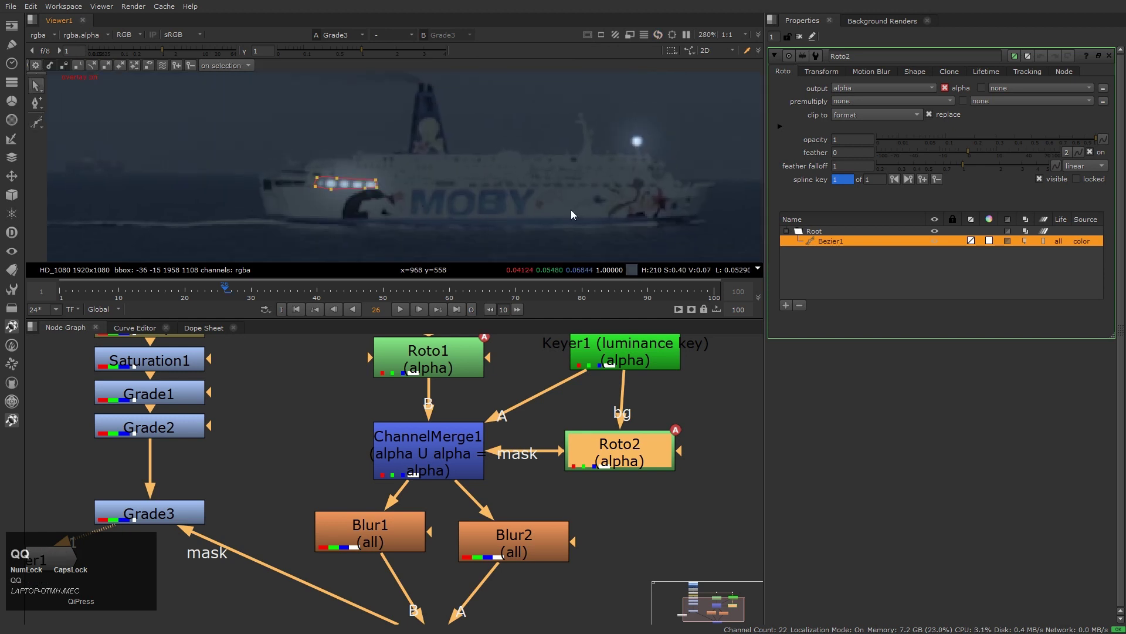
# Step: Draw a second closed Bezier in Roto2 around the long row of windows running from above the MOBY lettering toward the stern
pyautogui.scroll(2, 526, 216)
pyautogui.press('v')
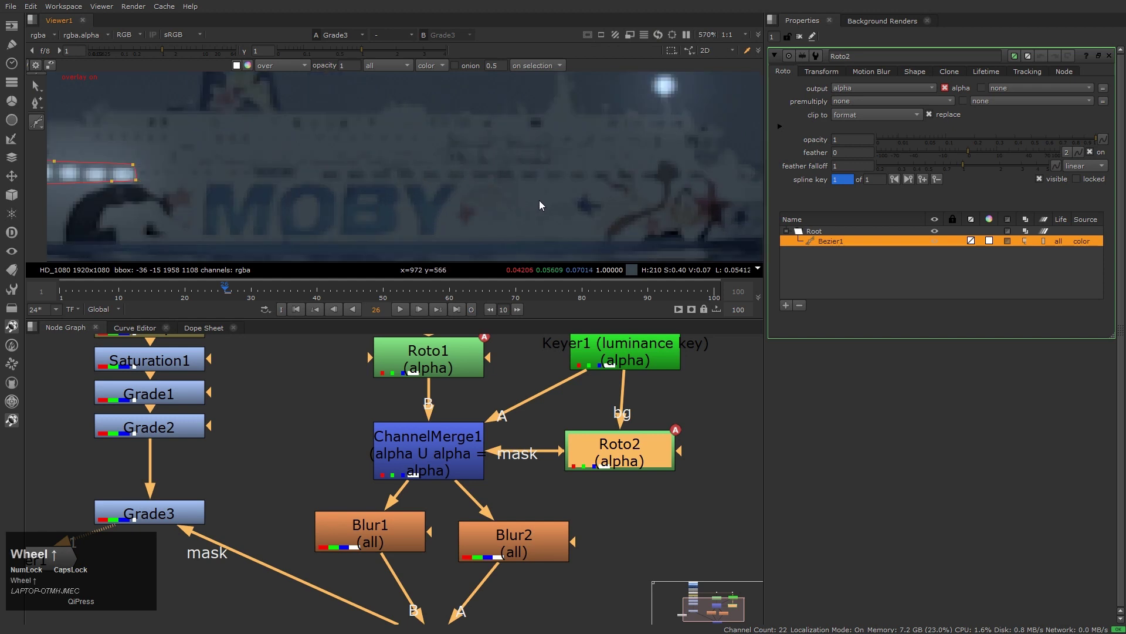
pyautogui.scroll(2, 540, 200)
pyautogui.click(508, 165)
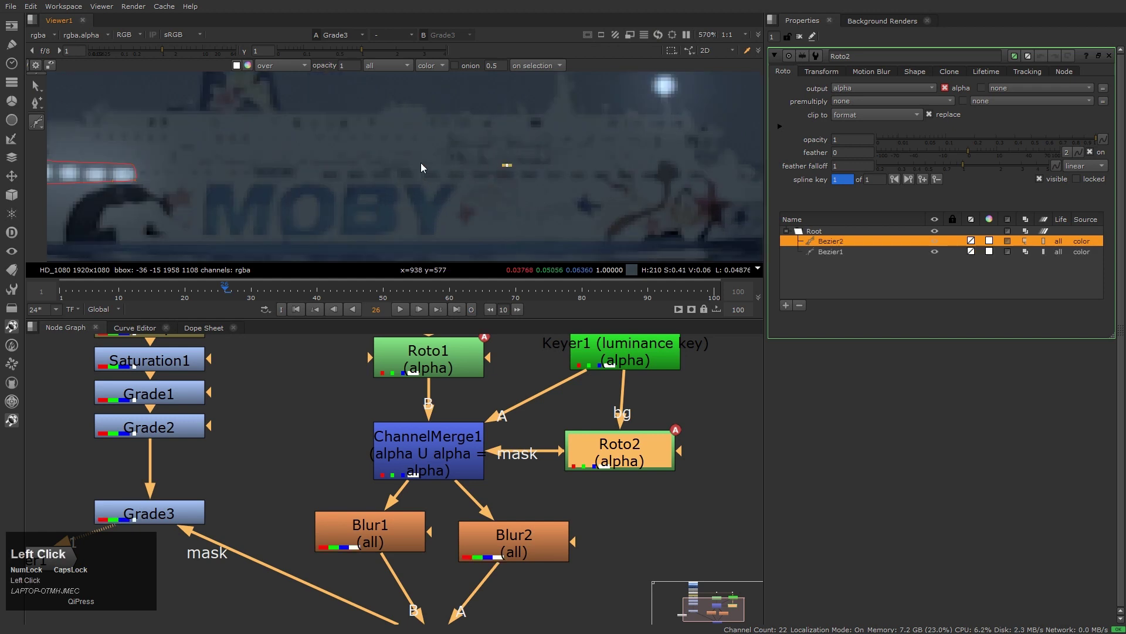
pyautogui.click(347, 165)
pyautogui.moveTo(317, 163); pyautogui.dragTo(315, 178)
pyautogui.click(316, 180)
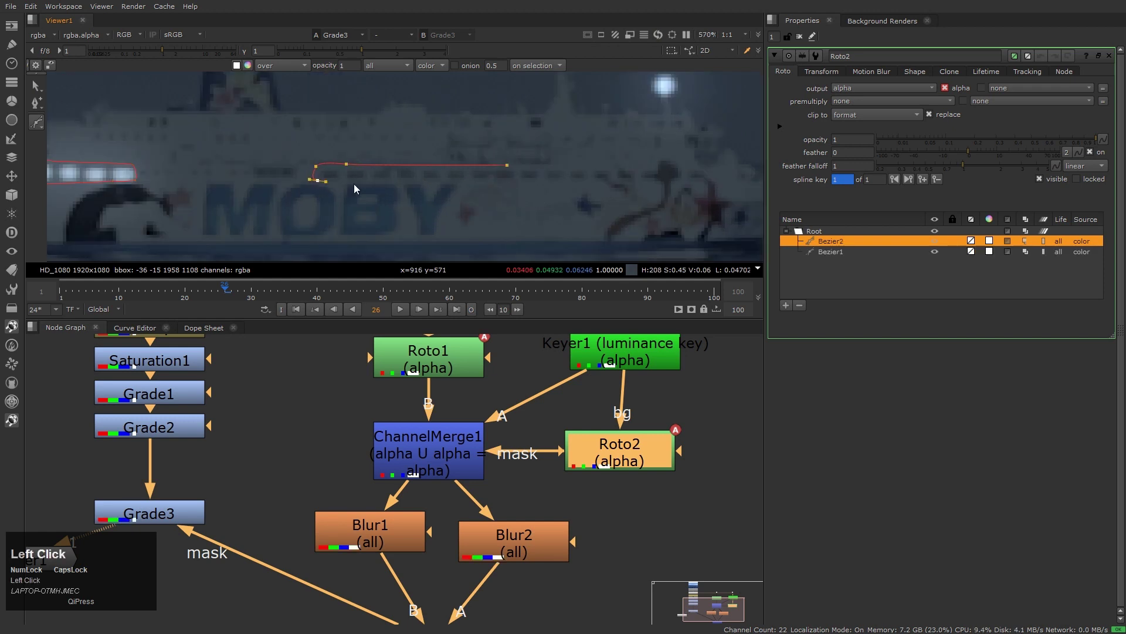
pyautogui.click(489, 183)
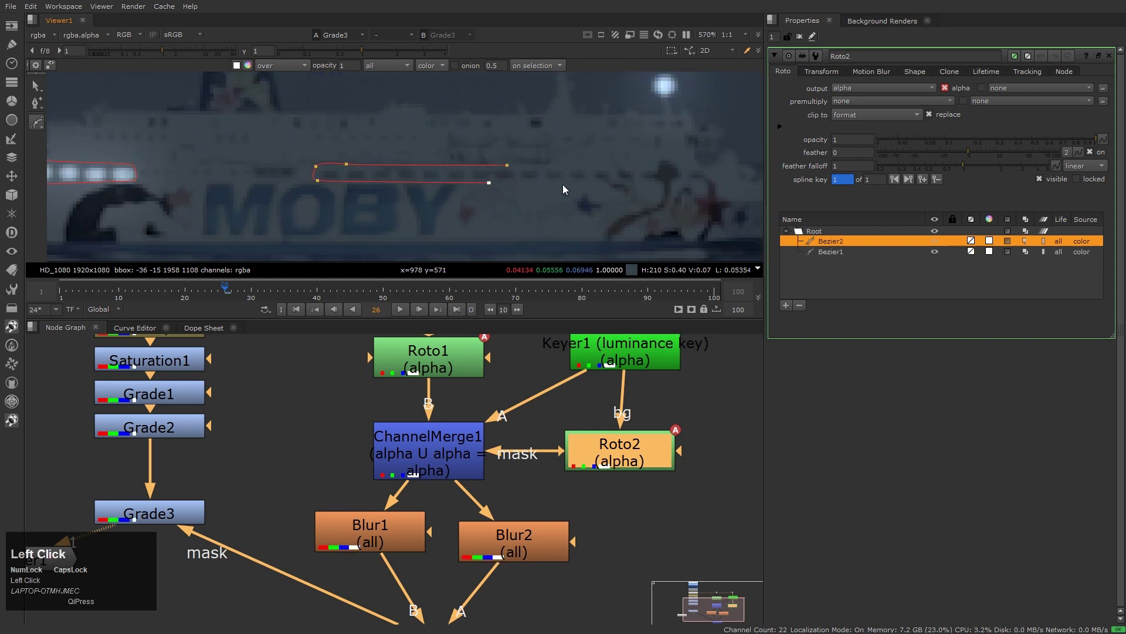
pyautogui.click(637, 181)
pyautogui.click(636, 165)
pyautogui.click(507, 165)
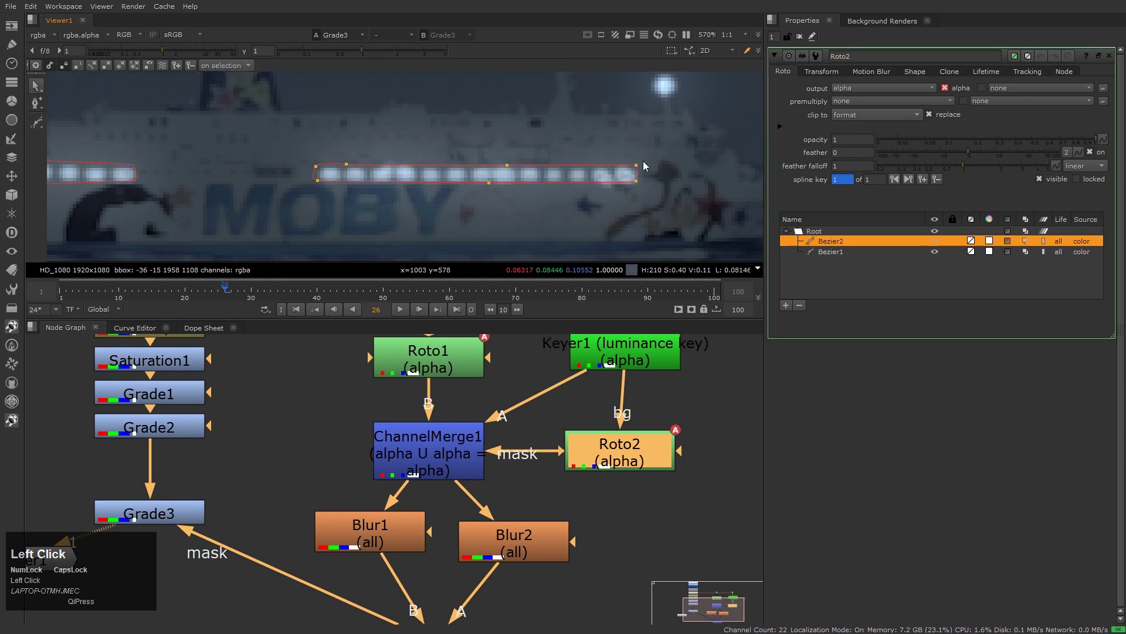
pyautogui.scroll(-3, 636, 198)
pyautogui.press('q')
pyautogui.scroll(3, 624, 212)
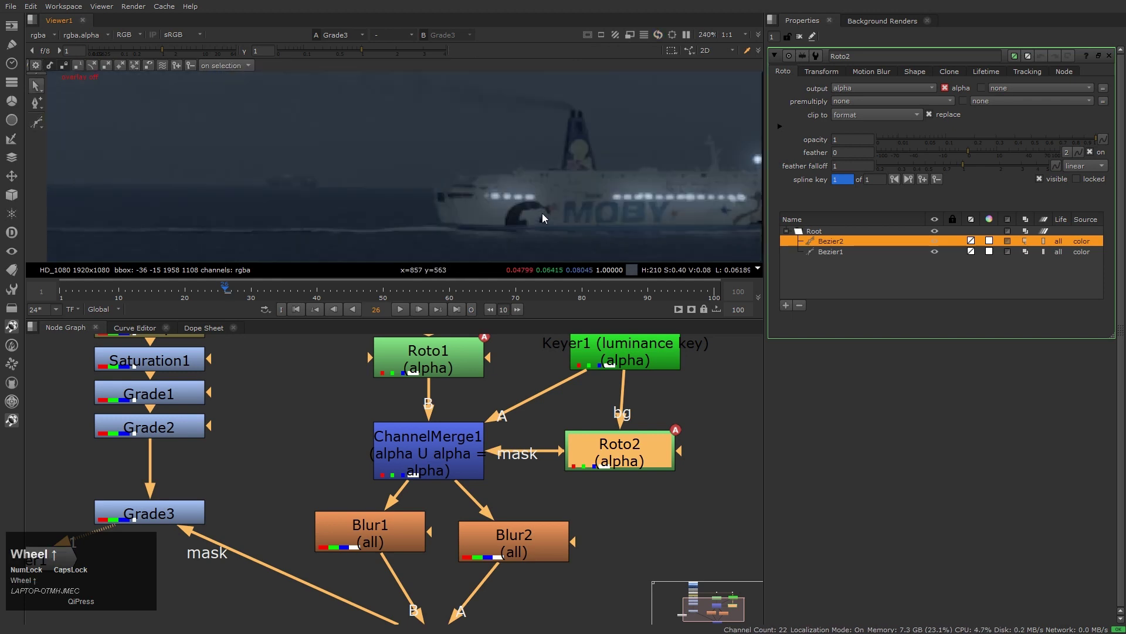
# Step: Draw a third, small closed Bezier in Roto2 around the windows in the gap between the two outlined rows
pyautogui.moveTo(582, 216); pyautogui.dragTo(430, 217, button='middle')
pyautogui.moveTo(341, 216); pyautogui.dragTo(438, 207, button='middle')
pyautogui.press('q')
pyautogui.scroll(2, 439, 208)
pyautogui.press('v')
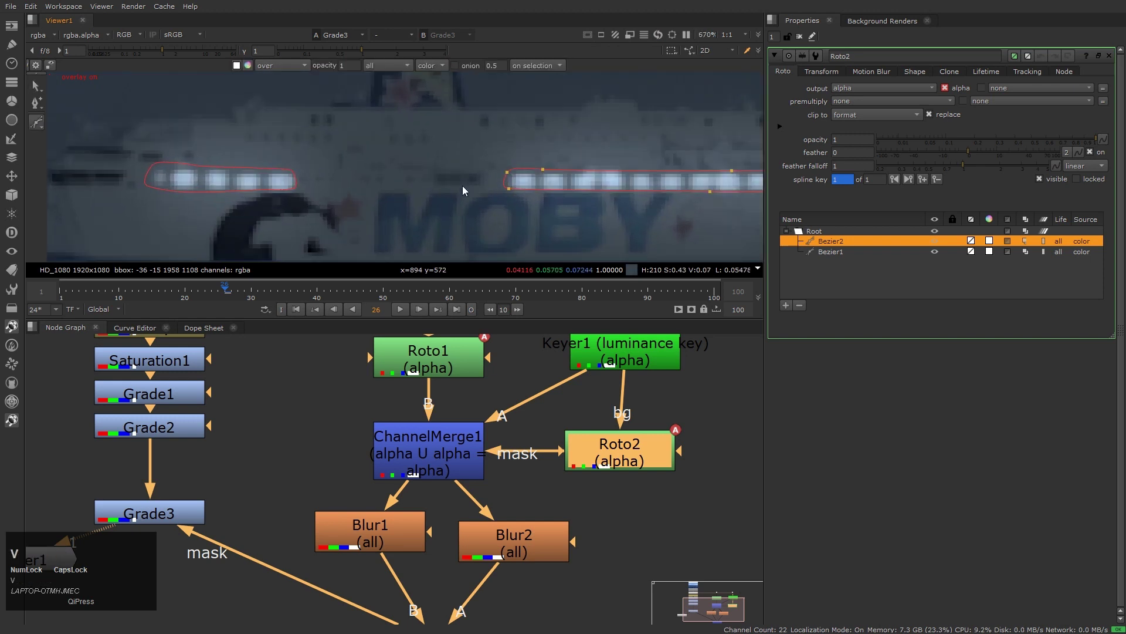
pyautogui.click(451, 163)
pyautogui.moveTo(423, 174); pyautogui.dragTo(495, 223)
pyautogui.click(442, 185)
pyautogui.click(481, 188)
pyautogui.press('Return')
pyautogui.scroll(-5, 502, 219)
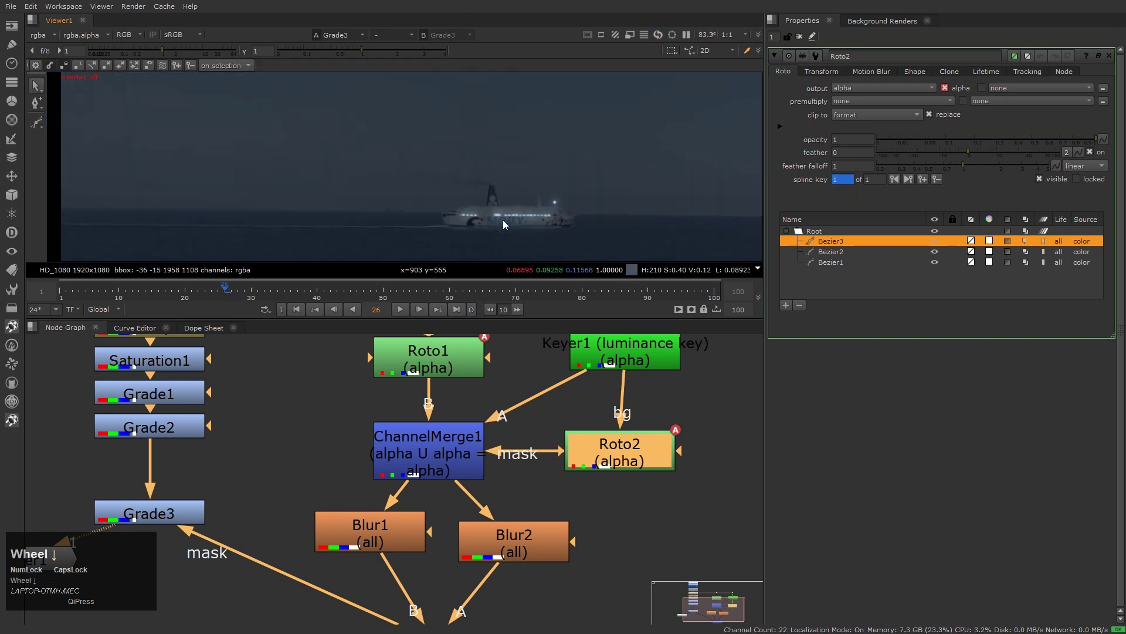
pyautogui.scroll(4, 502, 219)
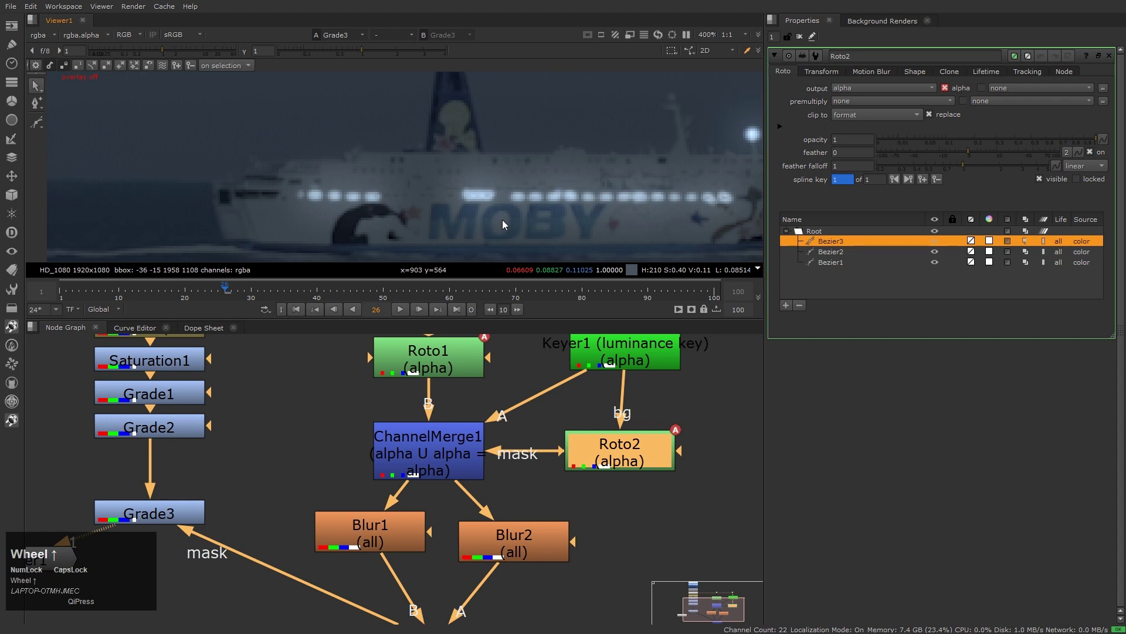
# Step: Select all three window shapes in Roto2 and reduce their opacity to 0.4
pyautogui.press('q')
pyautogui.moveTo(502, 220); pyautogui.dragTo(469, 219, button='middle')
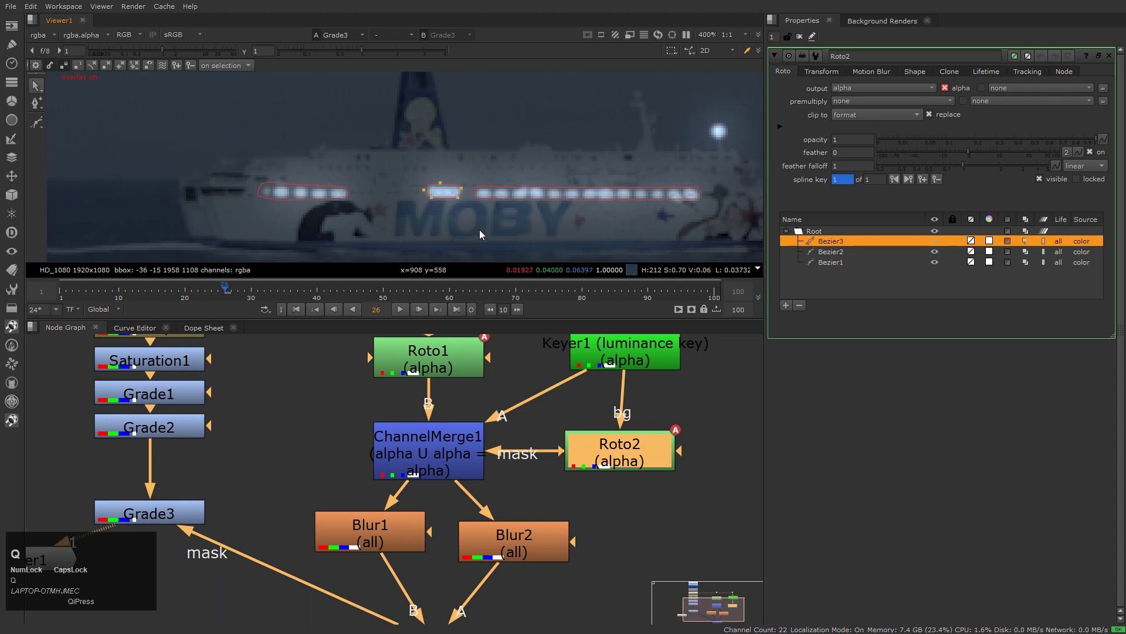
pyautogui.click(480, 234)
pyautogui.moveTo(249, 172); pyautogui.dragTo(713, 206)
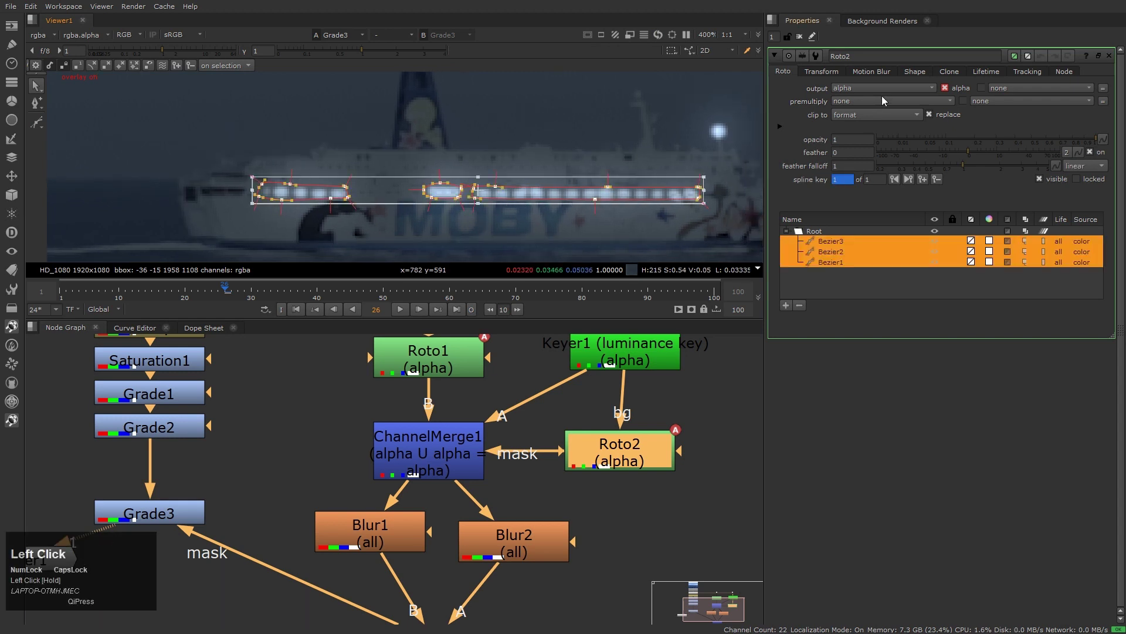
pyautogui.click(858, 145)
pyautogui.write('0.5')
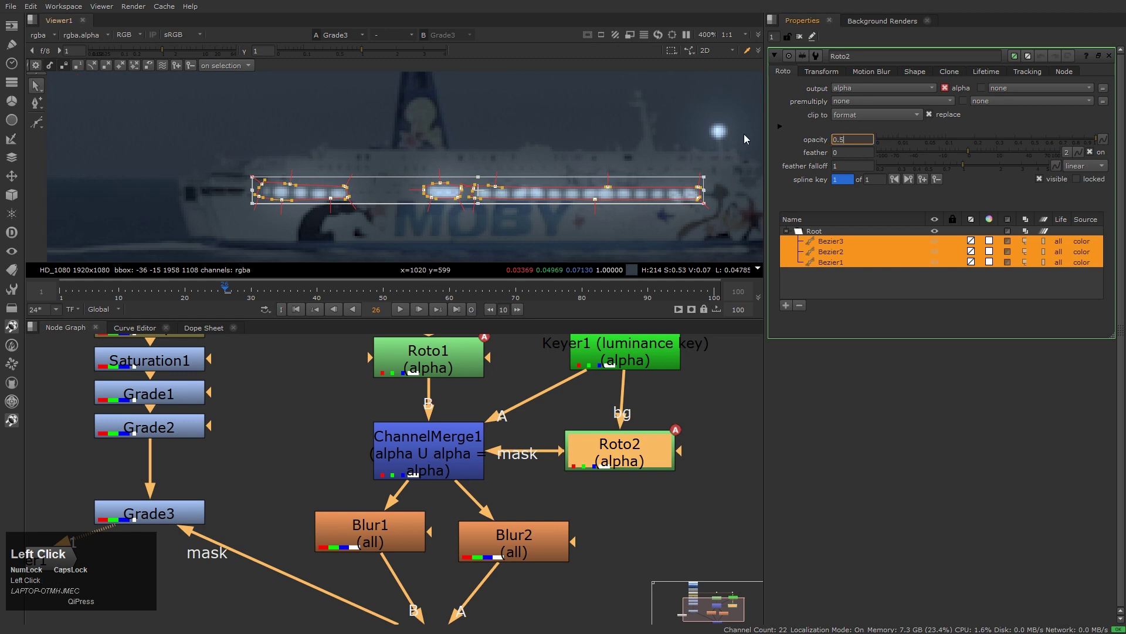
pyautogui.press('Return')
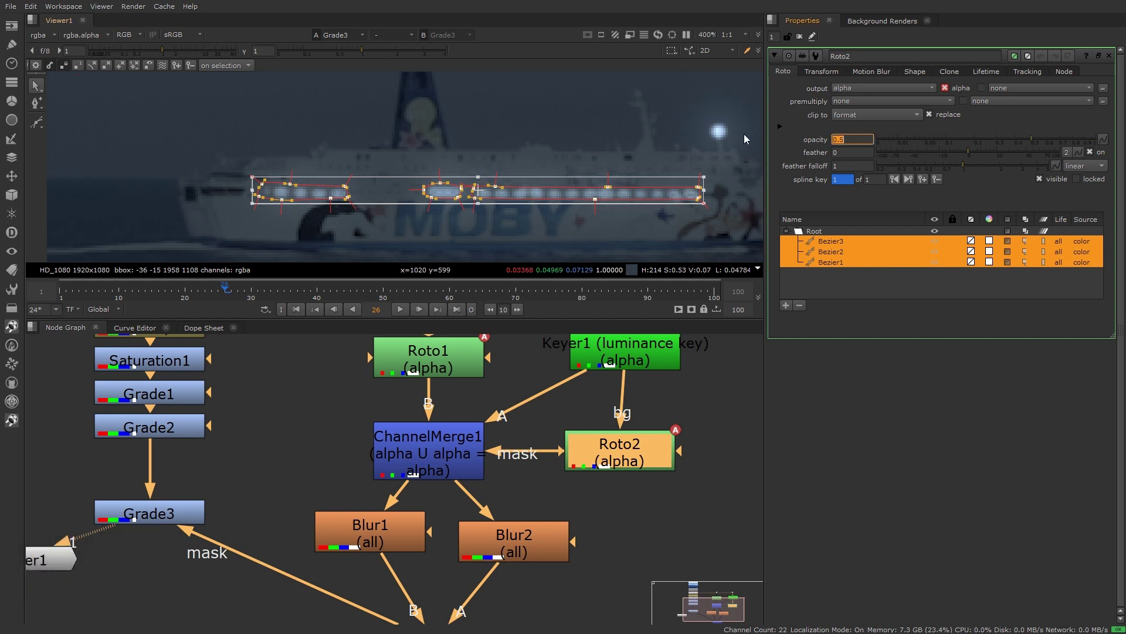
pyautogui.write('0.2')
pyautogui.press('Return')
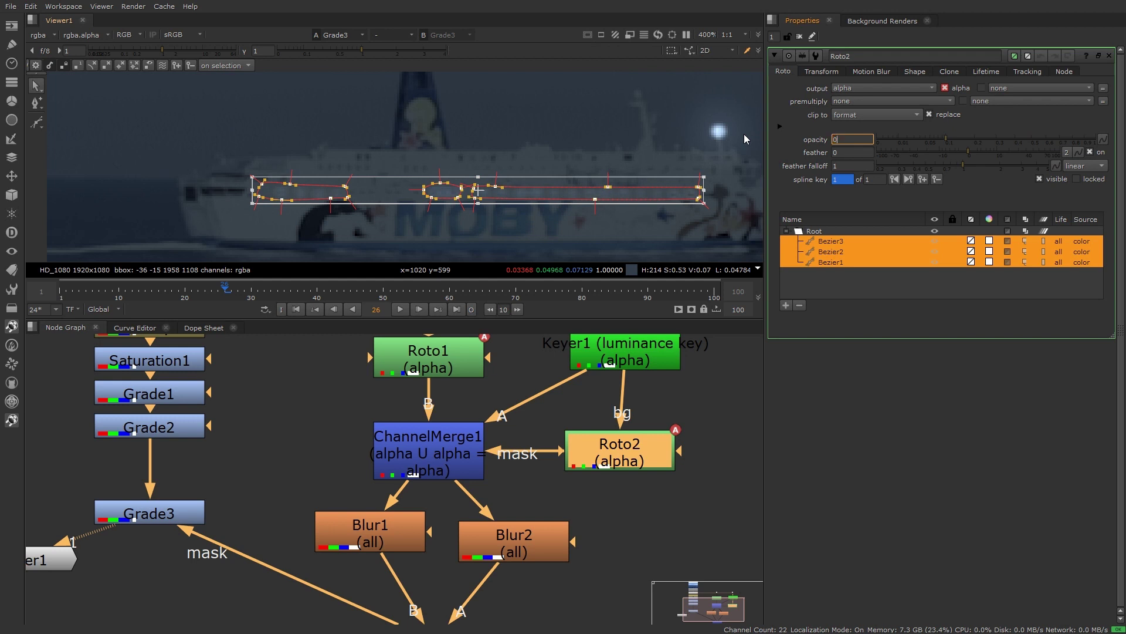
pyautogui.press('Up')
pyautogui.press('Up')
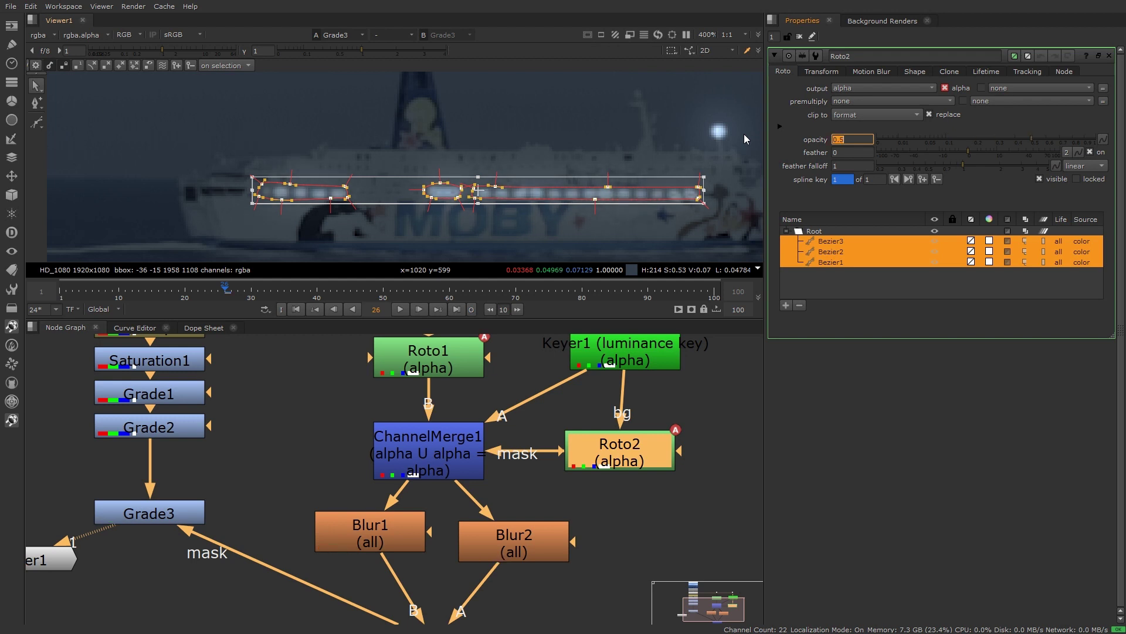
pyautogui.click(502, 143)
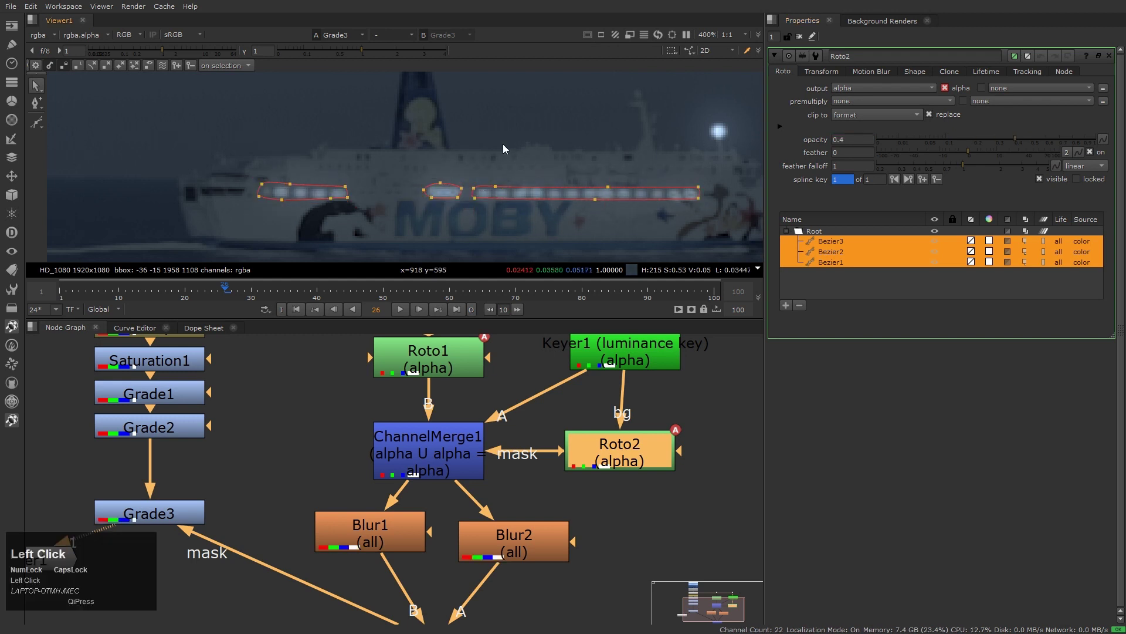
# Step: Play back the graded shot and examine Keyer1's alpha around the ship's windows for flicker
pyautogui.press('Home')
pyautogui.press('l')
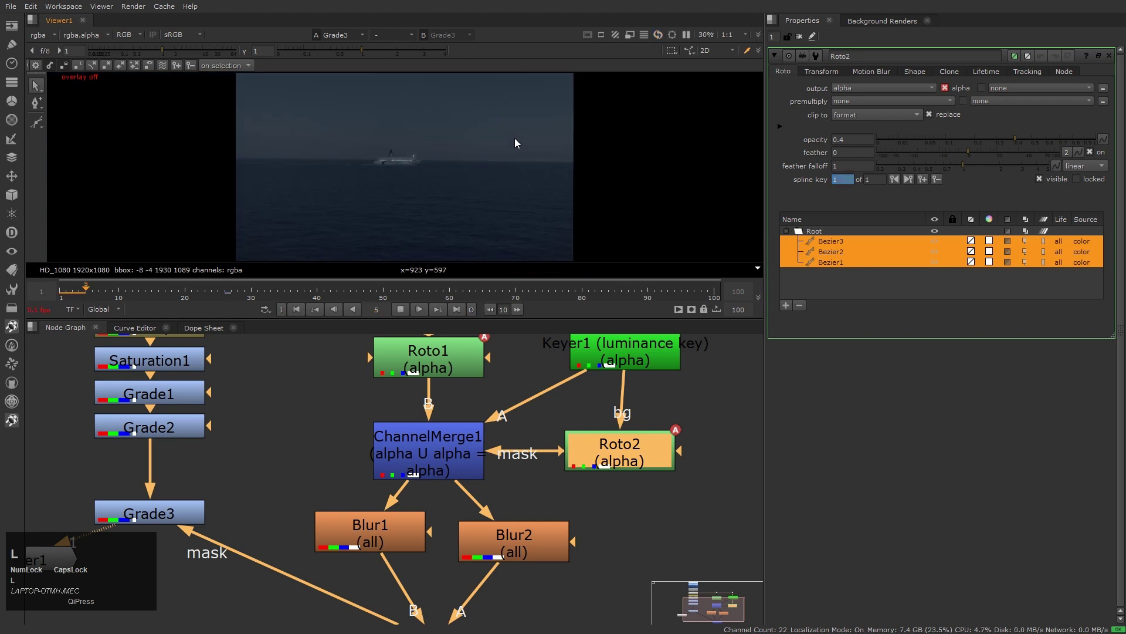
pyautogui.scroll(5, 409, 165)
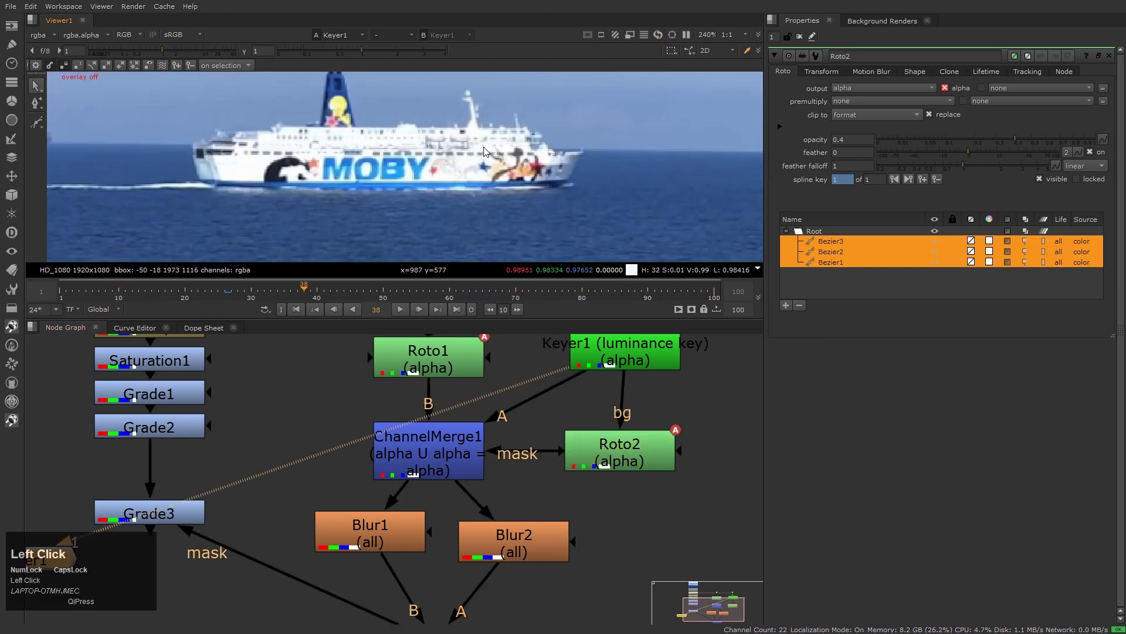
pyautogui.press('a')
pyautogui.click(403, 171)
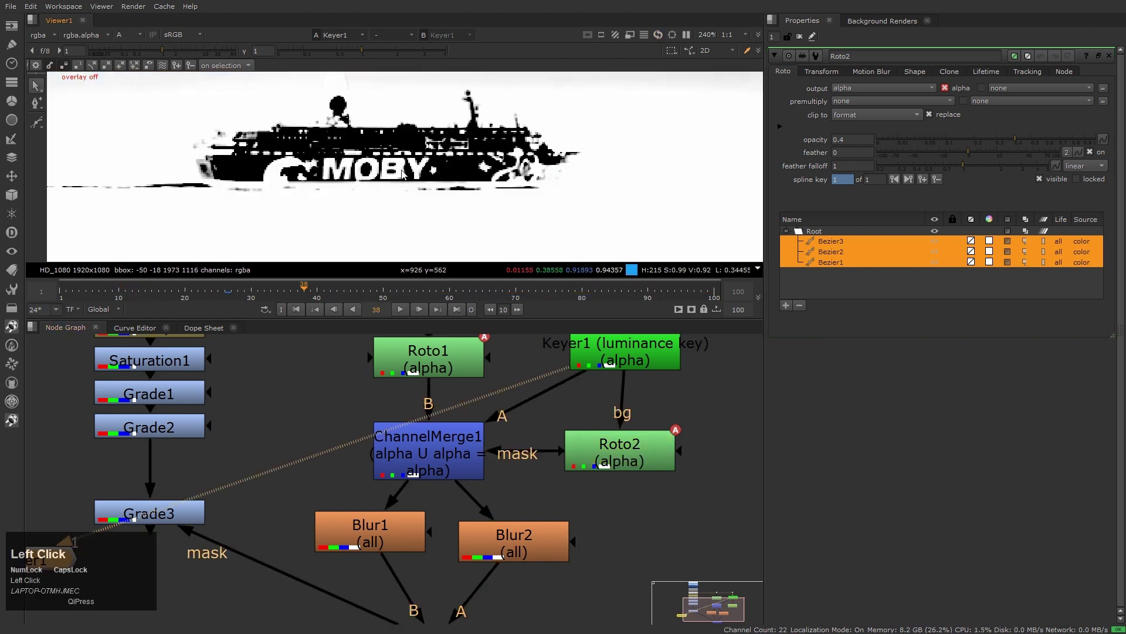
pyautogui.press('l')
pyautogui.scroll(3, 362, 171)
pyautogui.press('k')
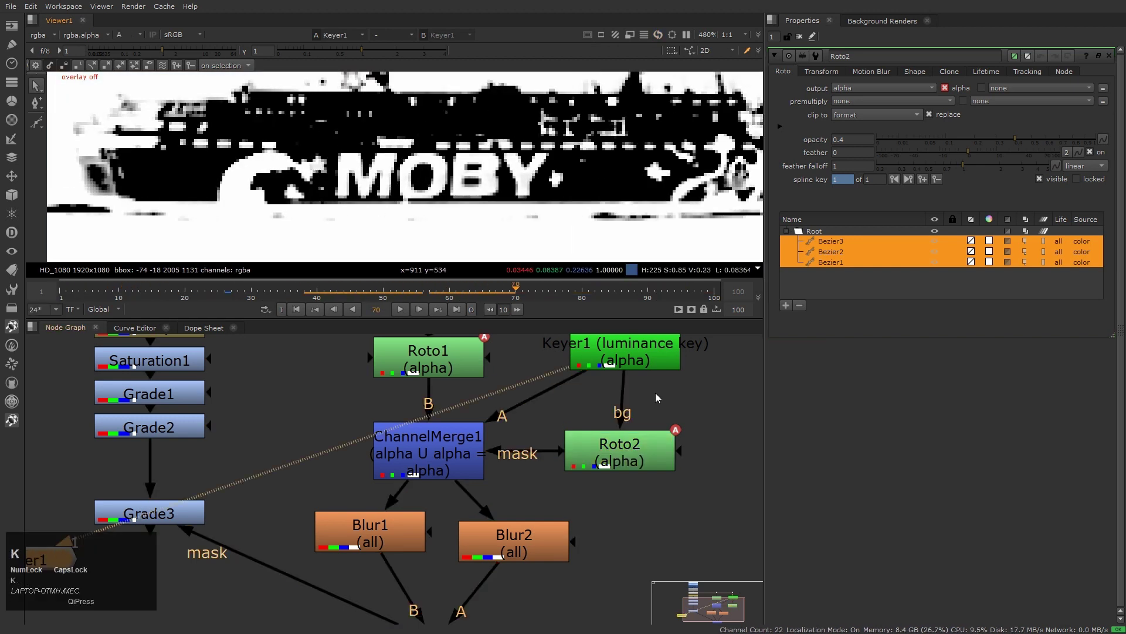
# Step: Move Roto2 down and insert a FrameBlend node directly after Keyer1
pyautogui.moveTo(649, 464); pyautogui.dragTo(653, 492)
pyautogui.click(666, 360)
pyautogui.press('Tab')
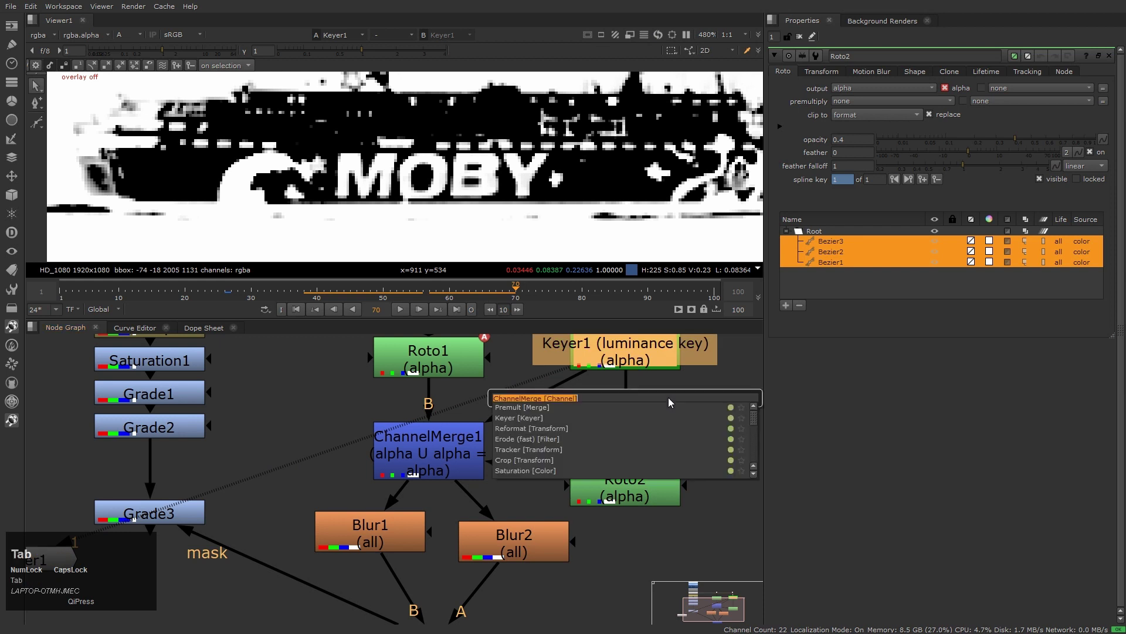
pyautogui.write('Fra')
pyautogui.press('Down')
pyautogui.press('Down')
pyautogui.press('Down')
pyautogui.press('Down')
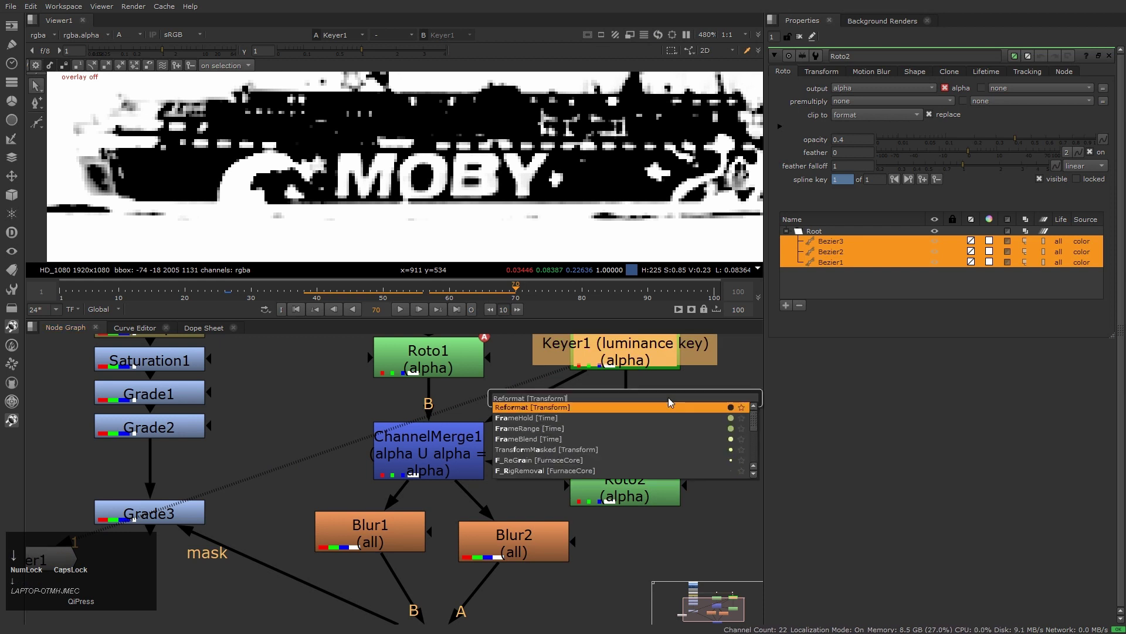
pyautogui.press('Return')
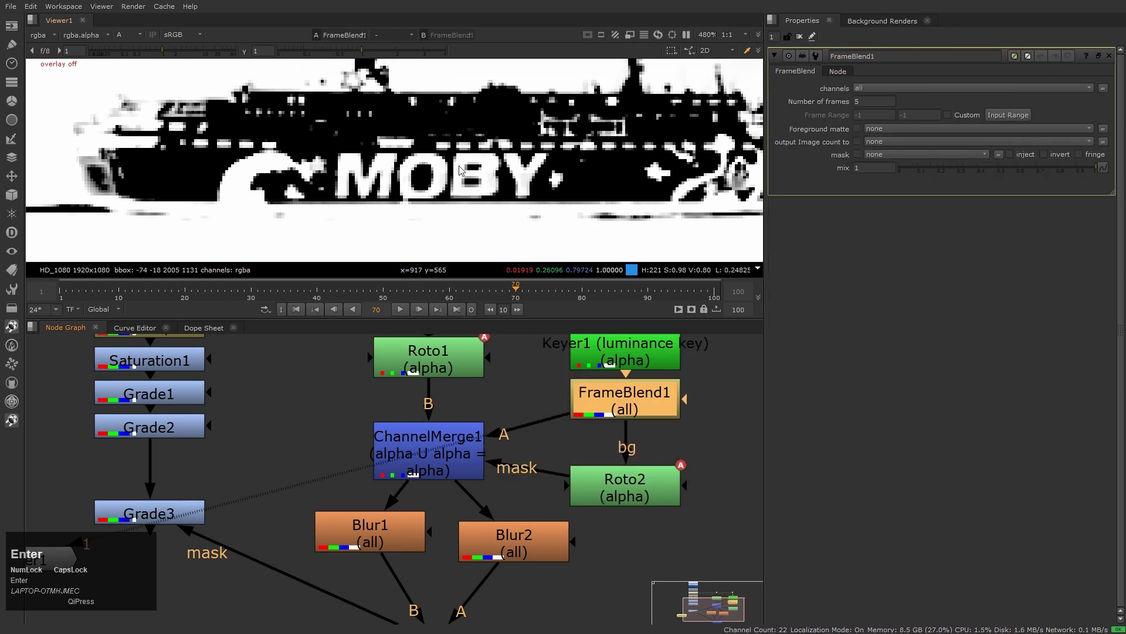
# Step: Play back FrameBlend1's alpha from the first frame to check how steady the window key is
pyautogui.click(449, 148)
pyautogui.press('Home')
pyautogui.press('l')
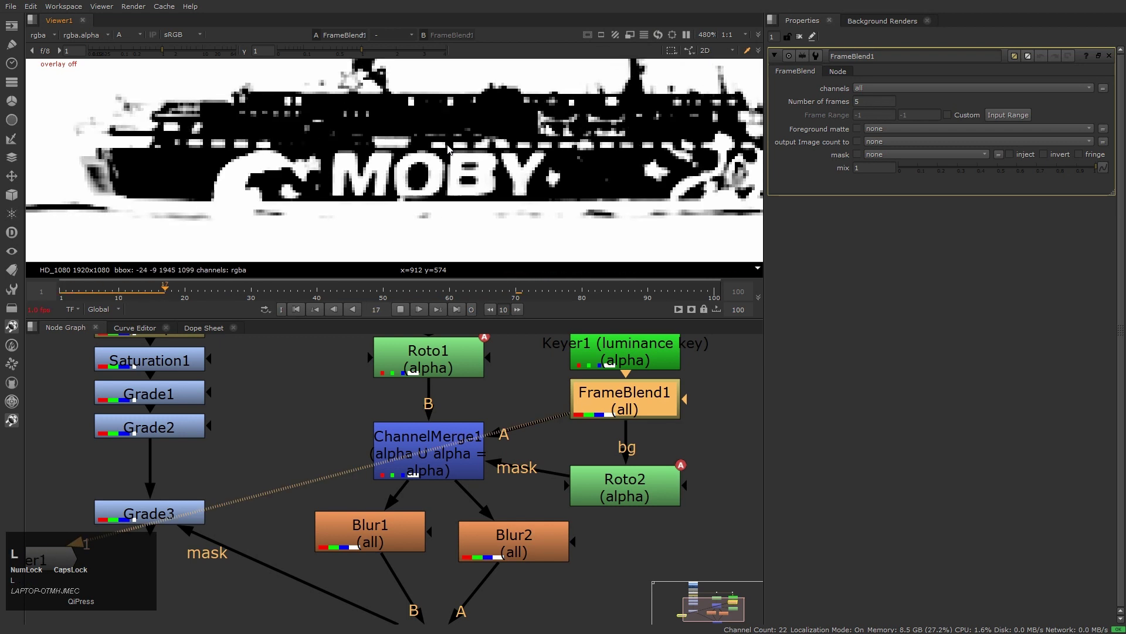
pyautogui.scroll(-5, 632, 428)
pyautogui.scroll(5, 633, 429)
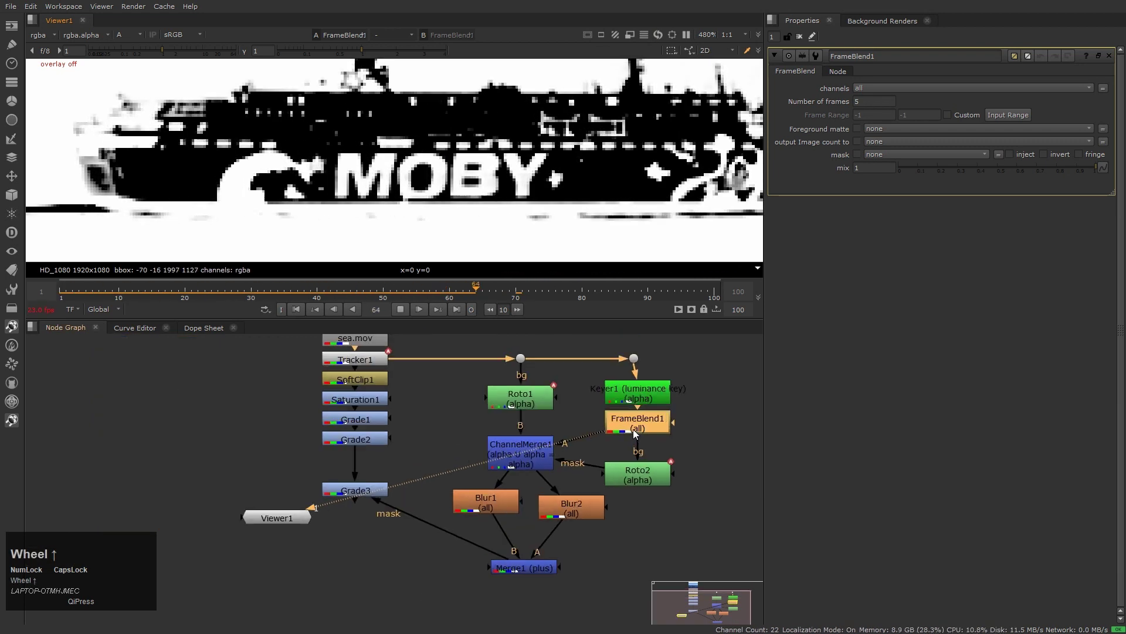
pyautogui.click(633, 430)
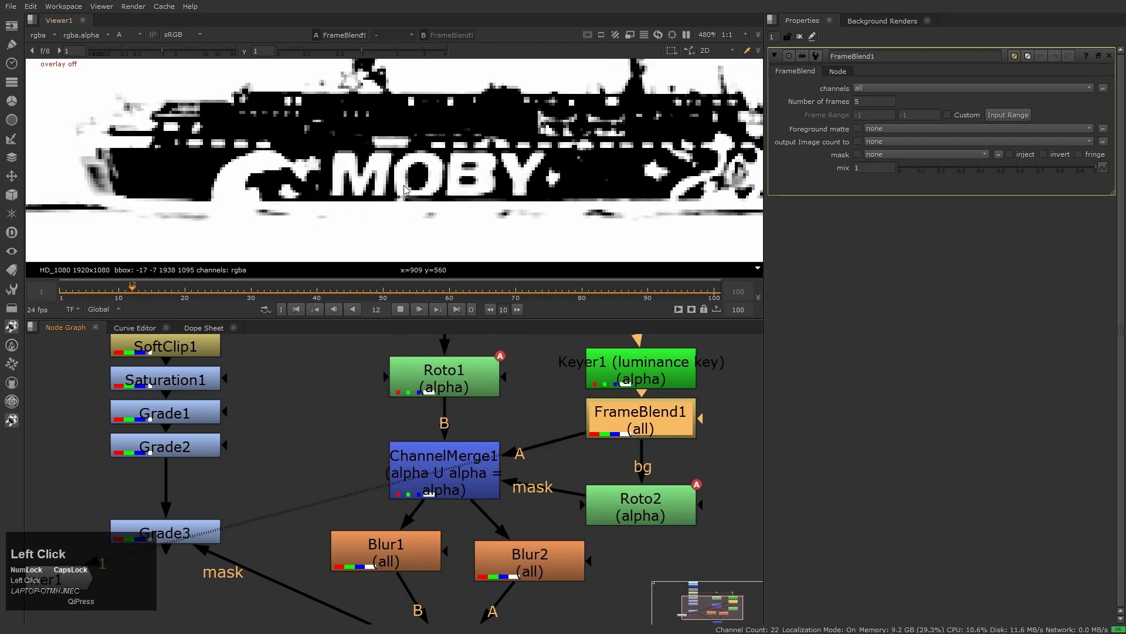
pyautogui.scroll(-4, 663, 487)
pyautogui.scroll(2, 456, 542)
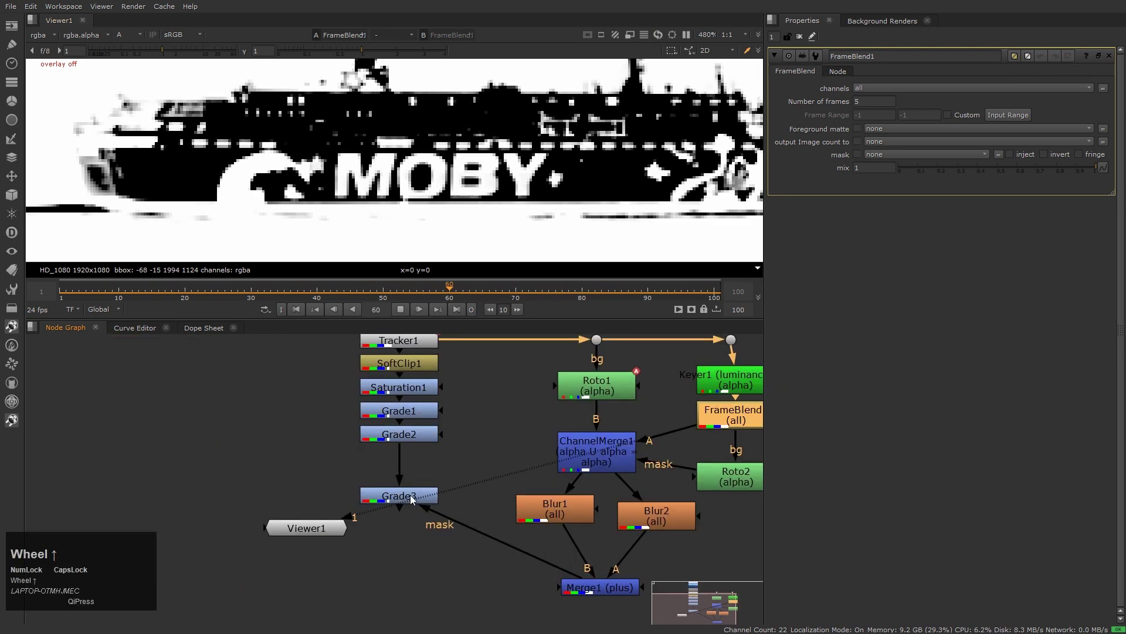
# Step: View the Grade3 output in colour and examine the lit windows during playback, both full frame and close up
pyautogui.click(410, 495)
pyautogui.click(441, 583)
pyautogui.press('a')
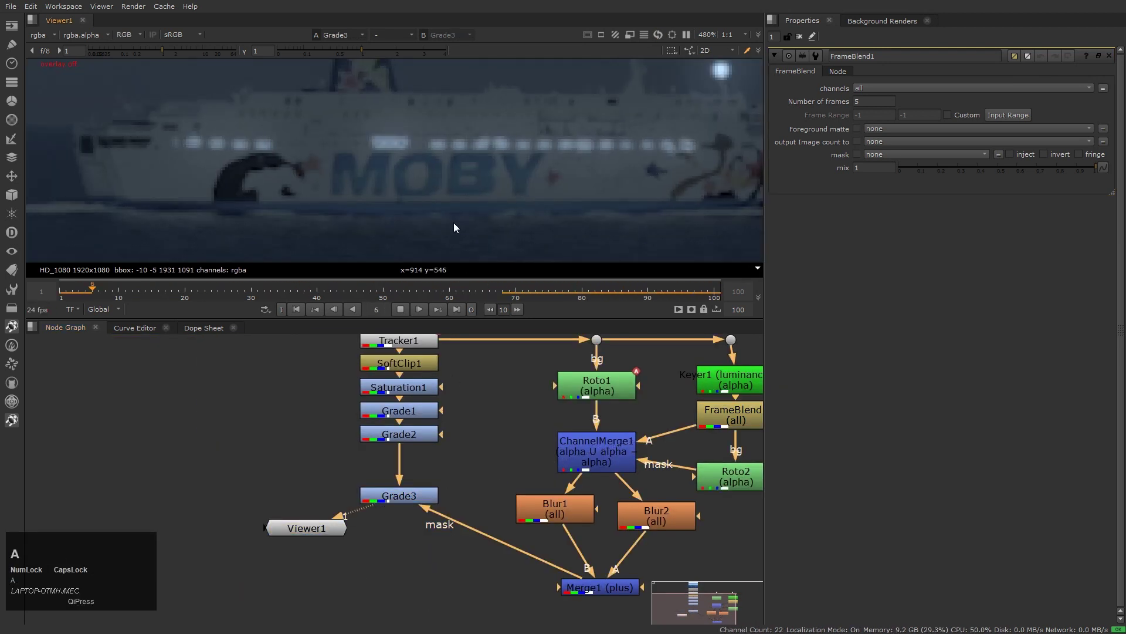
pyautogui.click(455, 227)
pyautogui.press('h')
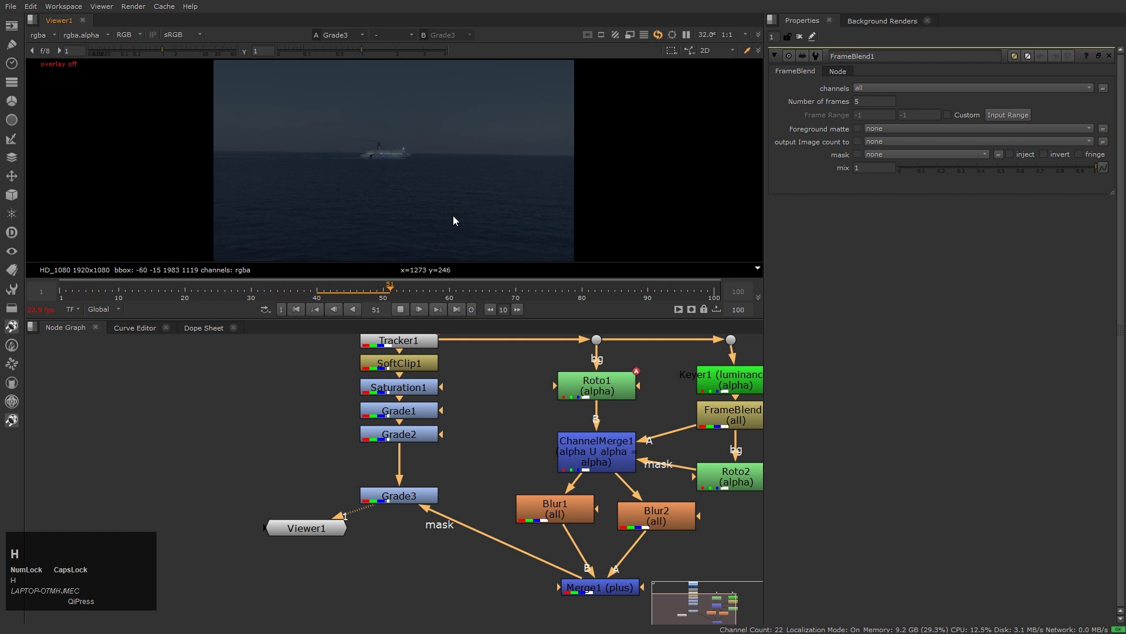
pyautogui.scroll(5, 359, 164)
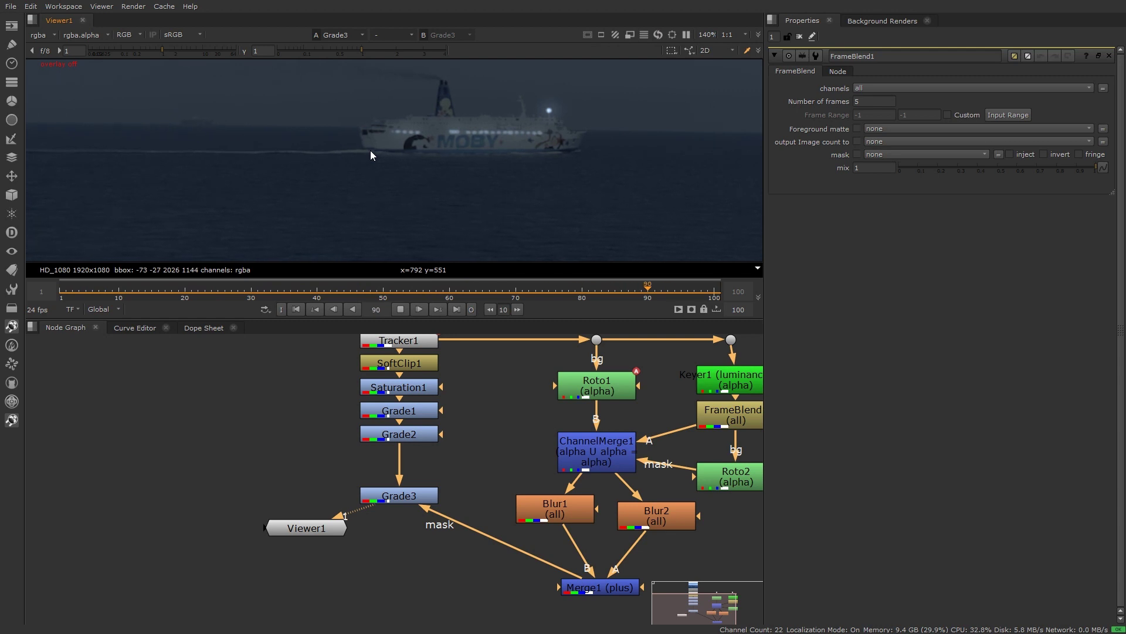
pyautogui.scroll(4, 481, 148)
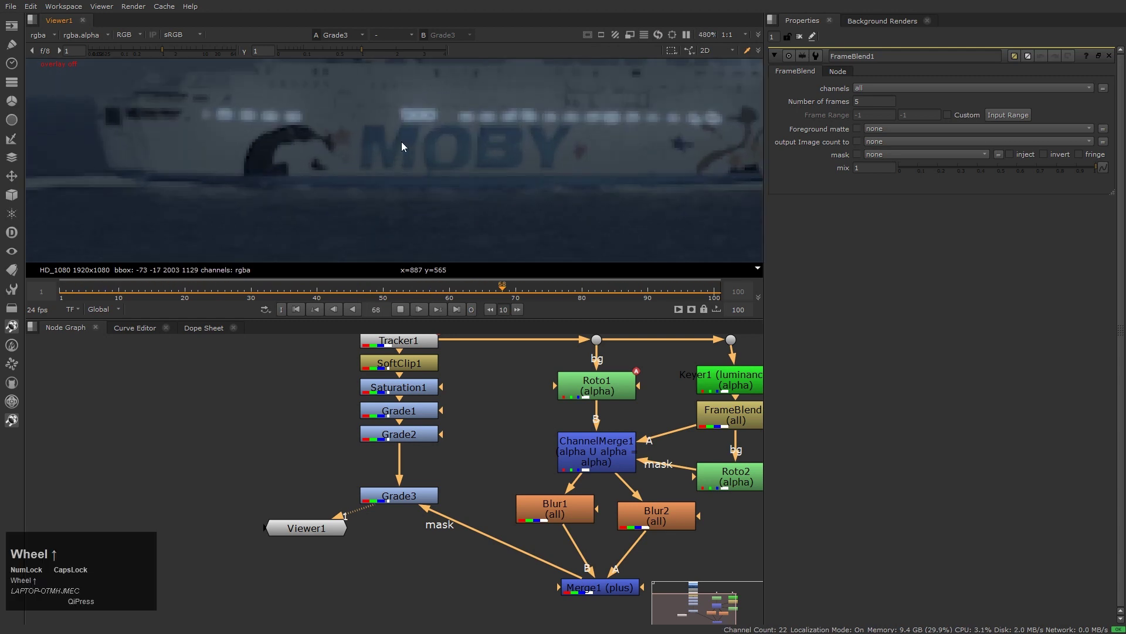
# Step: Insert a new Roto node directly after Roto1, above ChannelMerge1
pyautogui.middleClick(528, 499)
pyautogui.click(598, 529)
pyautogui.moveTo(599, 528); pyautogui.dragTo(566, 476, button='middle')
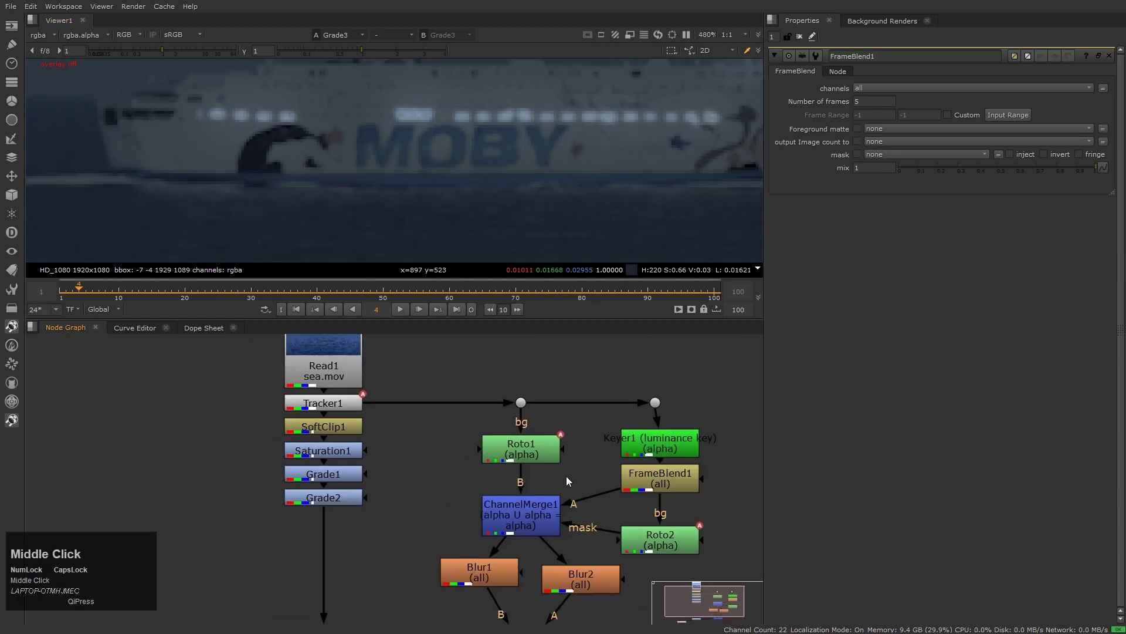
pyautogui.click(524, 456)
pyautogui.press('o')
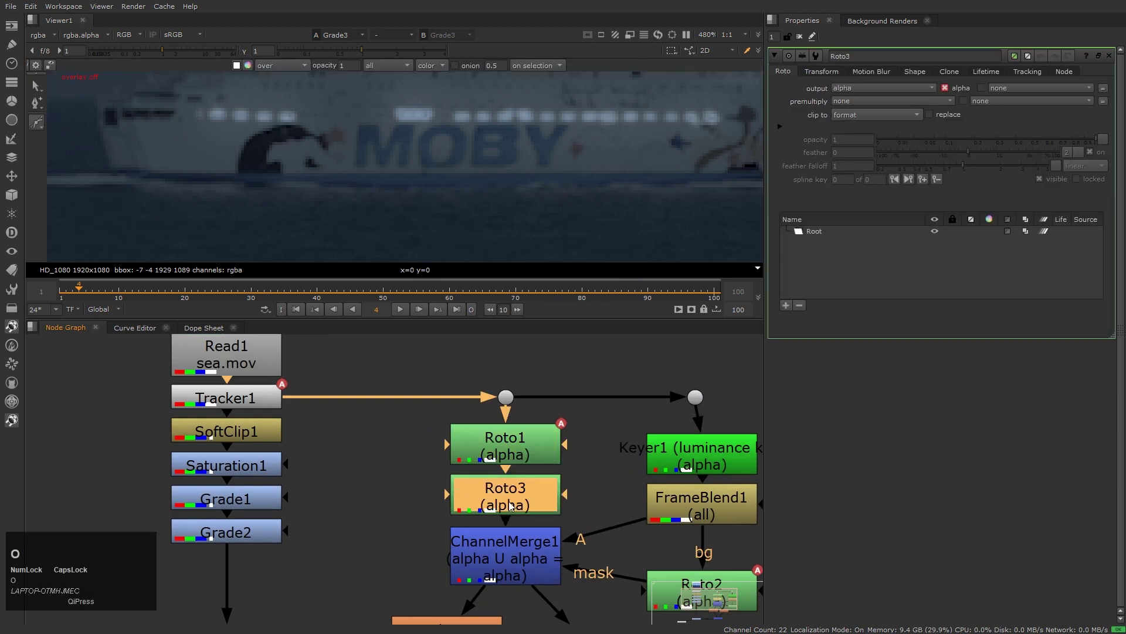
pyautogui.click(511, 506)
# Step: Draw a rectangle in Roto3 over the unlit window between the bow opening and the lit window row, and fine-tune its fit
pyautogui.moveTo(268, 153); pyautogui.dragTo(321, 181, button='middle')
pyautogui.press('q')
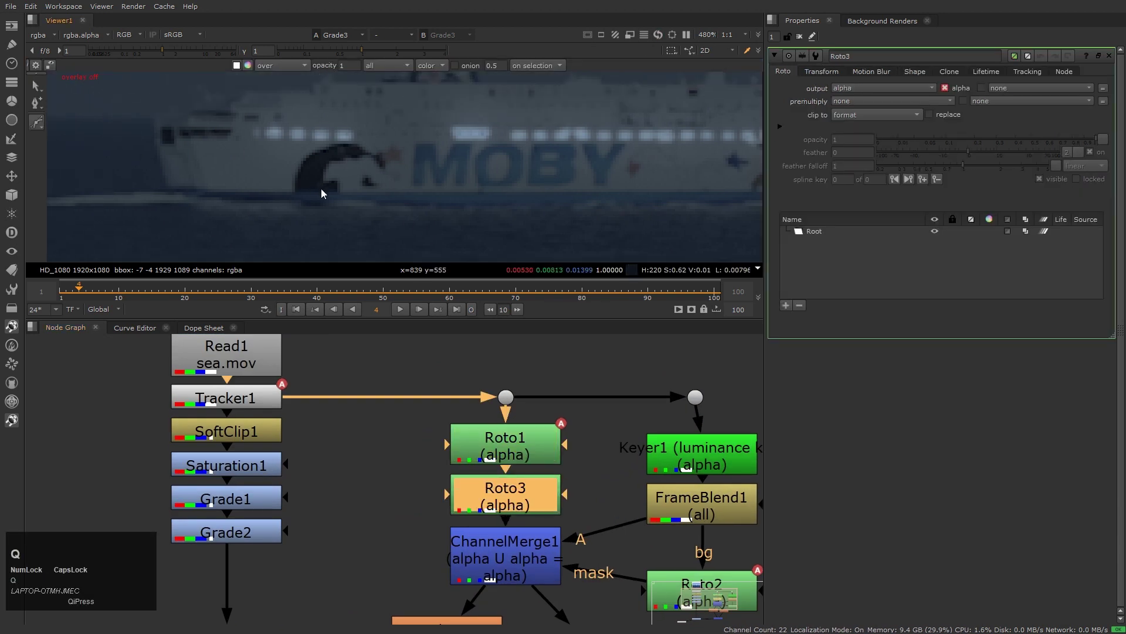
pyautogui.moveTo(37, 122); pyautogui.dragTo(95, 169)
pyautogui.scroll(3, 211, 129)
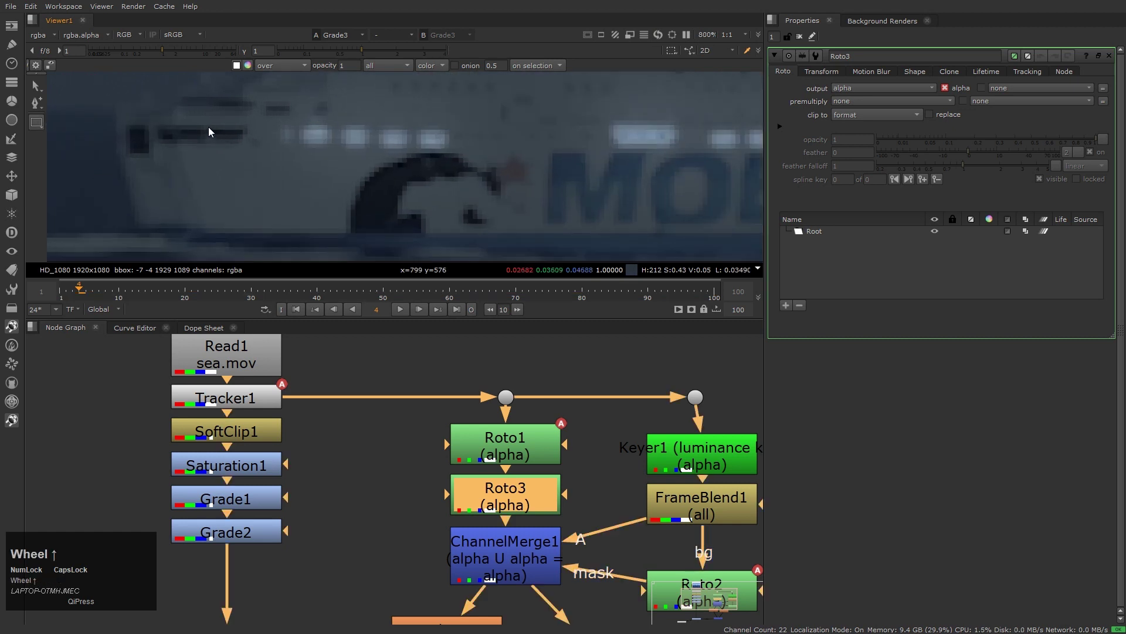
pyautogui.moveTo(209, 127); pyautogui.dragTo(246, 142)
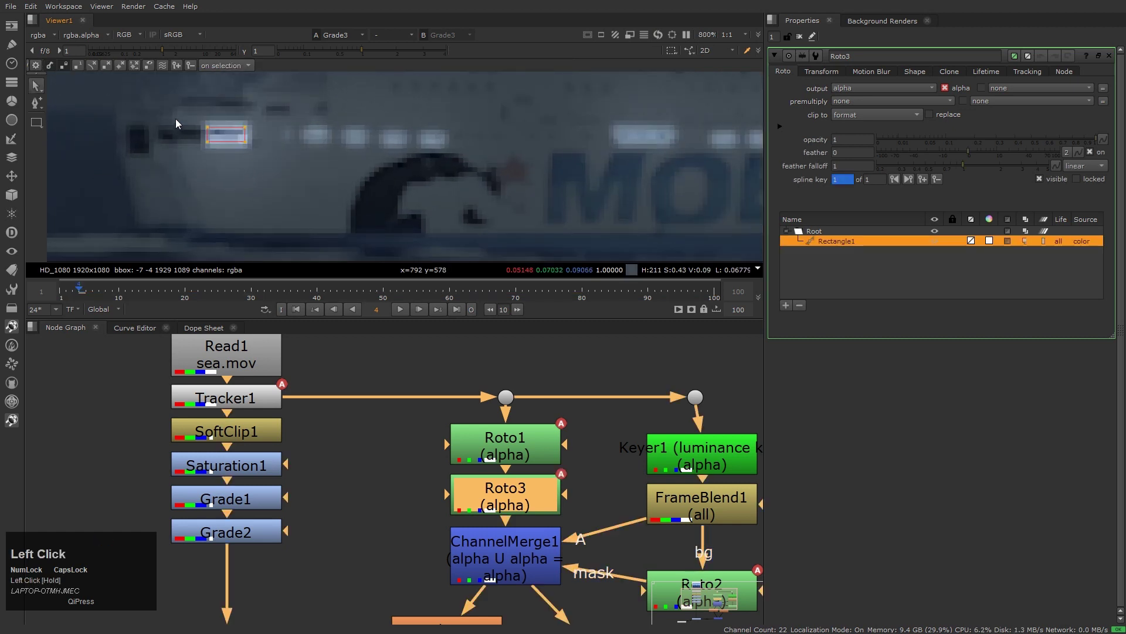
pyautogui.scroll(3, 255, 135)
pyautogui.moveTo(245, 119); pyautogui.dragTo(238, 129)
# Step: Add two smaller rectangles in Roto3 over the dark windows between the first rectangle and the bow opening
pyautogui.moveTo(202, 192); pyautogui.dragTo(281, 202, button='middle')
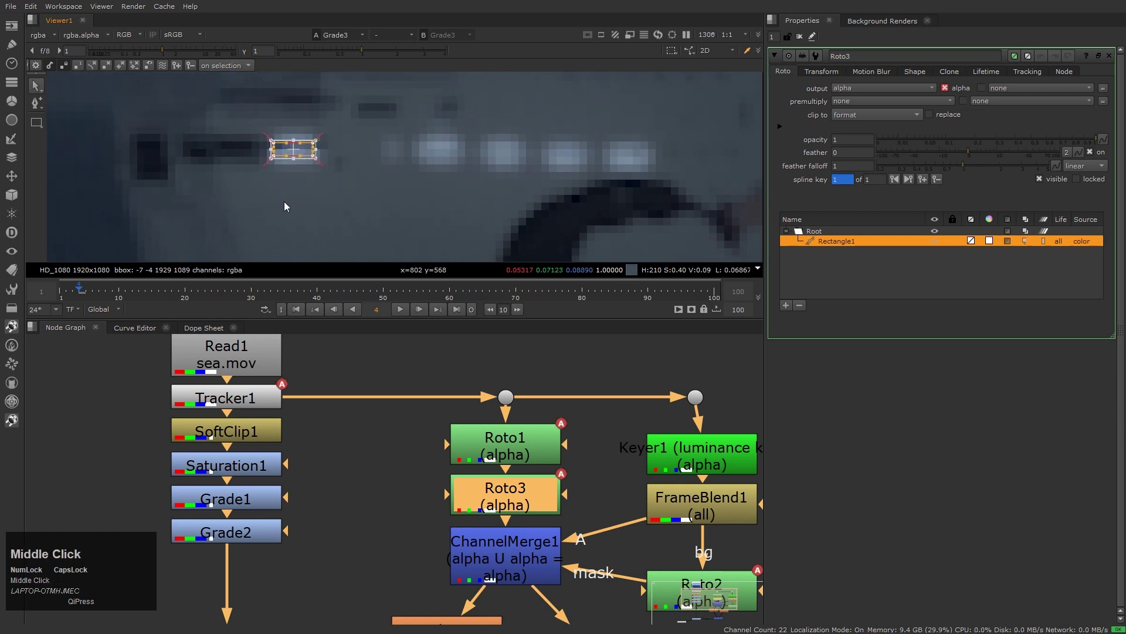
pyautogui.press('v')
pyautogui.moveTo(226, 145); pyautogui.dragTo(248, 153)
pyautogui.moveTo(203, 192); pyautogui.dragTo(259, 200, button='middle')
pyautogui.press('v')
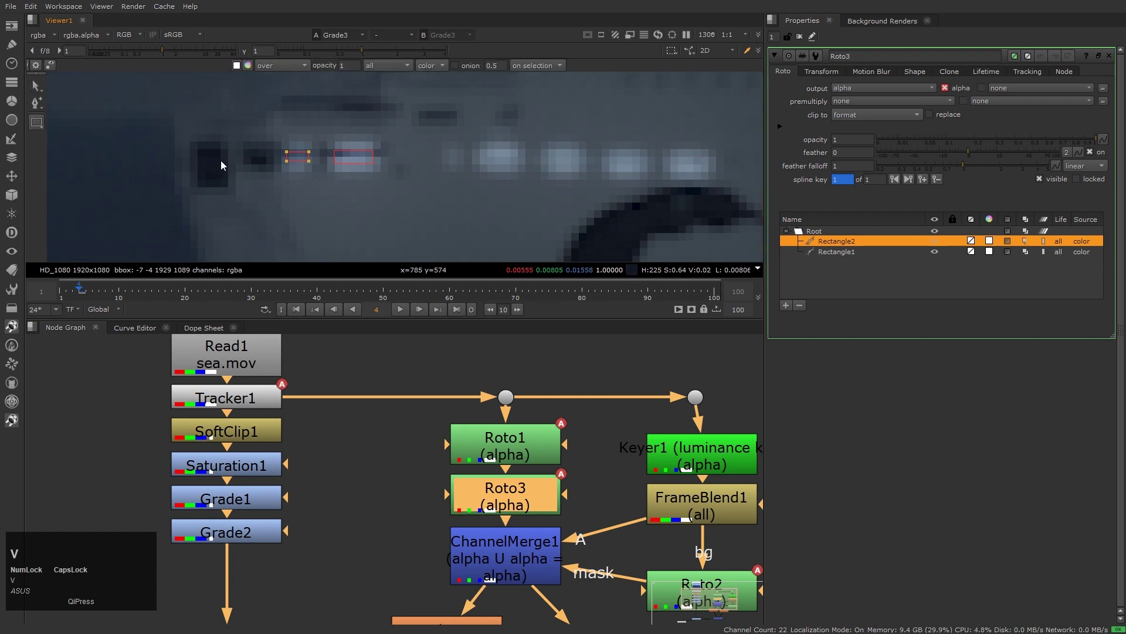
pyautogui.moveTo(249, 155); pyautogui.dragTo(263, 165)
pyautogui.scroll(-2, 307, 200)
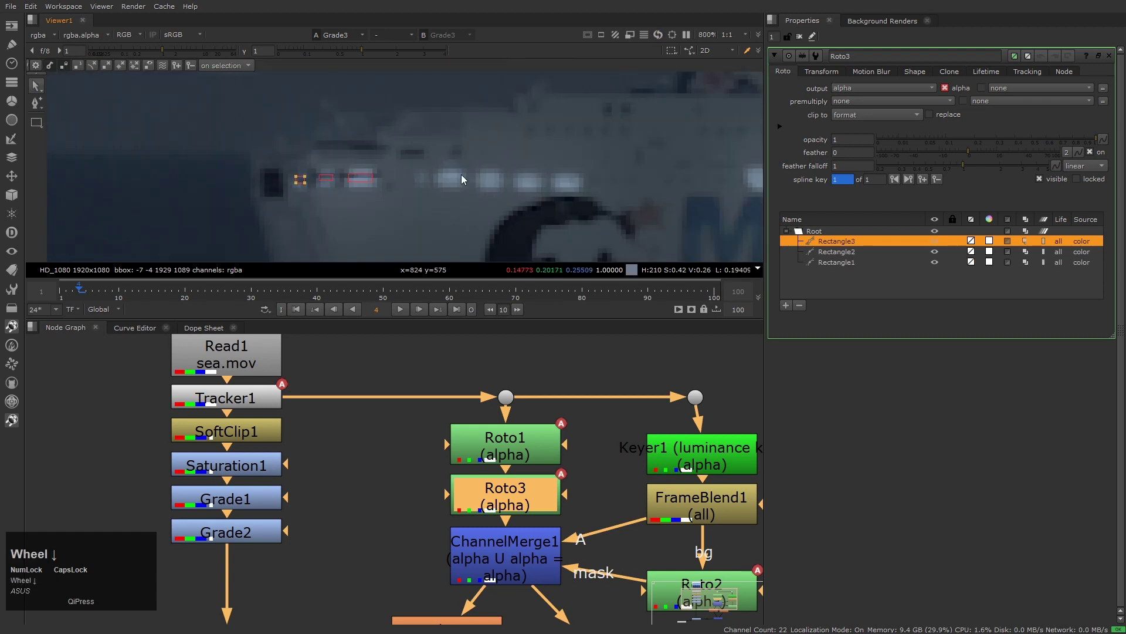
# Step: Draw two more rectangles in Roto3 over the upper-deck windows near the bow and check the lights with the overlay hidden
pyautogui.scroll(3, 464, 164)
pyautogui.moveTo(458, 143); pyautogui.dragTo(470, 152)
pyautogui.press('v')
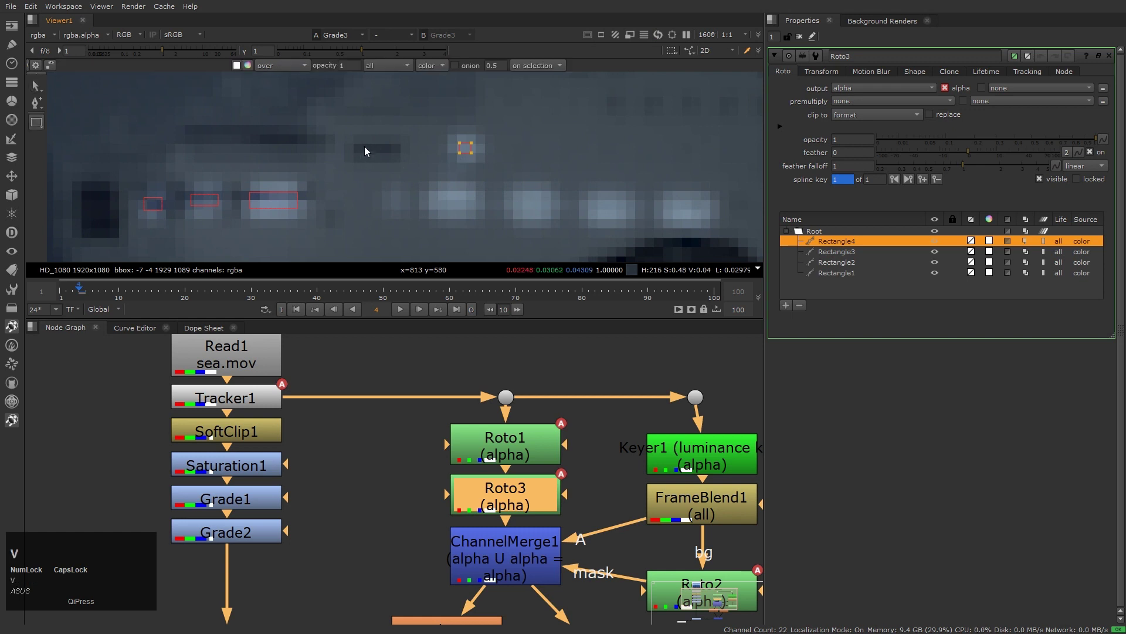
pyautogui.moveTo(364, 145); pyautogui.dragTo(392, 156)
pyautogui.scroll(-5, 624, 198)
pyautogui.press('q')
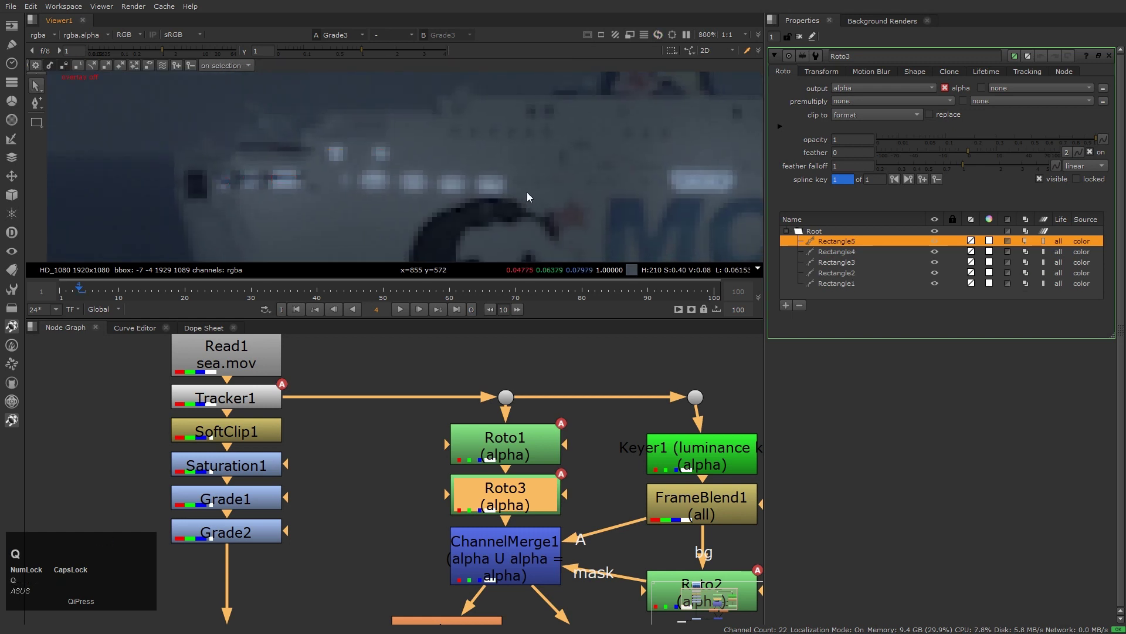
pyautogui.moveTo(527, 192); pyautogui.dragTo(413, 205, button='middle')
pyautogui.scroll(2, 445, 220)
# Step: Move FrameBlend1, Roto2, ChannelMerge1 and the nodes below them down to make room beneath Keyer1
pyautogui.click(712, 463)
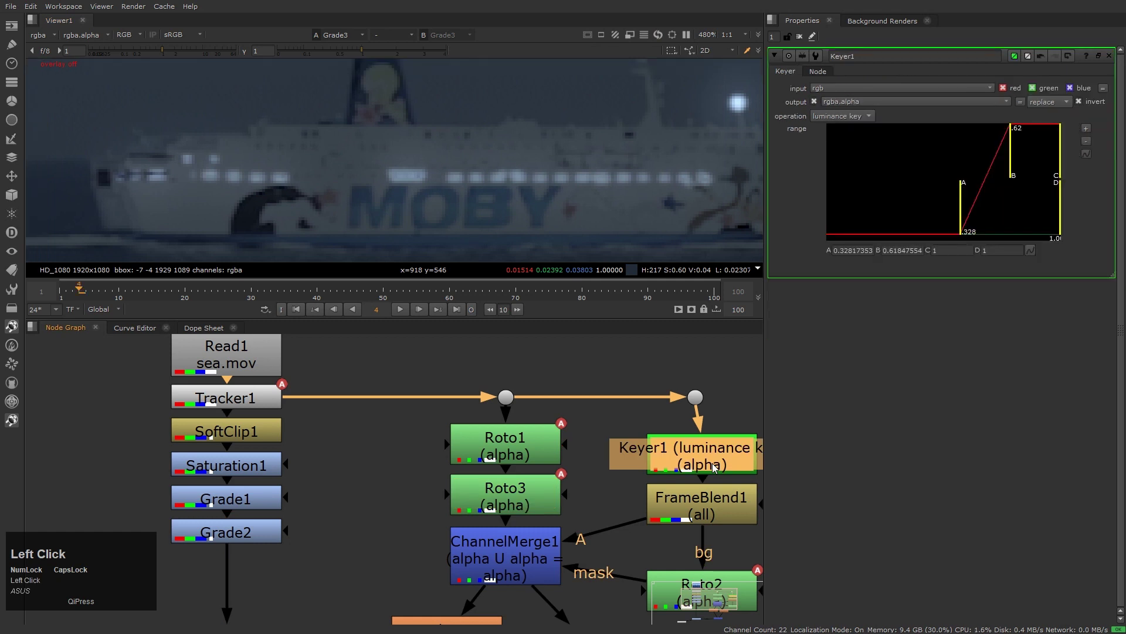
pyautogui.scroll(-3, 607, 199)
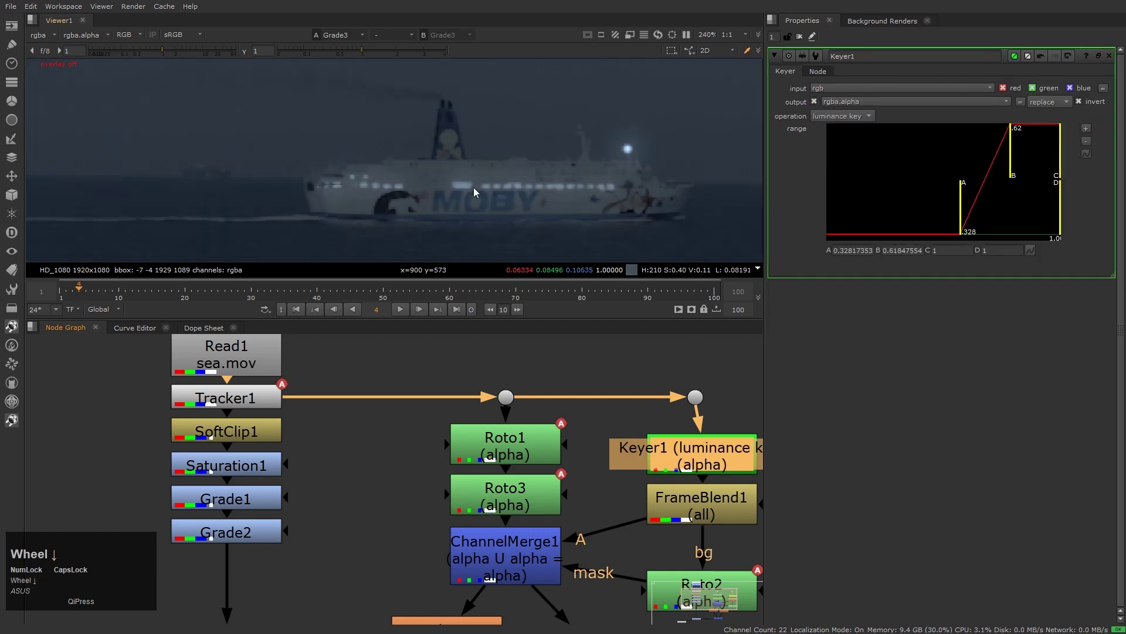
pyautogui.scroll(2, 474, 188)
pyautogui.scroll(-3, 503, 433)
pyautogui.moveTo(401, 384); pyautogui.dragTo(682, 520)
pyautogui.moveTo(610, 491)
pyautogui.mouseDown()
pyautogui.moveTo(609, 443)
pyautogui.moveTo(607, 490)
pyautogui.mouseUp()
# Step: Insert a Dilate node between Keyer1 and FrameBlend1 and limit it to the alpha channel
pyautogui.scroll(2, 593, 418)
pyautogui.click(593, 417)
pyautogui.press('Tab')
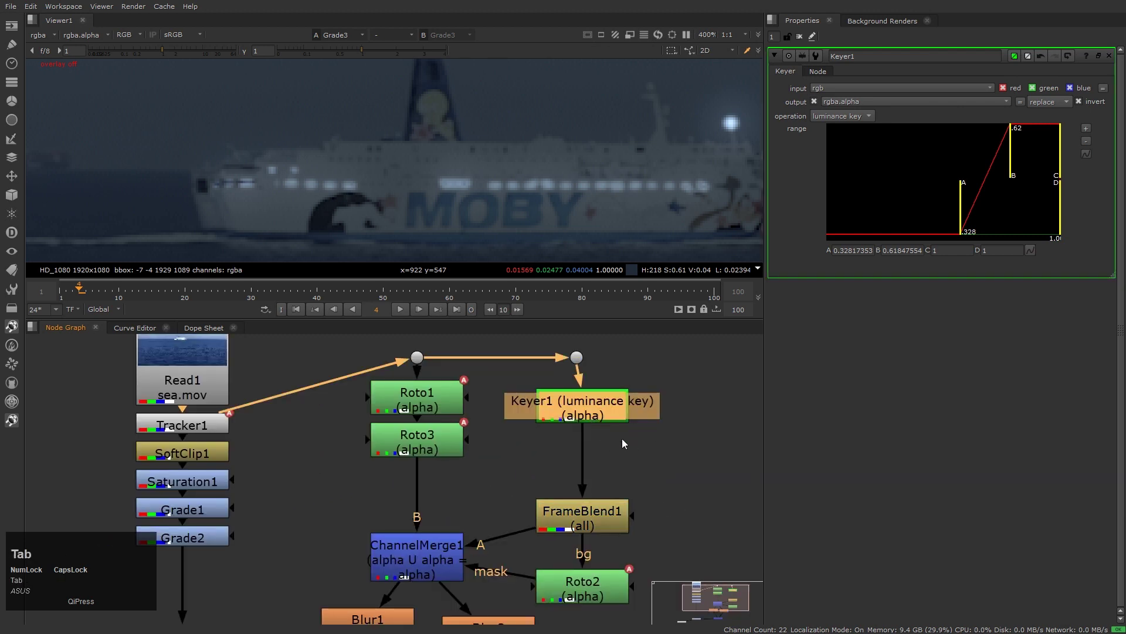
pyautogui.write('ERO')
pyautogui.press('Return')
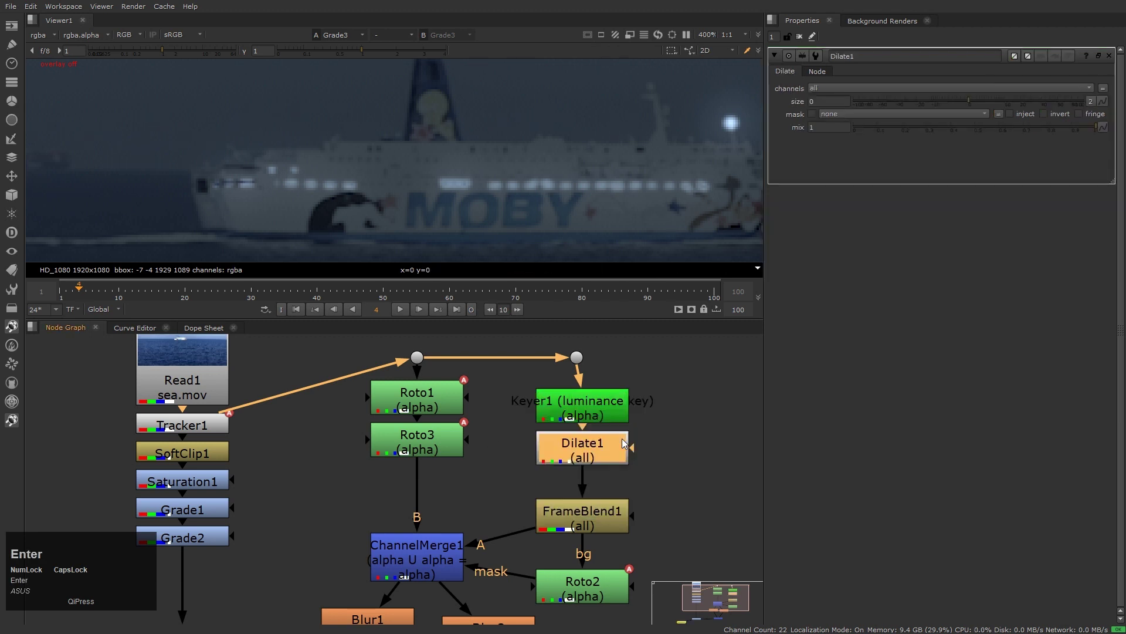
pyautogui.click(862, 88)
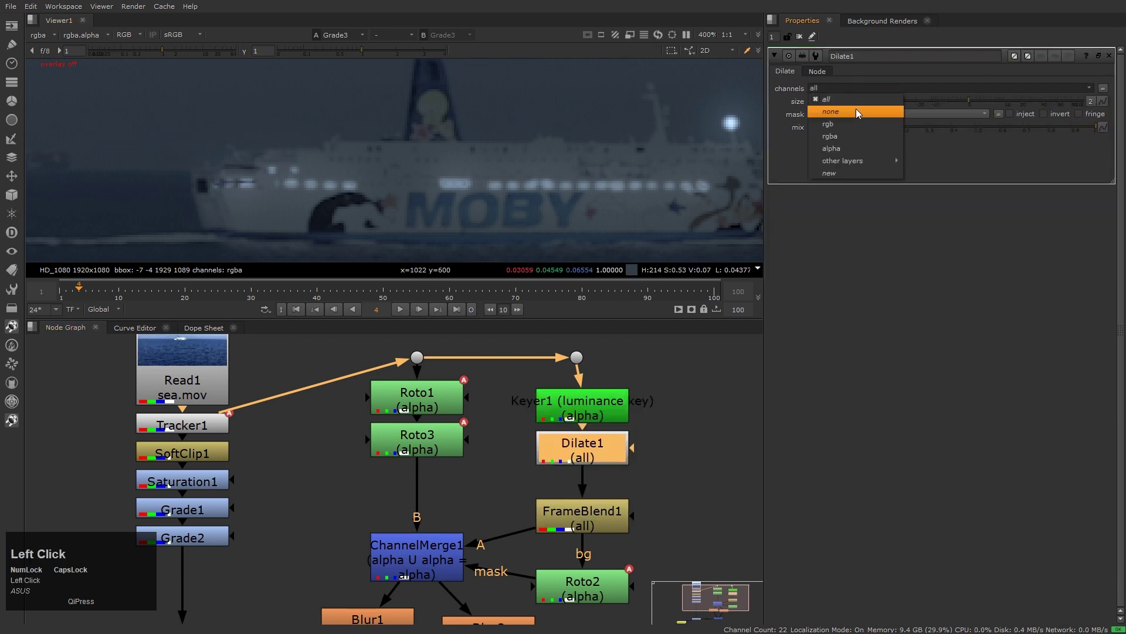
pyautogui.click(845, 148)
# Step: Try small size changes on Dilate1 to erode the window key
pyautogui.click(826, 101)
pyautogui.press('Down')
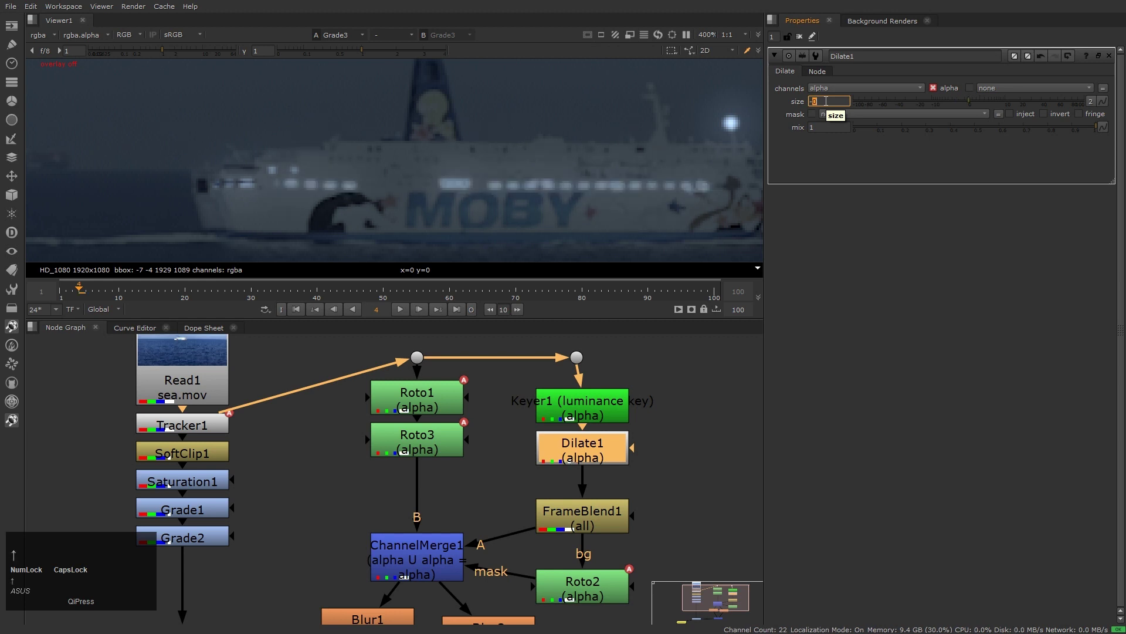
pyautogui.press('Up')
pyautogui.click(621, 413)
pyautogui.scroll(2, 613, 412)
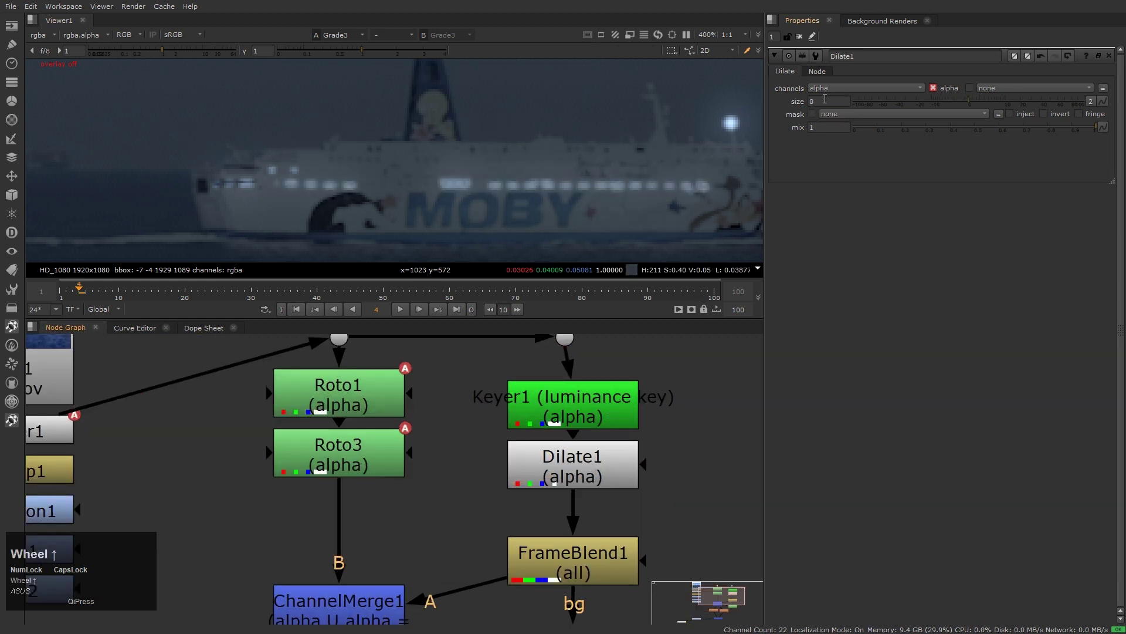
pyautogui.click(825, 99)
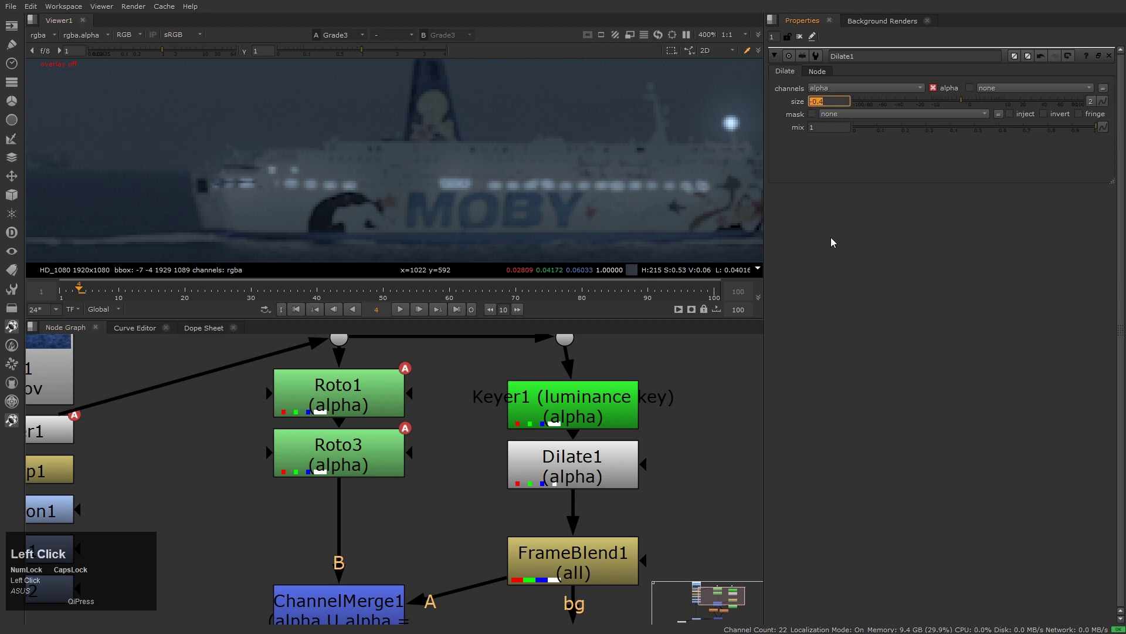
# Step: Move the dot and Keyer1 up, and insert a Reformat node between Keyer1 and Dilate1
pyautogui.moveTo(701, 455); pyautogui.dragTo(717, 535, button='middle')
pyautogui.moveTo(587, 421); pyautogui.dragTo(597, 403)
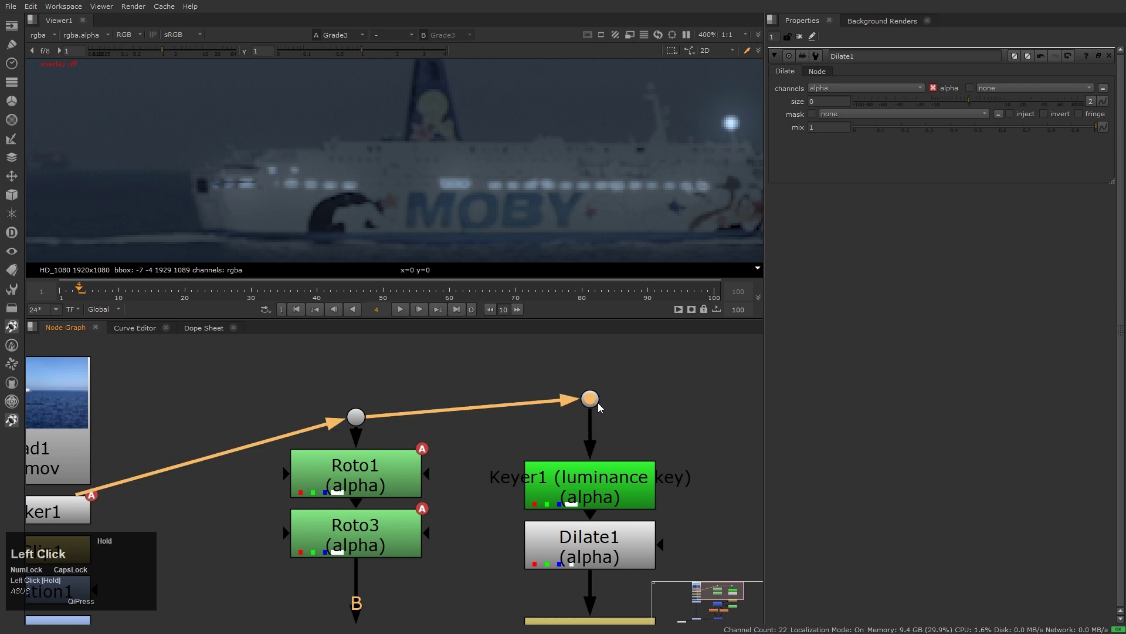
pyautogui.moveTo(600, 484); pyautogui.dragTo(613, 440)
pyautogui.press('Tab')
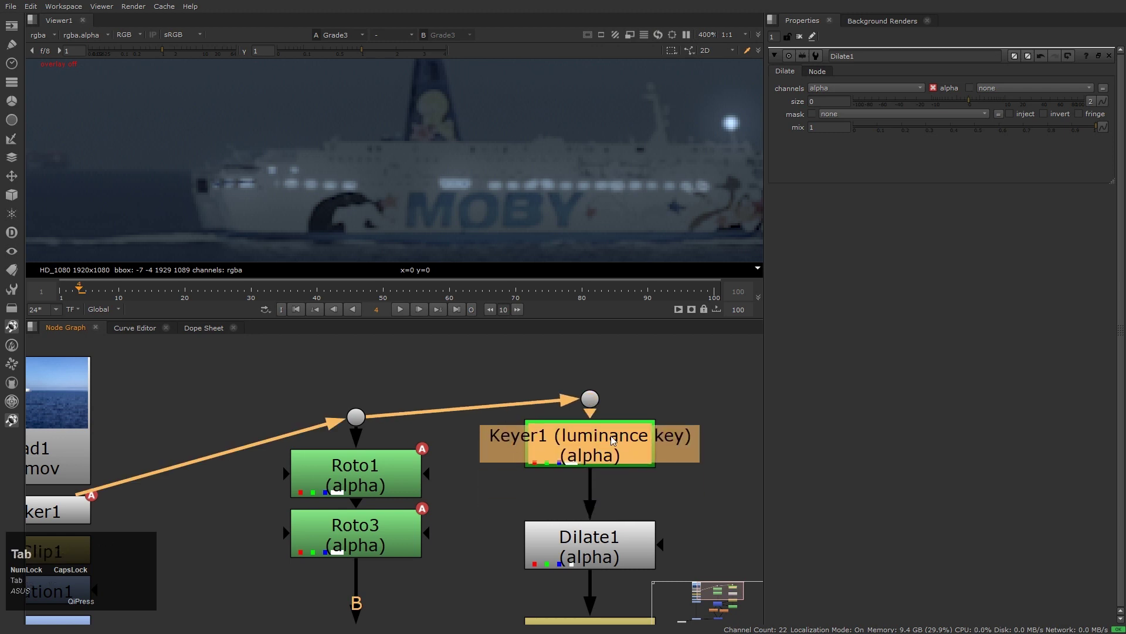
pyautogui.write('reformat')
pyautogui.press('Return')
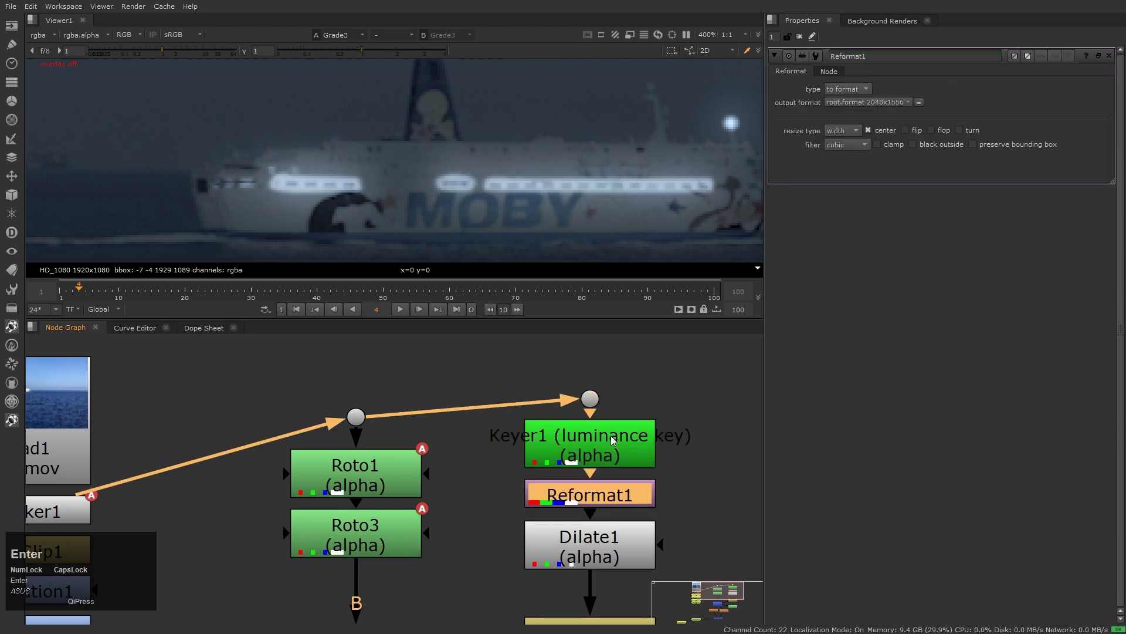
# Step: Set Reformat1's type to scale with a scale of 2
pyautogui.click(863, 90)
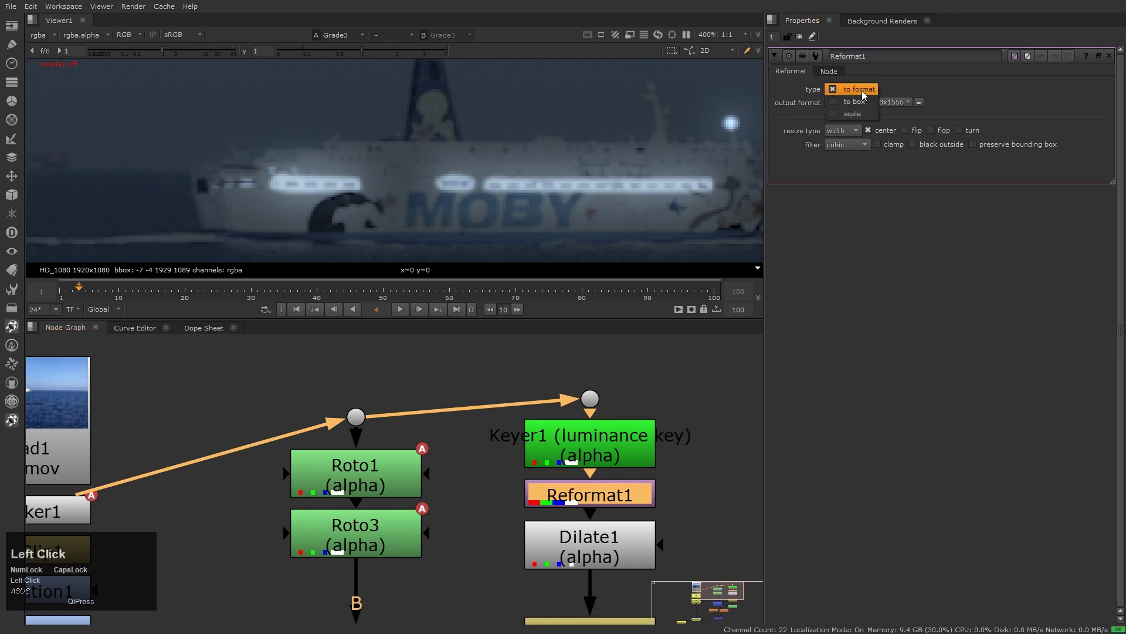
pyautogui.click(863, 116)
pyautogui.click(825, 106)
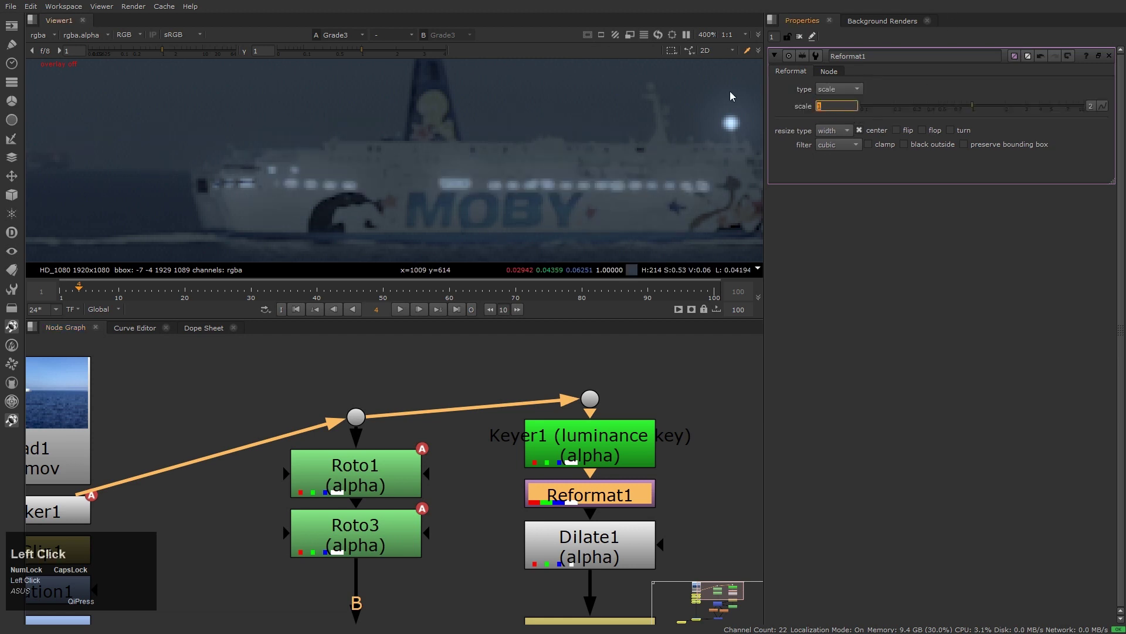
pyautogui.write('2')
pyautogui.press('Return')
# Step: View Reformat1's output zoomed out to the whole frame, with the viewer overlay shown
pyautogui.click(650, 474)
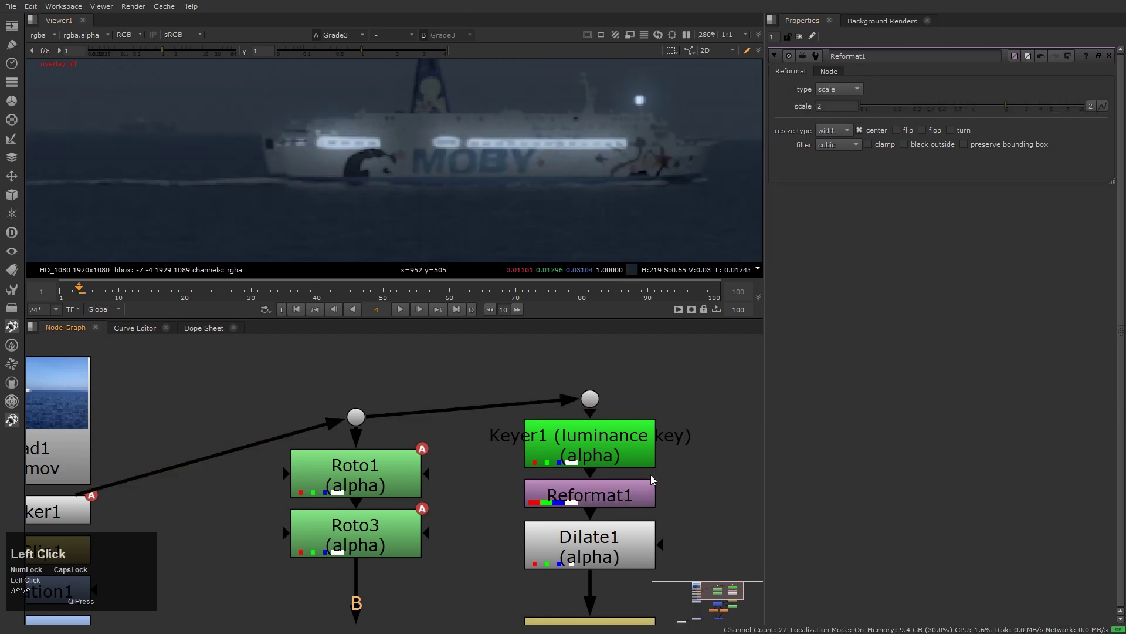
pyautogui.click(605, 498)
pyautogui.press('1')
pyautogui.scroll(-3, 494, 145)
pyautogui.click(529, 187)
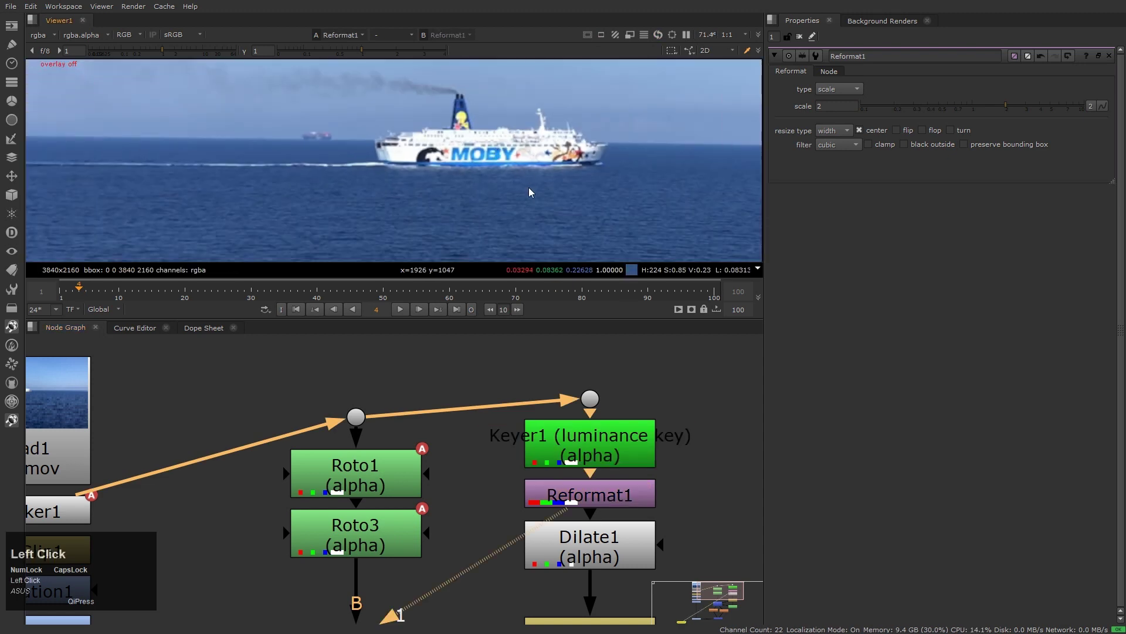
pyautogui.scroll(-4, 537, 186)
pyautogui.press('q')
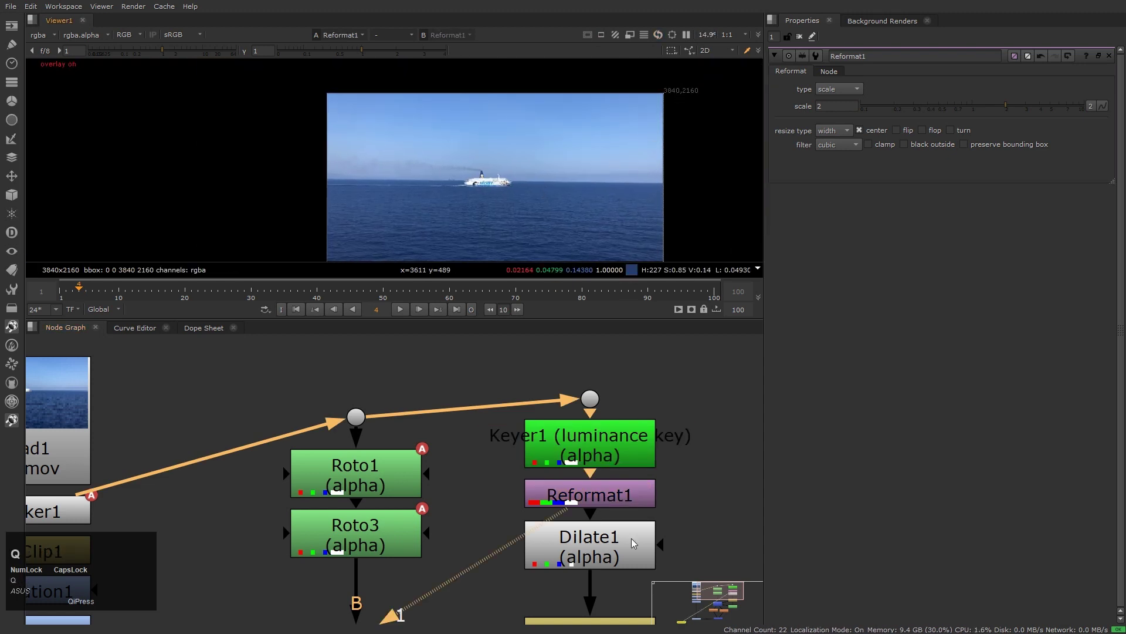
# Step: Compare the frame's format with Reformat1 disabled and enabled, and inspect the ship at the scaled resolution
pyautogui.click(610, 494)
pyautogui.press('d')
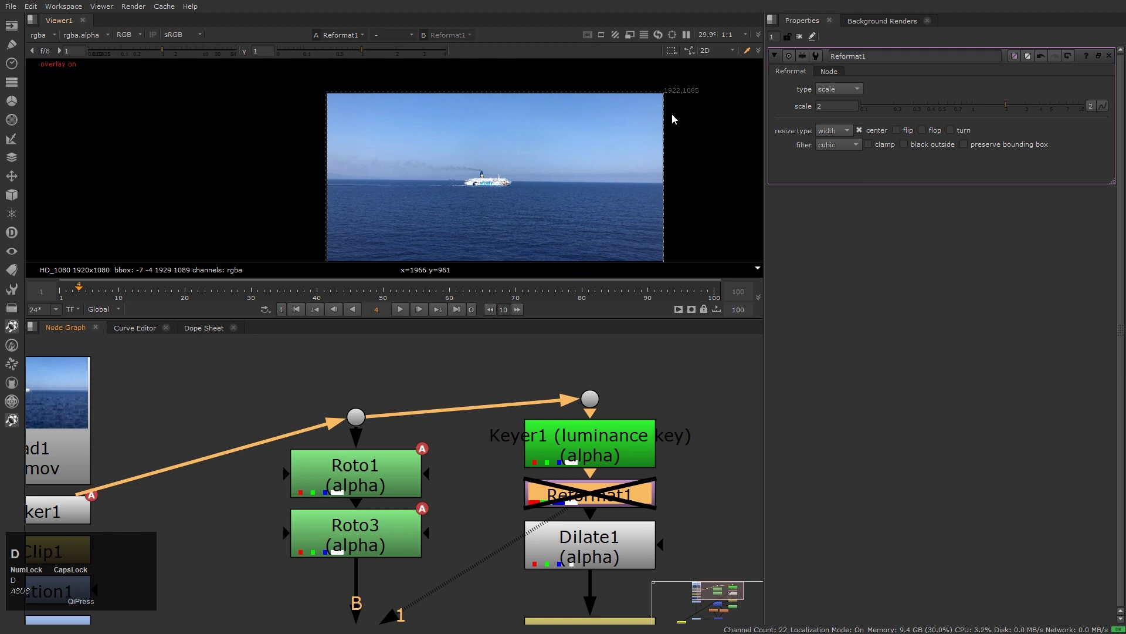
pyautogui.press('d')
pyautogui.click(601, 488)
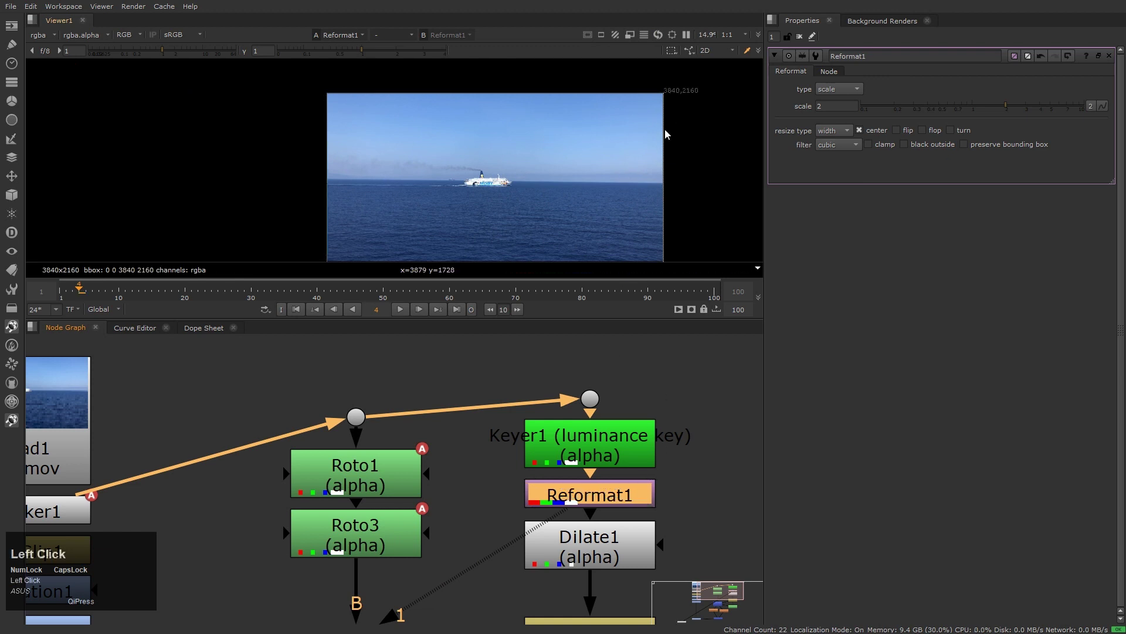
pyautogui.middleClick(546, 200)
pyautogui.scroll(2, 474, 142)
pyautogui.middleClick(613, 191)
pyautogui.press('h')
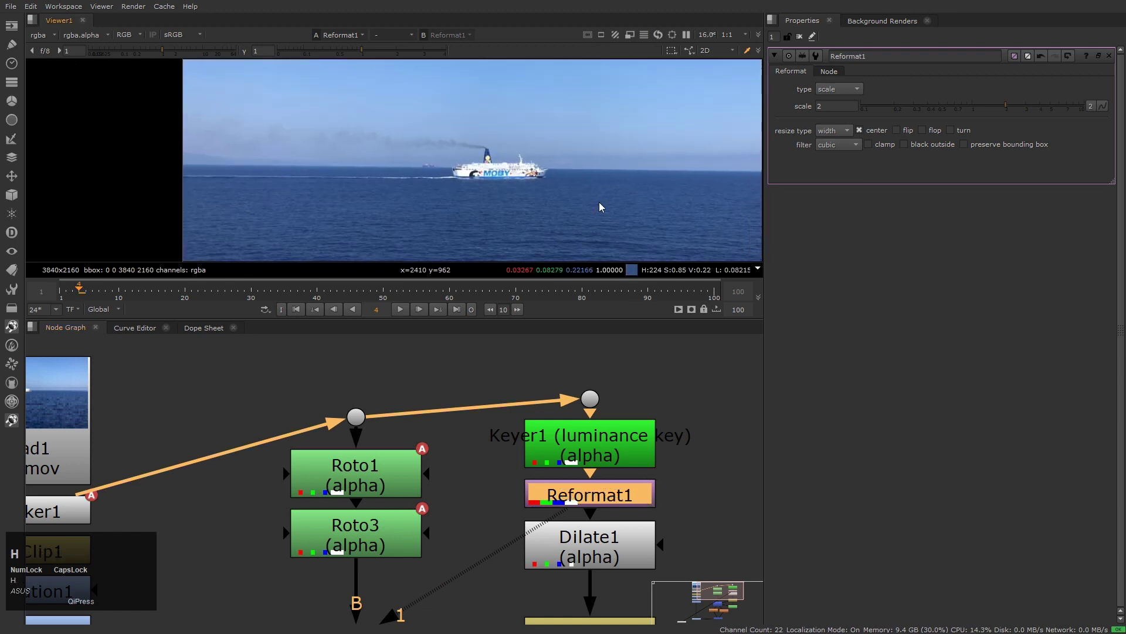
# Step: Move FrameBlend1 down and paste a copy of Reformat1 directly after Dilate1
pyautogui.click(700, 498)
pyautogui.moveTo(701, 498); pyautogui.dragTo(684, 389, button='middle')
pyautogui.click(587, 437)
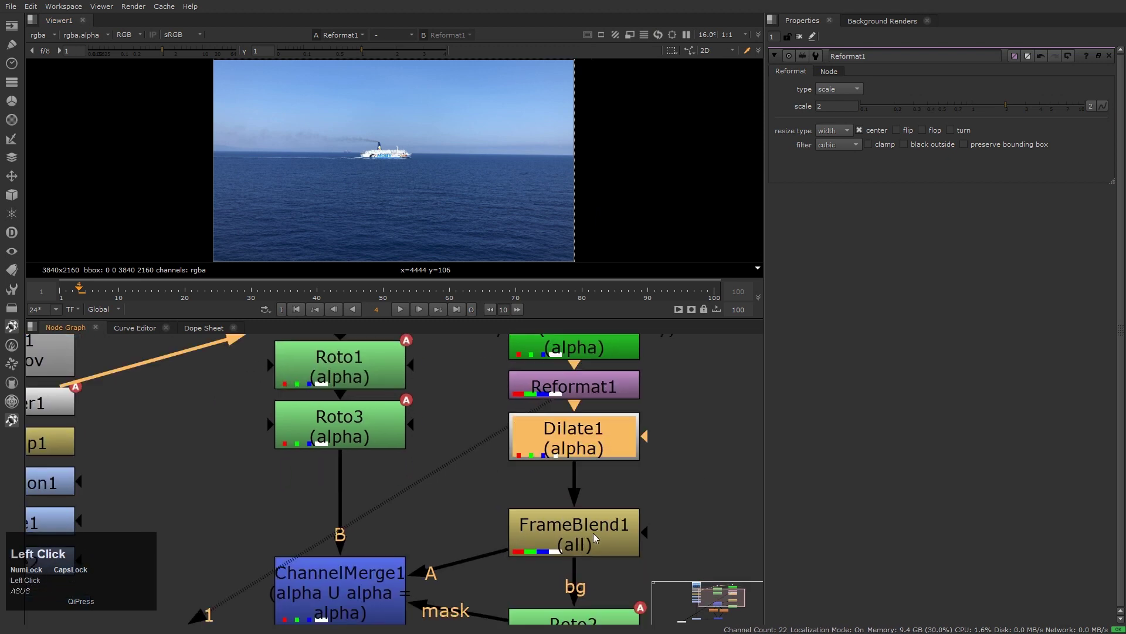
pyautogui.moveTo(593, 533); pyautogui.dragTo(591, 565)
pyautogui.click(588, 392)
pyautogui.hotkey('ctrl', 'c')
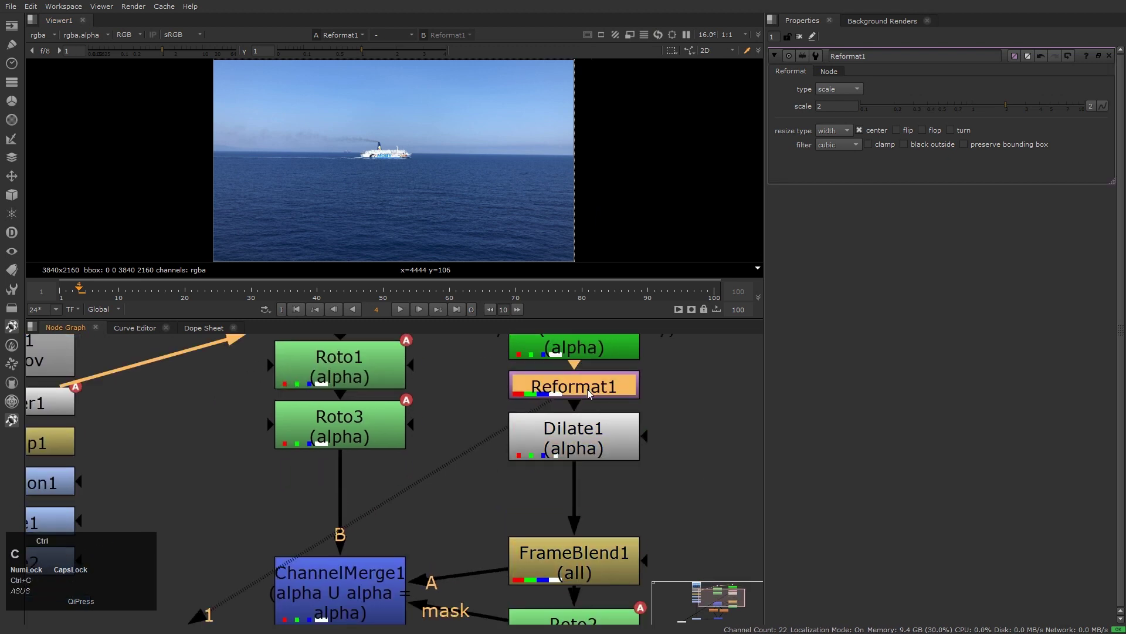
pyautogui.click(588, 453)
pyautogui.hotkey('ctrl', 'v')
# Step: Open Reformat1 and Reformat2 in separate floating properties windows and link Reformat2's scale to Reformat1's scale
pyautogui.doubleClick(585, 487)
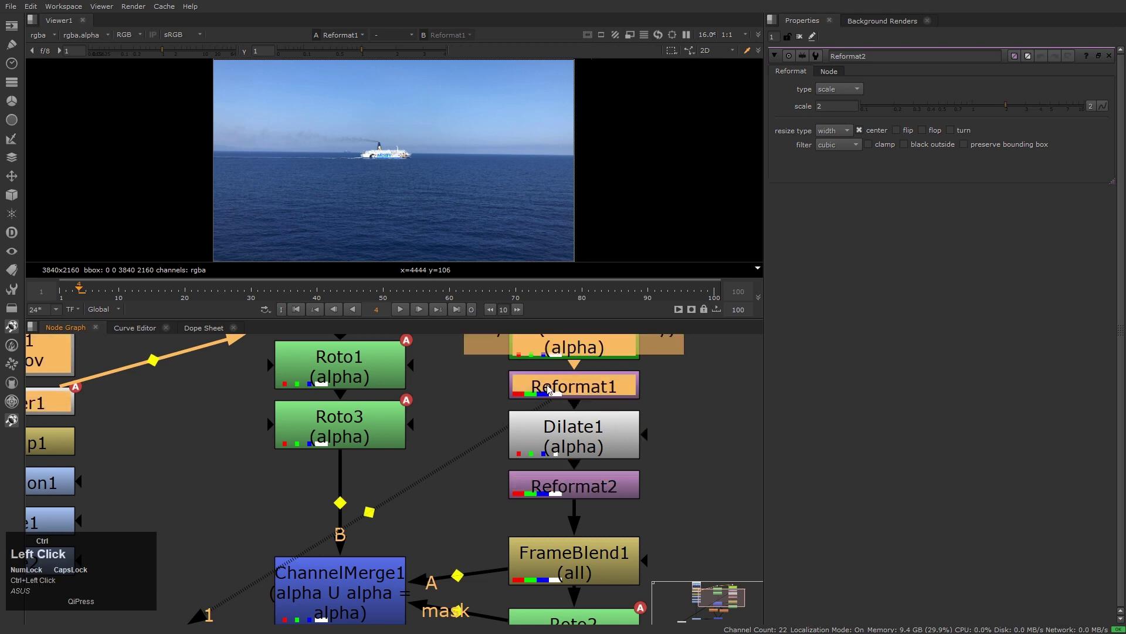
pyautogui.keyDown('ctrl'); pyautogui.doubleClick(549, 390); pyautogui.keyUp('ctrl')
pyautogui.keyDown('ctrl'); pyautogui.doubleClick(576, 491); pyautogui.keyUp('ctrl')
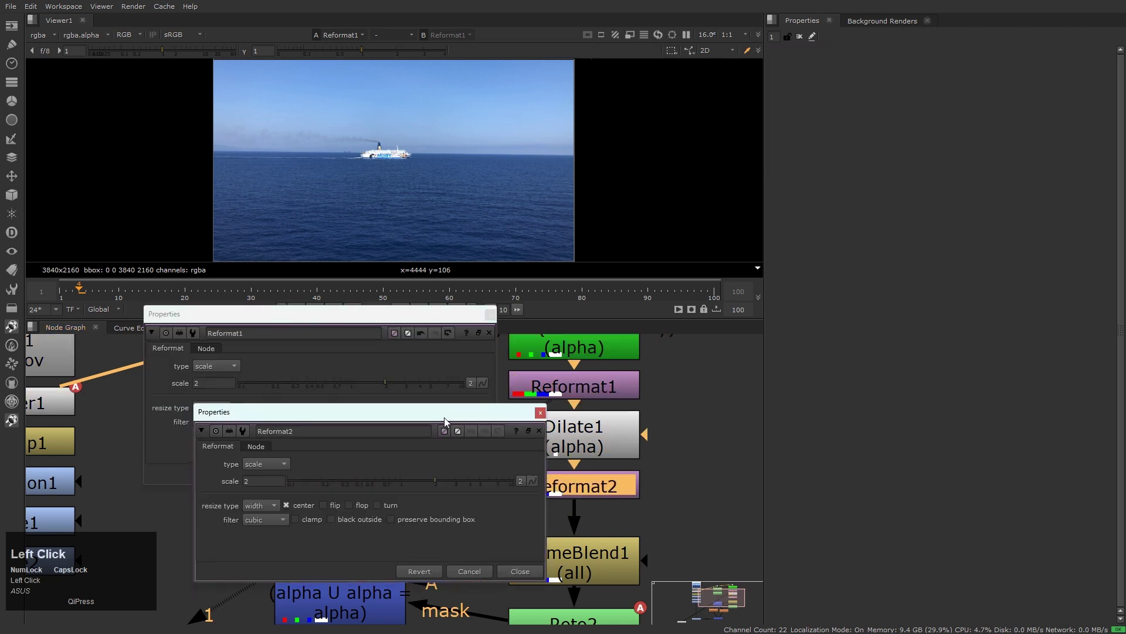
pyautogui.moveTo(405, 418); pyautogui.dragTo(843, 310)
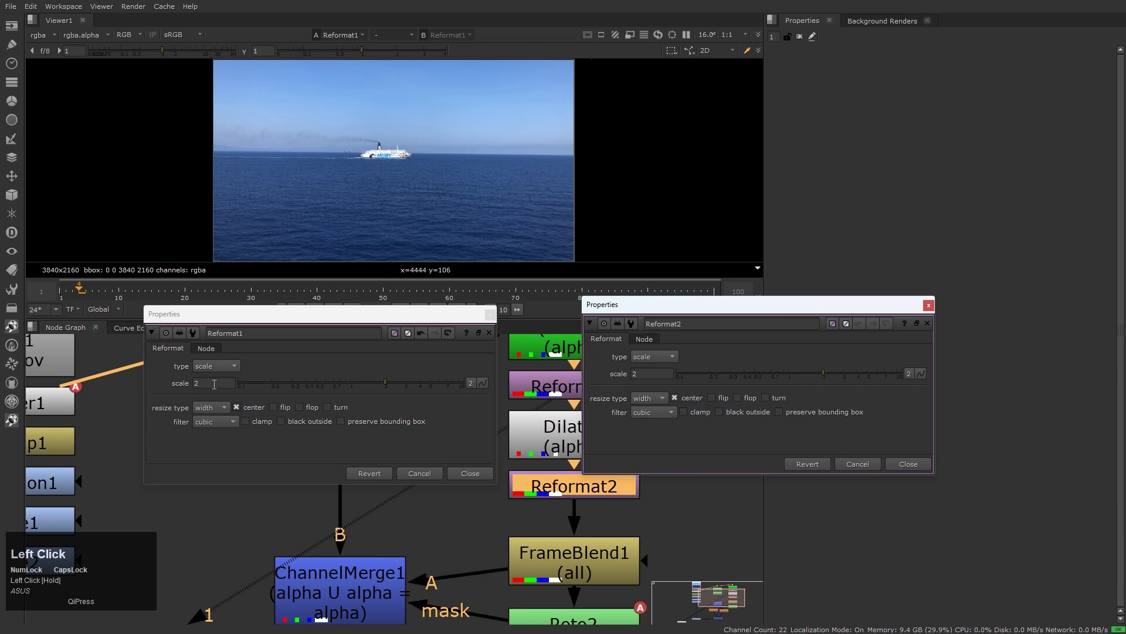
pyautogui.press('ctrl')
pyautogui.keyDown('ctrl'); pyautogui.click(211, 383); pyautogui.keyUp('ctrl')
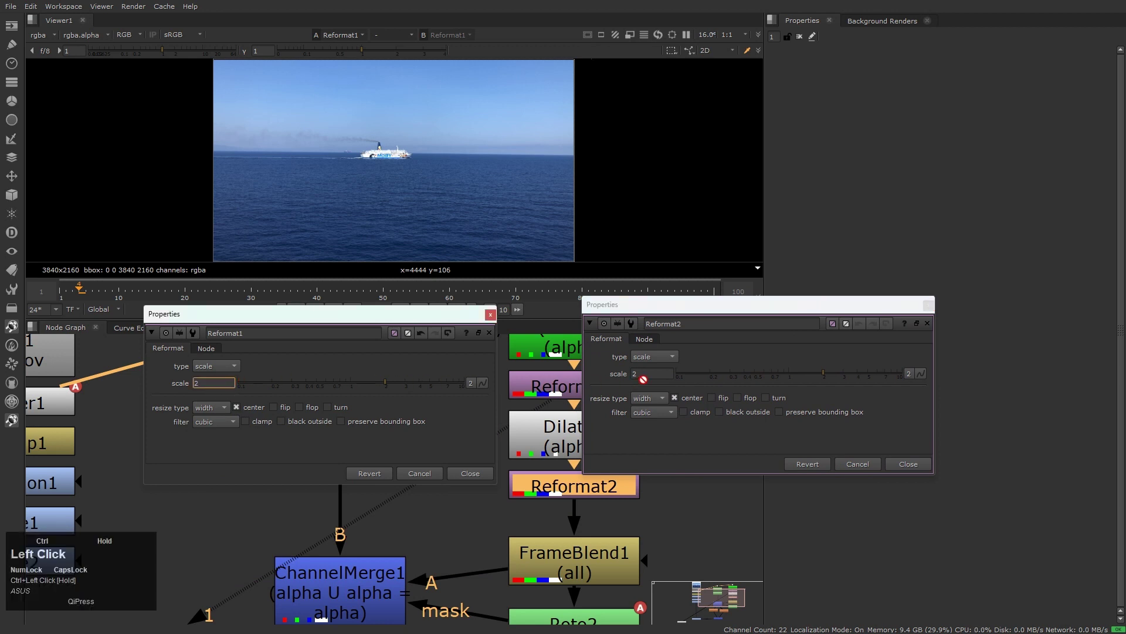
pyautogui.keyDown('ctrl'); pyautogui.moveTo(652, 379); pyautogui.dragTo(652, 374); pyautogui.keyUp('ctrl')
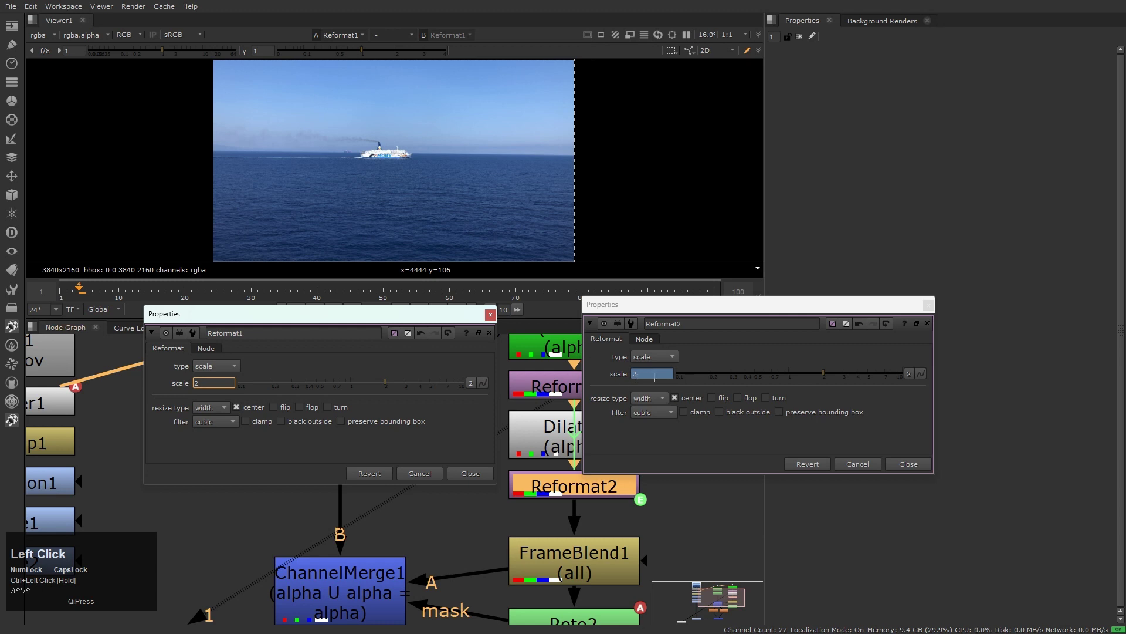
# Step: Change the expression on Reformat2's scale to 1/parent.Reformat1.scale
pyautogui.rightClick(652, 375)
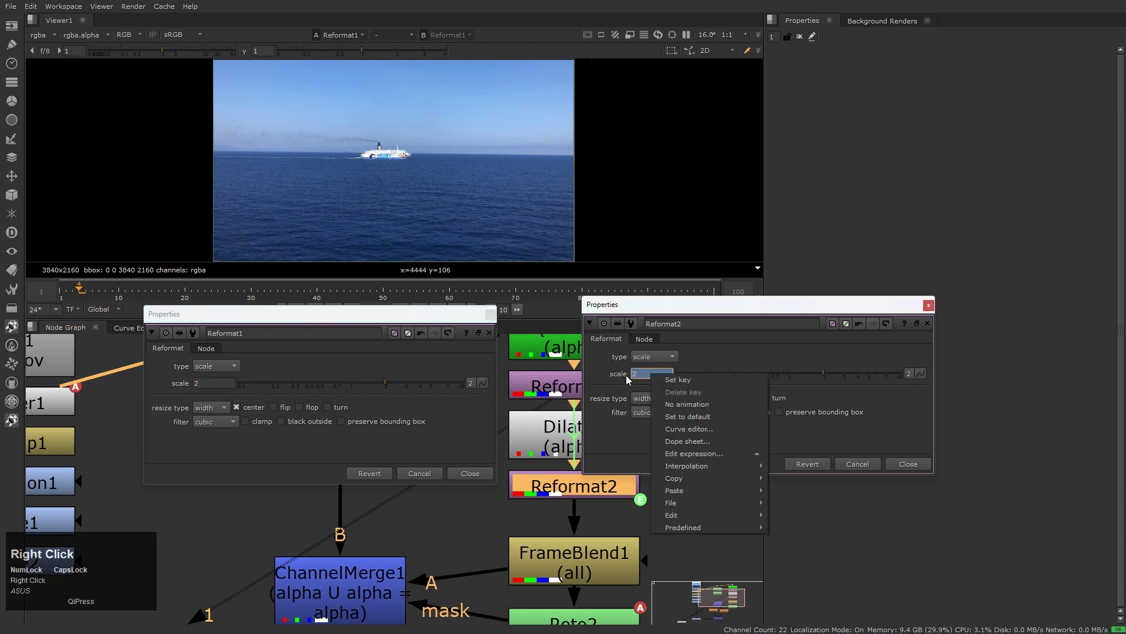
pyautogui.click(707, 455)
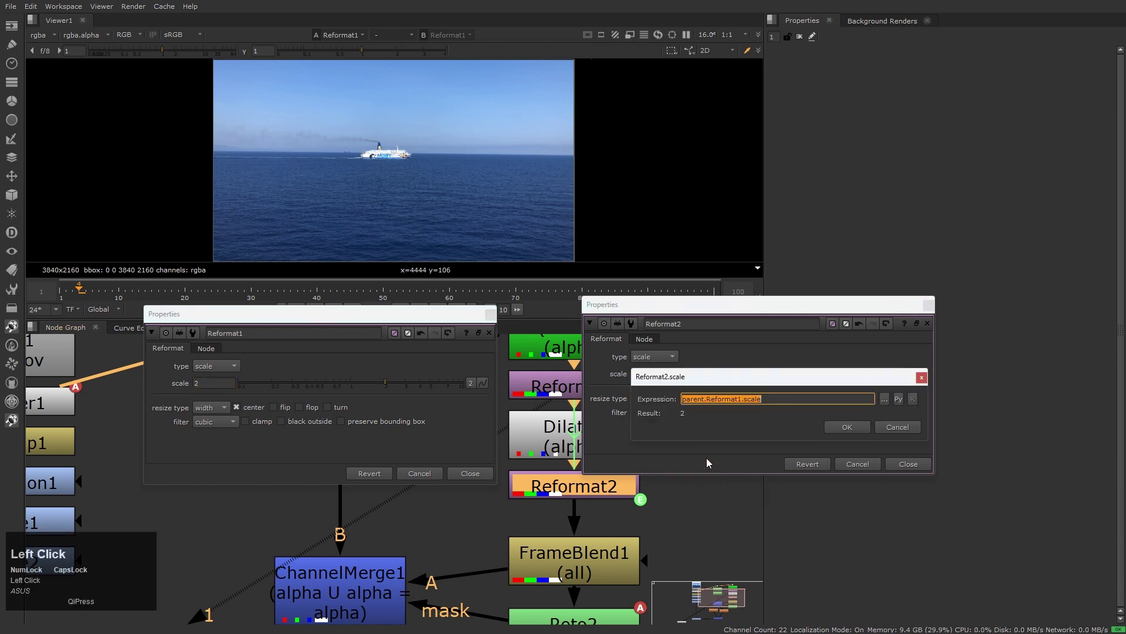
pyautogui.click(682, 401)
pyautogui.write('1/')
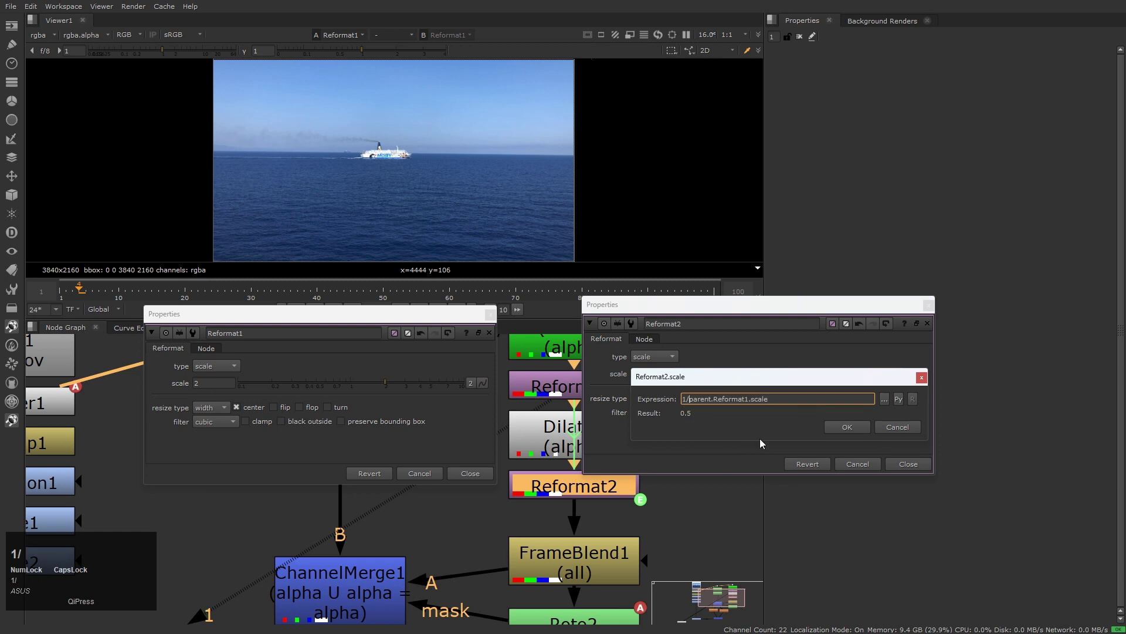
pyautogui.click(847, 427)
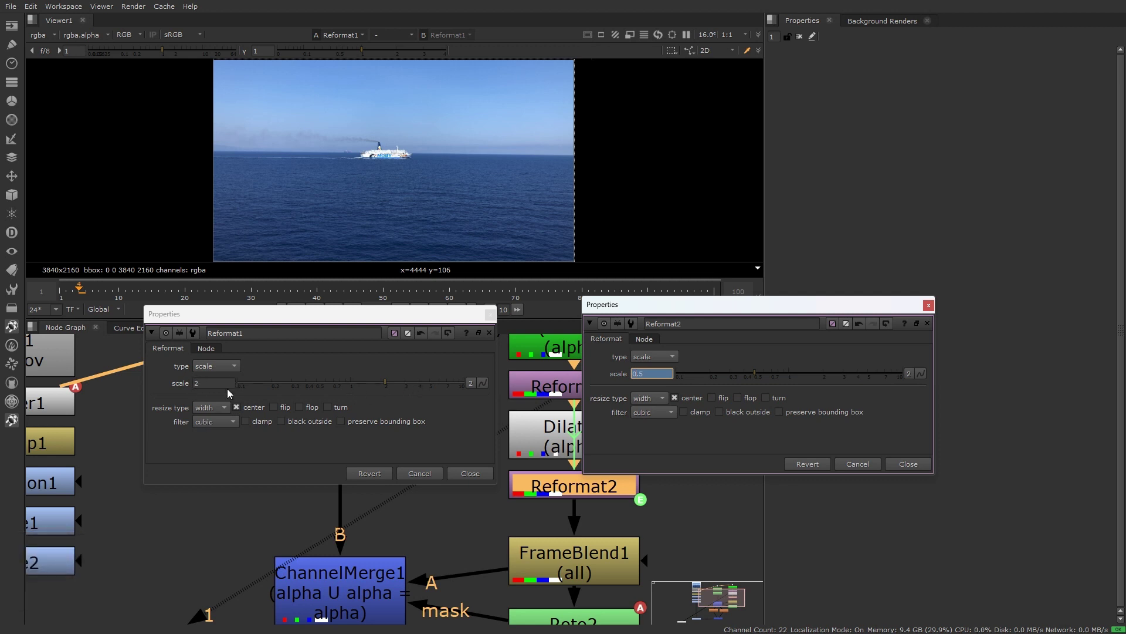
# Step: Set Reformat1's scale to 4 and close the properties windows of both Reformat nodes
pyautogui.moveTo(388, 388); pyautogui.dragTo(420, 383)
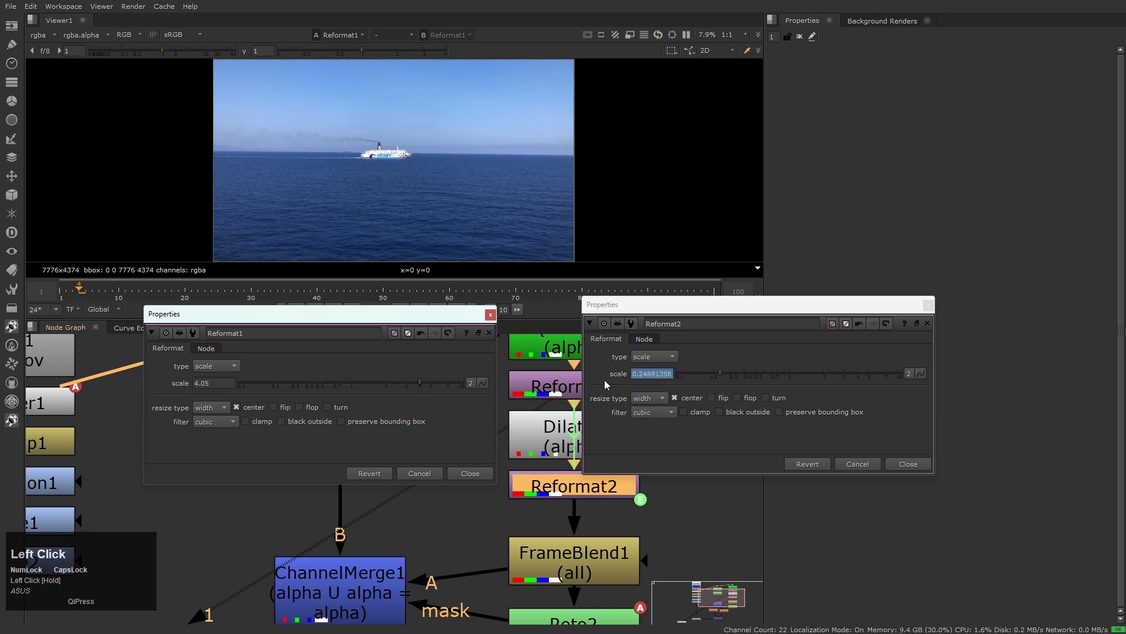
pyautogui.doubleClick(233, 382)
pyautogui.write('4')
pyautogui.press('Return')
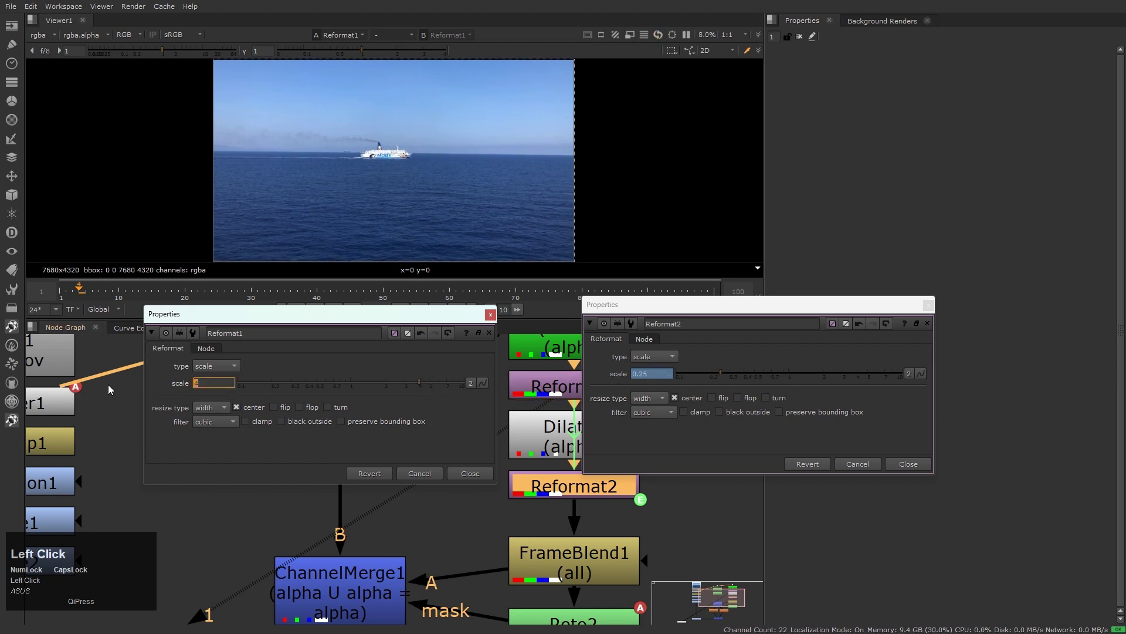
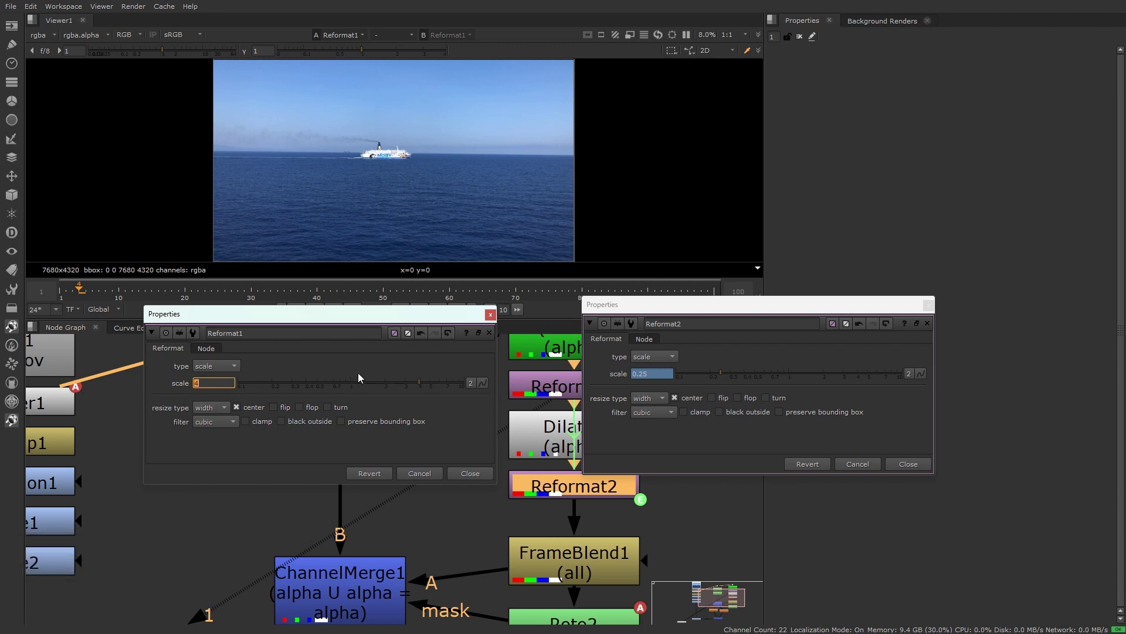
pyautogui.click(908, 464)
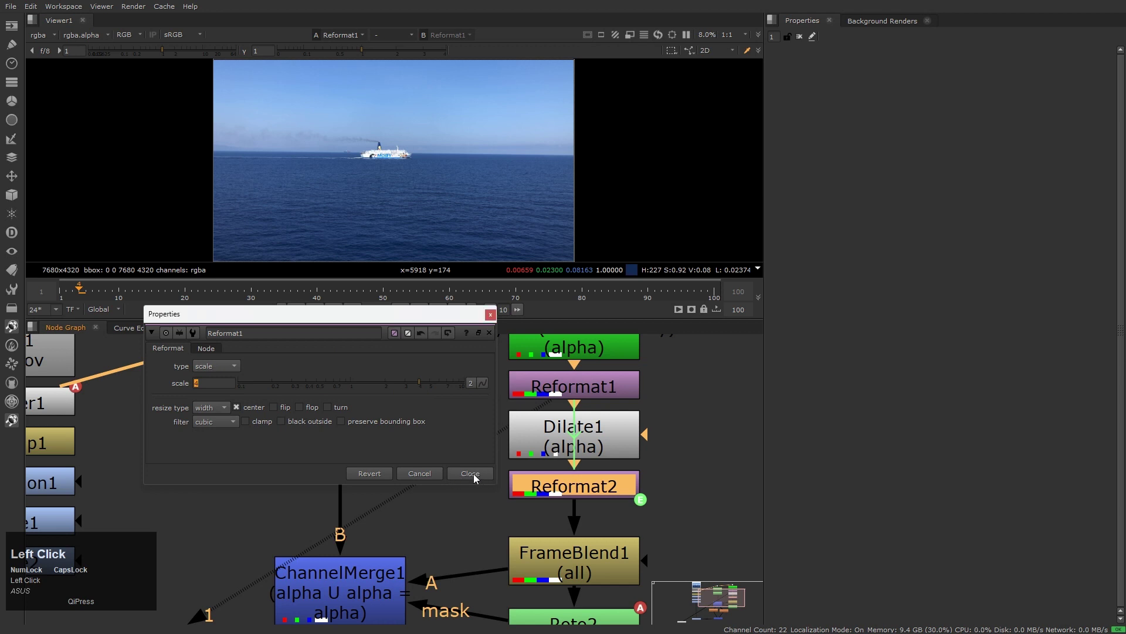
pyautogui.click(472, 474)
# Step: View Grade3's output zoomed in on the ship and its lit windows
pyautogui.scroll(3, 315, 144)
pyautogui.scroll(-6, 469, 399)
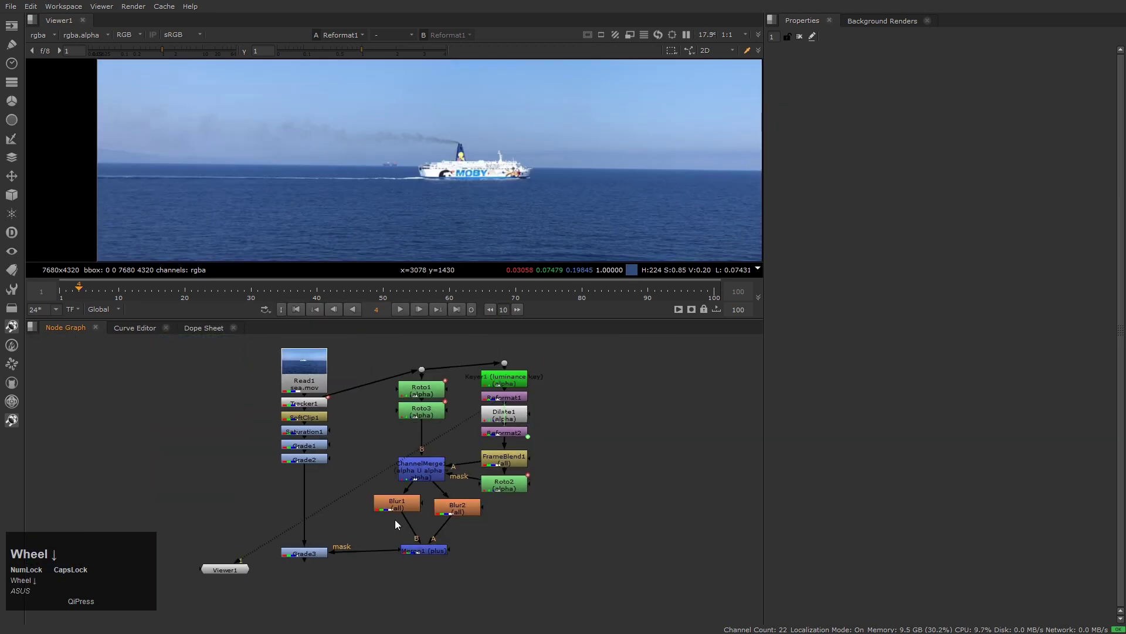
pyautogui.click(302, 555)
pyautogui.scroll(8, 469, 179)
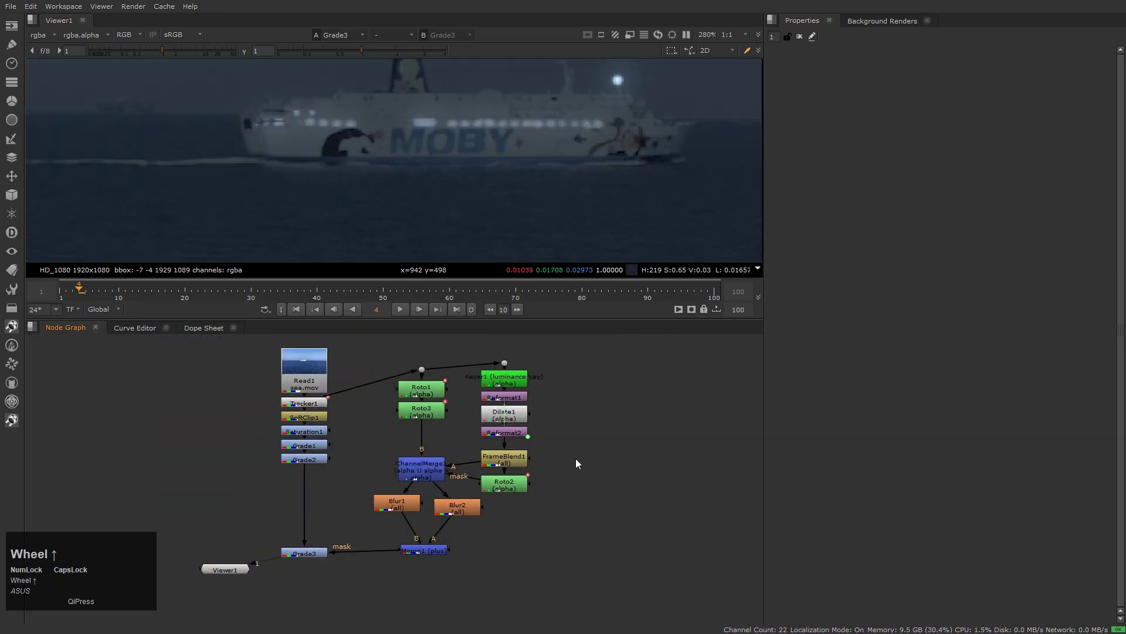
pyautogui.scroll(3, 557, 464)
# Step: Set Dilate1's size to -1 after comparing neighbouring values on the ship's windows
pyautogui.doubleClick(523, 443)
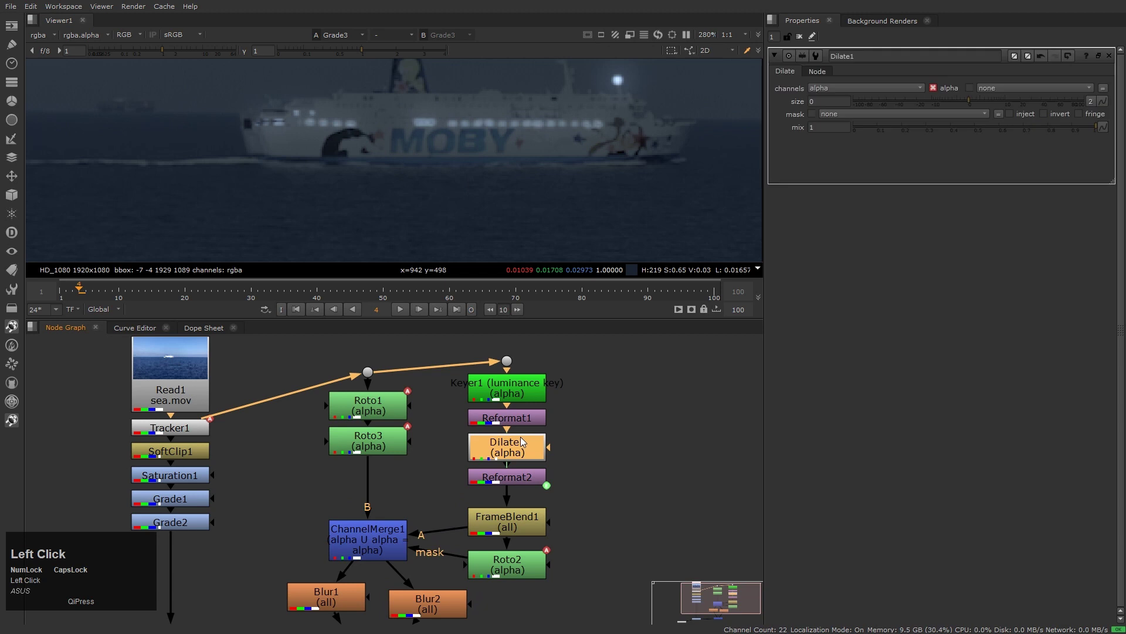
pyautogui.click(835, 104)
pyautogui.write('-1')
pyautogui.press('Return')
pyautogui.press('Down')
pyautogui.press('Down')
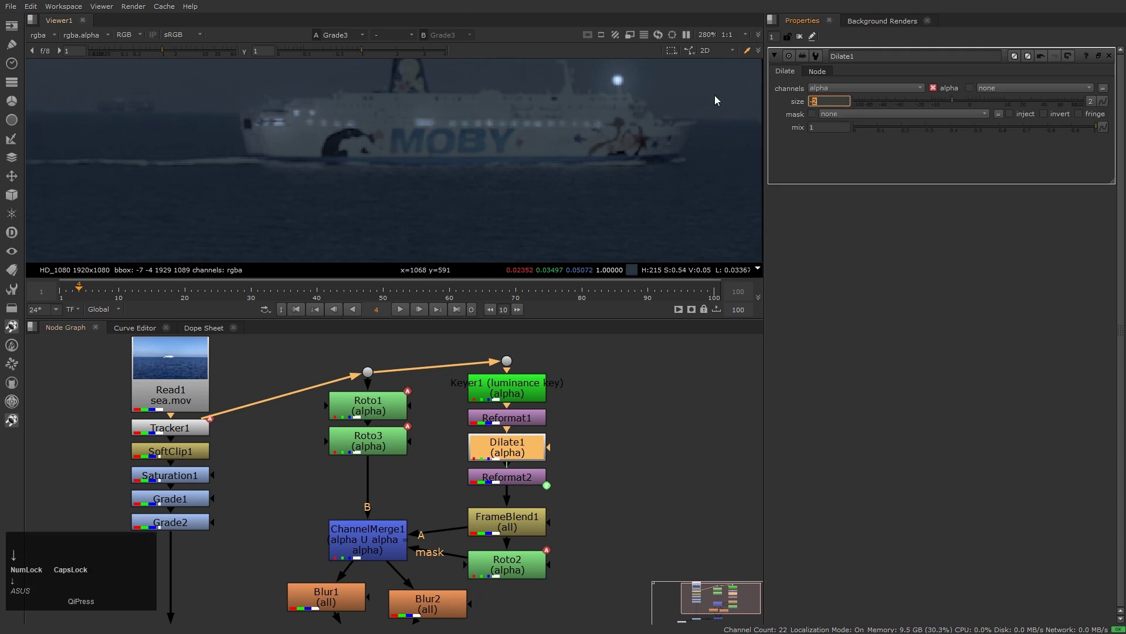
pyautogui.press('Up')
pyautogui.press('Up')
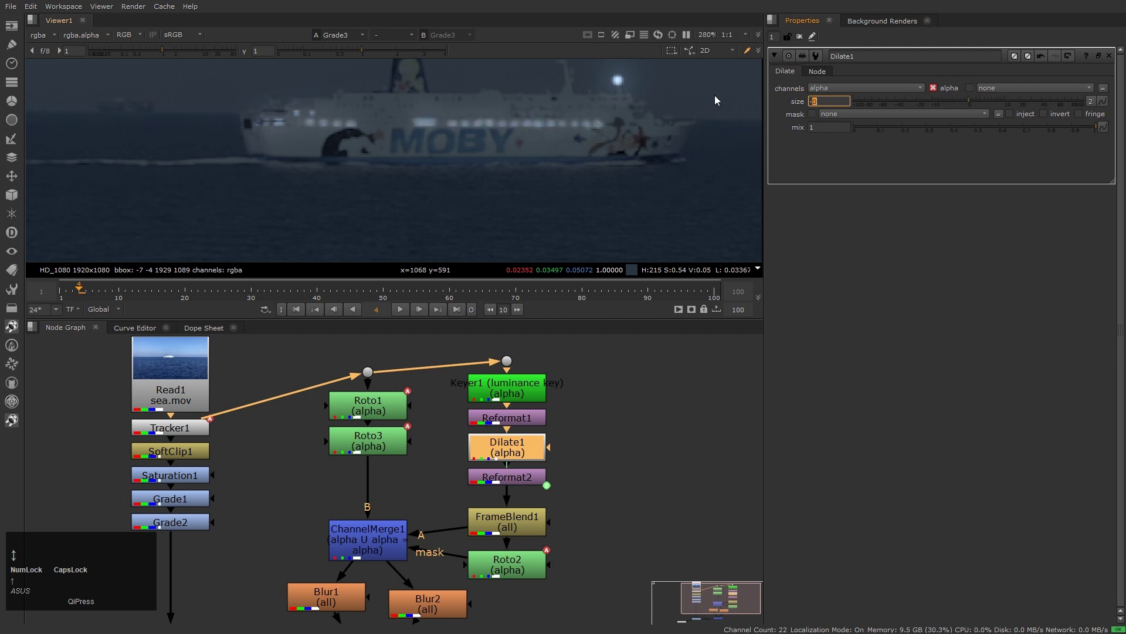
pyautogui.click(631, 493)
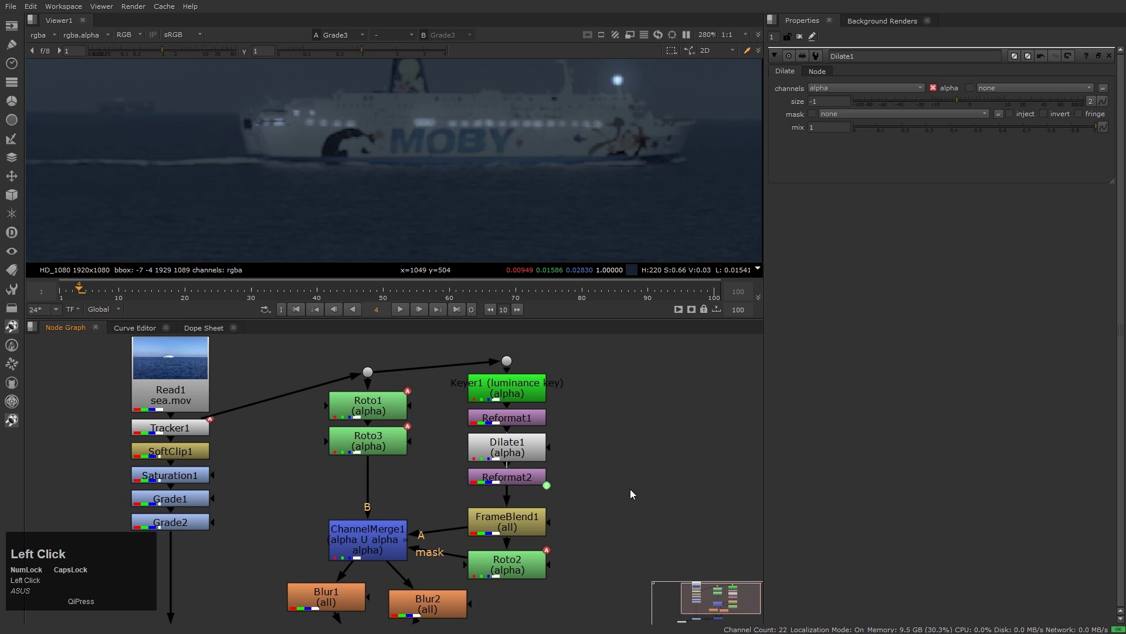
# Step: Select the three Bezier shapes of Roto2 over the ship's windows and open their opacity for editing
pyautogui.doubleClick(512, 568)
pyautogui.moveTo(363, 182); pyautogui.dragTo(369, 238, button='middle')
pyautogui.moveTo(247, 156); pyautogui.dragTo(638, 256)
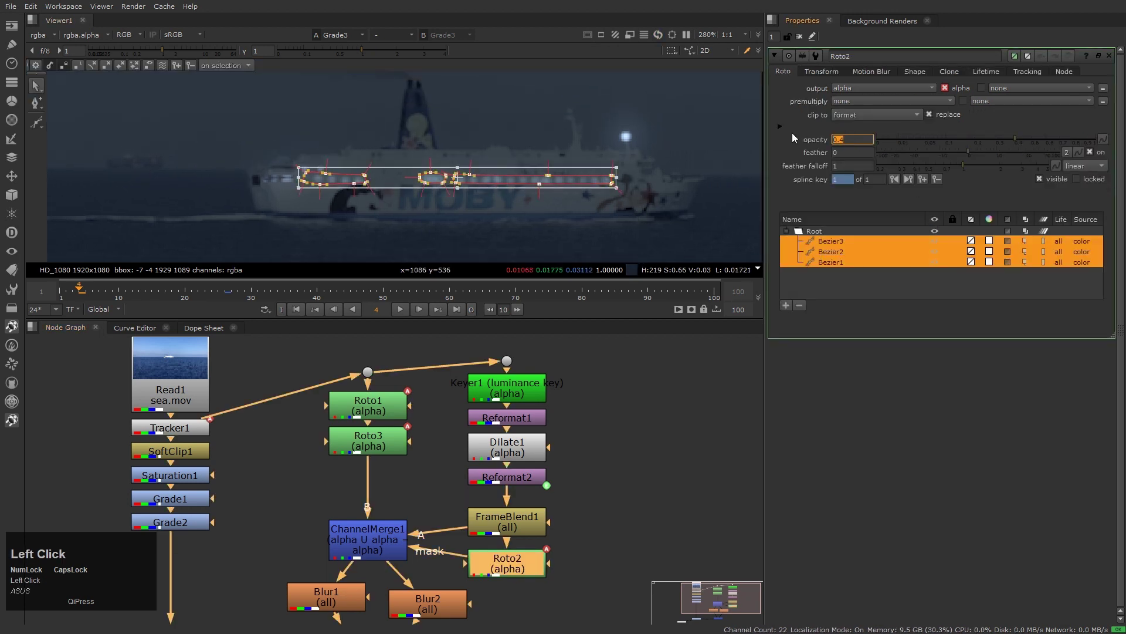
# Step: Hide the viewer overlay and play Grade3's result at whole-frame and closer zoom levels to check the ship's lights
pyautogui.press('o')
pyautogui.scroll(-3, 636, 206)
pyautogui.middleClick(627, 224)
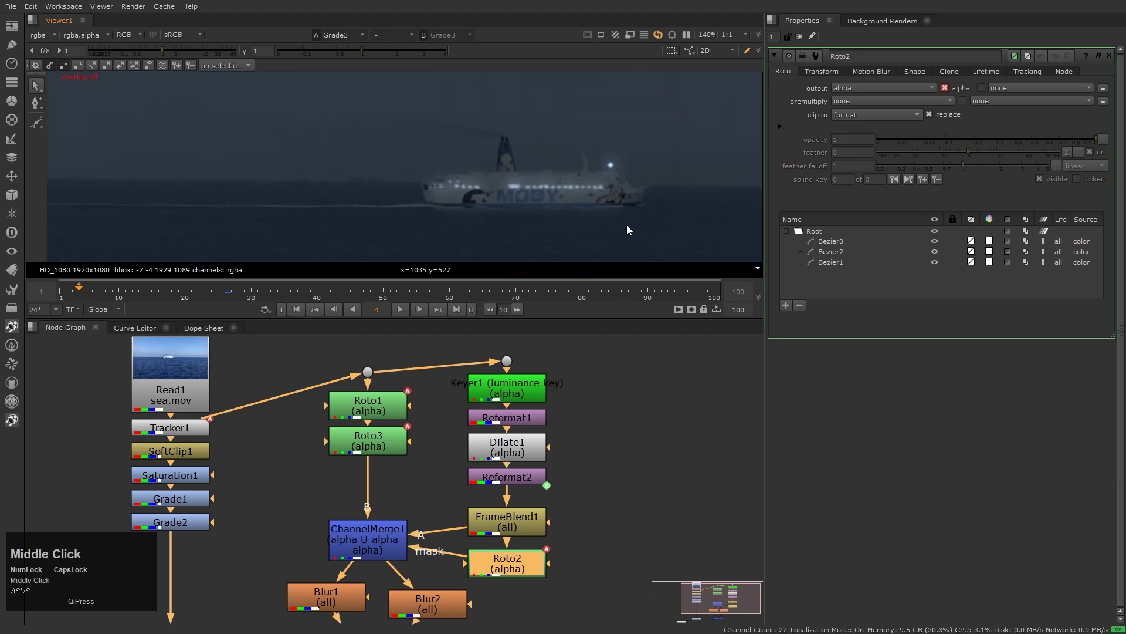
pyautogui.click(622, 225)
pyautogui.press('h')
pyautogui.press('End')
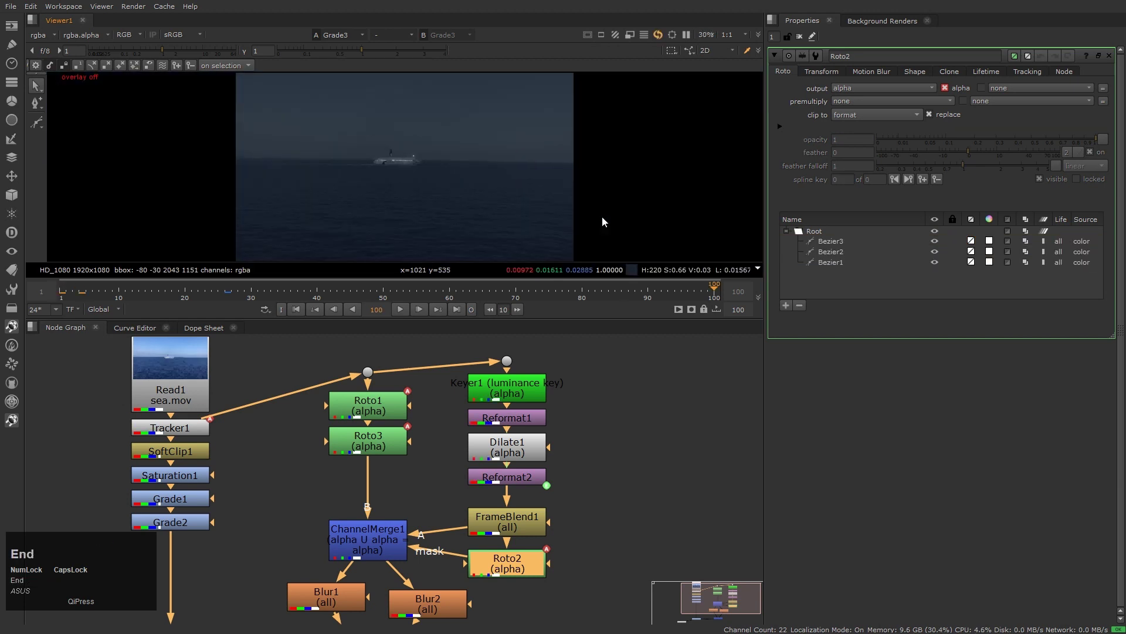
pyautogui.press('l')
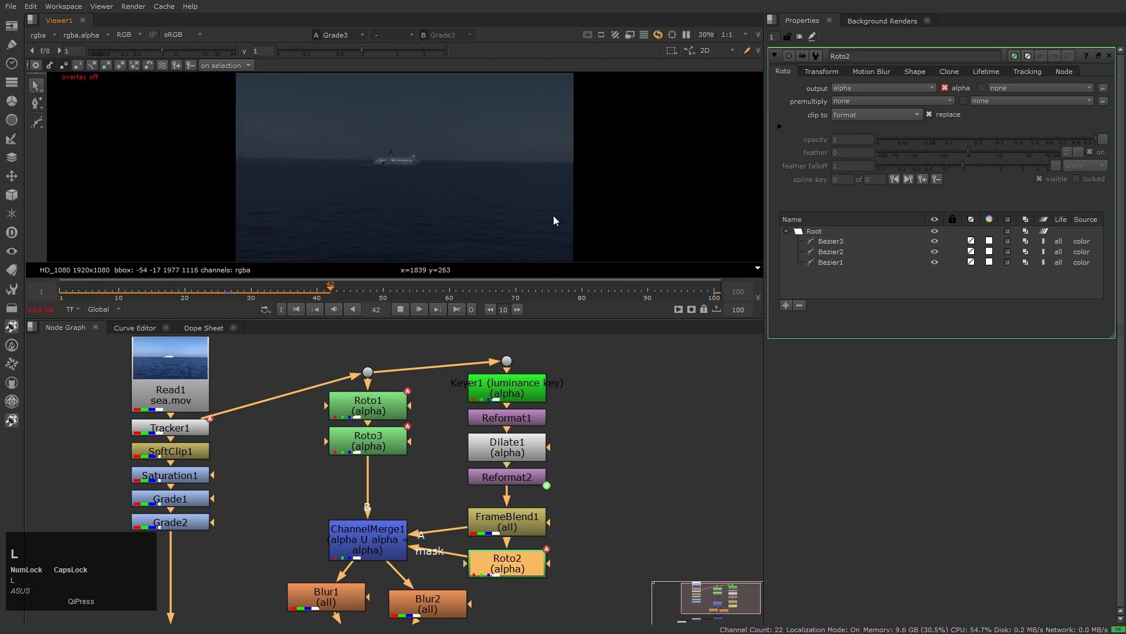
pyautogui.scroll(4, 364, 173)
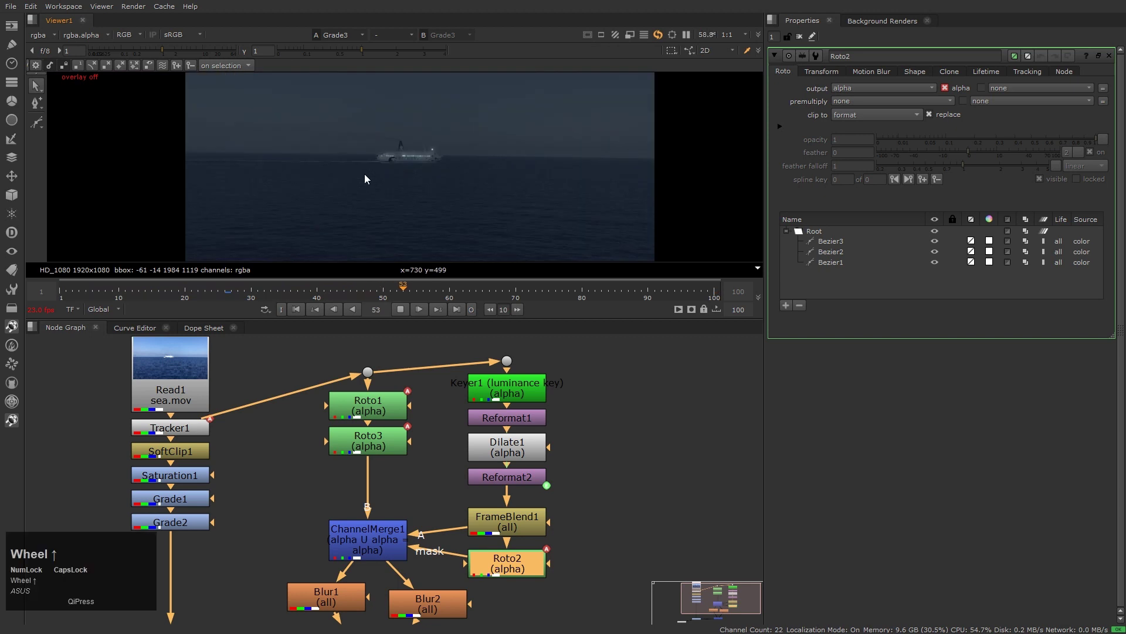
pyautogui.middleClick(434, 168)
# Step: Set Grade1's gain to 0.002
pyautogui.scroll(2, 432, 543)
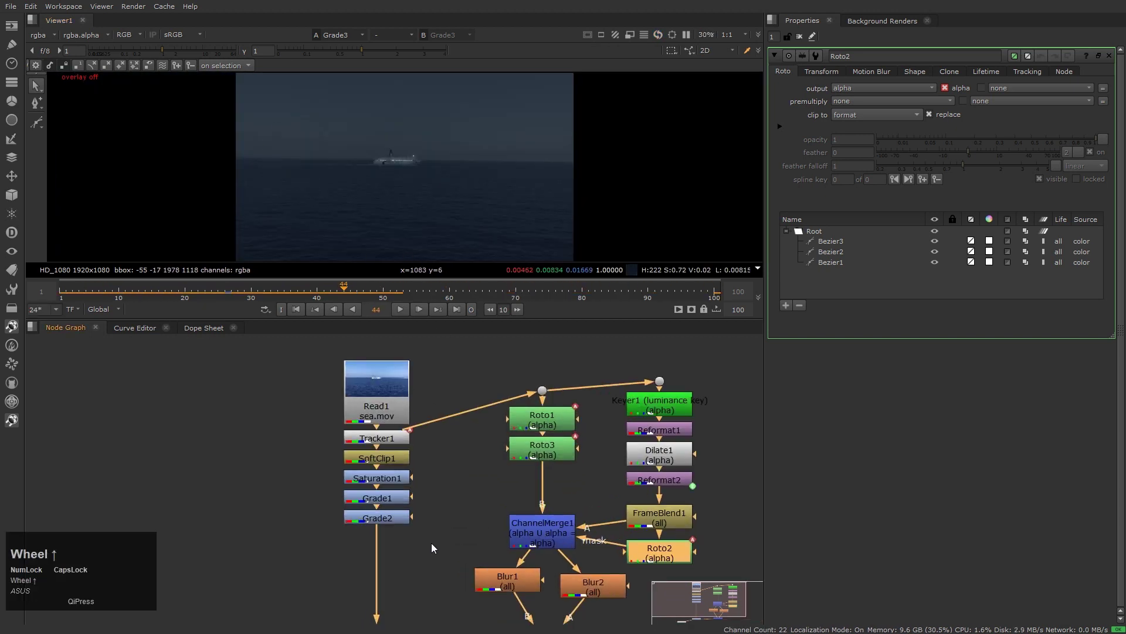
pyautogui.click(431, 544)
pyautogui.scroll(2, 381, 505)
pyautogui.click(378, 492)
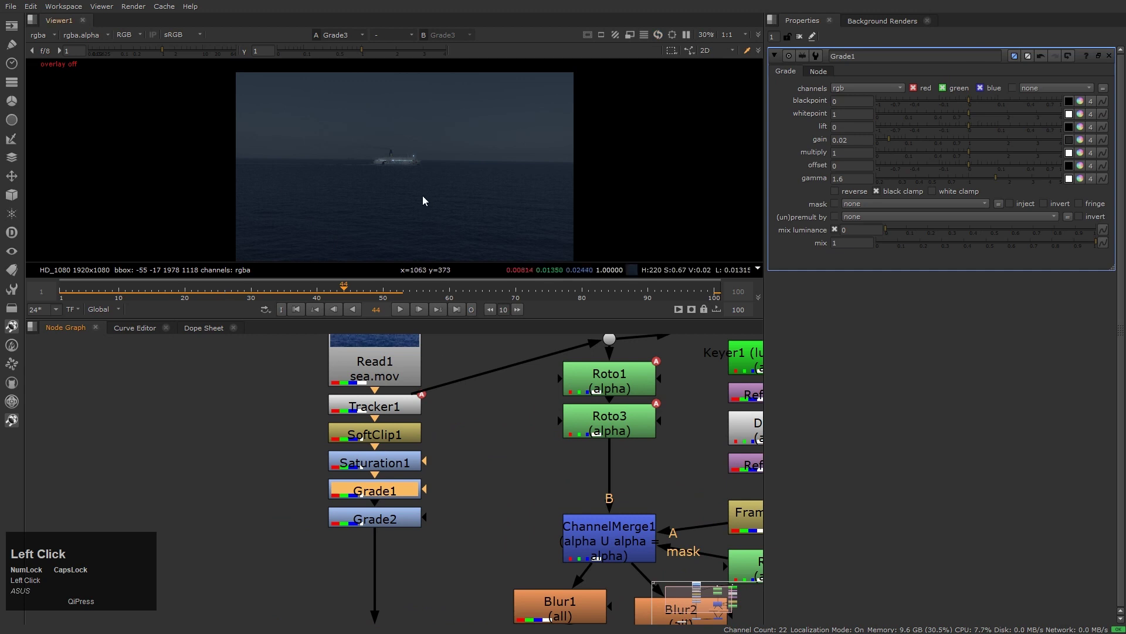
pyautogui.click(855, 139)
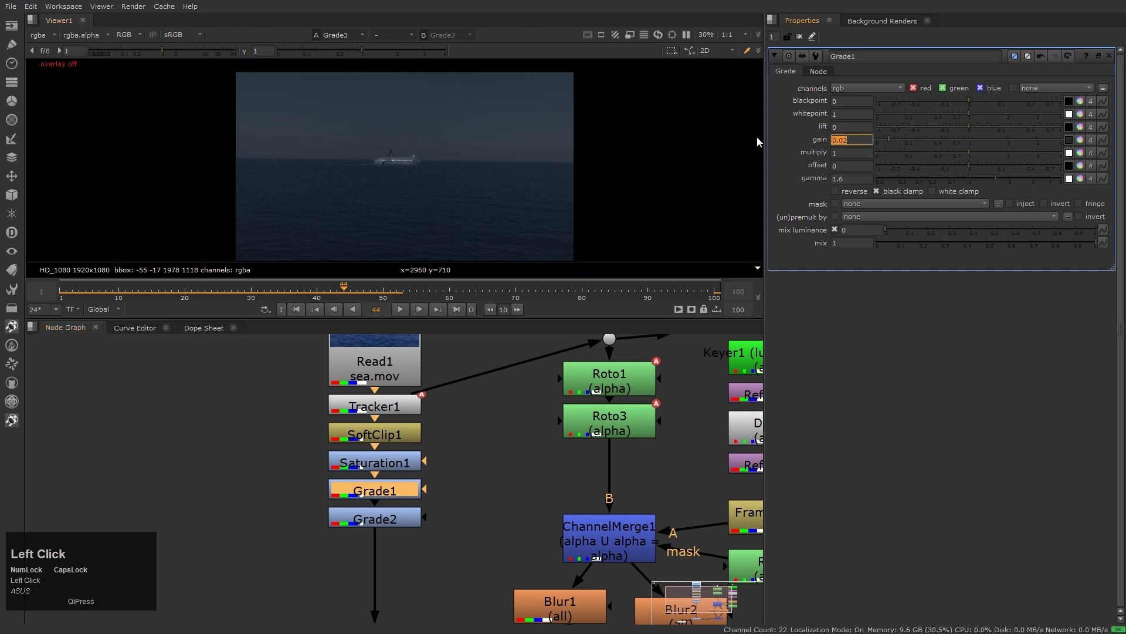
pyautogui.write('0')
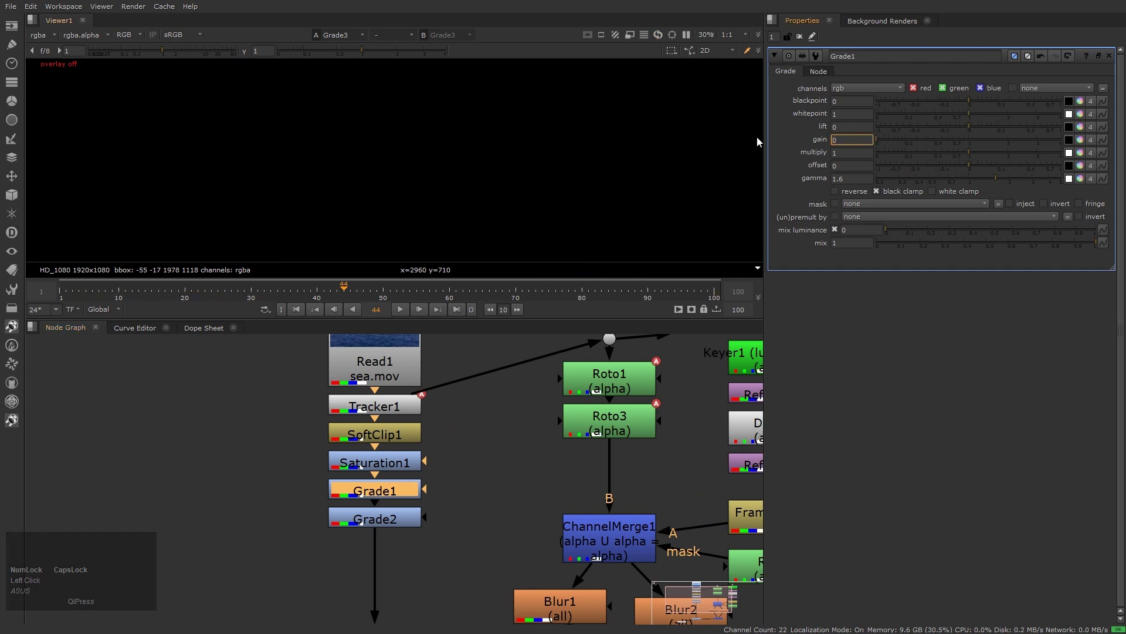
pyautogui.write('.002')
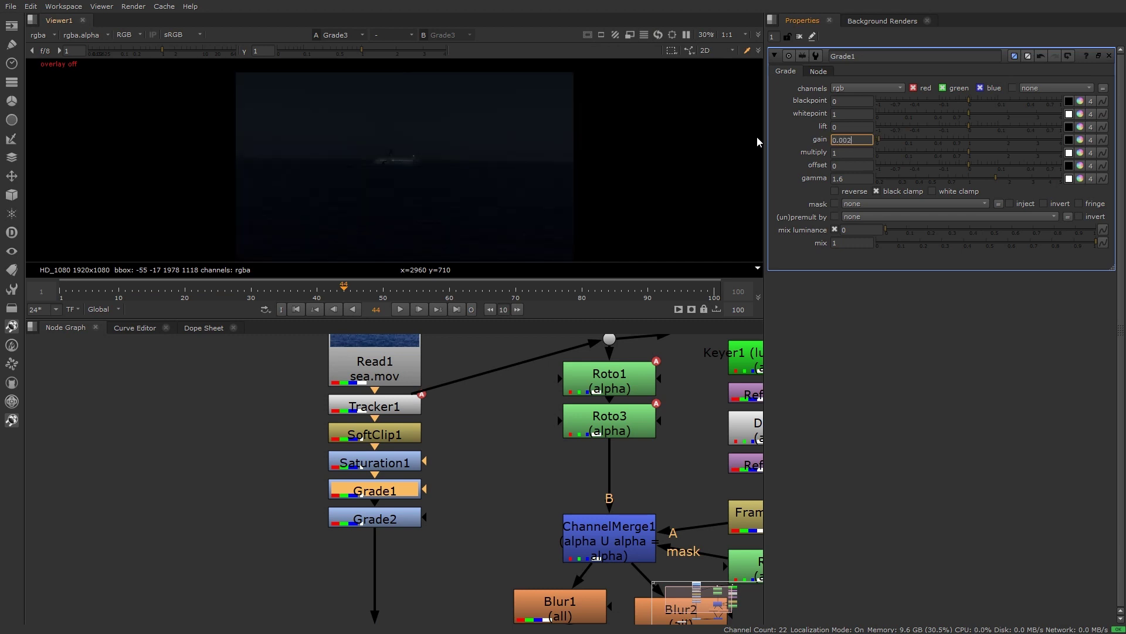
pyautogui.press('Return')
pyautogui.click(757, 142)
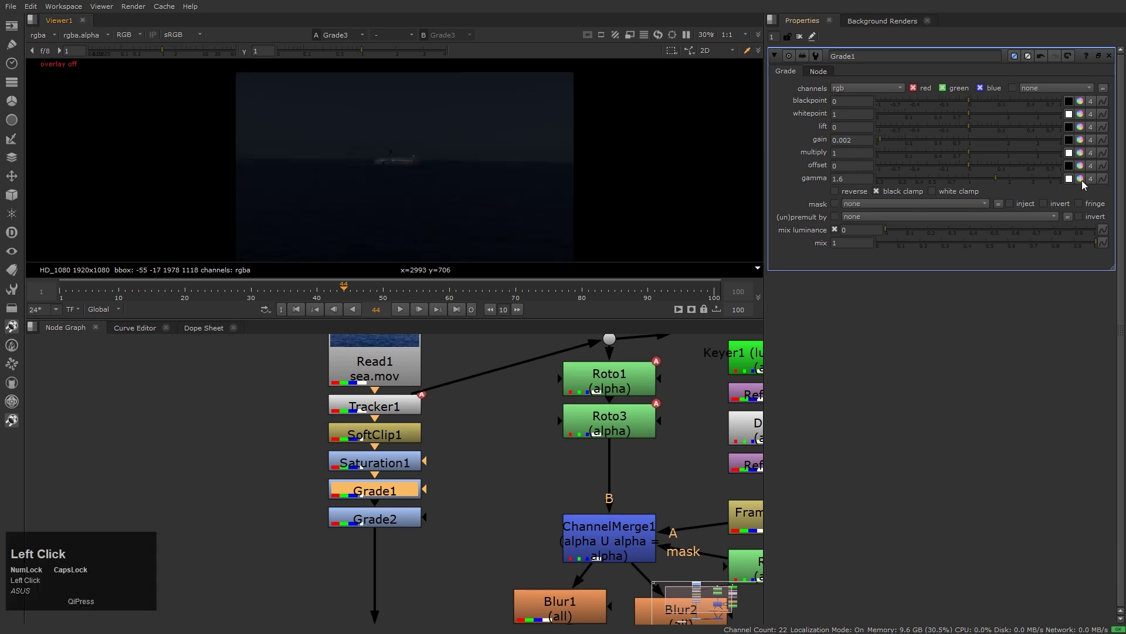
# Step: Set Grade1's gamma to 1.9
pyautogui.click(856, 179)
pyautogui.press('Up')
pyautogui.press('Up')
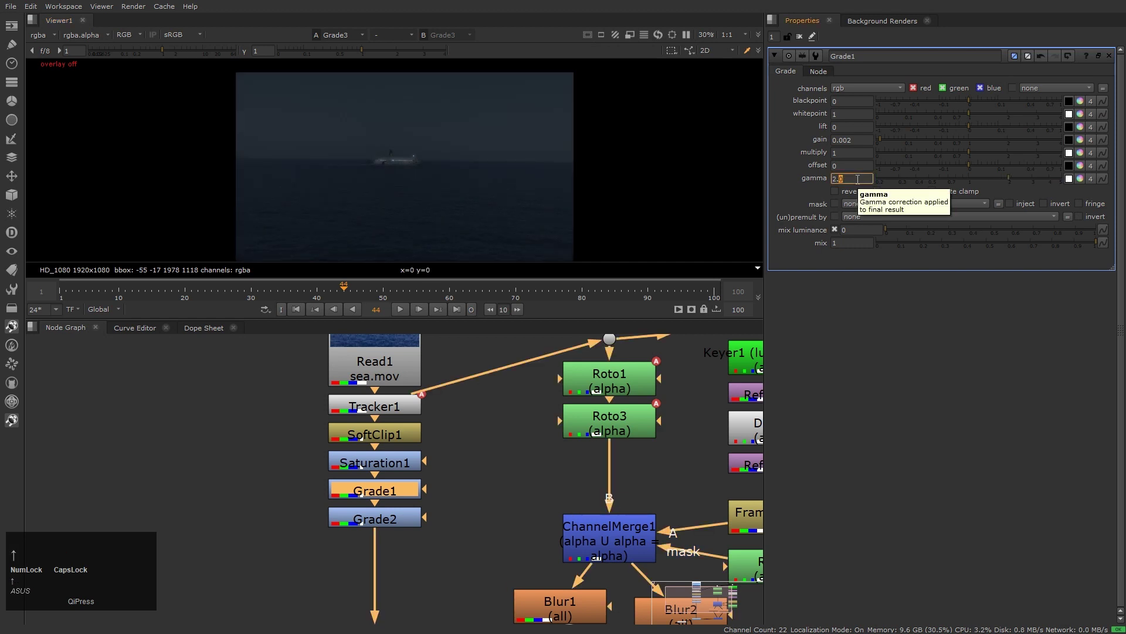
pyautogui.press('Down')
pyautogui.click(435, 195)
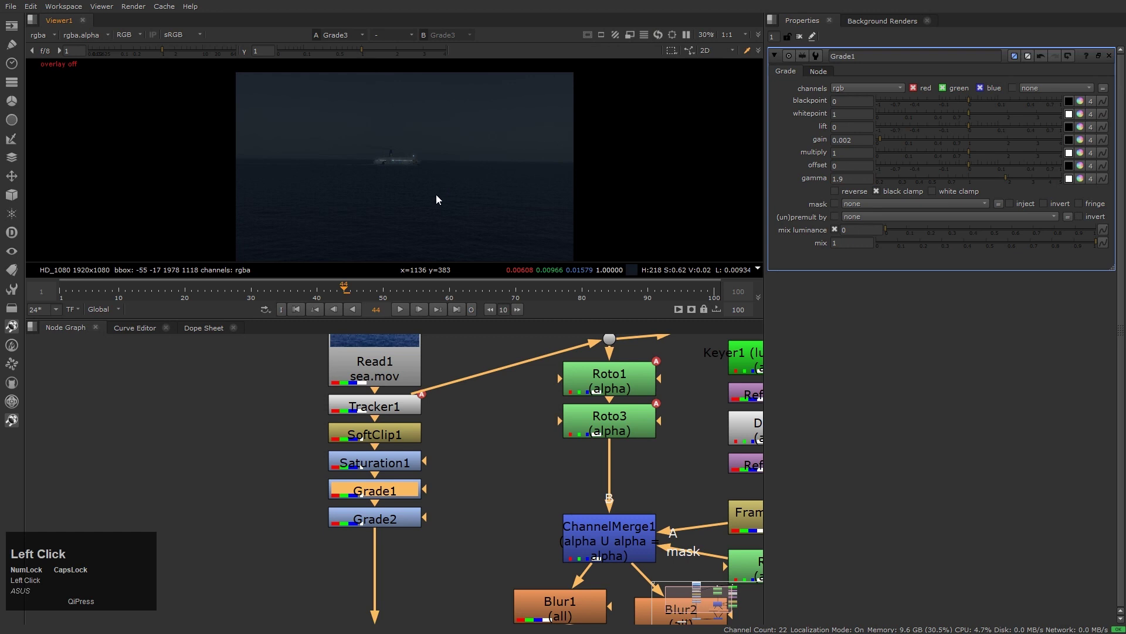
# Step: Fit the darkened shot in the viewer, play it through, and return to the first frame
pyautogui.press('h')
pyautogui.click(438, 199)
pyautogui.press('End')
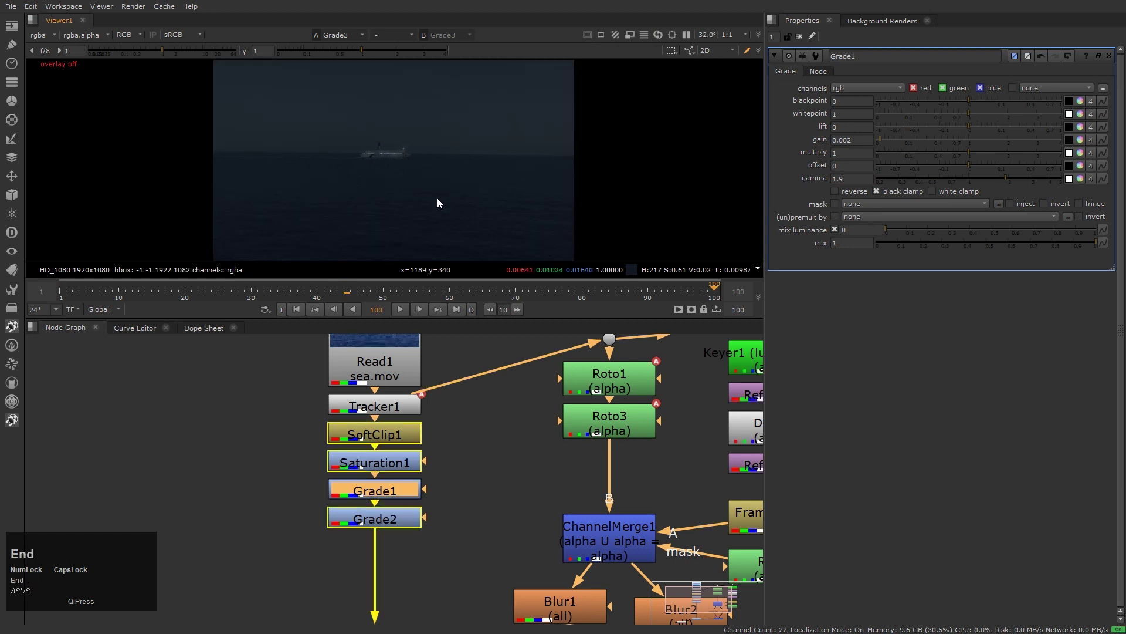
pyautogui.press('l')
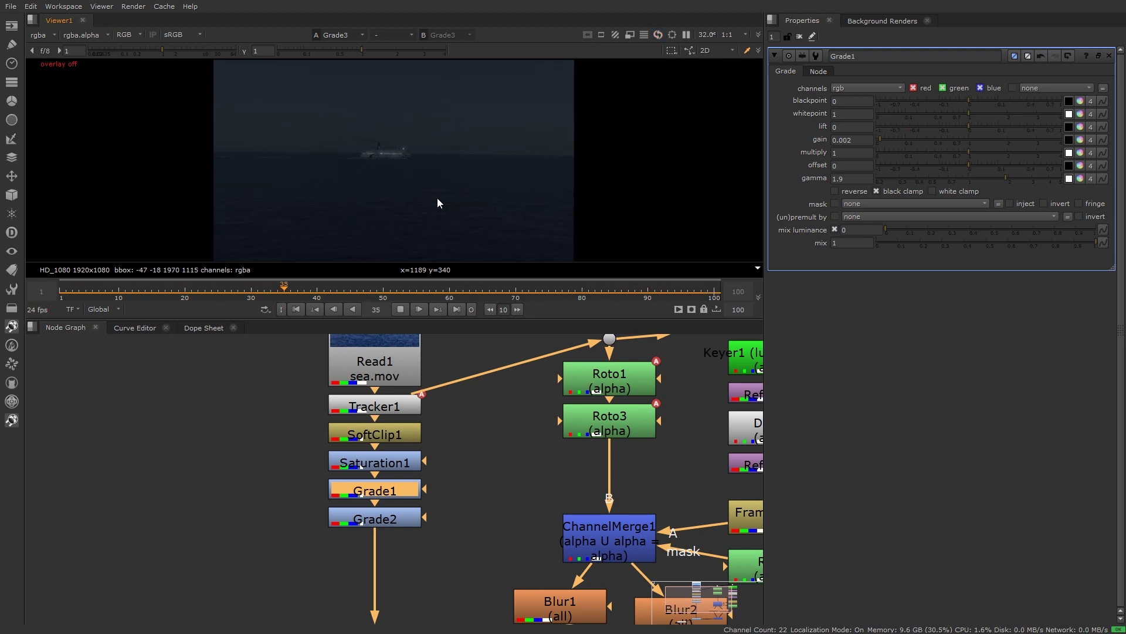
pyautogui.press('k')
pyautogui.press('Home')
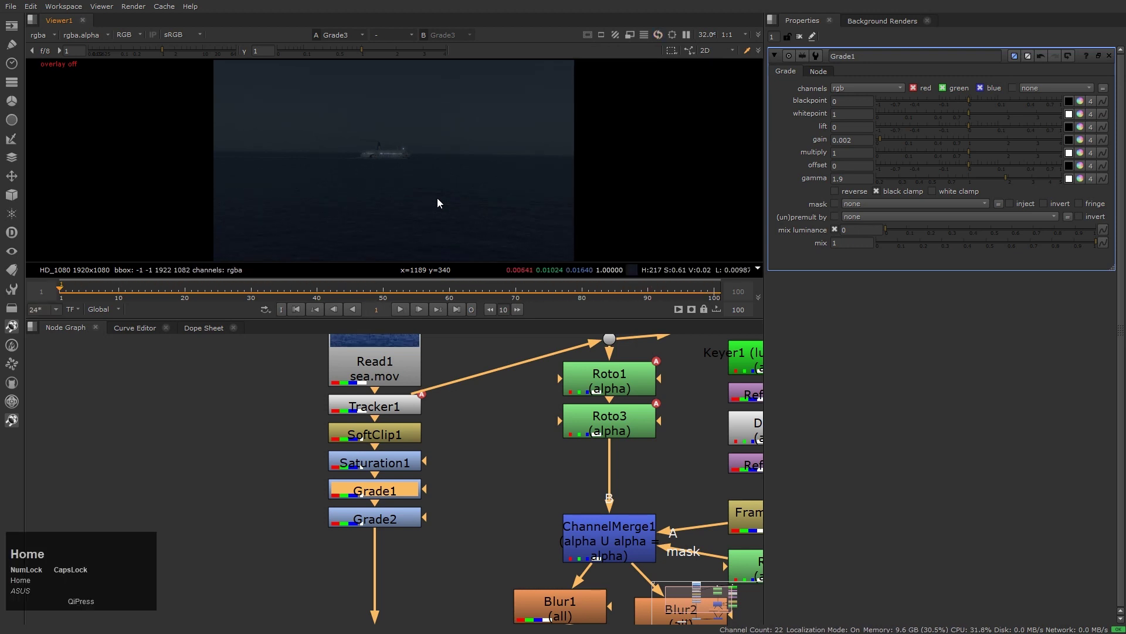
# Step: In Roto3, draw two small adjacent window rectangles on the ship's upper deck, just left of the funnel
pyautogui.click(492, 494)
pyautogui.scroll(5, 385, 167)
pyautogui.scroll(3, 346, 138)
pyautogui.moveTo(347, 138); pyautogui.dragTo(289, 183, button='middle')
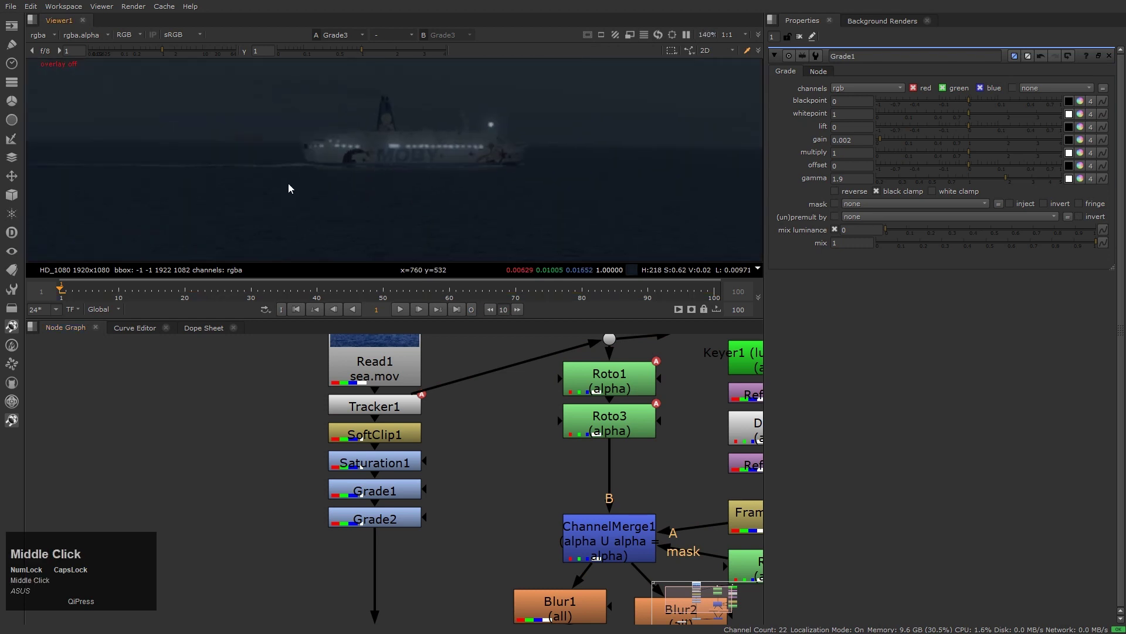
pyautogui.scroll(3, 317, 181)
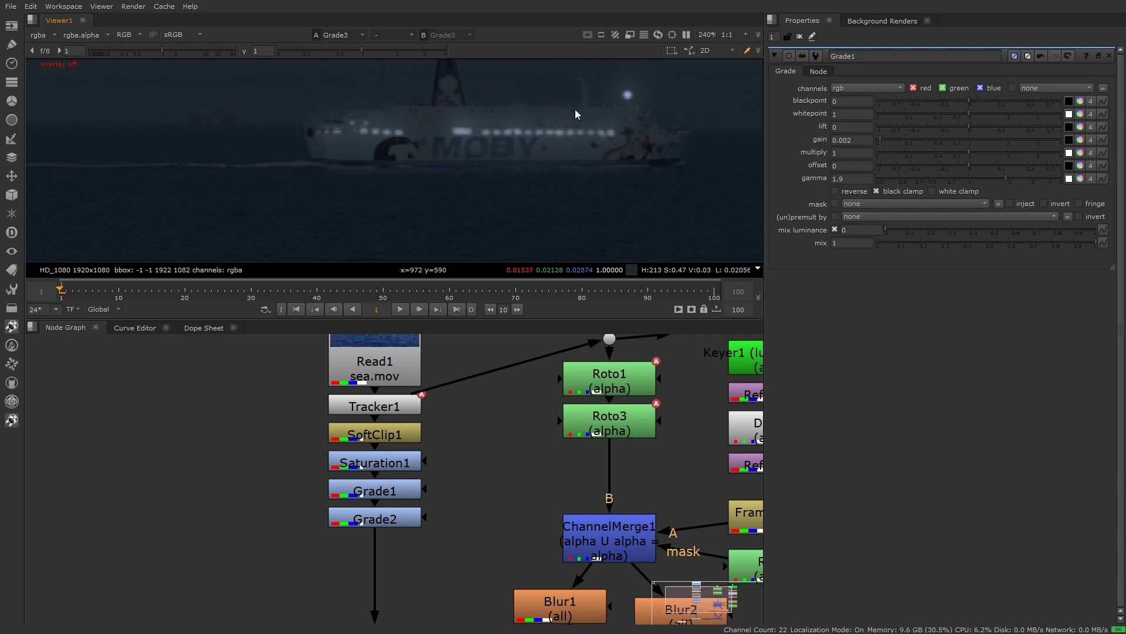
pyautogui.doubleClick(606, 431)
pyautogui.scroll(2, 364, 114)
pyautogui.moveTo(363, 114); pyautogui.dragTo(386, 153, button='middle')
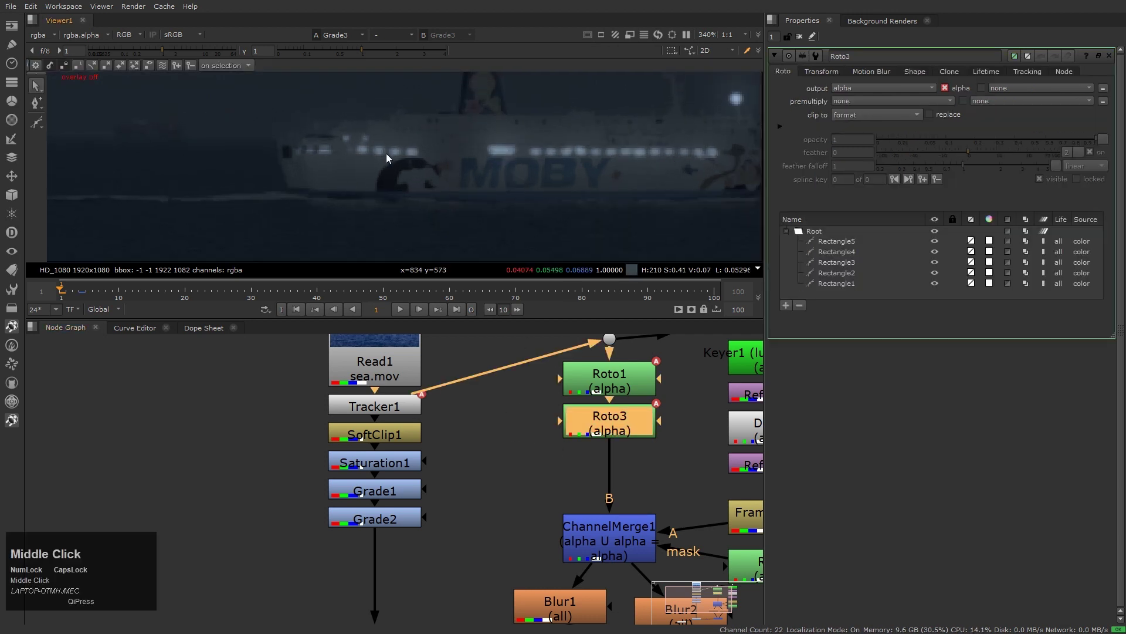
pyautogui.press('q')
pyautogui.scroll(1, 378, 147)
pyautogui.press('v')
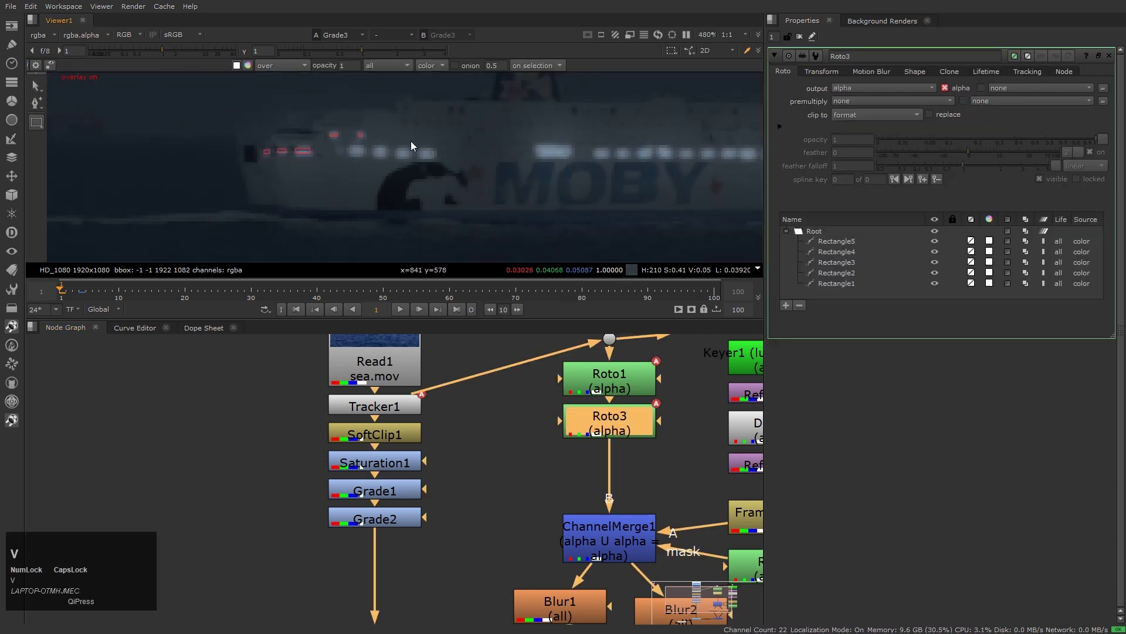
pyautogui.scroll(1, 389, 124)
pyautogui.moveTo(388, 123); pyautogui.dragTo(448, 157, button='middle')
pyautogui.scroll(1, 413, 148)
pyautogui.moveTo(397, 143); pyautogui.dragTo(403, 152)
pyautogui.moveTo(440, 153); pyautogui.dragTo(416, 148, button='middle')
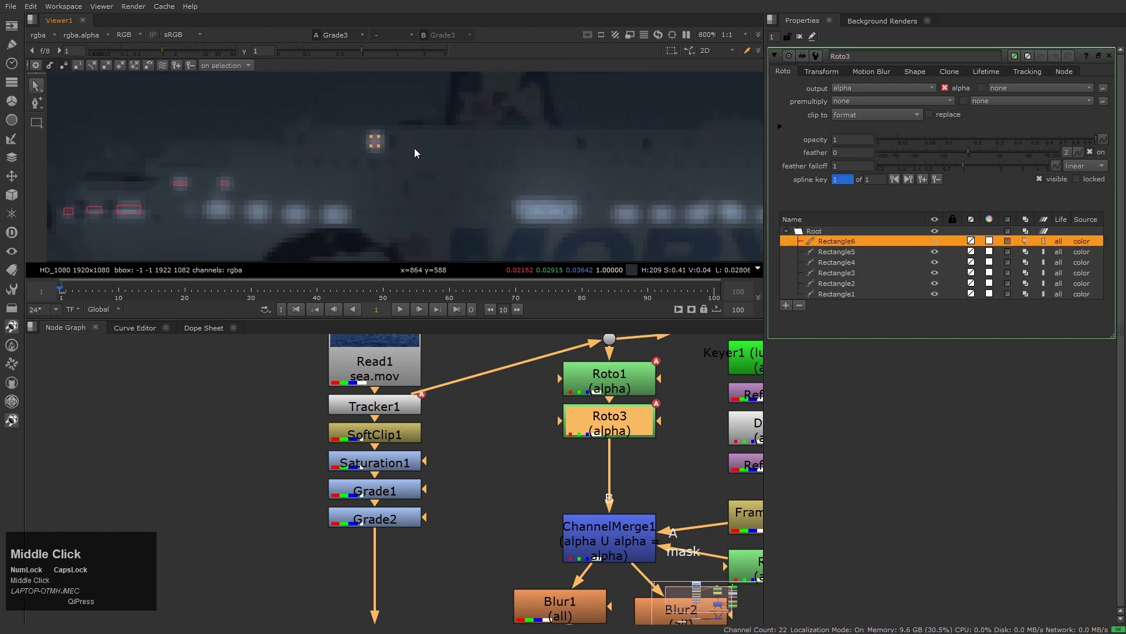
pyautogui.press('v')
pyautogui.moveTo(392, 136); pyautogui.dragTo(398, 143)
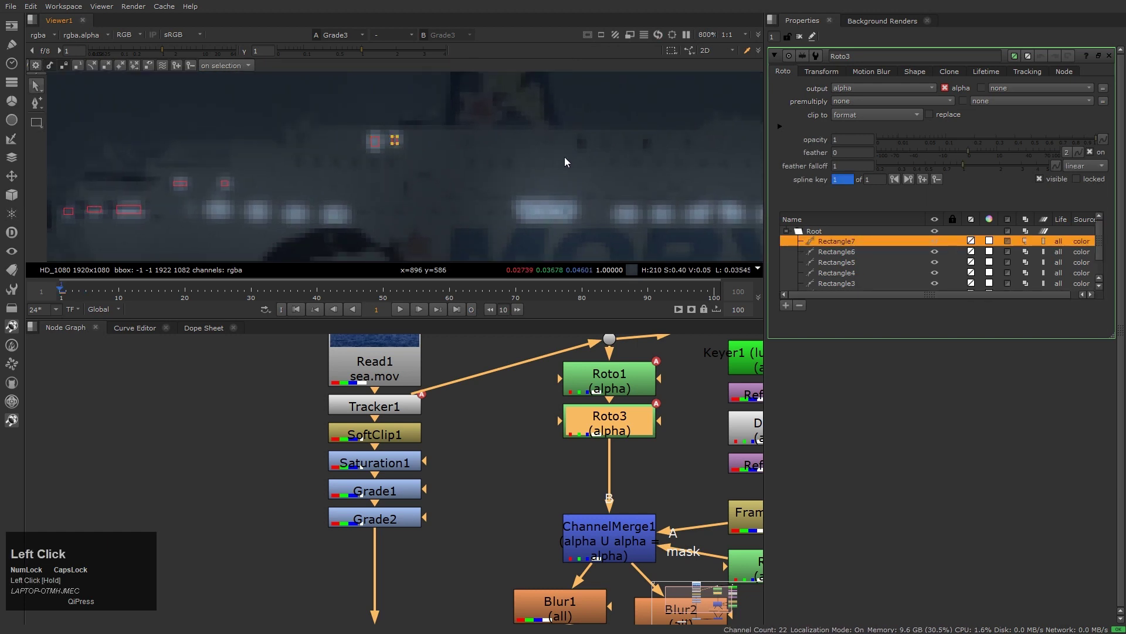
# Step: Draw six more small window rectangles in Roto3 along the upper decks on both sides of the funnel
pyautogui.moveTo(580, 143); pyautogui.dragTo(650, 147)
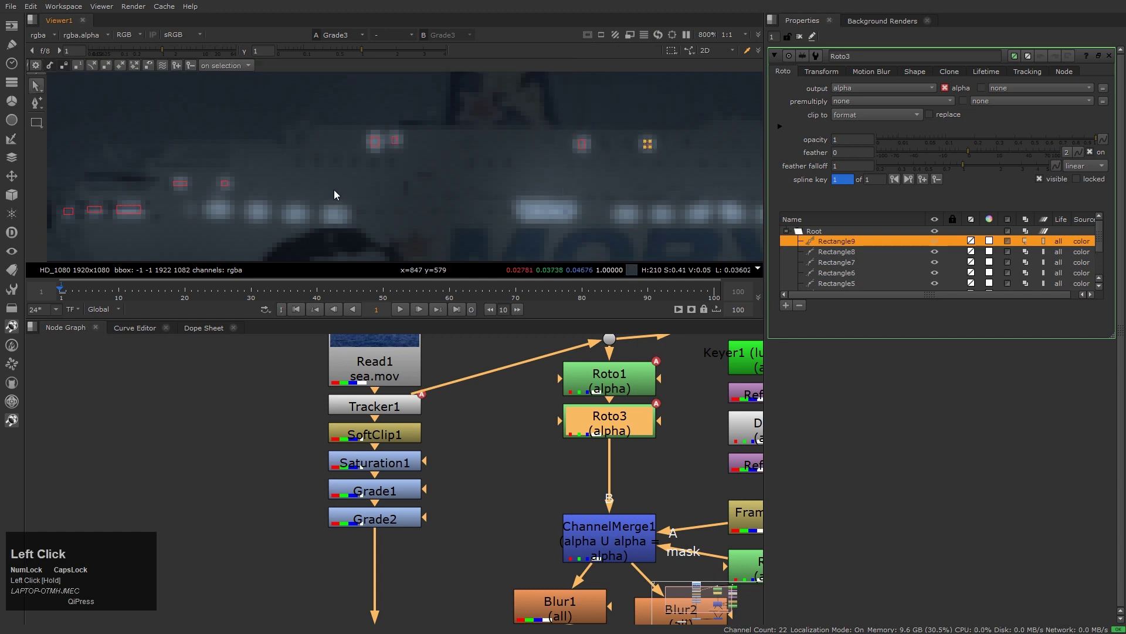
pyautogui.moveTo(295, 164); pyautogui.dragTo(340, 164)
pyautogui.moveTo(503, 159); pyautogui.dragTo(510, 167)
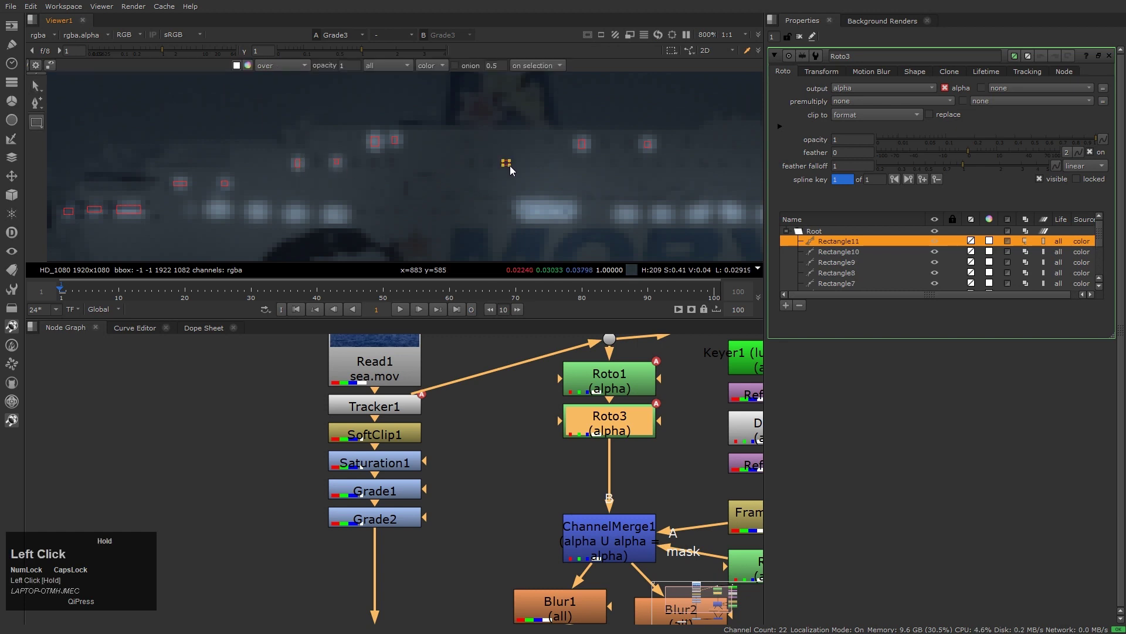
pyautogui.moveTo(599, 193); pyautogui.dragTo(555, 189, button='middle')
pyautogui.press('v')
pyautogui.moveTo(519, 156); pyautogui.dragTo(525, 163)
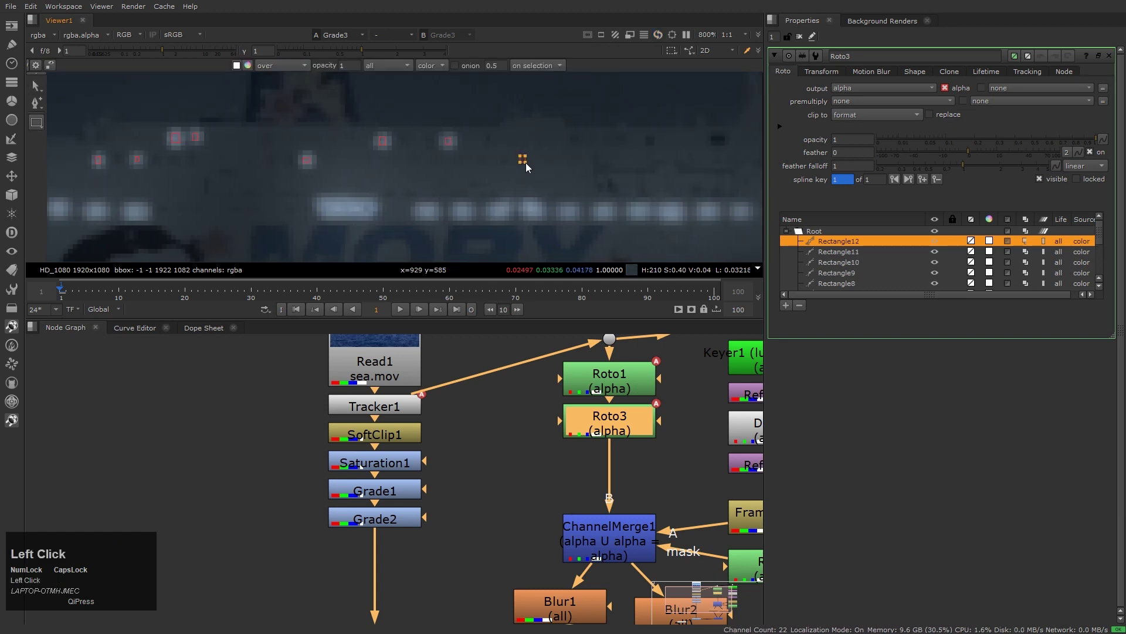
# Step: Draw a slightly wider window rectangle in Roto3's upper row, between the existing windows and the mast light
pyautogui.moveTo(623, 182); pyautogui.dragTo(534, 164, button='middle')
pyautogui.scroll(-5, 534, 164)
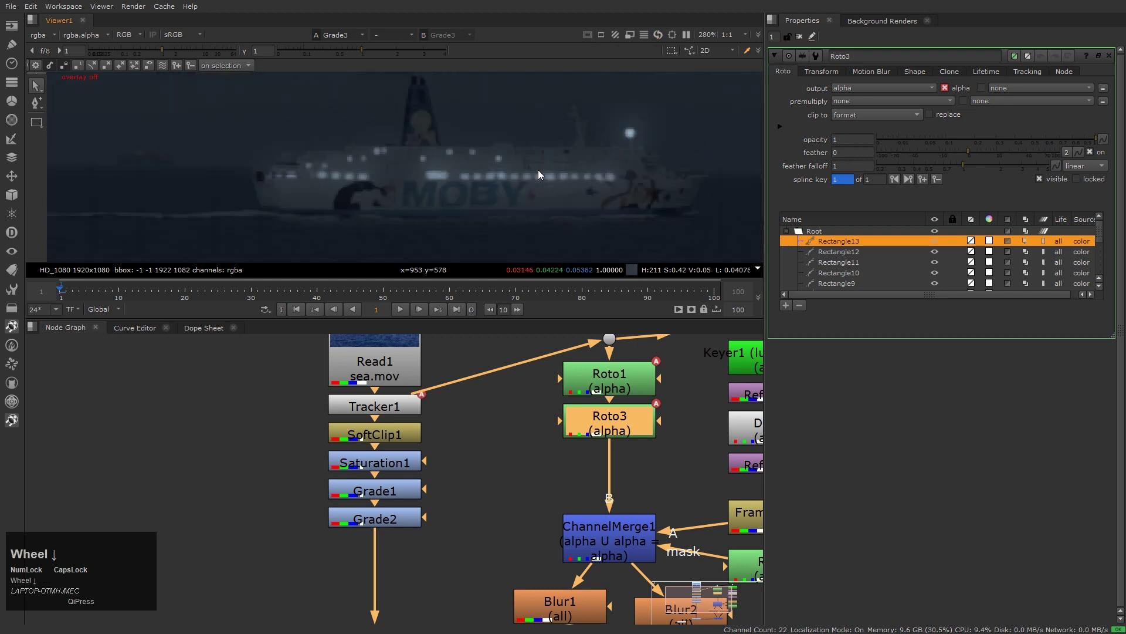
pyautogui.scroll(5, 577, 163)
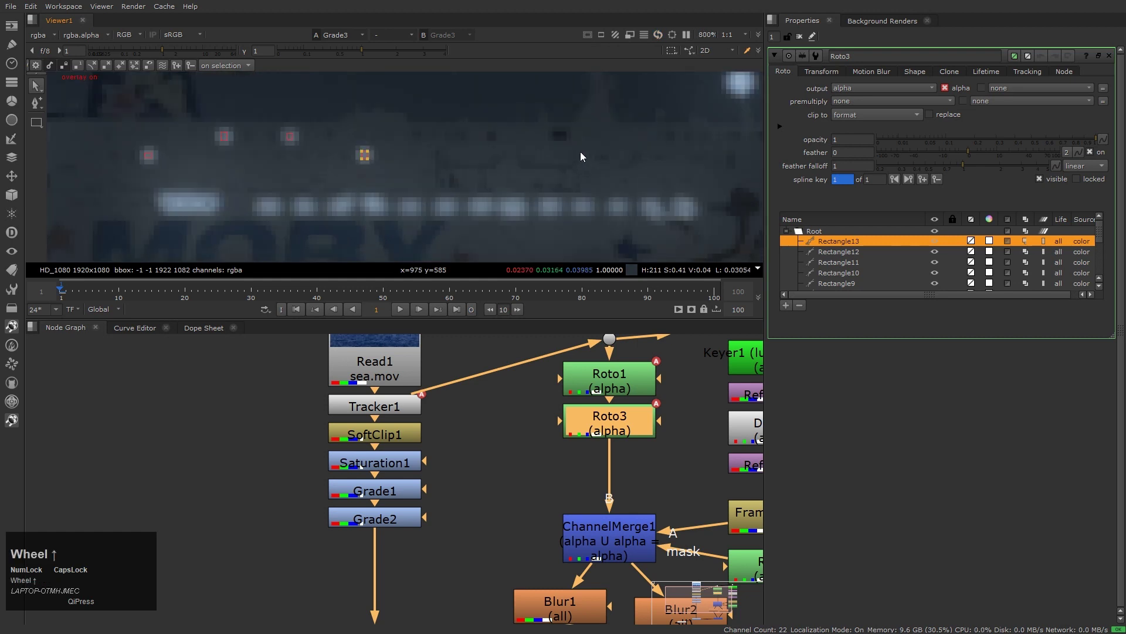
pyautogui.moveTo(557, 153); pyautogui.dragTo(558, 150)
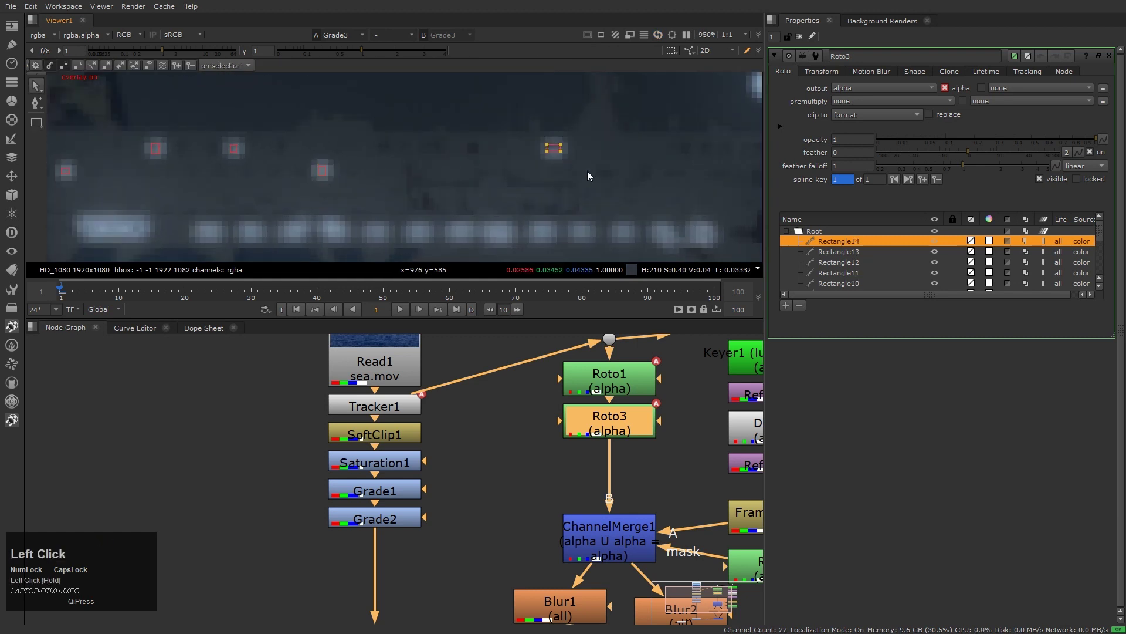
# Step: Draw a small window rectangle in Roto3 on the superstructure edge below the mast light
pyautogui.scroll(-4, 604, 180)
pyautogui.scroll(-2, 604, 185)
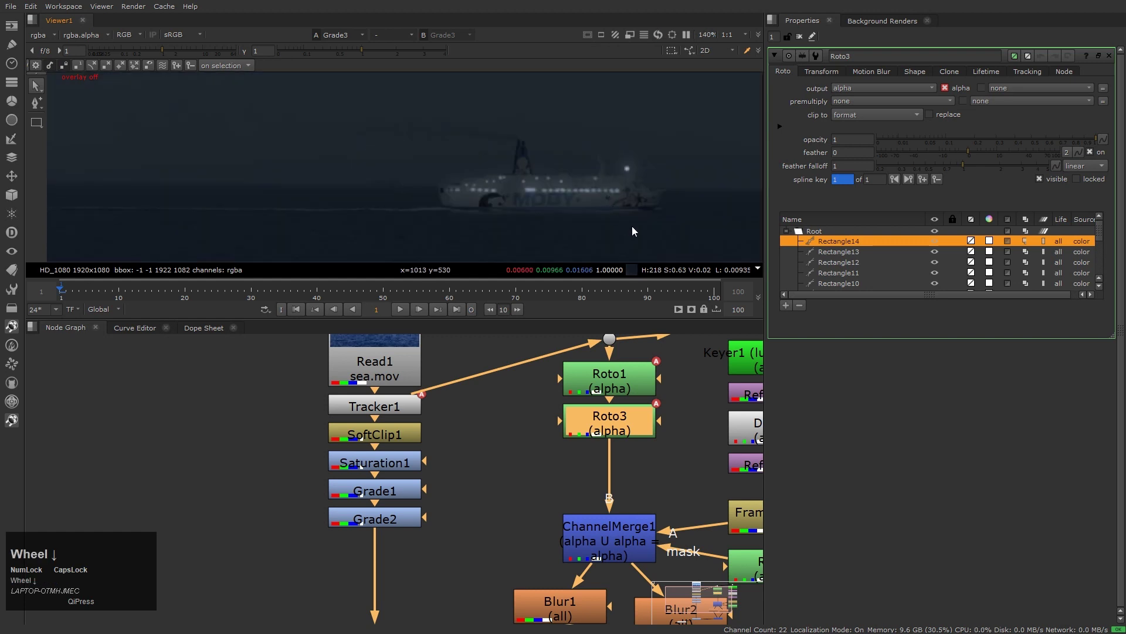
pyautogui.scroll(6, 644, 195)
pyautogui.middleClick(618, 169)
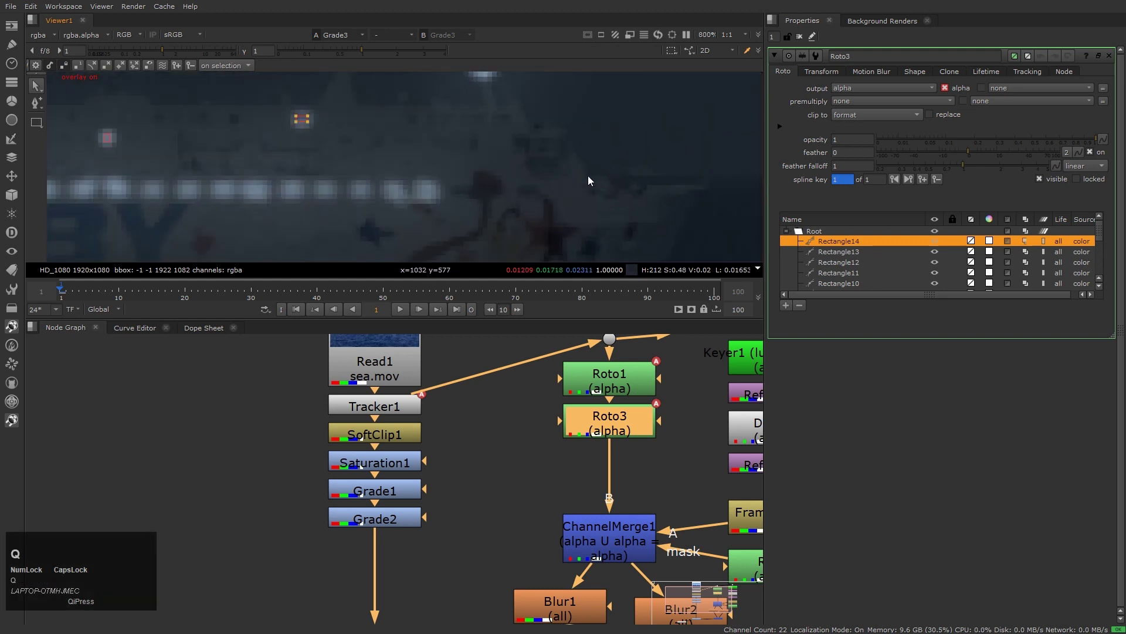
pyautogui.middleClick(558, 178)
pyautogui.scroll(3, 559, 178)
pyautogui.press('v')
pyautogui.moveTo(511, 150); pyautogui.dragTo(515, 155)
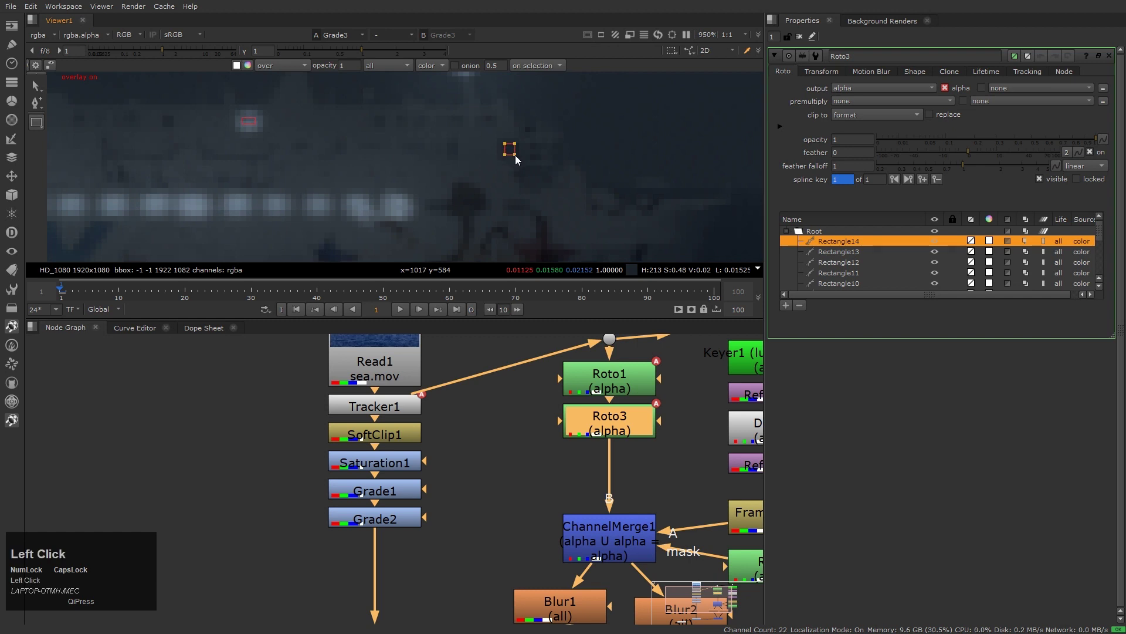
pyautogui.scroll(-3, 596, 234)
pyautogui.press('q')
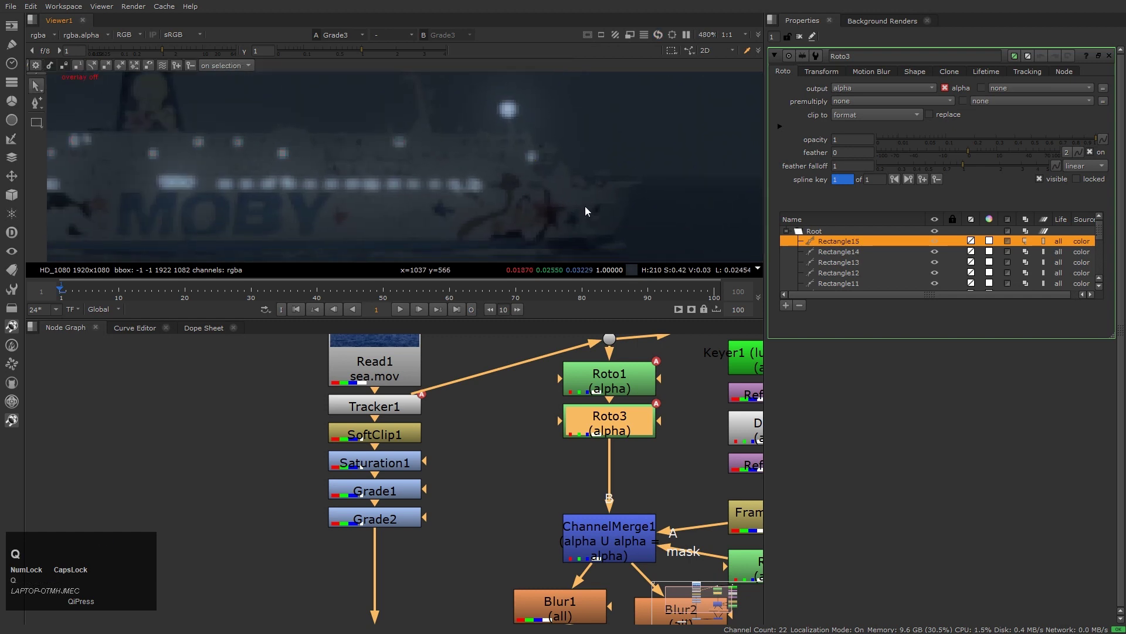
# Step: Draw a second small window rectangle in Roto3 right beside the one below the mast light
pyautogui.press('q')
pyautogui.scroll(3, 575, 188)
pyautogui.press('v')
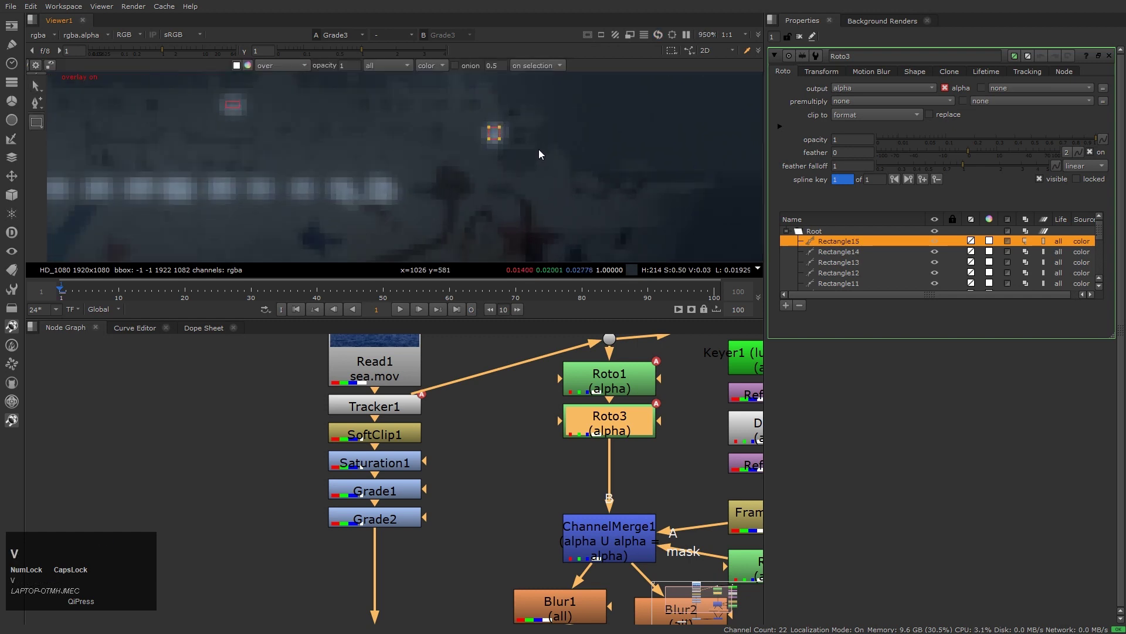
pyautogui.moveTo(519, 133); pyautogui.dragTo(522, 142)
pyautogui.press('q')
pyautogui.scroll(-4, 590, 188)
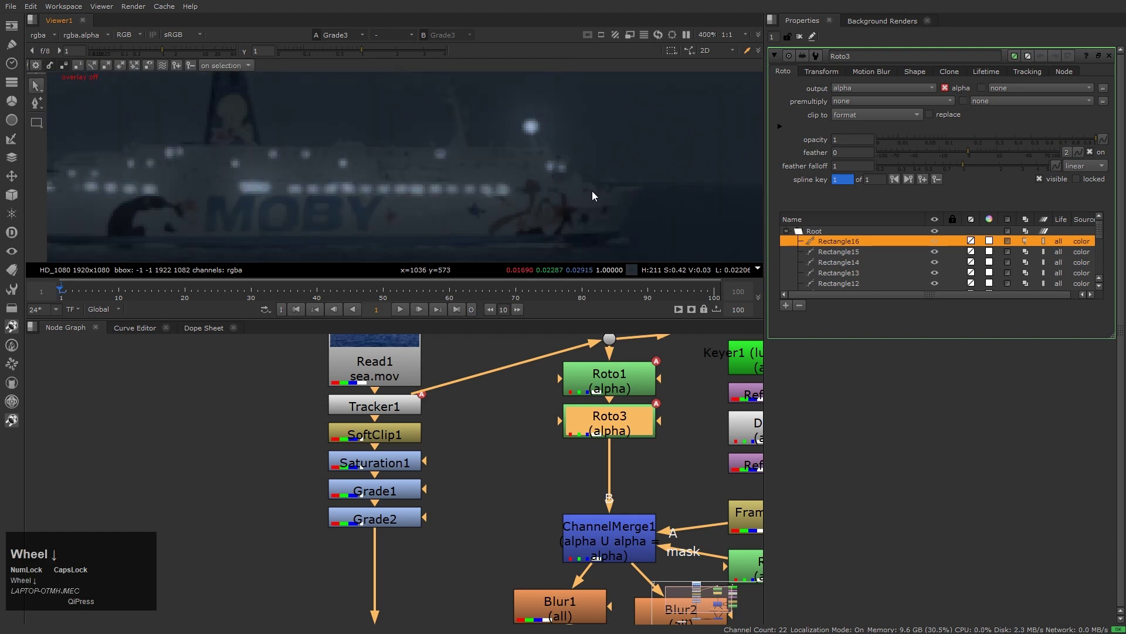
# Step: View the whole frame, play the shot through to check the added windows, and return to the first frame
pyautogui.scroll(-3, 592, 191)
pyautogui.click(488, 230)
pyautogui.press('h')
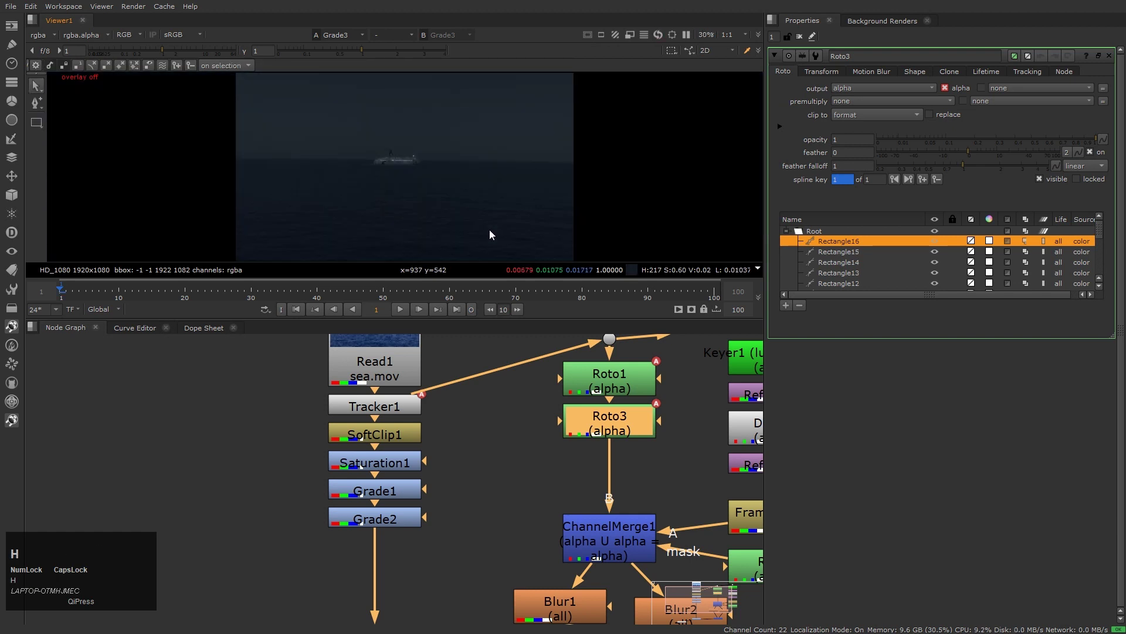
pyautogui.click(415, 183)
pyautogui.press('End')
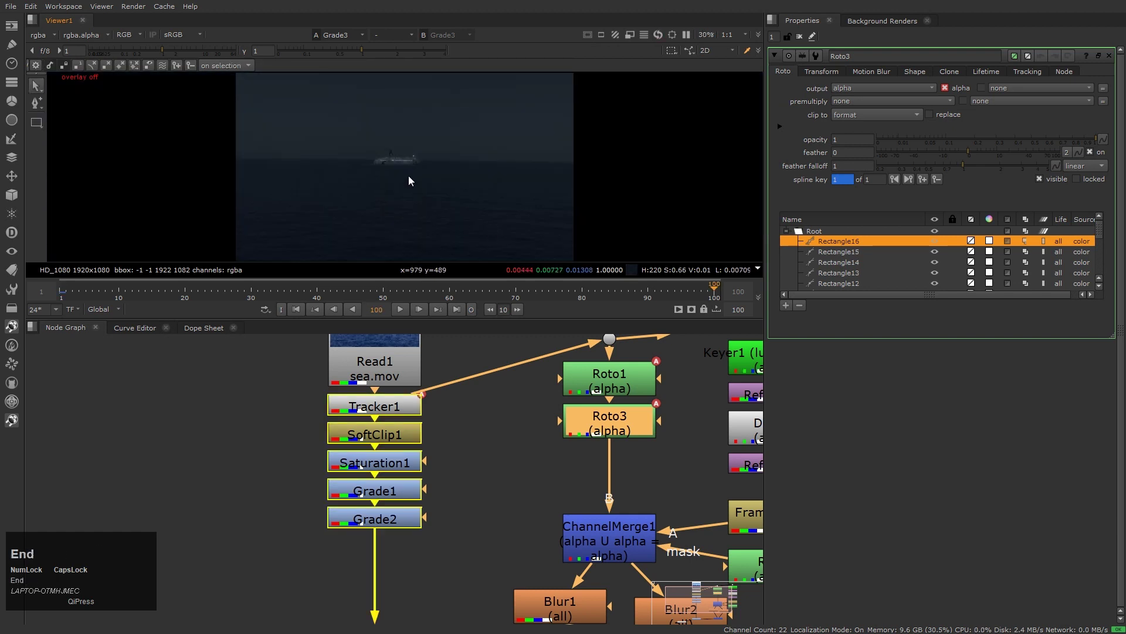
pyautogui.press('l')
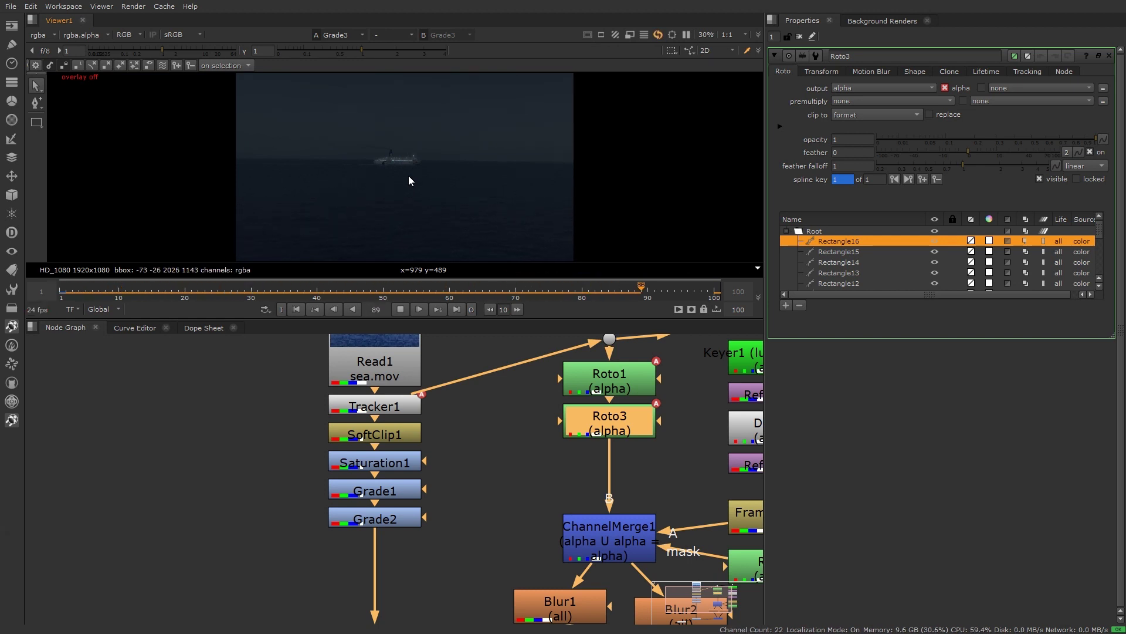
pyautogui.press('Home')
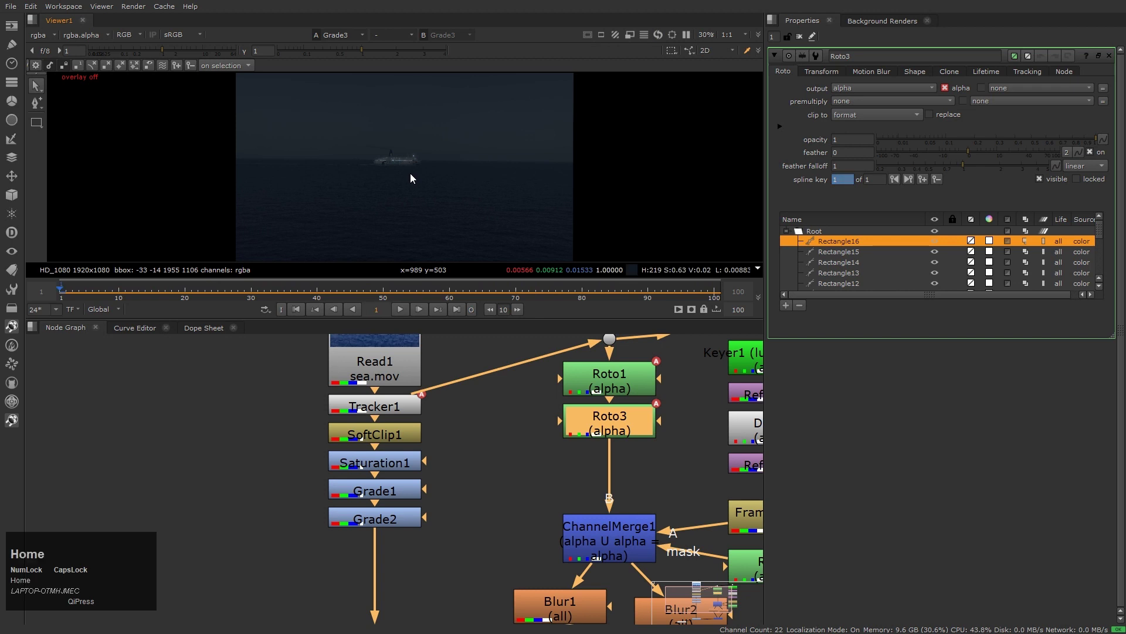
# Step: Move Grade3 and Viewer1 farther down the node graph to make room below Merge1
pyautogui.middleClick(572, 567)
pyautogui.scroll(3, 573, 567)
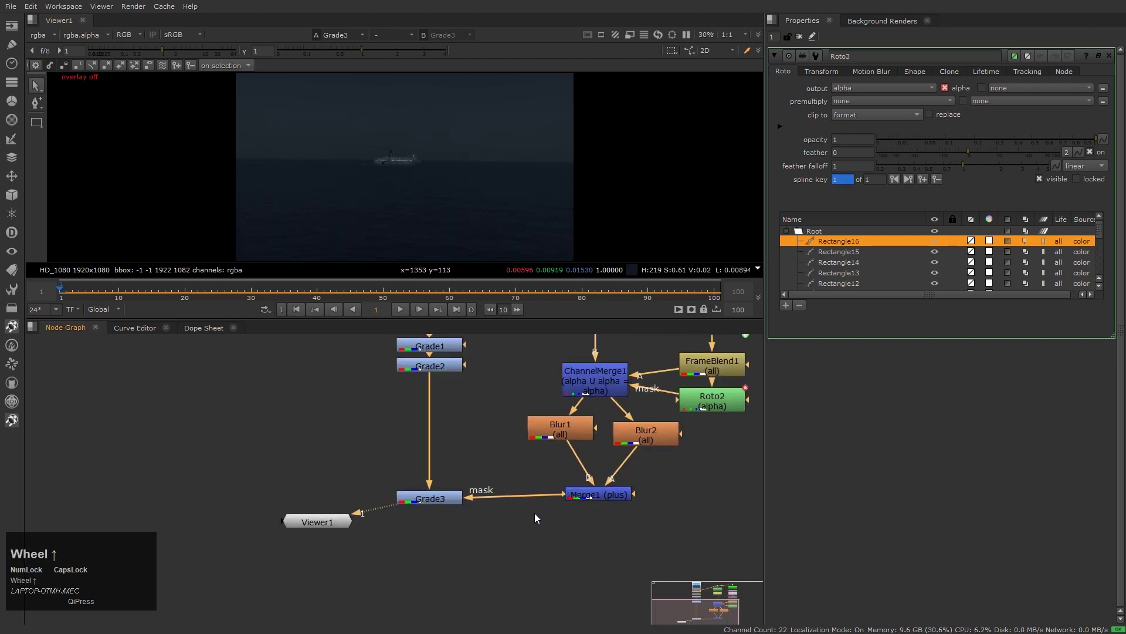
pyautogui.moveTo(417, 501); pyautogui.dragTo(418, 576)
pyautogui.click(531, 579)
pyautogui.moveTo(318, 522); pyautogui.dragTo(290, 607)
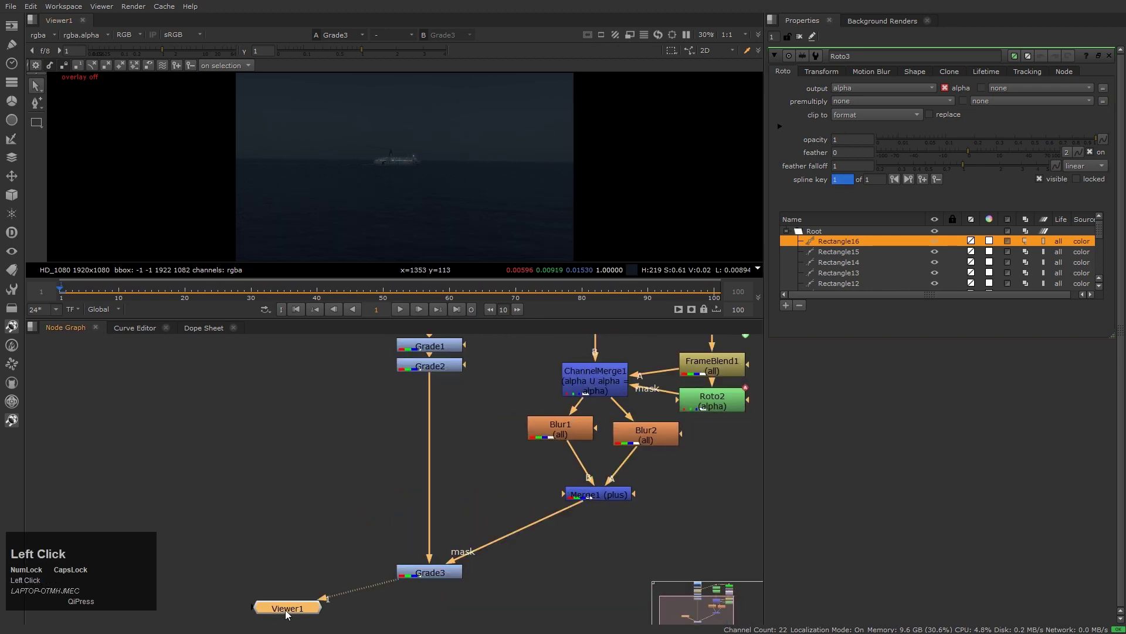
pyautogui.click(654, 522)
# Step: Insert a Blur node after Merge1 with a size of 41.5 and place it beside the mask branch
pyautogui.scroll(2, 587, 501)
pyautogui.moveTo(587, 499); pyautogui.dragTo(586, 477)
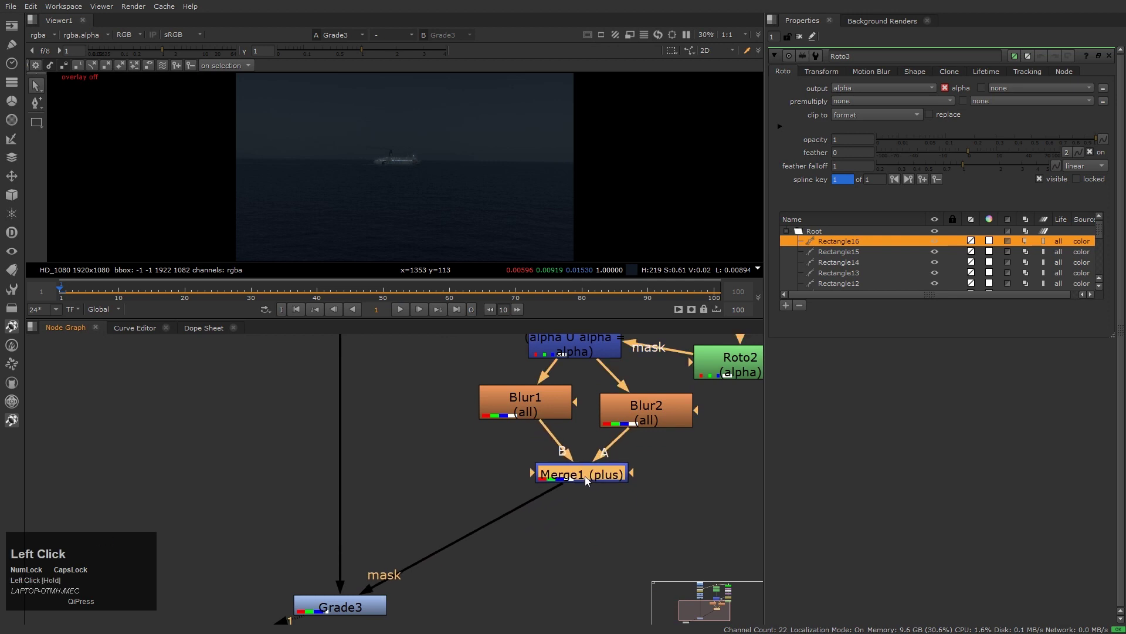
pyautogui.press('b')
pyautogui.click(589, 516)
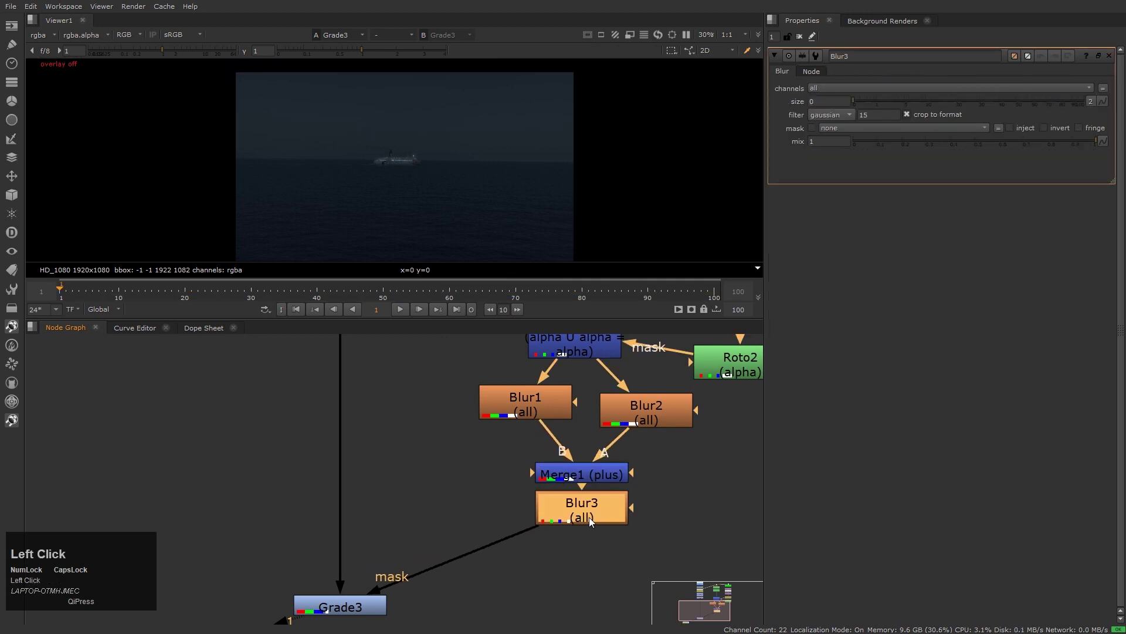
pyautogui.moveTo(860, 99); pyautogui.dragTo(1001, 103)
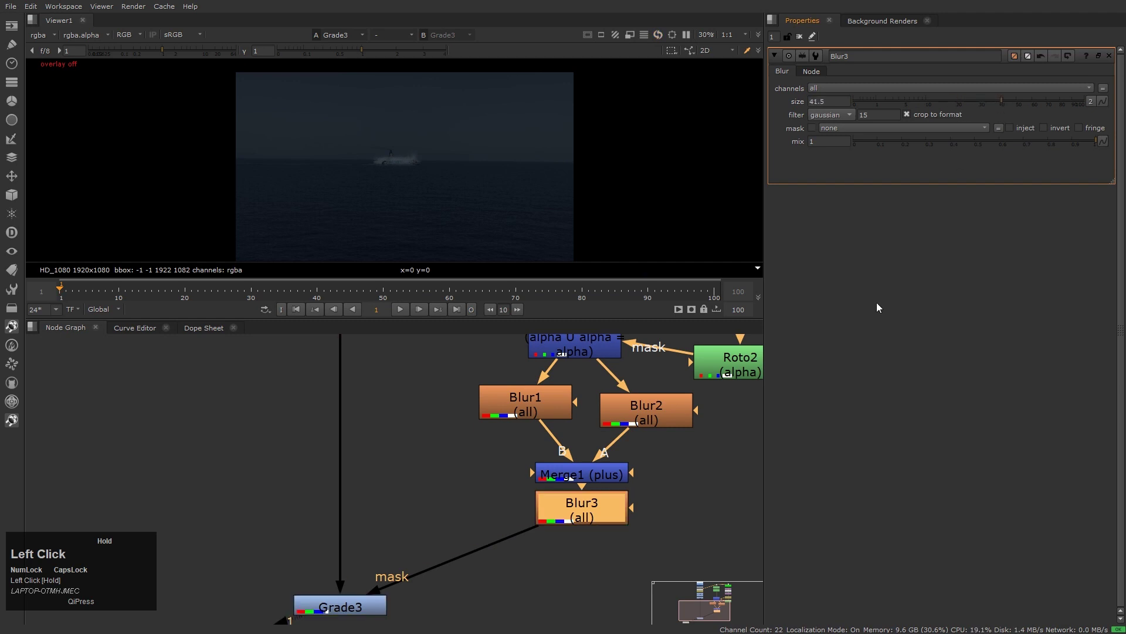
pyautogui.moveTo(592, 517); pyautogui.dragTo(466, 501)
pyautogui.click(575, 551)
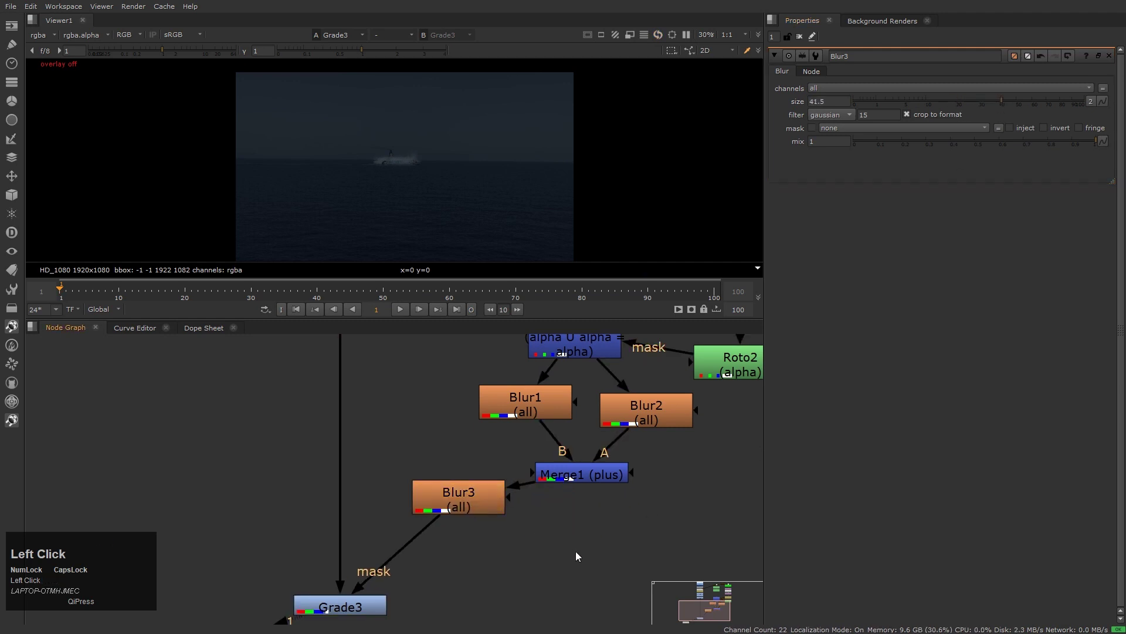
# Step: View Blur3's output up close and compare its alpha channel with its colour image
pyautogui.click(457, 495)
pyautogui.press('1')
pyautogui.press('a')
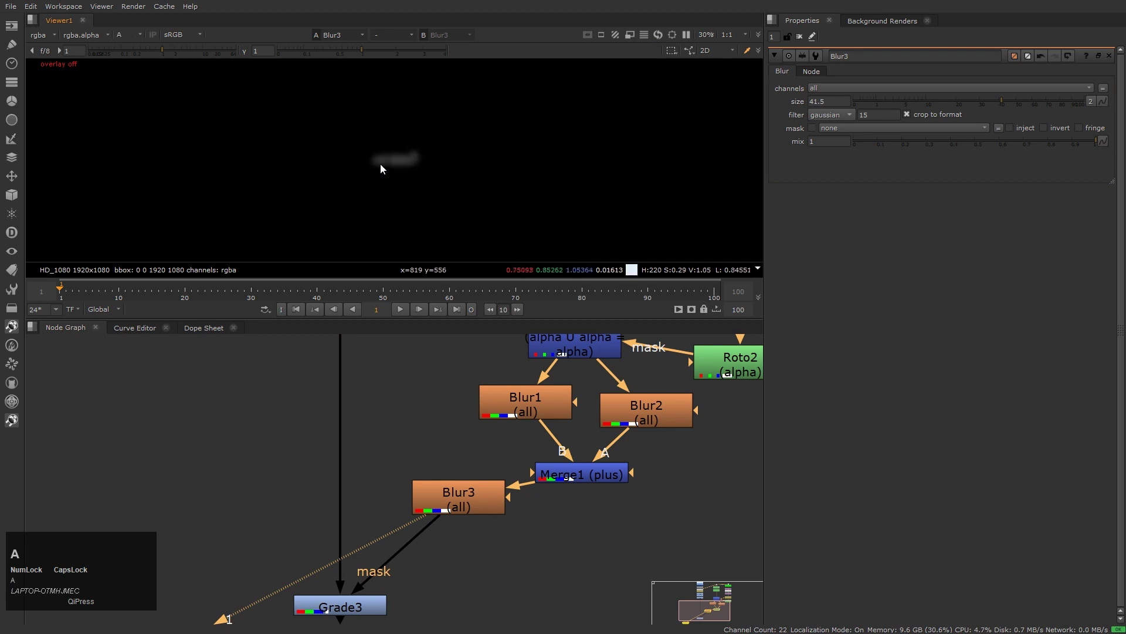
pyautogui.scroll(3, 386, 169)
pyautogui.press('a')
pyautogui.press('a')
pyautogui.press('a')
pyautogui.press('a')
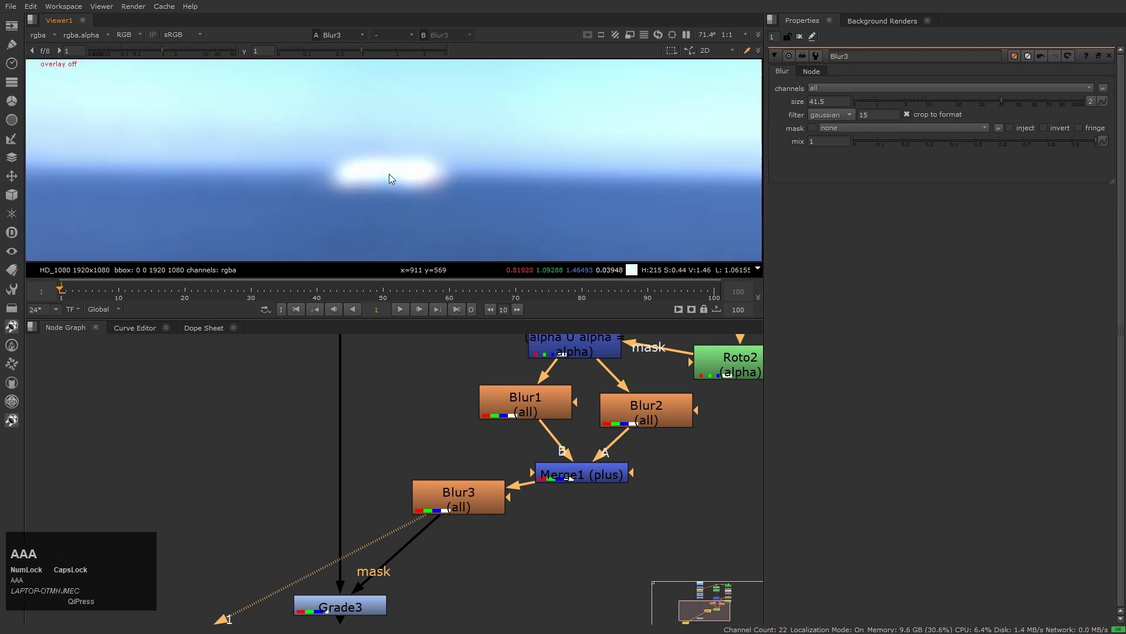
pyautogui.click(602, 575)
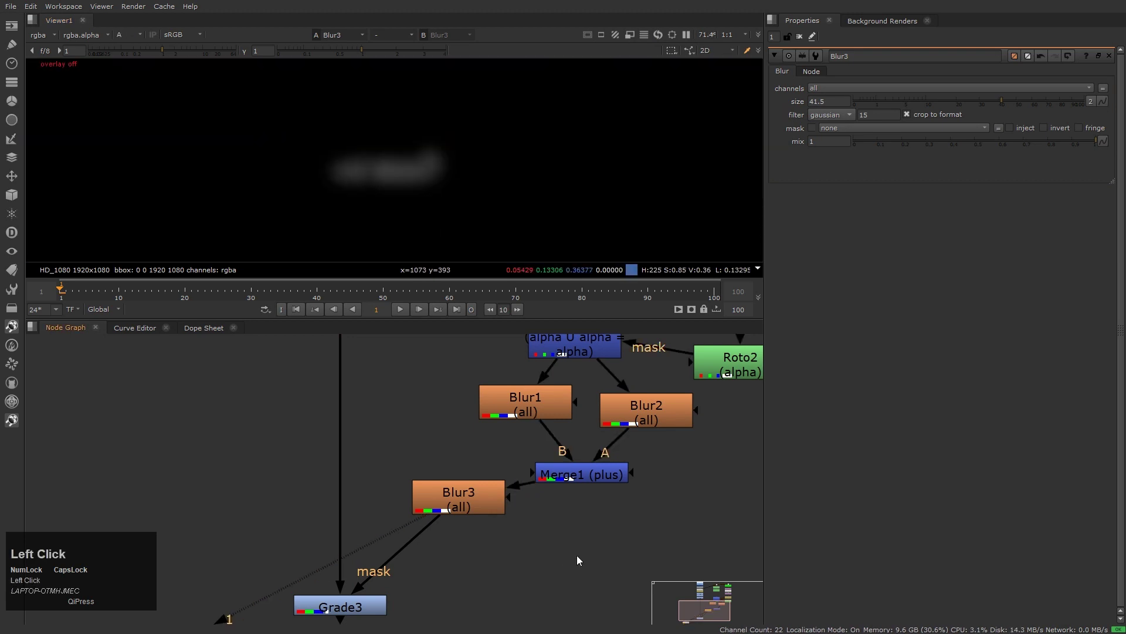
# Step: Add a Merge with Blur3 as A and Merge1 as B, feed it into Grade3's mask, and view it
pyautogui.press('m')
pyautogui.moveTo(560, 535); pyautogui.dragTo(581, 478)
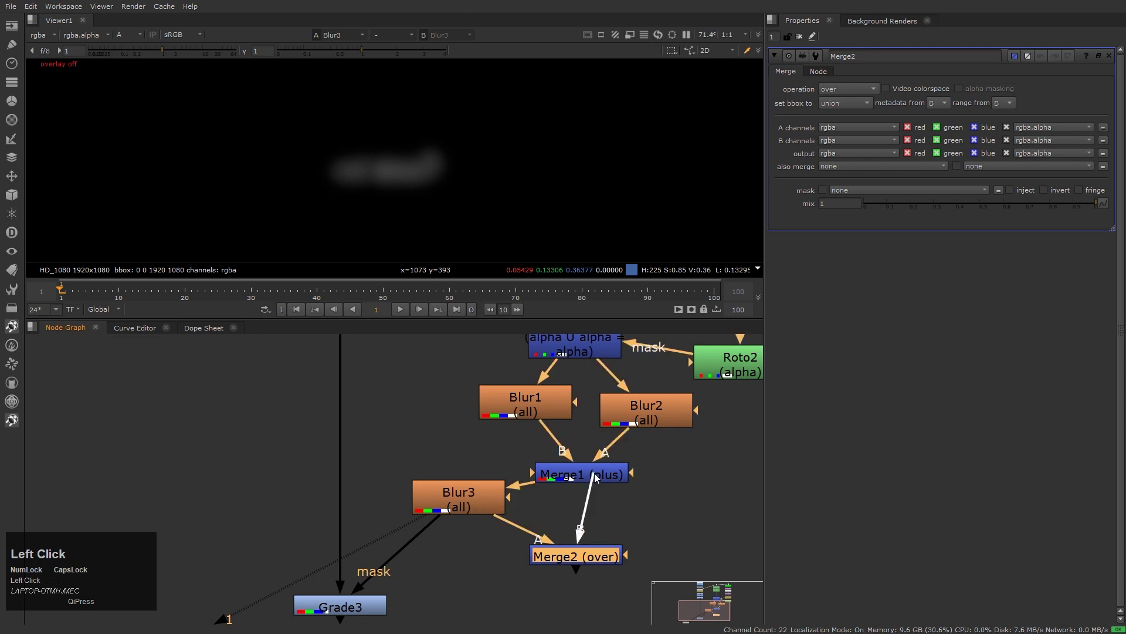
pyautogui.moveTo(452, 531); pyautogui.dragTo(601, 560)
pyautogui.press('1')
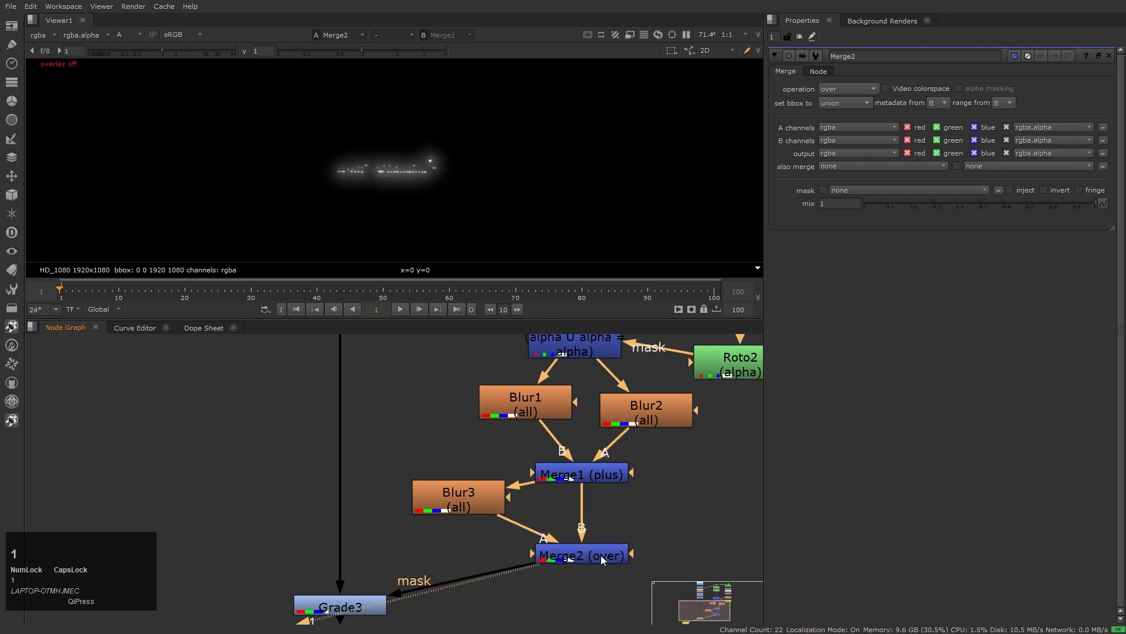
# Step: Set Merge2's operation to plus
pyautogui.click(601, 560)
pyautogui.click(849, 89)
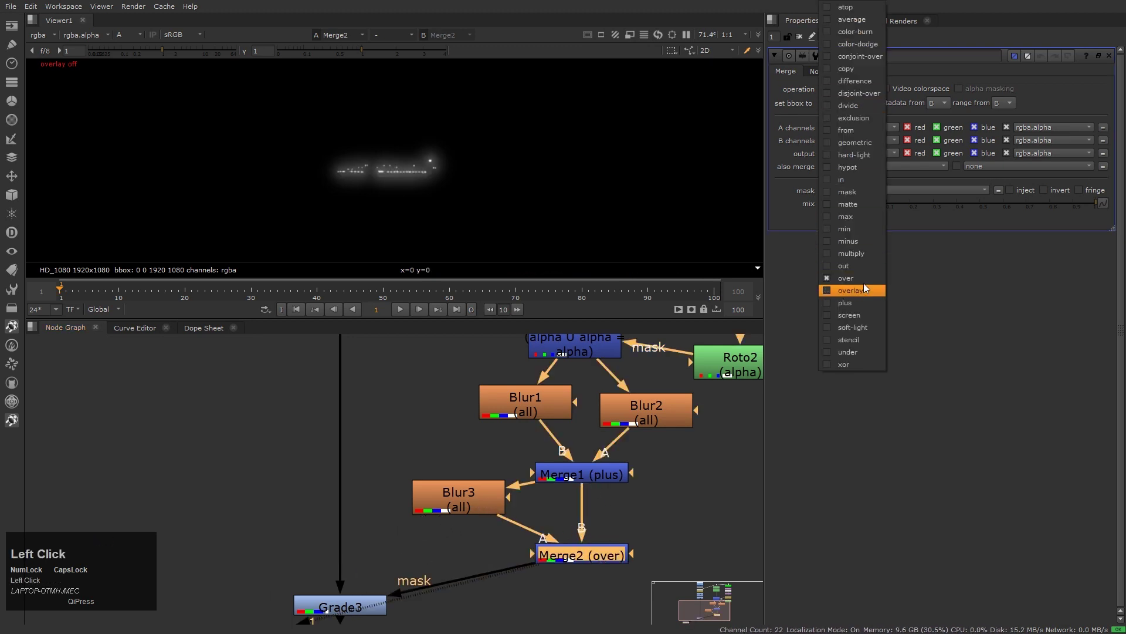
pyautogui.click(862, 308)
pyautogui.click(592, 556)
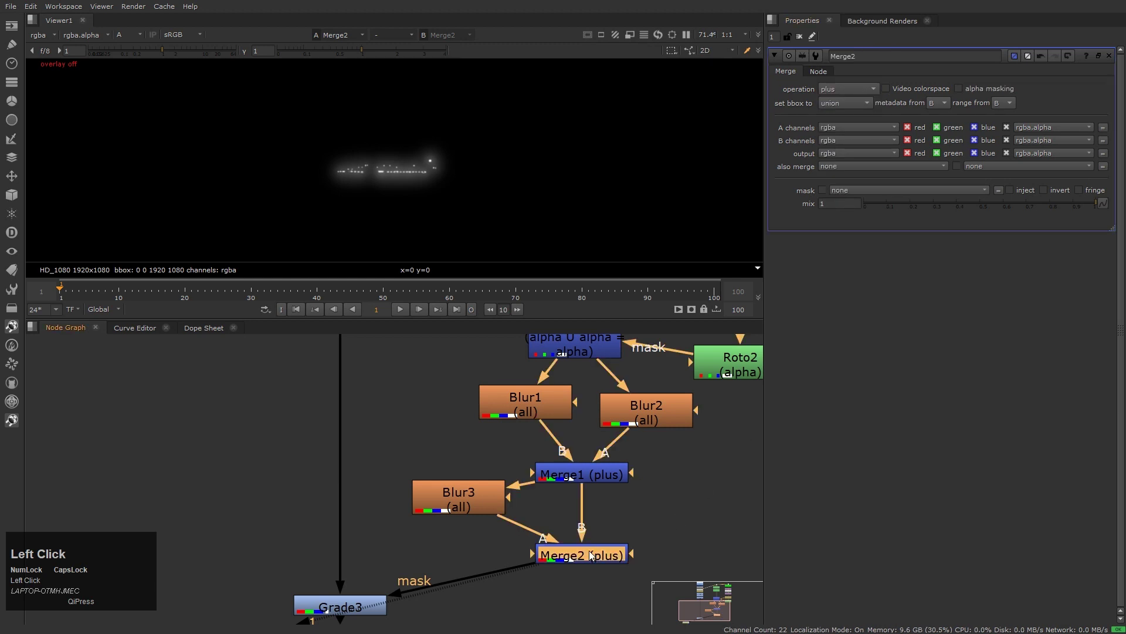
# Step: Compare the mask with Merge2 disabled and enabled, and view Grade3's output in full colour instead of alpha
pyautogui.press('d')
pyautogui.press('d')
pyautogui.moveTo(474, 503); pyautogui.dragTo(539, 431, button='middle')
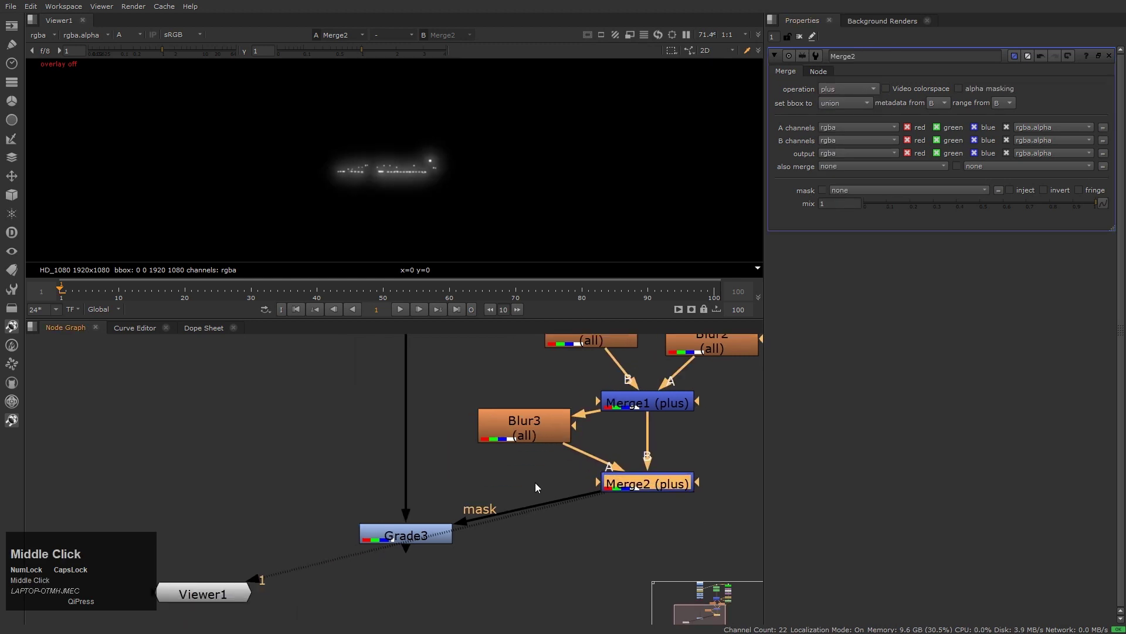
pyautogui.click(405, 535)
pyautogui.press('1')
pyautogui.click(516, 509)
pyautogui.press('a')
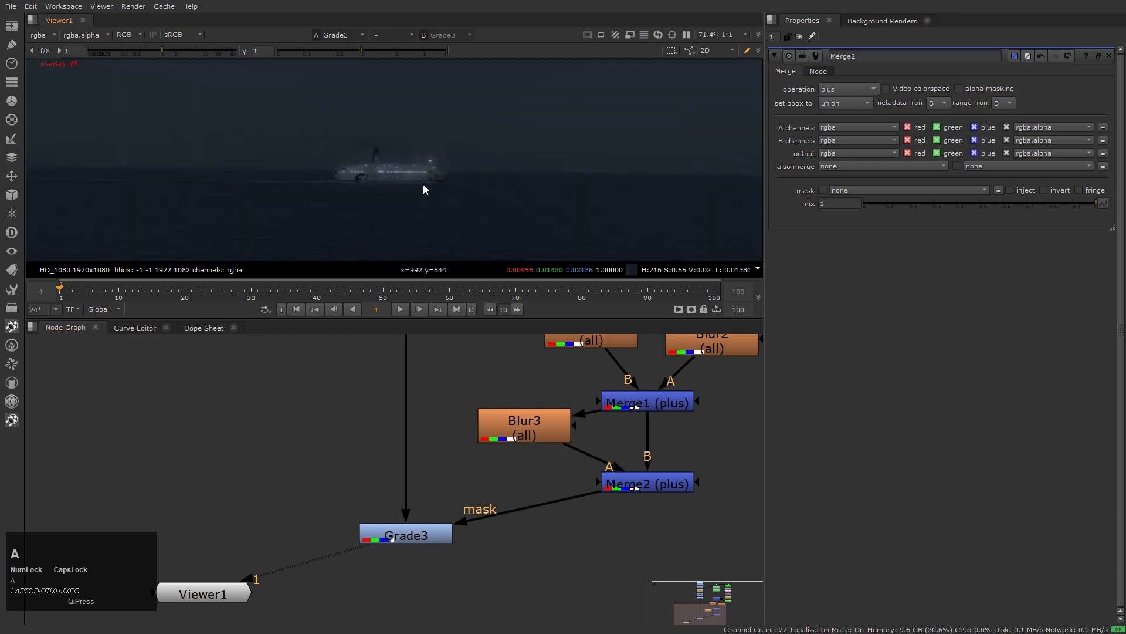
# Step: Toggle Merge2 off and on repeatedly to compare the window glow on the ship up close
pyautogui.scroll(2, 397, 165)
pyautogui.click(646, 485)
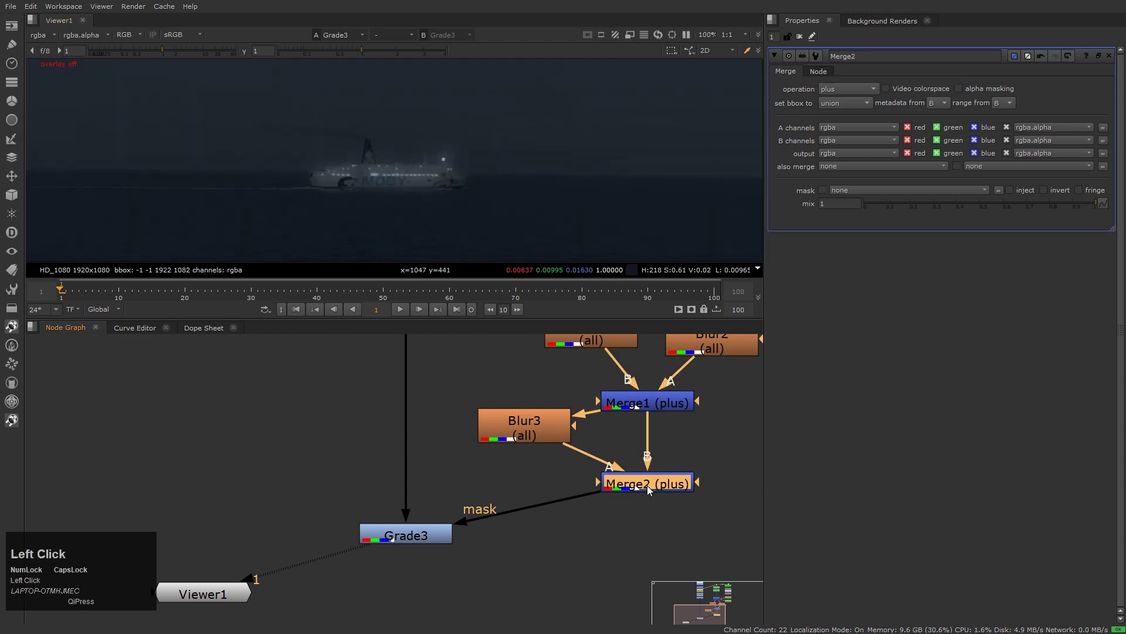
pyautogui.press('d')
pyautogui.press('d')
pyautogui.press('d')
pyautogui.press('d')
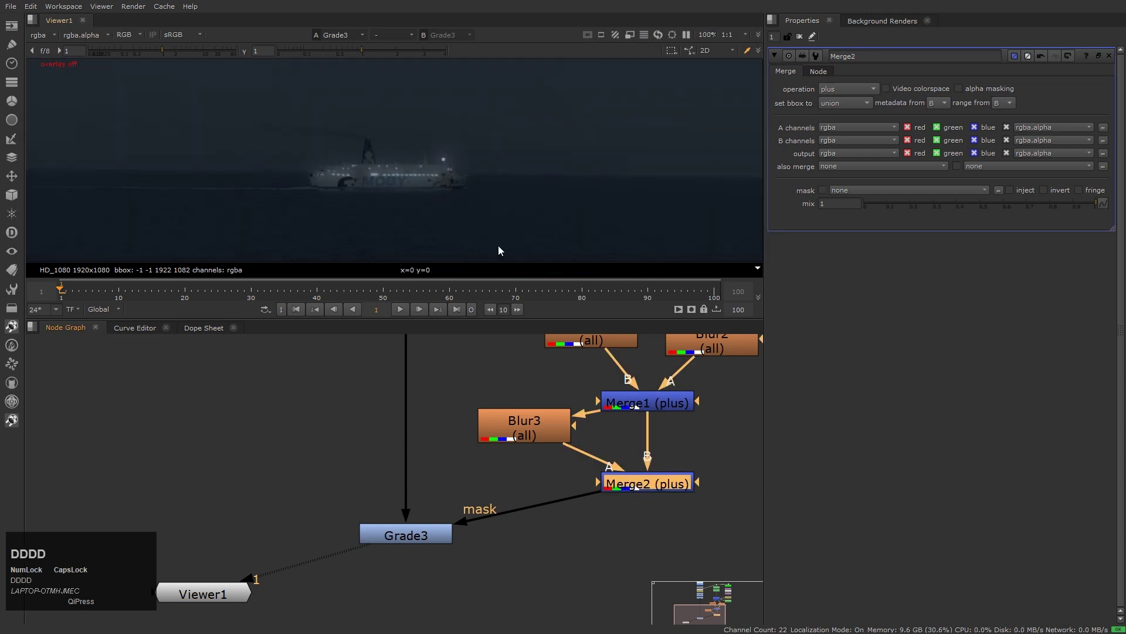
pyautogui.scroll(3, 437, 167)
pyautogui.press('d')
pyautogui.press('d')
pyautogui.click(526, 428)
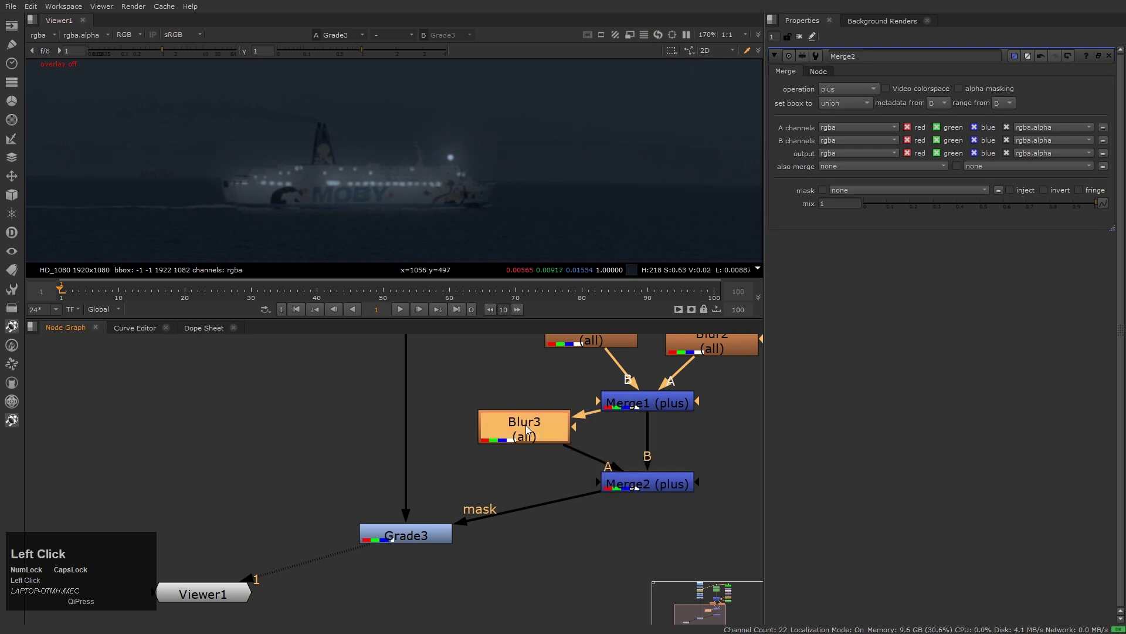
pyautogui.moveTo(525, 428); pyautogui.dragTo(523, 475)
pyautogui.click(513, 420)
pyautogui.press('g')
pyautogui.moveTo(513, 421); pyautogui.dragTo(520, 398)
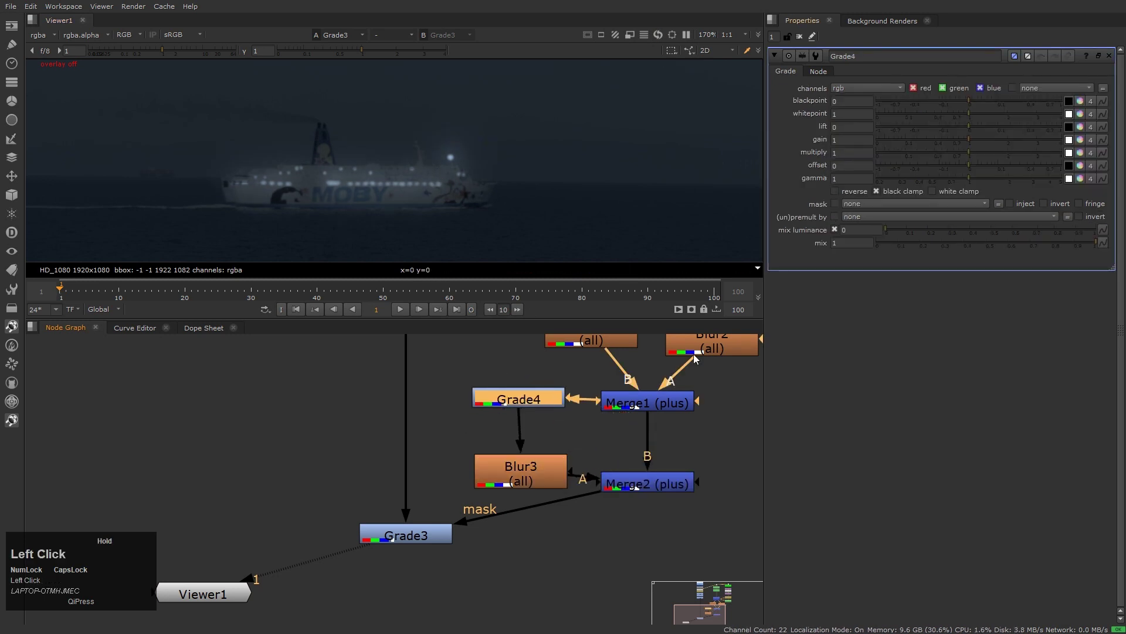
pyautogui.click(868, 87)
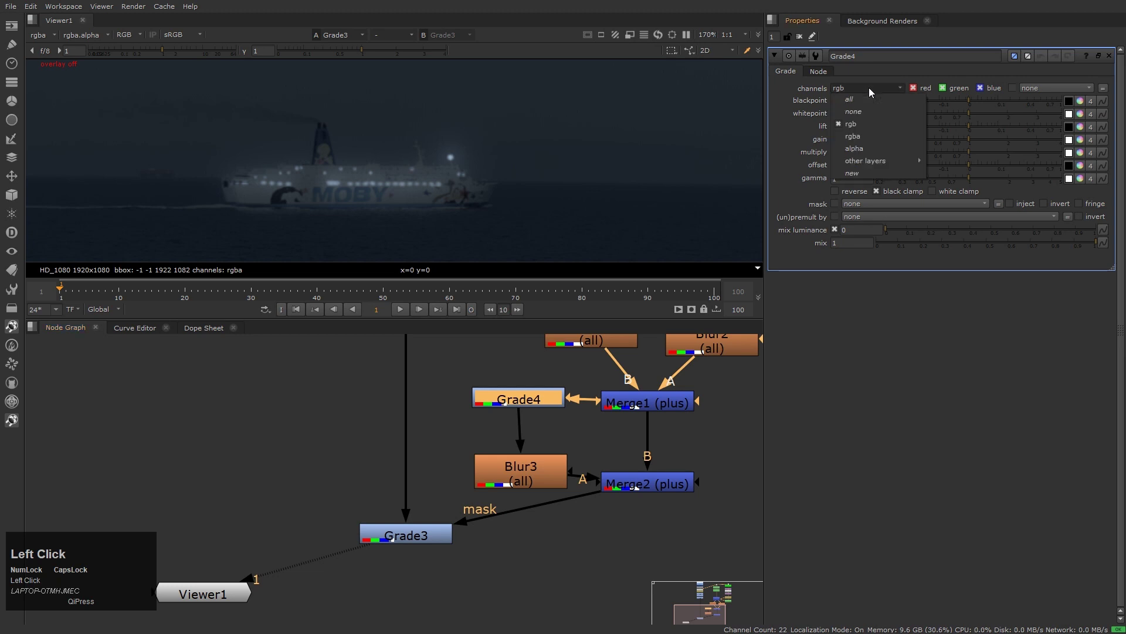
# Step: Set the Grade4 node's channels to rgba and raise its gain to 4
pyautogui.click(865, 136)
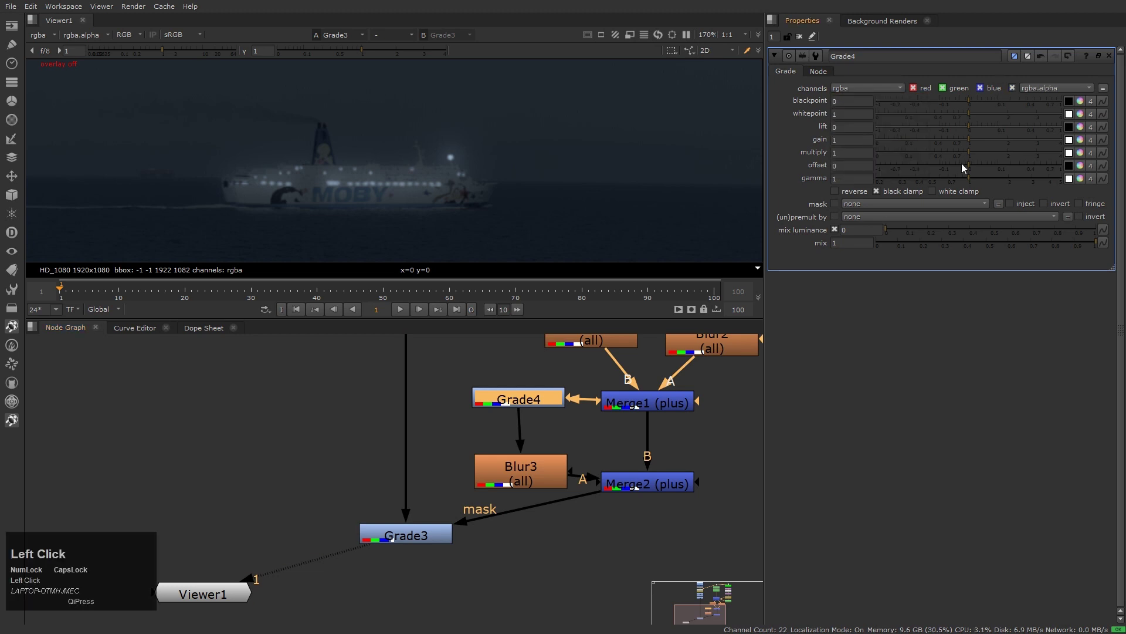
pyautogui.moveTo(973, 139); pyautogui.dragTo(1109, 145)
pyautogui.scroll(4, 593, 235)
pyautogui.moveTo(593, 235); pyautogui.dragTo(579, 170, button='middle')
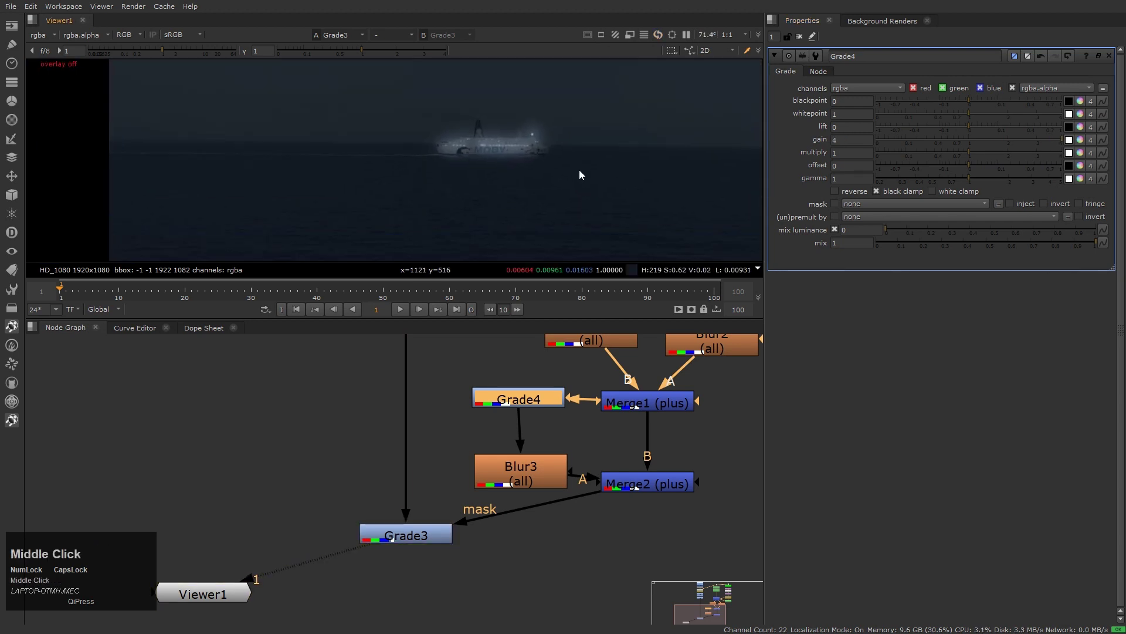
pyautogui.scroll(1, 579, 170)
# Step: Open the Blur3 properties and move the Grade3 node lower in the node graph
pyautogui.doubleClick(529, 467)
pyautogui.moveTo(444, 538); pyautogui.dragTo(444, 582)
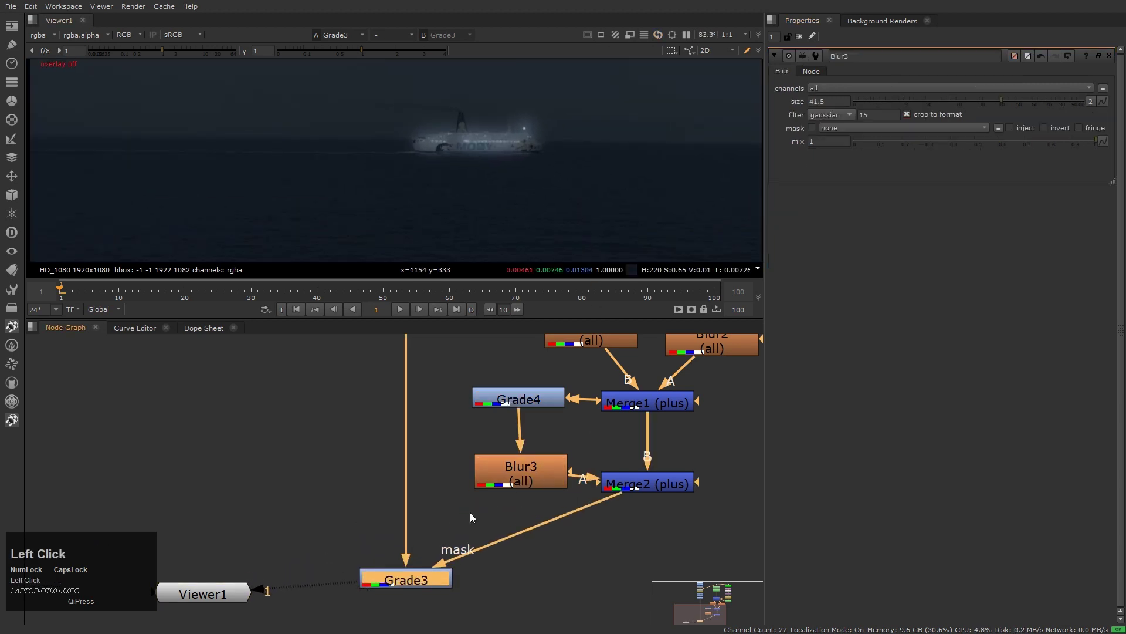
pyautogui.click(508, 465)
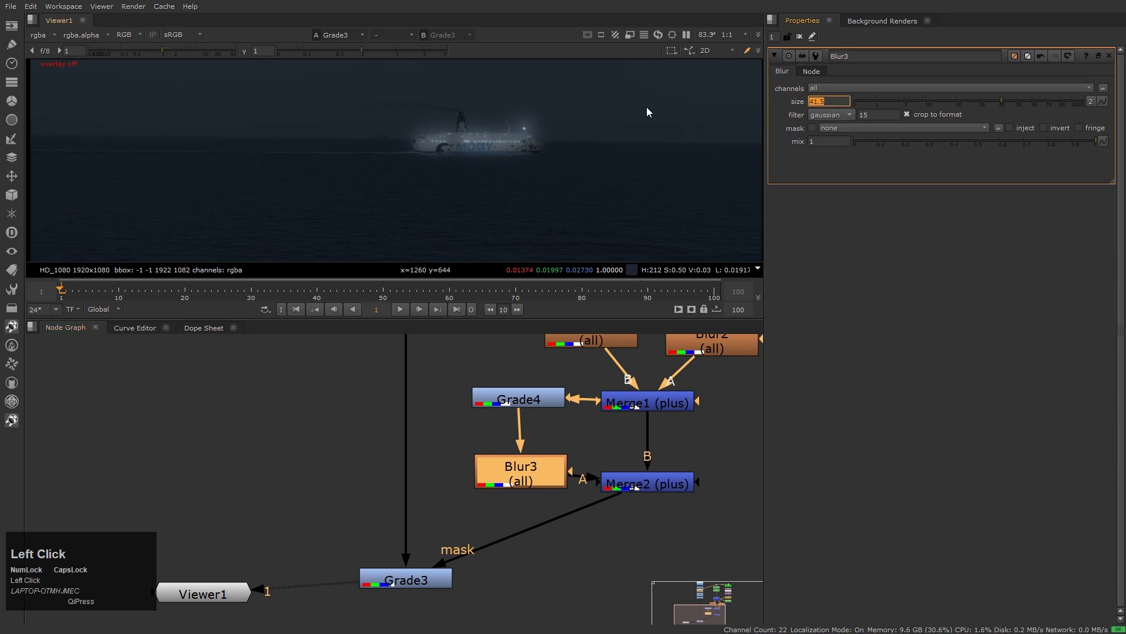
# Step: Try Blur3 sizes of 100, 50 and 70 on the ship's glow
pyautogui.write('100')
pyautogui.press('Return')
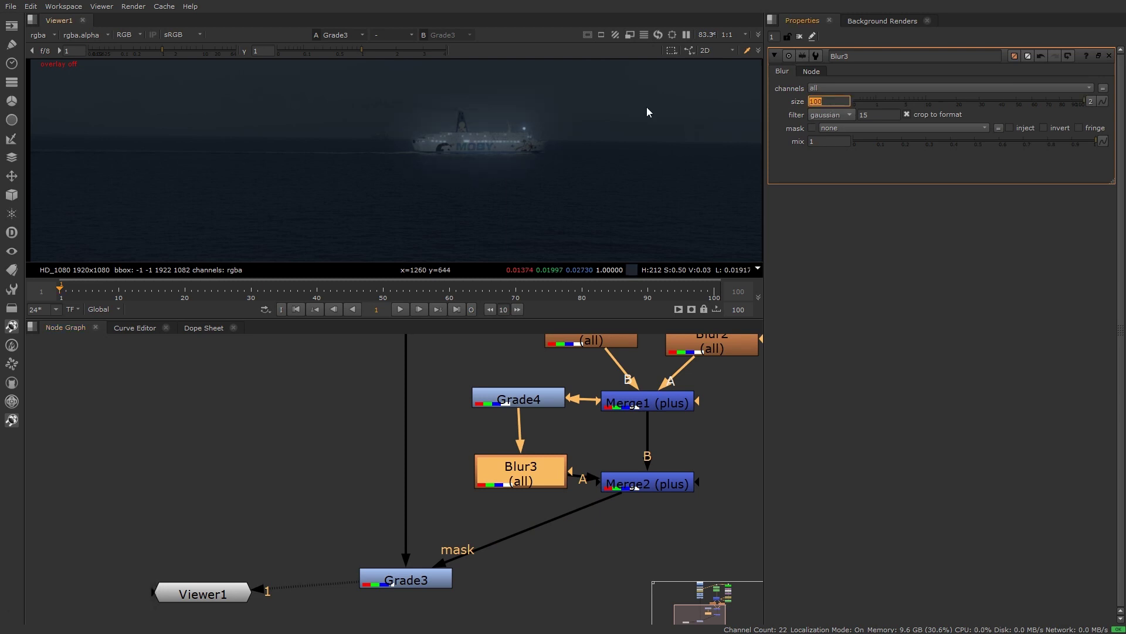
pyautogui.write('50')
pyautogui.press('Return')
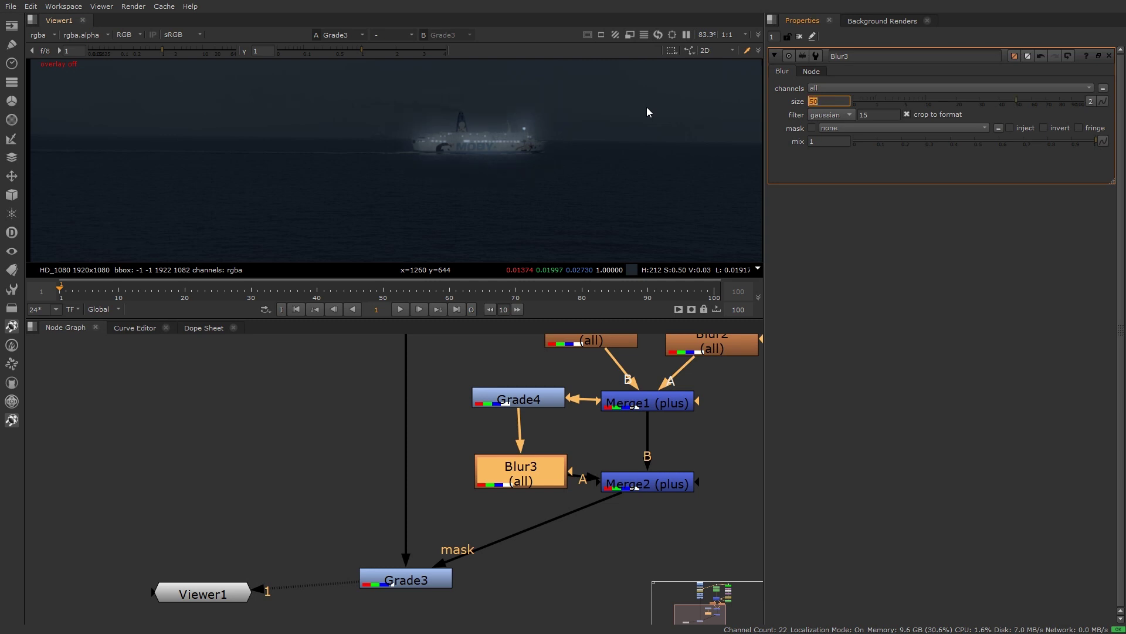
pyautogui.write('70')
pyautogui.press('Return')
# Step: Align Blur3 beneath Grade4 and split its blur size into a width of 100 and a height of 30
pyautogui.moveTo(533, 471); pyautogui.dragTo(530, 471)
pyautogui.scroll(2, 471, 143)
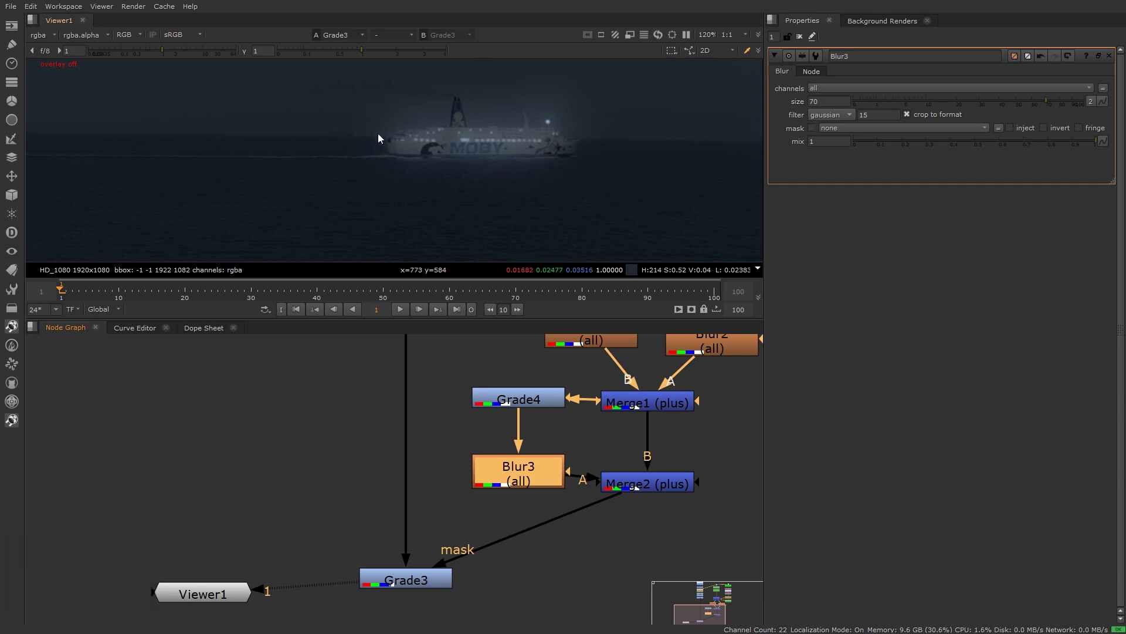
pyautogui.click(1091, 102)
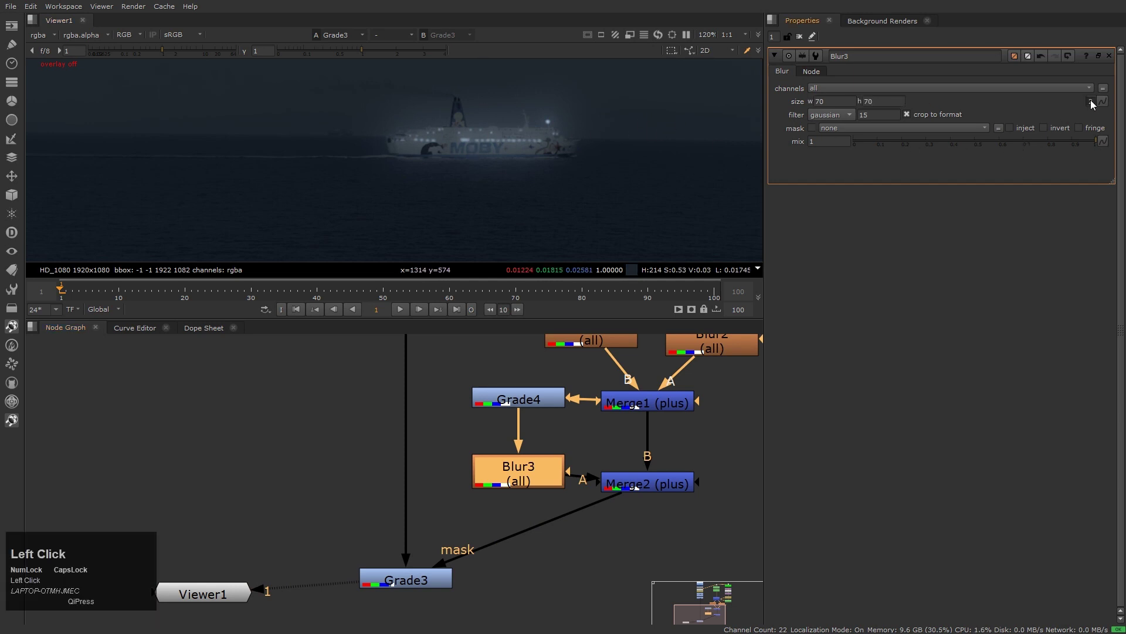
pyautogui.click(836, 100)
pyautogui.write('100')
pyautogui.press('Tab')
pyautogui.write('0')
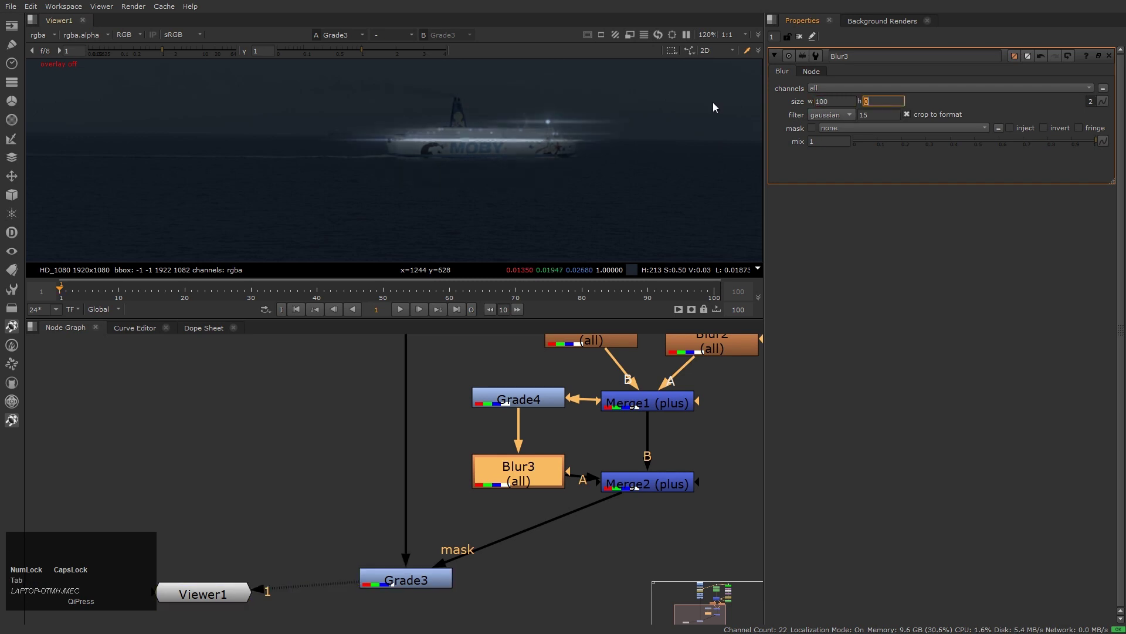
pyautogui.write('50')
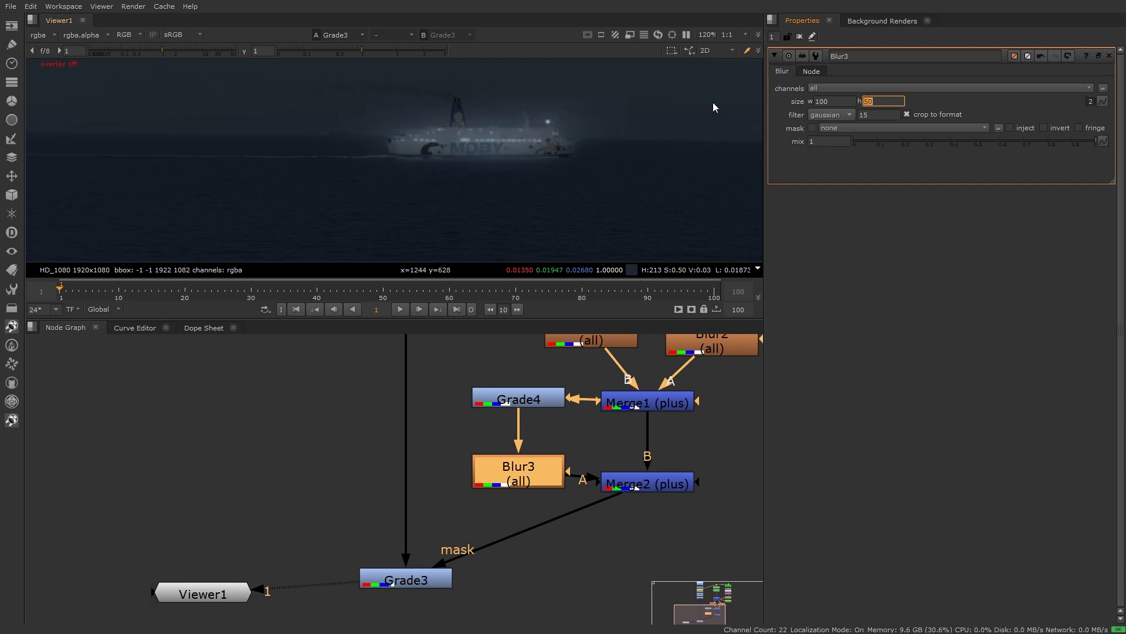
pyautogui.press('Down')
pyautogui.press('Down')
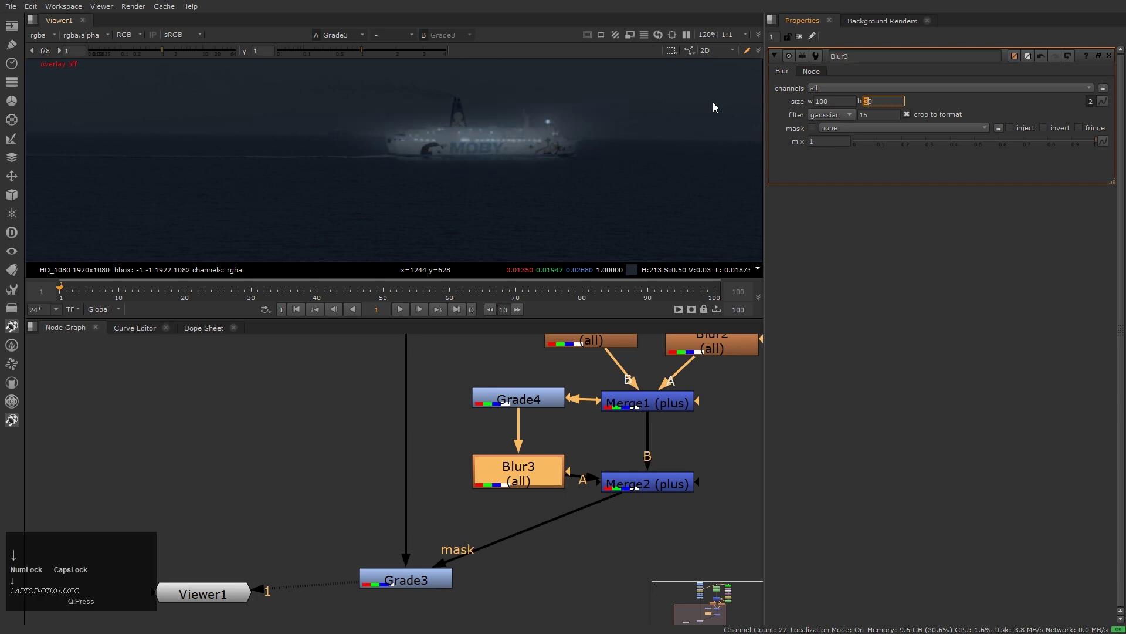
pyautogui.scroll(-2, 445, 193)
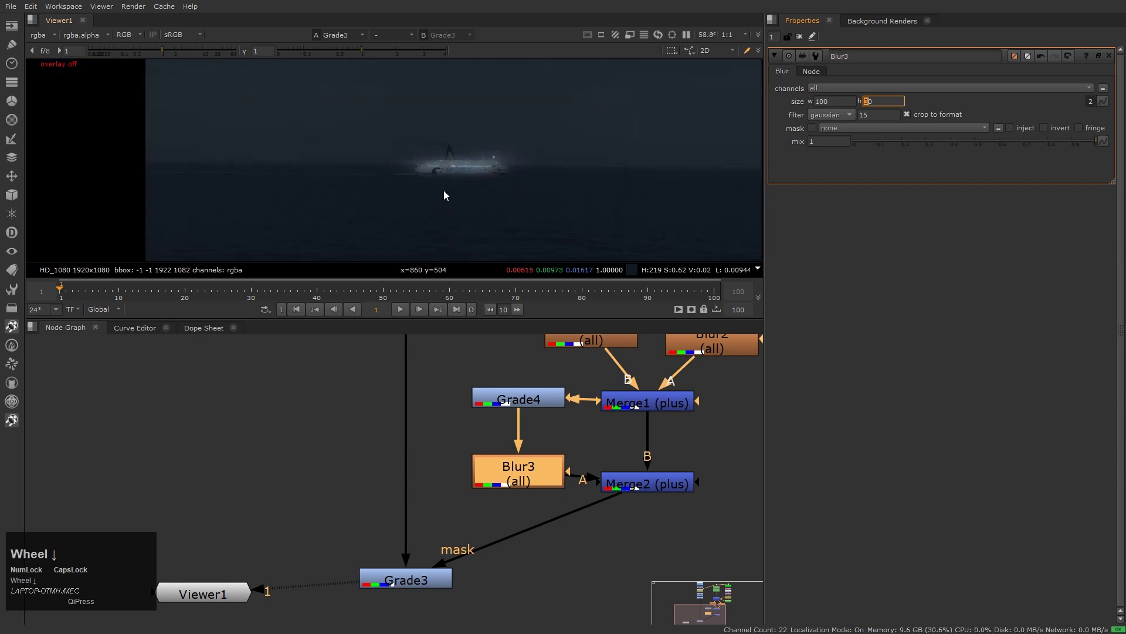
pyautogui.scroll(1, 480, 206)
pyautogui.click(478, 206)
pyautogui.scroll(-2, 479, 204)
pyautogui.scroll(2, 373, 164)
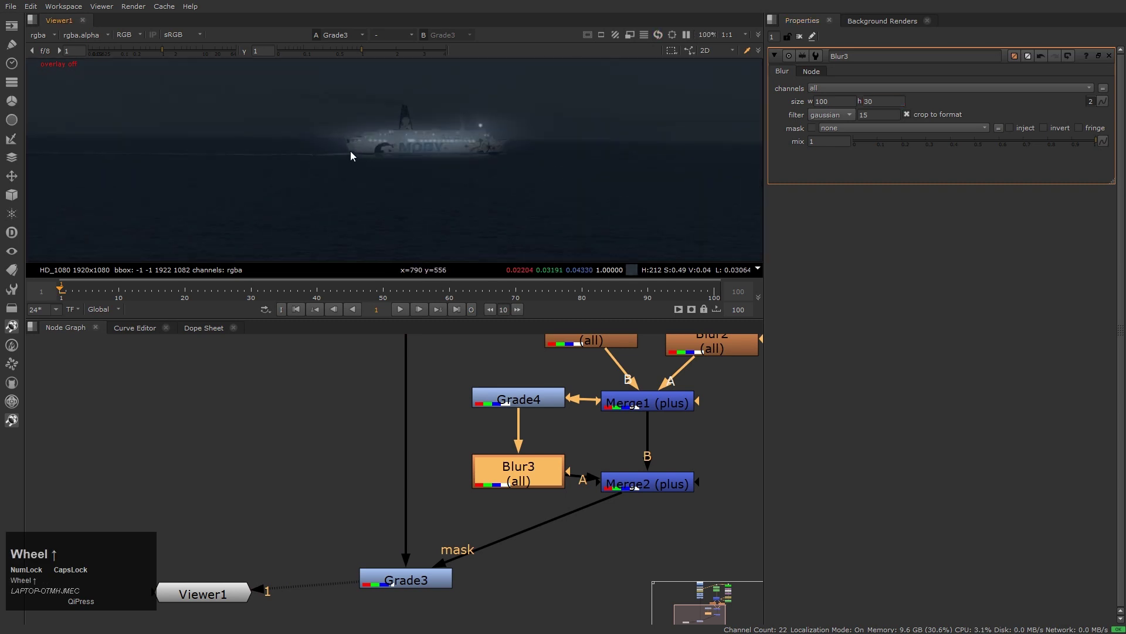
pyautogui.scroll(2, 352, 151)
# Step: Space Merge2 and Blur3 apart and insert a Roto node between them with its output set to rgba
pyautogui.click(483, 526)
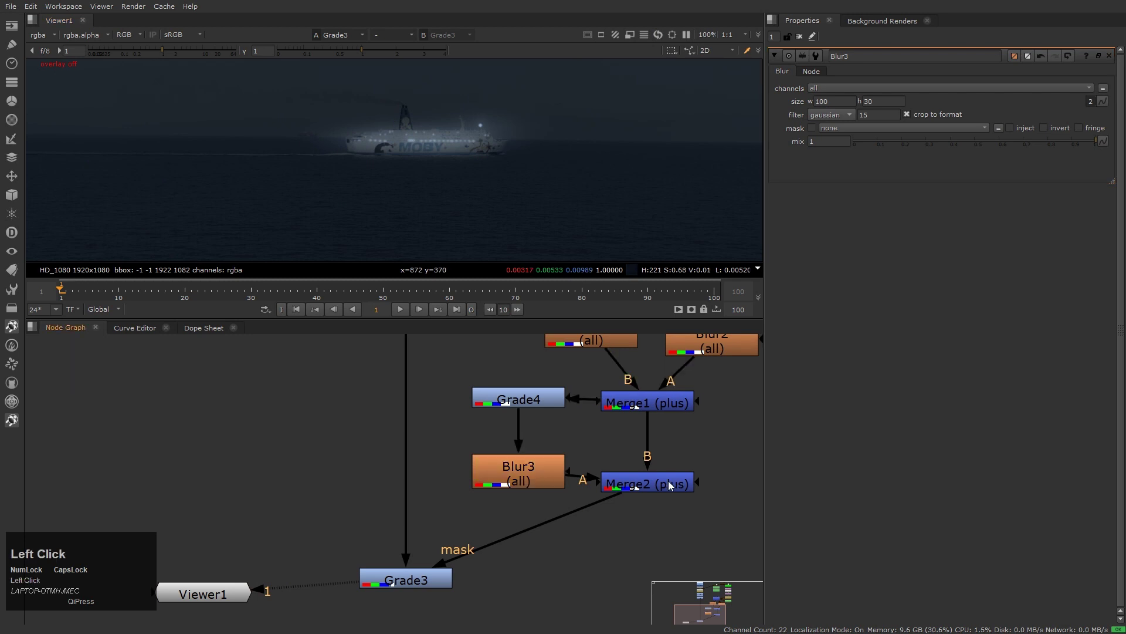
pyautogui.moveTo(671, 485); pyautogui.dragTo(676, 543)
pyautogui.moveTo(527, 481); pyautogui.dragTo(527, 465)
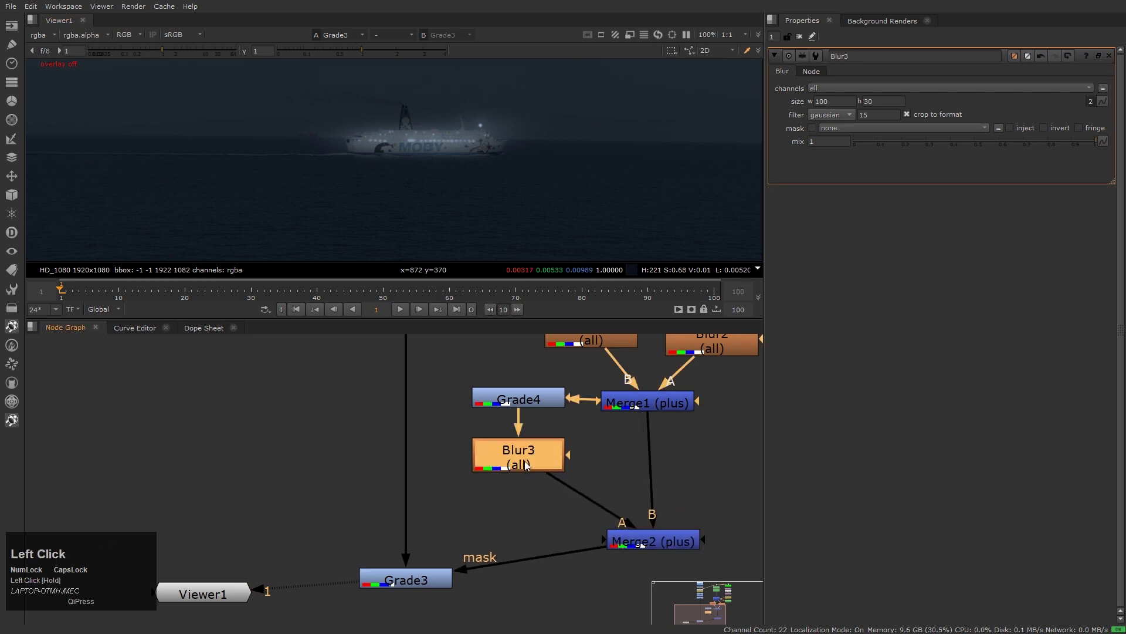
pyautogui.press('o')
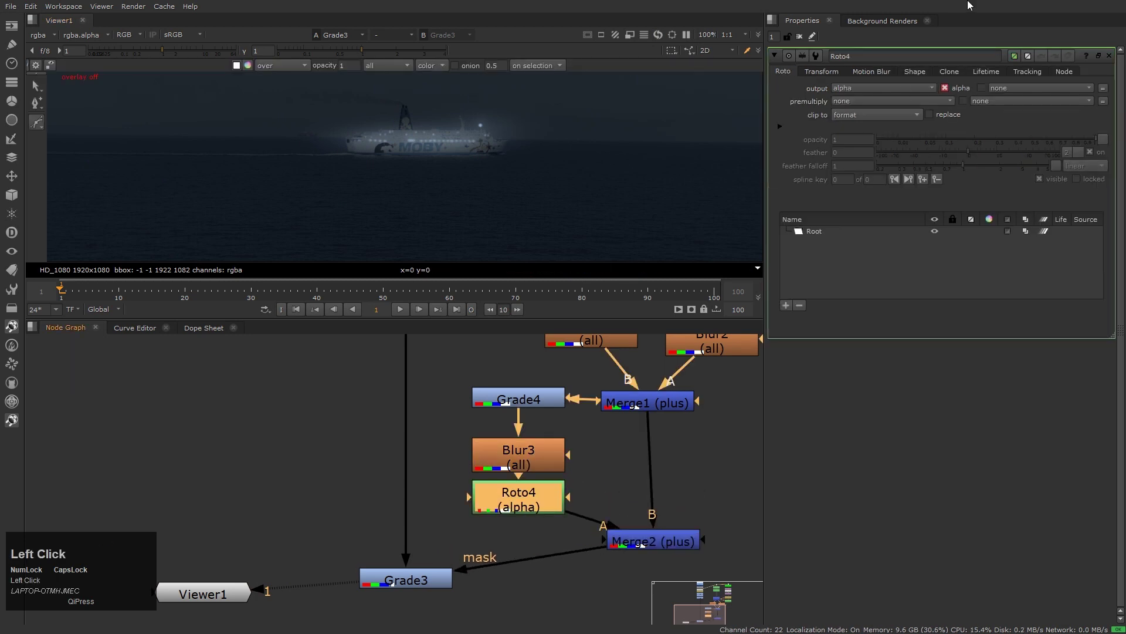
pyautogui.click(877, 88)
pyautogui.click(872, 125)
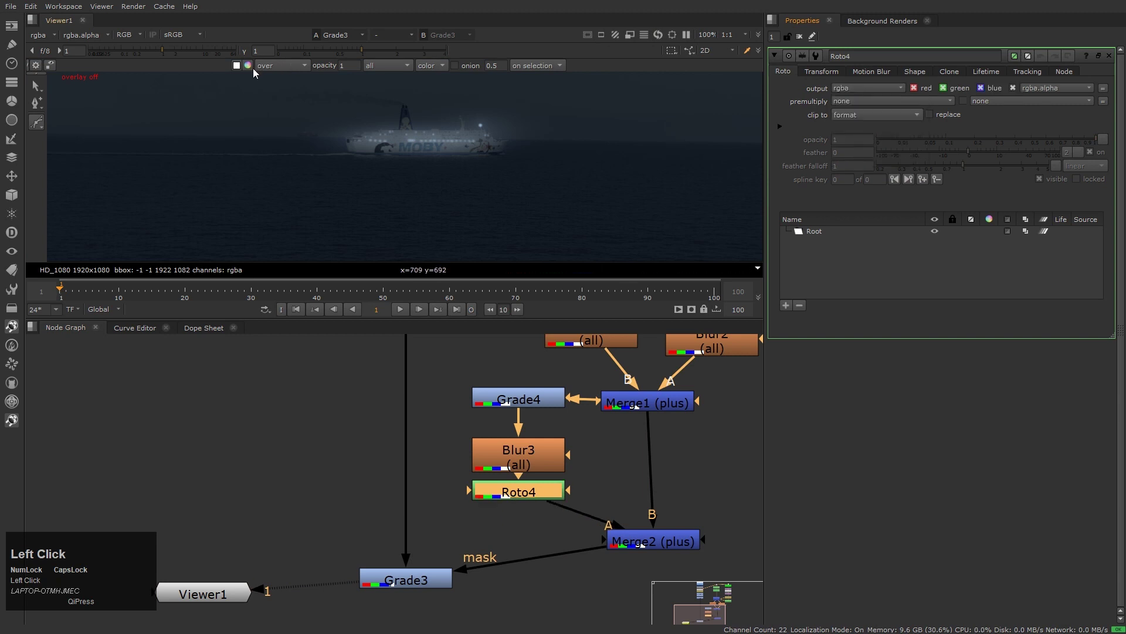
# Step: Turn on the viewer overlay and set the alpha of the Roto paint color to 0
pyautogui.moveTo(269, 108); pyautogui.dragTo(281, 114, button='middle')
pyautogui.press('q')
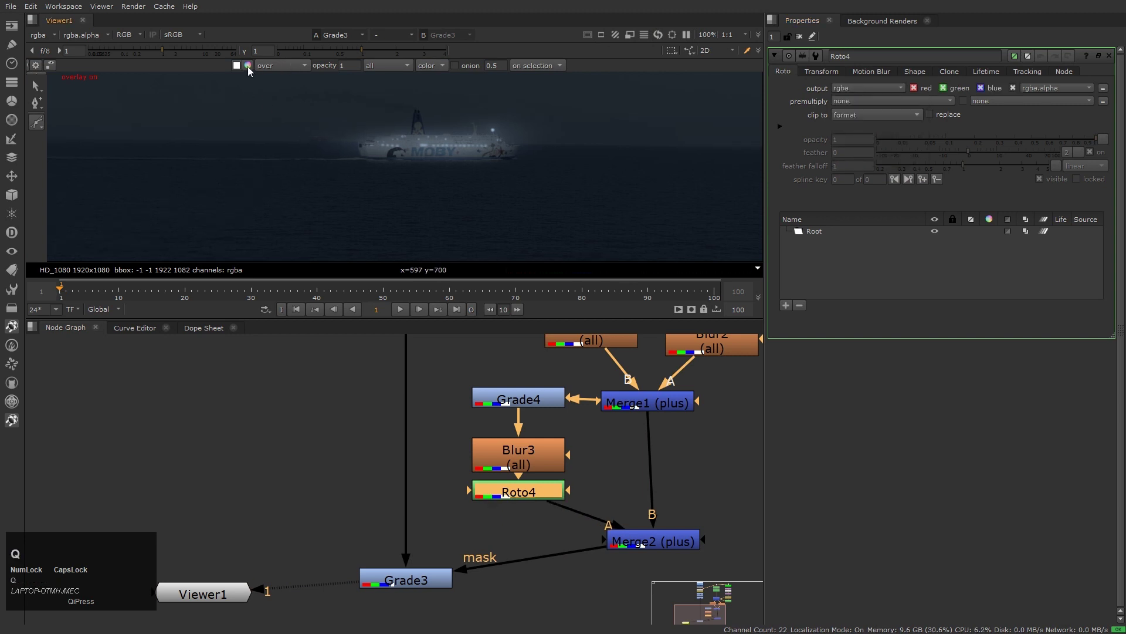
pyautogui.click(248, 65)
pyautogui.moveTo(666, 129); pyautogui.dragTo(694, 65)
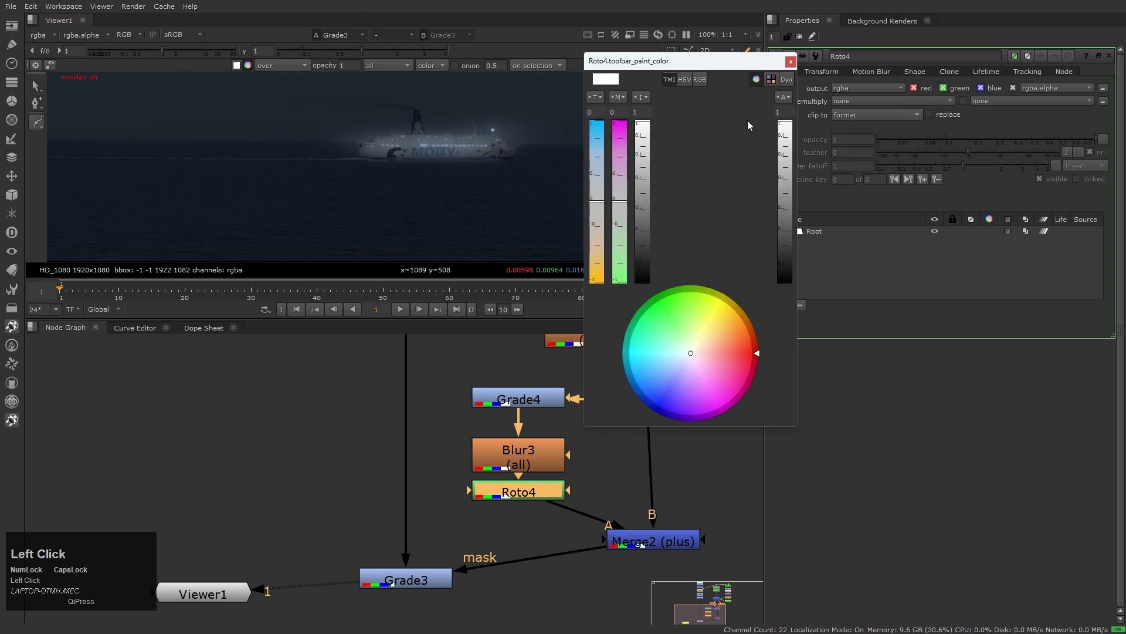
pyautogui.moveTo(783, 129); pyautogui.dragTo(787, 334)
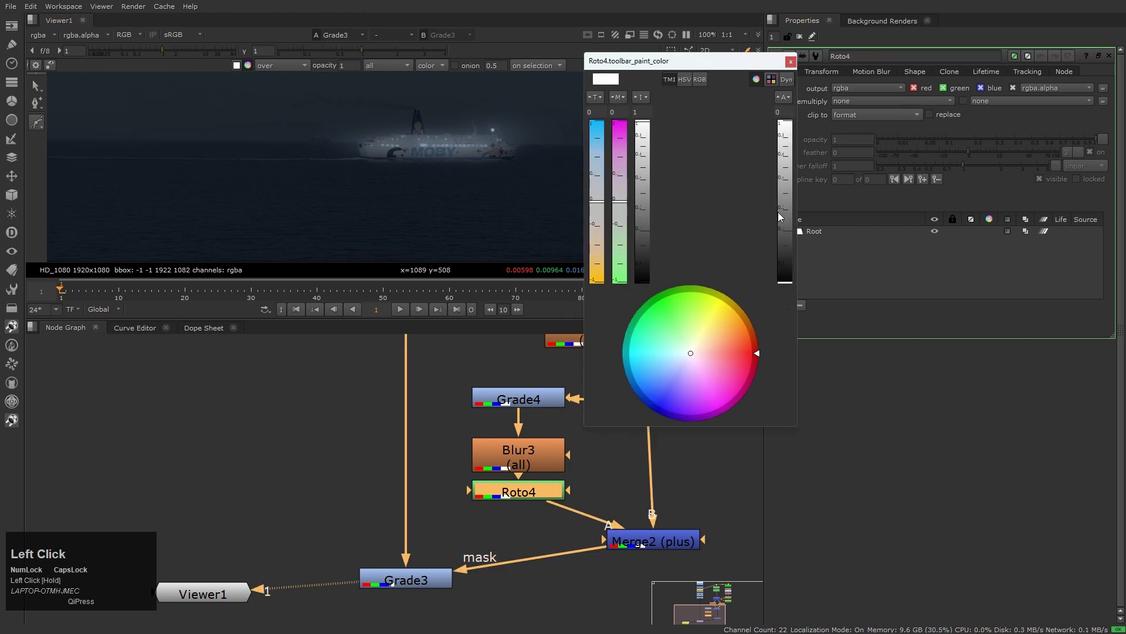
pyautogui.click(791, 62)
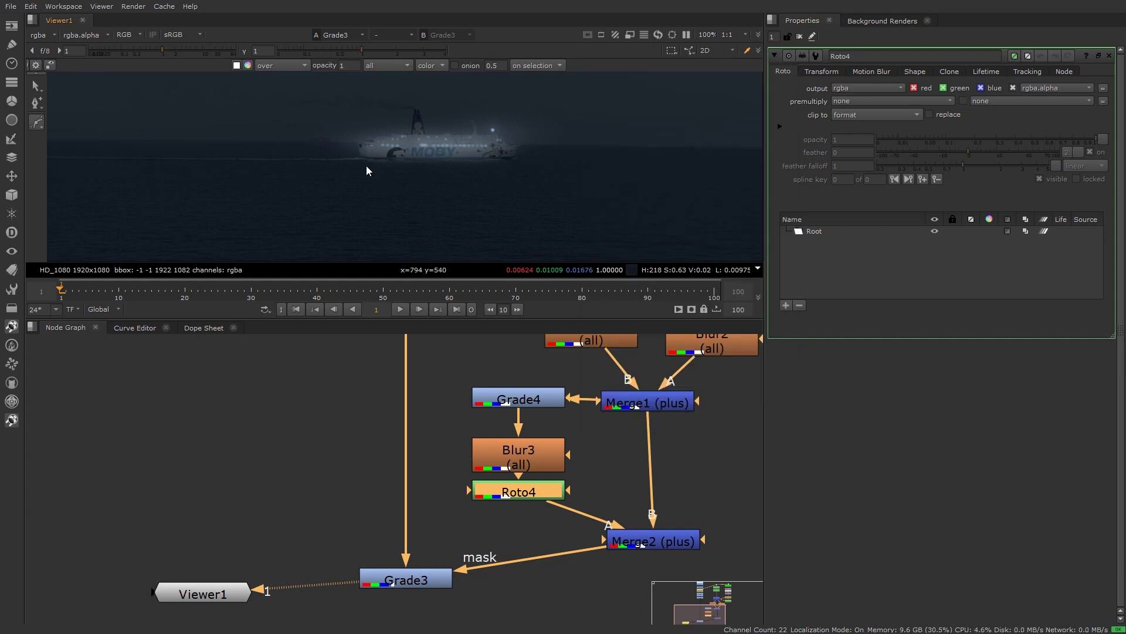
# Step: Draw a closed five-point Bezier shape around the dark, left-hand end of the ship
pyautogui.click(348, 97)
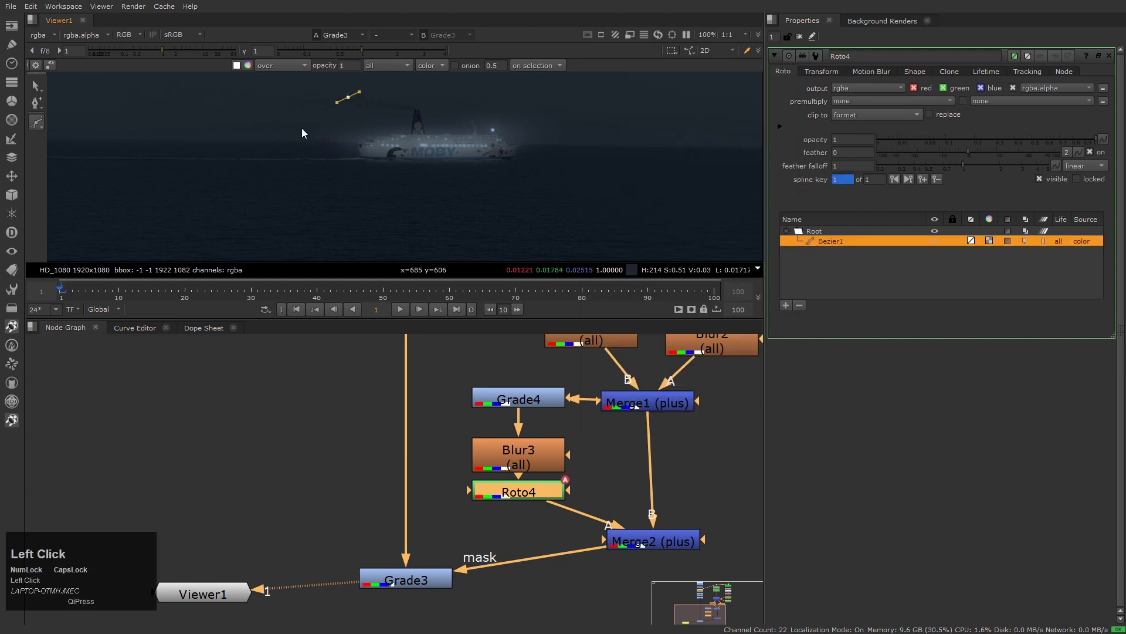
pyautogui.click(292, 139)
pyautogui.click(309, 187)
pyautogui.moveTo(386, 191); pyautogui.dragTo(391, 188)
pyautogui.click(396, 107)
pyautogui.press('Return')
pyautogui.scroll(-4, 404, 106)
pyautogui.scroll(2, 445, 165)
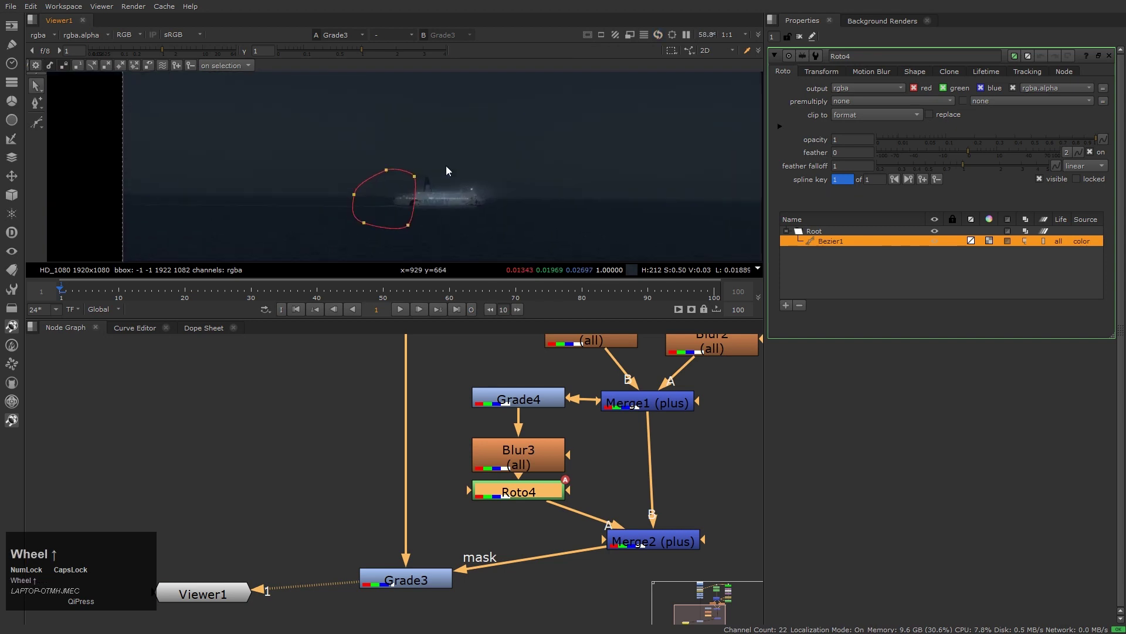
# Step: Expand the feather far outward on all points of the Bezier shape and hide the viewer overlay
pyautogui.moveTo(507, 125); pyautogui.dragTo(234, 329)
pyautogui.scroll(1, 537, 193)
pyautogui.press('e')
pyautogui.press('e')
pyautogui.press('e')
pyautogui.press('e')
pyautogui.press('e')
pyautogui.press('e')
pyautogui.press('e')
pyautogui.press('e')
pyautogui.press('e')
pyautogui.press('e')
pyautogui.press('e')
pyautogui.press('e')
pyautogui.press('e')
pyautogui.press('e')
pyautogui.press('e')
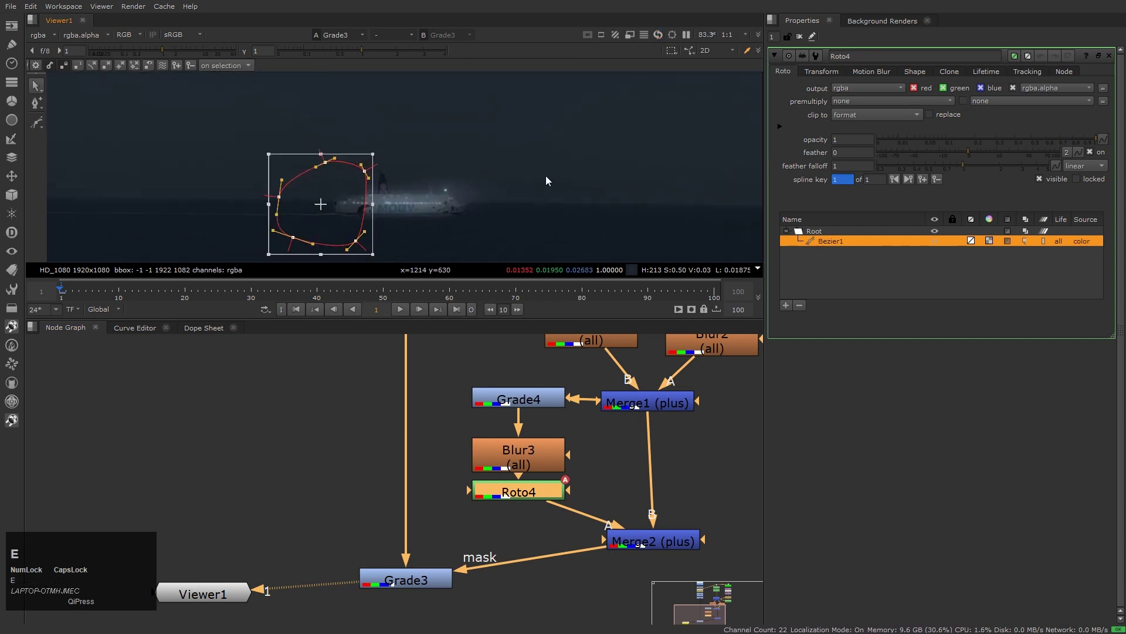
pyautogui.click(546, 175)
pyautogui.middleClick(473, 165)
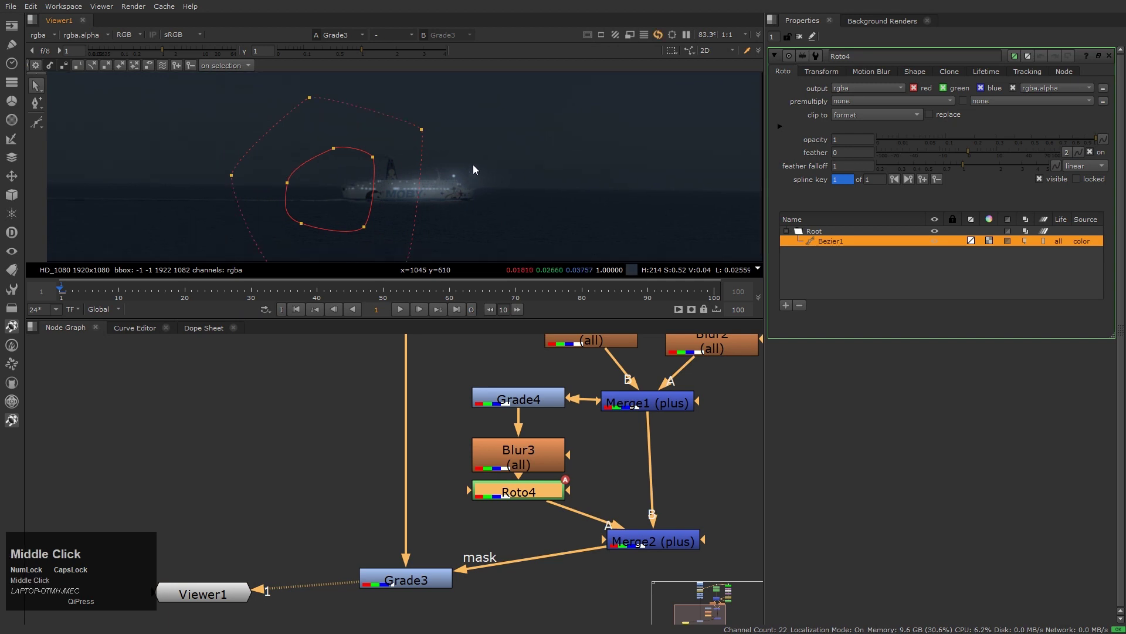
pyautogui.press('q')
pyautogui.scroll(-1, 487, 161)
pyautogui.scroll(1, 484, 173)
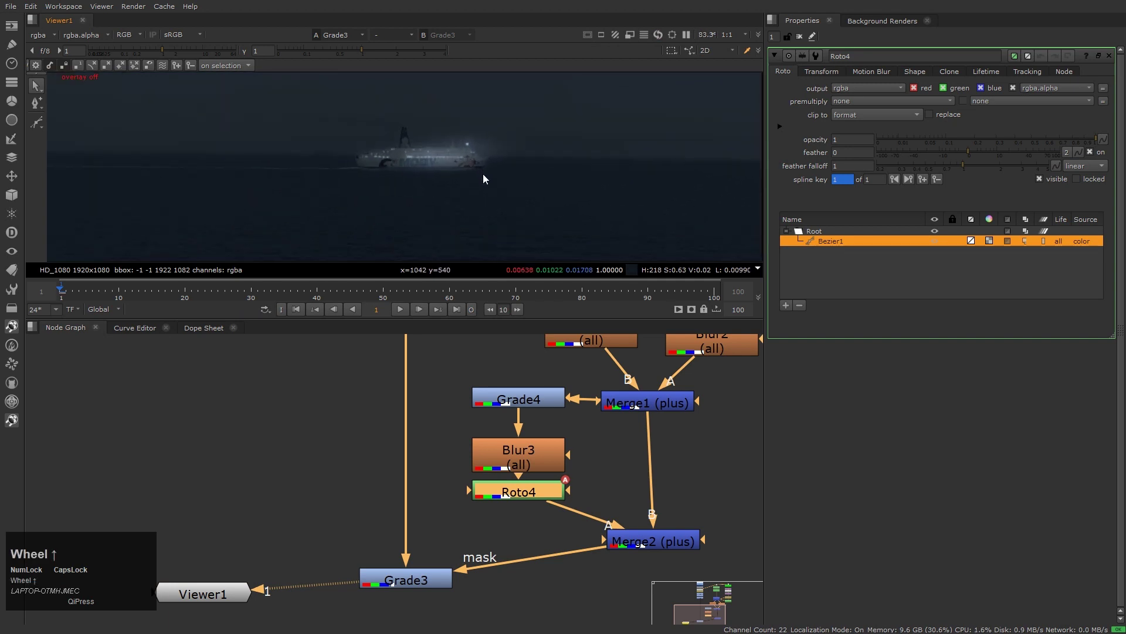
# Step: Align the Merge2 node beneath Merge1 and open its properties
pyautogui.moveTo(672, 543); pyautogui.dragTo(664, 541)
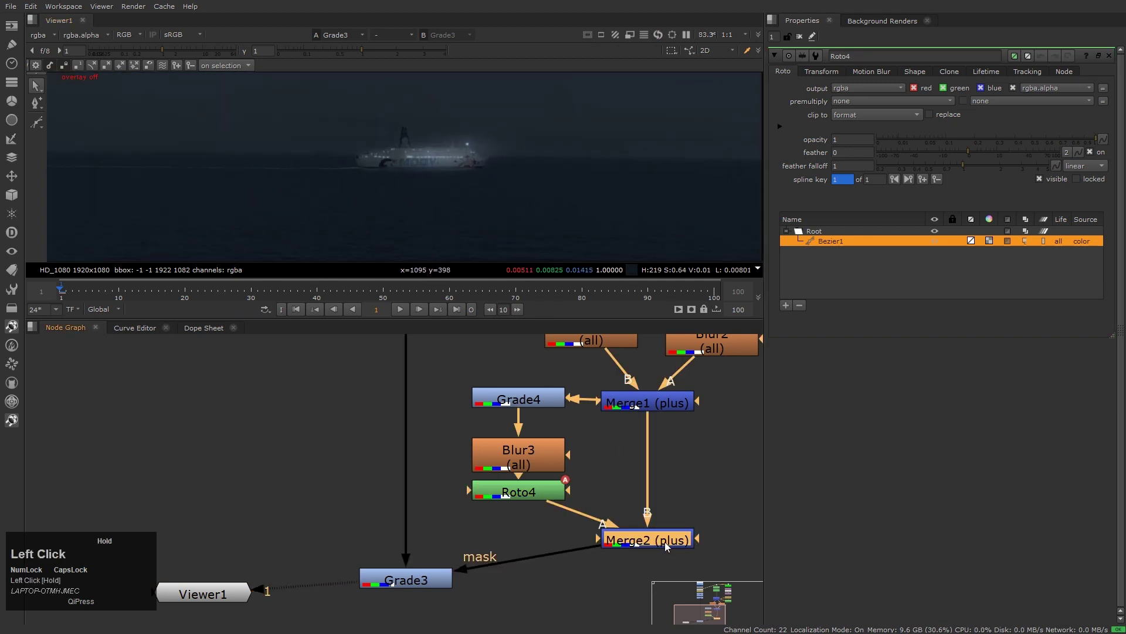
pyautogui.doubleClick(664, 540)
pyautogui.scroll(1, 411, 192)
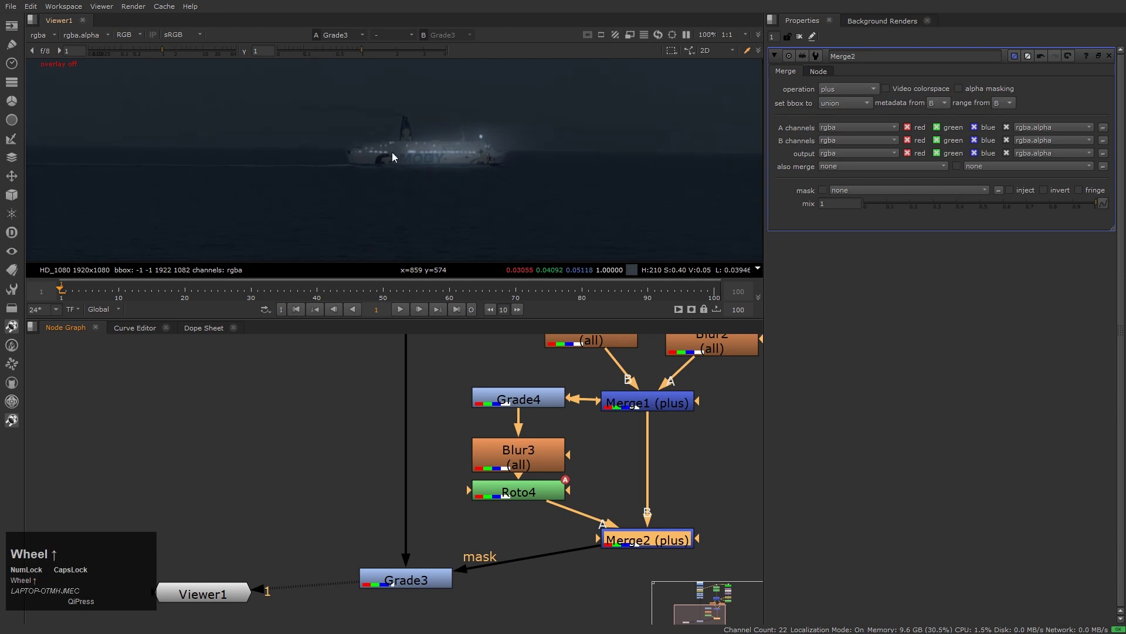
# Step: Reopen the Roto4 properties and set the opacity of the Bezier1 shape to 0.8
pyautogui.doubleClick(530, 492)
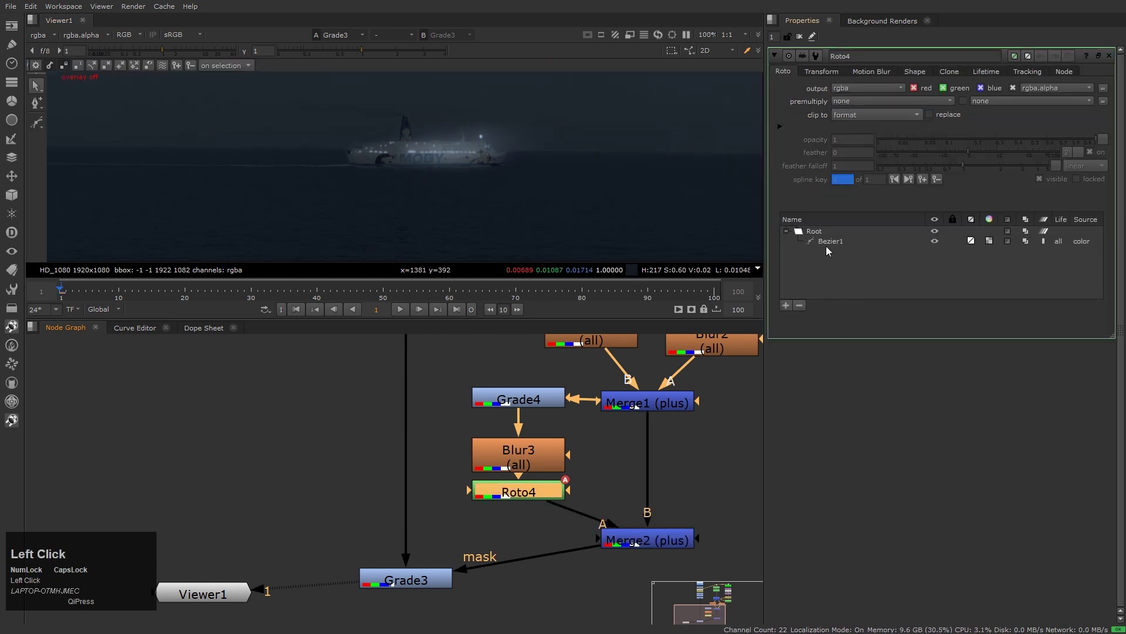
pyautogui.click(836, 241)
pyautogui.click(845, 137)
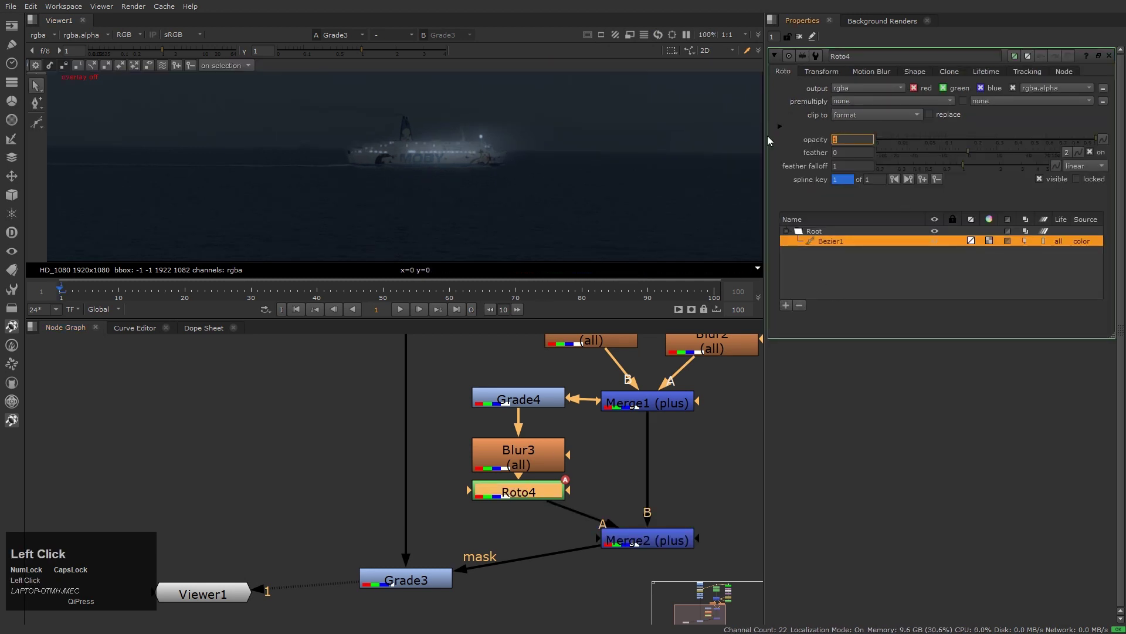
pyautogui.write('0.')
pyautogui.press('Return')
pyautogui.write('.5')
pyautogui.press('Return')
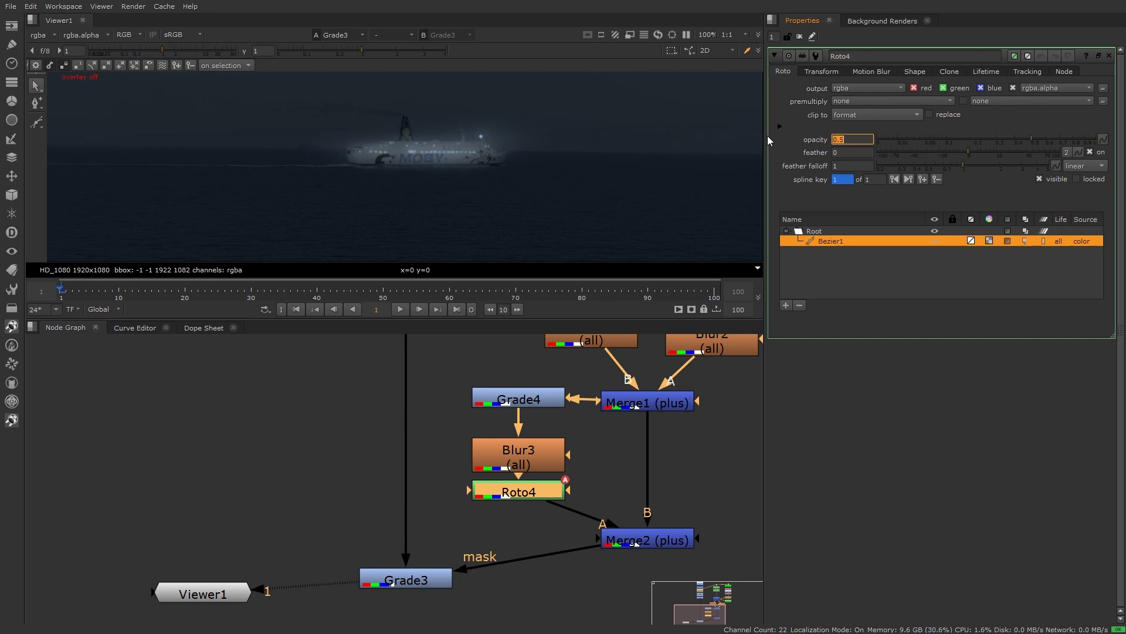
pyautogui.click(538, 184)
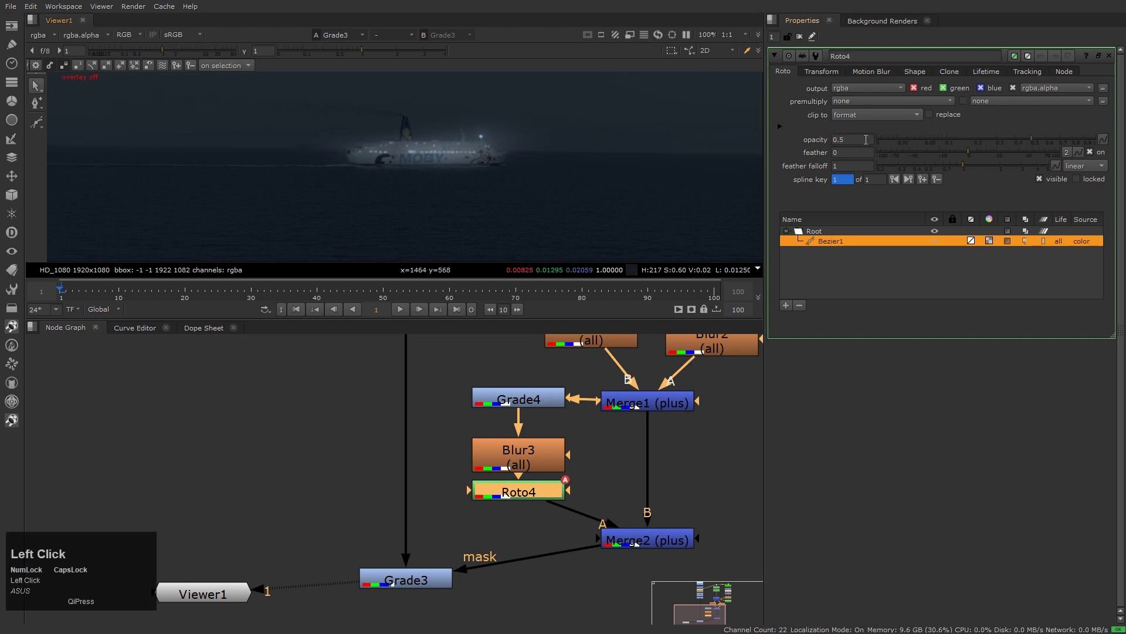
pyautogui.press('Down')
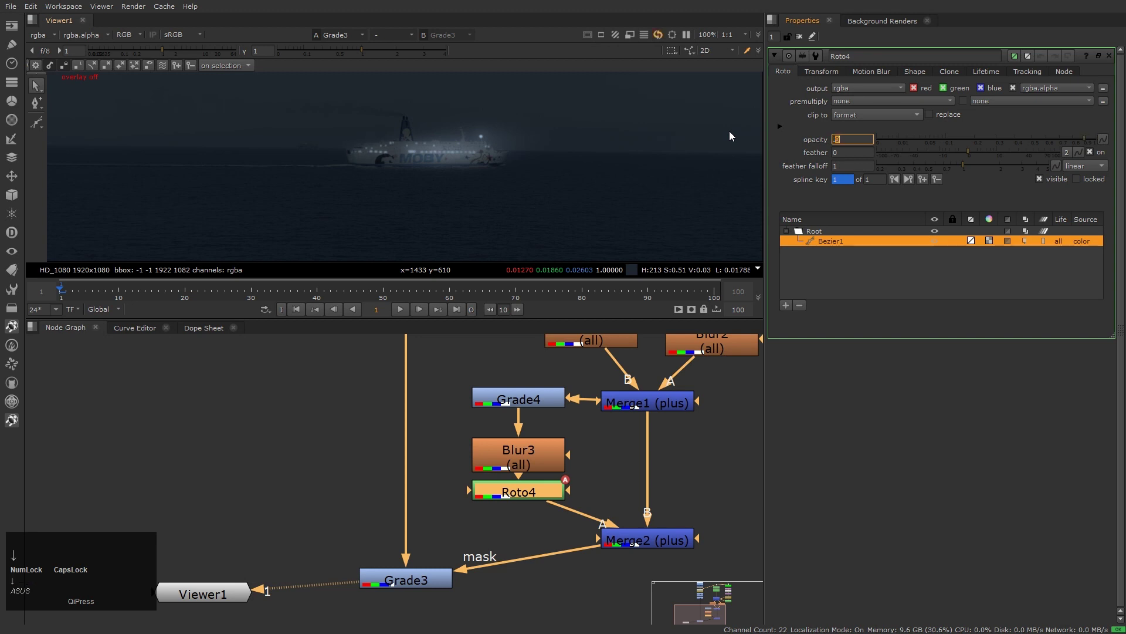
pyautogui.click(512, 139)
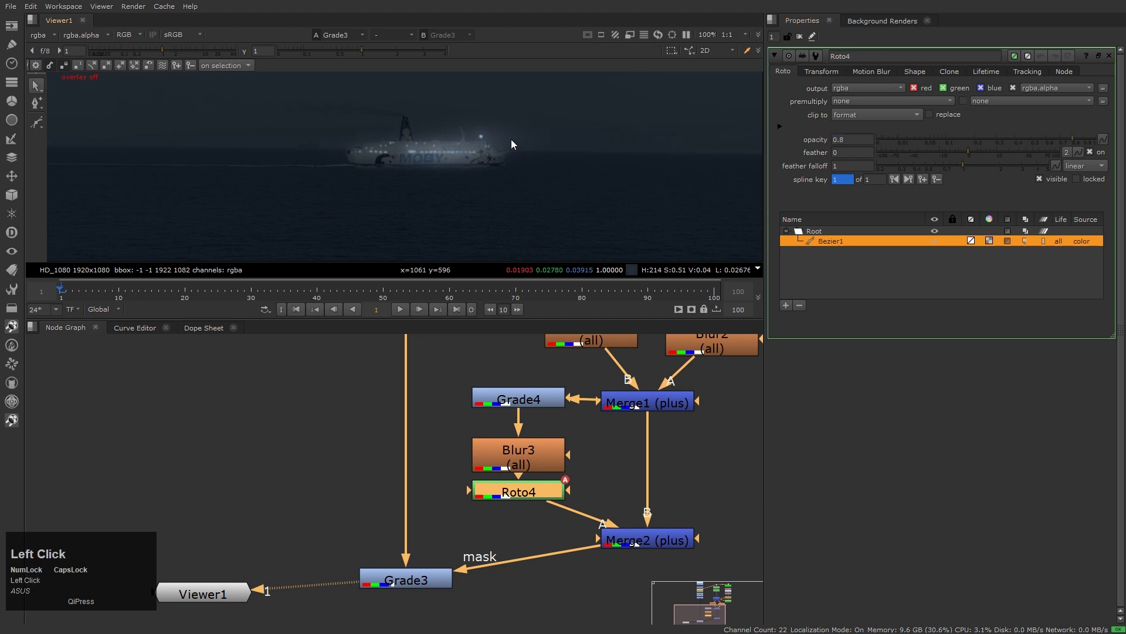
pyautogui.middleClick(487, 184)
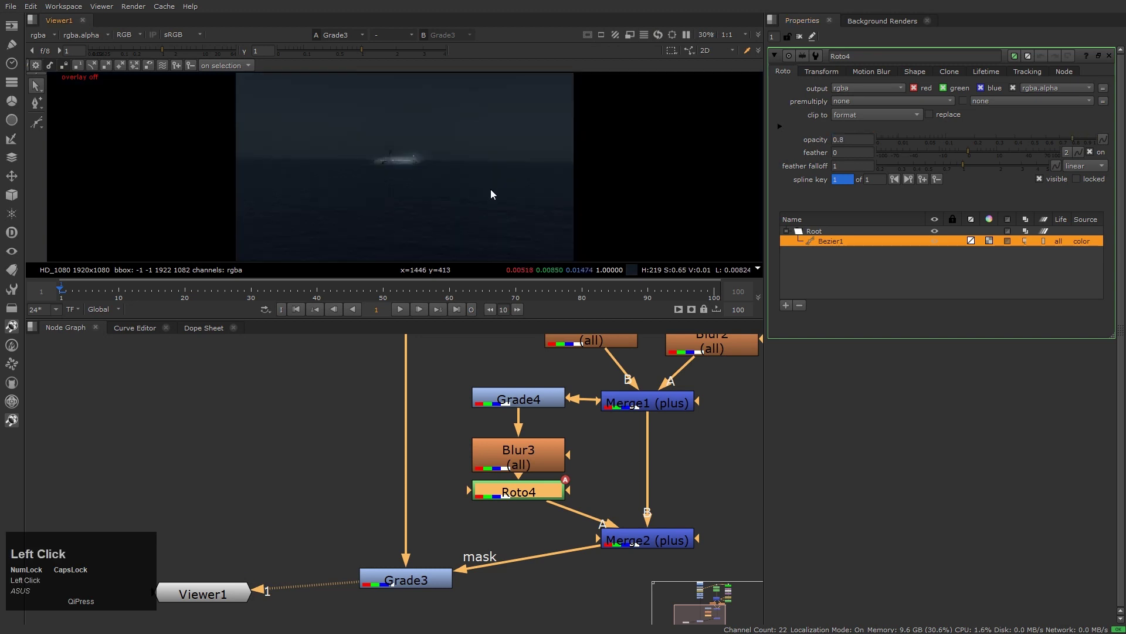
# Step: Show the alpha channel of the Merge2 output in the viewer
pyautogui.middleClick(498, 483)
pyautogui.moveTo(510, 549); pyautogui.dragTo(528, 558, button='middle')
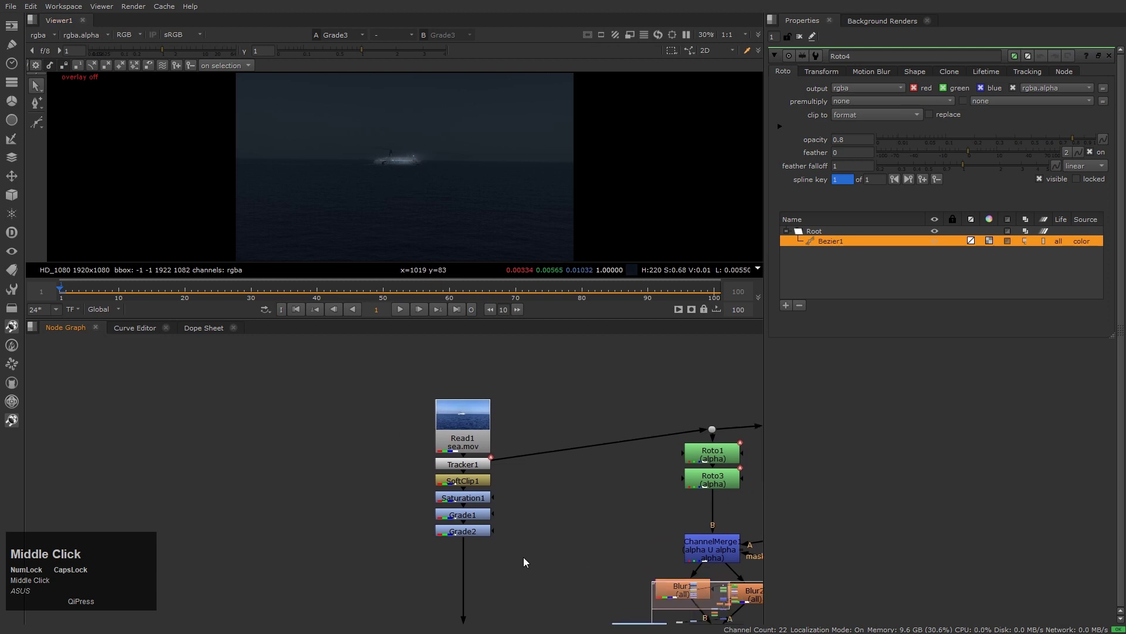
pyautogui.moveTo(402, 372); pyautogui.dragTo(467, 501)
pyautogui.scroll(-2, 470, 516)
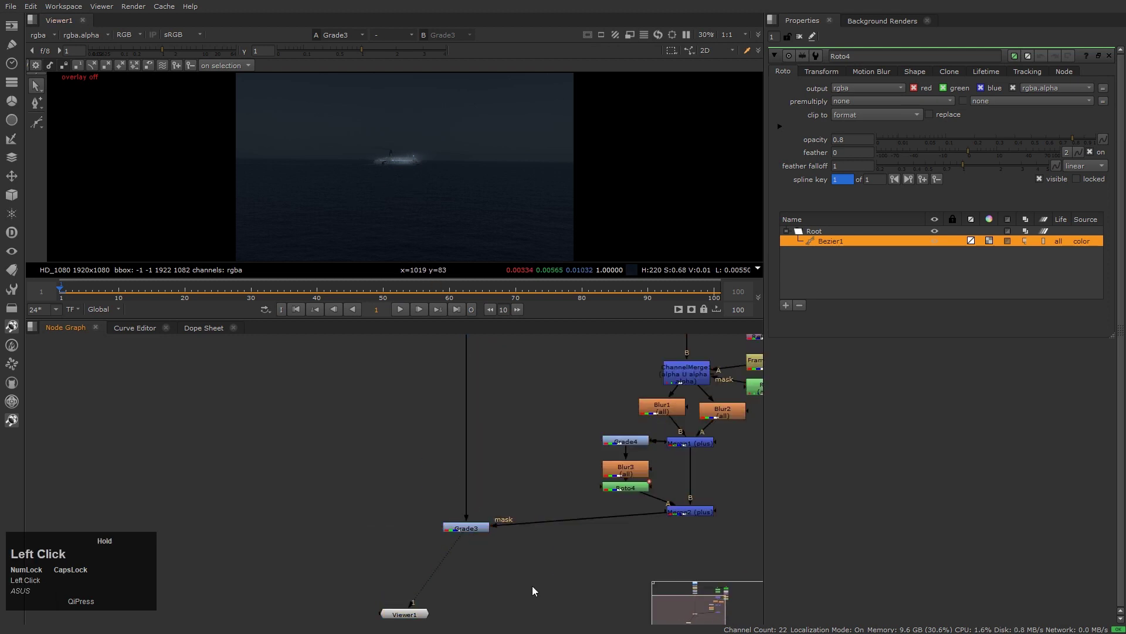
pyautogui.click(433, 606)
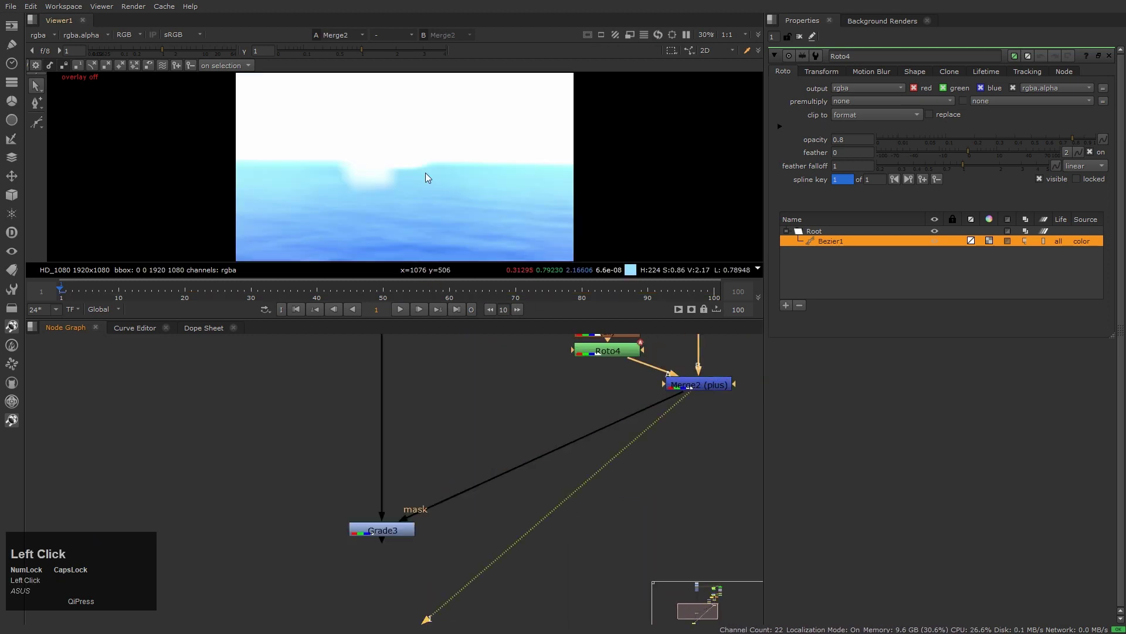
pyautogui.press('a')
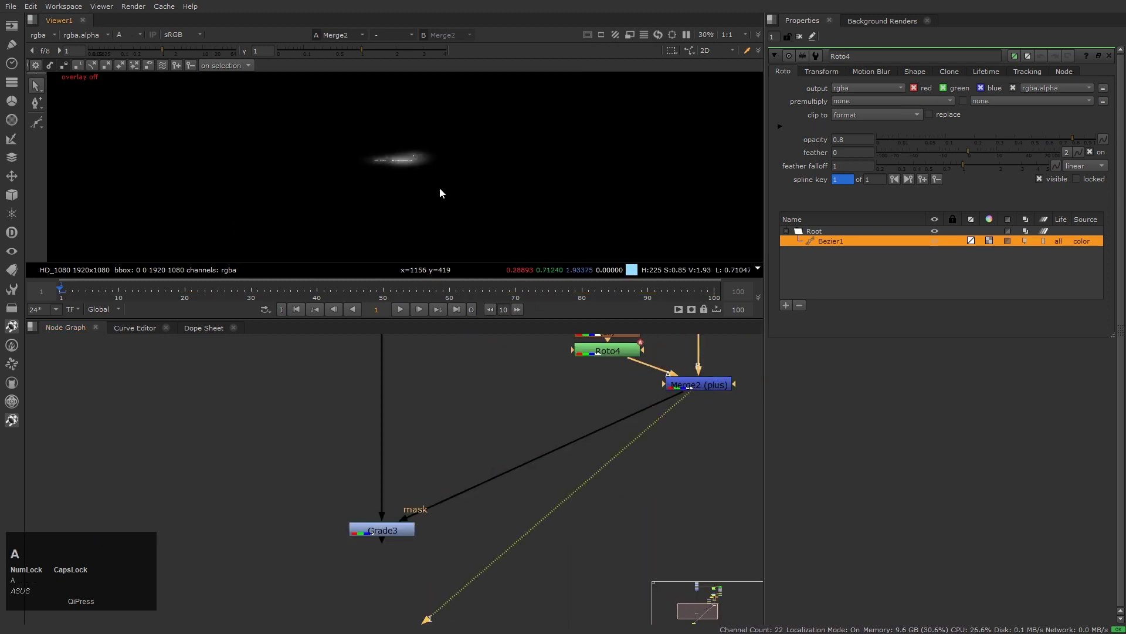
# Step: Add an Erode (fast) node fed by Merge2, place it beside the merge, and view its alpha
pyautogui.moveTo(546, 381); pyautogui.dragTo(557, 414, button='middle')
pyautogui.click(540, 414)
pyautogui.press('Tab')
pyautogui.write('ero')
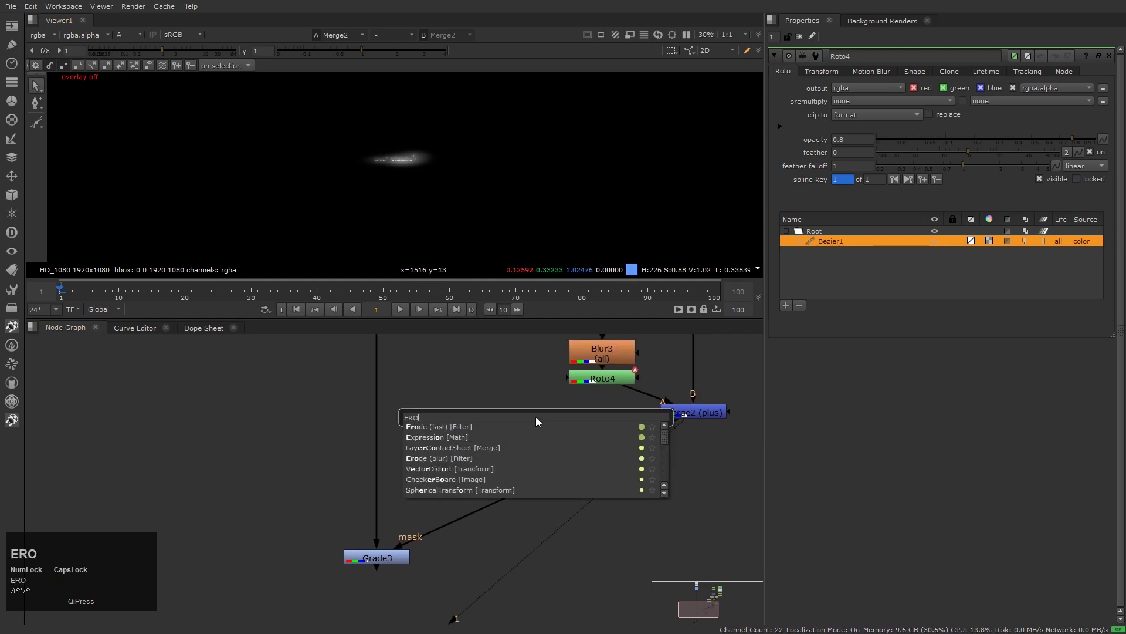
pyautogui.press('Return')
pyautogui.moveTo(537, 419); pyautogui.dragTo(530, 417)
pyautogui.press('1')
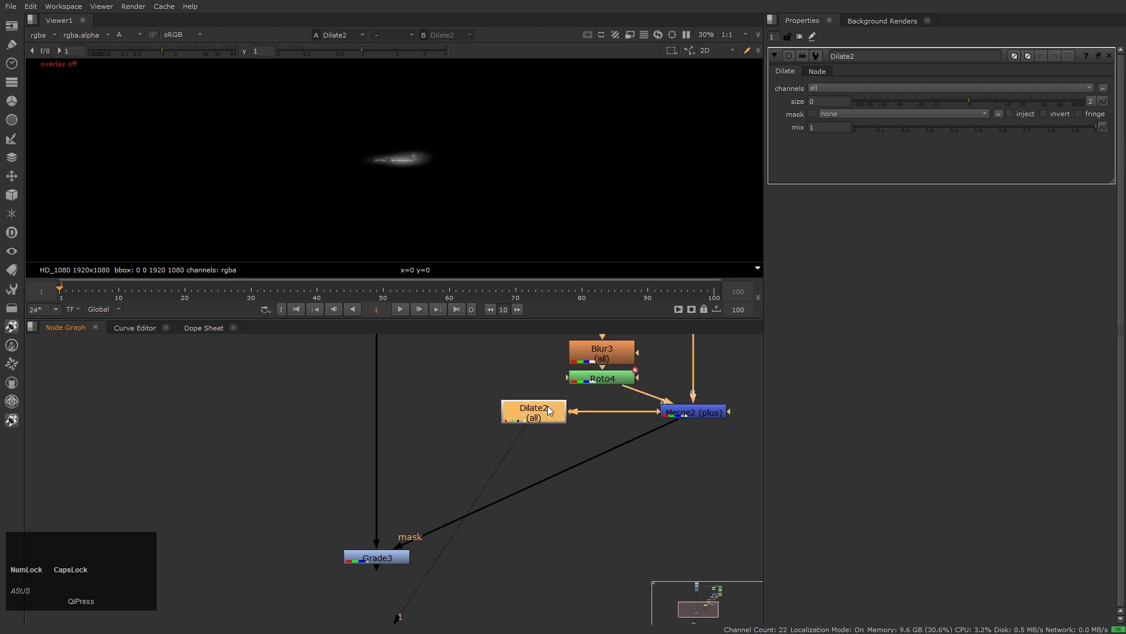
pyautogui.click(547, 406)
pyautogui.press('a')
pyautogui.press('a')
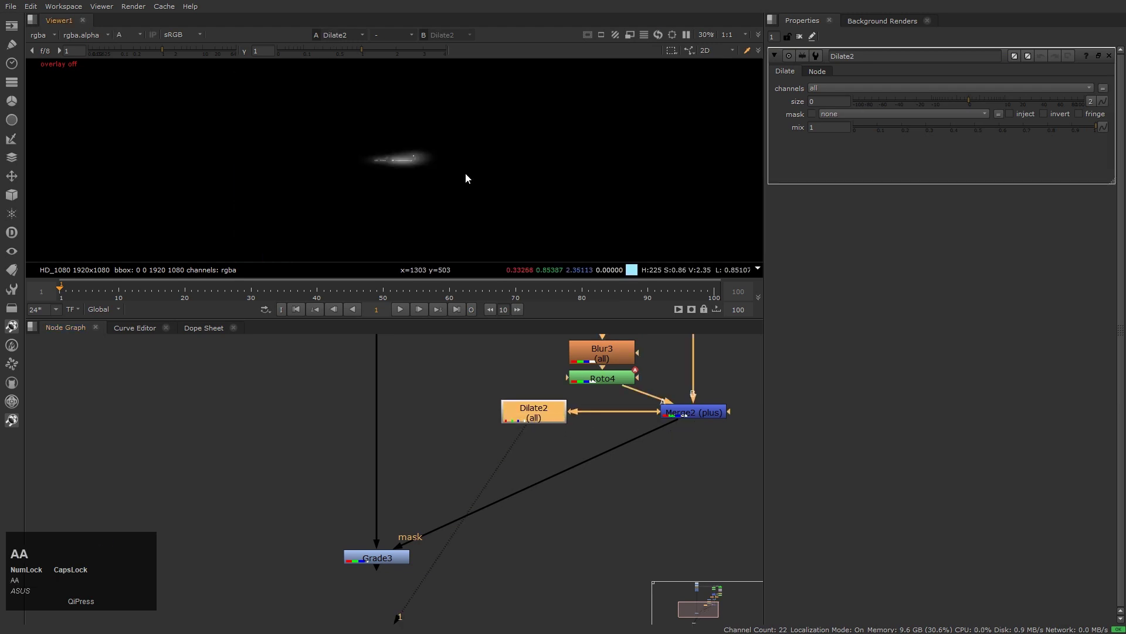
# Step: Split the Dilate2 size into separate width and height values and set the height to 100
pyautogui.click(1091, 102)
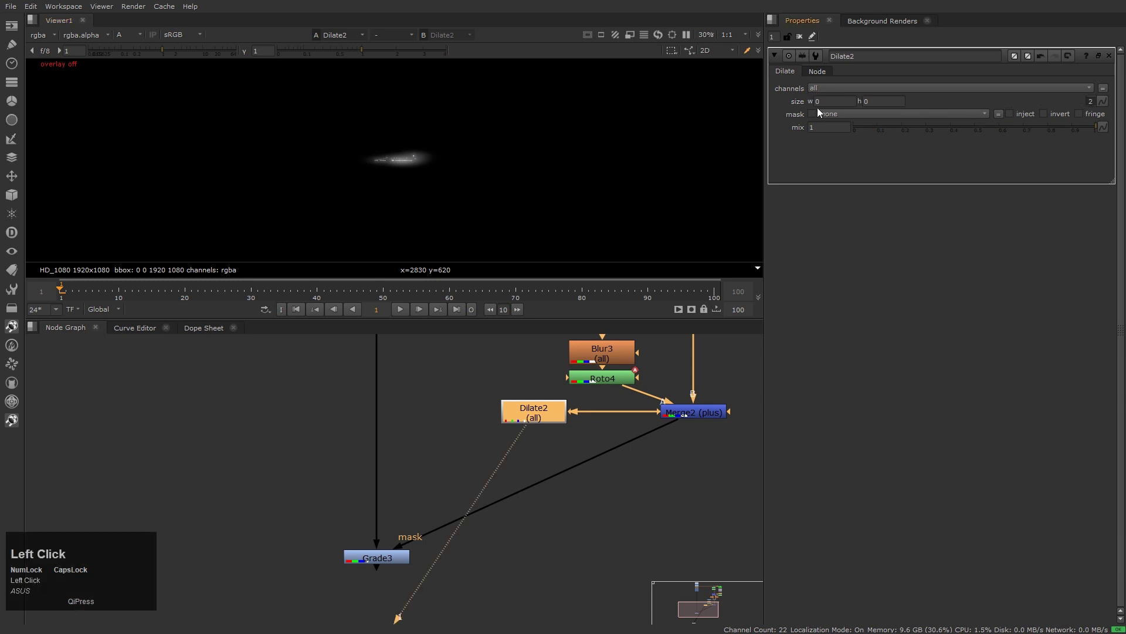
pyautogui.click(879, 101)
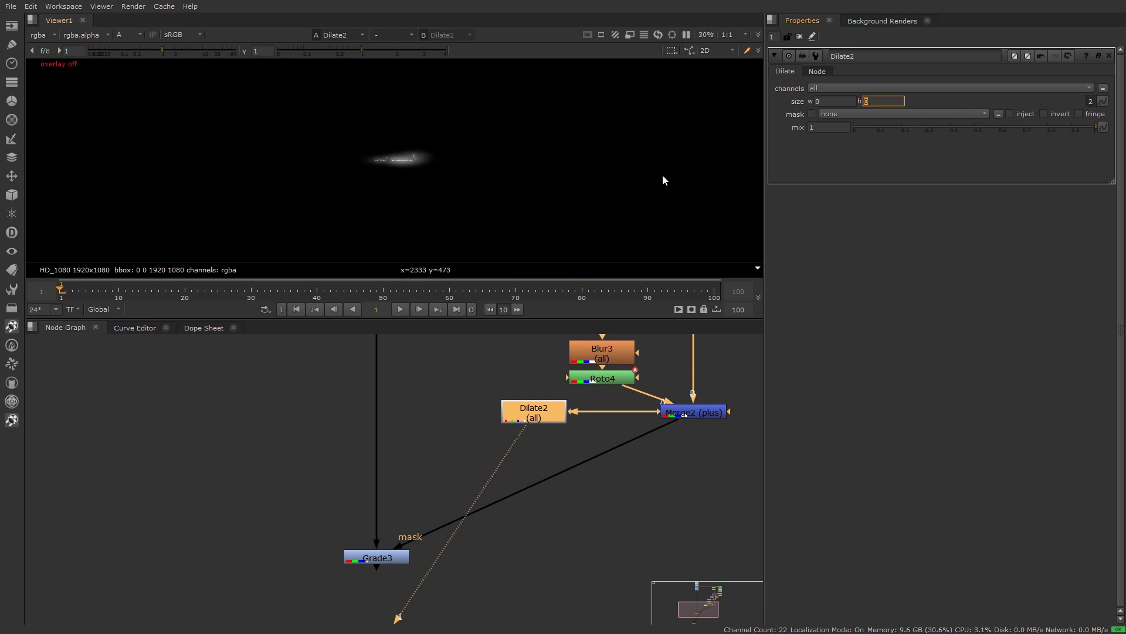
pyautogui.click(880, 101)
pyautogui.write('100')
pyautogui.press('Return')
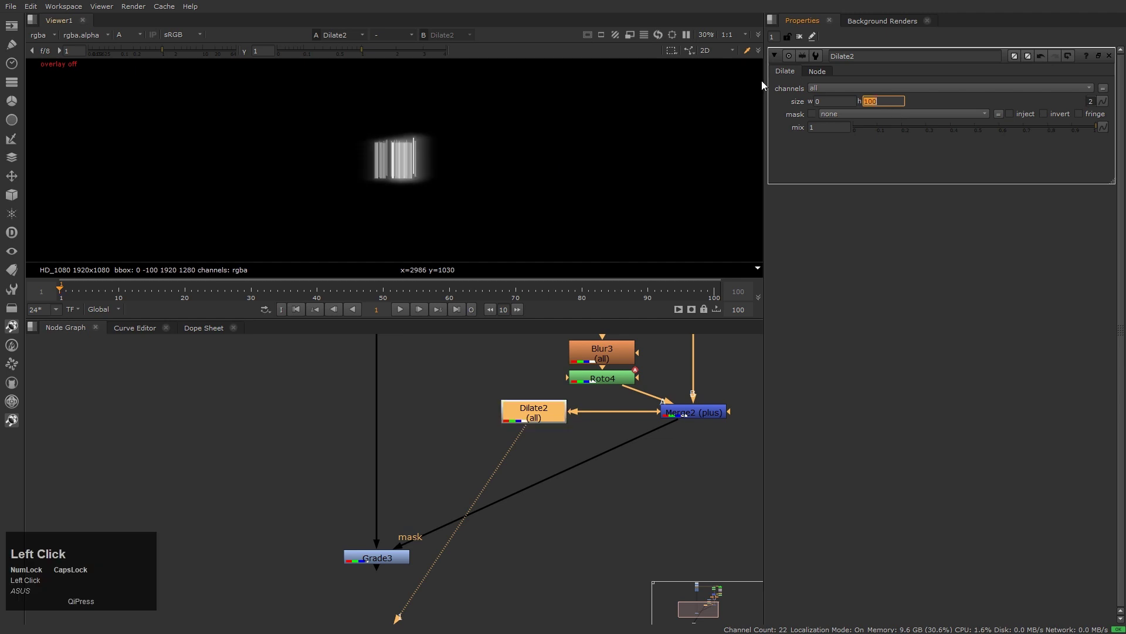
# Step: View the Grade3 output in full colour instead of the alpha channel
pyautogui.click(410, 536)
pyautogui.click(387, 558)
pyautogui.press('1')
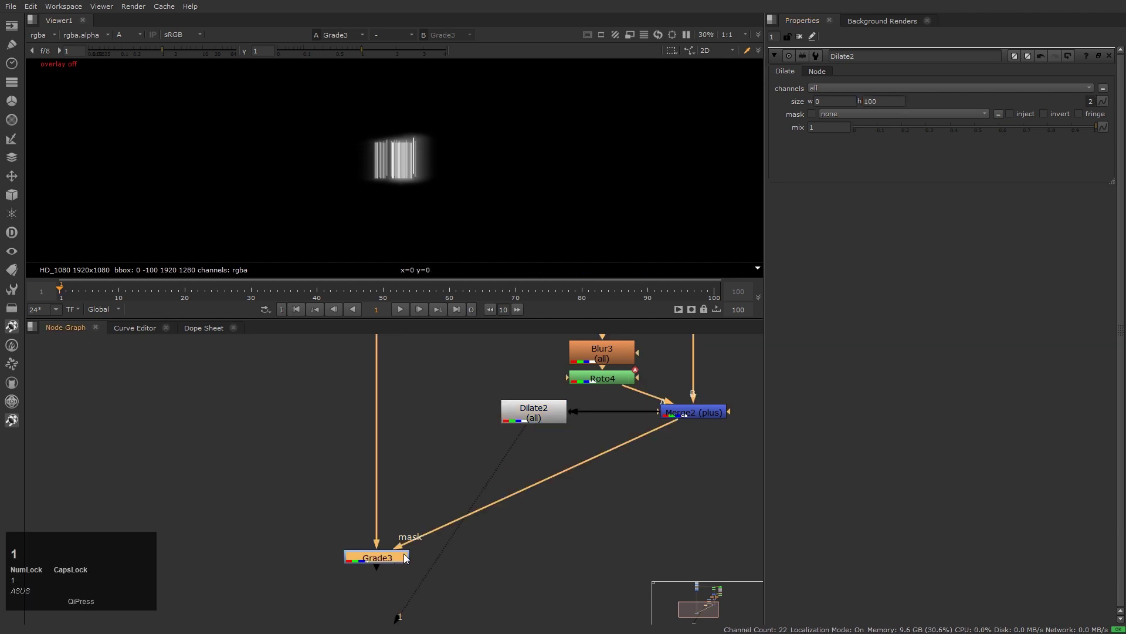
pyautogui.click(445, 455)
pyautogui.press('a')
# Step: Duplicate Grade3 into the main pipe above it and connect the copy's mask input to Dilate2
pyautogui.moveTo(299, 516); pyautogui.dragTo(442, 581)
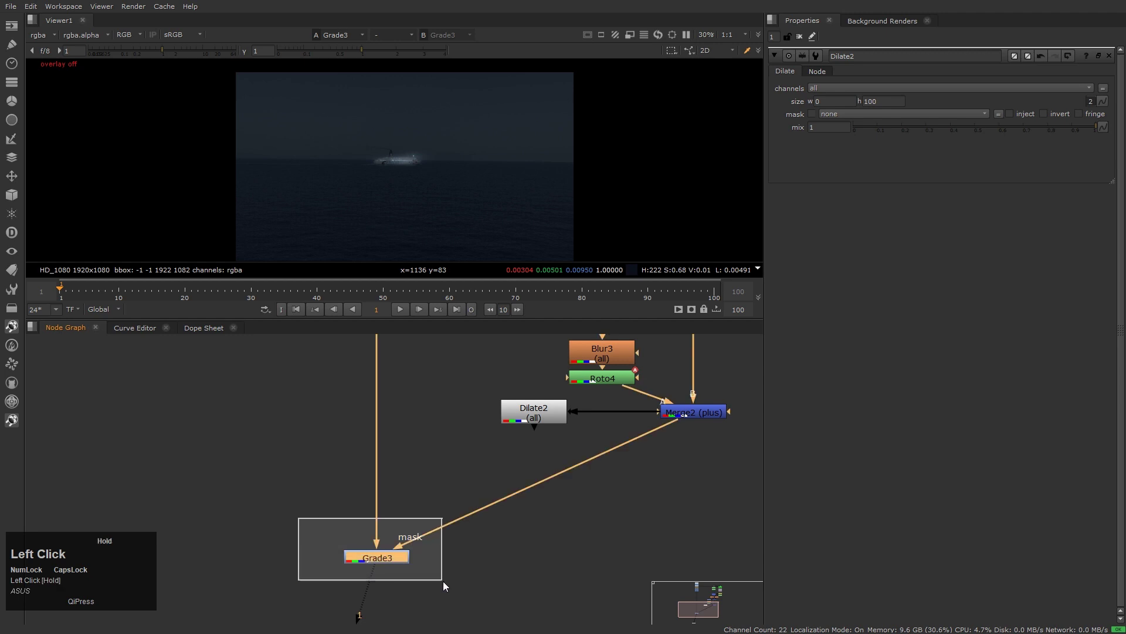
pyautogui.click(432, 472)
pyautogui.press('g')
pyautogui.moveTo(432, 472); pyautogui.dragTo(533, 418)
pyautogui.click(411, 464)
pyautogui.scroll(3, 405, 151)
pyautogui.moveTo(404, 152); pyautogui.dragTo(459, 176, button='middle')
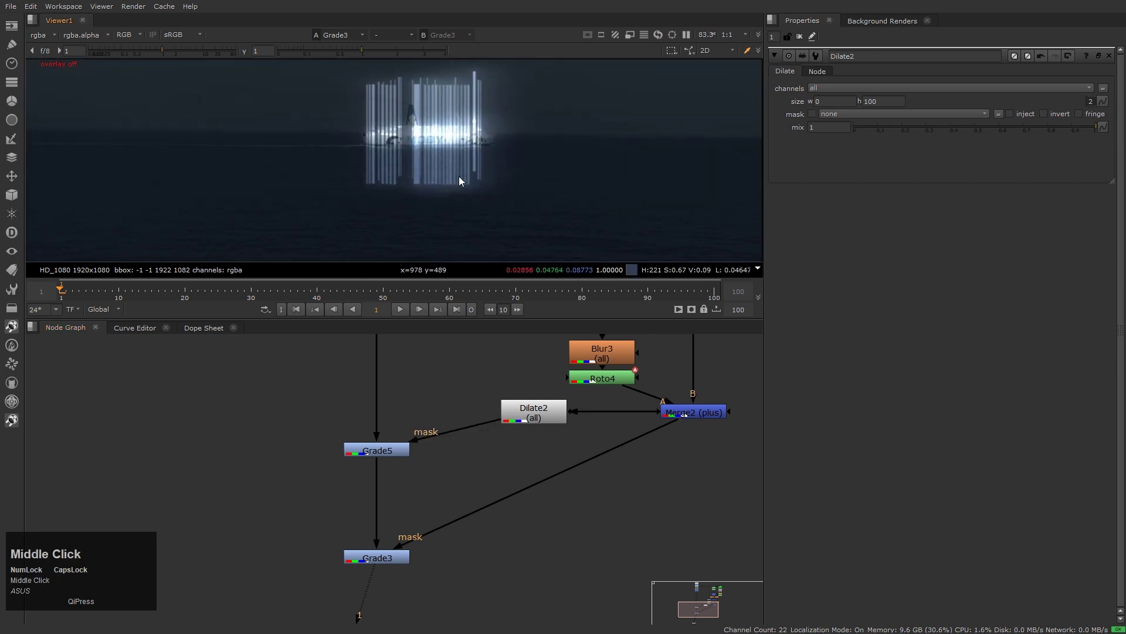
# Step: Increase the Dilate2 height to 300 while checking the vertical streaks around the ship
pyautogui.click(461, 174)
pyautogui.press('h')
pyautogui.scroll(2, 361, 164)
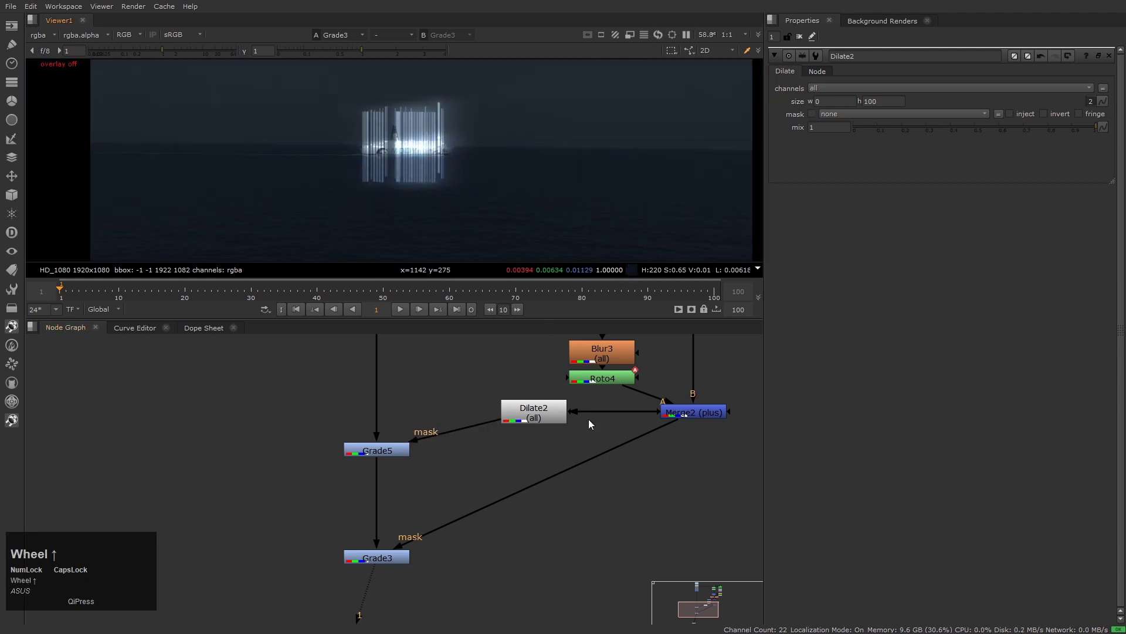
pyautogui.click(546, 418)
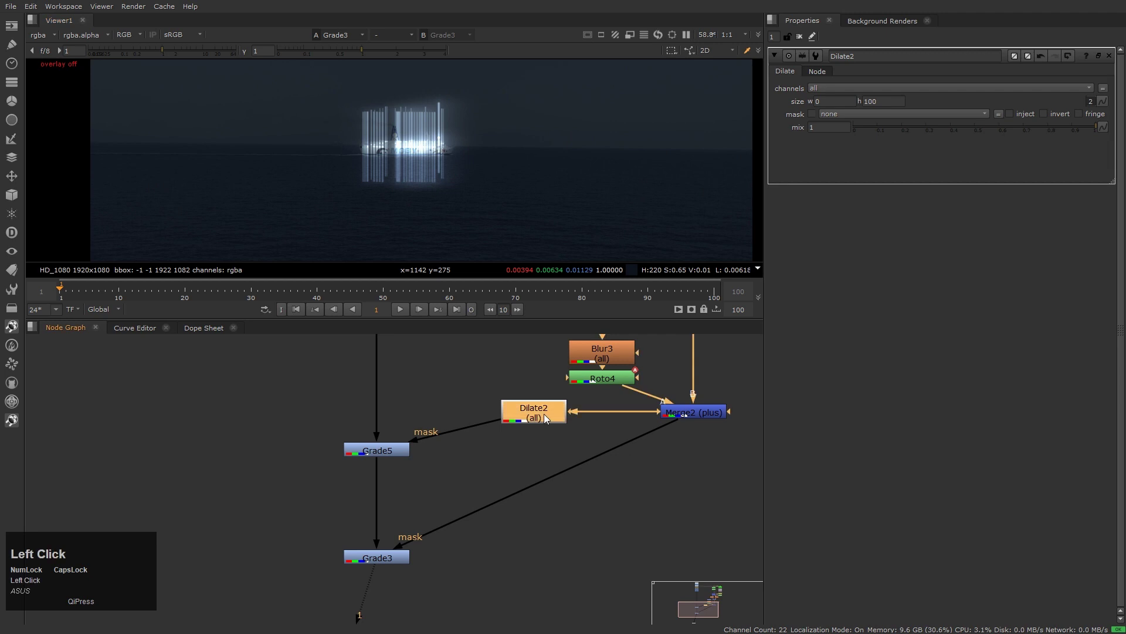
pyautogui.click(865, 102)
pyautogui.scroll(3, 864, 101)
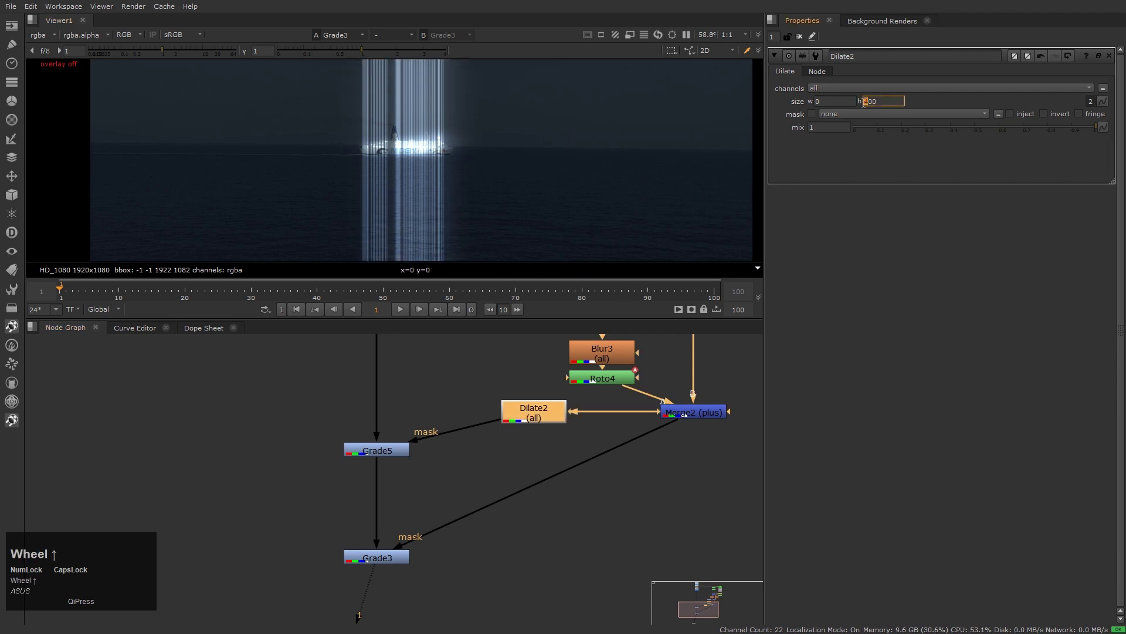
pyautogui.scroll(-3, 543, 179)
pyautogui.scroll(1, 537, 184)
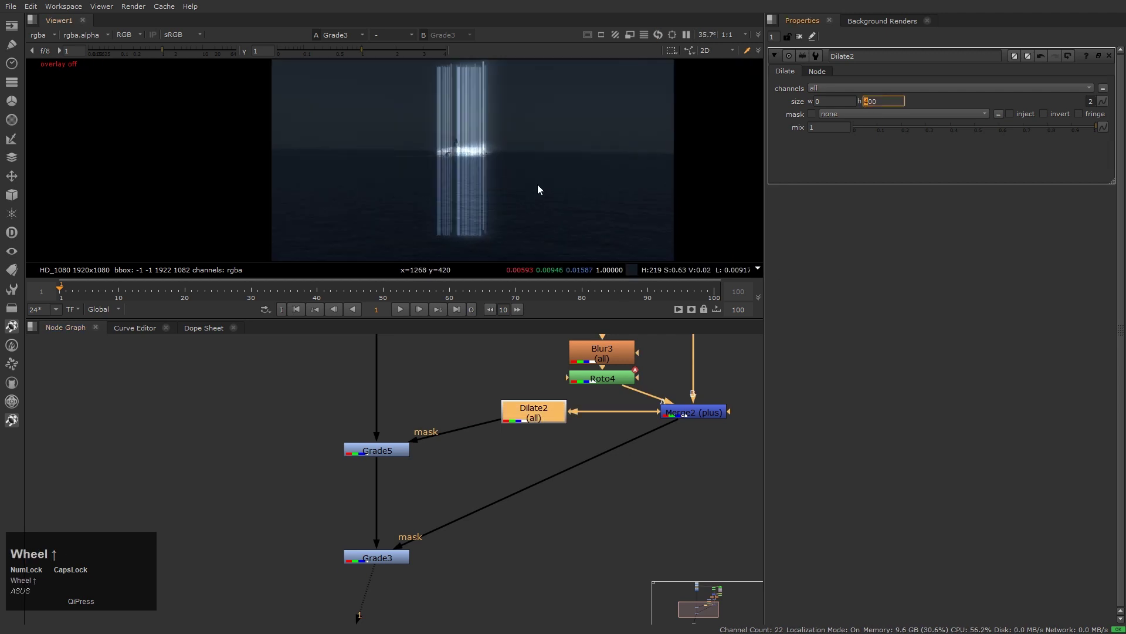
pyautogui.click(866, 102)
pyautogui.scroll(-2, 866, 102)
pyautogui.scroll(1, 866, 102)
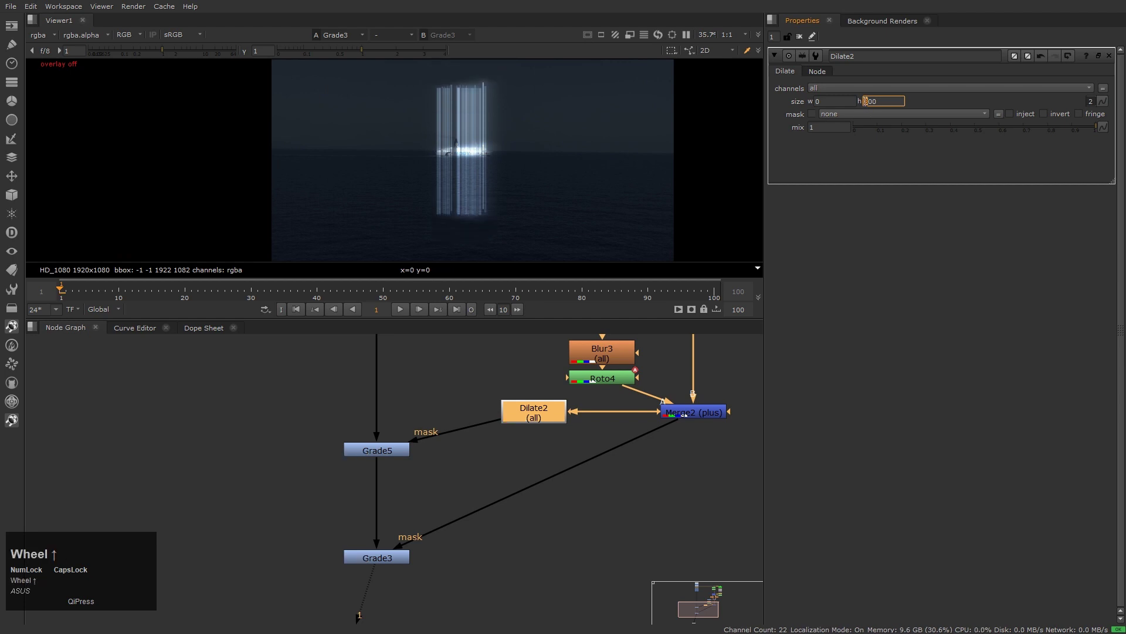
pyautogui.click(847, 367)
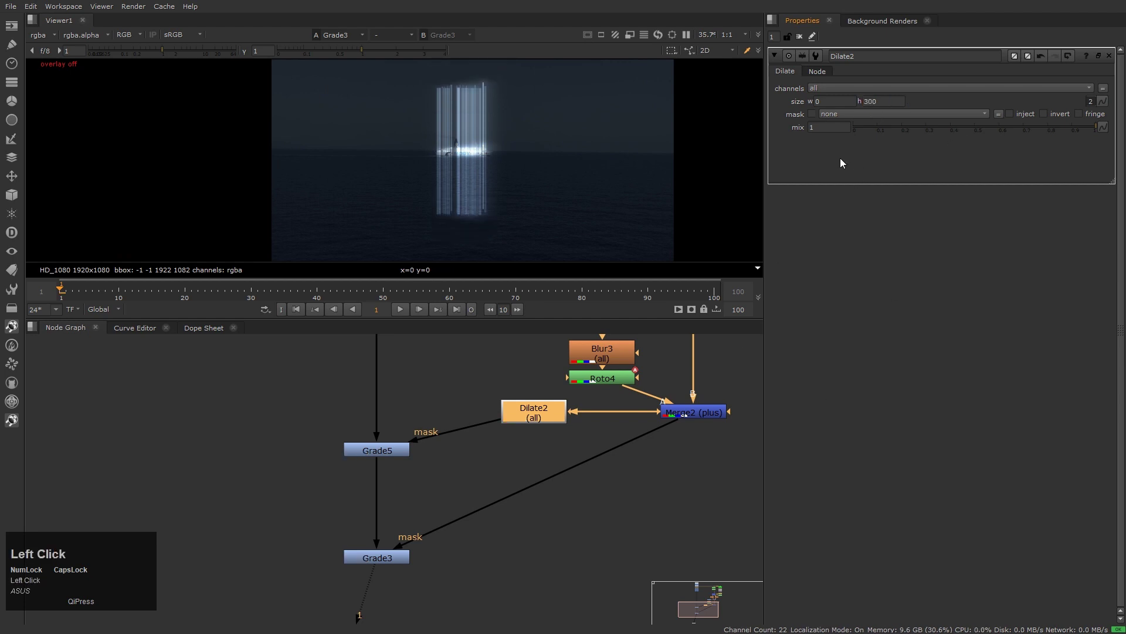
# Step: Try Dilate2 widths of 50, 30 and 20, and settle on 10
pyautogui.click(837, 103)
pyautogui.scroll(3, 435, 210)
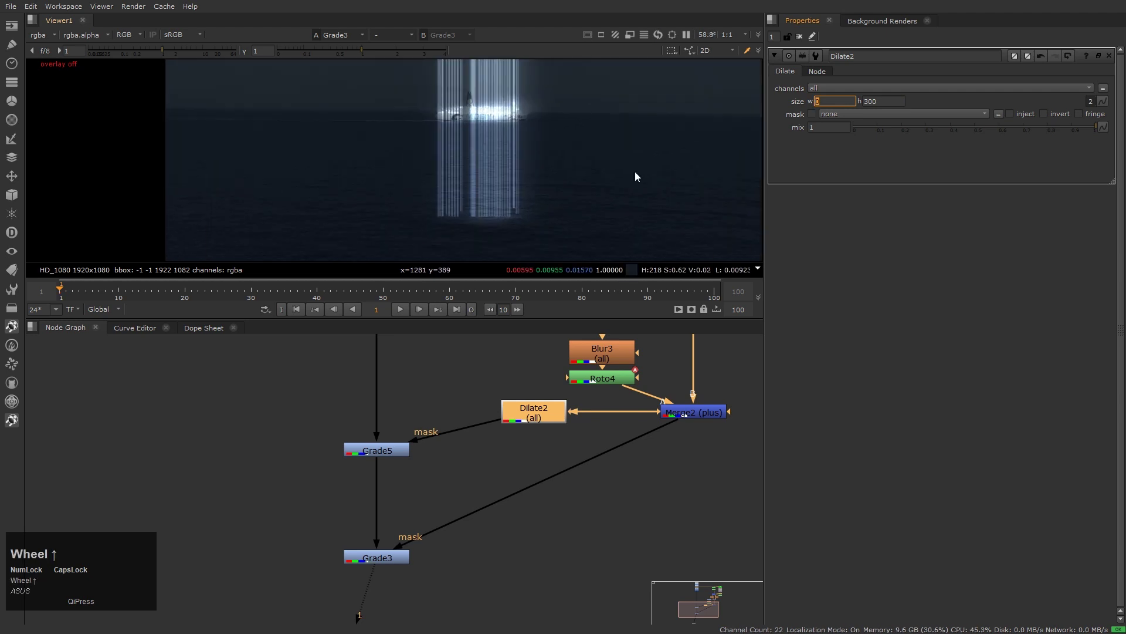
pyautogui.write('50')
pyautogui.press('Return')
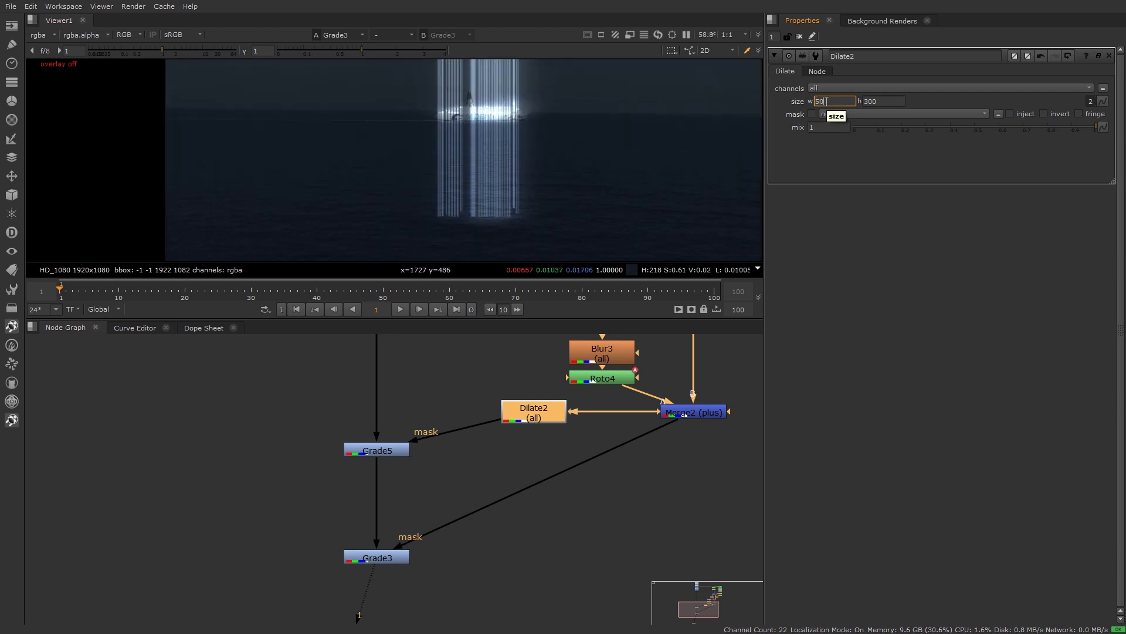
pyautogui.write('30')
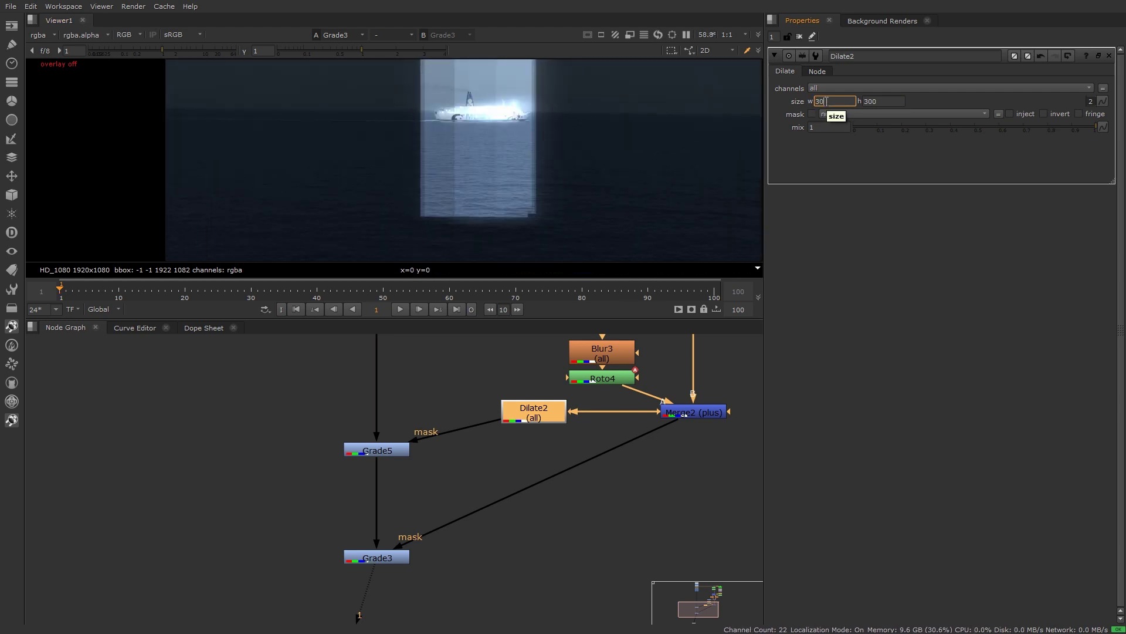
pyautogui.press('Return')
pyautogui.write('20')
pyautogui.press('Return')
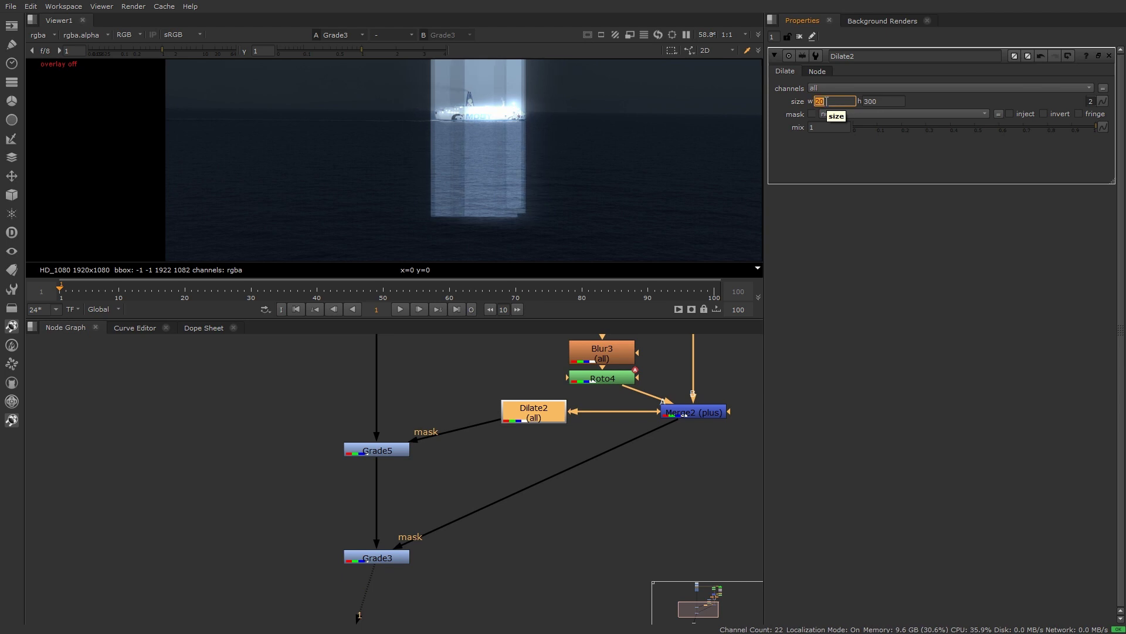
pyautogui.write('10')
pyautogui.press('Return')
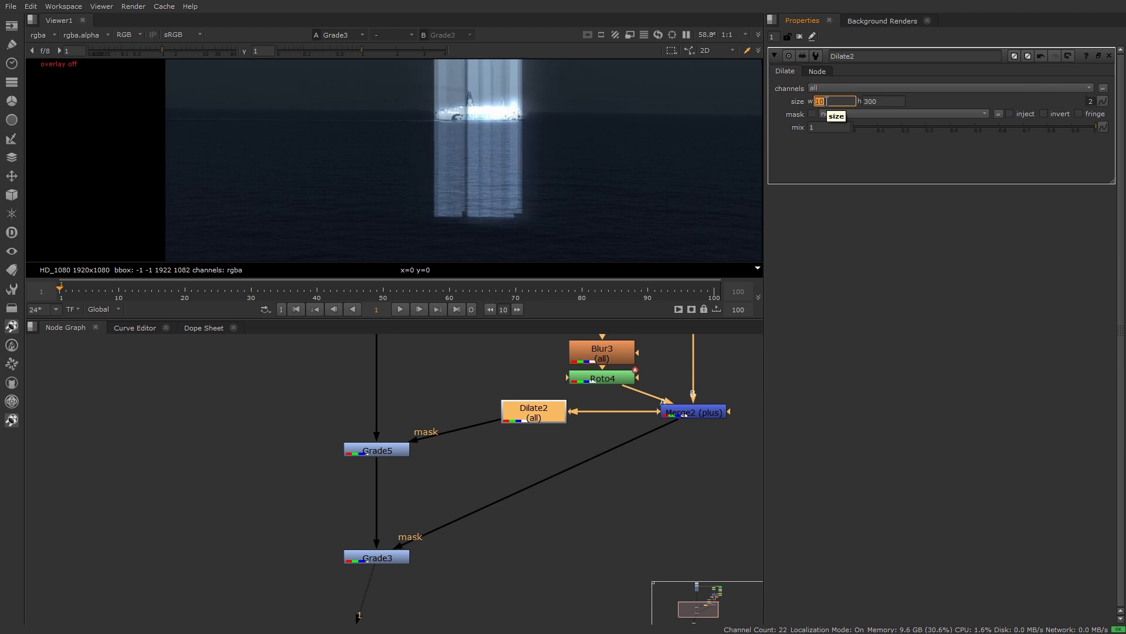
# Step: Move Grade5 closer to Grade3 and insert a Blur node between Dilate2 and the Grade5 mask
pyautogui.click(603, 181)
pyautogui.press('h')
pyautogui.click(510, 201)
pyautogui.click(463, 470)
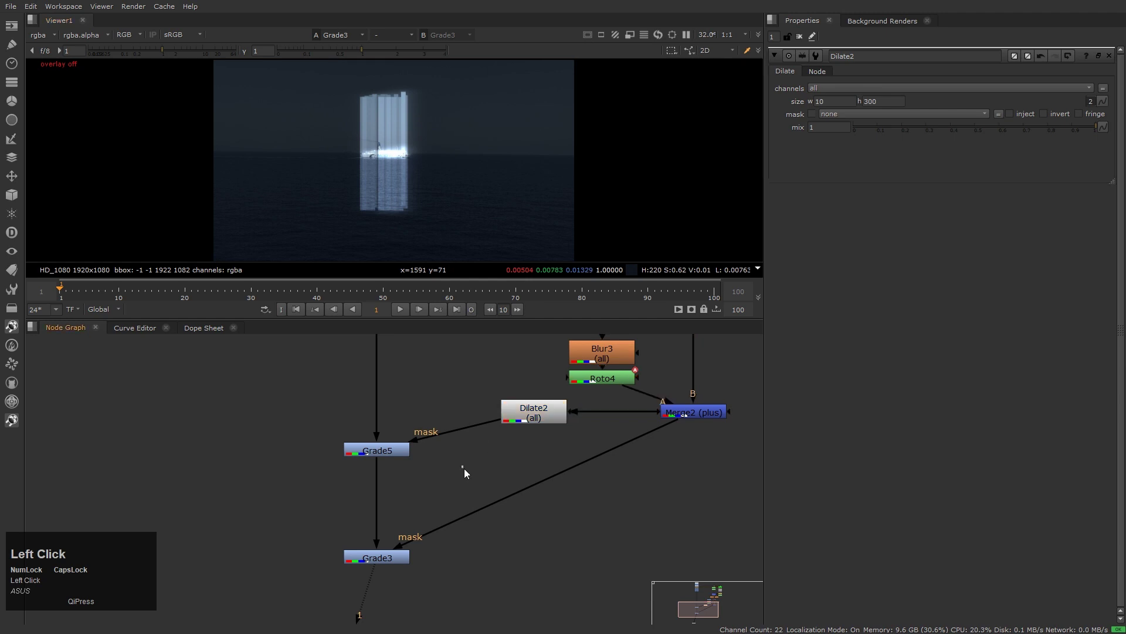
pyautogui.moveTo(394, 450); pyautogui.dragTo(394, 474)
pyautogui.click(526, 418)
pyautogui.moveTo(536, 435); pyautogui.dragTo(508, 429, button='middle')
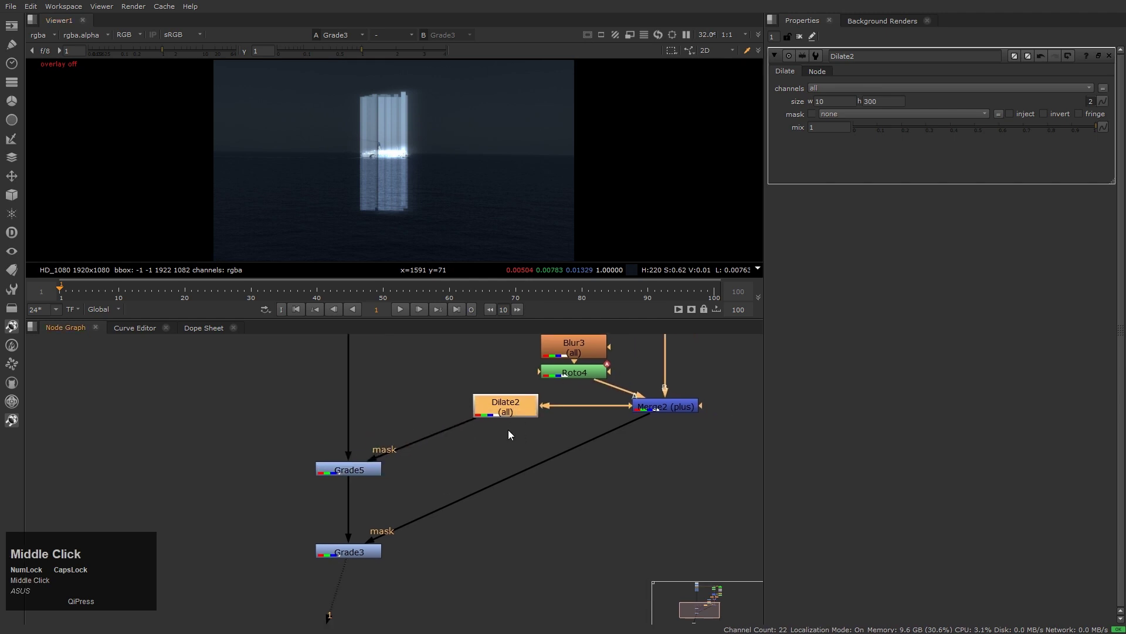
pyautogui.press('b')
pyautogui.scroll(1, 389, 188)
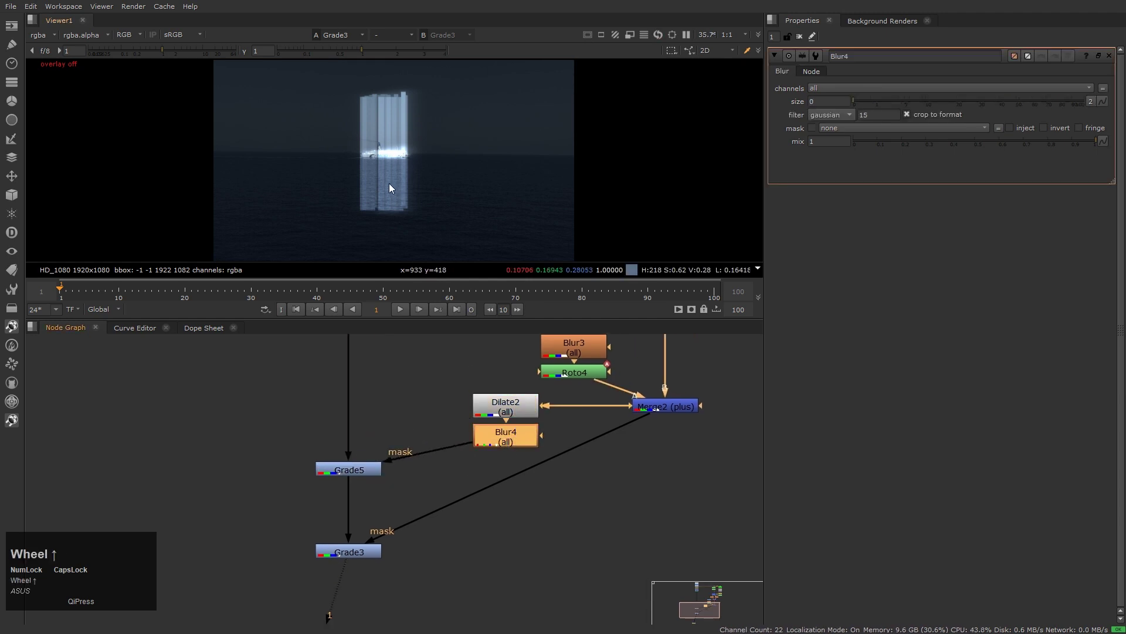
pyautogui.scroll(3, 389, 185)
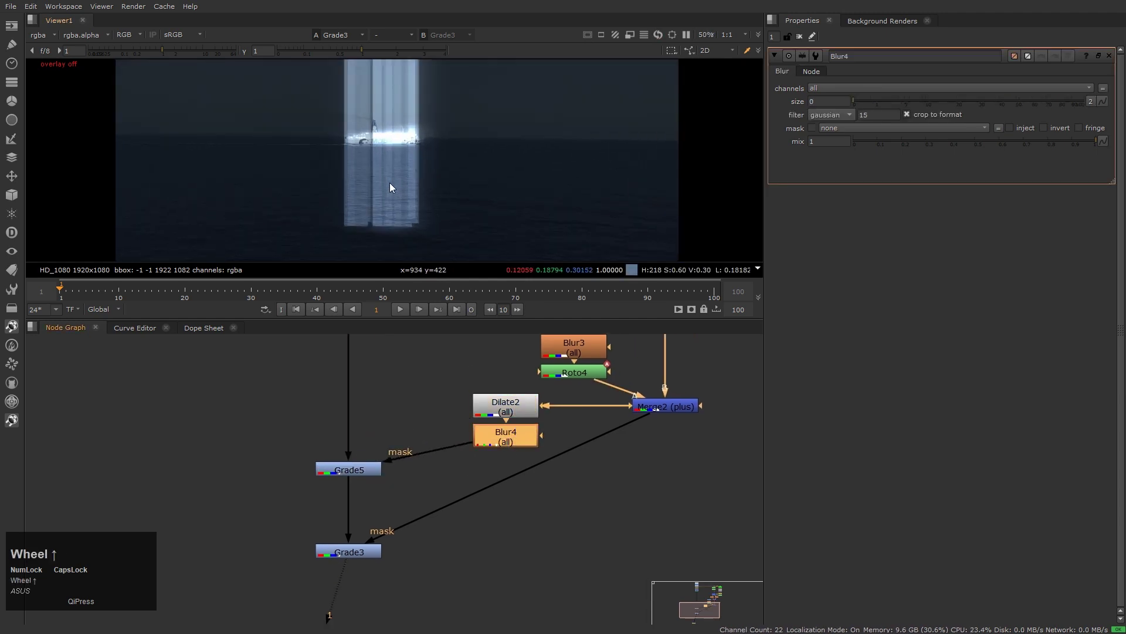
# Step: Split the Blur4 size into separate values, with a height of 200 and a width of 100
pyautogui.click(1091, 101)
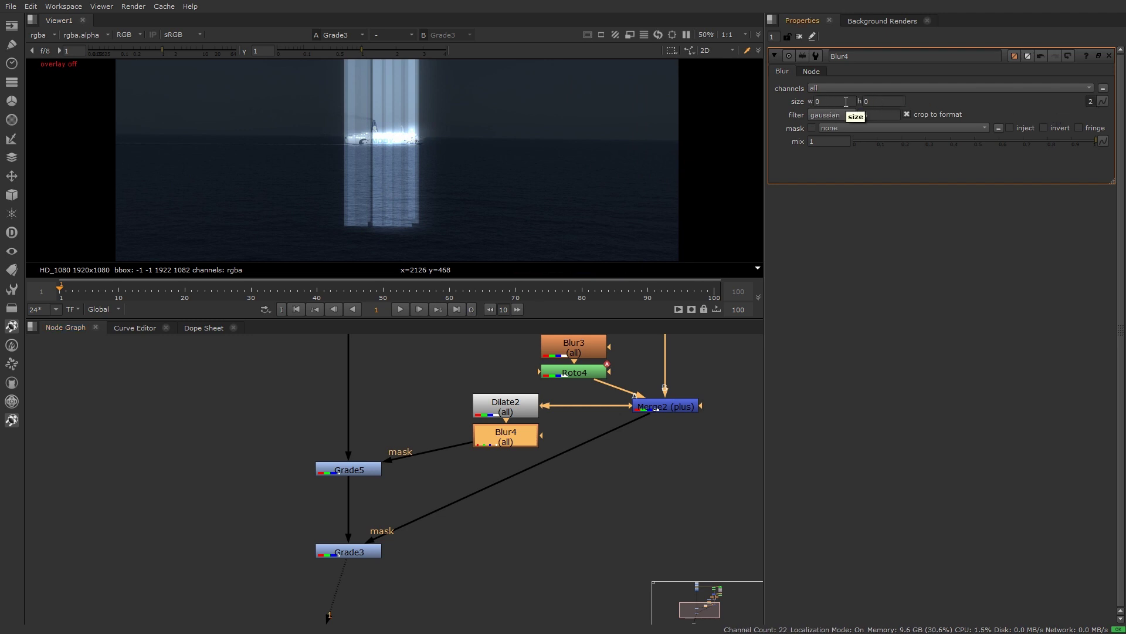
pyautogui.click(873, 101)
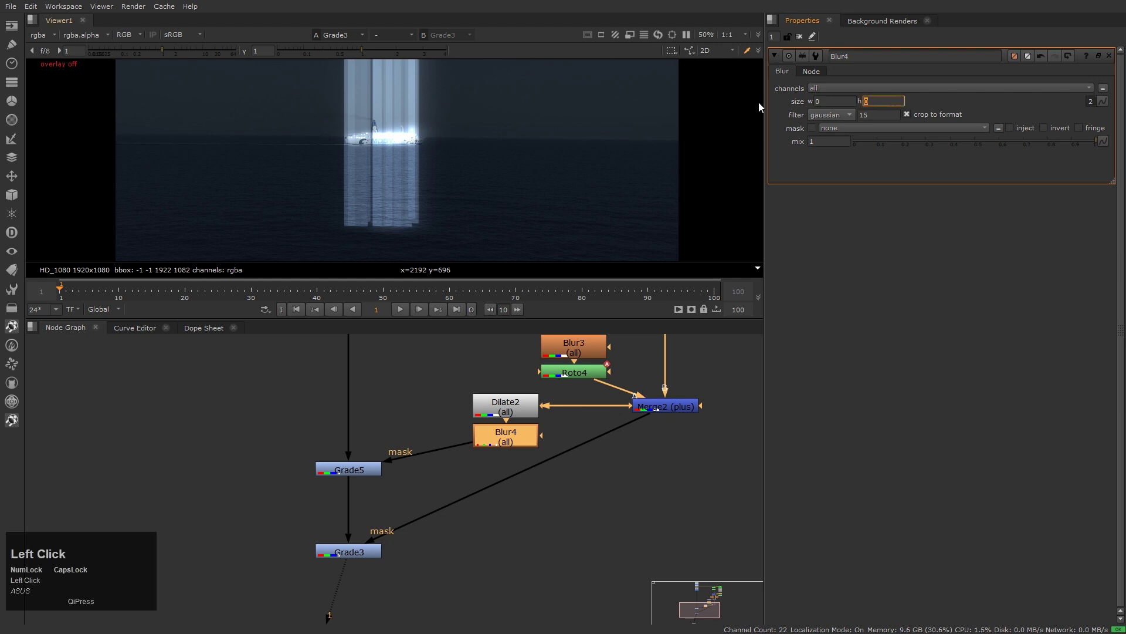
pyautogui.write('50')
pyautogui.press('Return')
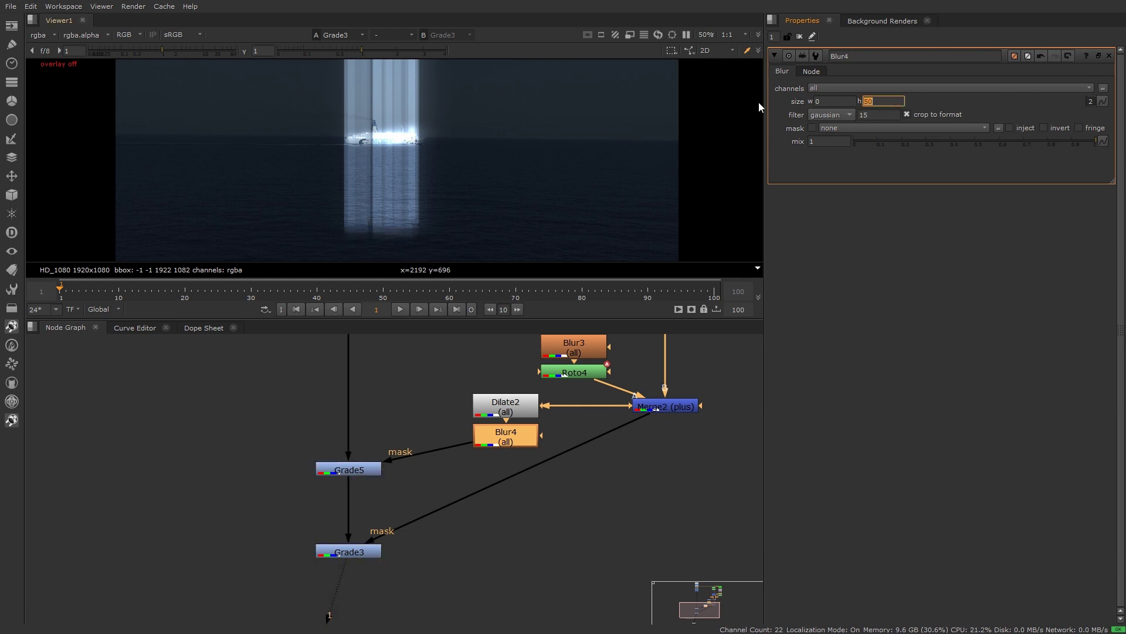
pyautogui.write('200')
pyautogui.press('Return')
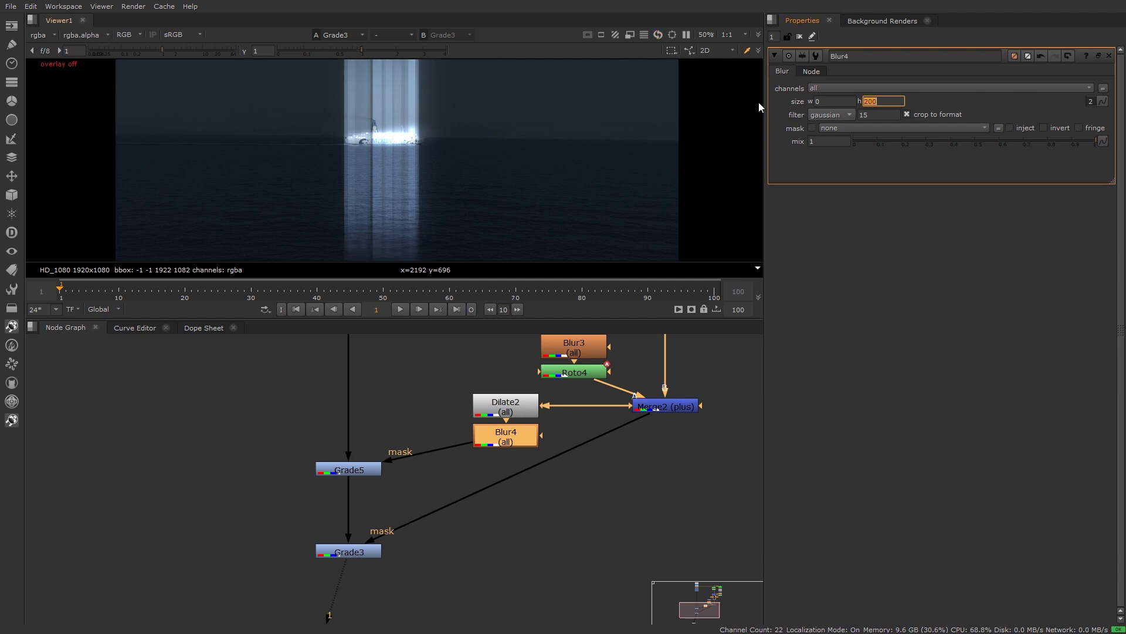
pyautogui.click(833, 102)
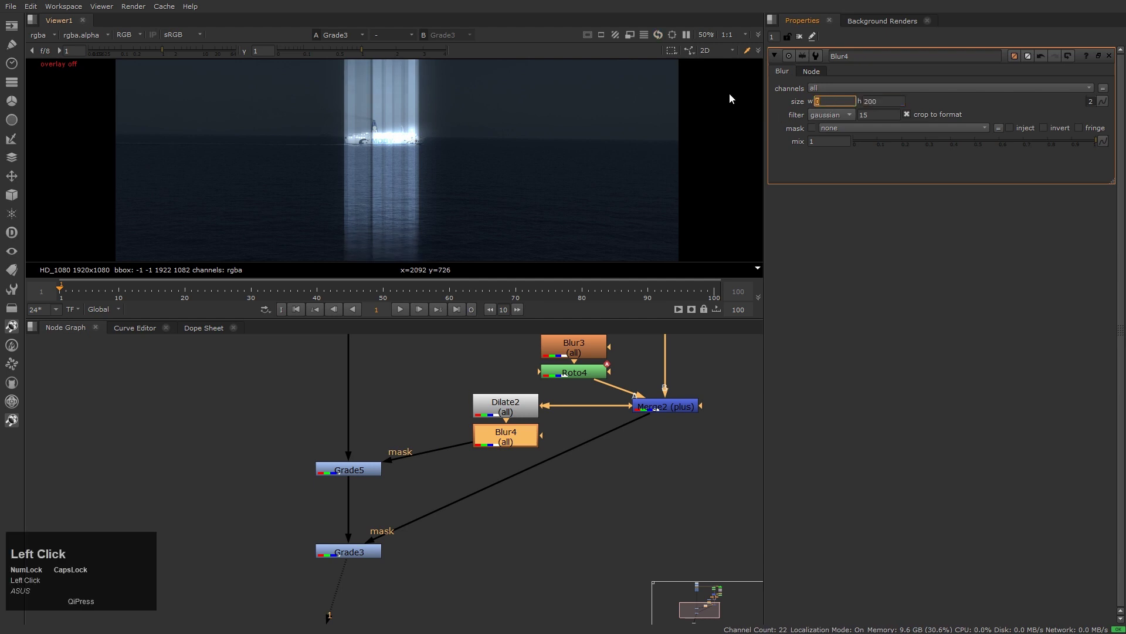
pyautogui.write('100')
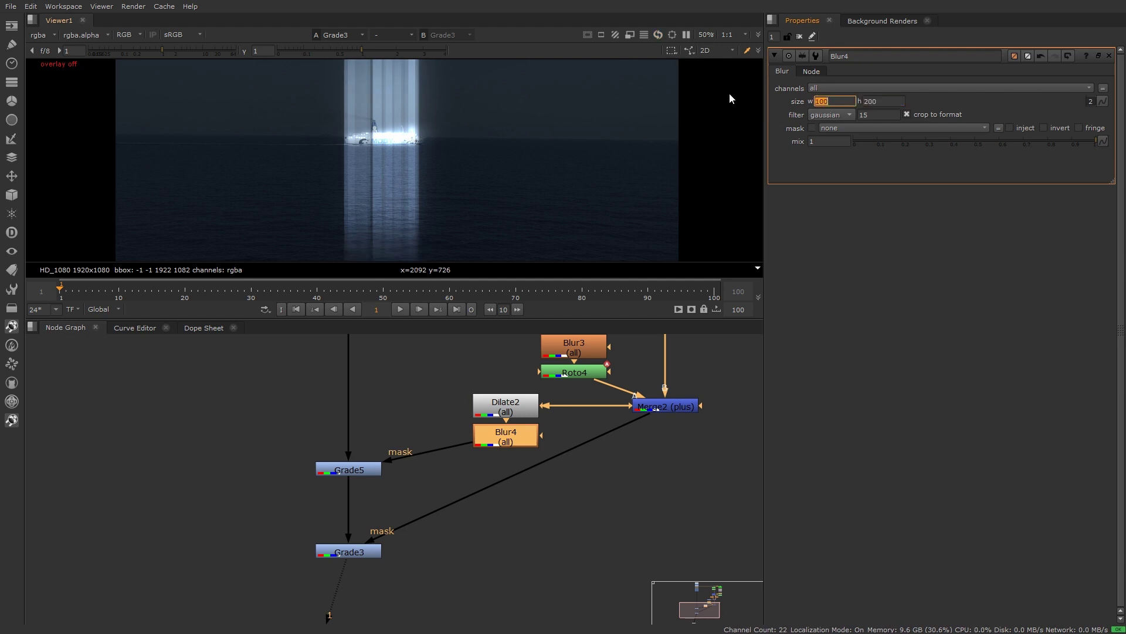
pyautogui.press('Return')
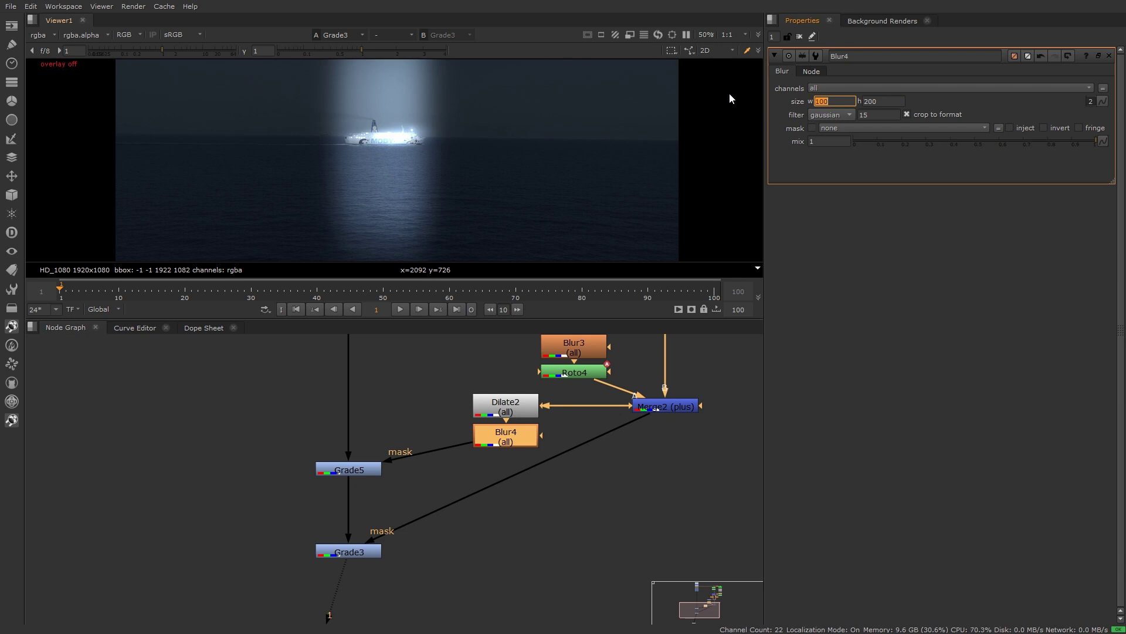
# Step: Check the Dilate2 settings, and reduce the Blur4 width to 50 and further to 30
pyautogui.click(663, 504)
pyautogui.click(519, 406)
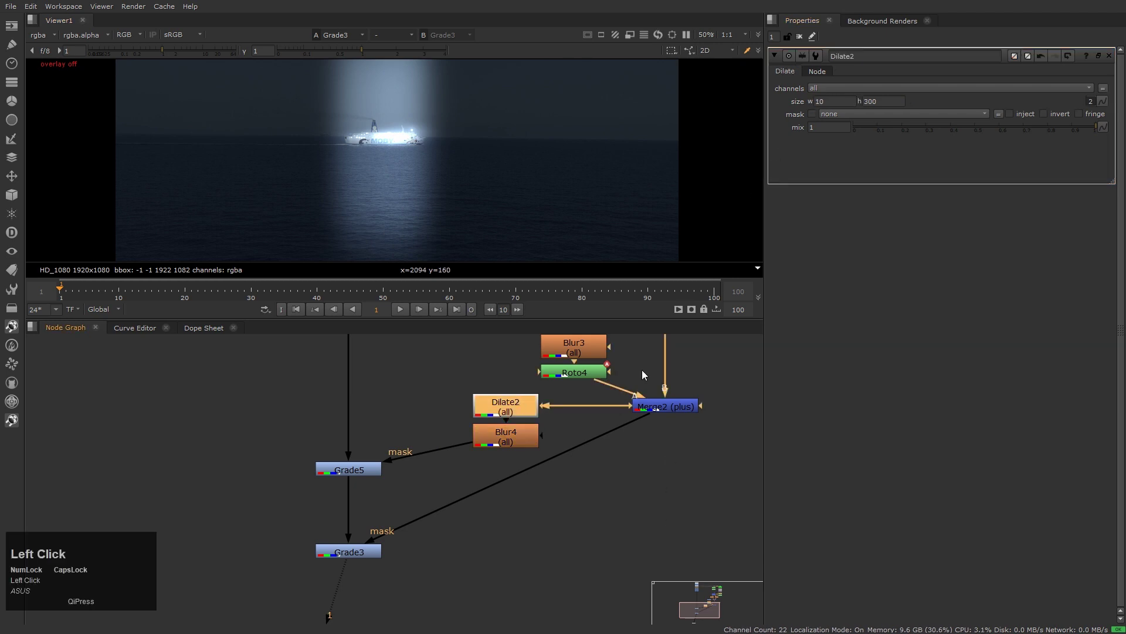
pyautogui.click(519, 435)
pyautogui.press('Tab')
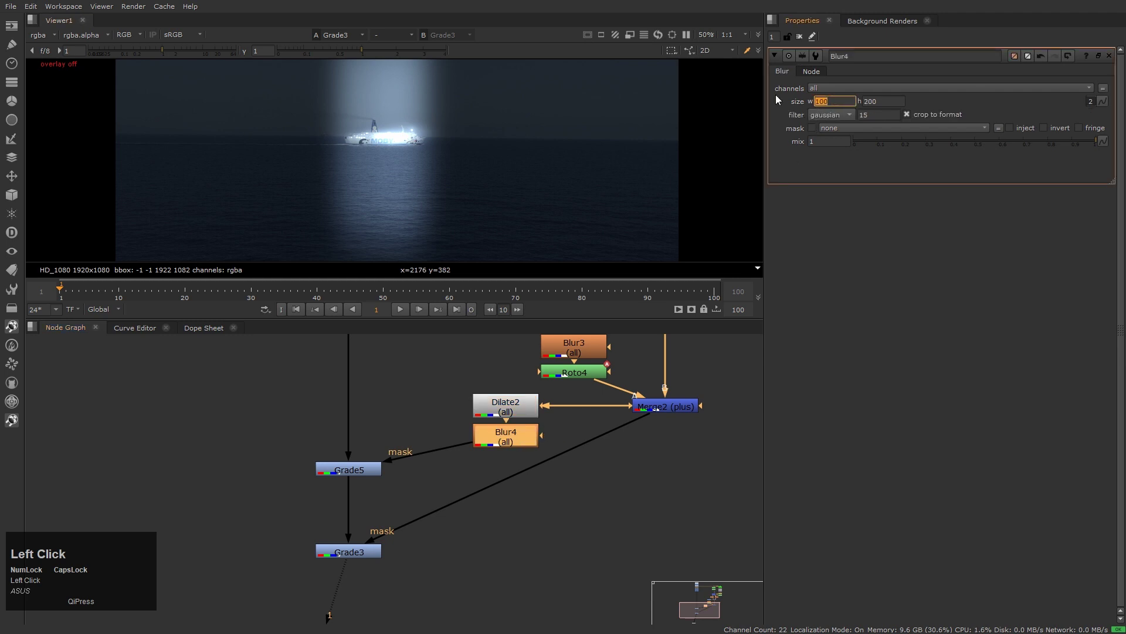
pyautogui.write('50')
pyautogui.press('Return')
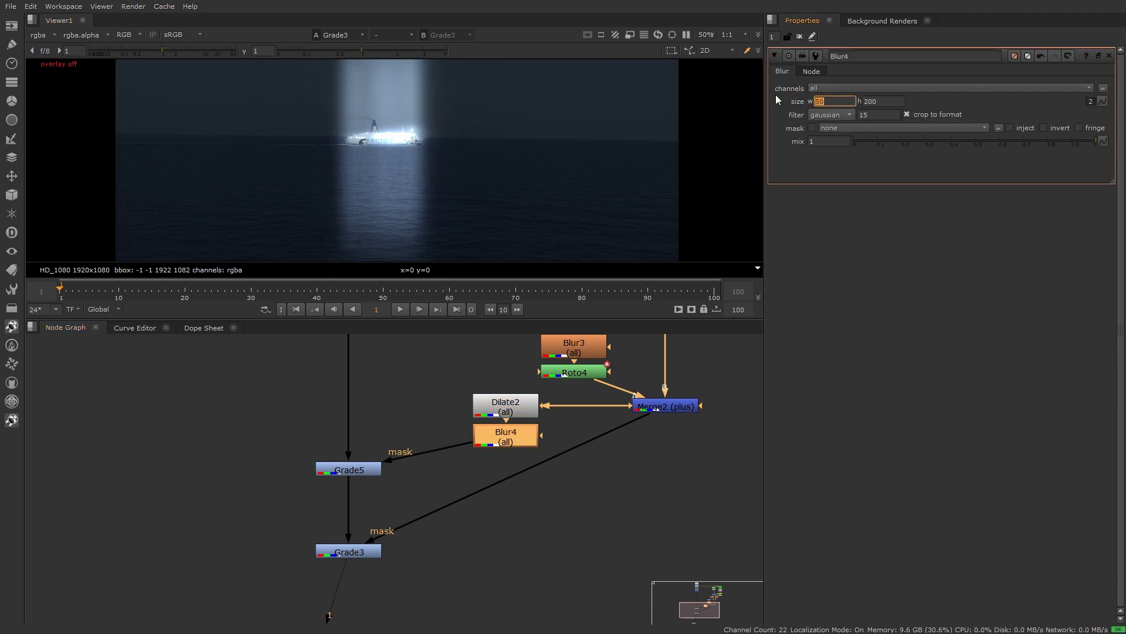
pyautogui.write('30')
pyautogui.press('Return')
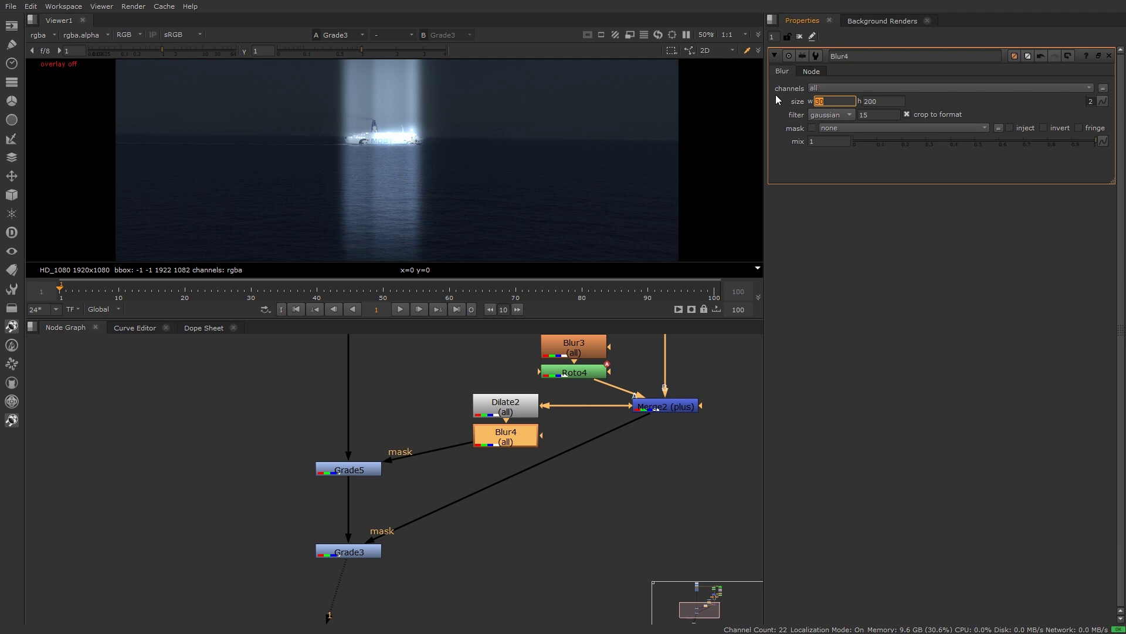
# Step: Set the Dilate2 width to 0, step it up and down to compare the streaks, and settle on -3
pyautogui.click(582, 439)
pyautogui.scroll(2, 517, 395)
pyautogui.click(500, 416)
pyautogui.doubleClick(500, 416)
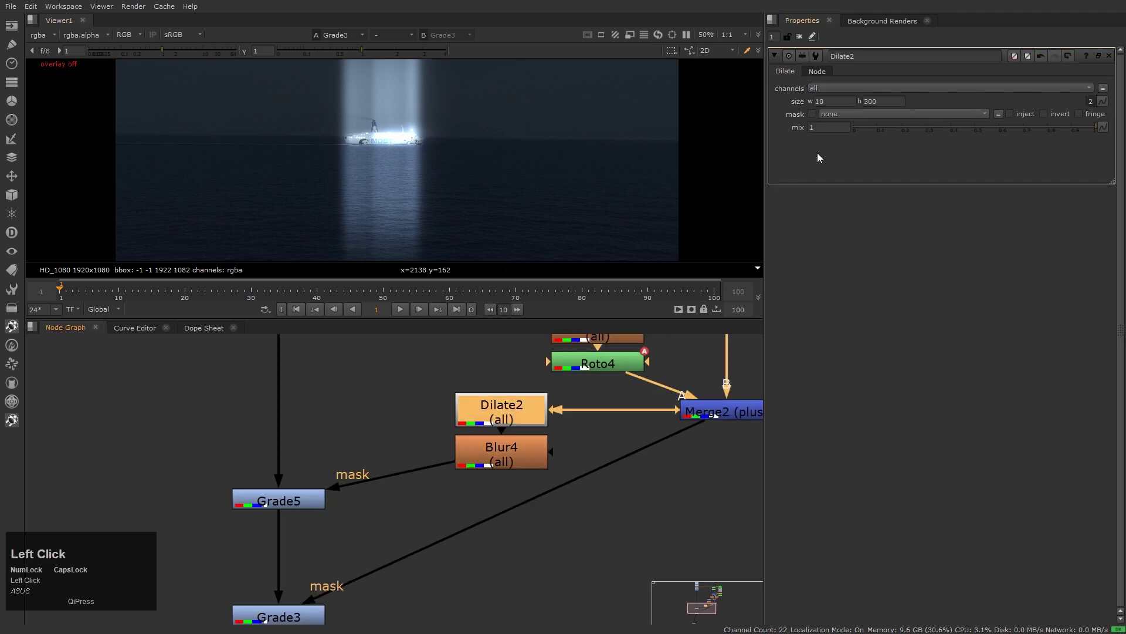
pyautogui.doubleClick(819, 102)
pyautogui.press('BackSpace')
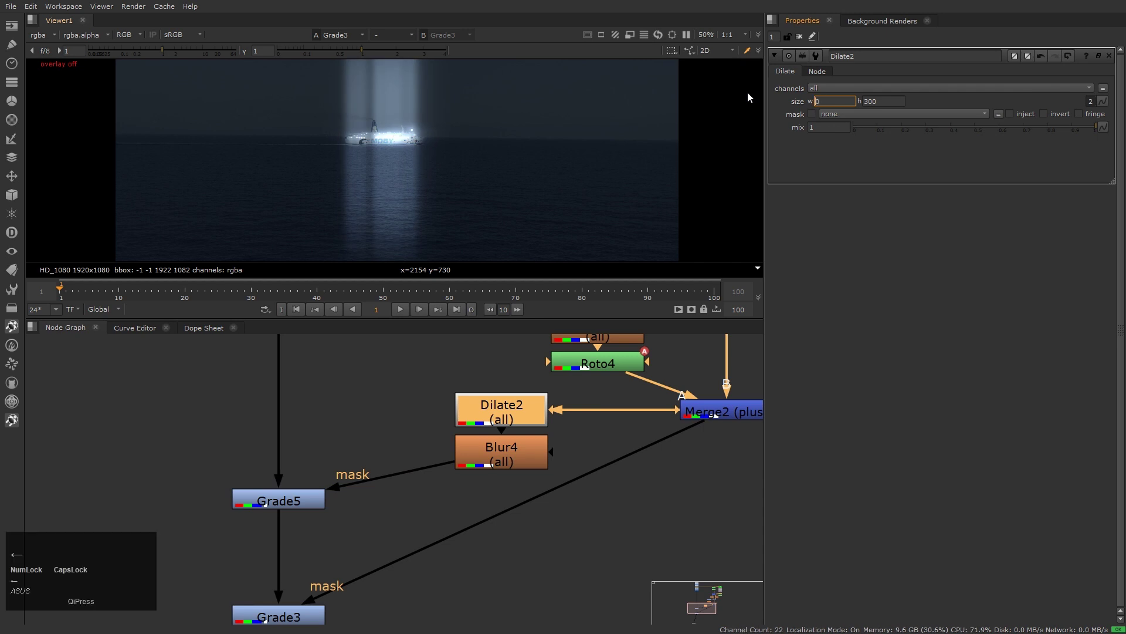
pyautogui.press('Up')
pyautogui.press('Up')
pyautogui.press('Up')
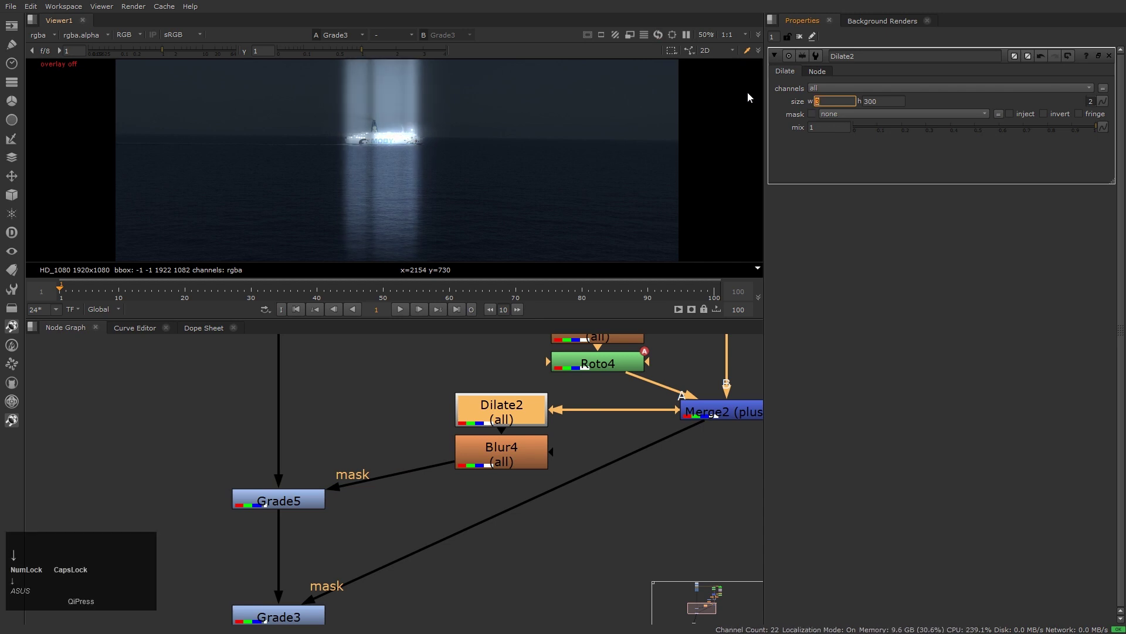
pyautogui.press('Down')
pyautogui.press('Down')
pyautogui.press('Down')
pyautogui.press('Down')
pyautogui.press('Down')
pyautogui.press('Down')
pyautogui.press('Down')
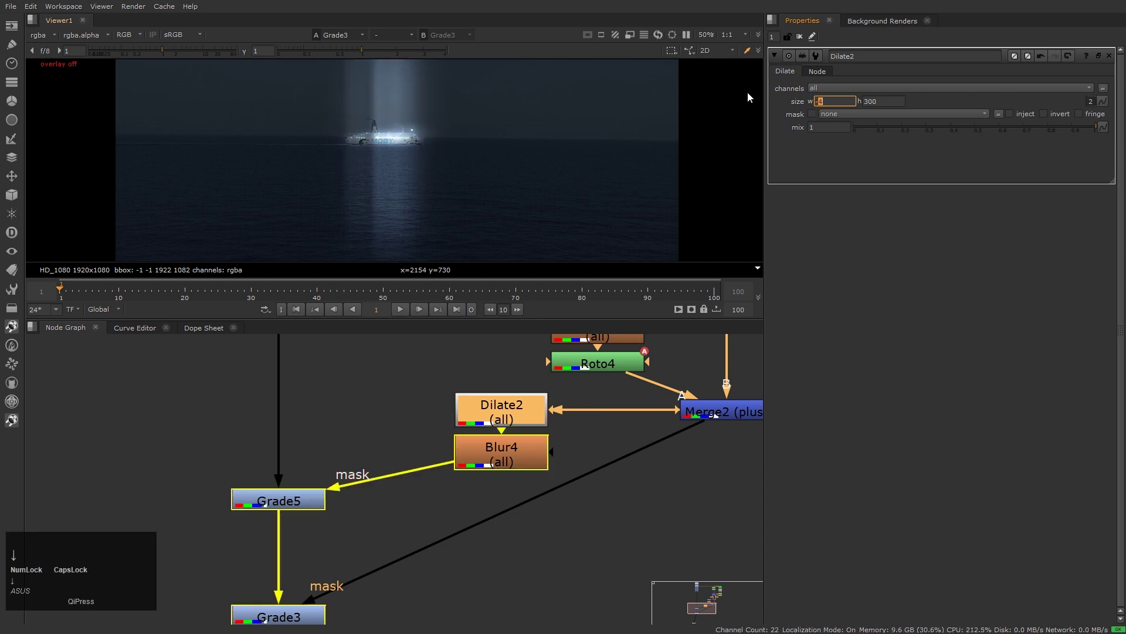
pyautogui.press('Up')
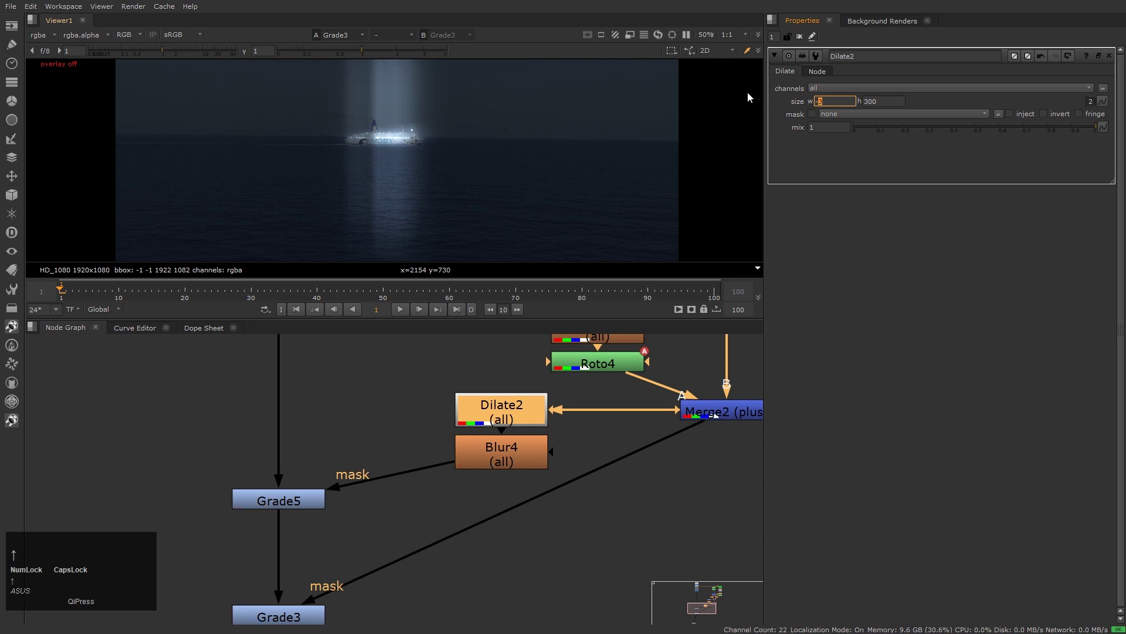
# Step: Examine the vertical light streaks around the ship both in the full frame and close up
pyautogui.click(519, 172)
pyautogui.press('h')
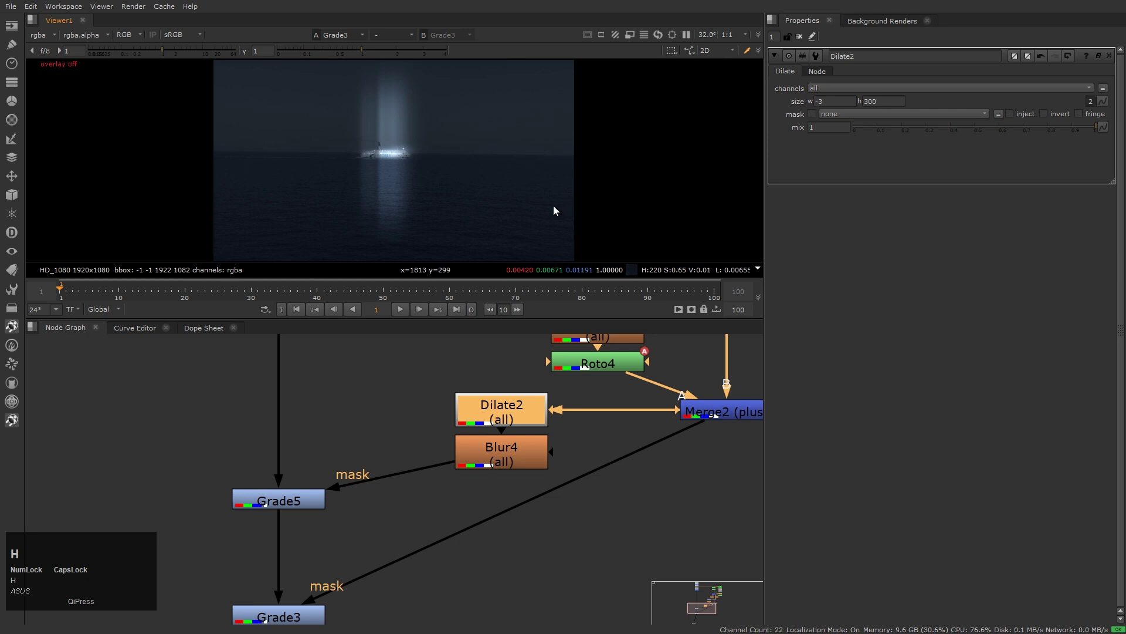
pyautogui.click(365, 174)
pyautogui.scroll(3, 365, 173)
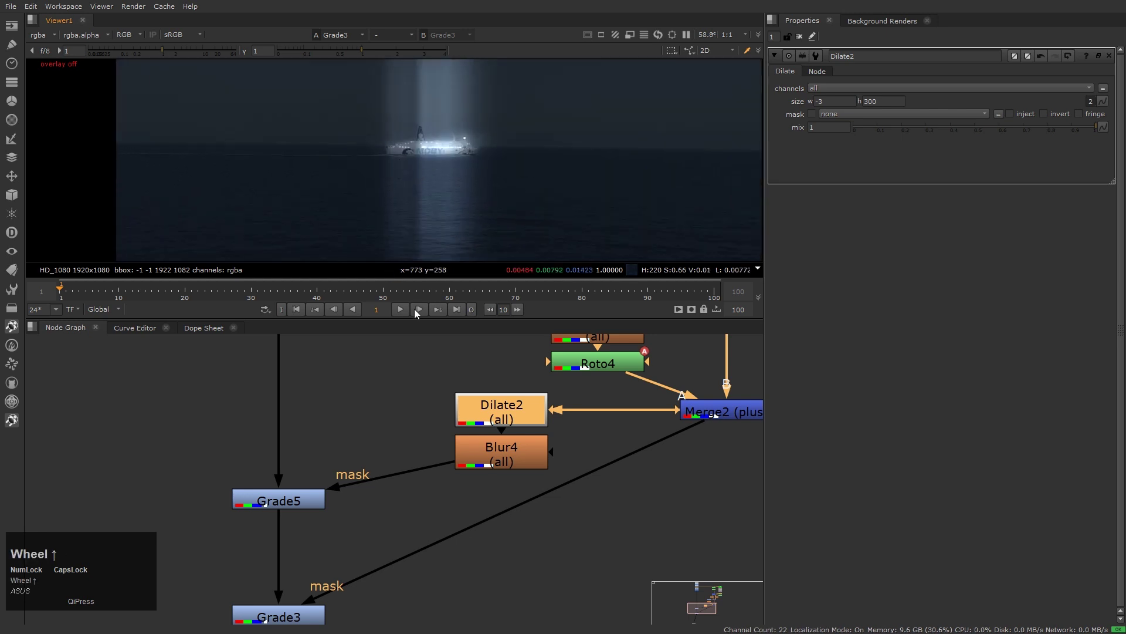
pyautogui.moveTo(557, 207); pyautogui.dragTo(603, 160, button='middle')
pyautogui.press('h')
# Step: Insert a Roto node between Blur4 and the Grade5 mask, and turn the viewer overlay on
pyautogui.click(441, 527)
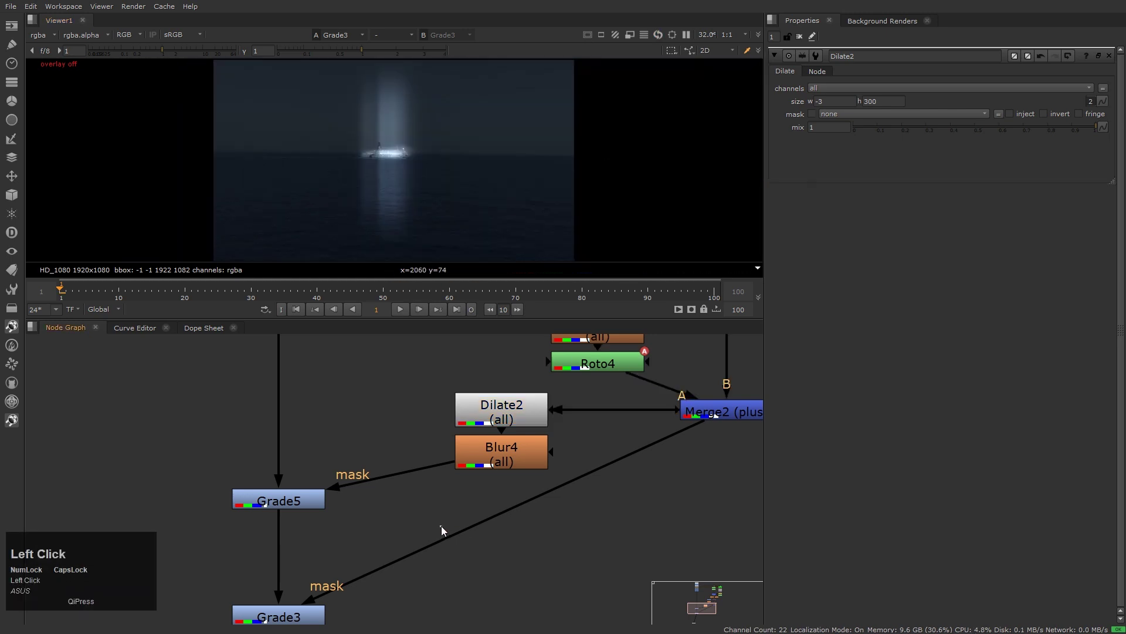
pyautogui.click(502, 449)
pyautogui.press('o')
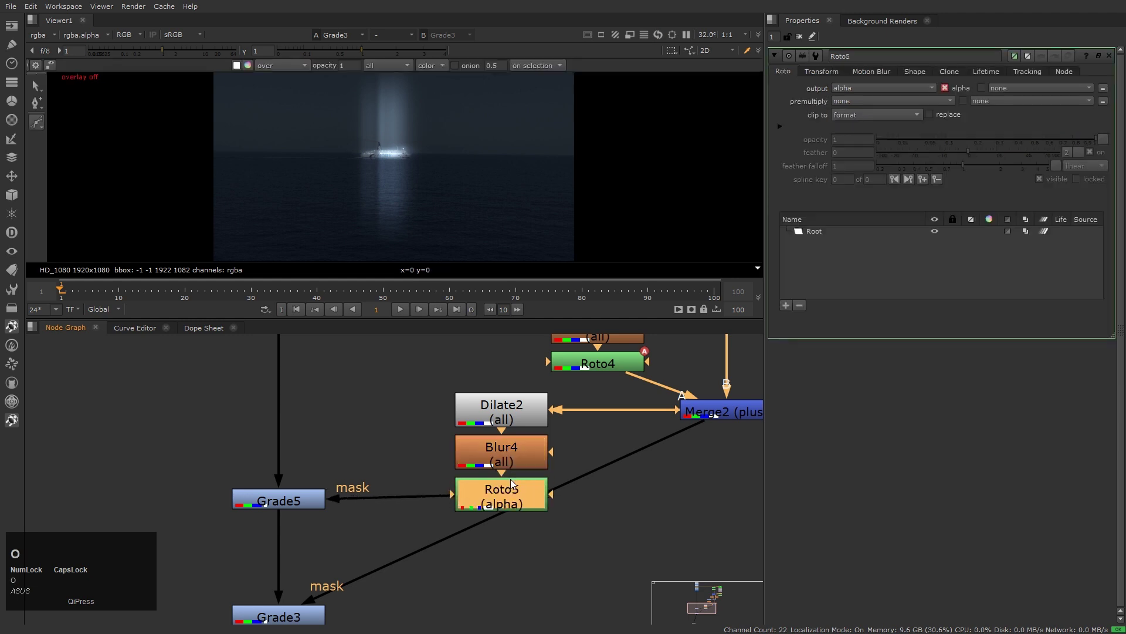
pyautogui.click(504, 491)
pyautogui.moveTo(426, 171); pyautogui.dragTo(477, 170, button='middle')
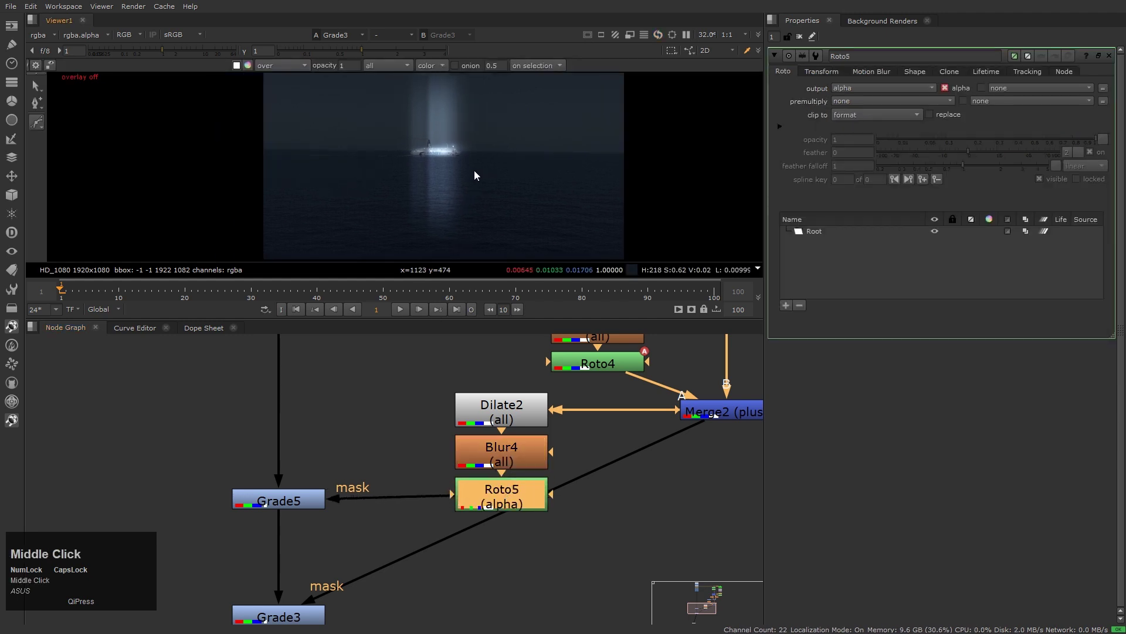
pyautogui.press('a')
pyautogui.press('a')
pyautogui.press('q')
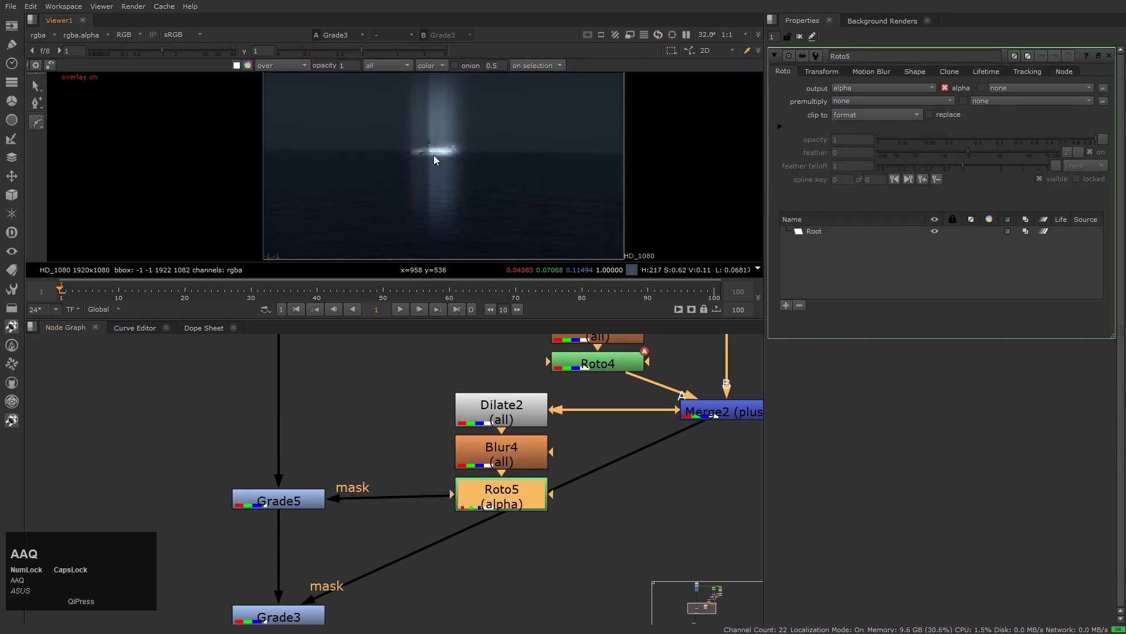
# Step: Lower the alpha of the Roto5 shape colour so that new shapes cut into the mask
pyautogui.click(248, 65)
pyautogui.click(792, 205)
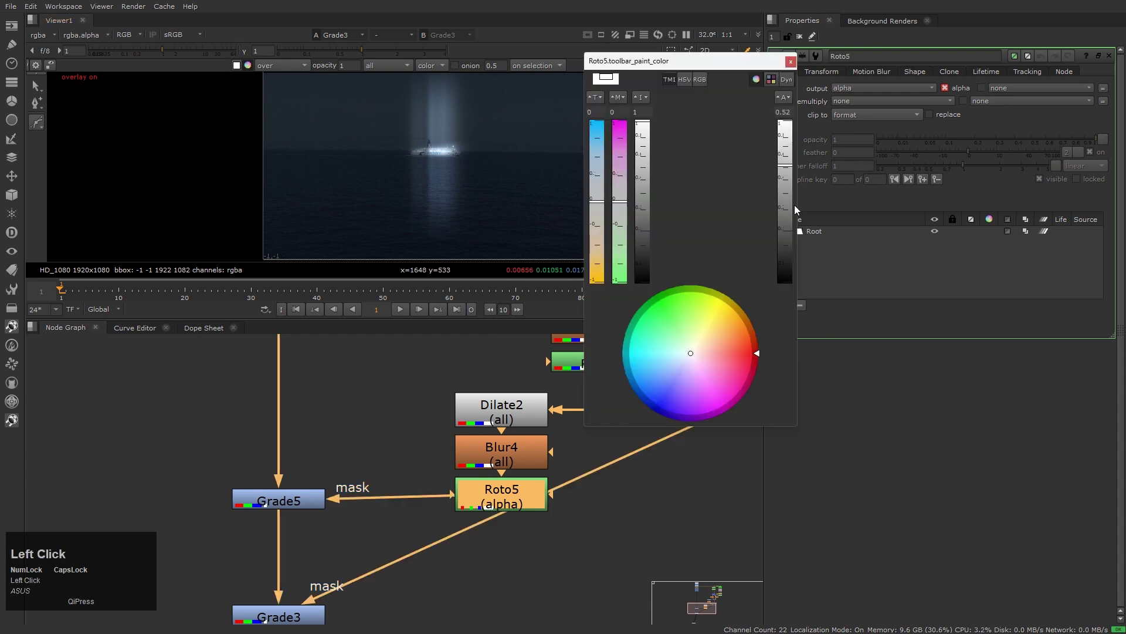
pyautogui.click(791, 62)
# Step: Draw a closed Bezier shape around the light beam in the sky, with its lower edge along the ship's waterline
pyautogui.scroll(5, 411, 177)
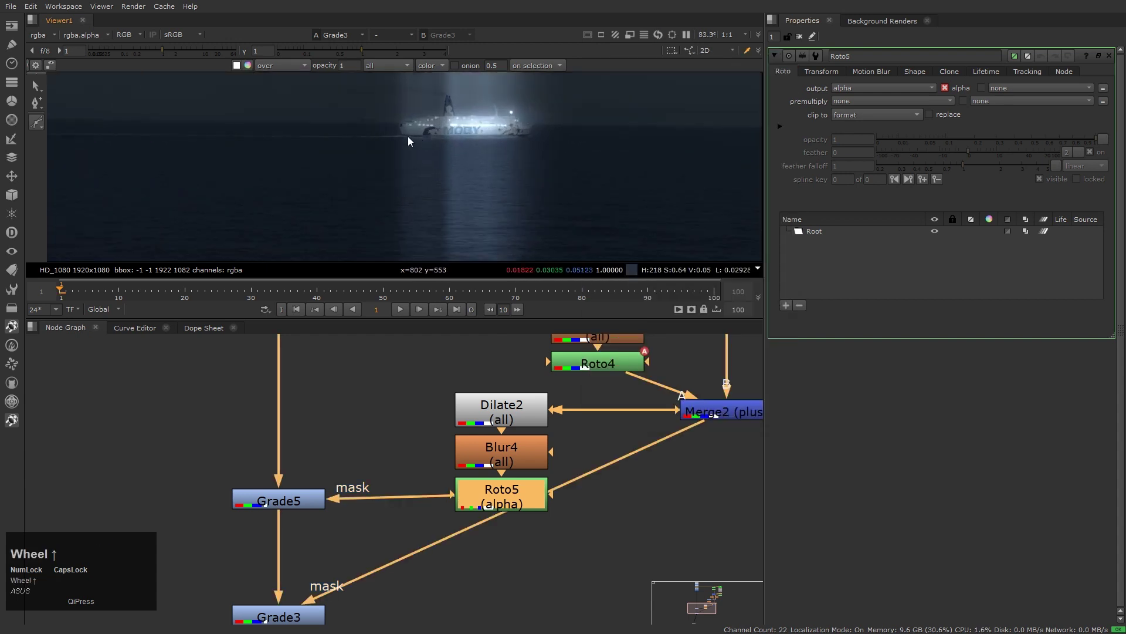
pyautogui.click(364, 133)
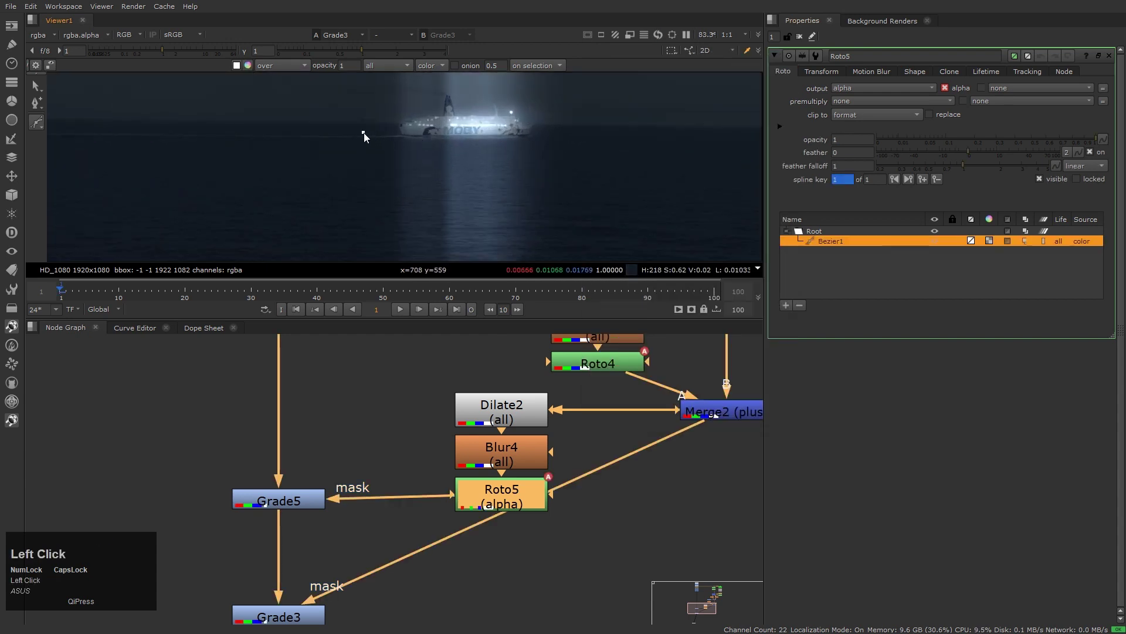
pyautogui.click(582, 134)
pyautogui.scroll(-3, 610, 146)
pyautogui.moveTo(610, 146); pyautogui.dragTo(585, 195, button='middle')
pyautogui.click(619, 119)
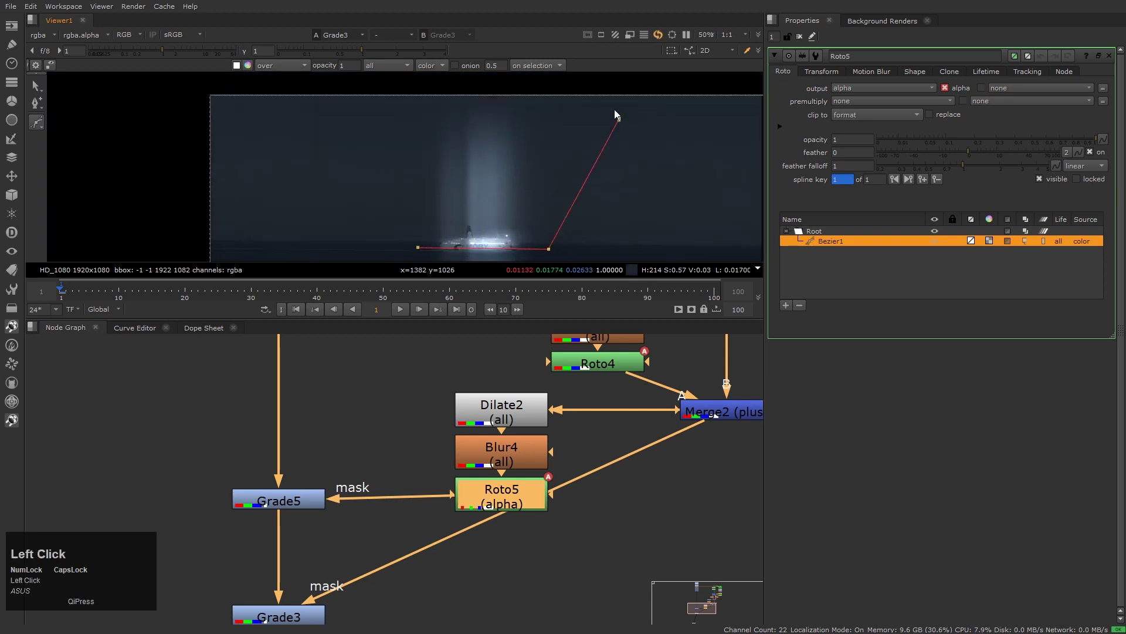
pyautogui.click(596, 85)
pyautogui.click(393, 85)
pyautogui.click(364, 128)
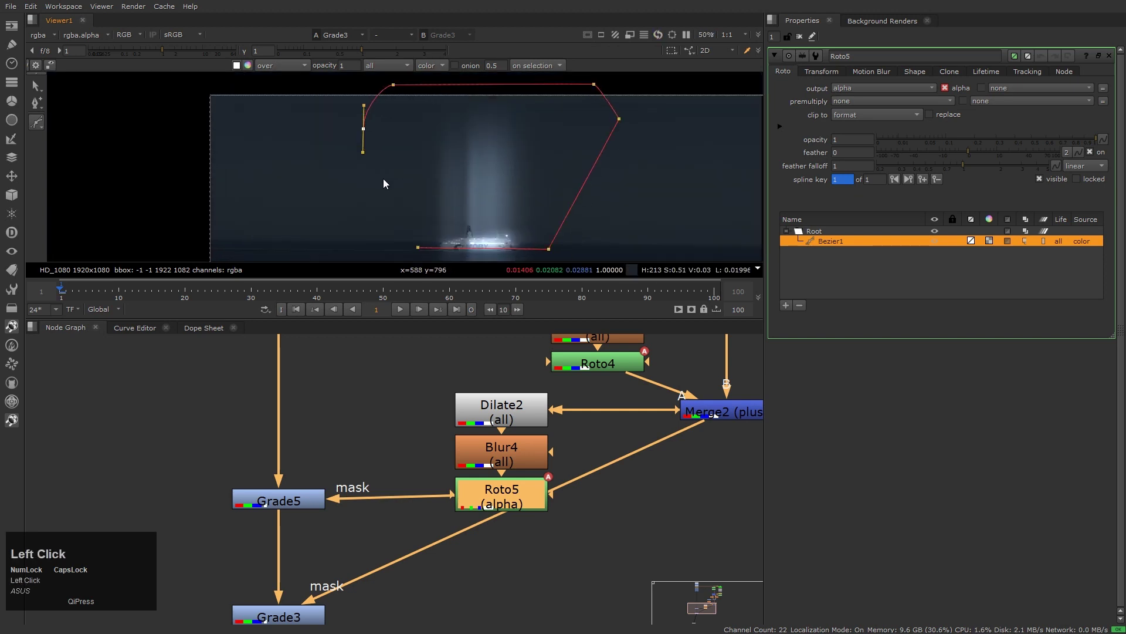
pyautogui.press('Return')
# Step: Select all points of the Bezier shape and expand its feather outward to soften the edge at the waterline
pyautogui.scroll(-2, 382, 178)
pyautogui.moveTo(291, 99); pyautogui.dragTo(528, 252)
pyautogui.scroll(4, 479, 221)
pyautogui.press('e')
pyautogui.press('e')
pyautogui.press('e')
pyautogui.press('e')
pyautogui.press('e')
pyautogui.press('e')
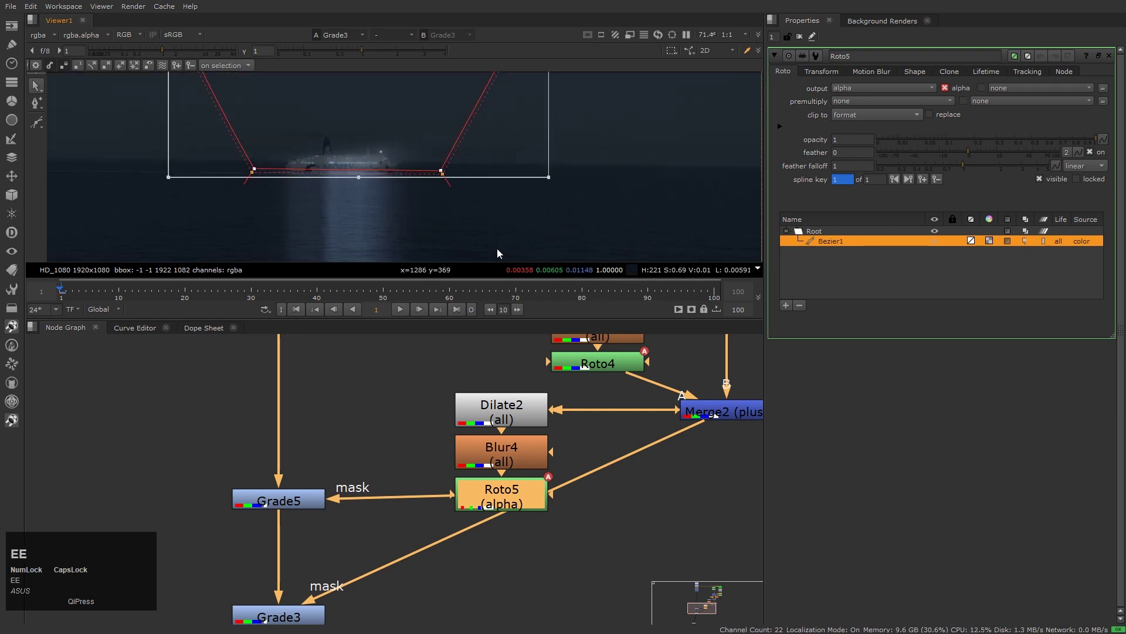
pyautogui.press('e')
pyautogui.press('e')
pyautogui.press('e')
pyautogui.click(614, 216)
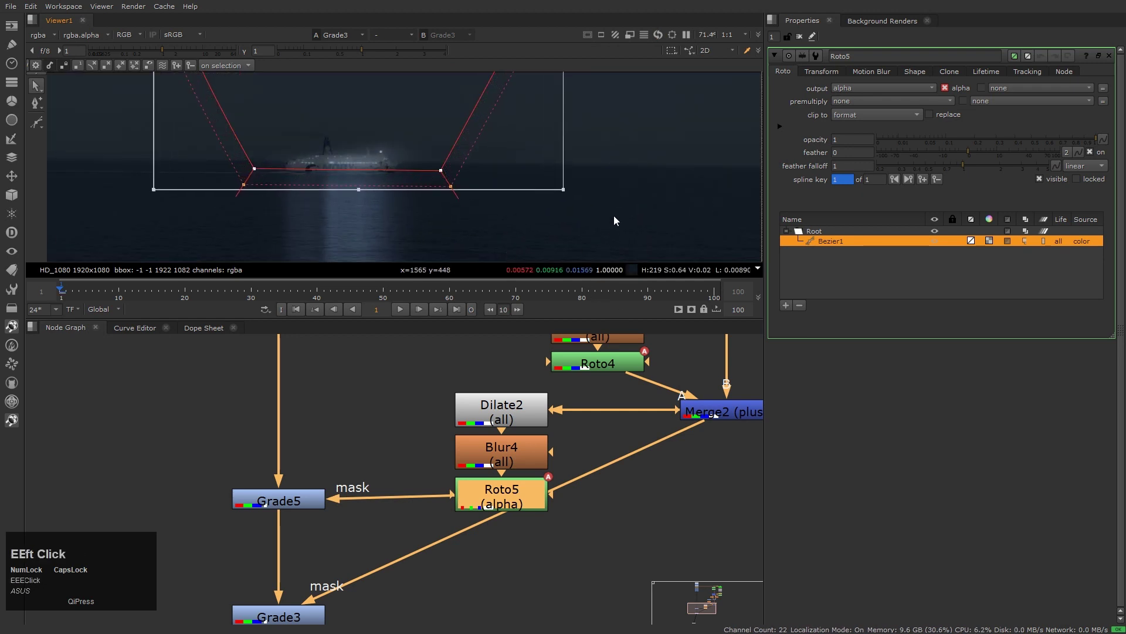
# Step: Play the shot with the overlay hidden and examine the ship's light spill on the water
pyautogui.press('o')
pyautogui.scroll(-2, 585, 198)
pyautogui.scroll(1, 568, 214)
pyautogui.click(568, 215)
pyautogui.press('Home')
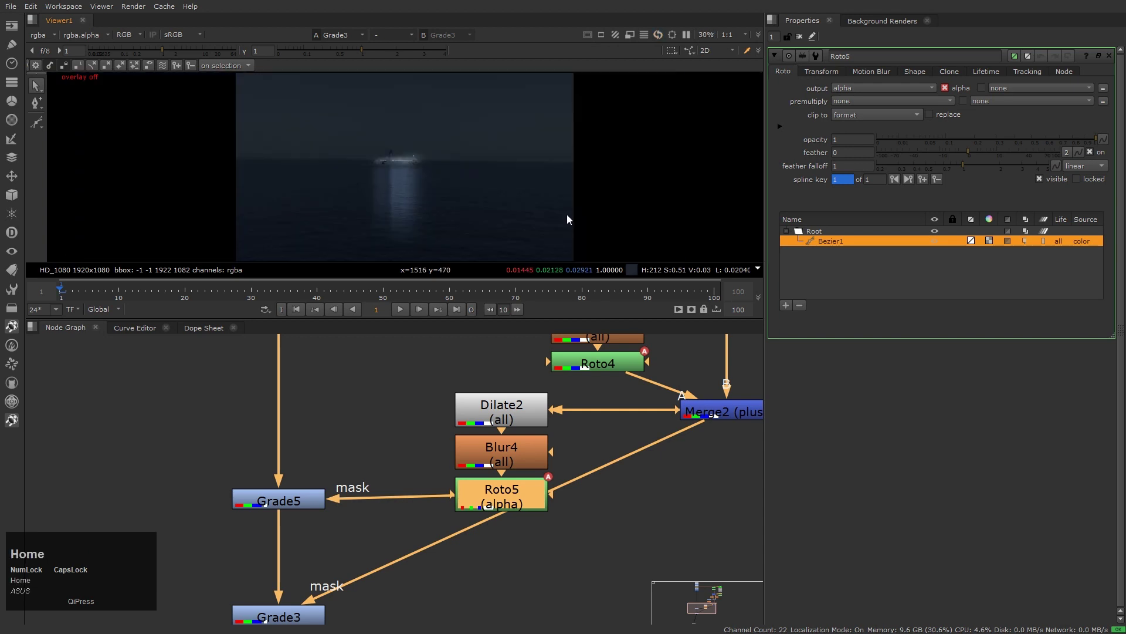
pyautogui.press('l')
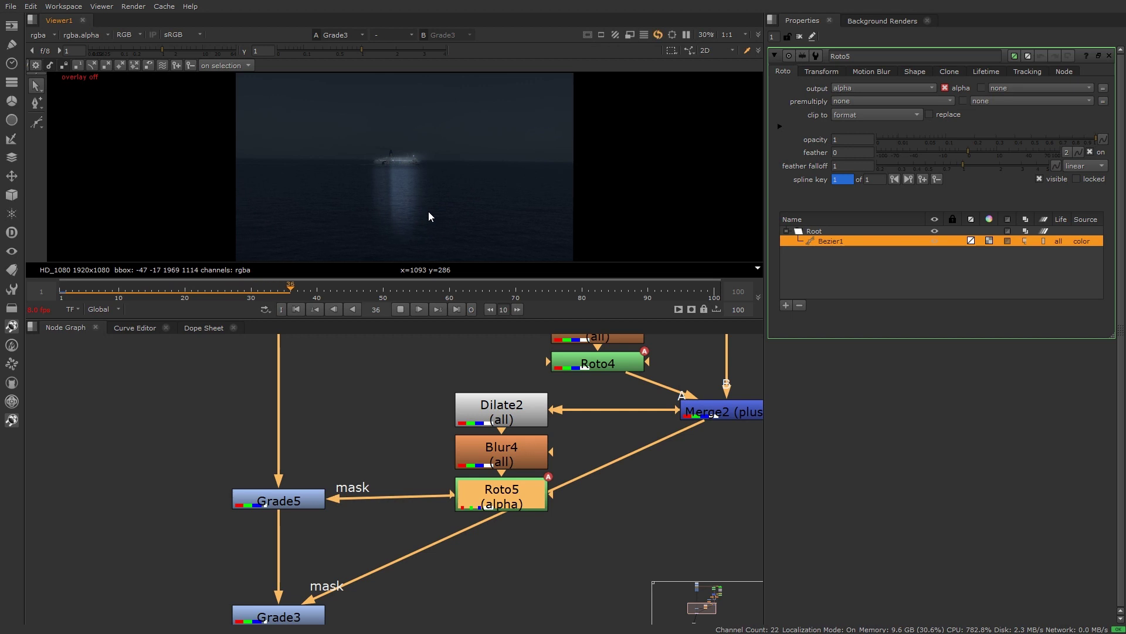
pyautogui.scroll(2, 403, 215)
pyautogui.press('k')
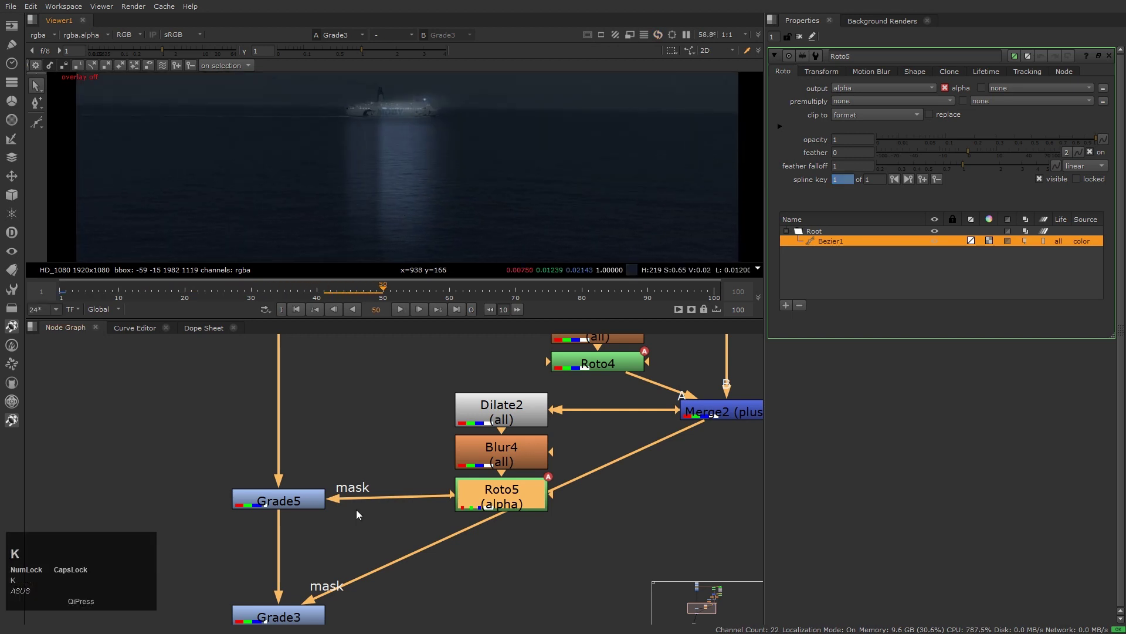
# Step: Try a Blur4 width of 50 and other values to soften the streaks on the water, and settle on 70
pyautogui.click(512, 455)
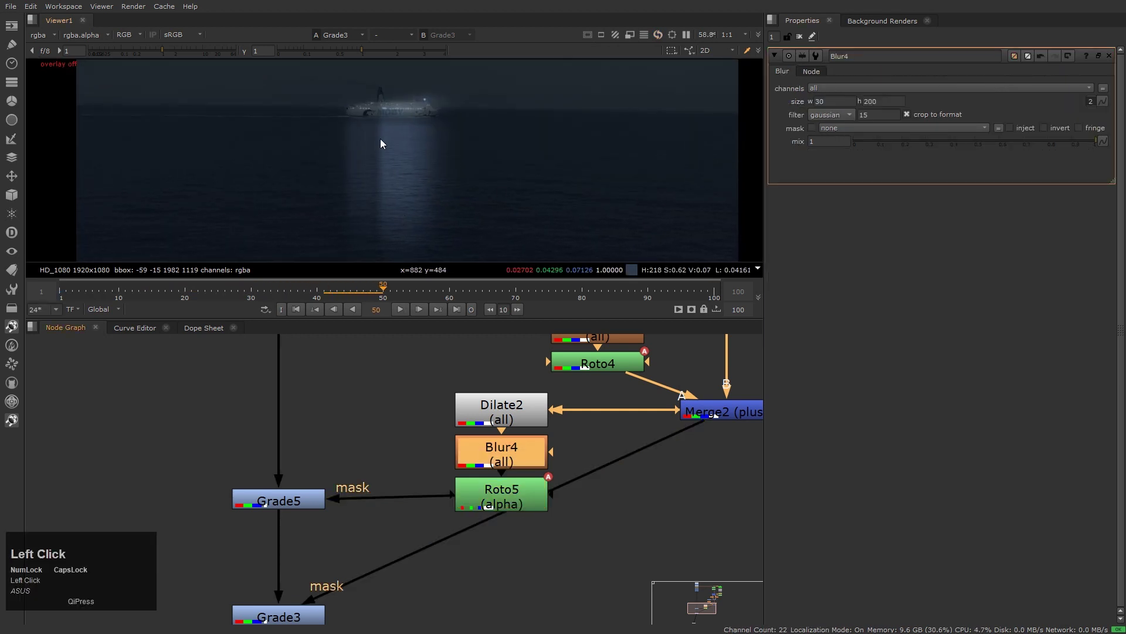
pyautogui.click(833, 101)
pyautogui.write('50')
pyautogui.press('Return')
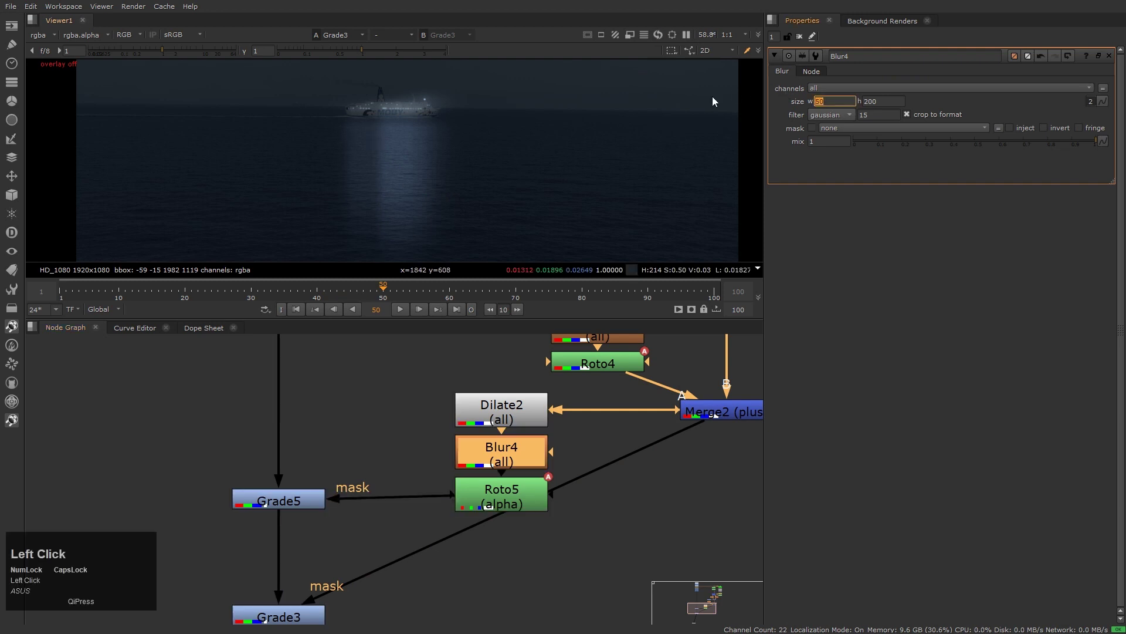
pyautogui.write('1')
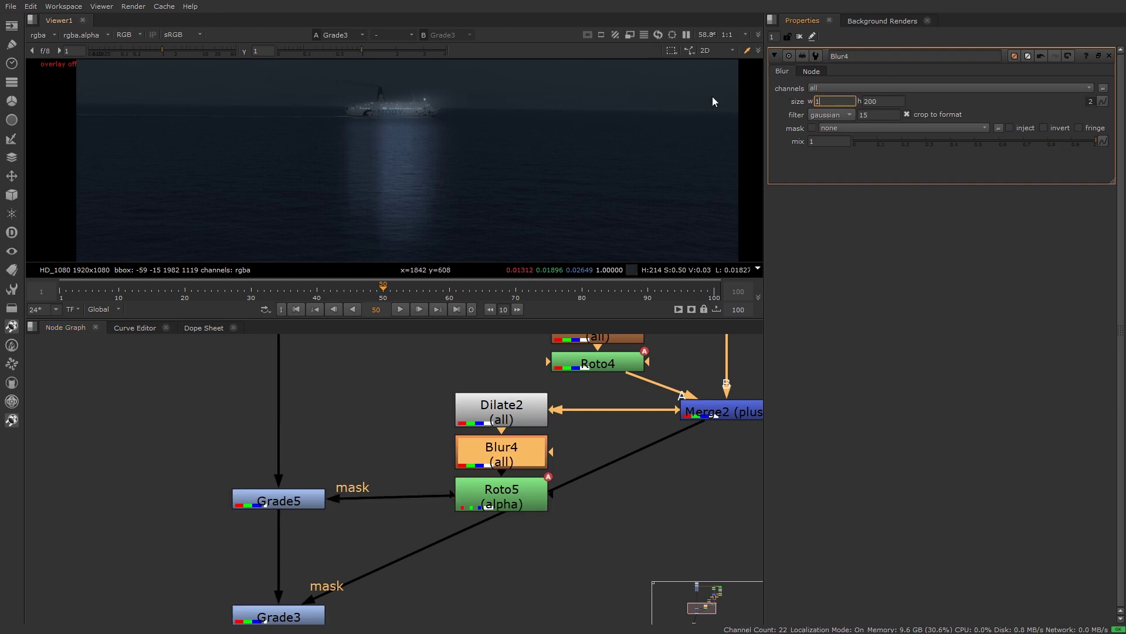
pyautogui.write('0')
pyautogui.press('Return')
pyautogui.write('70')
pyautogui.press('Return')
pyautogui.scroll(-3, 422, 211)
pyautogui.moveTo(427, 209); pyautogui.dragTo(459, 184, button='middle')
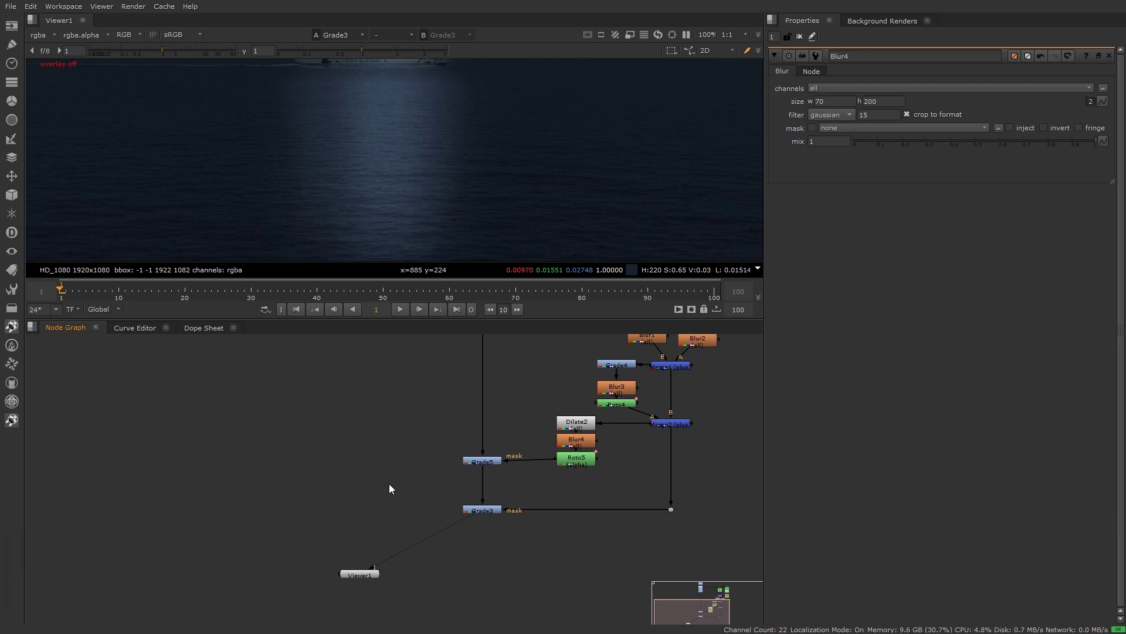
# Step: Move Grade3 with its mask dot and the Viewer node farther down, and place Grade5 lower to make room below Roto5
pyautogui.moveTo(255, 480); pyautogui.dragTo(756, 622)
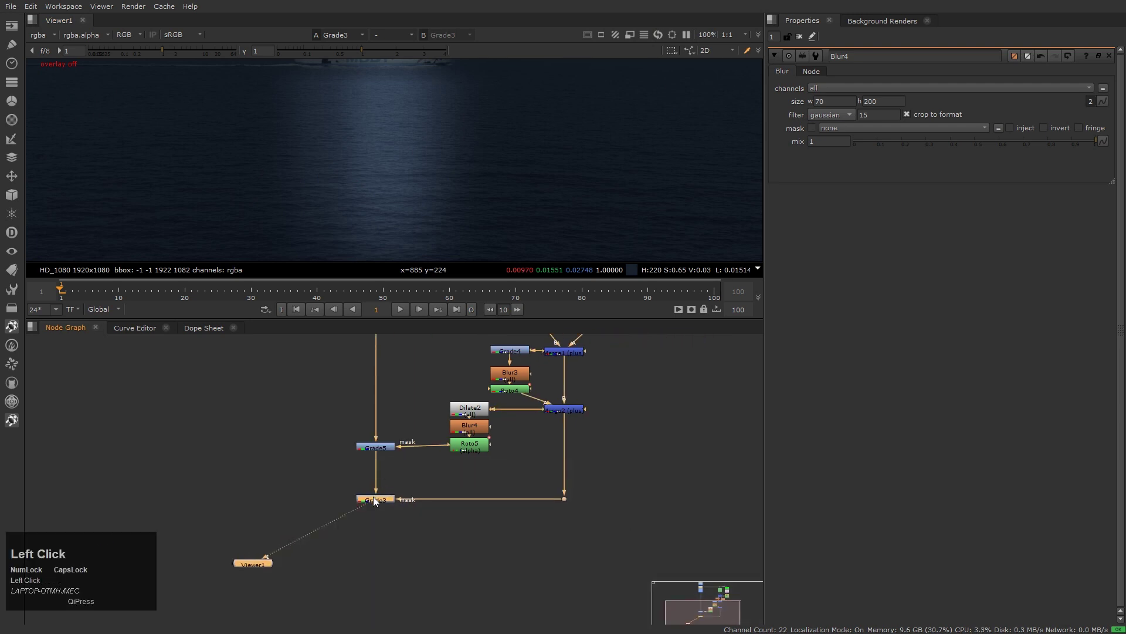
pyautogui.moveTo(376, 501); pyautogui.dragTo(376, 589)
pyautogui.click(376, 447)
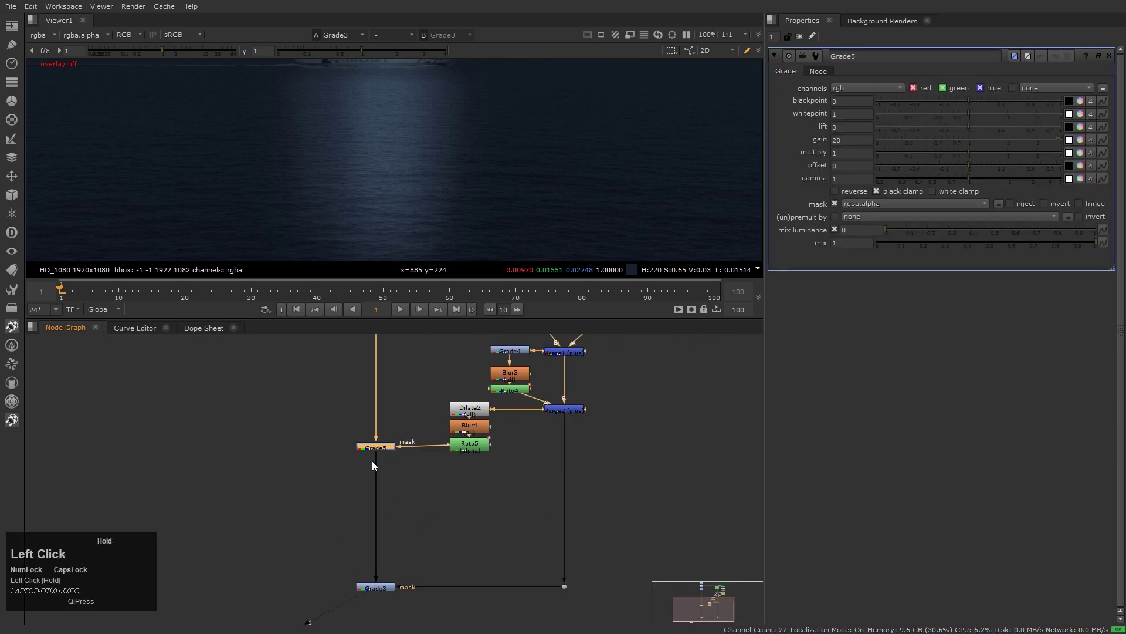
pyautogui.moveTo(378, 448); pyautogui.dragTo(377, 514)
# Step: View the Roto5 output in the alpha channel and open the node's settings
pyautogui.click(481, 445)
pyautogui.scroll(2, 486, 446)
pyautogui.press('1')
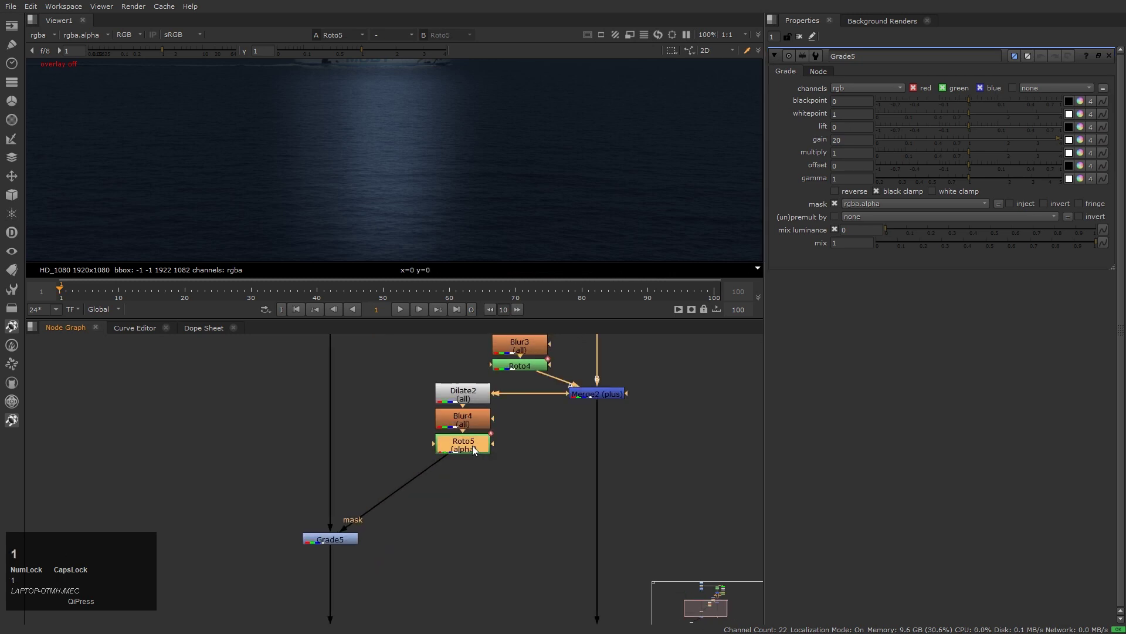
pyautogui.doubleClick(473, 445)
pyautogui.middleClick(445, 203)
pyautogui.press('a')
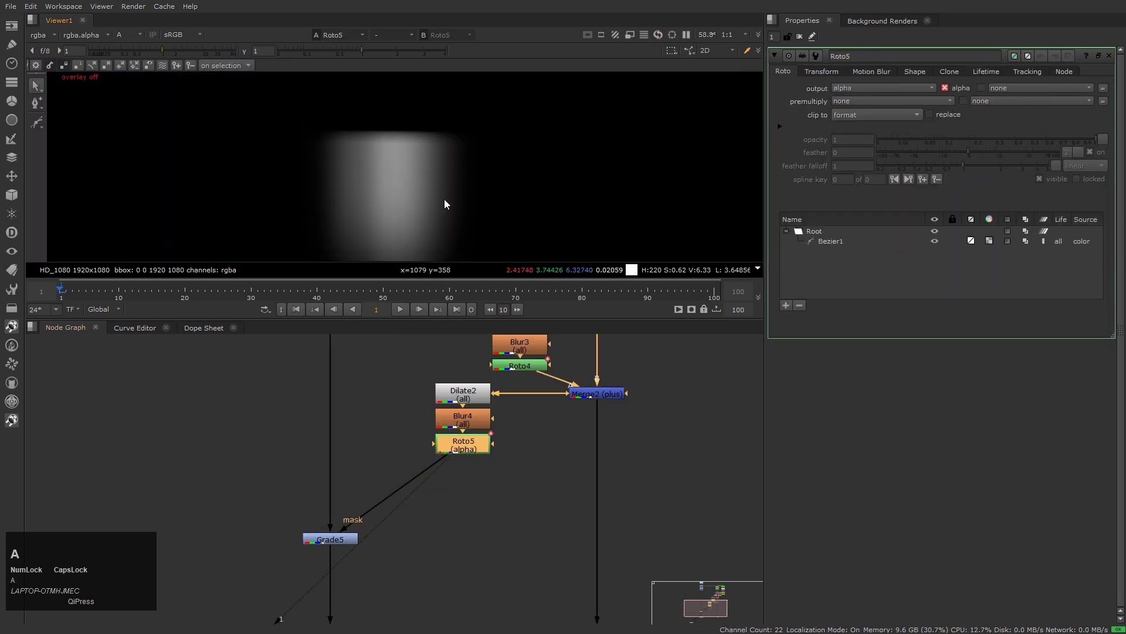
# Step: Add a Noise node below Roto5 in the mask branch of Grade5 and check its pattern in the colour and alpha views
pyautogui.click(518, 490)
pyautogui.scroll(2, 476, 440)
pyautogui.click(463, 452)
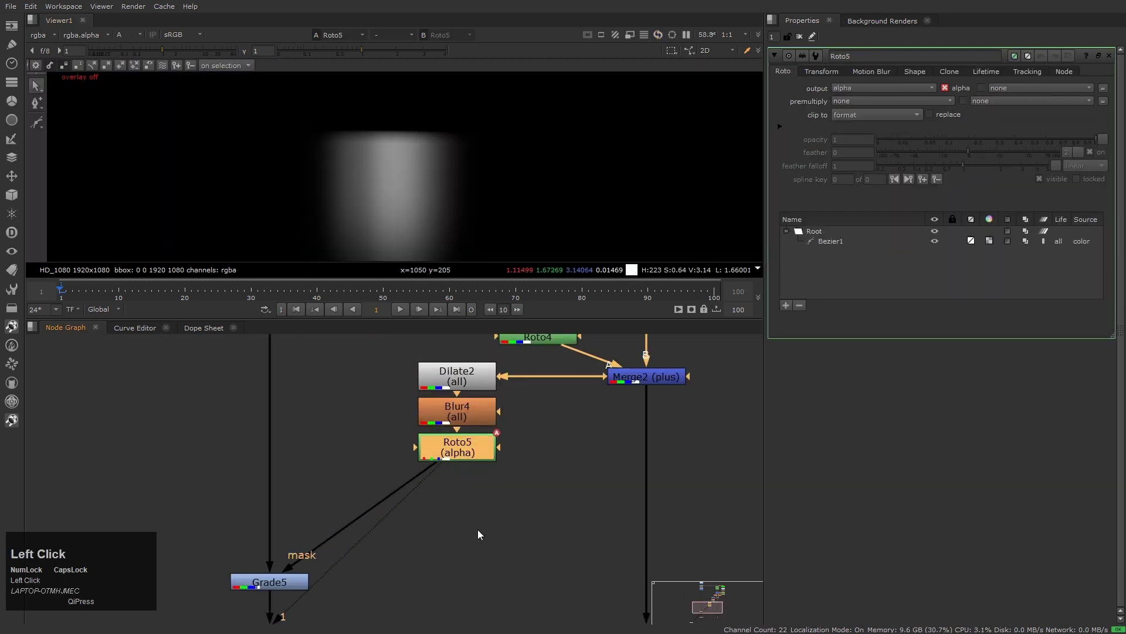
pyautogui.press('Tab')
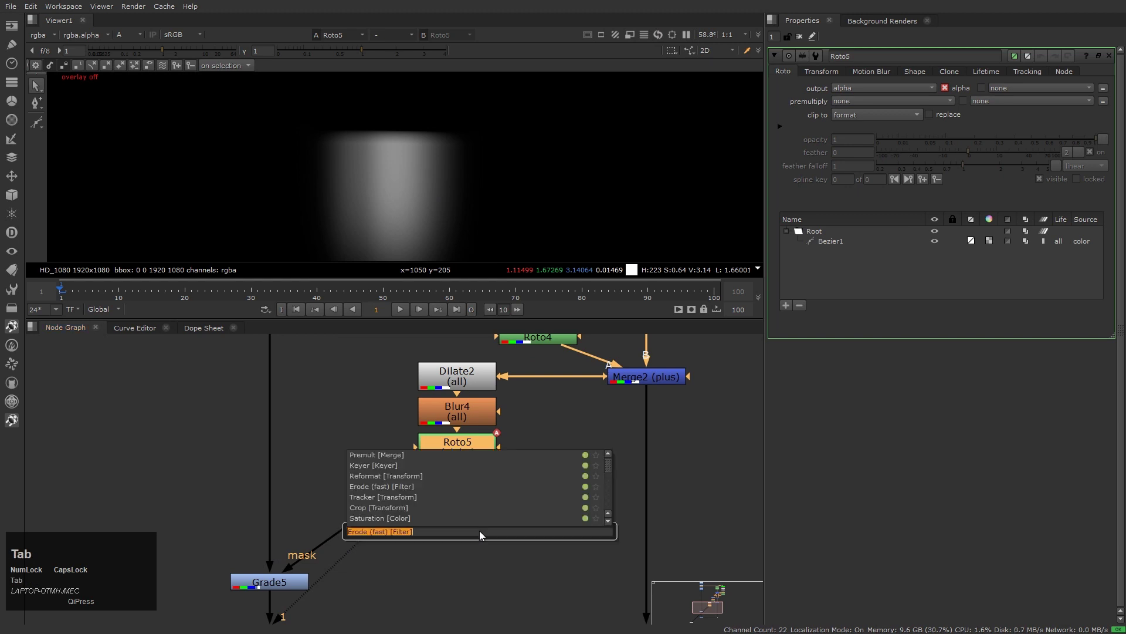
pyautogui.write('NOISE')
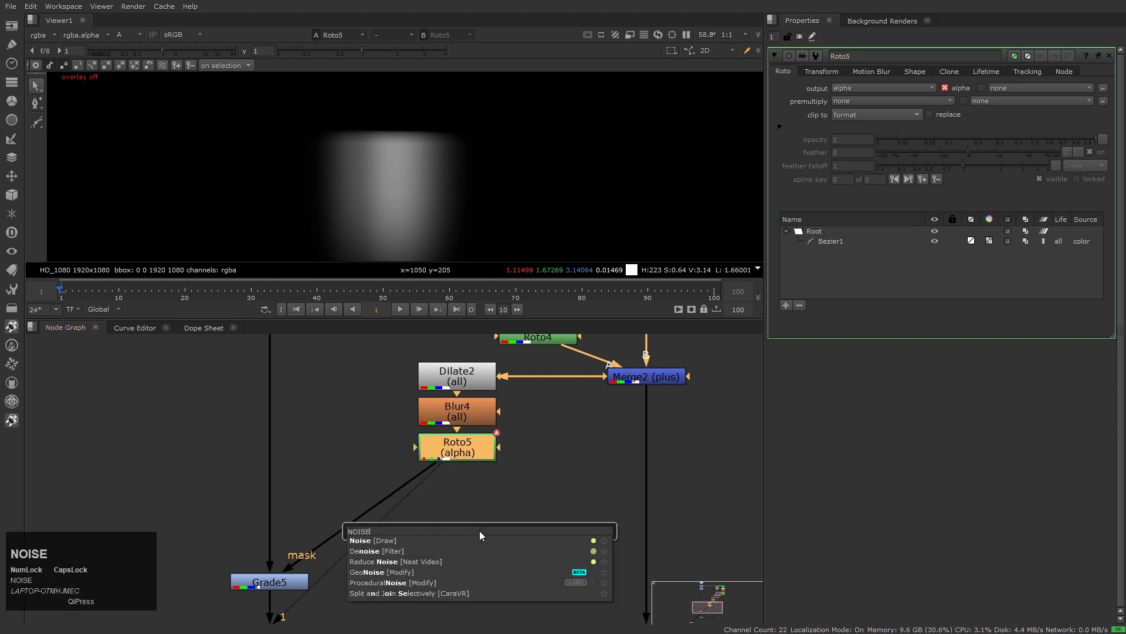
pyautogui.press('Return')
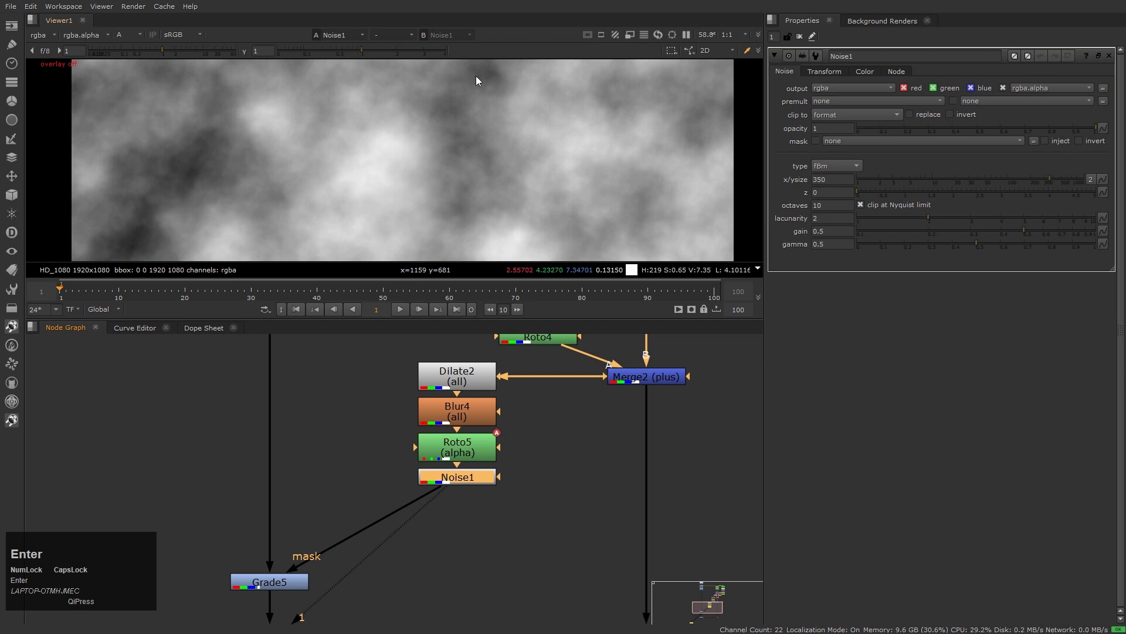
pyautogui.middleClick(519, 150)
pyautogui.click(512, 193)
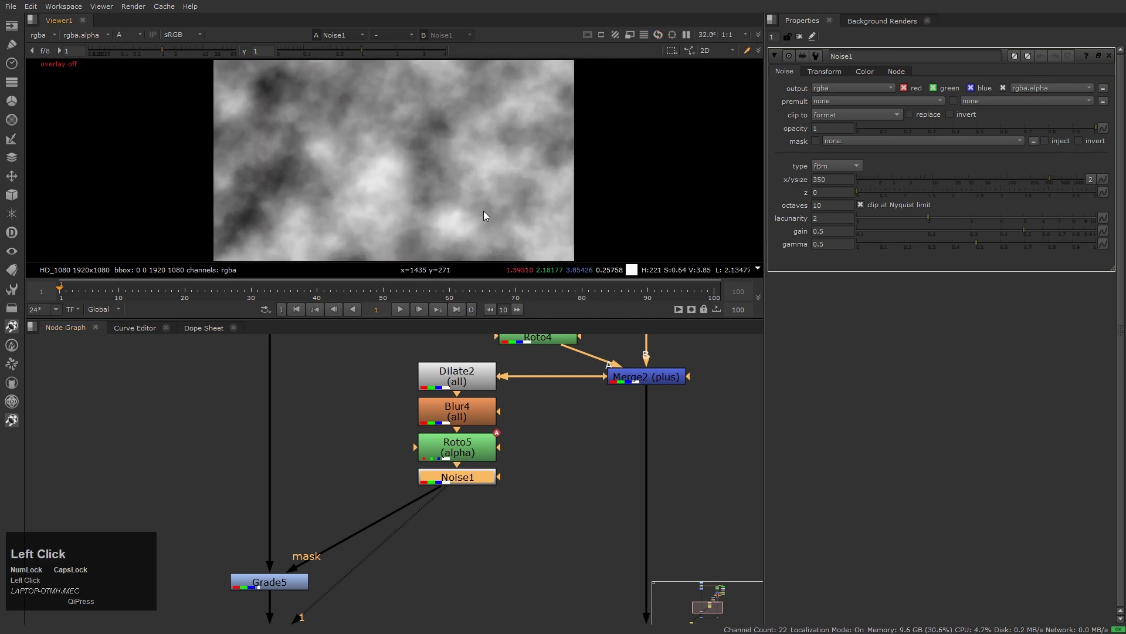
pyautogui.press('a')
pyautogui.press('a')
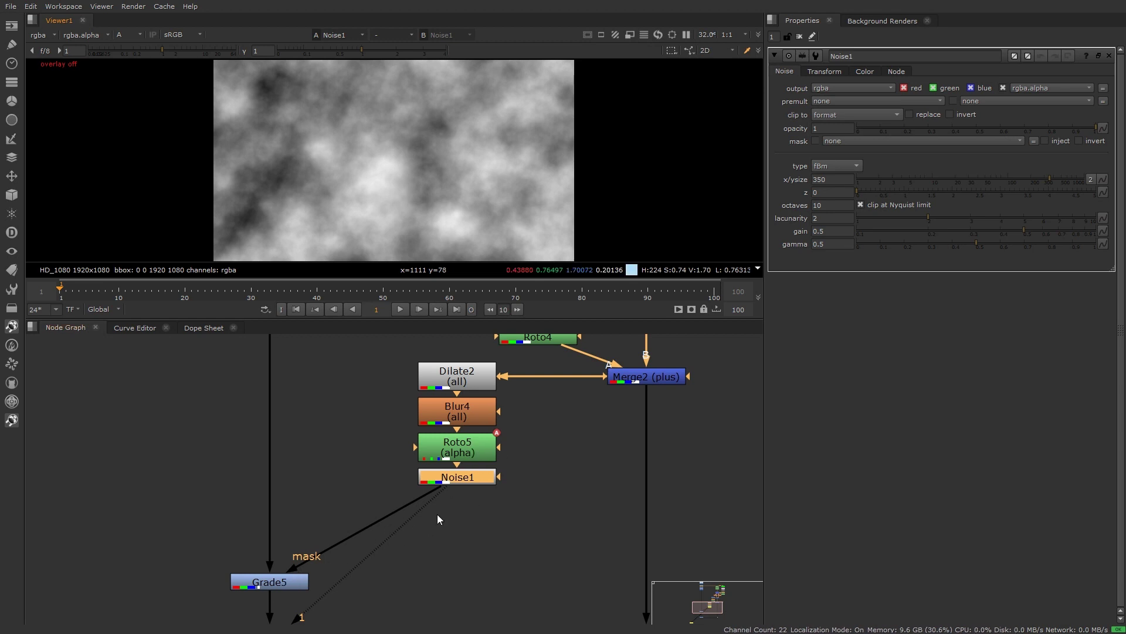
# Step: Set the Noise1 output to the forward layer so the noise stays out of the alpha mask
pyautogui.click(480, 467)
pyautogui.click(854, 88)
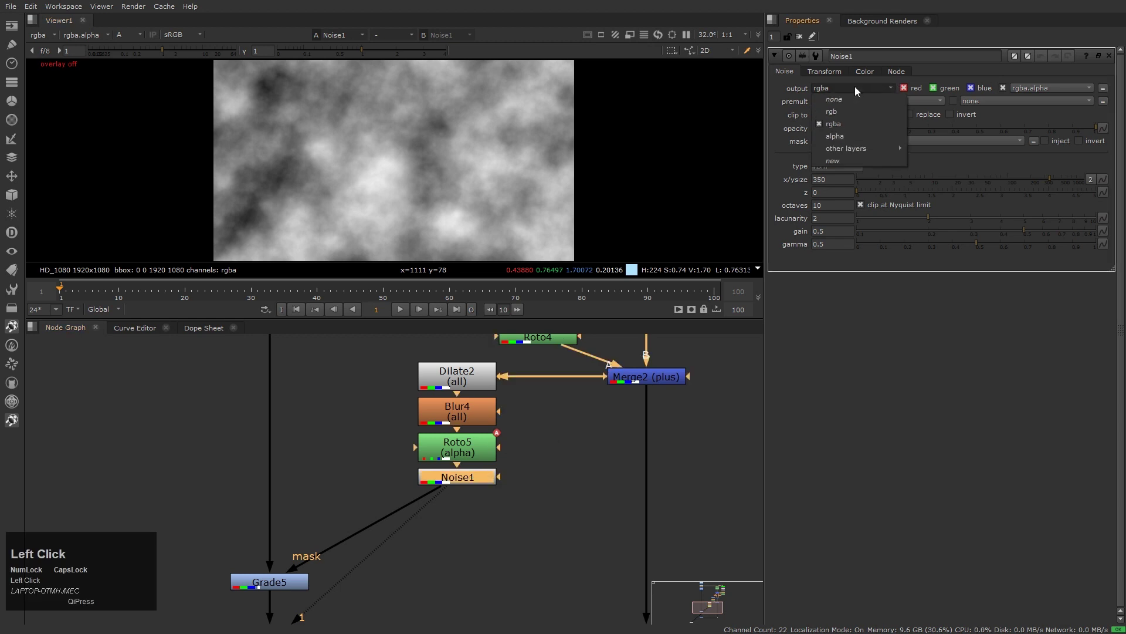
pyautogui.moveTo(850, 148)
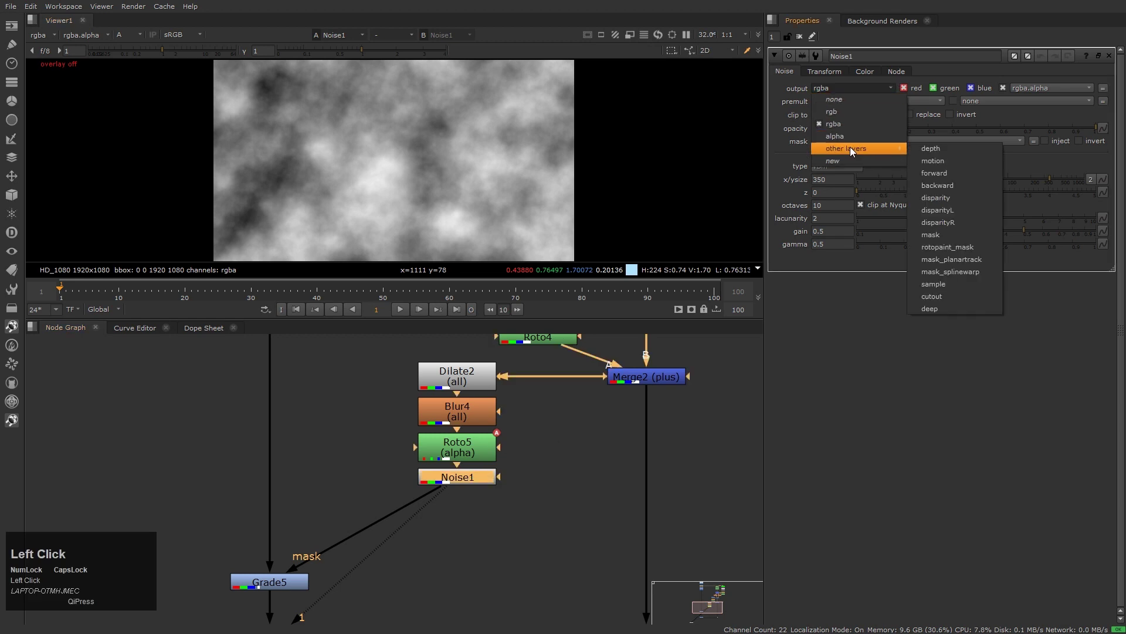
pyautogui.click(938, 173)
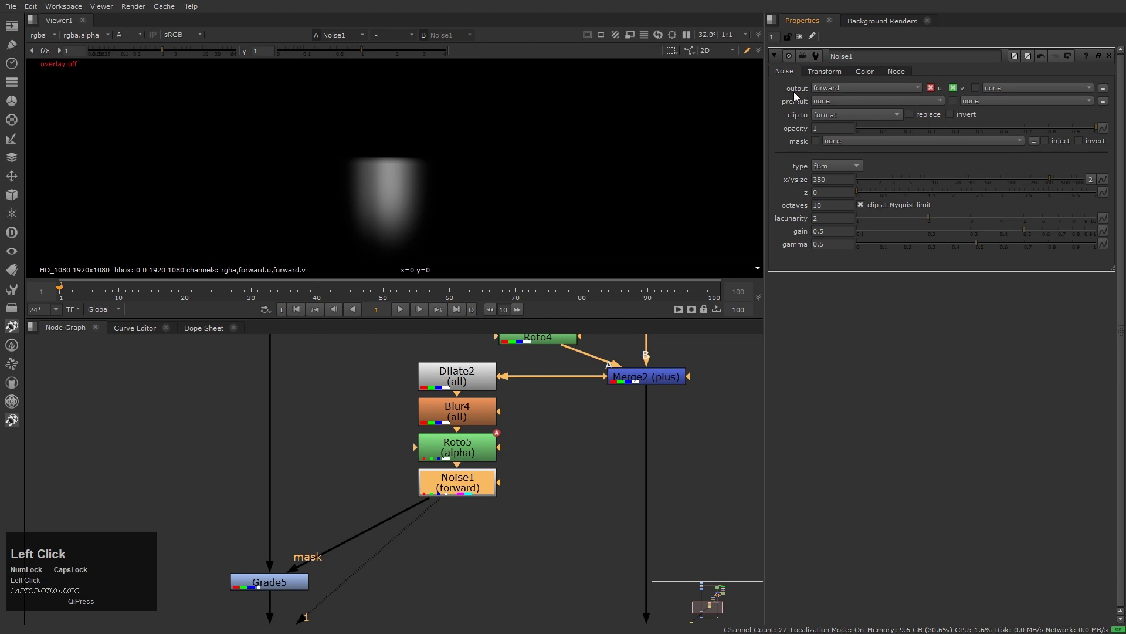
# Step: Compare the Noise1 alpha with its forward.u channel in the viewer and examine the noise pattern stored there
pyautogui.click(484, 547)
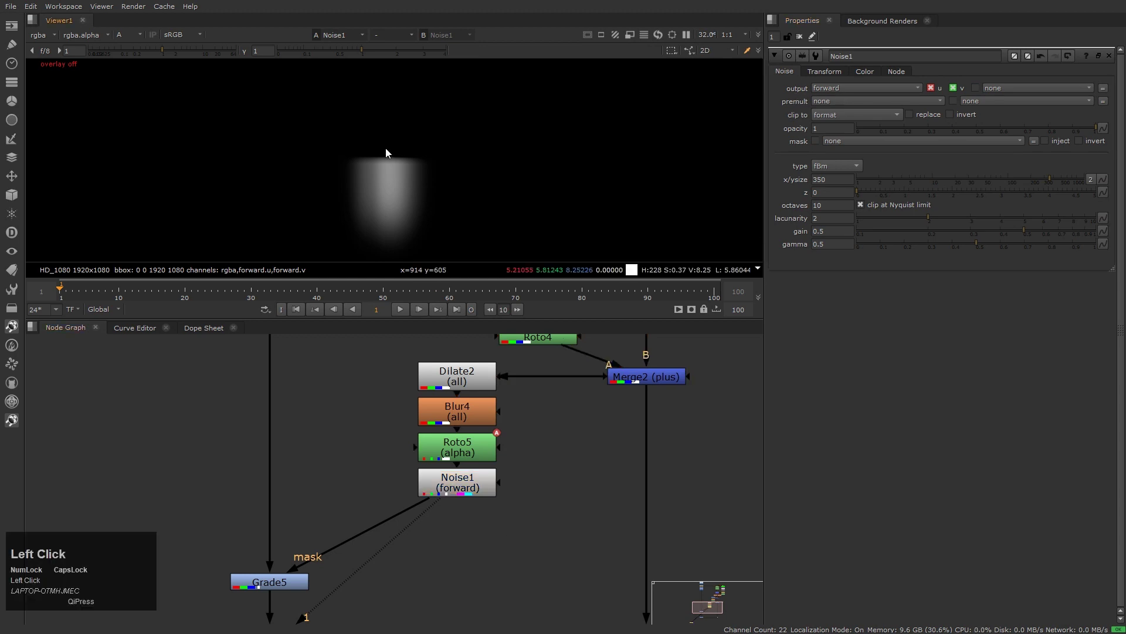
pyautogui.press('a')
pyautogui.press('a')
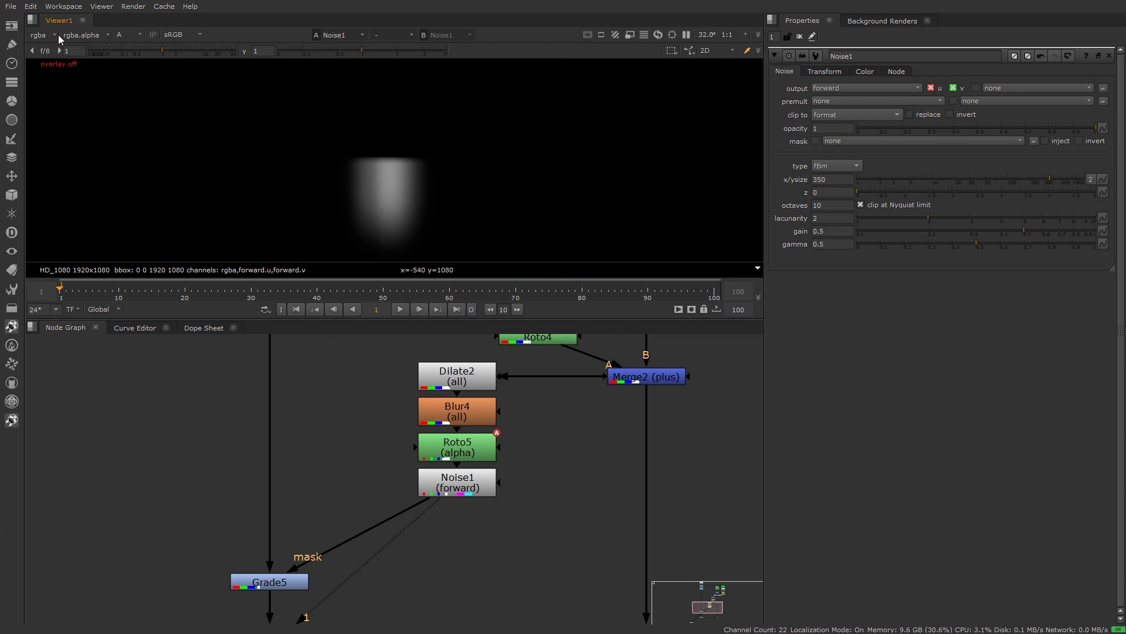
pyautogui.click(92, 36)
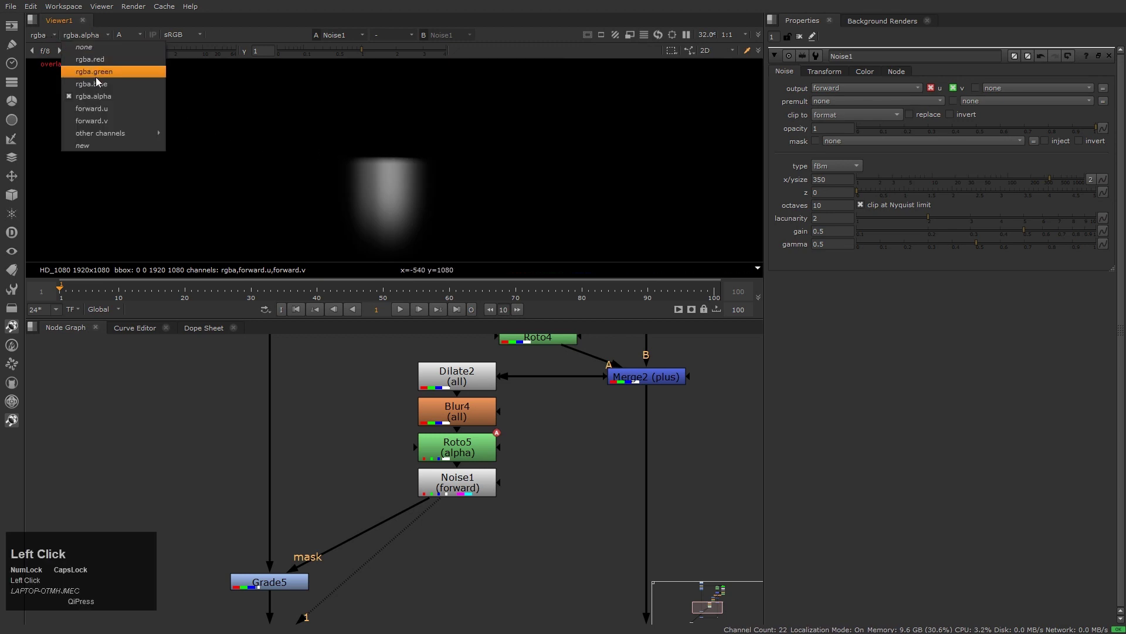
pyautogui.click(97, 107)
pyautogui.press('a')
pyautogui.press('a')
pyautogui.press('a')
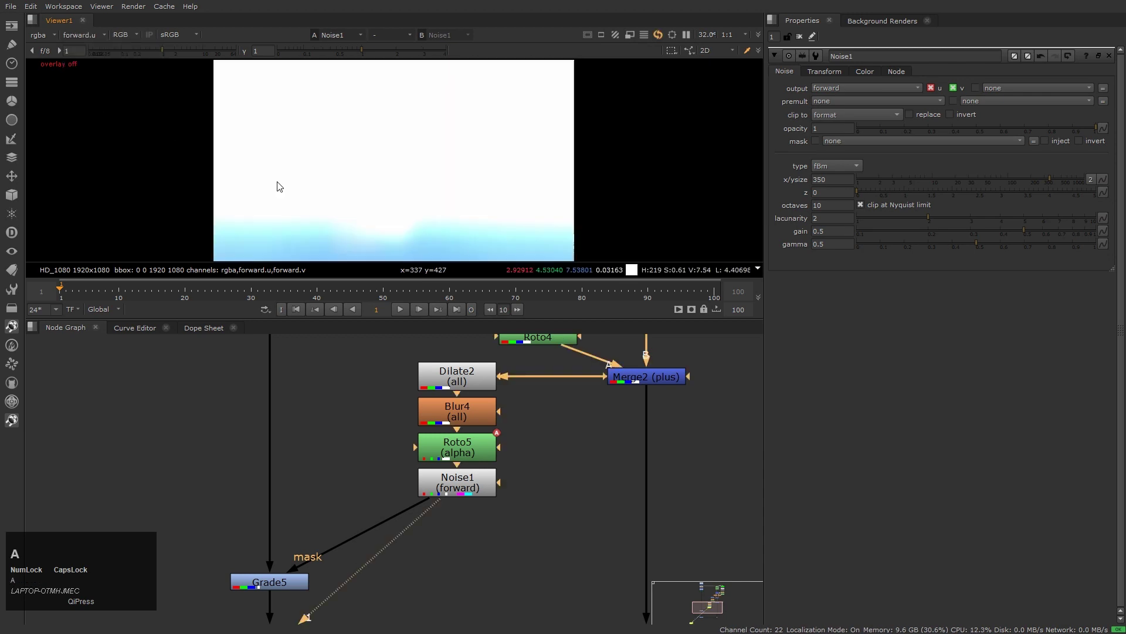
pyautogui.press('a')
pyautogui.press('a')
pyautogui.press('a')
pyautogui.press('a')
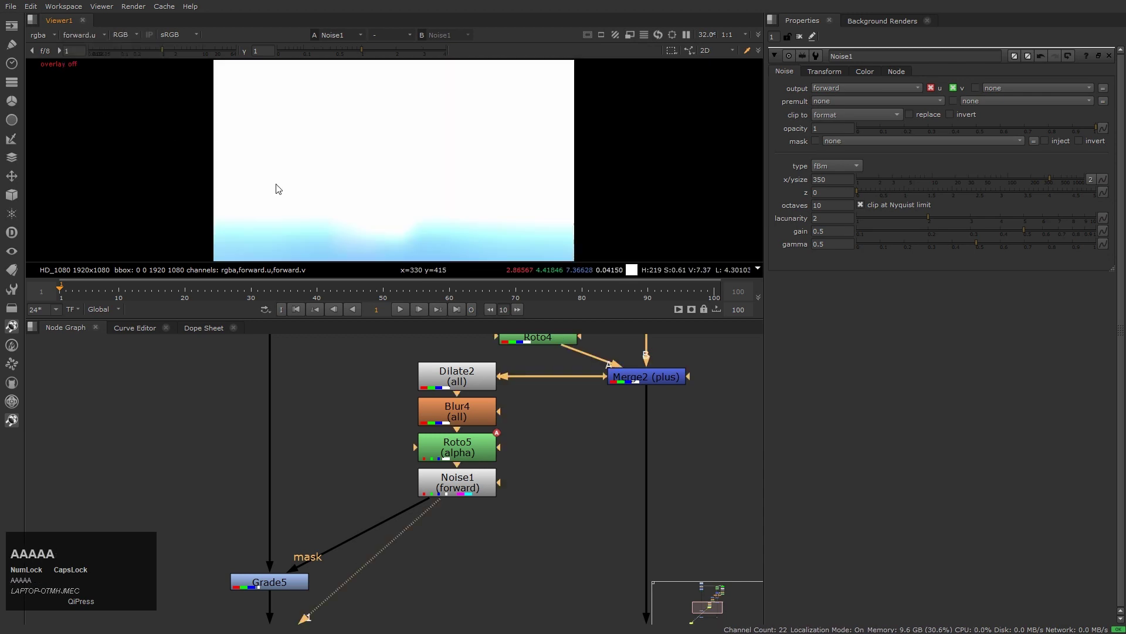
pyautogui.press('a')
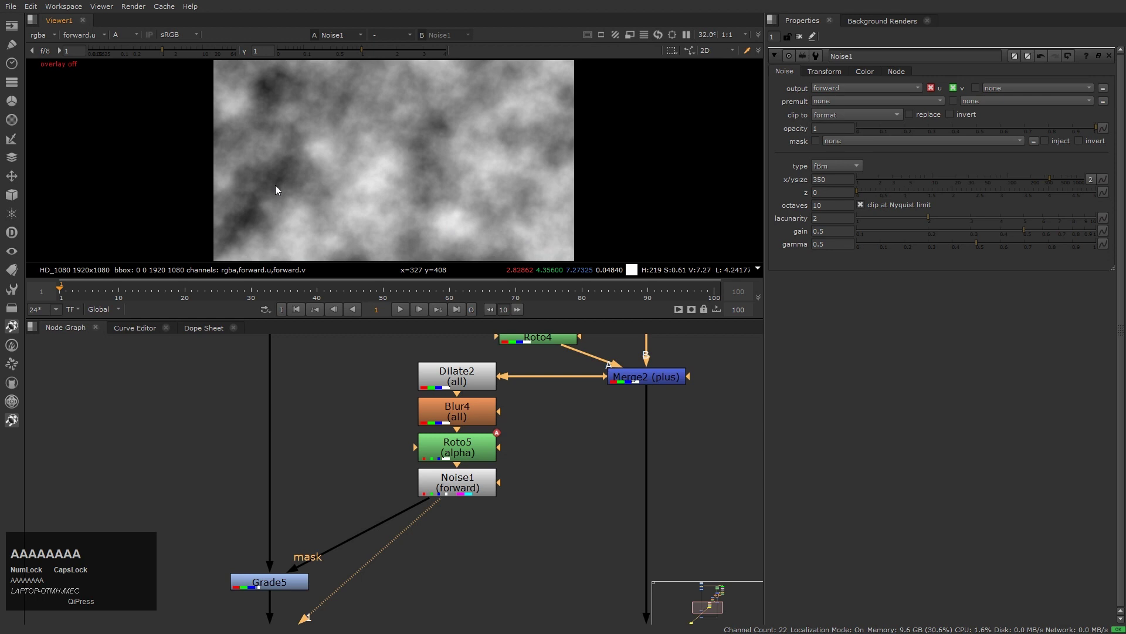
pyautogui.click(382, 195)
pyautogui.press('h')
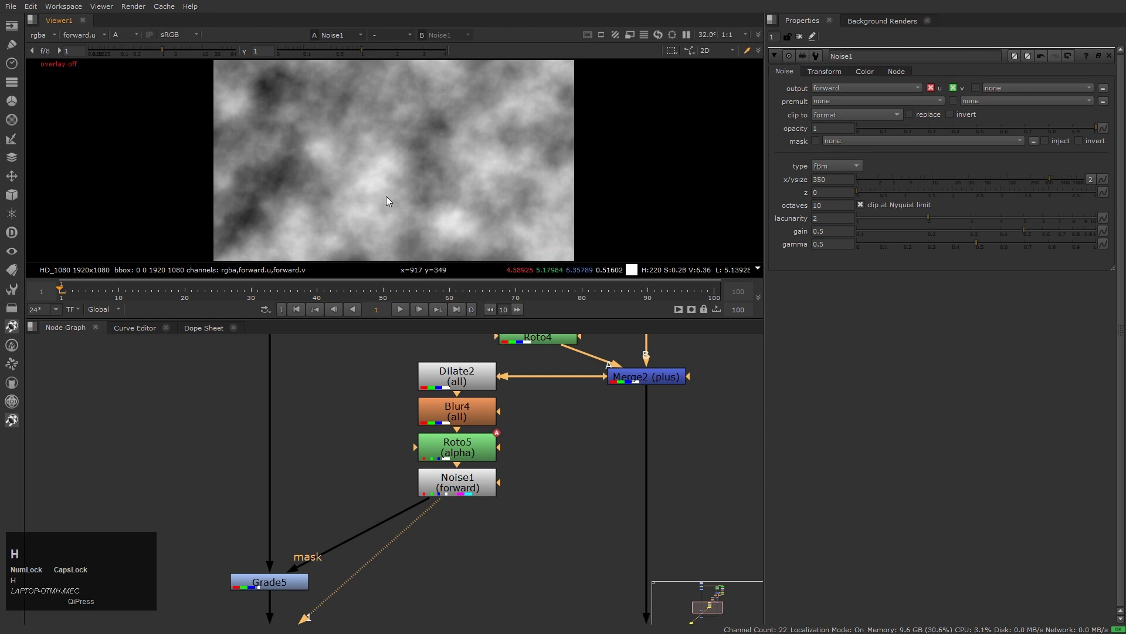
pyautogui.click(386, 195)
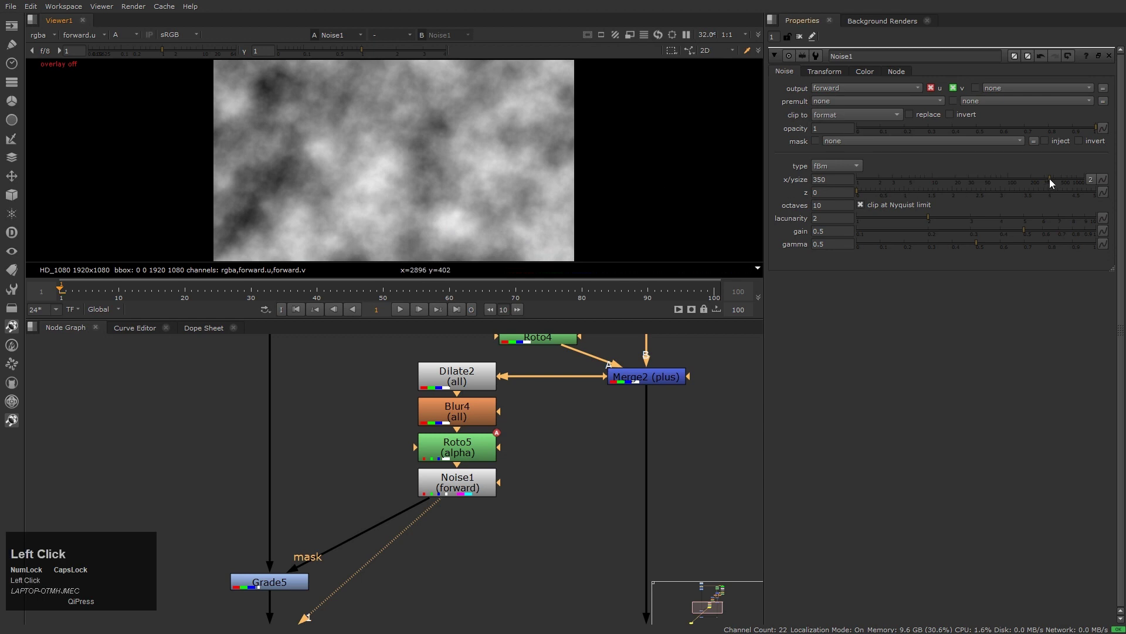
# Step: Split the Noise1 size into separate x and y values and set x to 100 and y to 10, trying 20 for y first
pyautogui.moveTo(1050, 179); pyautogui.dragTo(983, 183)
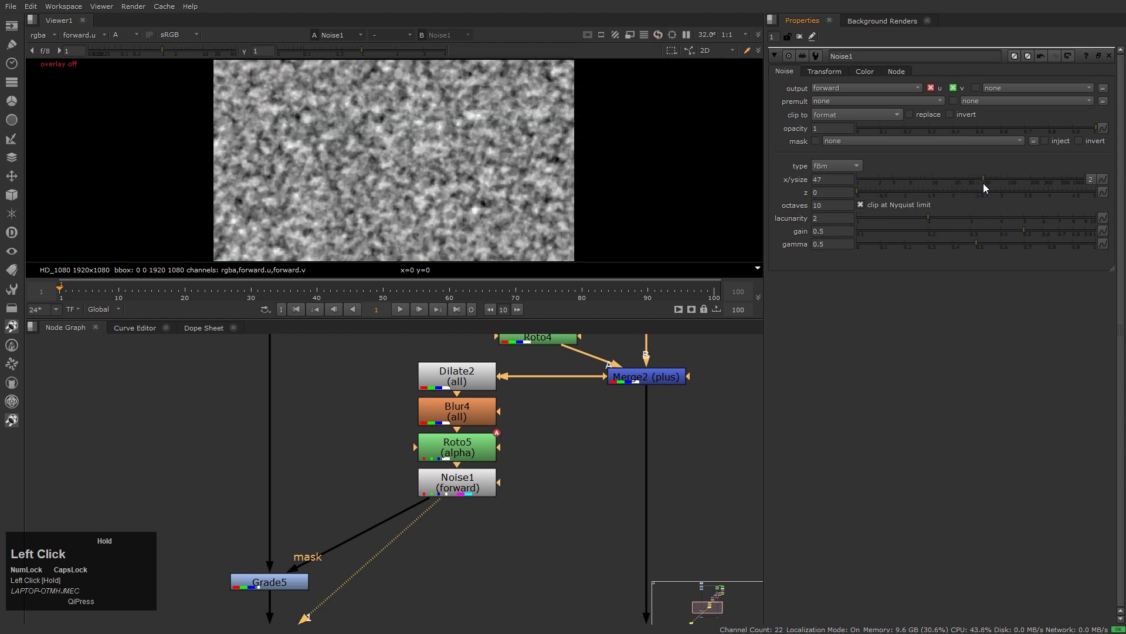
pyautogui.click(1090, 178)
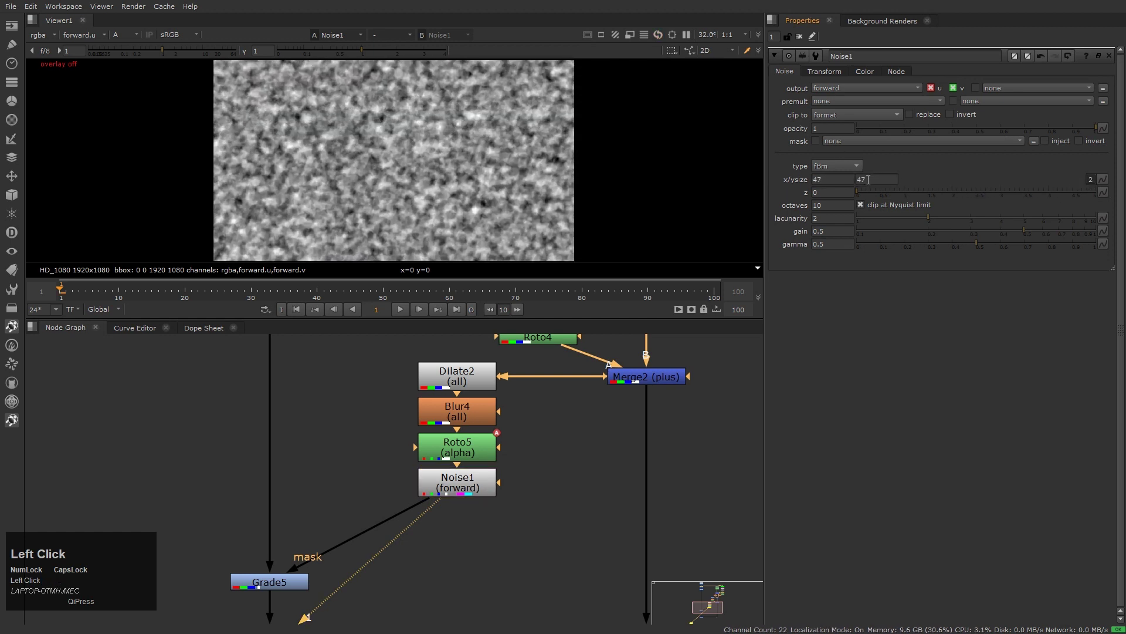
pyautogui.moveTo(822, 178); pyautogui.dragTo(781, 180)
pyautogui.write('100')
pyautogui.press('Tab')
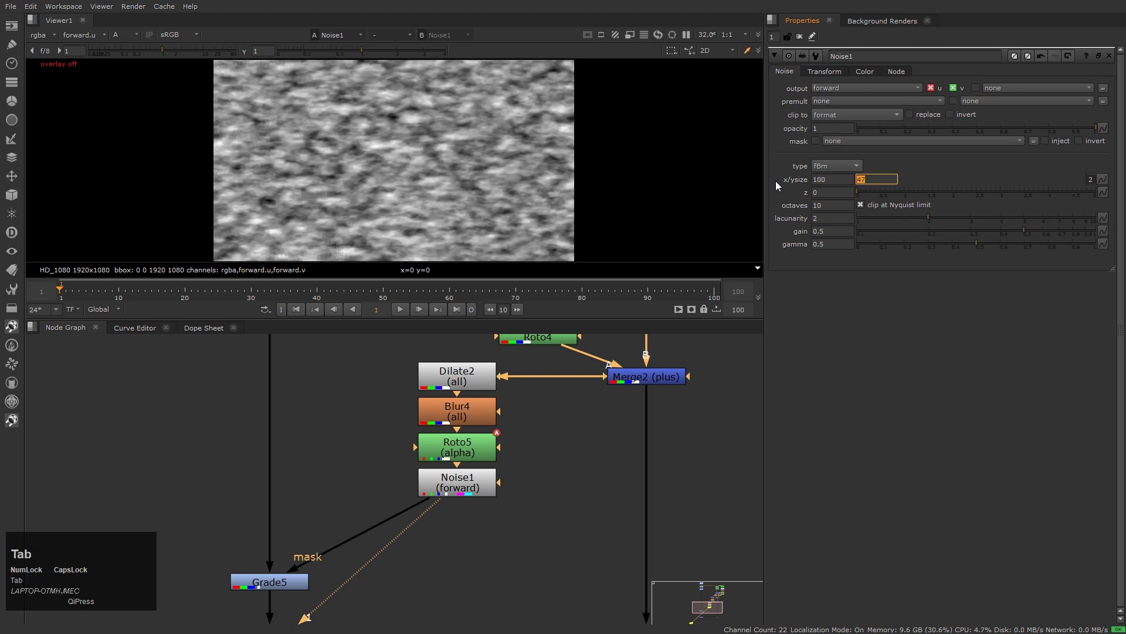
pyautogui.write('20')
pyautogui.press('Return')
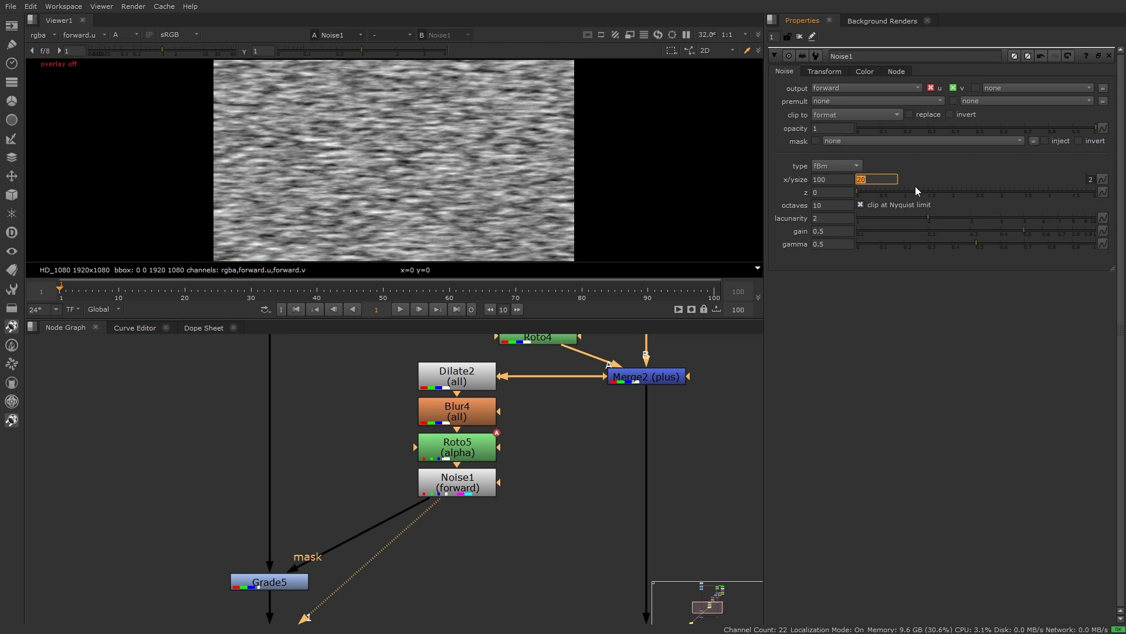
pyautogui.click(871, 178)
pyautogui.write('1')
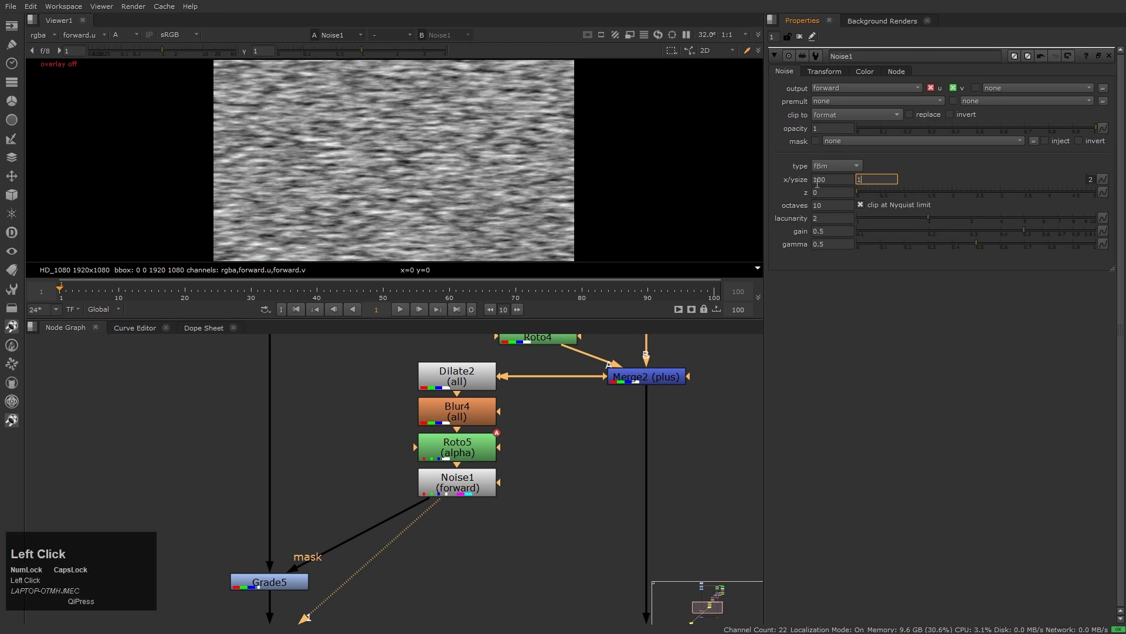
pyautogui.write('0')
pyautogui.press('Return')
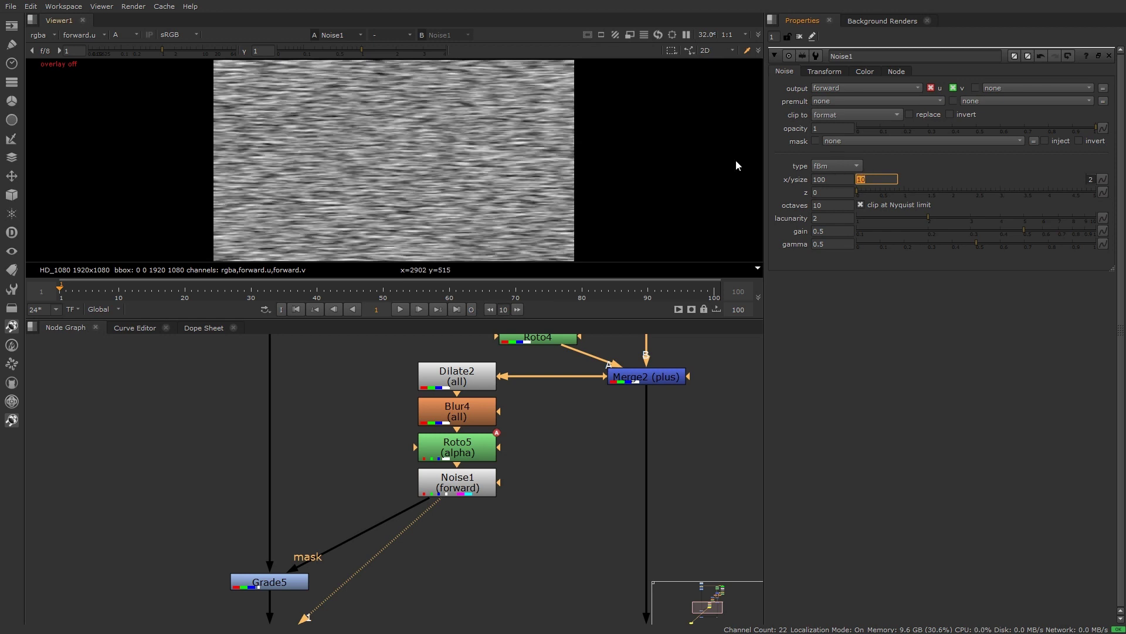
# Step: Play the noise briefly to check for motion, and keyframe the Noise1 z value at 0 on frame 1 and 5 on frame 100
pyautogui.click(284, 178)
pyautogui.press('End')
pyautogui.press('l')
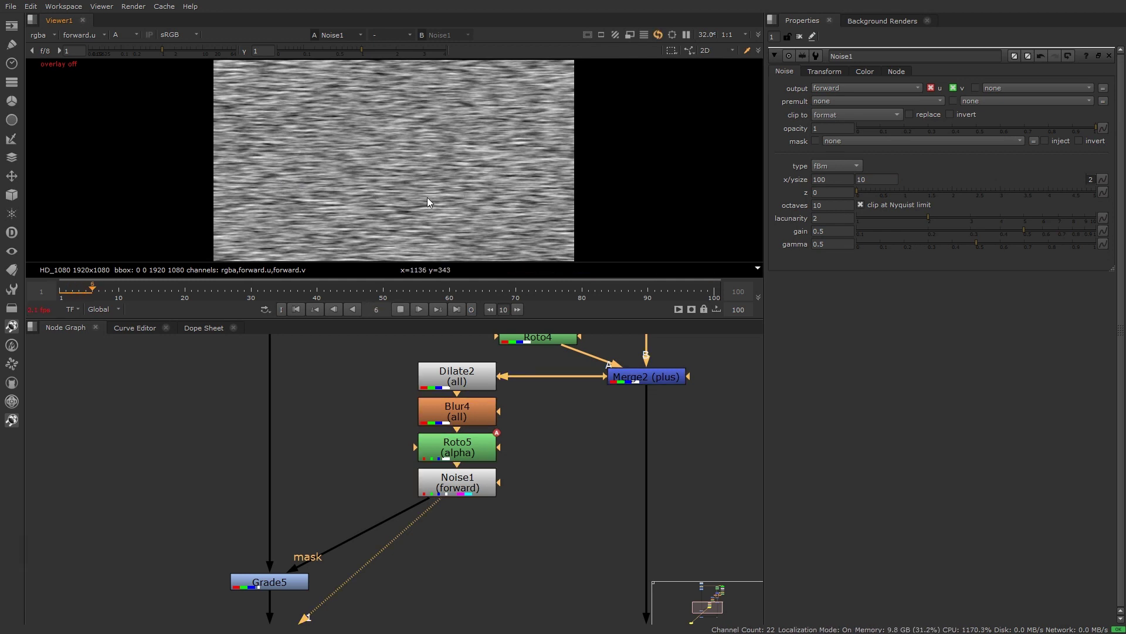
pyautogui.press('k')
pyautogui.press('Home')
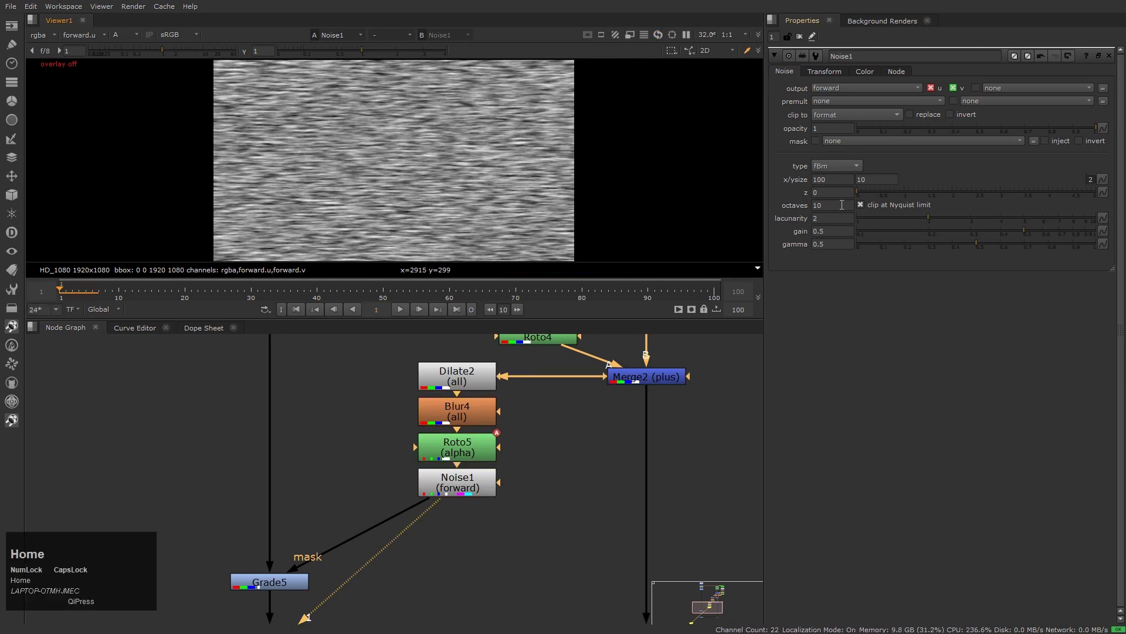
pyautogui.rightClick(828, 193)
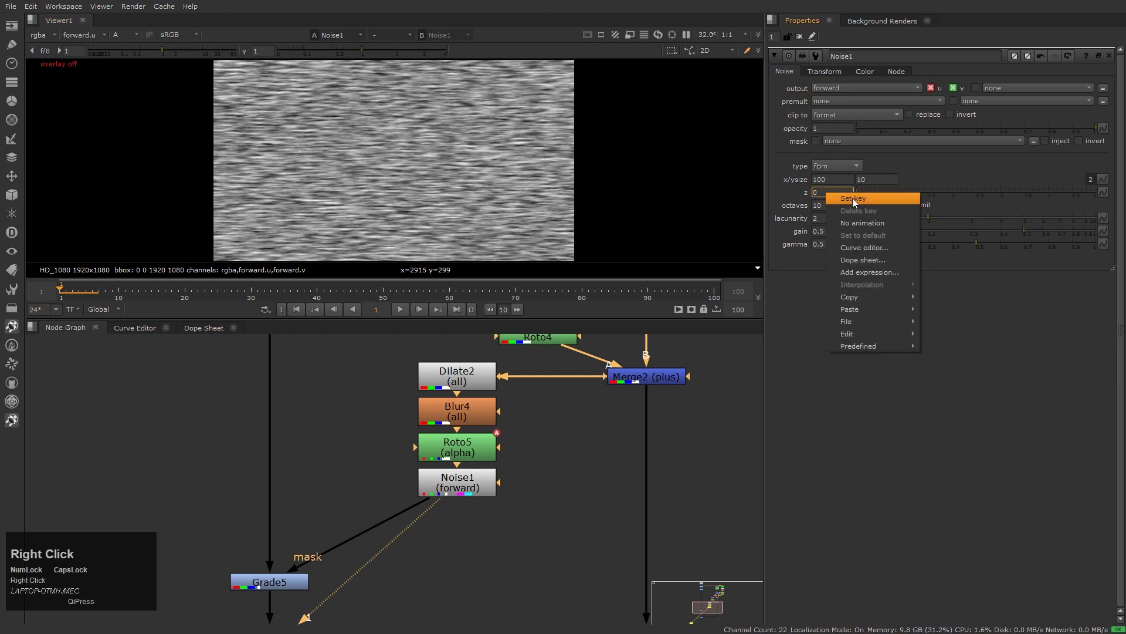
pyautogui.click(853, 198)
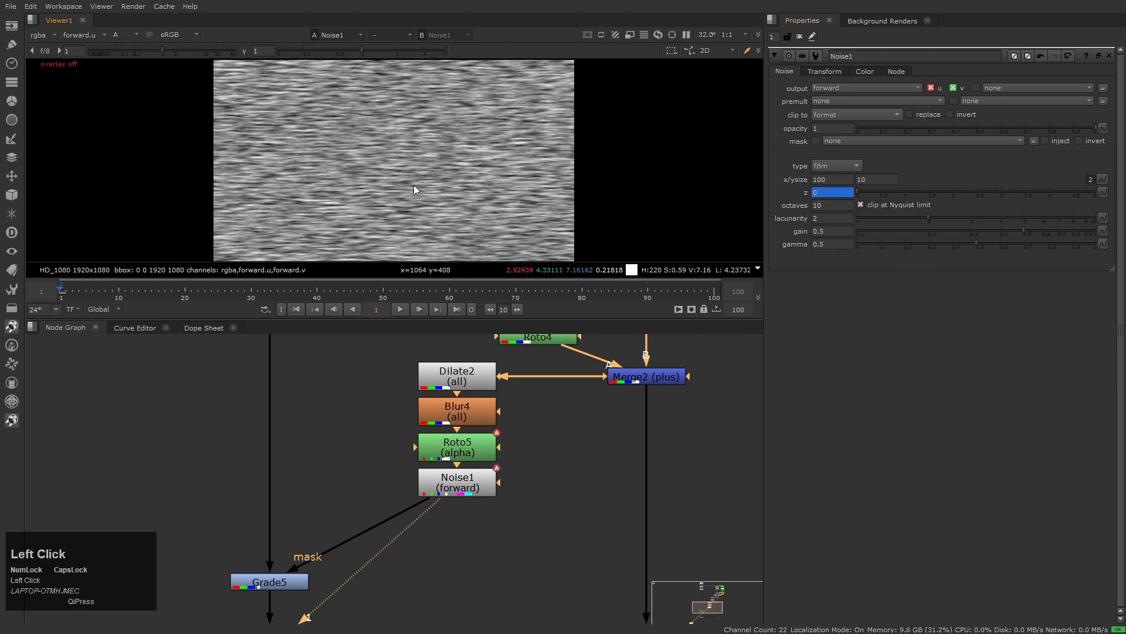
pyautogui.press('End')
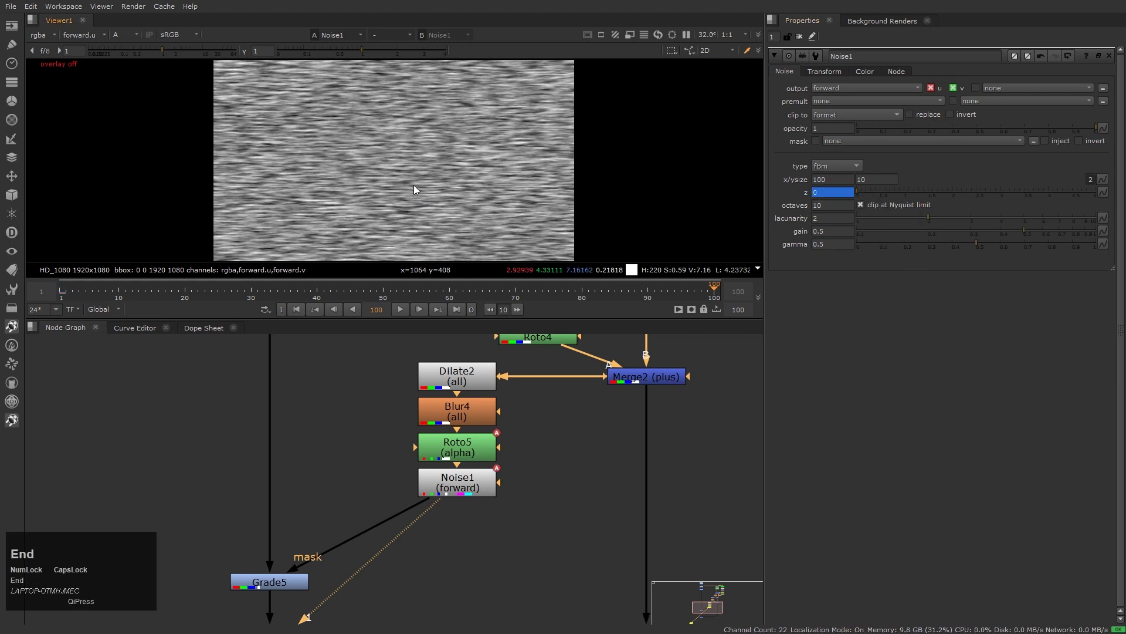
pyautogui.write('5')
pyautogui.click(863, 199)
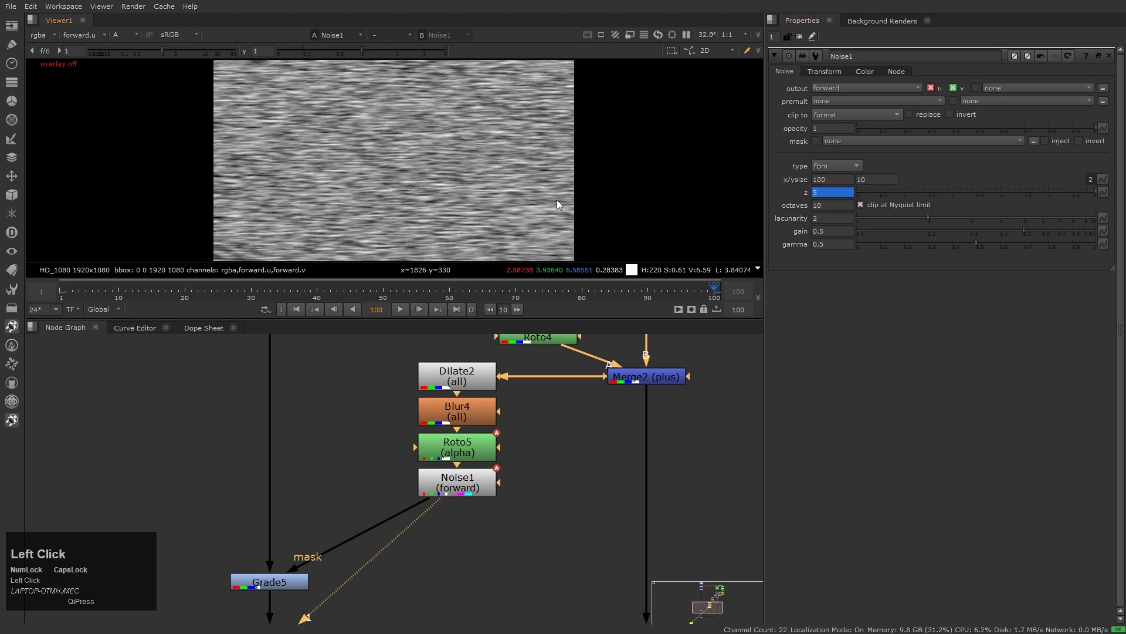
# Step: Play the first frames of the animated noise a few times and examine how the pattern moves
pyautogui.press('l')
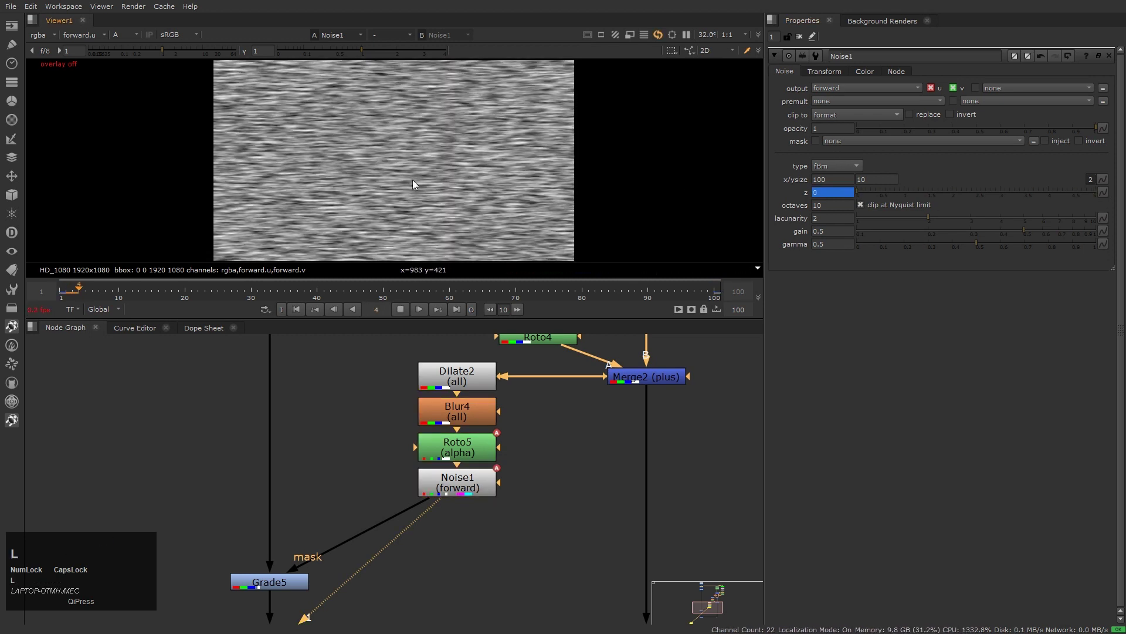
pyautogui.press('Home')
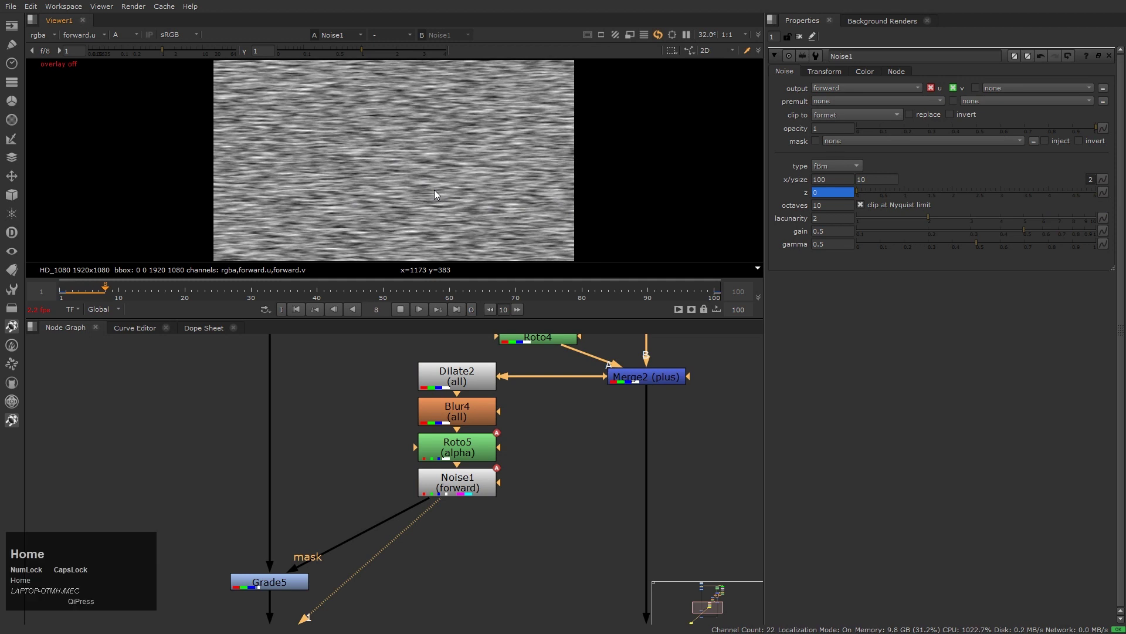
pyautogui.press('k')
pyautogui.press('Home')
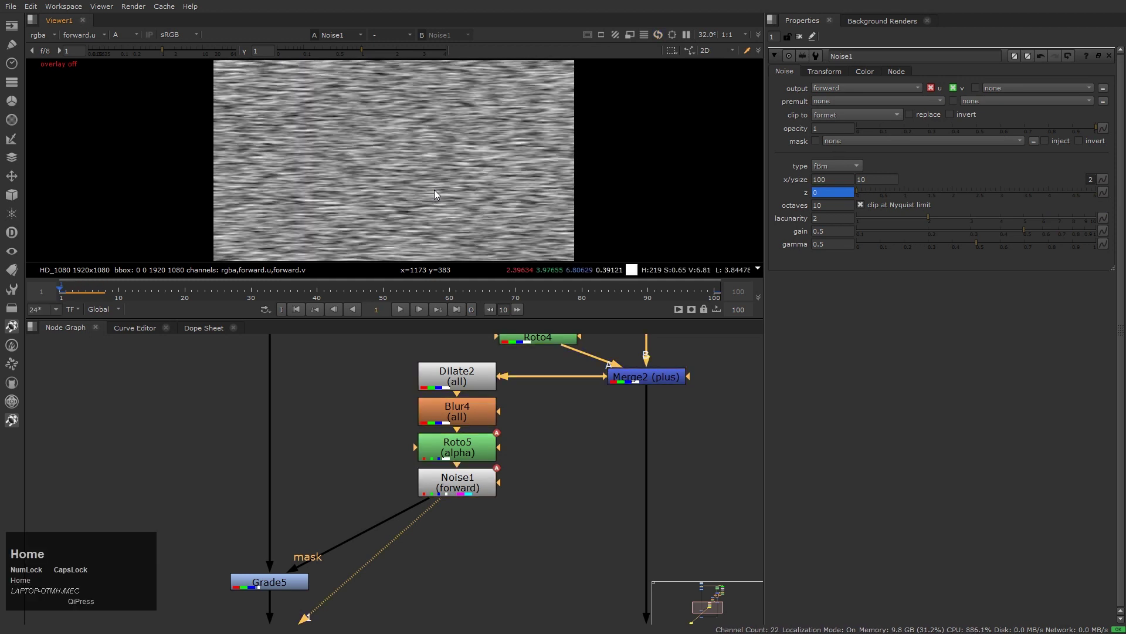
pyautogui.press('l')
pyautogui.press('k')
pyautogui.press('Home')
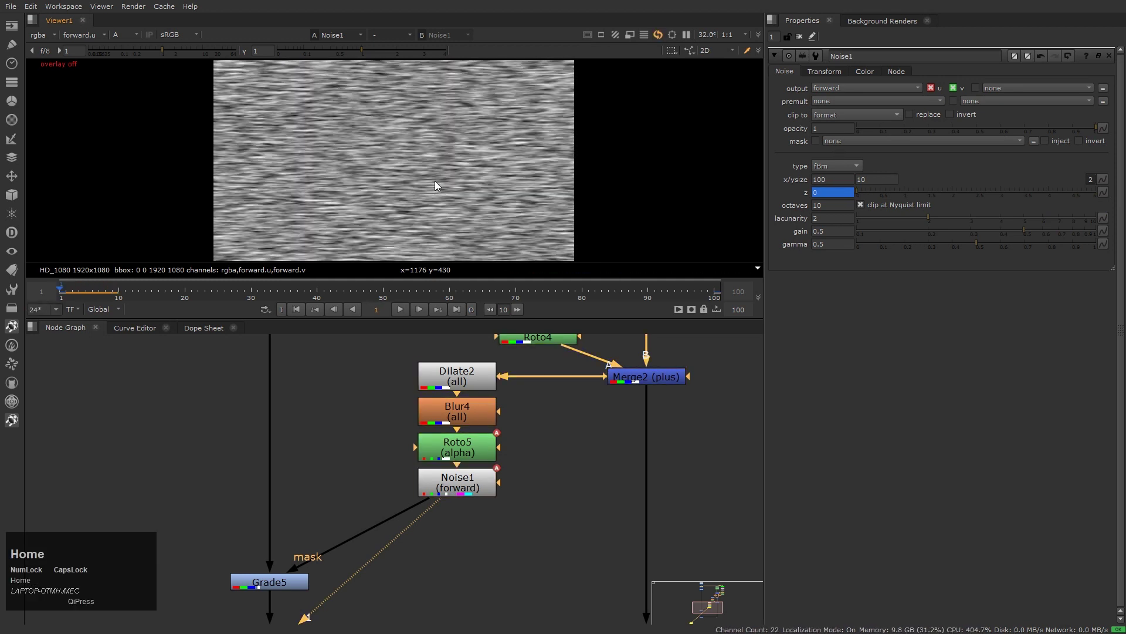
# Step: Insert an IDistort node between Noise1 and the mask input of Grade5
pyautogui.click(456, 492)
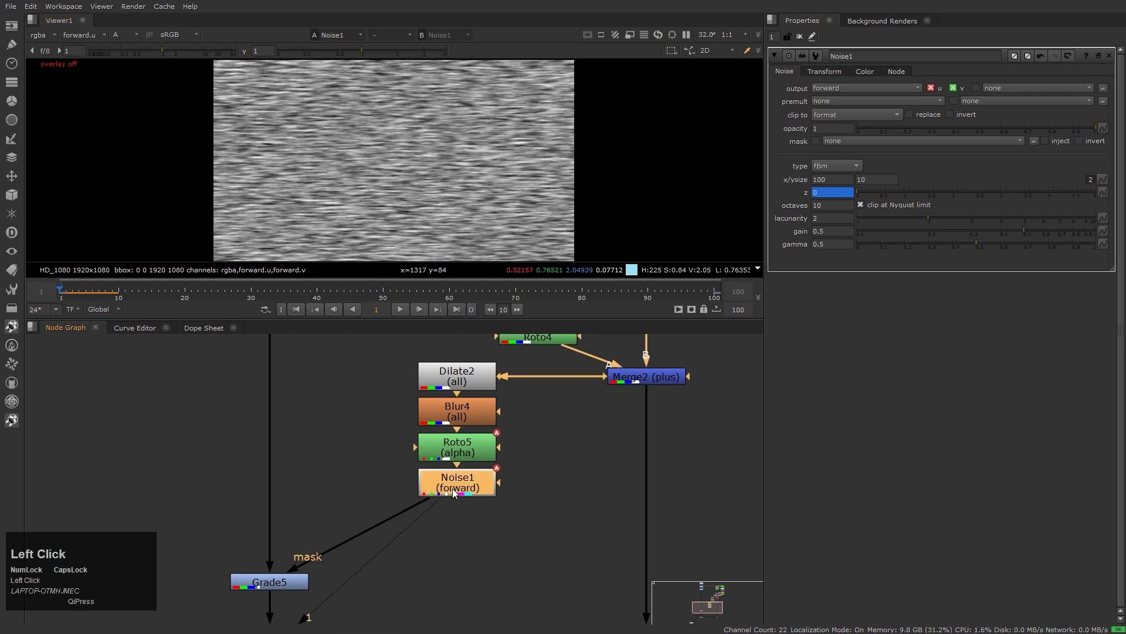
pyautogui.press('Tab')
pyautogui.write('IDIS')
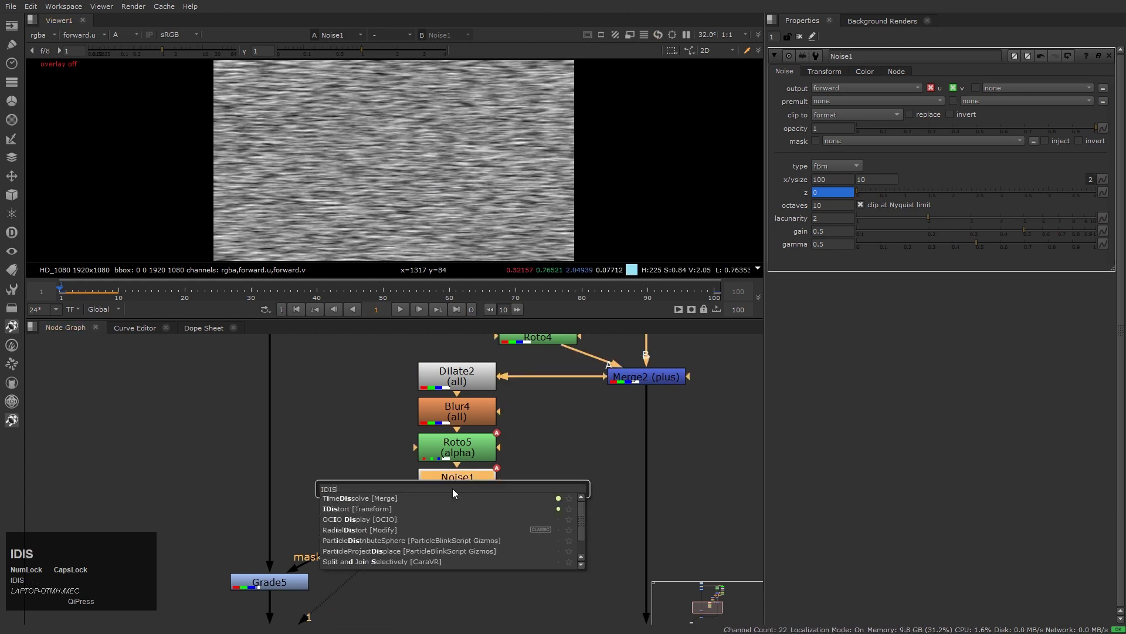
pyautogui.press('Down')
pyautogui.press('Return')
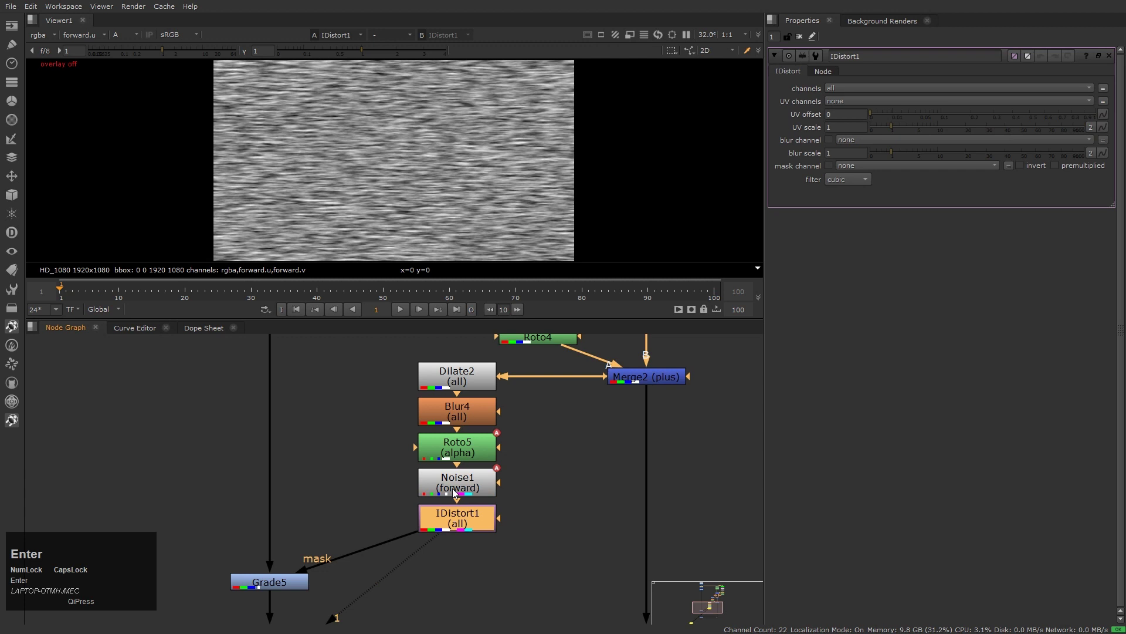
pyautogui.click(457, 519)
pyautogui.click(471, 529)
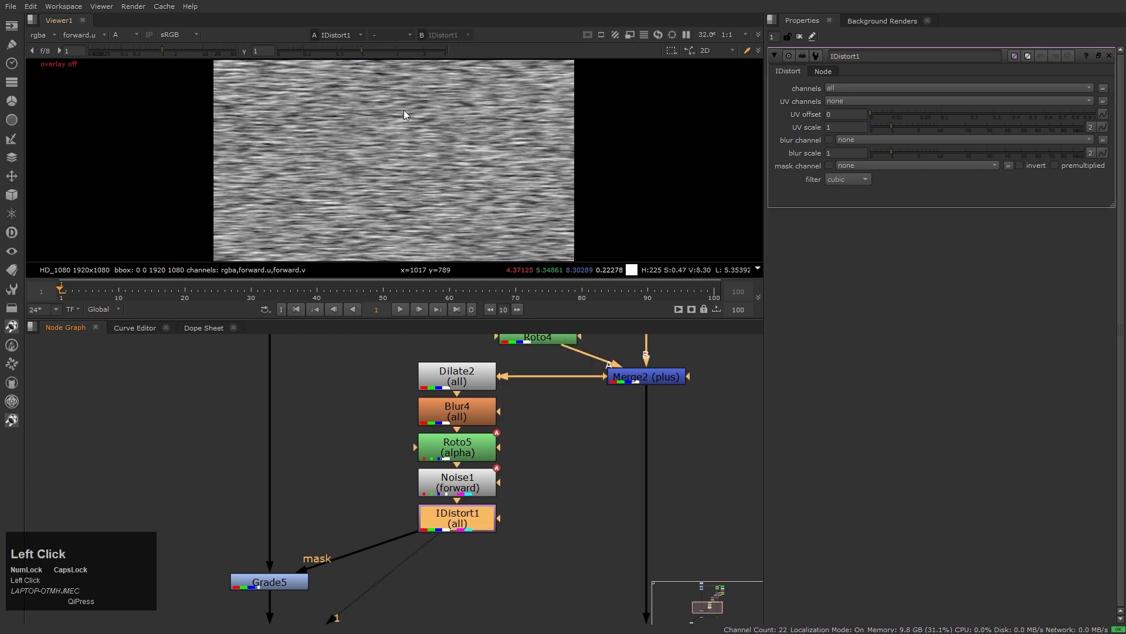
# Step: Check the alpha channel of IDistort1 in the viewer and compare it with the full-colour Grade5 result
pyautogui.scroll(-1, 414, 147)
pyautogui.scroll(1, 435, 184)
pyautogui.press('h')
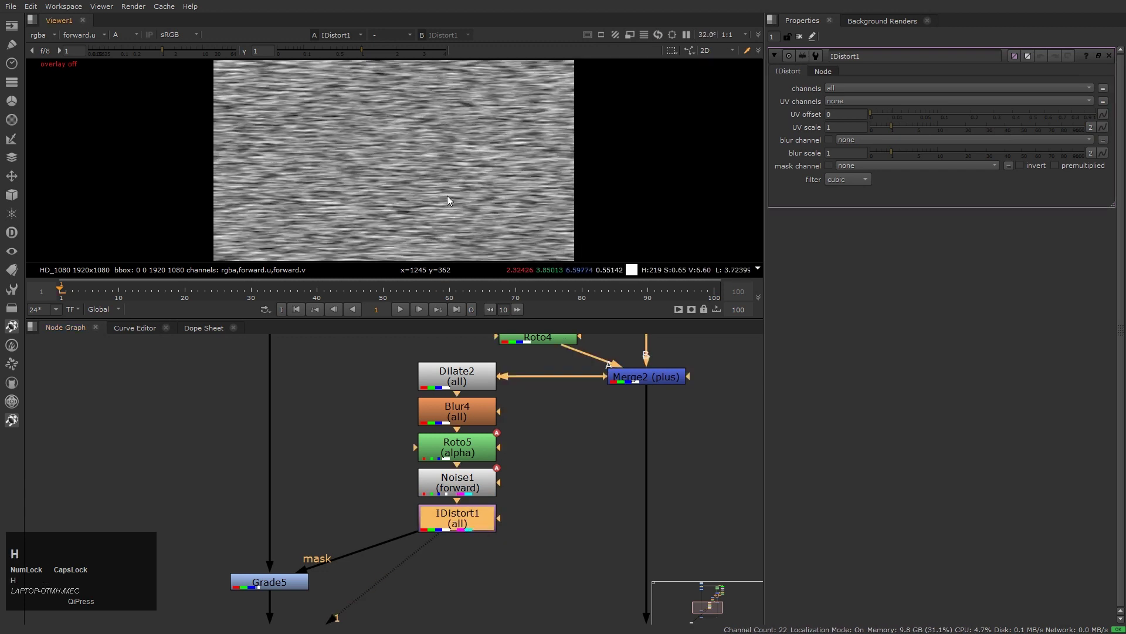
pyautogui.click(94, 35)
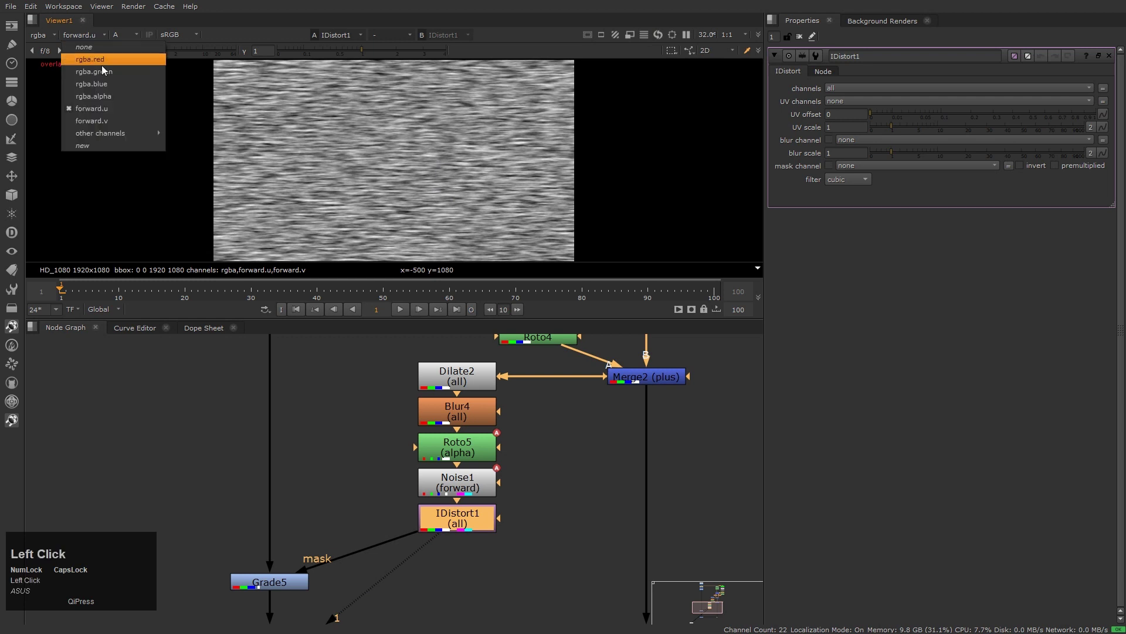
pyautogui.click(98, 99)
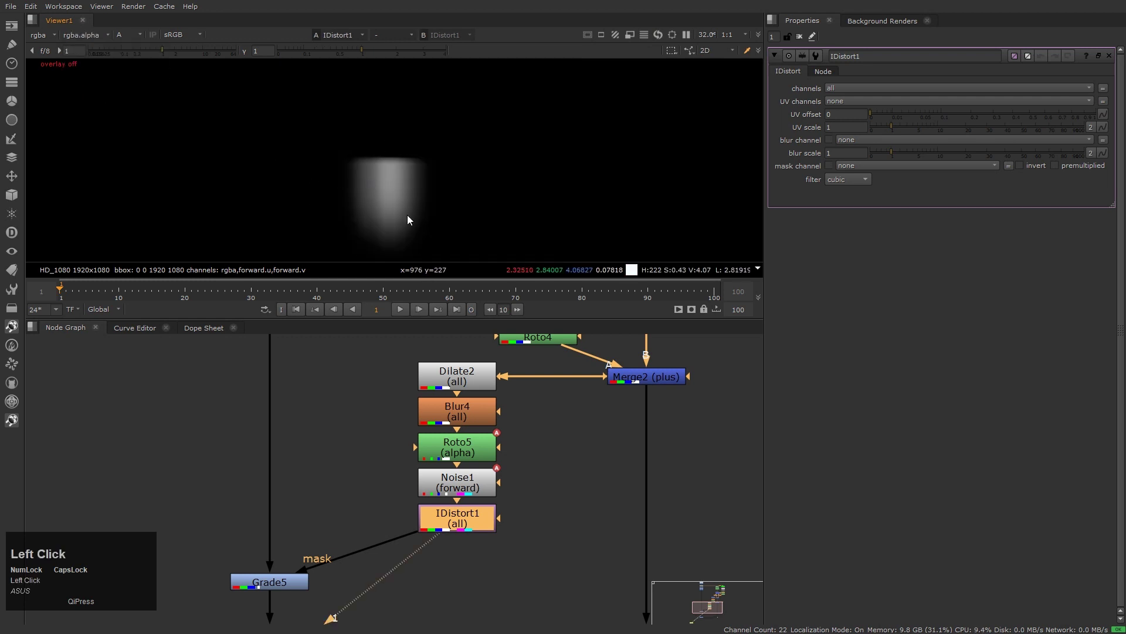
pyautogui.click(284, 582)
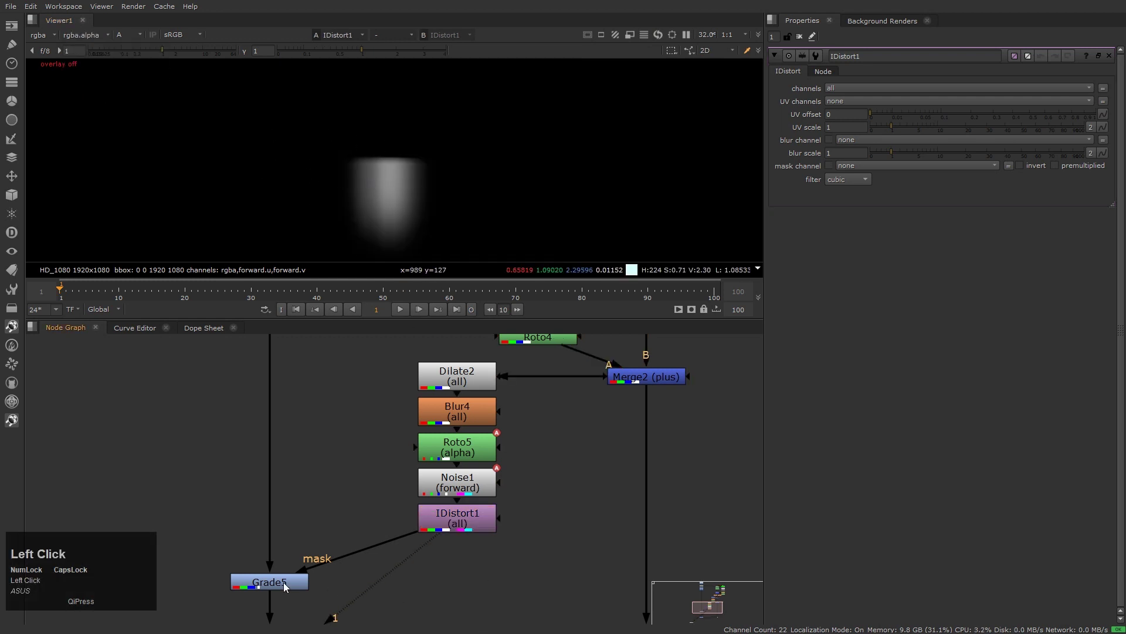
pyautogui.press('1')
pyautogui.press('a')
pyautogui.click(499, 555)
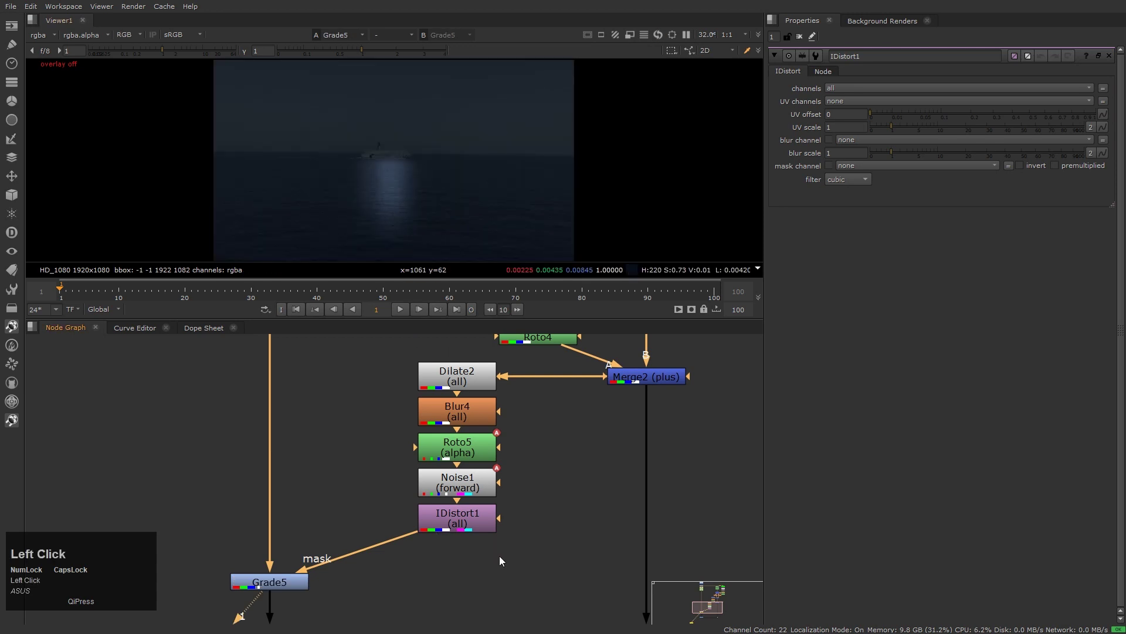
# Step: Set the IDistort1 UV channels to forward and raise its UV scale to 100
pyautogui.scroll(3, 470, 526)
pyautogui.click(462, 523)
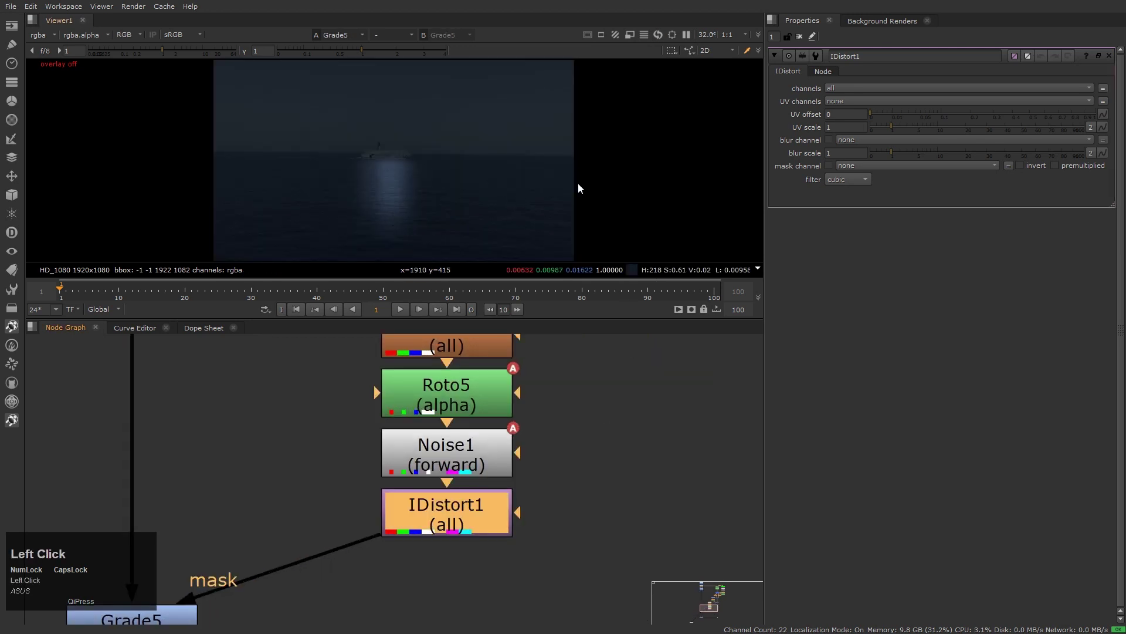
pyautogui.click(854, 101)
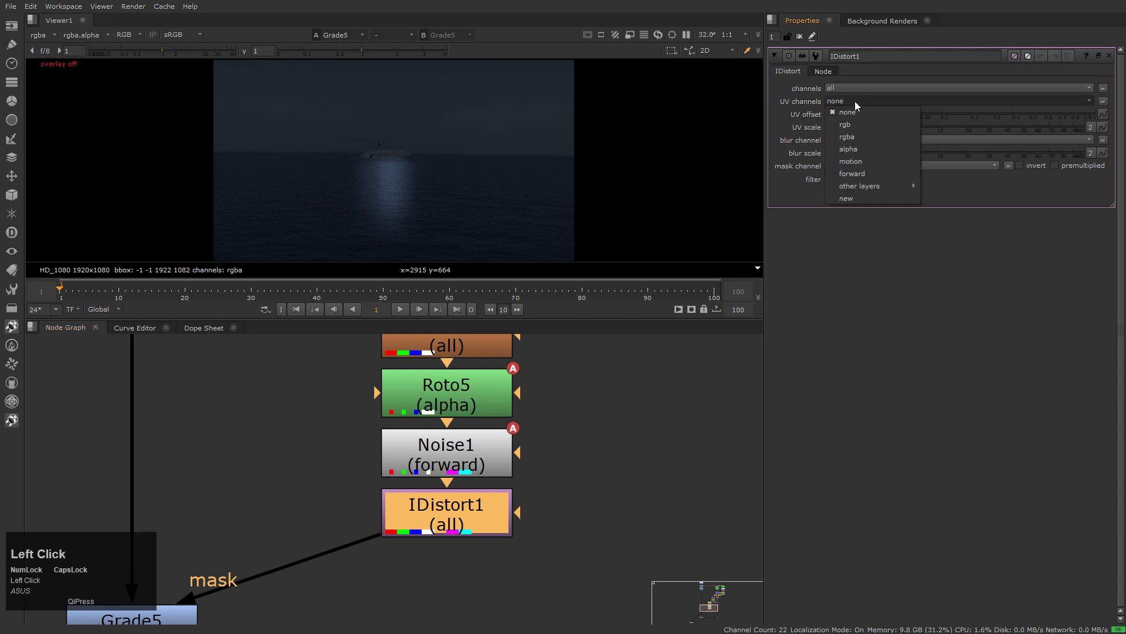
pyautogui.click(866, 175)
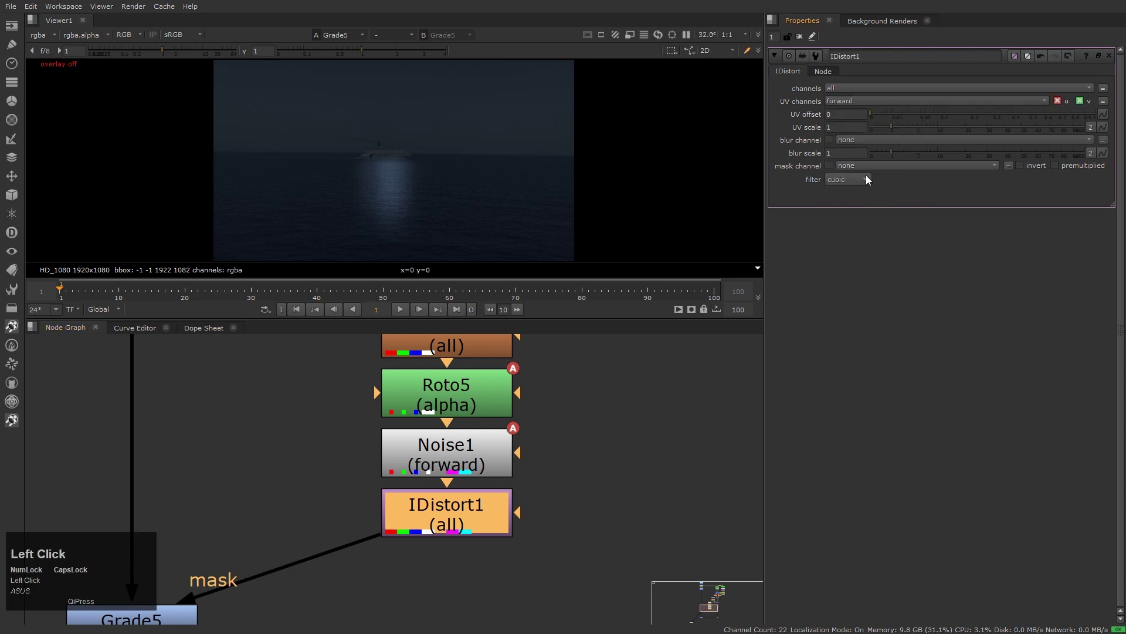
pyautogui.moveTo(492, 187); pyautogui.dragTo(505, 175, button='middle')
pyautogui.scroll(1, 453, 187)
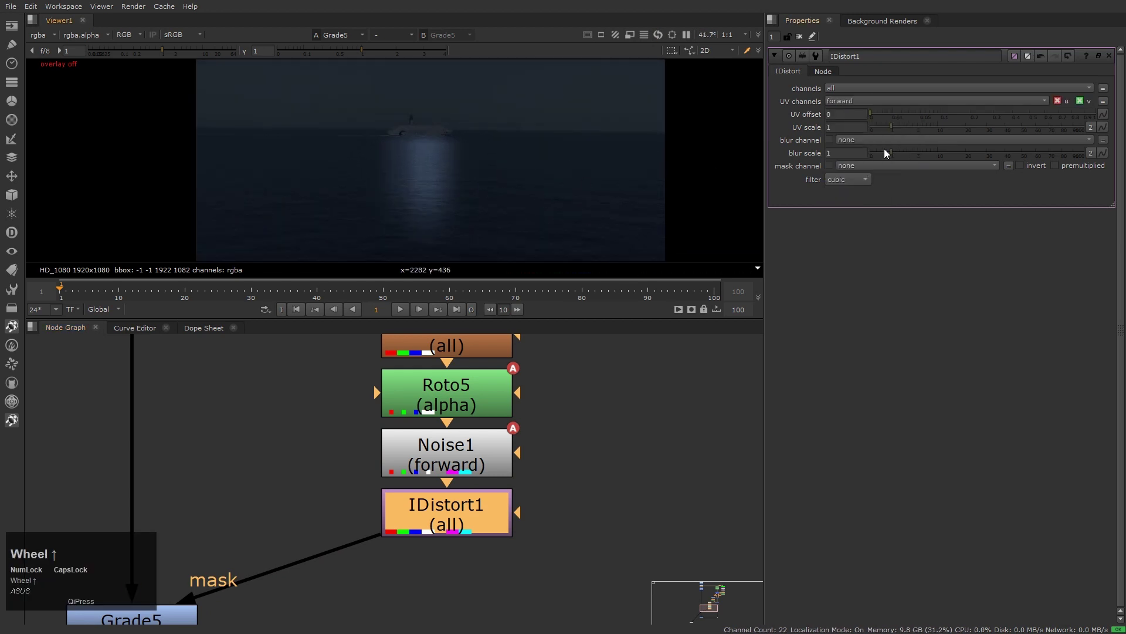
pyautogui.moveTo(896, 132); pyautogui.dragTo(1114, 125)
pyautogui.scroll(2, 460, 192)
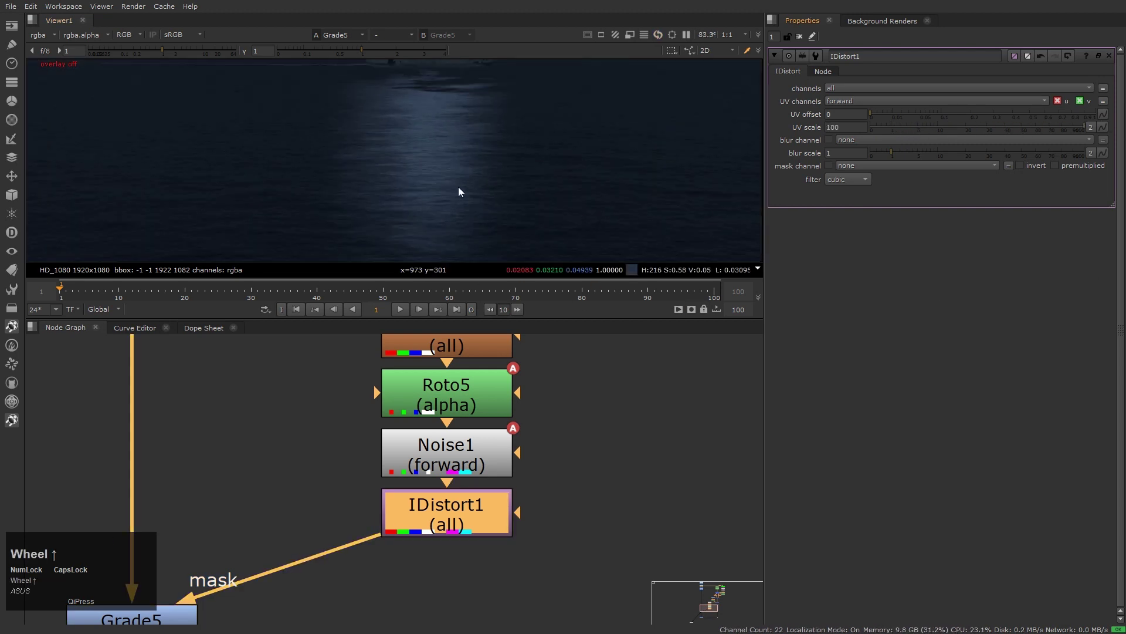
# Step: Play the distorted light spill from the first frame and examine the water reflection below the ship up close
pyautogui.press('l')
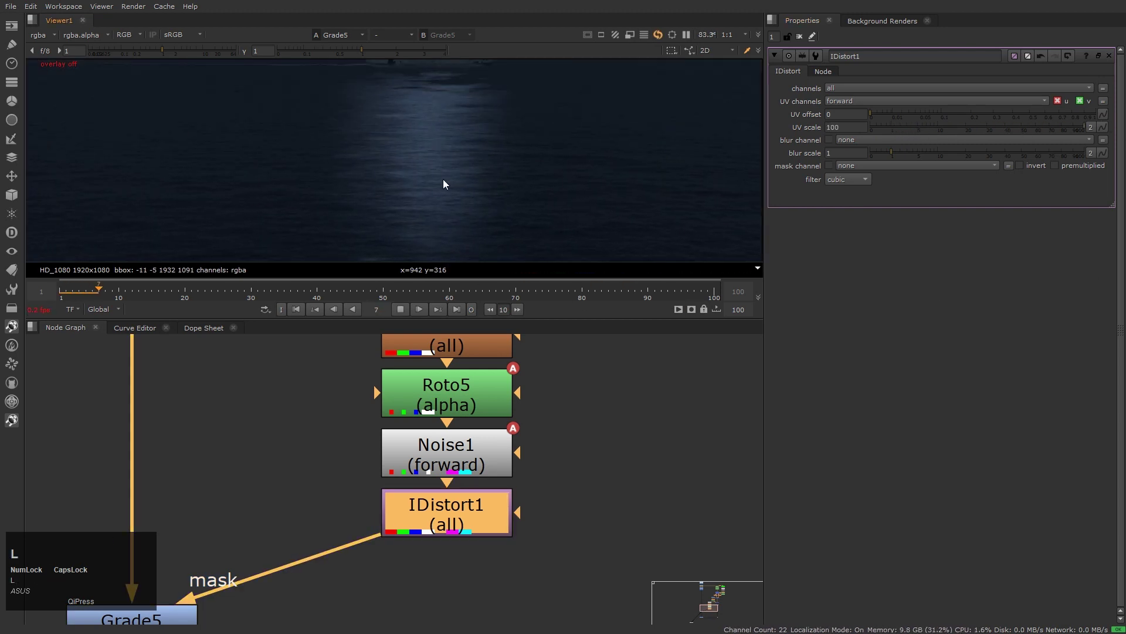
pyautogui.moveTo(464, 106); pyautogui.dragTo(455, 174, button='middle')
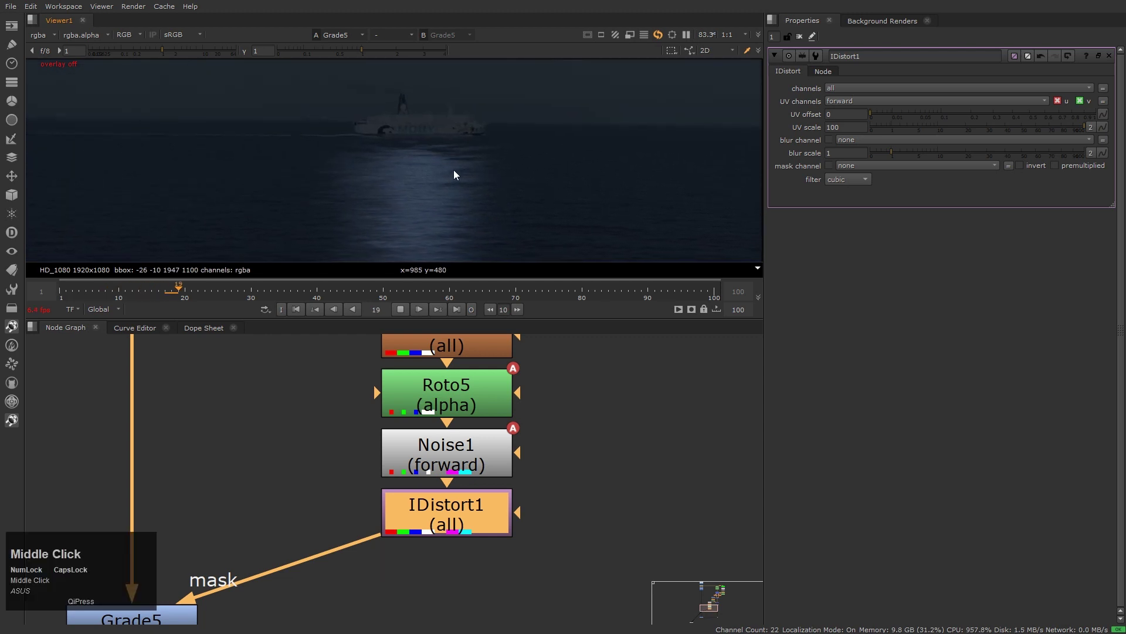
pyautogui.middleClick(455, 175)
pyautogui.scroll(-2, 440, 211)
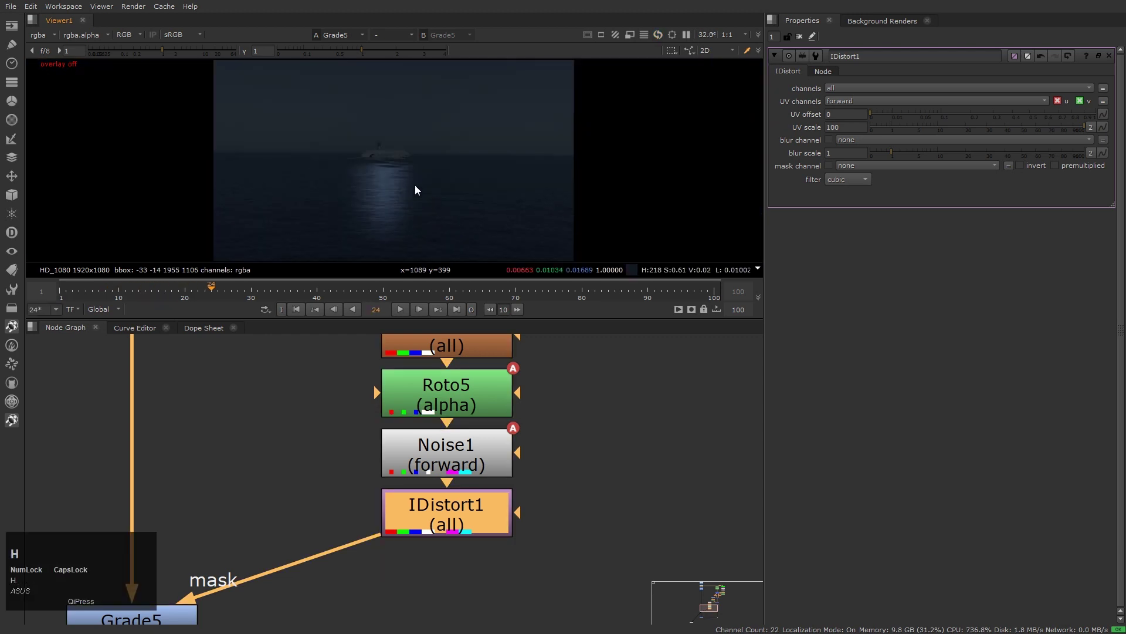
pyautogui.scroll(2, 367, 210)
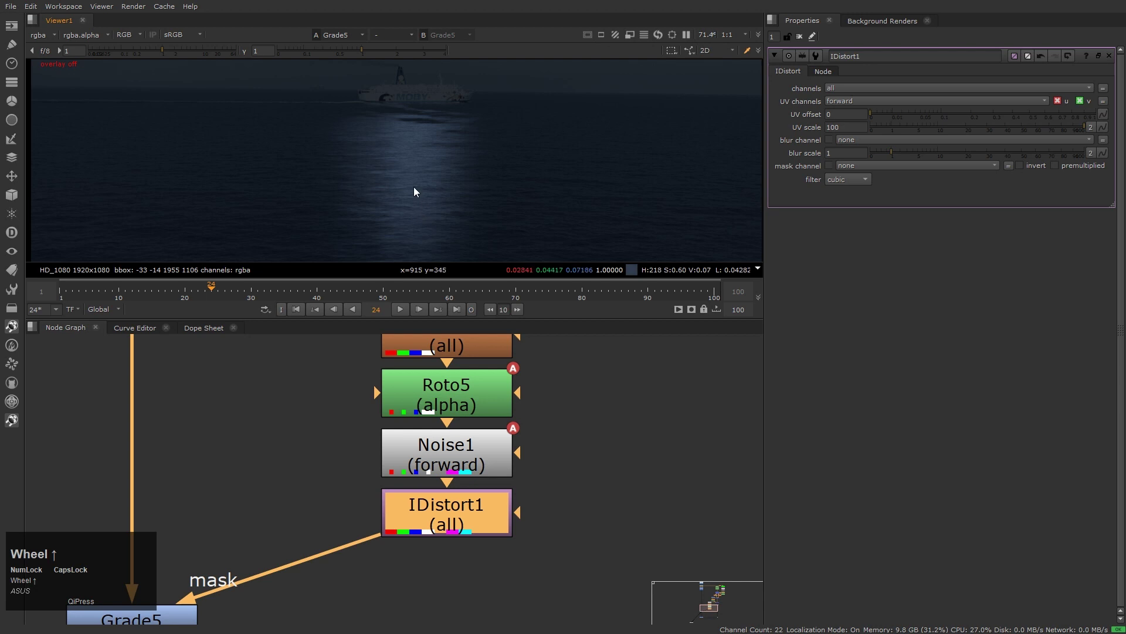
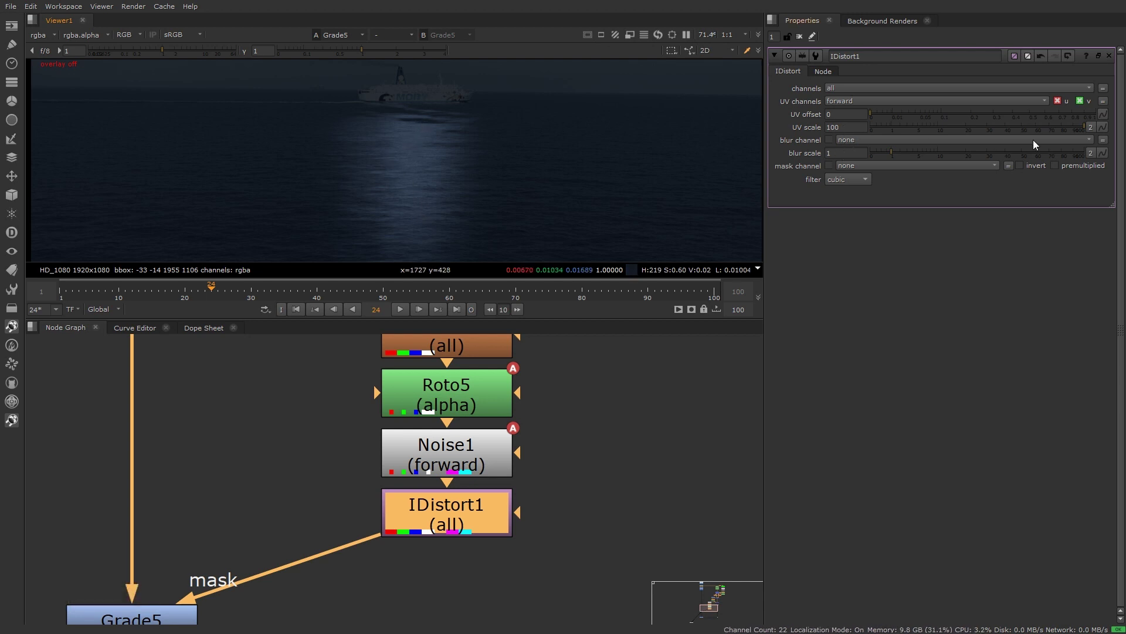
# Step: Split the IDistort1 UV scale into separate w and h values and set h to 10, also trying 20
pyautogui.click(1093, 129)
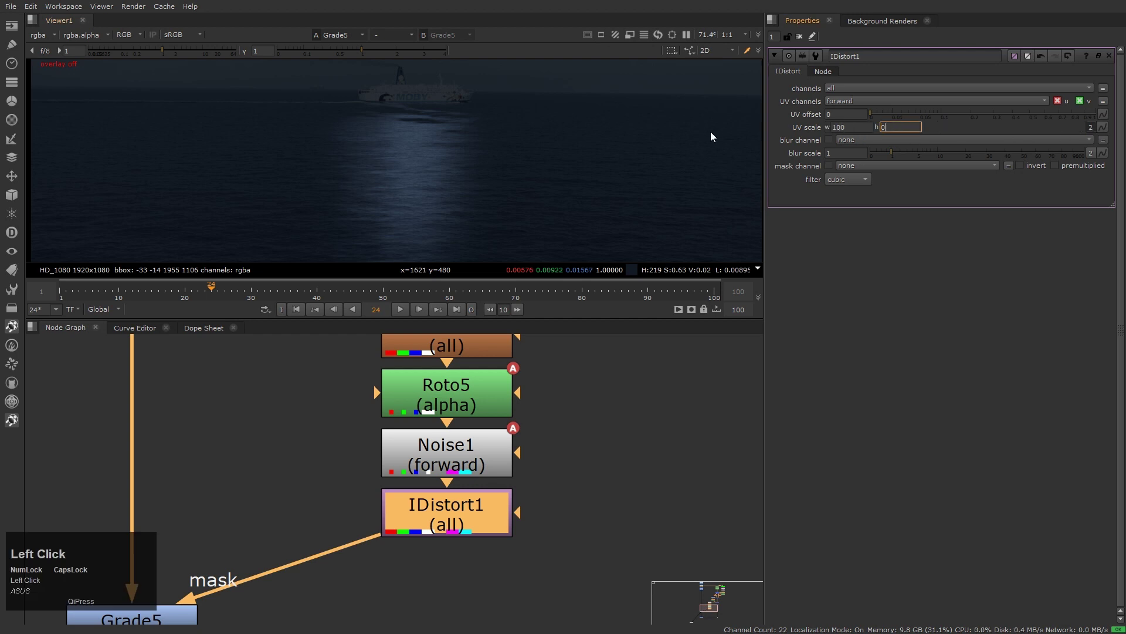
pyautogui.write('1')
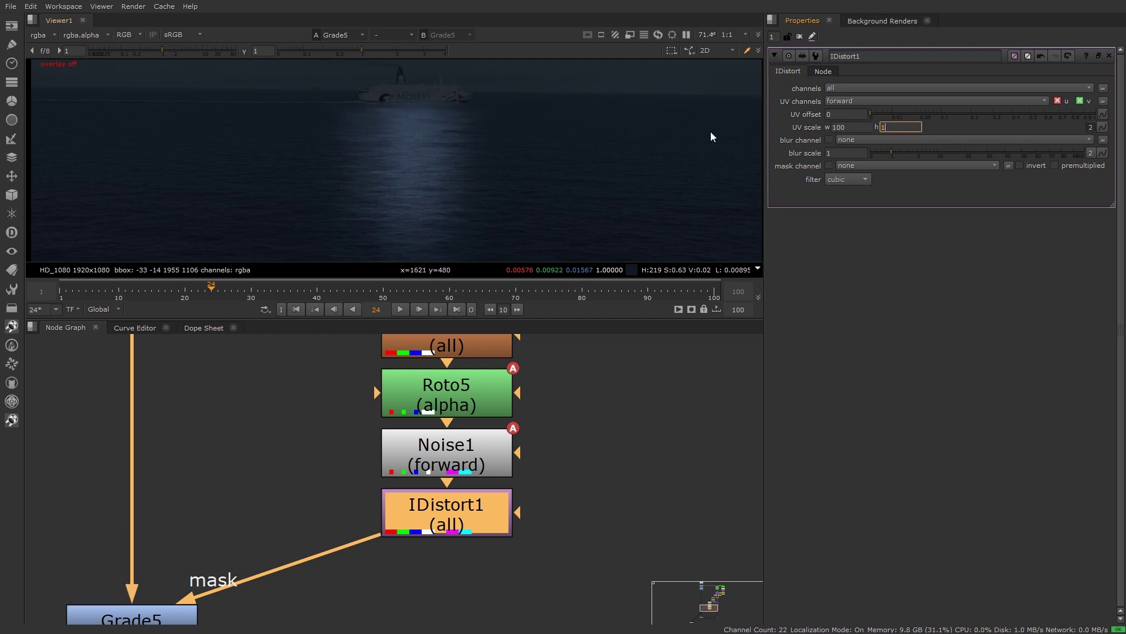
pyautogui.write('0')
pyautogui.press('Return')
pyautogui.write('2')
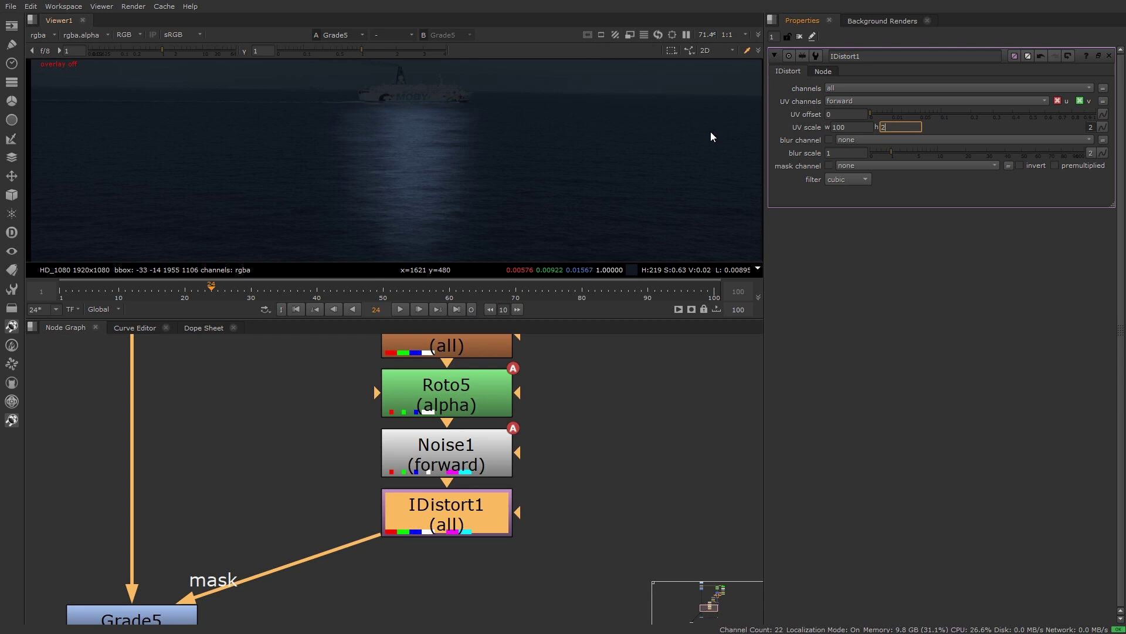
pyautogui.write('0')
pyautogui.press('Return')
pyautogui.click(456, 174)
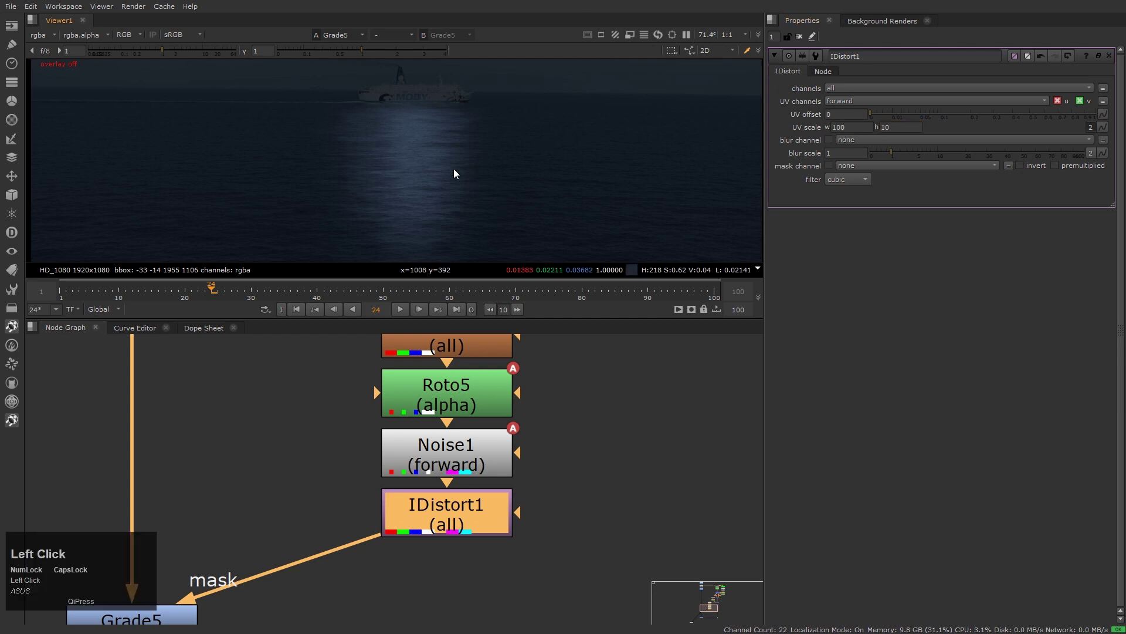
# Step: Play the composite from frame 1 to check how the distorted reflection moves
pyautogui.press('Home')
pyautogui.press('l')
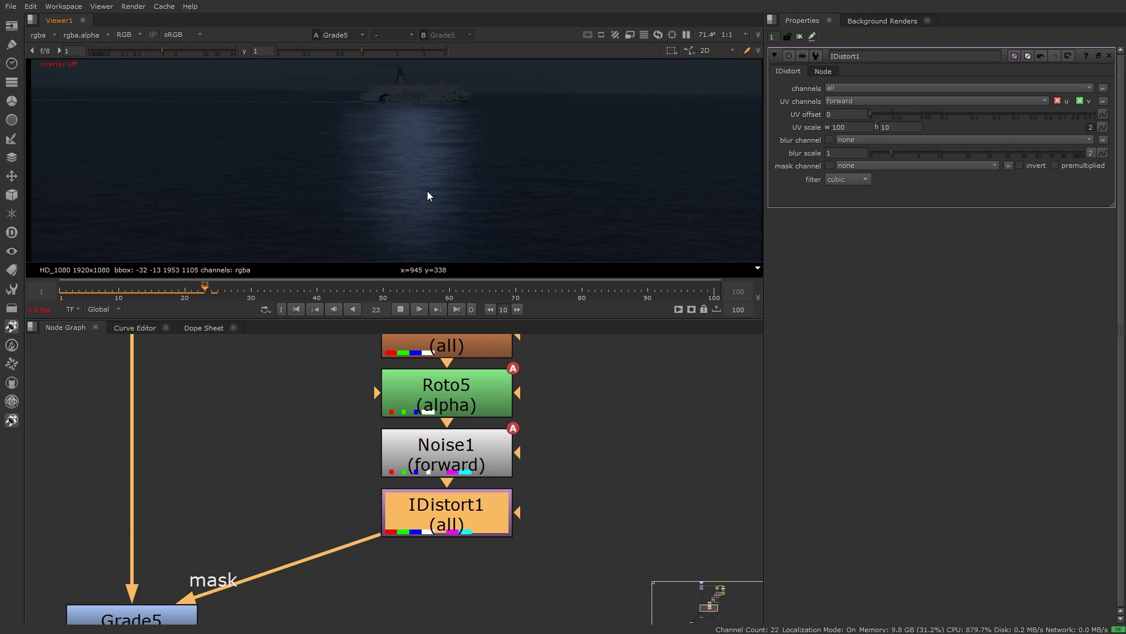
pyautogui.press('k')
# Step: Set the w value of the IDistort1 UV scale to 70, trying 50 and 100 first
pyautogui.click(851, 127)
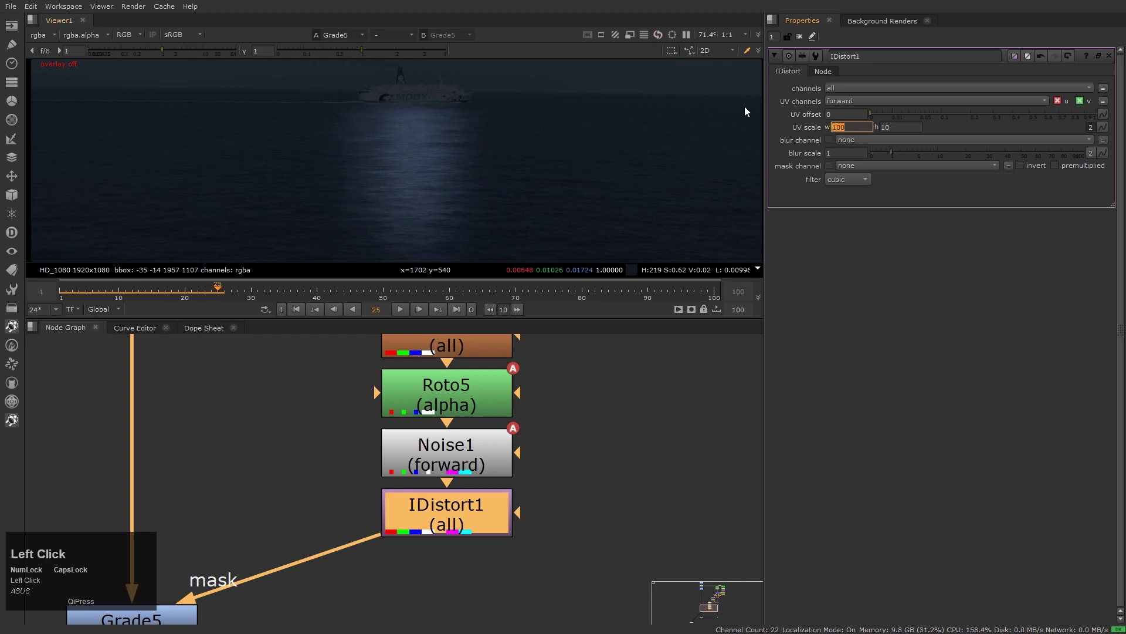
pyautogui.write('50')
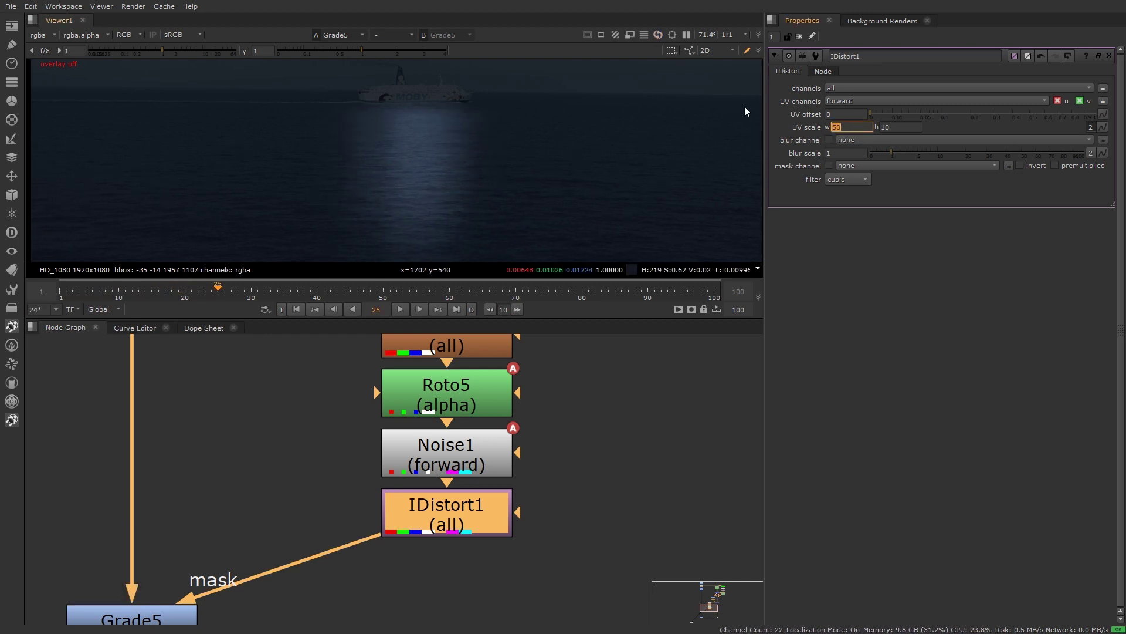
pyautogui.write('100')
pyautogui.press('Return')
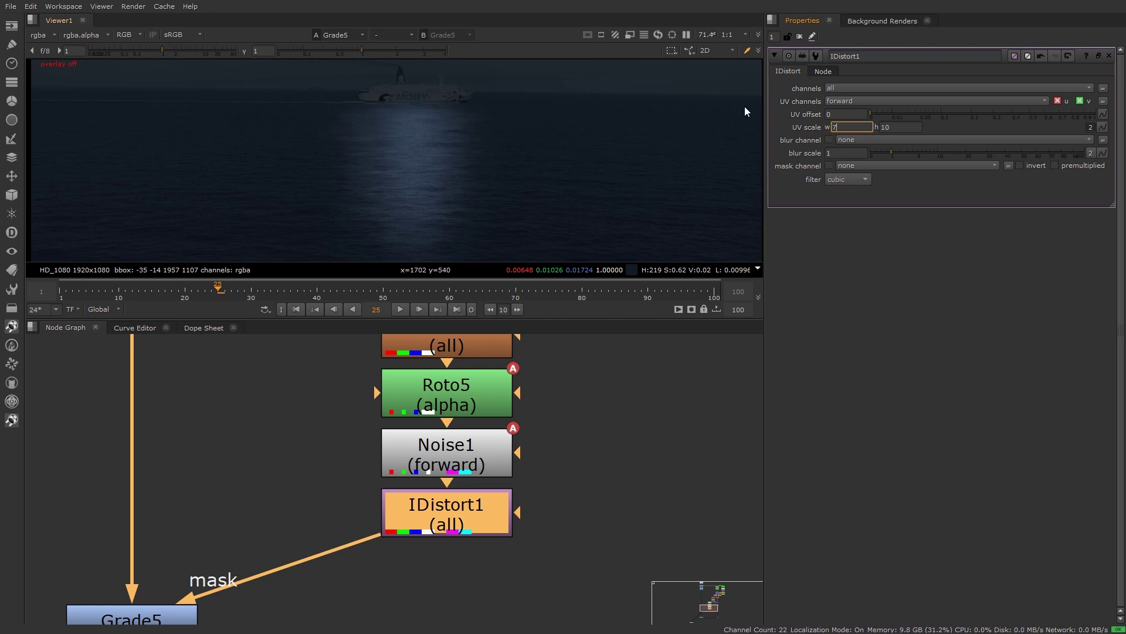
# Step: Return to frame 1 and raise the IDistort1 UV offset to 0.325 while checking the light spill under the ship
pyautogui.scroll(-3, 477, 176)
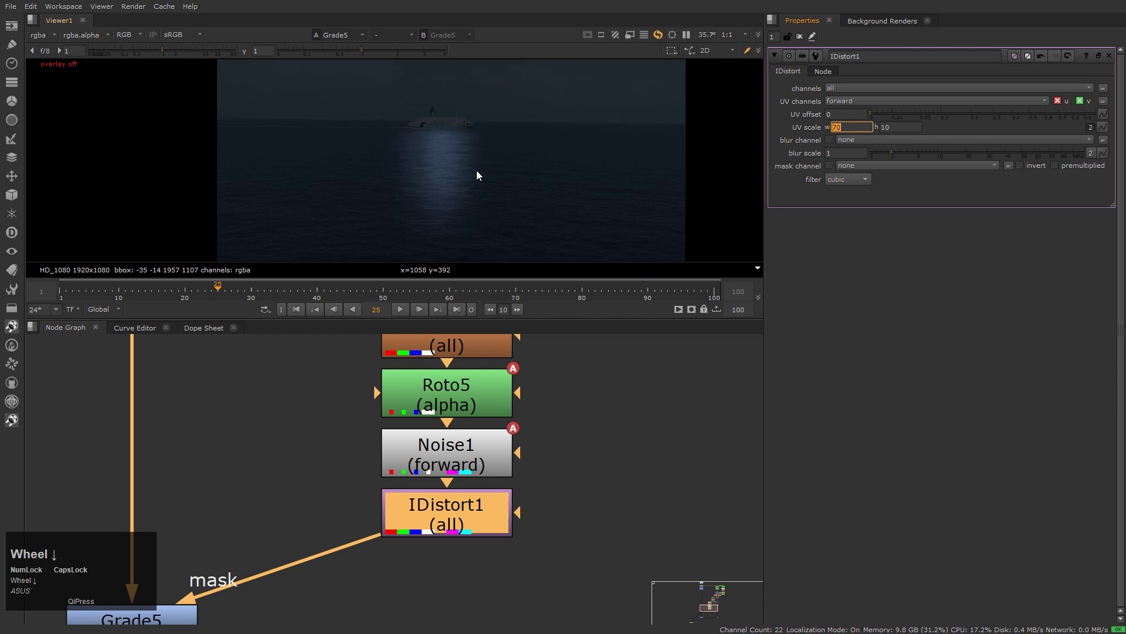
pyautogui.click(463, 206)
pyautogui.press('Home')
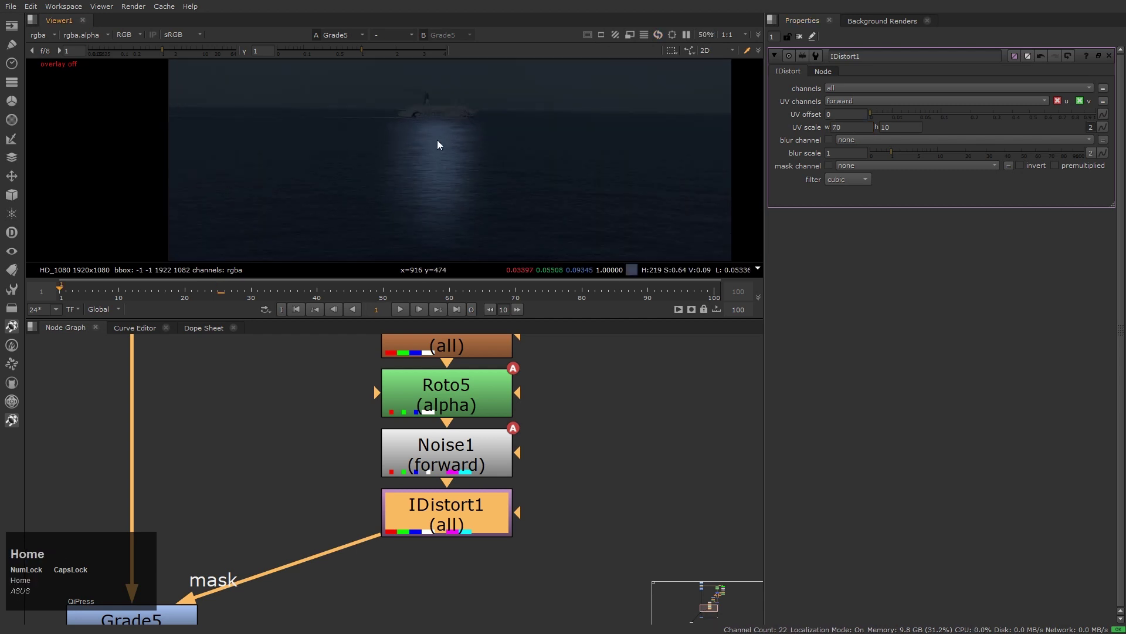
pyautogui.scroll(3, 440, 143)
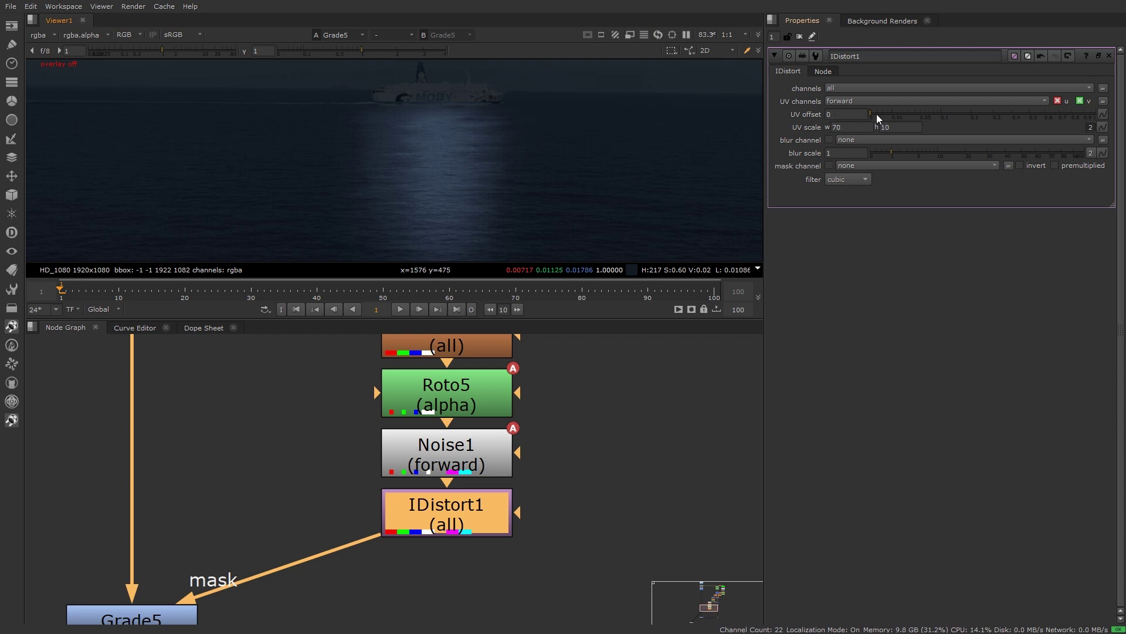
pyautogui.moveTo(878, 118); pyautogui.dragTo(990, 254)
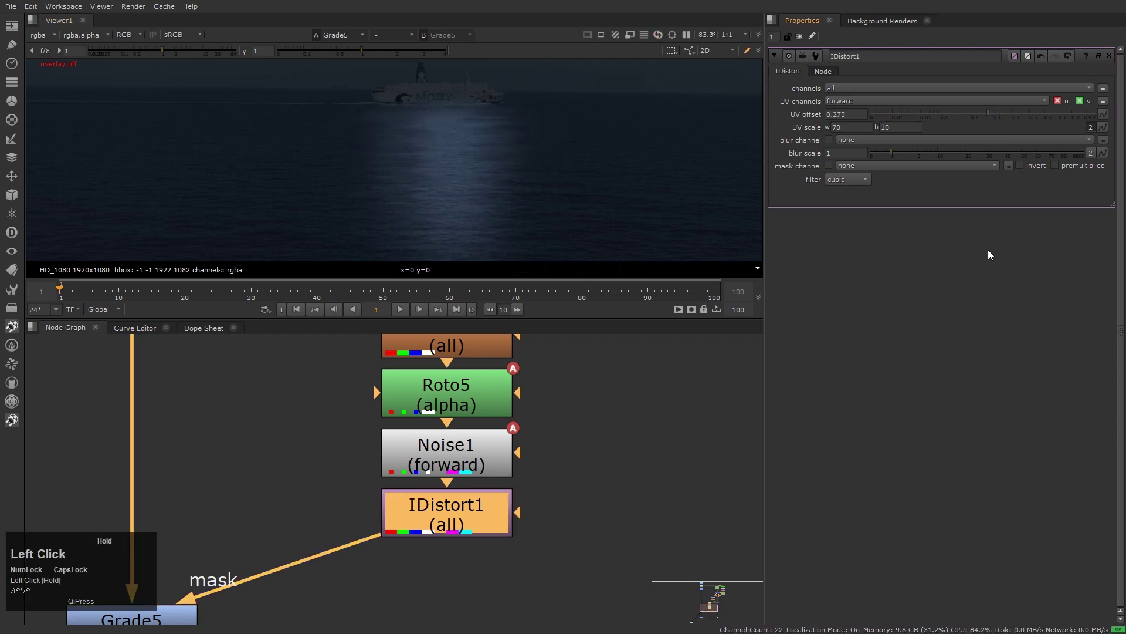
pyautogui.scroll(-4, 545, 218)
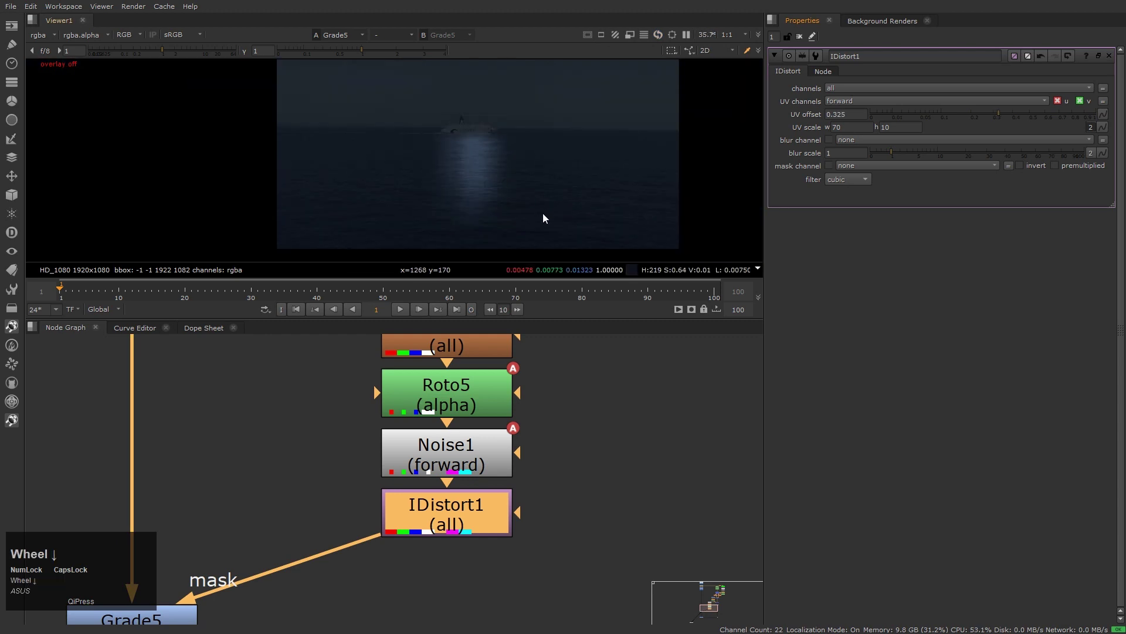
# Step: Set the gain of Grade5 to 10 and compare the light spill on the last and first frames
pyautogui.moveTo(545, 219); pyautogui.dragTo(578, 233, button='middle')
pyautogui.press('h')
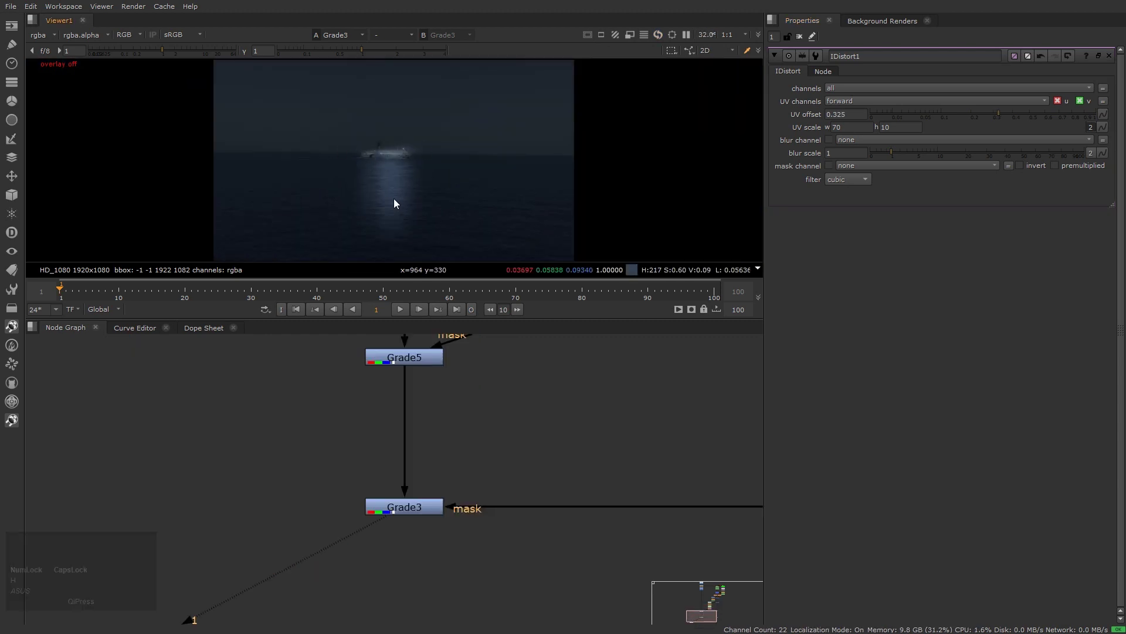
pyautogui.doubleClick(404, 358)
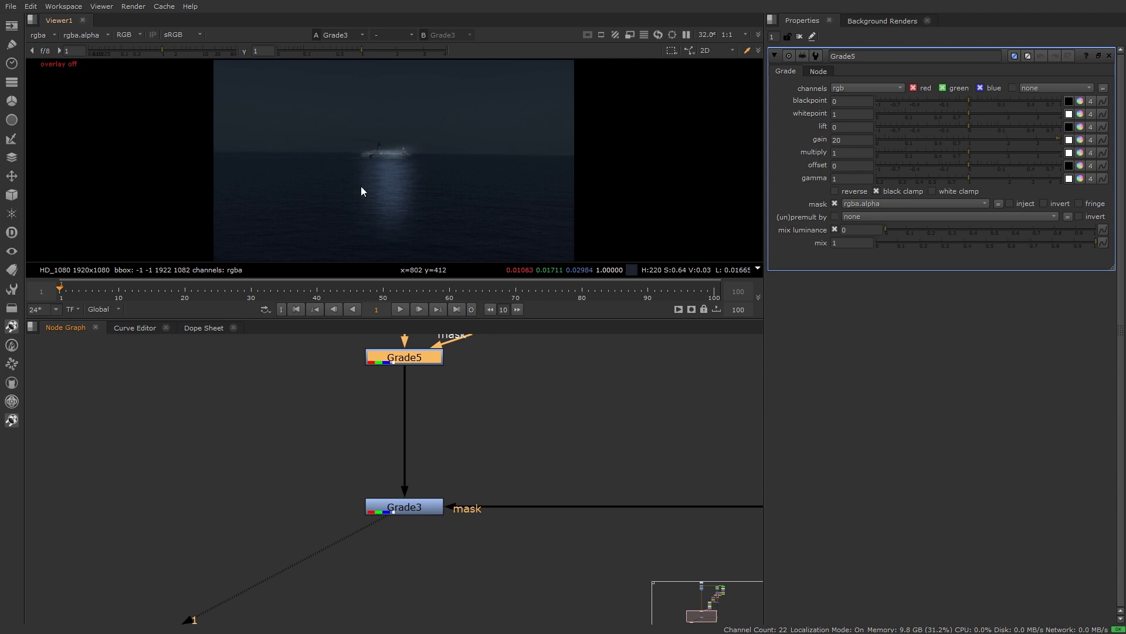
pyautogui.click(851, 139)
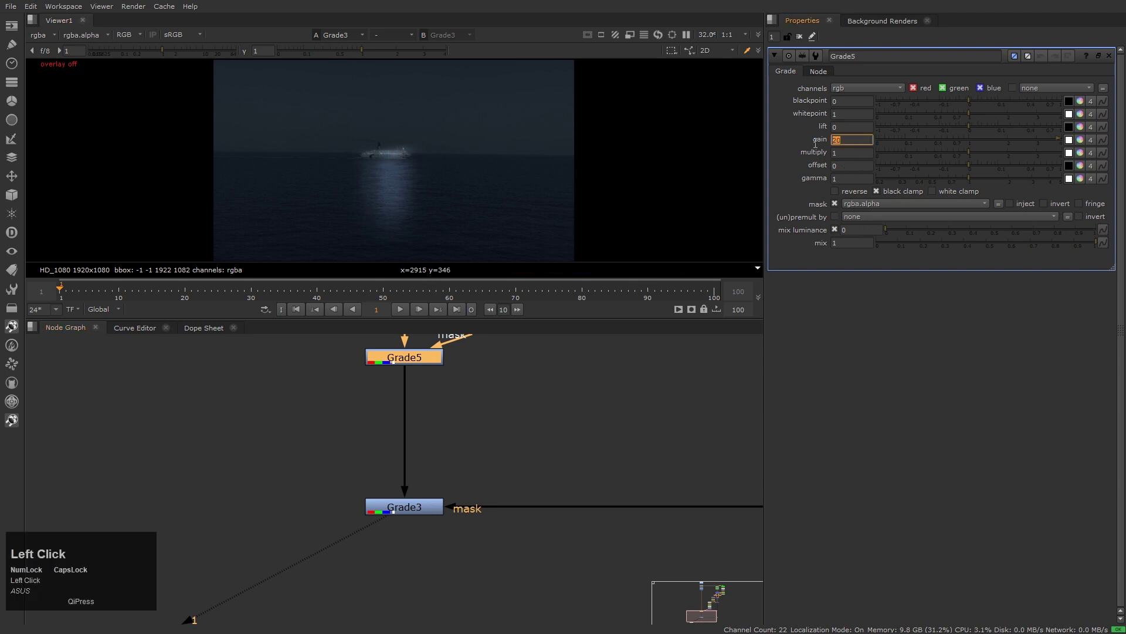
pyautogui.write('10')
pyautogui.press('Return')
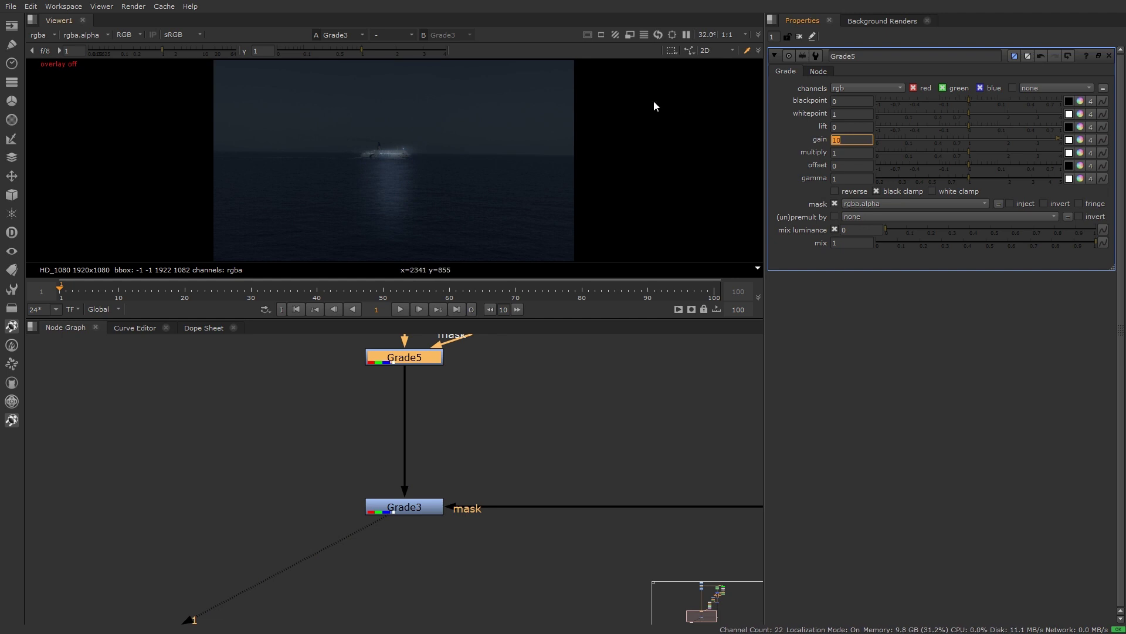
pyautogui.click(453, 190)
pyautogui.click(459, 220)
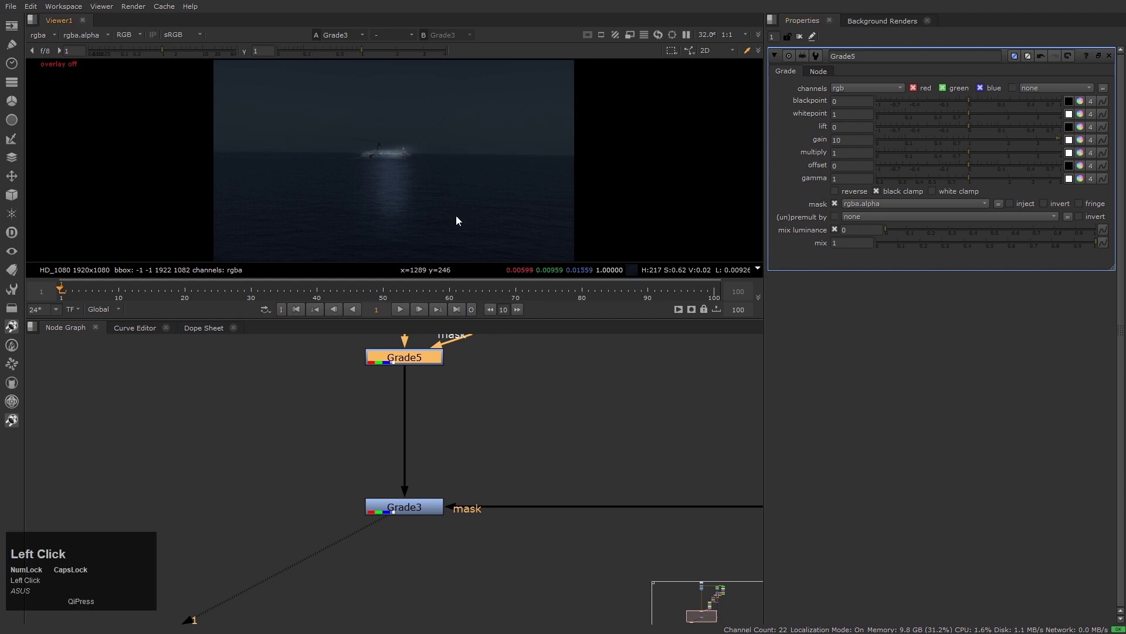
pyautogui.press('End')
pyautogui.press('Home')
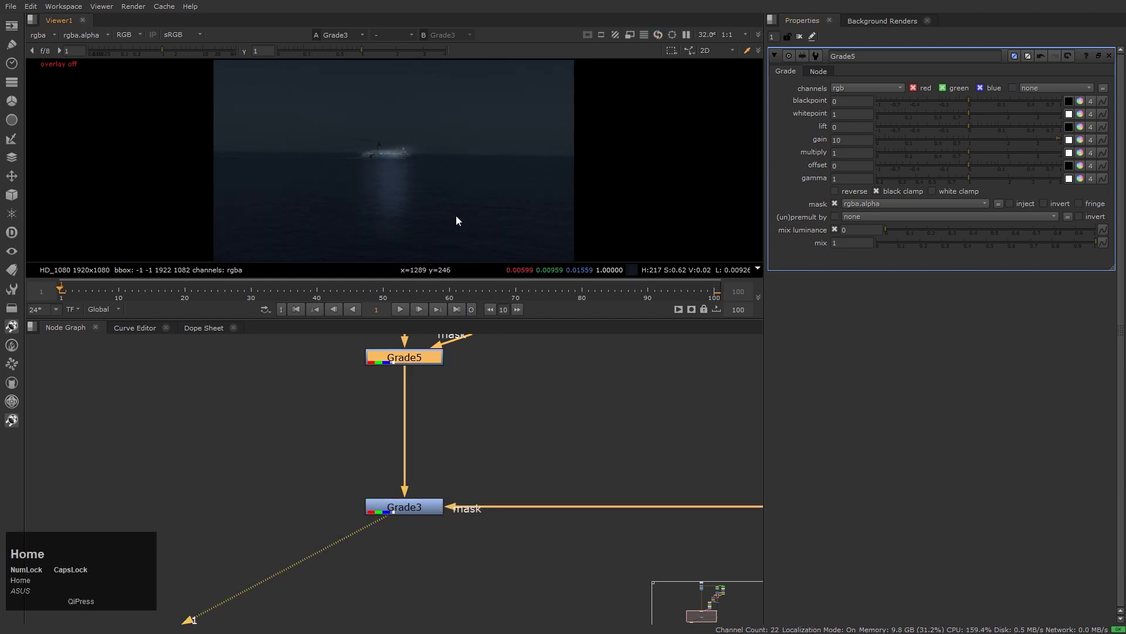
# Step: Export a Transform (match-move, baked) node from Tracker1
pyautogui.scroll(2, 442, 420)
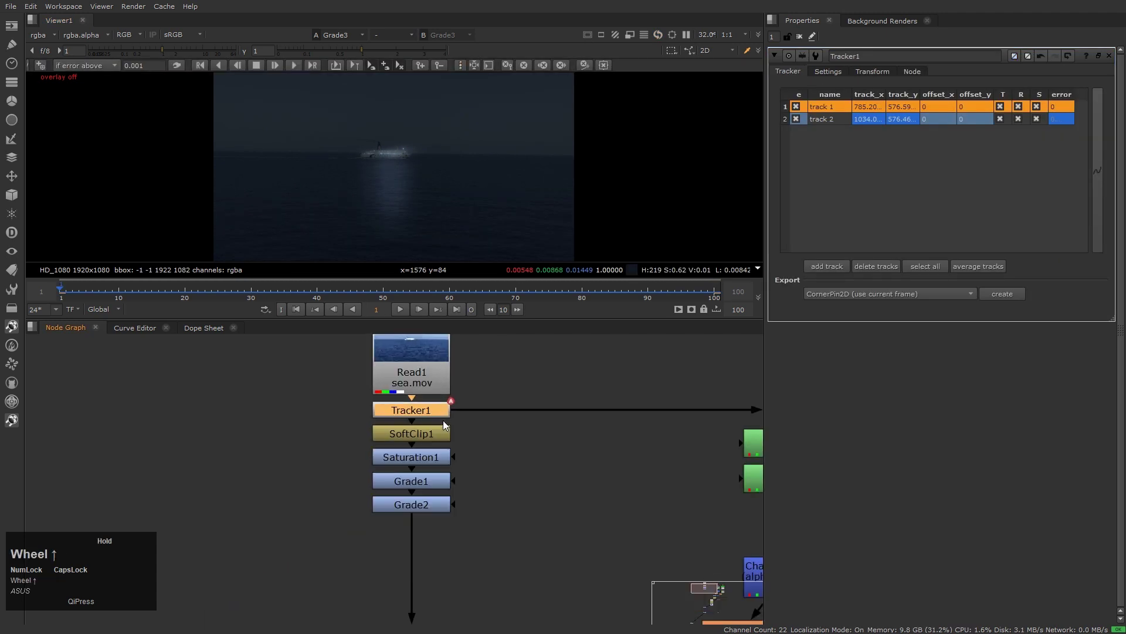
pyautogui.click(414, 409)
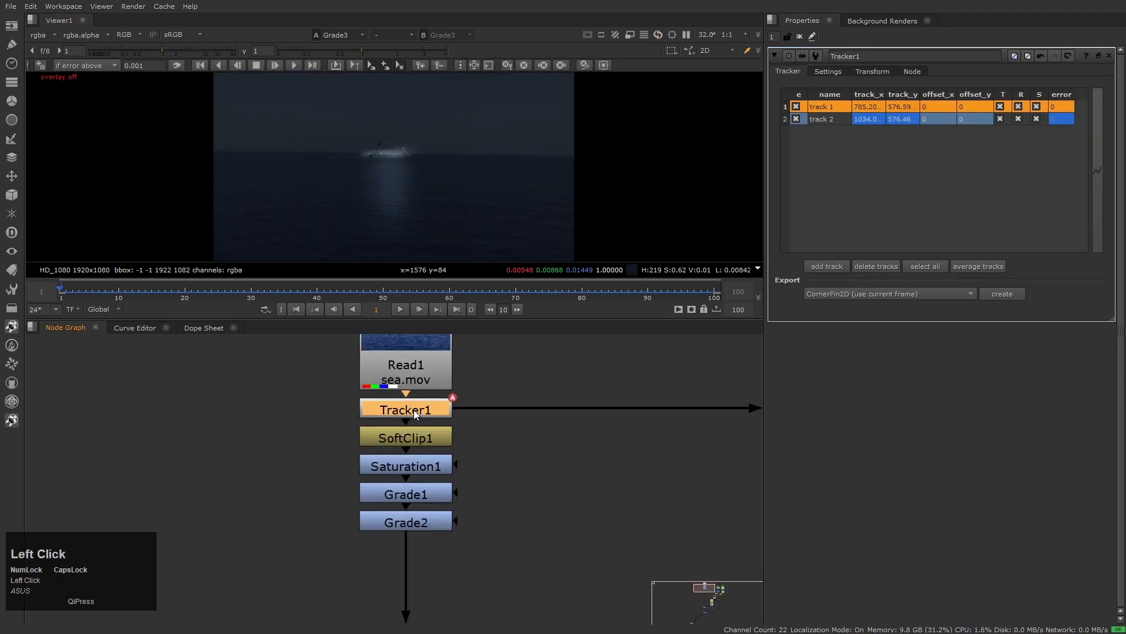
pyautogui.scroll(-5, 414, 409)
pyautogui.moveTo(446, 551); pyautogui.dragTo(467, 470, button='middle')
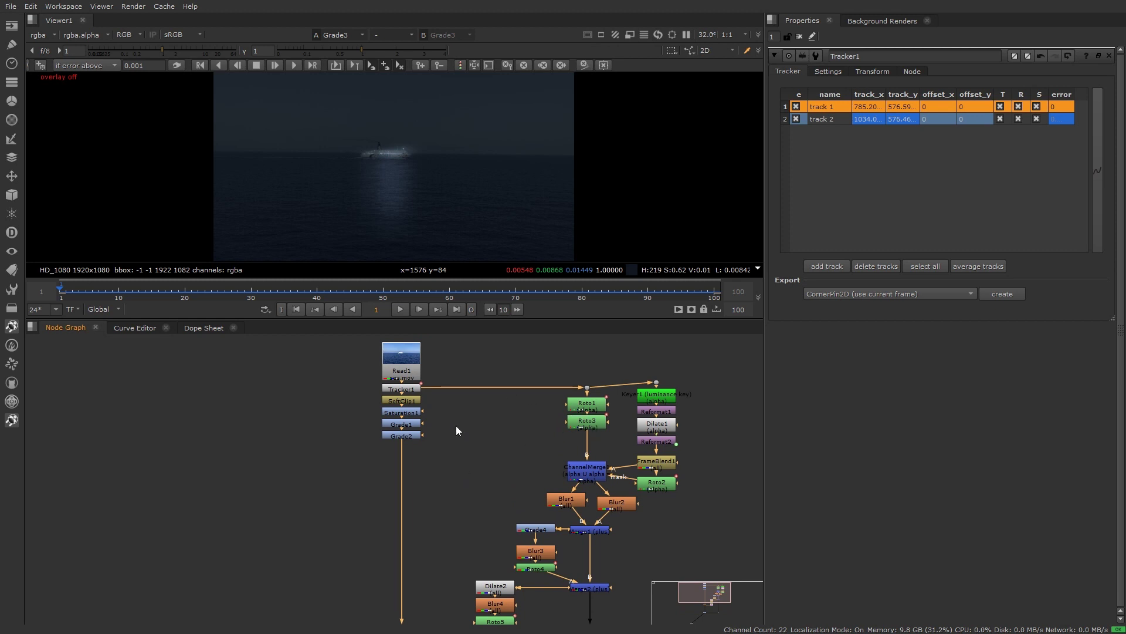
pyautogui.moveTo(639, 488); pyautogui.dragTo(496, 579, button='middle')
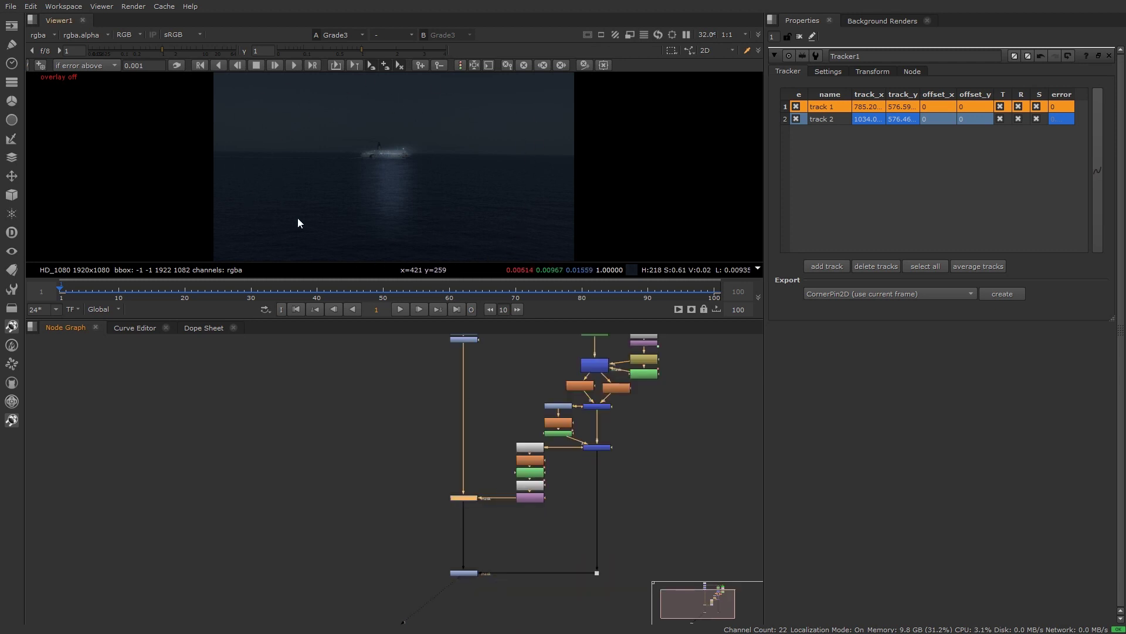
pyautogui.moveTo(428, 396); pyautogui.dragTo(414, 411, button='middle')
pyautogui.scroll(3, 451, 382)
pyautogui.click(449, 379)
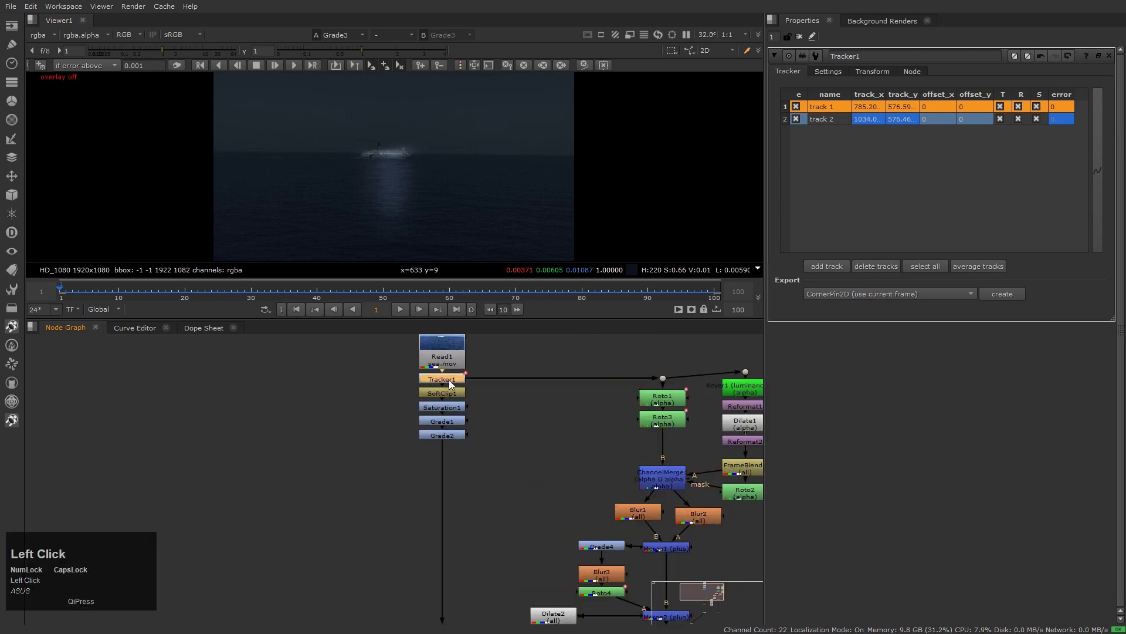
pyautogui.click(892, 294)
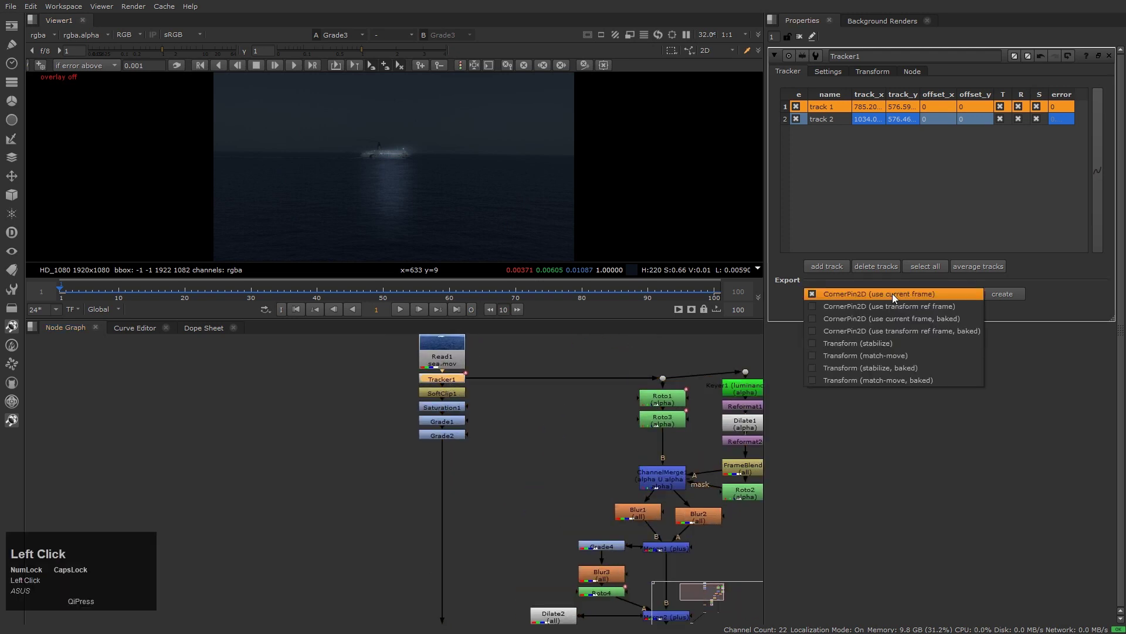
pyautogui.click(889, 378)
pyautogui.click(1002, 294)
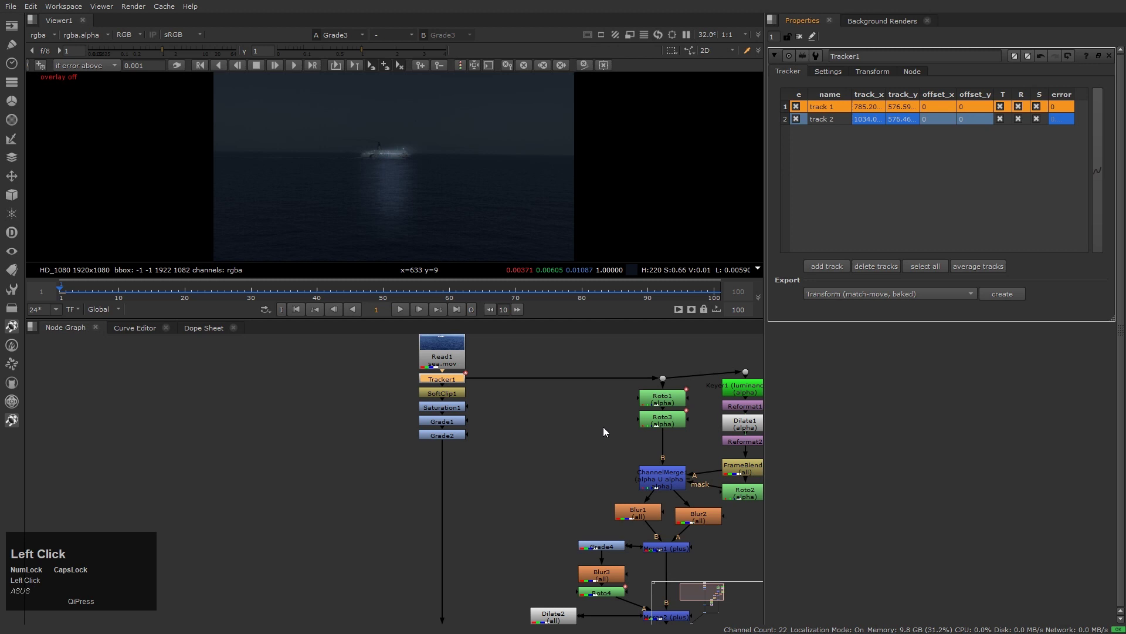
# Step: Insert the exported match-move transform between Grade3 and the viewer and go to frame 100
pyautogui.middleClick(506, 435)
pyautogui.moveTo(507, 365); pyautogui.dragTo(495, 482)
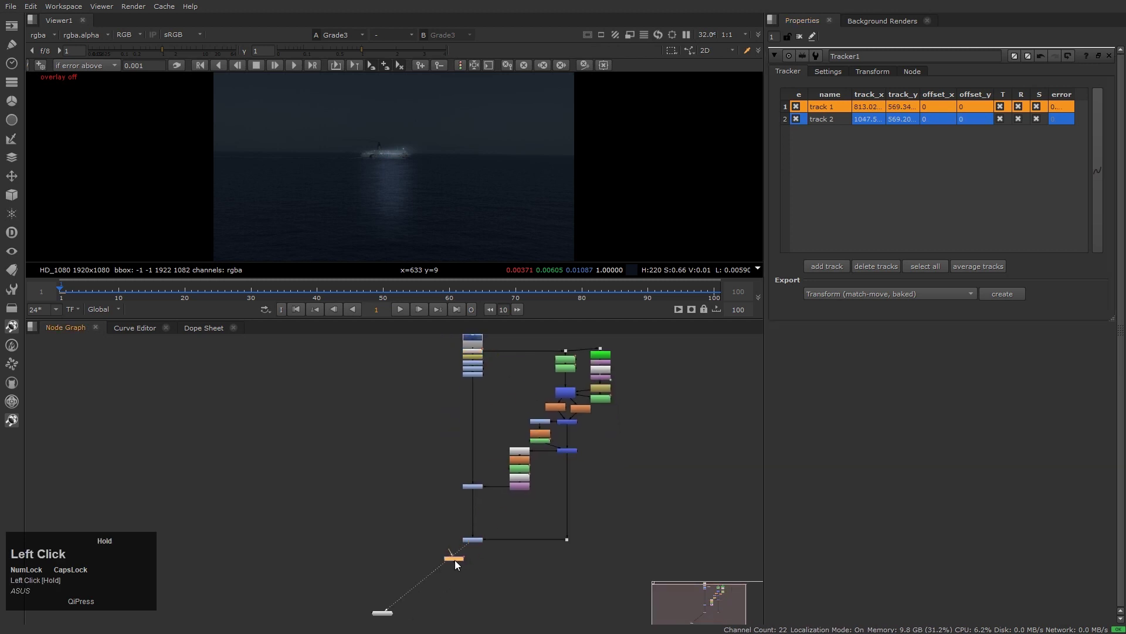
pyautogui.moveTo(455, 560); pyautogui.dragTo(452, 559)
pyautogui.press('End')
pyautogui.scroll(5, 416, 415)
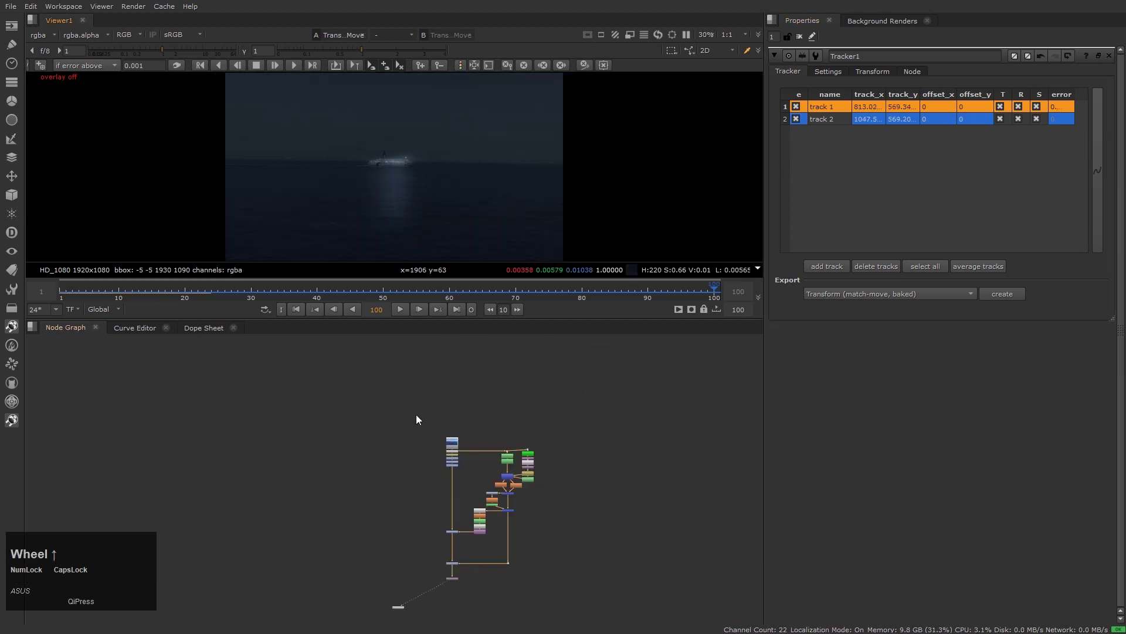
# Step: Switch back and forth between viewer inputs 1 and 2 to compare the ship and light spill, and turn the viewer overlays on
pyautogui.click(529, 428)
pyautogui.press('2')
pyautogui.press('1')
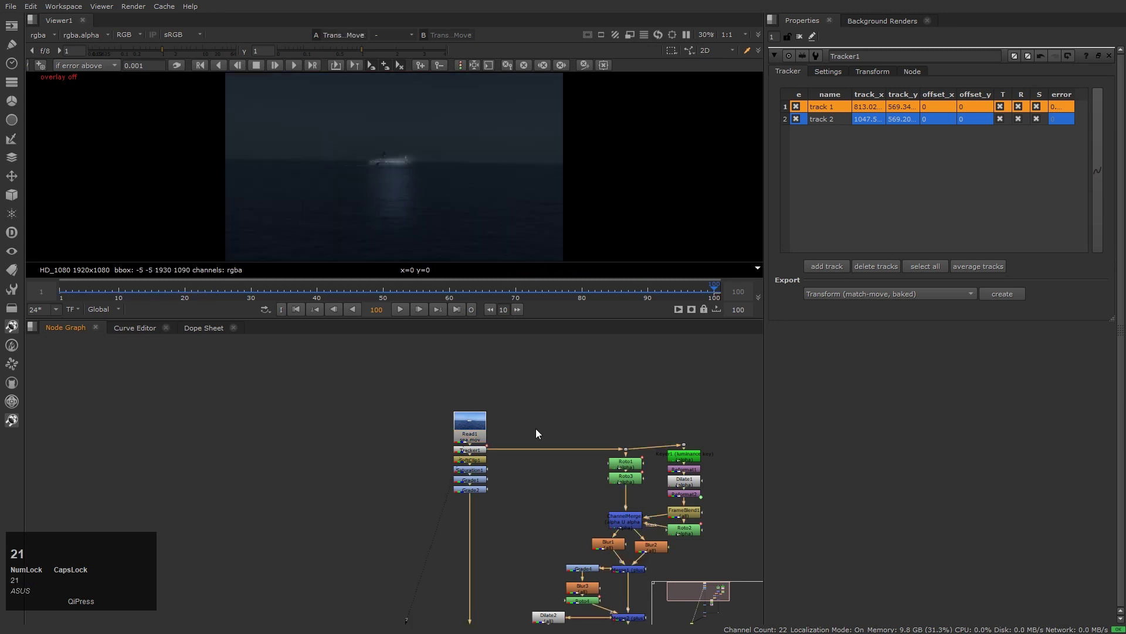
pyautogui.press('2')
pyautogui.press('1')
pyautogui.press('2')
pyautogui.press('1')
pyautogui.click(400, 186)
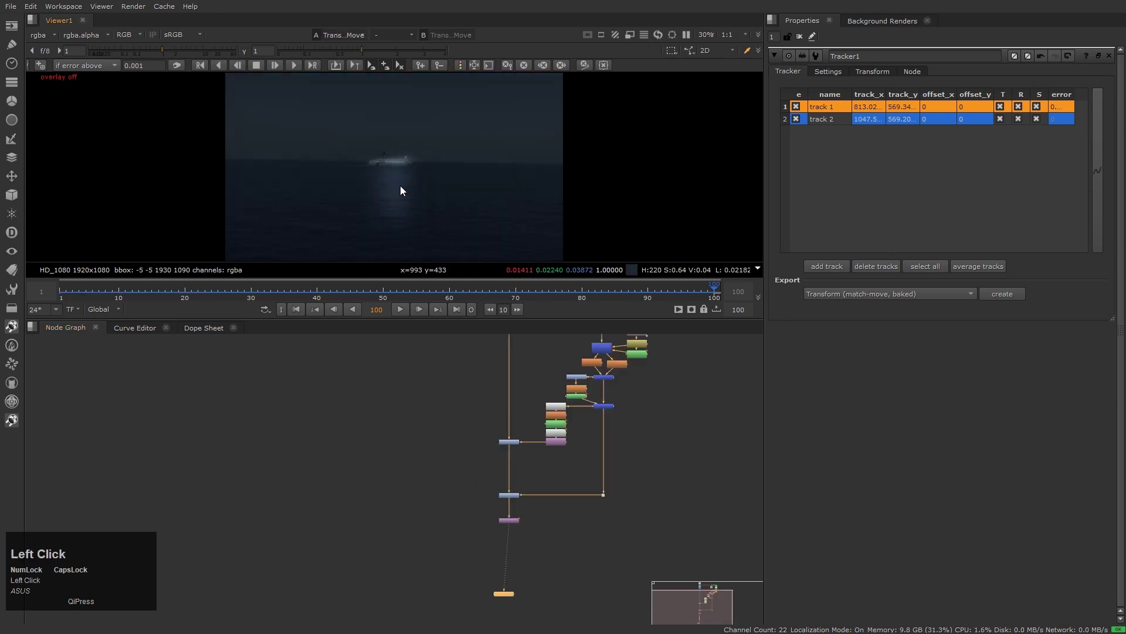
pyautogui.press('h')
pyautogui.click(508, 174)
pyautogui.press('q')
pyautogui.press('q')
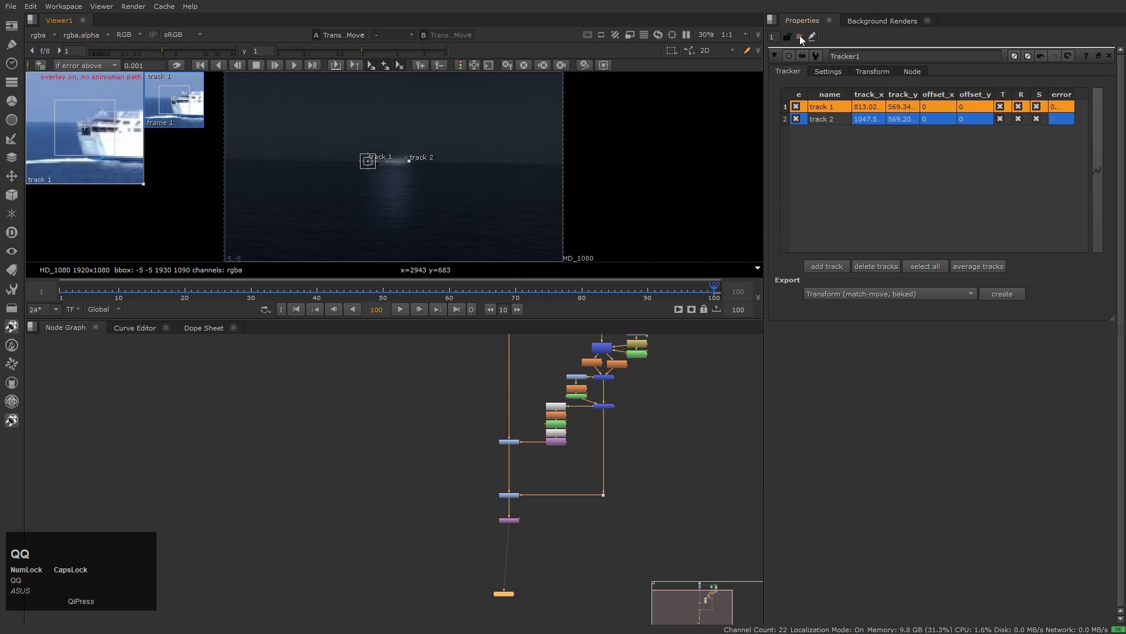
# Step: Switch to Pixabay in the browser, search for 별 and browse the results for a starry sky image
pyautogui.hotkey('alt', 'Tab')
pyautogui.click(431, 213)
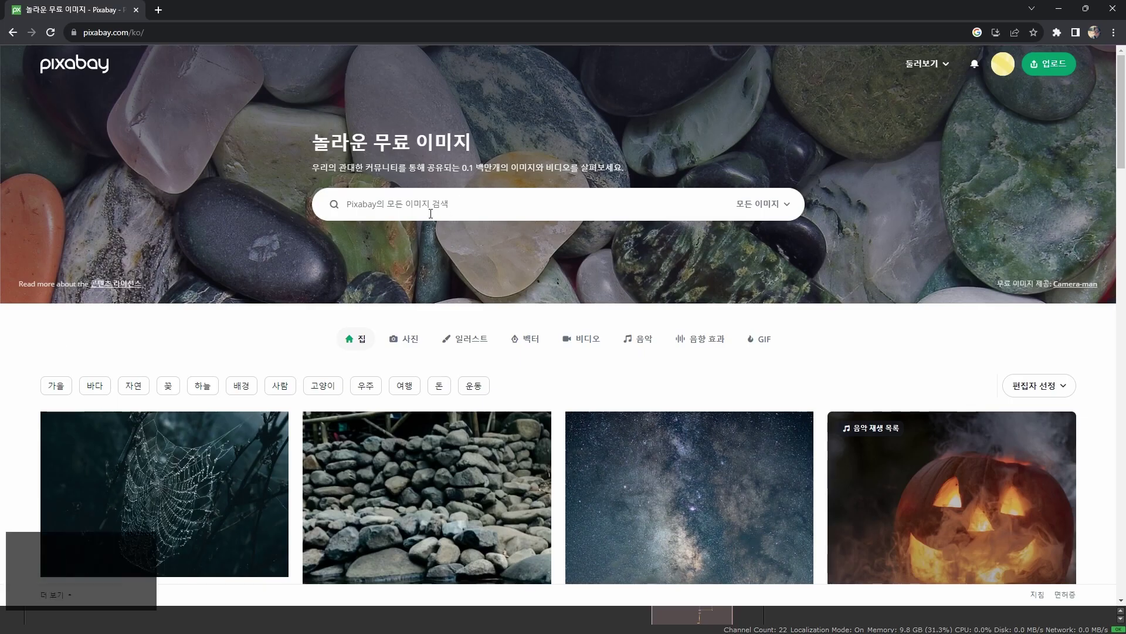
pyautogui.write('별')
pyautogui.press('Return')
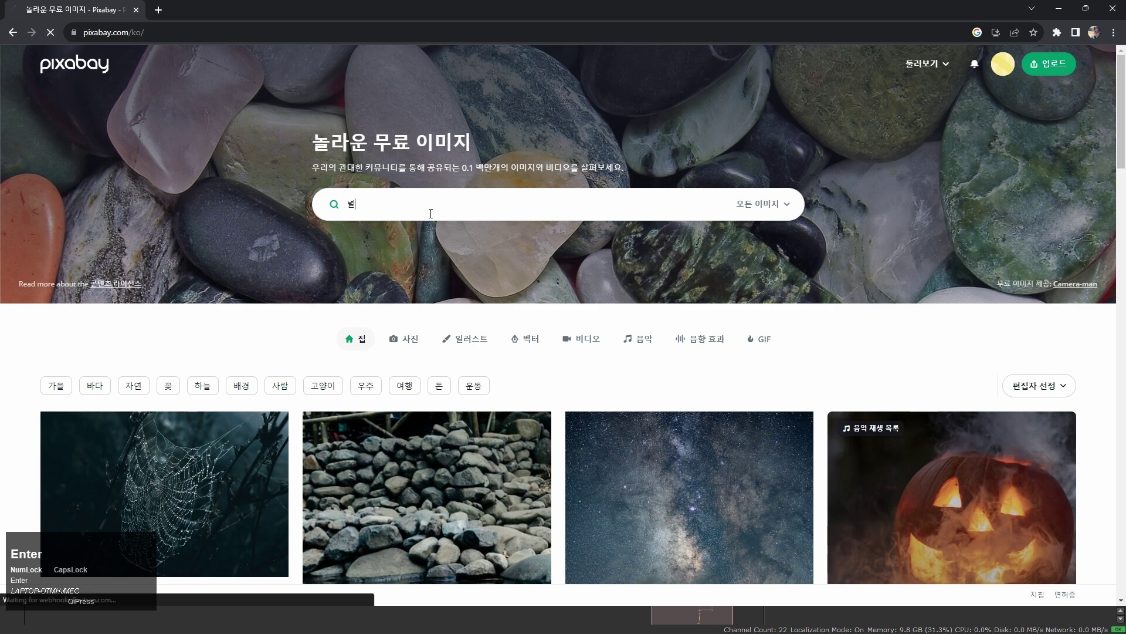
pyautogui.scroll(-4, 20, 385)
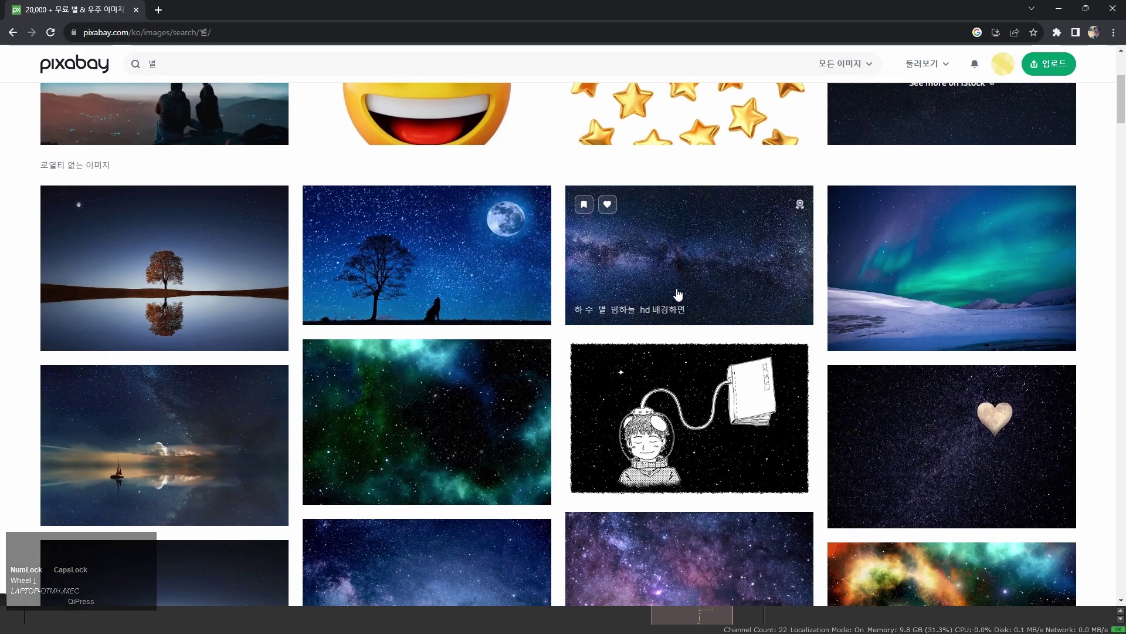
pyautogui.scroll(-3, 675, 297)
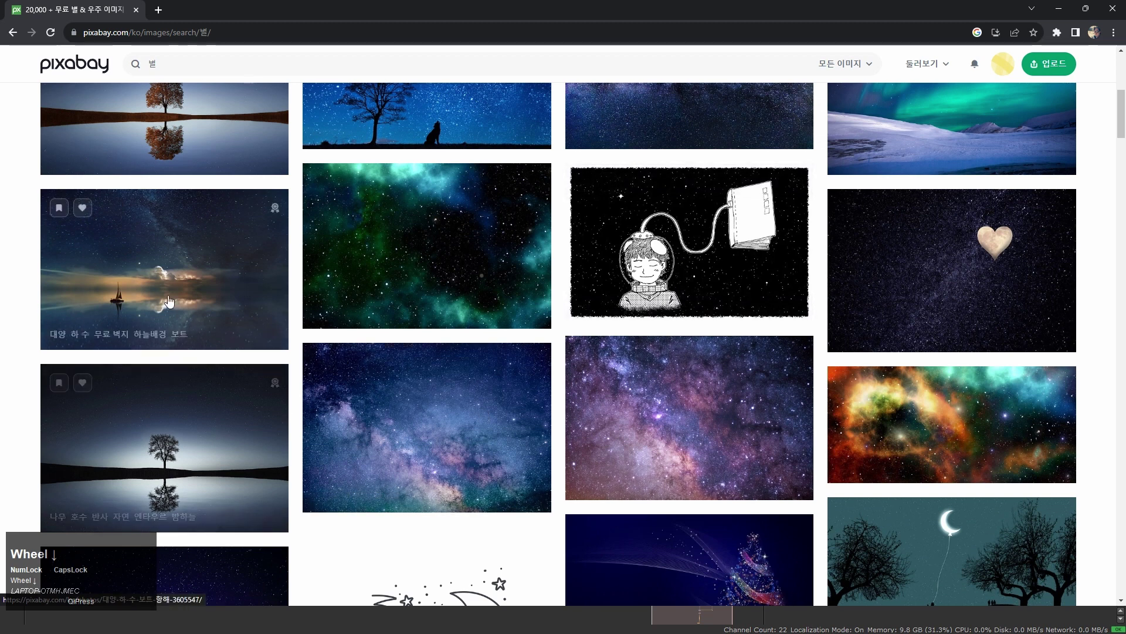
pyautogui.scroll(-2, 318, 335)
pyautogui.scroll(-4, 318, 335)
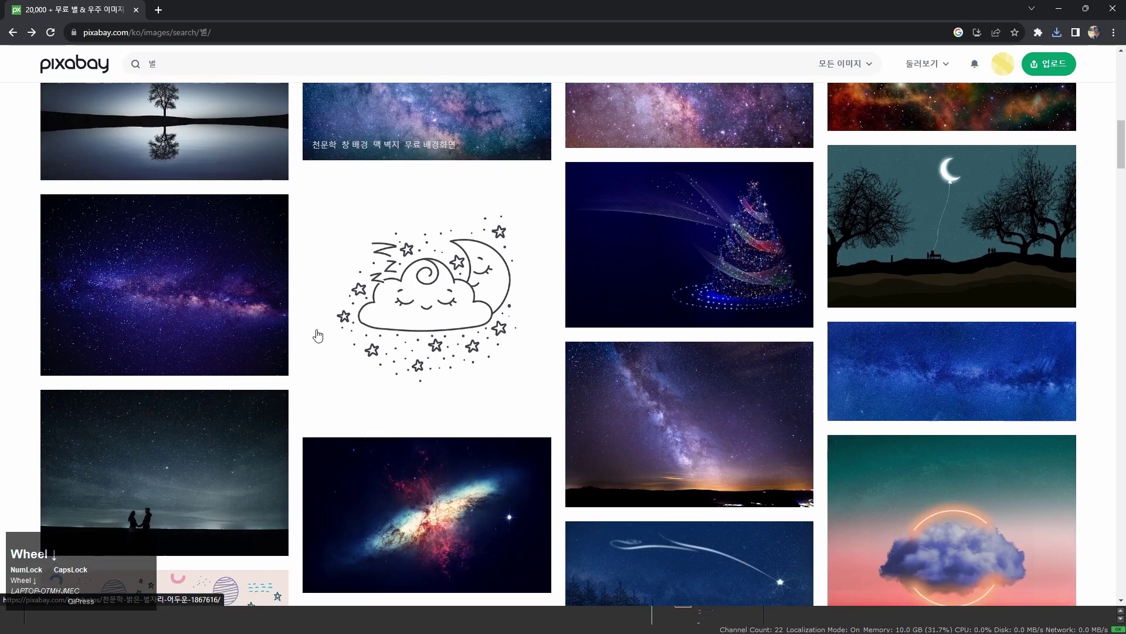
# Step: Open the Milky Way photo above a dark horizon and download it at 5760×3840
pyautogui.click(704, 412)
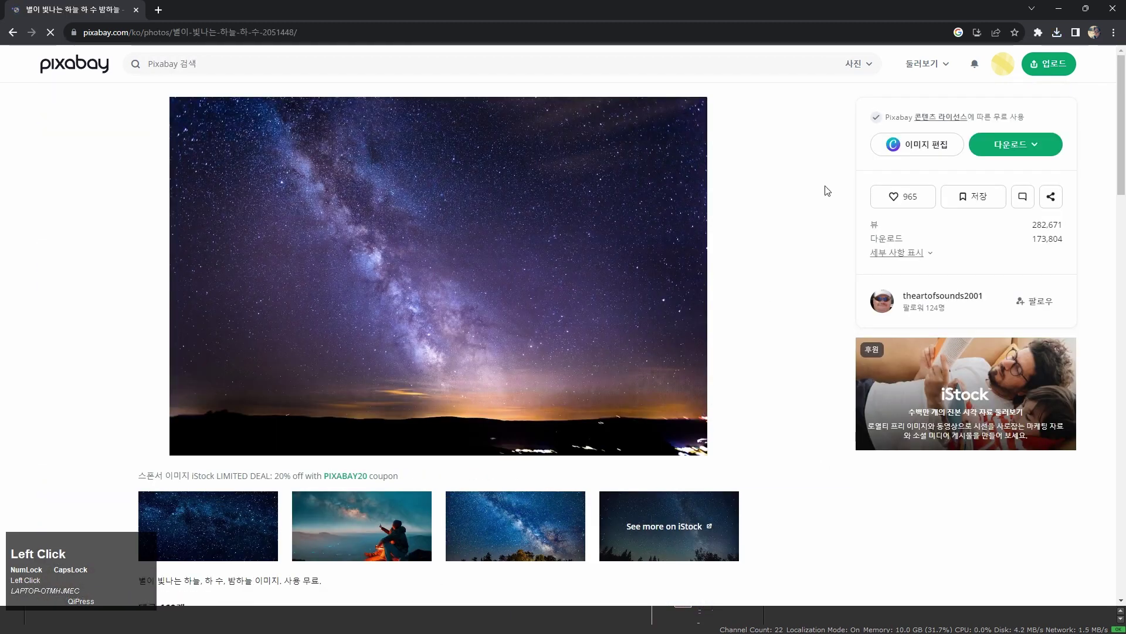
pyautogui.click(1028, 147)
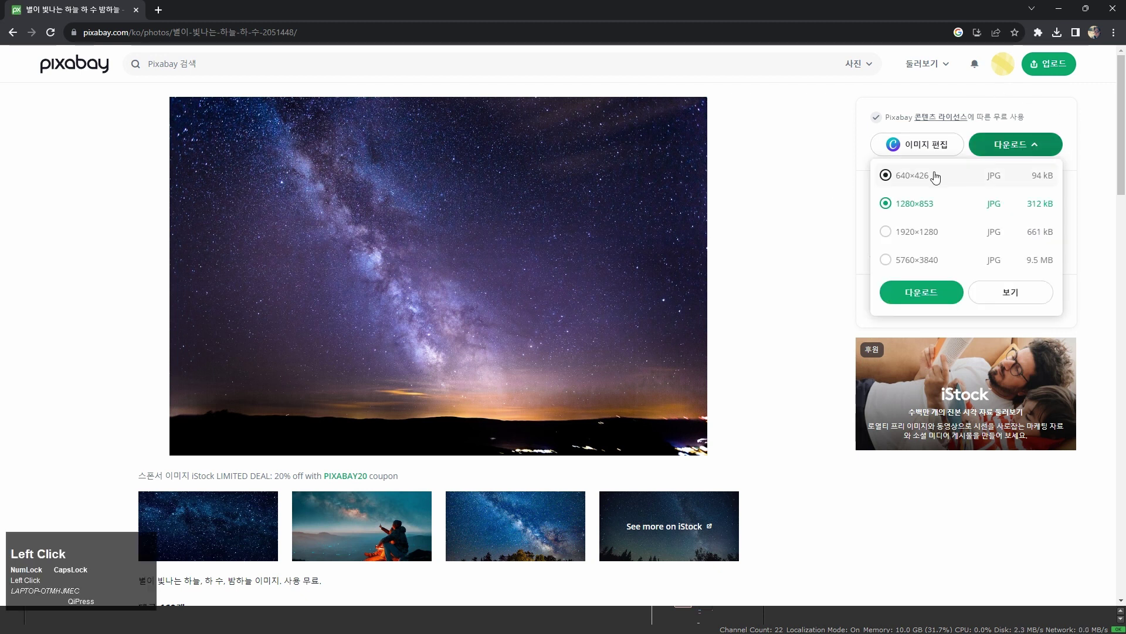
pyautogui.click(913, 233)
pyautogui.click(912, 264)
pyautogui.click(923, 293)
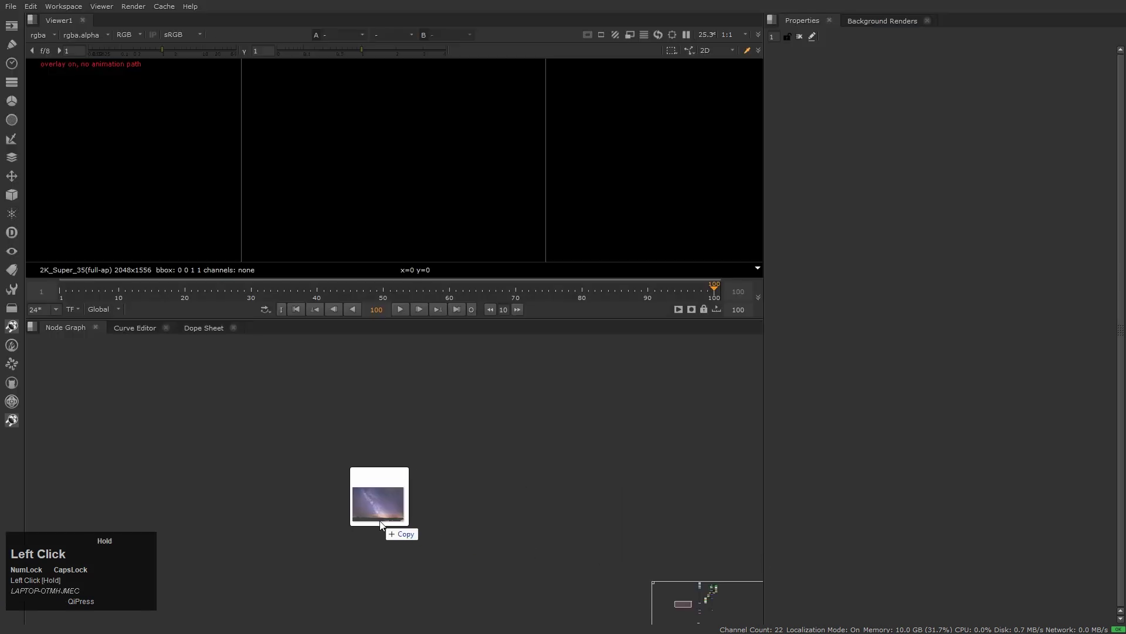
# Step: Import the downloaded starry sky image into the Nuke node graph, place it beside the main chain and view it
pyautogui.moveTo(385, 531); pyautogui.dragTo(464, 583)
pyautogui.moveTo(464, 583); pyautogui.dragTo(261, 454, button='middle')
pyautogui.scroll(-5, 330, 484)
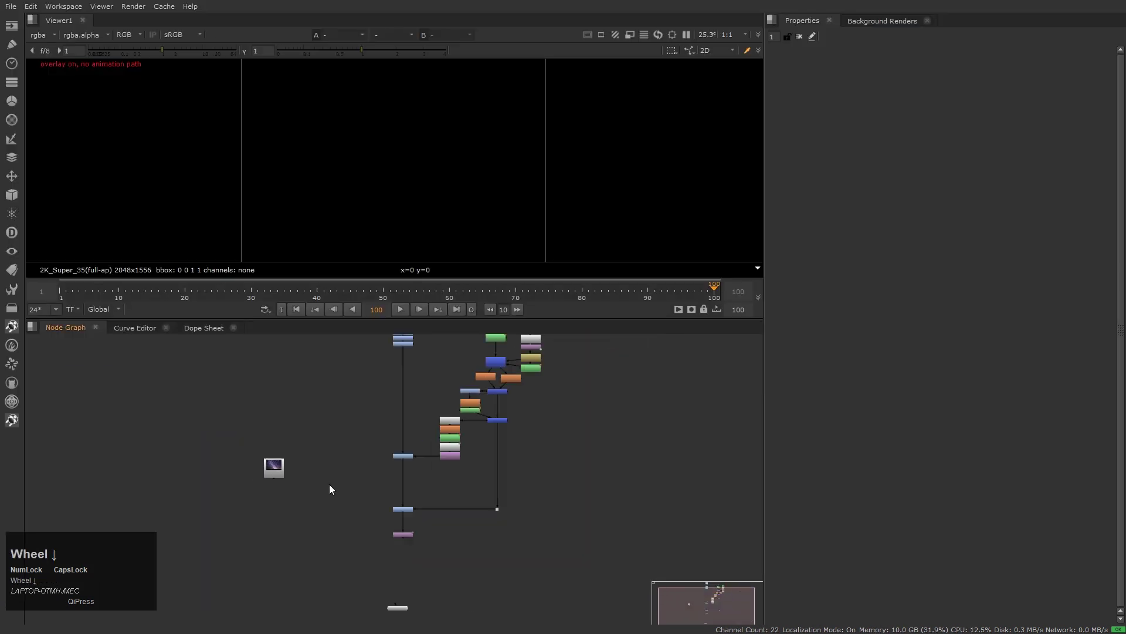
pyautogui.scroll(3, 330, 489)
pyautogui.moveTo(263, 470); pyautogui.dragTo(311, 481)
pyautogui.press('1')
pyautogui.click(432, 154)
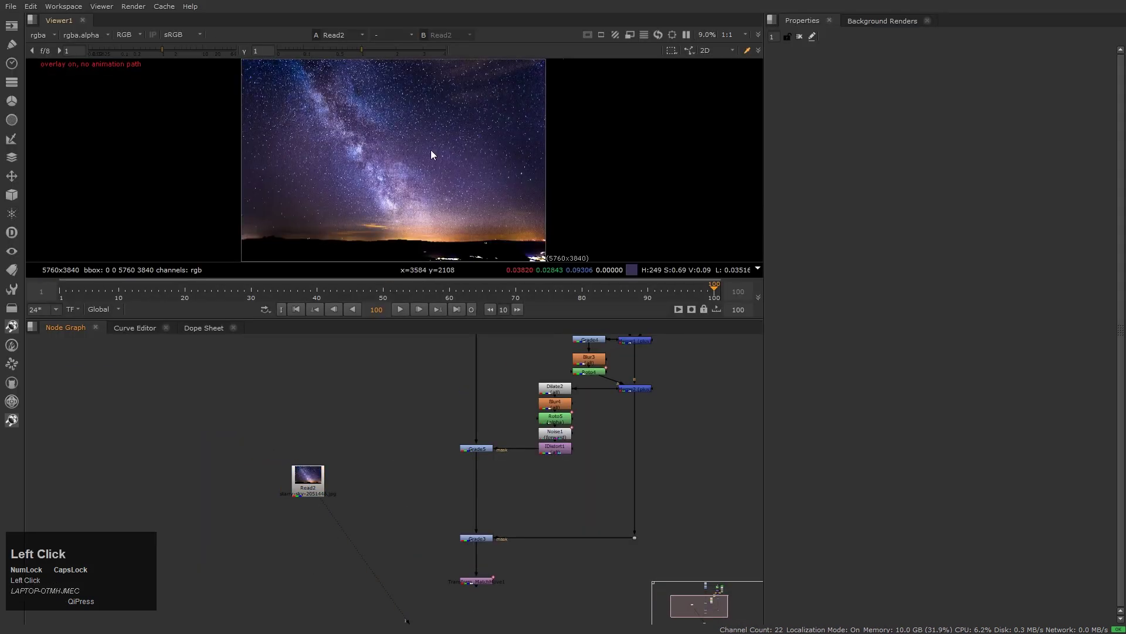
pyautogui.press('h')
pyautogui.click(423, 160)
pyautogui.scroll(3, 417, 528)
pyautogui.moveTo(442, 556); pyautogui.dragTo(463, 488, button='middle')
pyautogui.moveTo(417, 402); pyautogui.dragTo(506, 463)
pyautogui.scroll(-3, 540, 469)
pyautogui.moveTo(597, 498); pyautogui.dragTo(569, 513, button='middle')
pyautogui.scroll(2, 569, 513)
pyautogui.moveTo(537, 490); pyautogui.dragTo(574, 485)
pyautogui.moveTo(283, 446); pyautogui.dragTo(385, 529)
# Step: Merge the starry sky image over the match-moved composite with a Merge node below the transform, and view the merged result
pyautogui.click(383, 583)
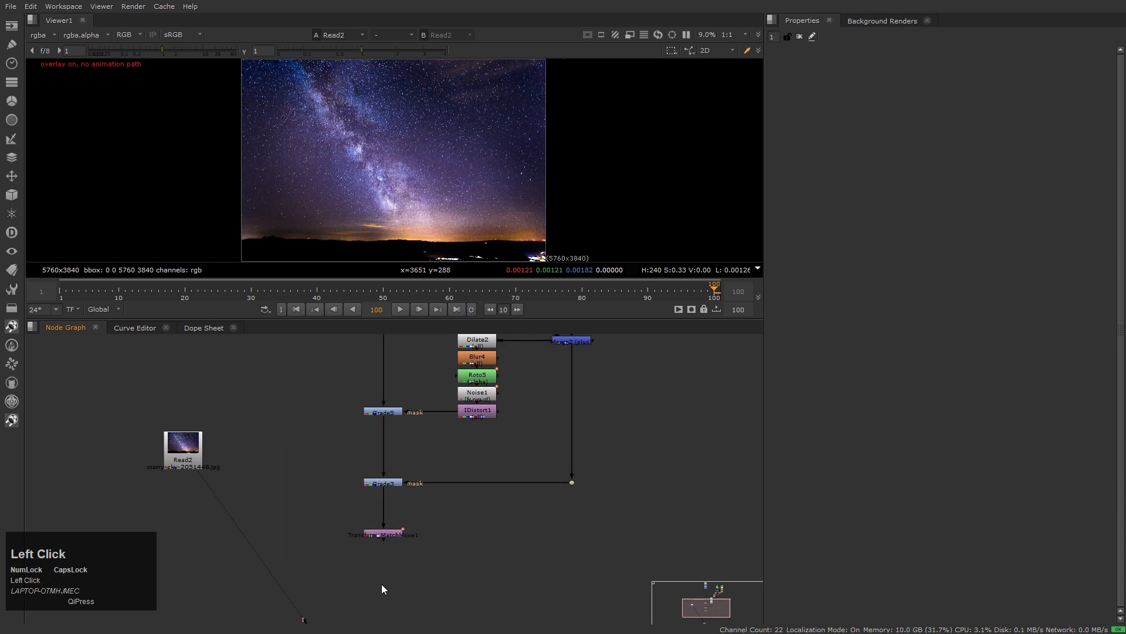
pyautogui.press('m')
pyautogui.moveTo(373, 574); pyautogui.dragTo(397, 585)
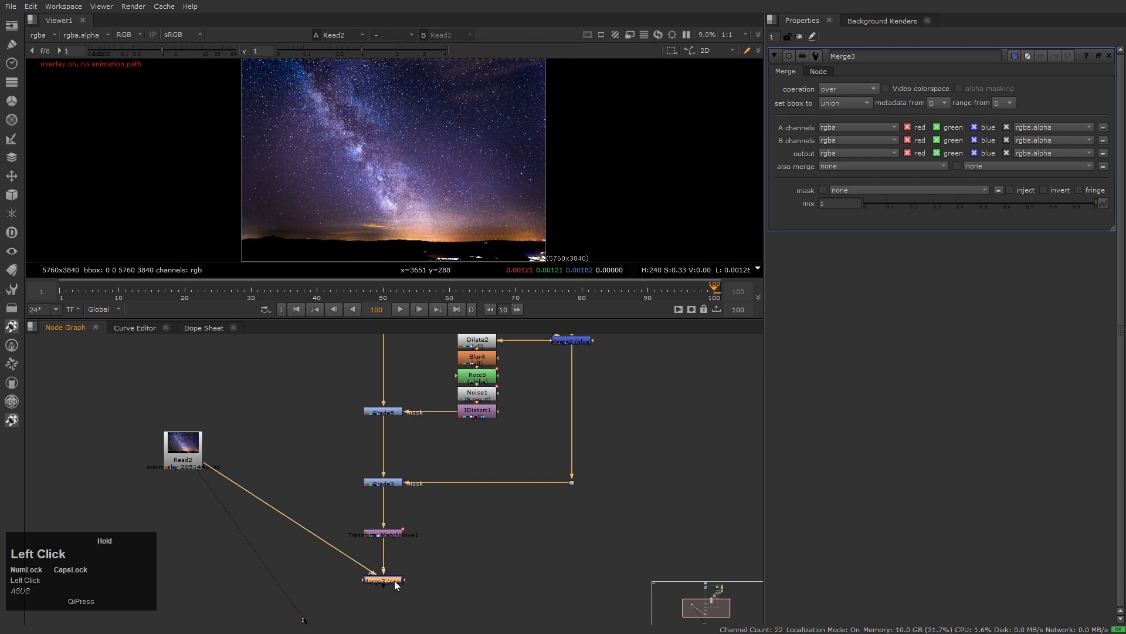
pyautogui.press('1')
pyautogui.click(494, 585)
pyautogui.scroll(-5, 421, 167)
pyautogui.moveTo(444, 162); pyautogui.dragTo(452, 210, button='middle')
pyautogui.scroll(1, 453, 211)
pyautogui.click(454, 212)
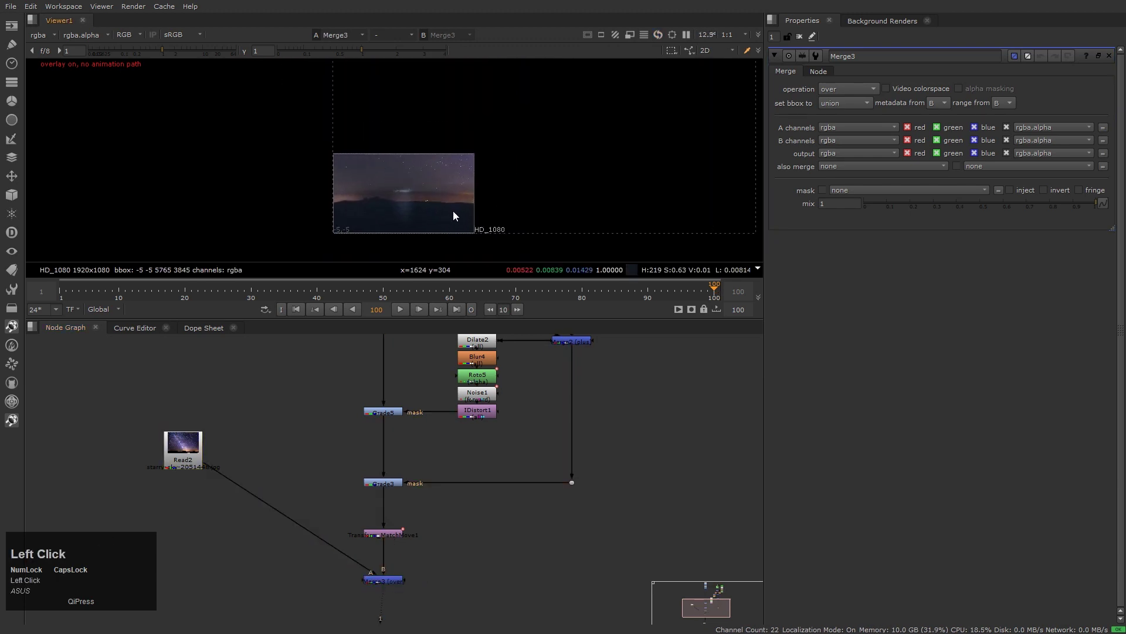
pyautogui.press('f')
pyautogui.click(403, 176)
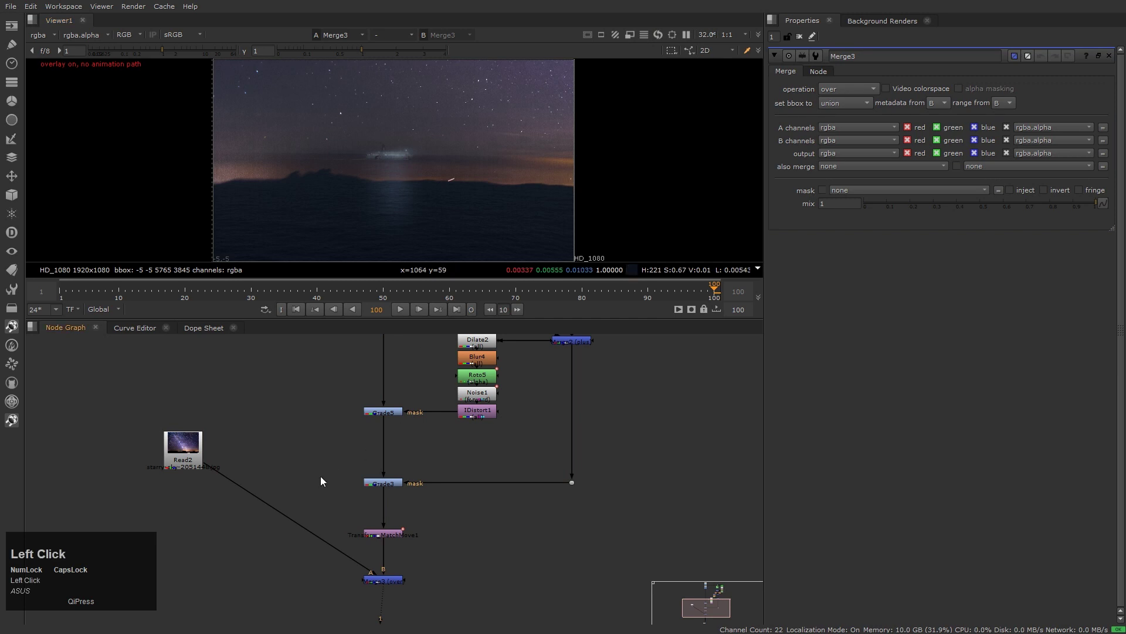
# Step: Add a Transform node between the starry sky image and Merge3, move it lower in the graph, and select Merge3
pyautogui.moveTo(254, 523); pyautogui.dragTo(303, 532, button='middle')
pyautogui.press('t')
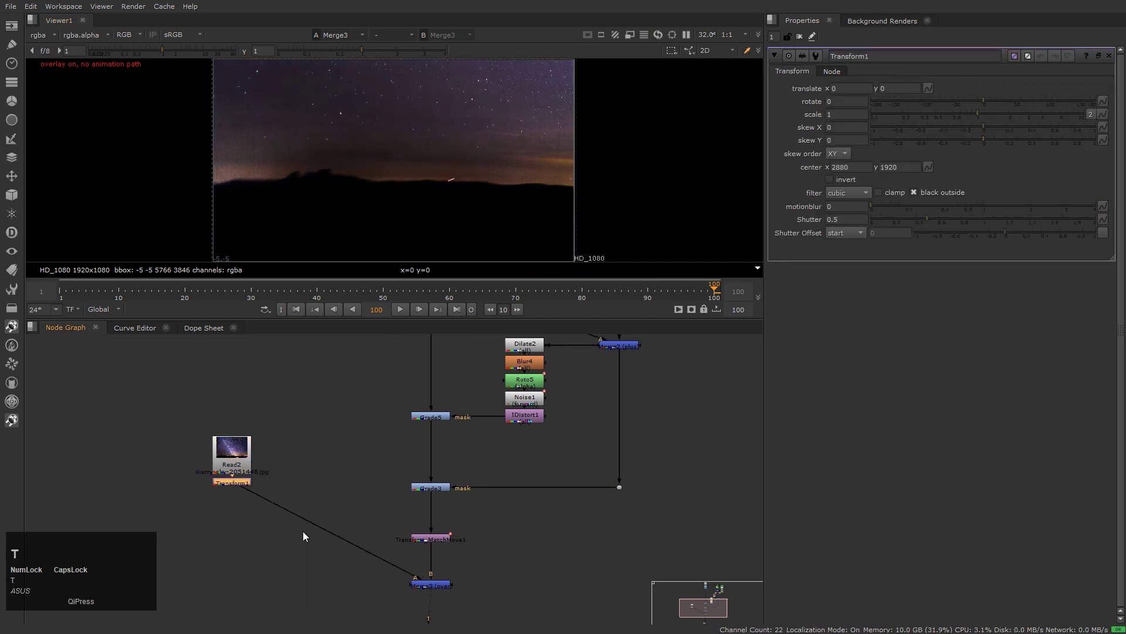
pyautogui.moveTo(231, 484); pyautogui.dragTo(231, 540)
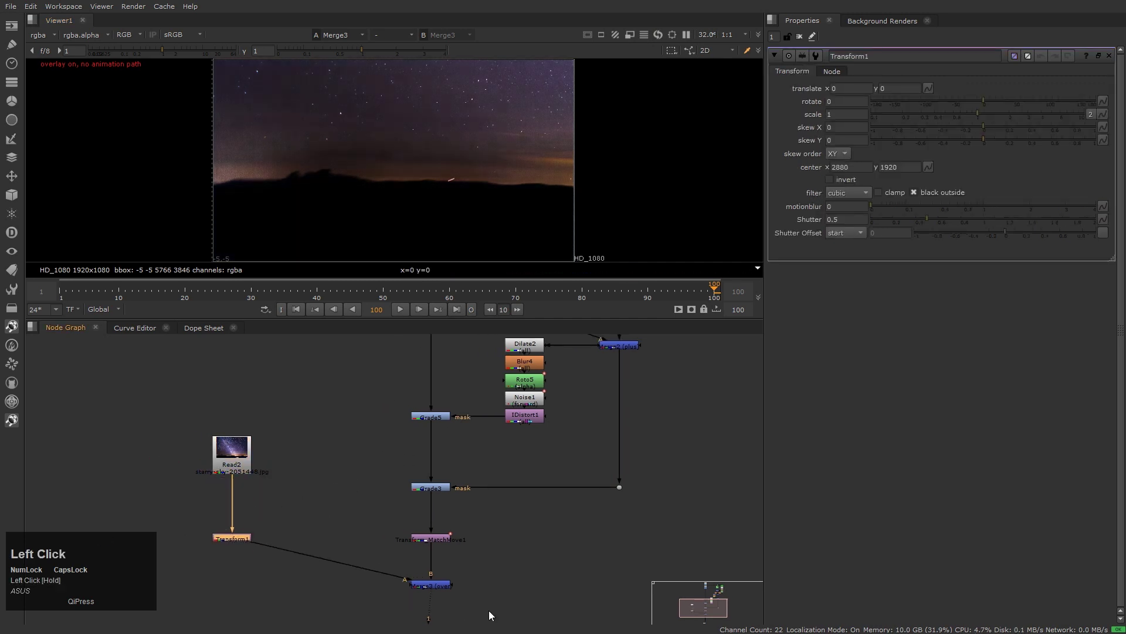
pyautogui.click(440, 585)
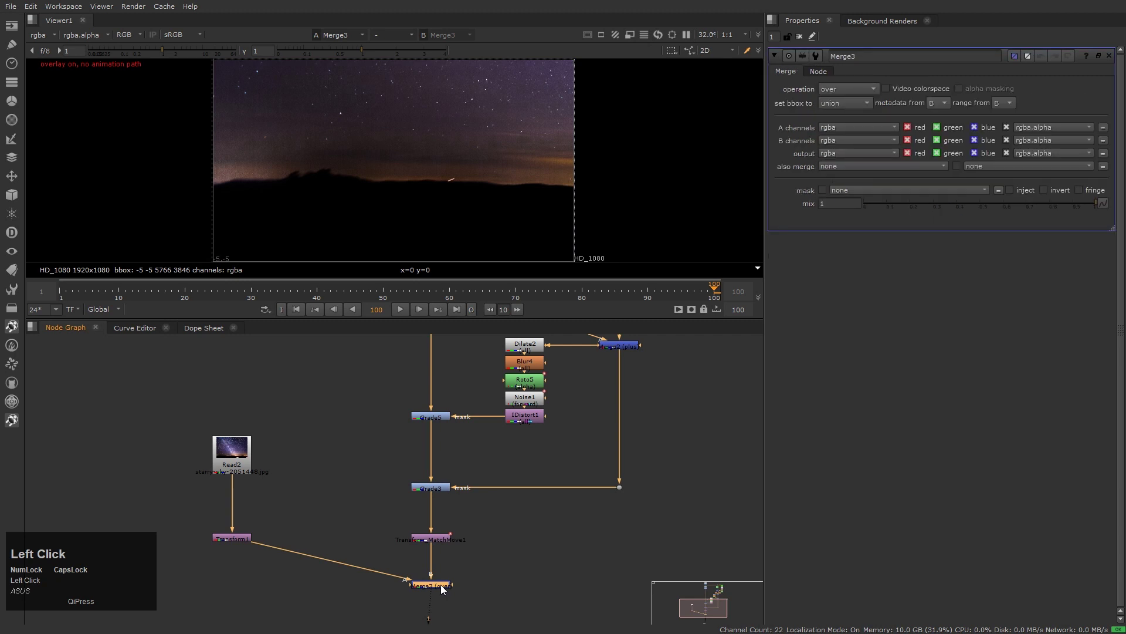
# Step: Change the Merge3 operation to screen and check the blended sky over the composite
pyautogui.click(858, 88)
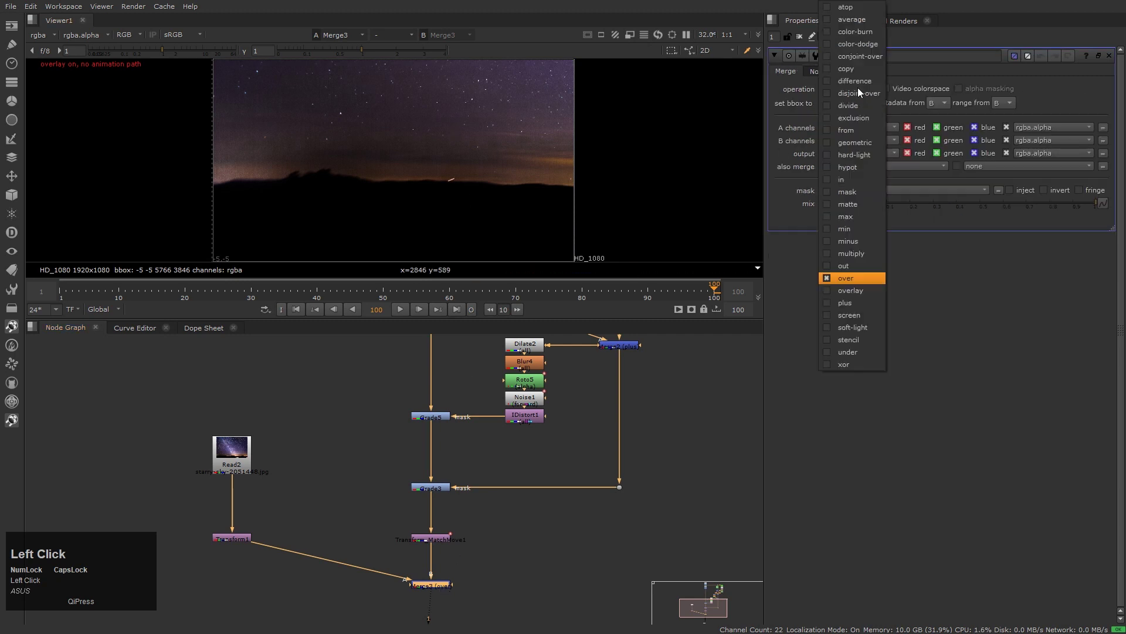
pyautogui.click(859, 311)
pyautogui.scroll(-1, 448, 161)
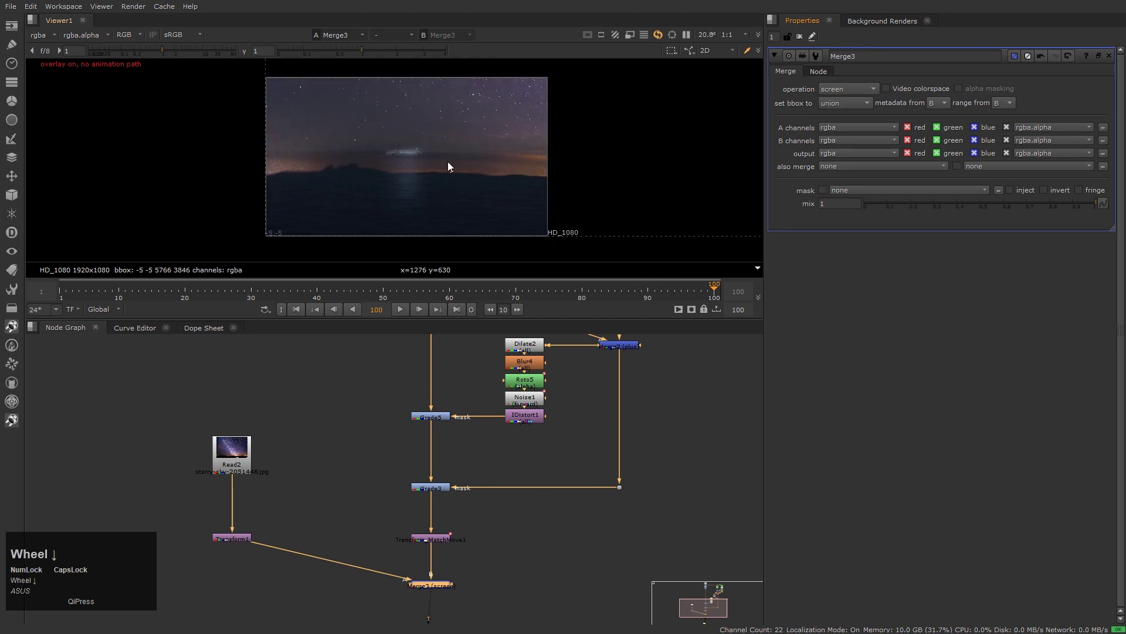
pyautogui.scroll(1, 484, 181)
pyautogui.press('h')
pyautogui.click(318, 488)
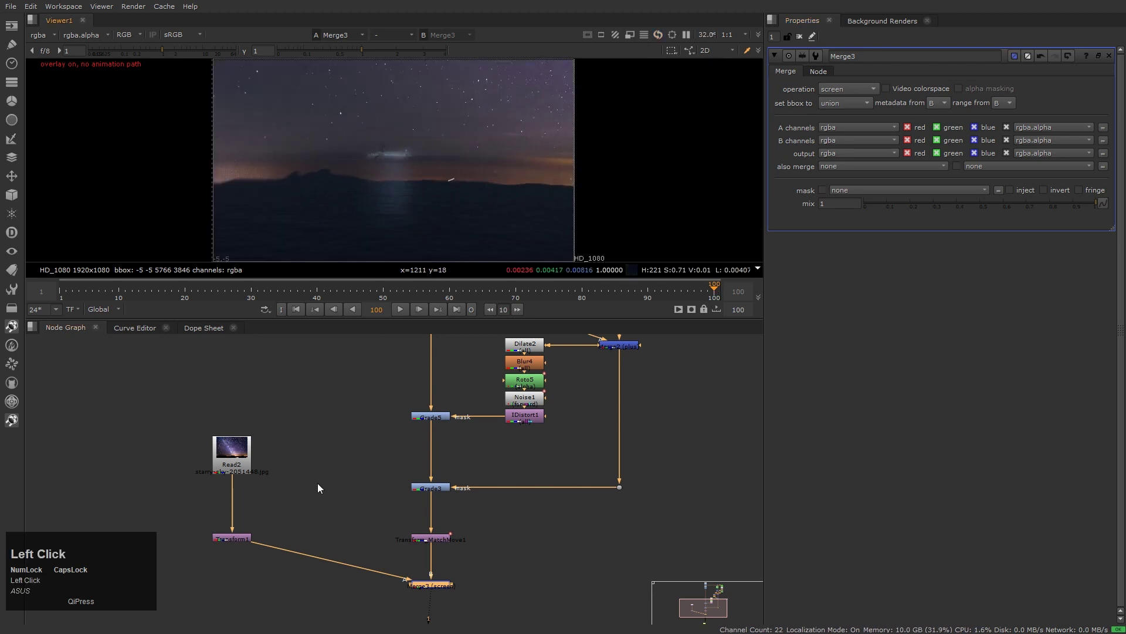
# Step: Move the starry sky with Transform1 to about x -1815, y -585 so the Milky Way fills the frame, and inspect the composite
pyautogui.doubleClick(231, 541)
pyautogui.scroll(-3, 424, 228)
pyautogui.moveTo(424, 229); pyautogui.dragTo(517, 207, button='middle')
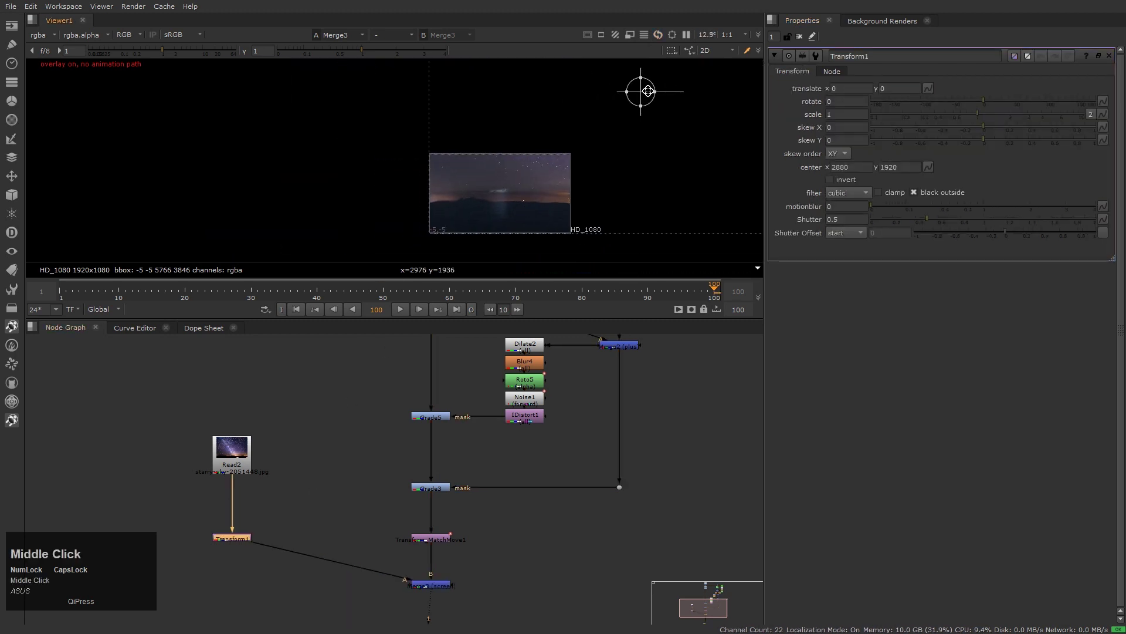
pyautogui.moveTo(648, 92); pyautogui.dragTo(517, 133)
pyautogui.scroll(2, 444, 594)
pyautogui.click(428, 597)
pyautogui.press('1')
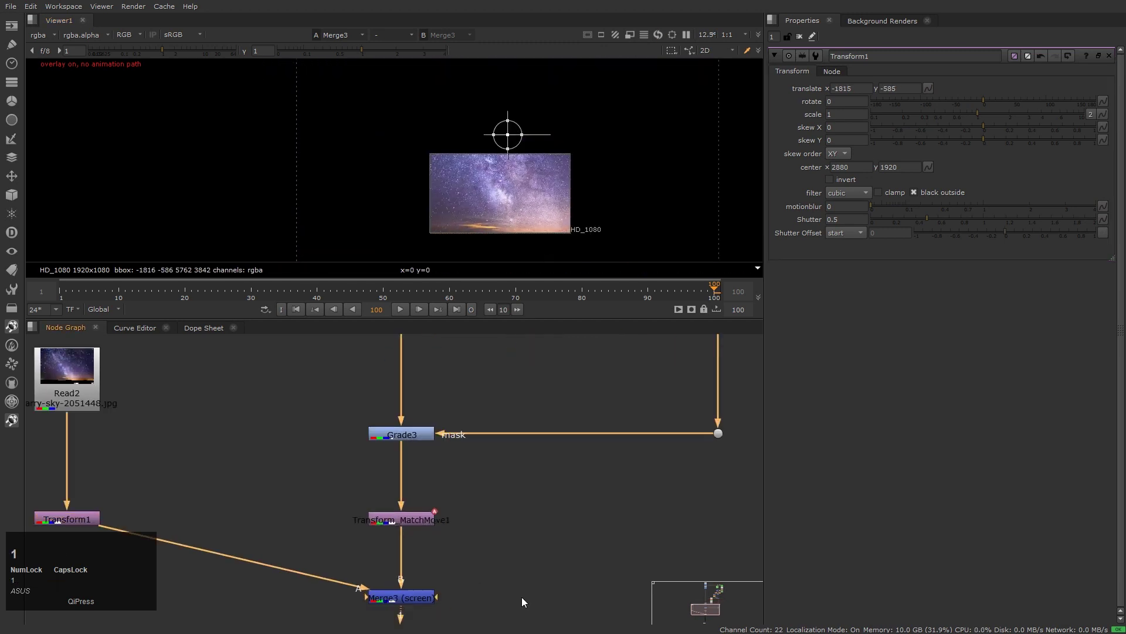
pyautogui.click(522, 597)
pyautogui.scroll(4, 519, 203)
pyautogui.moveTo(520, 220); pyautogui.dragTo(522, 209, button='middle')
pyautogui.scroll(1, 522, 210)
pyautogui.press('a')
pyautogui.press('a')
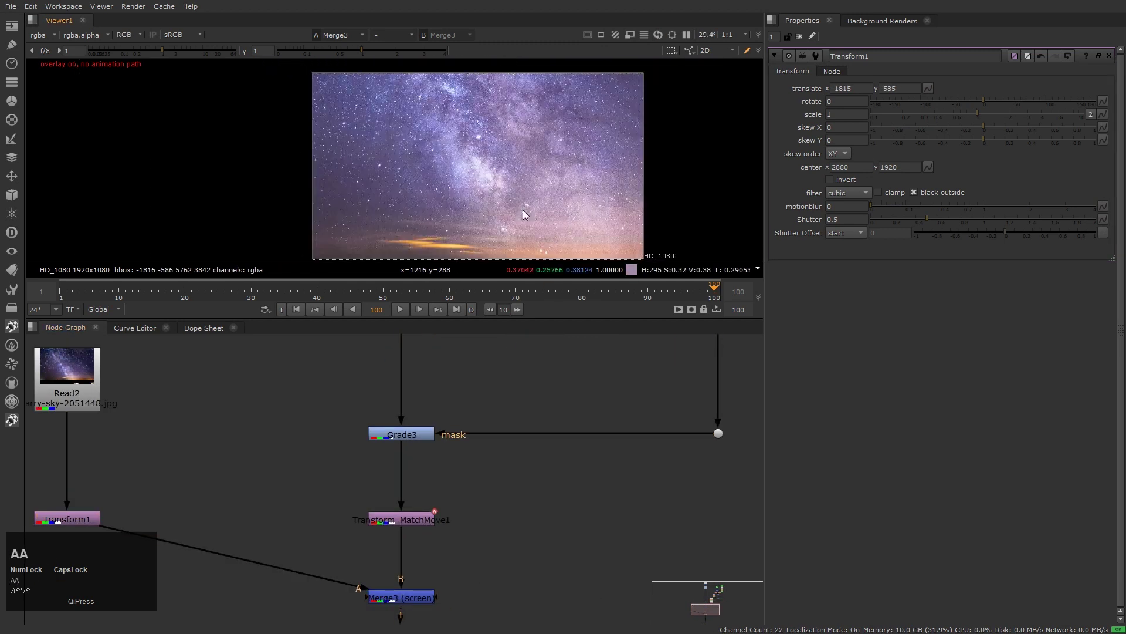
# Step: Set the Merge3 mix to 0.1 and check the faded sky in the composite
pyautogui.scroll(-3, 522, 213)
pyautogui.click(414, 597)
pyautogui.doubleClick(414, 597)
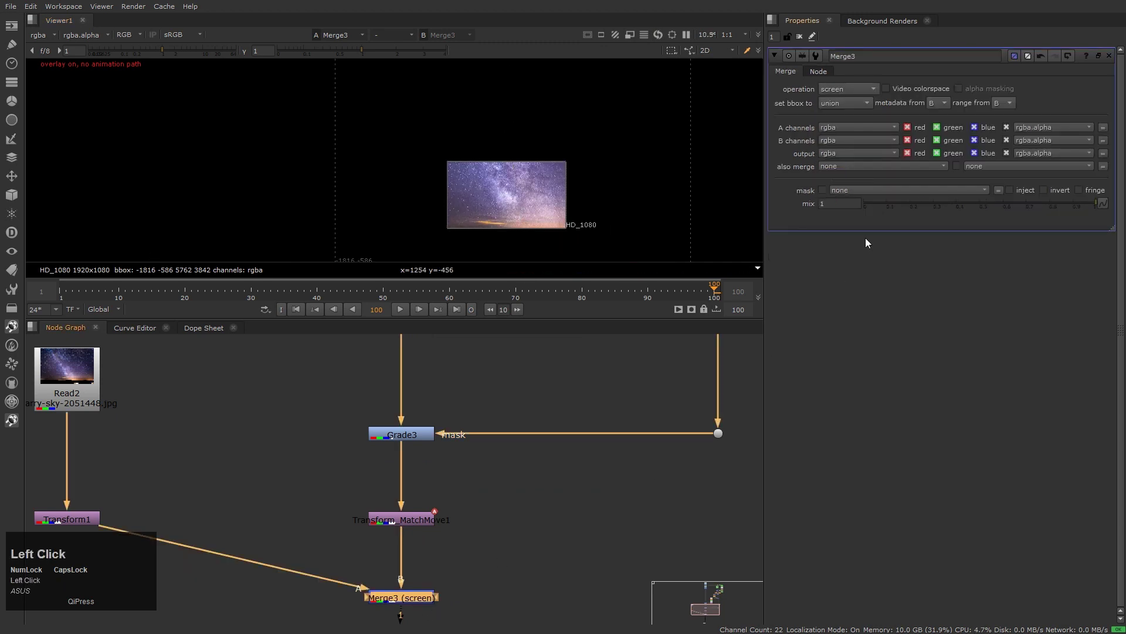
pyautogui.write('0.1')
pyautogui.press('Return')
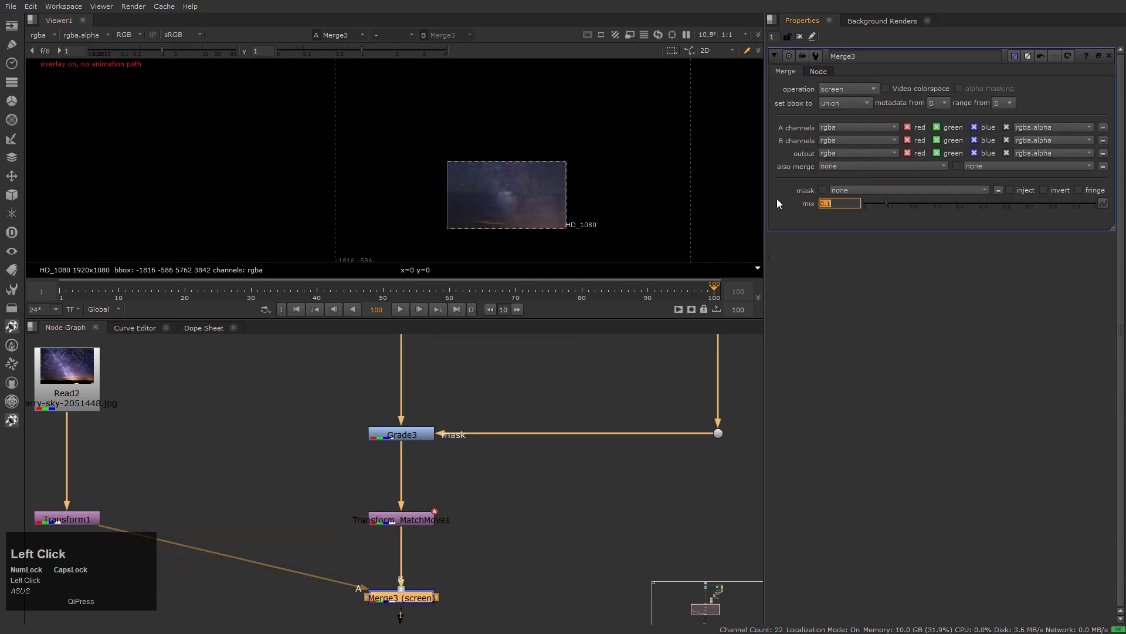
pyautogui.scroll(-2, 512, 124)
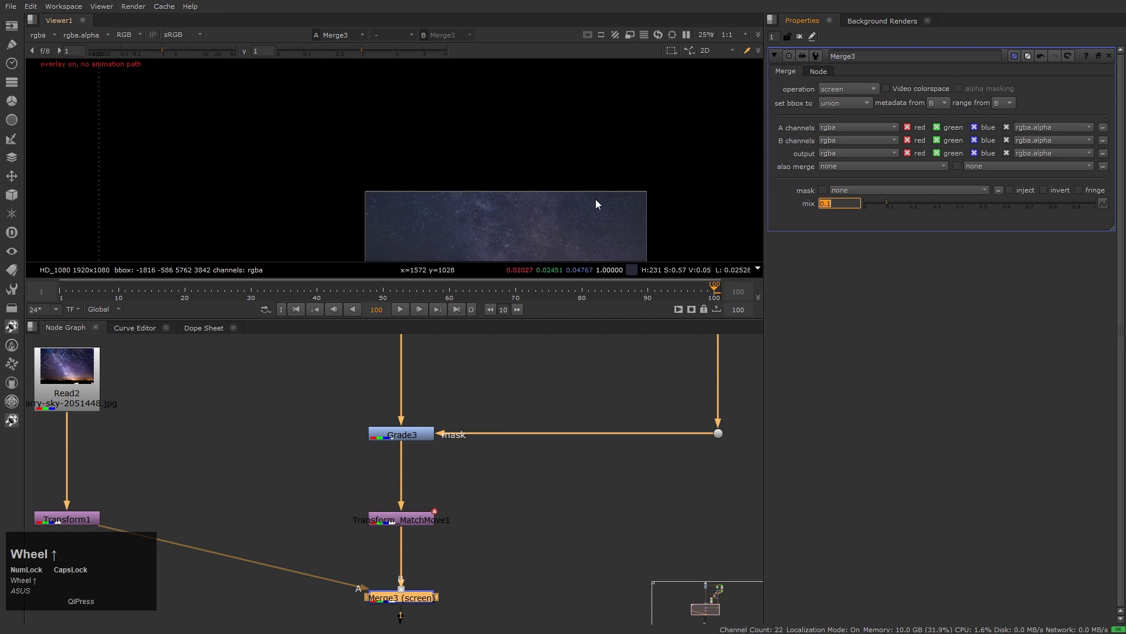
pyautogui.moveTo(559, 119); pyautogui.dragTo(555, 193, button='middle')
pyautogui.scroll(3, 501, 173)
pyautogui.click(501, 173)
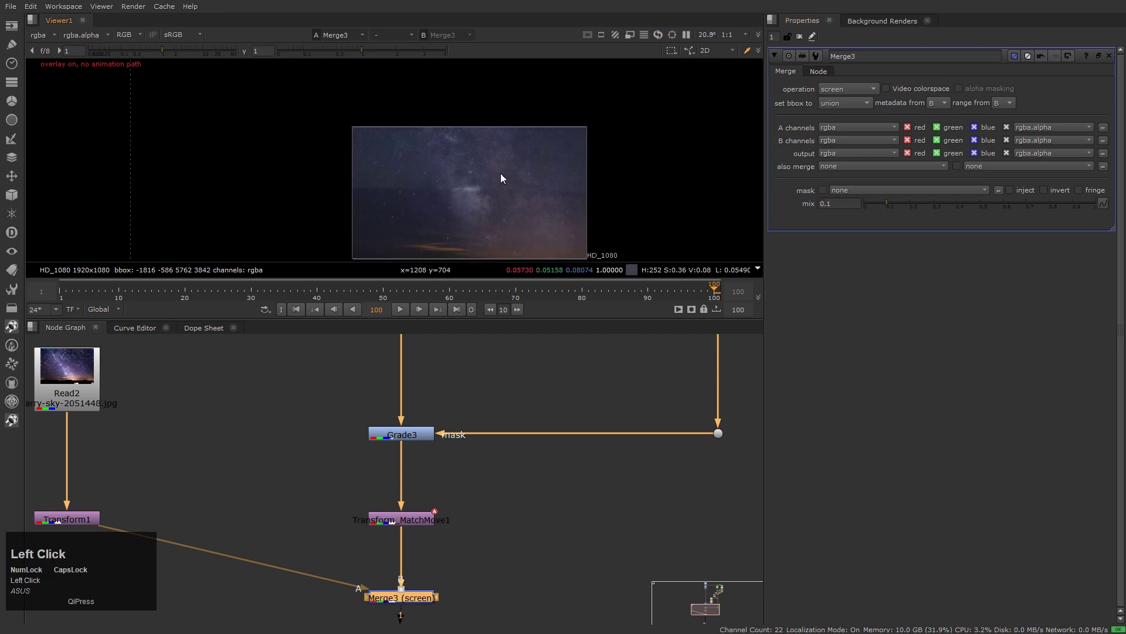
# Step: Scale the starry sky down in Transform1, trying 0.25 and settling on 0.4
pyautogui.scroll(-4, 502, 174)
pyautogui.click(74, 519)
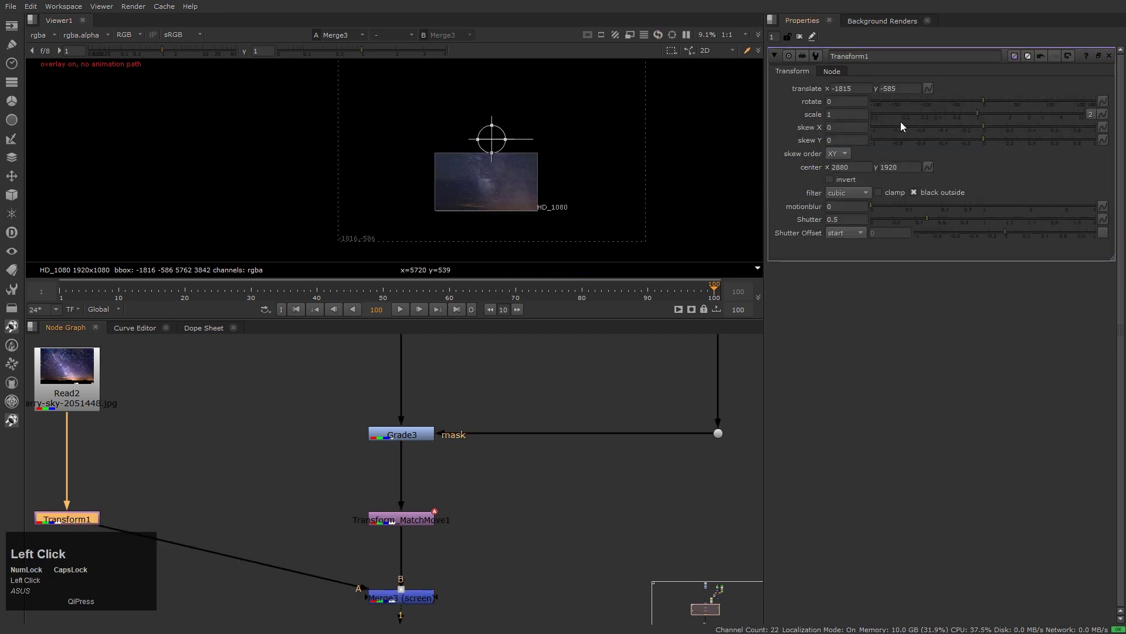
pyautogui.click(847, 114)
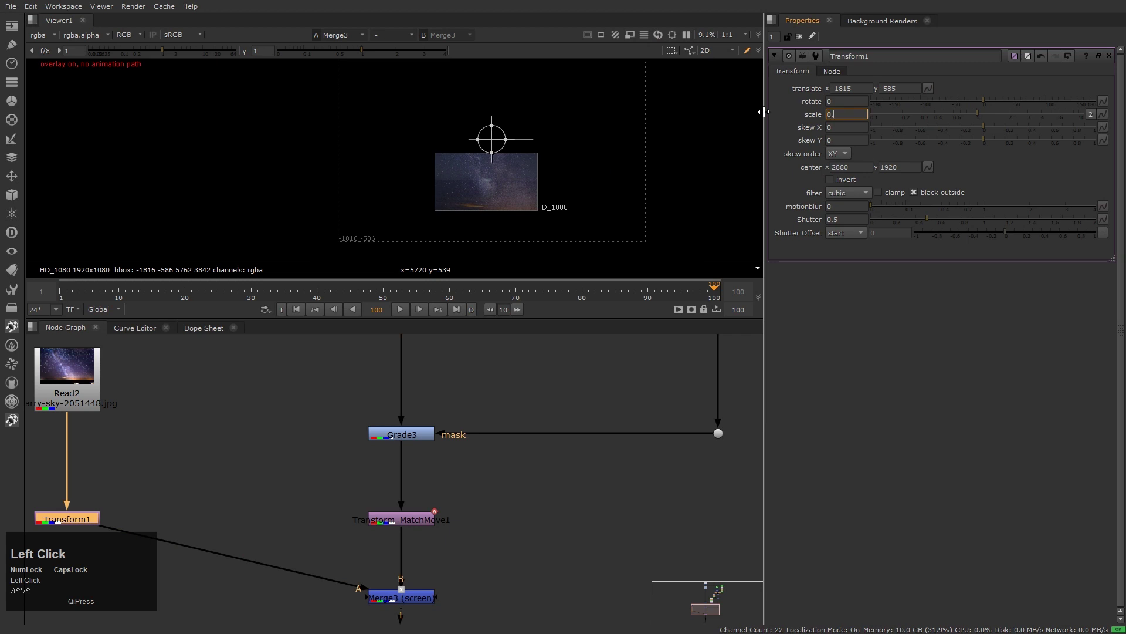
pyautogui.write('0.25')
pyautogui.press('Return')
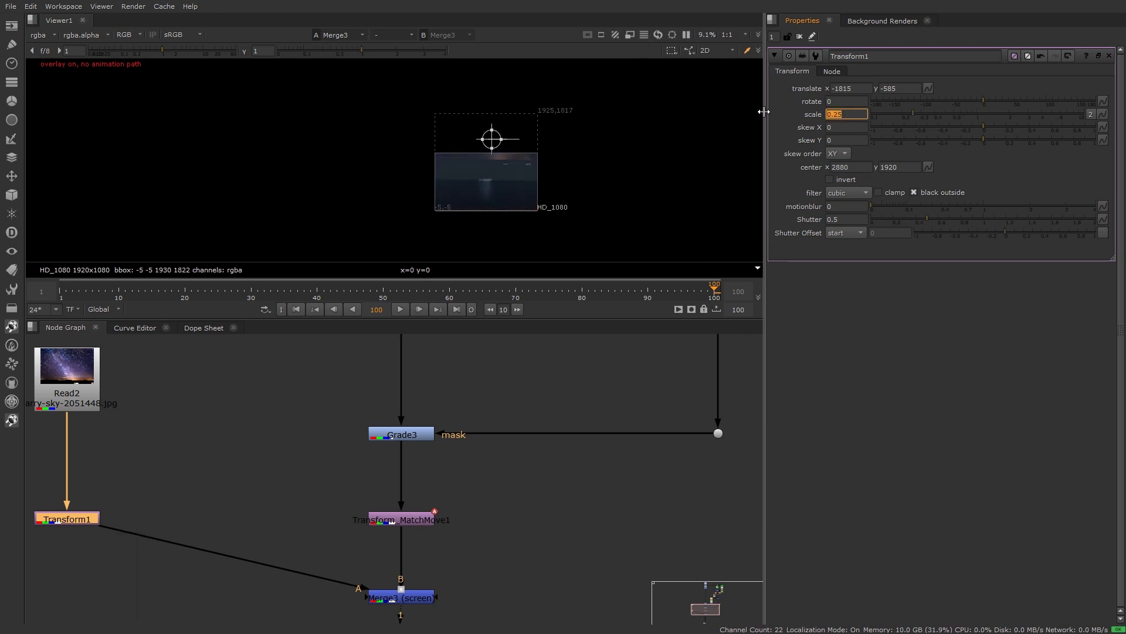
pyautogui.write('0.4')
pyautogui.press('Return')
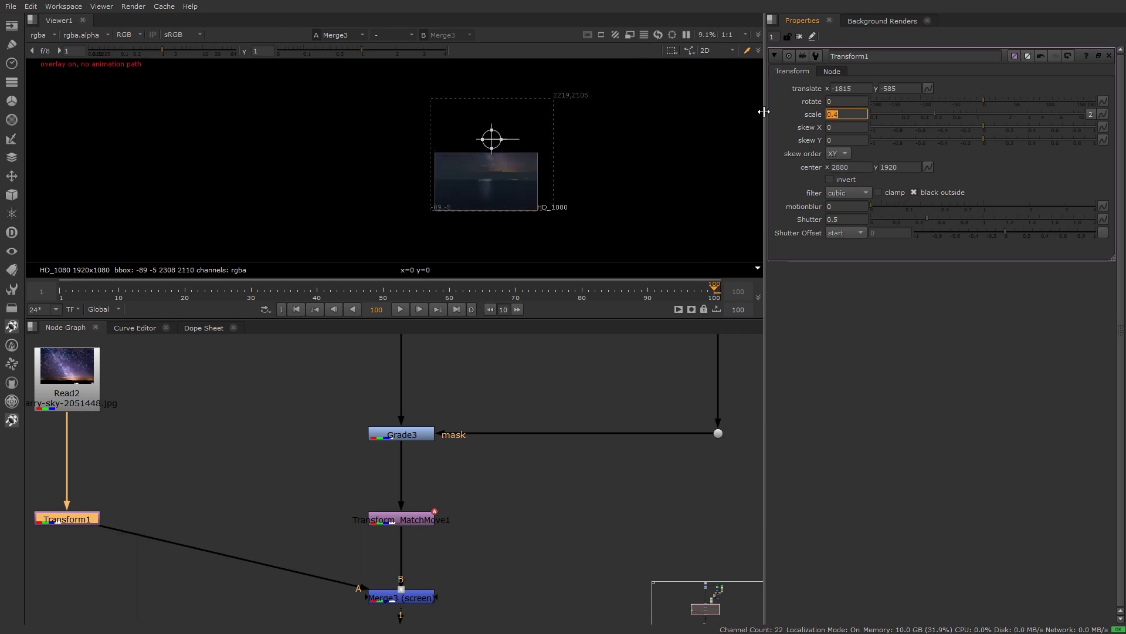
# Step: Reposition the scaled sky down over the composite, to a translate of about x -1940, y -1060
pyautogui.scroll(3, 492, 142)
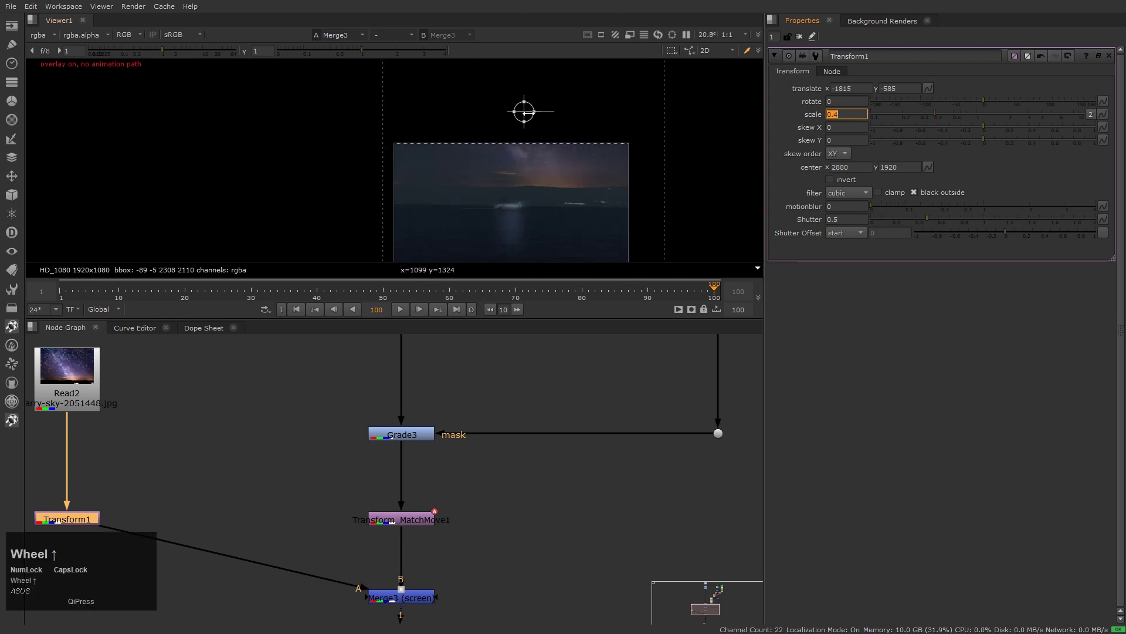
pyautogui.moveTo(524, 112); pyautogui.dragTo(509, 170)
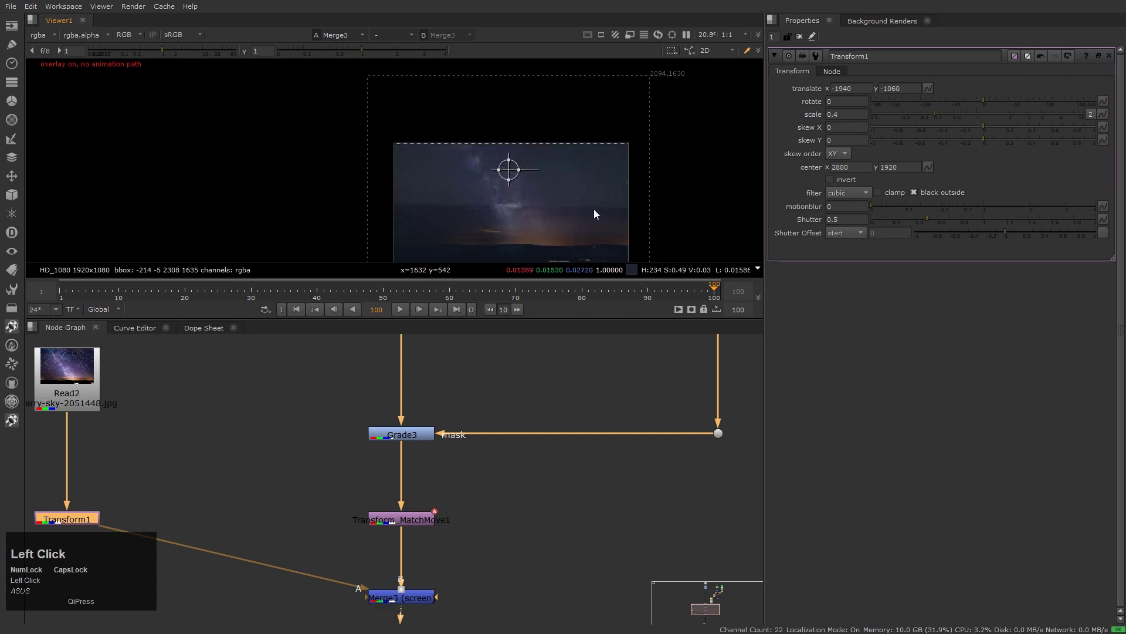
pyautogui.scroll(-2, 594, 209)
pyautogui.scroll(-2, 414, 172)
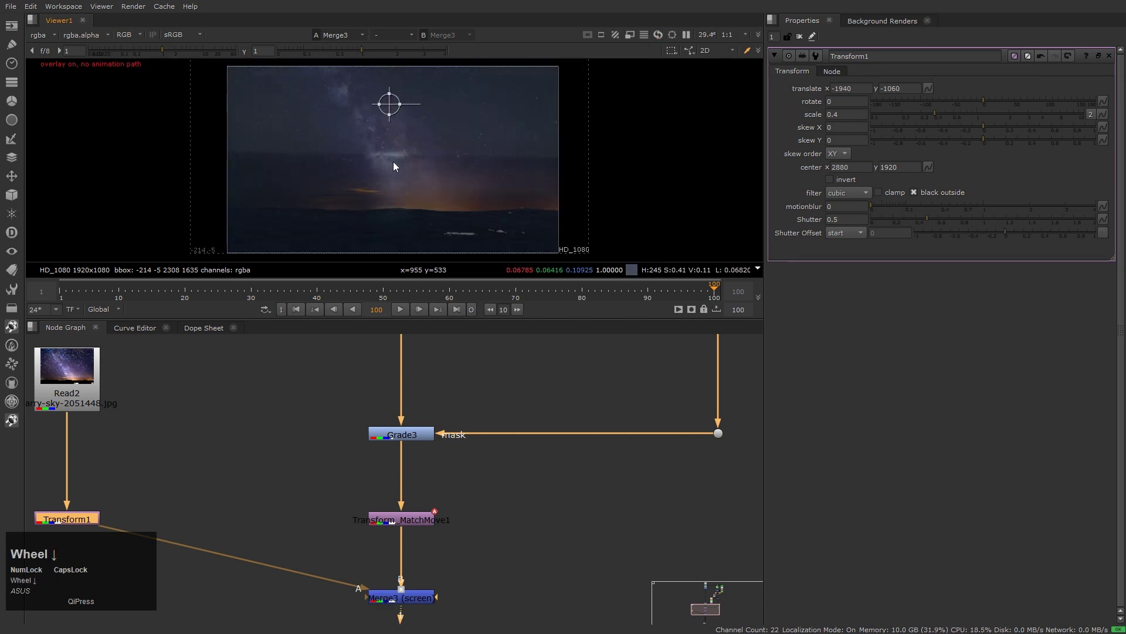
pyautogui.moveTo(393, 166); pyautogui.dragTo(415, 196, button='middle')
# Step: Raise the Merge3 mix to 0.2 and review the whole frame
pyautogui.click(437, 607)
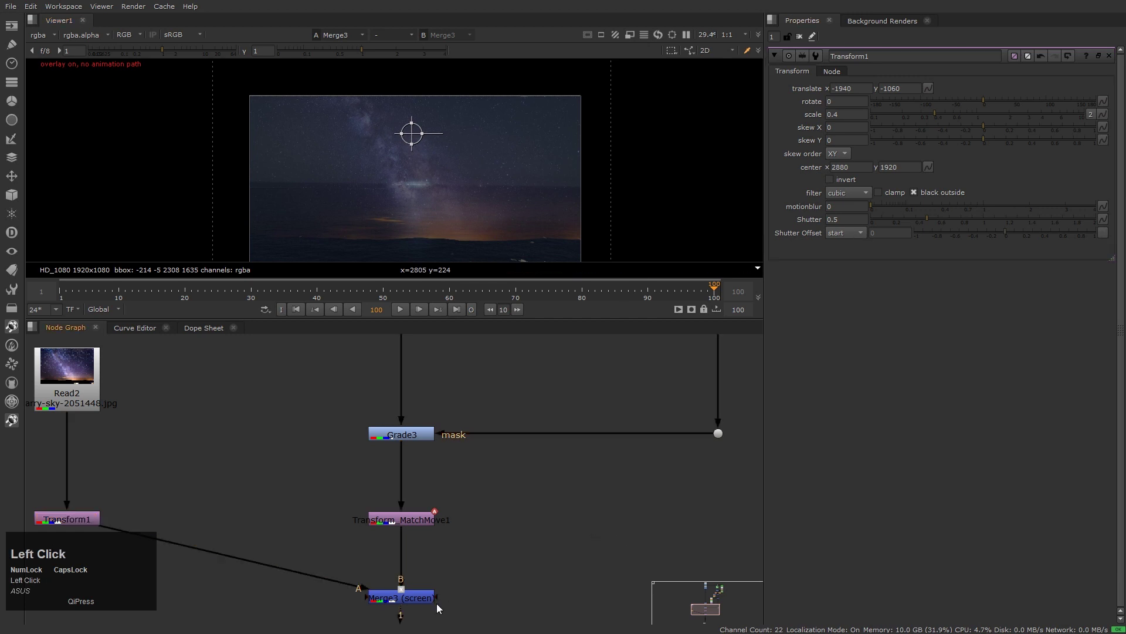
pyautogui.click(434, 603)
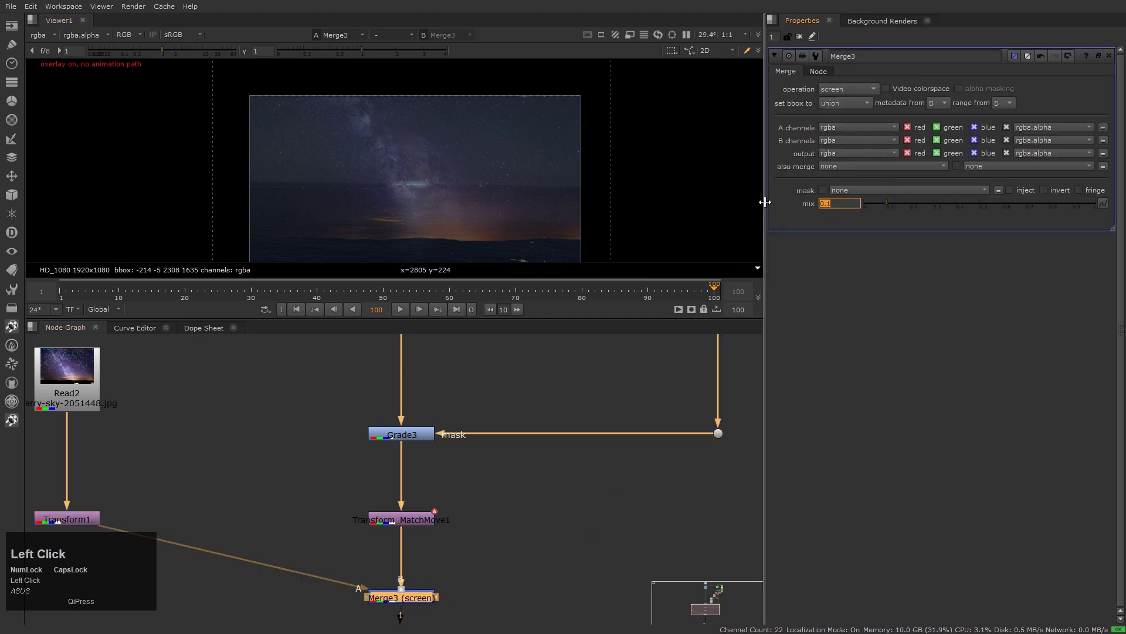
pyautogui.write('2')
pyautogui.press('Return')
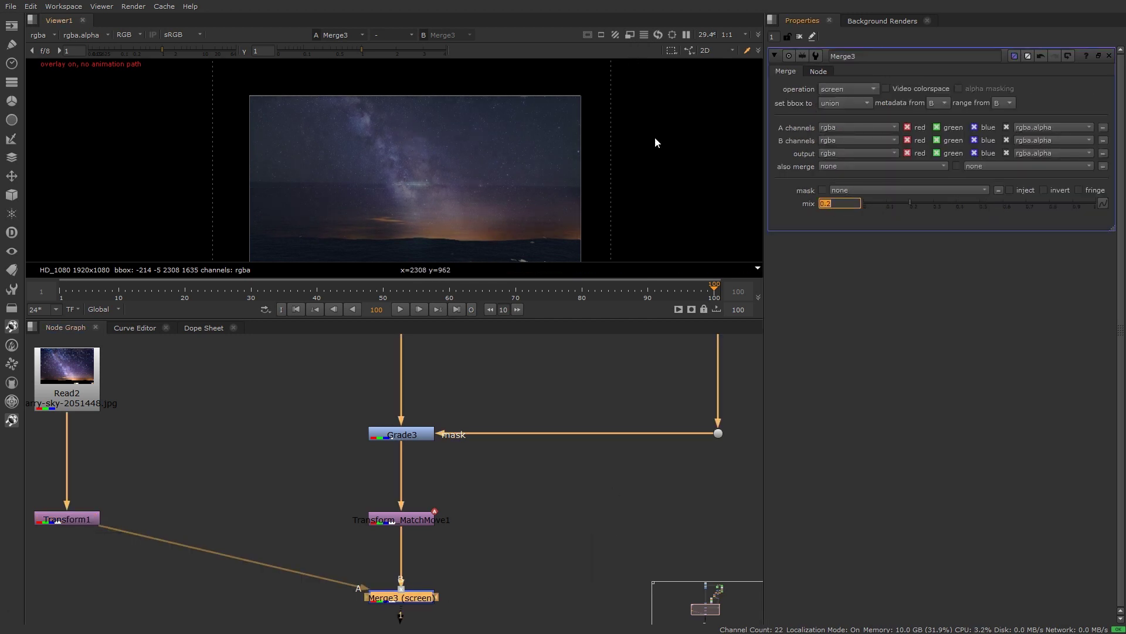
pyautogui.click(576, 577)
pyautogui.scroll(-3, 483, 214)
pyautogui.moveTo(483, 214); pyautogui.dragTo(515, 209, button='middle')
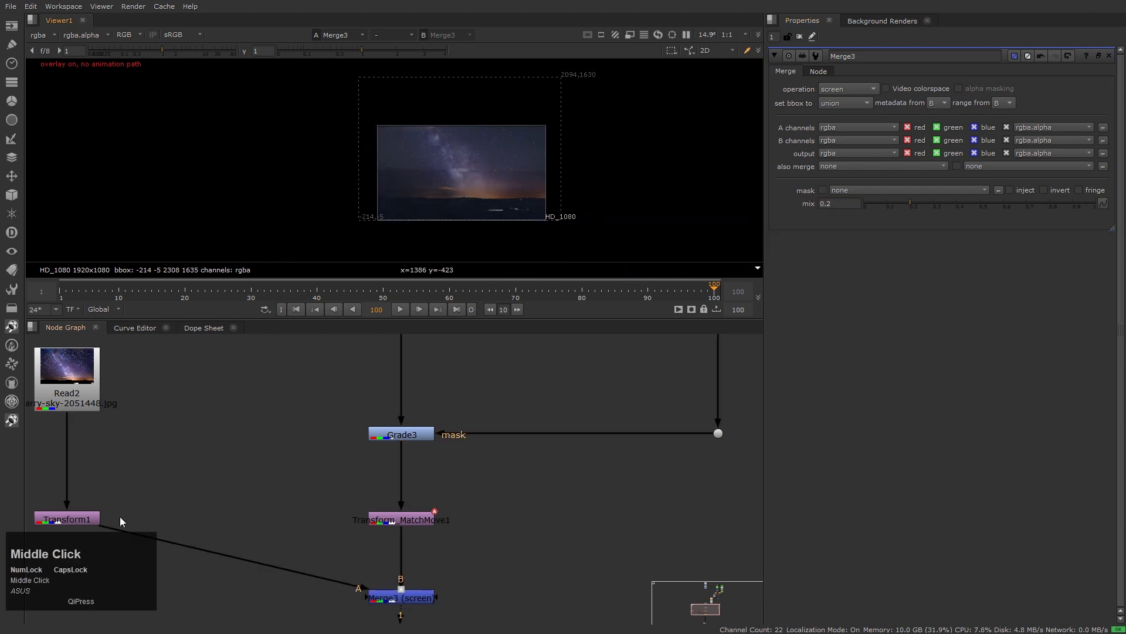
# Step: Align the sky's horizon with the footage by moving Transform1 to about x -1980, y -956, and view the full frame
pyautogui.click(87, 520)
pyautogui.doubleClick(87, 519)
pyautogui.scroll(3, 452, 133)
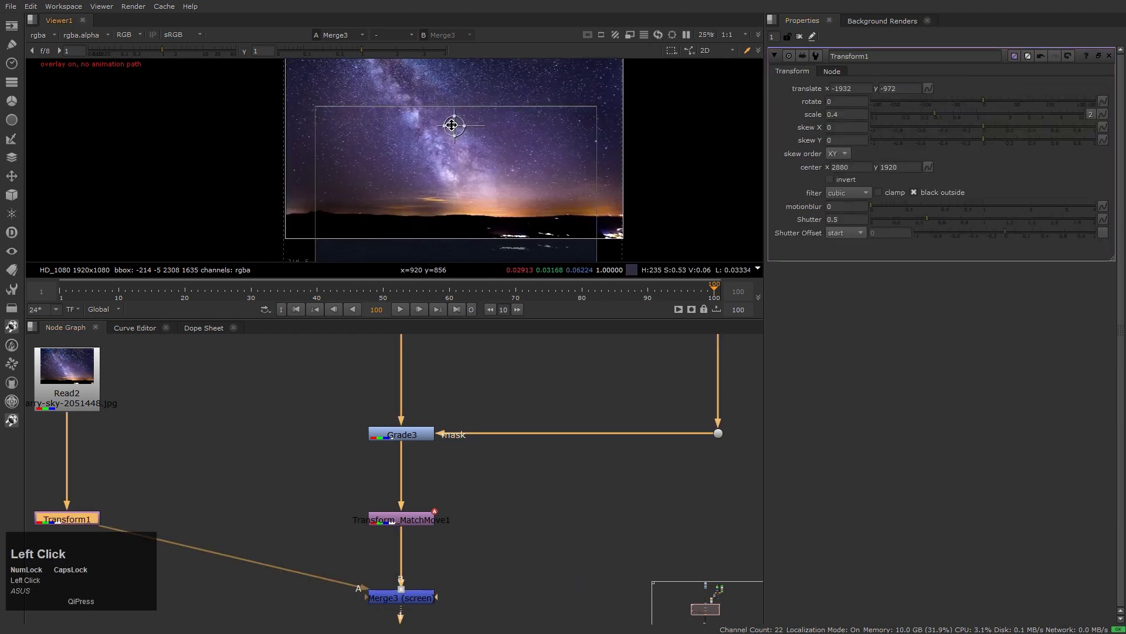
pyautogui.moveTo(452, 125)
pyautogui.mouseDown()
pyautogui.moveTo(446, 109)
pyautogui.moveTo(445, 123)
pyautogui.mouseUp()
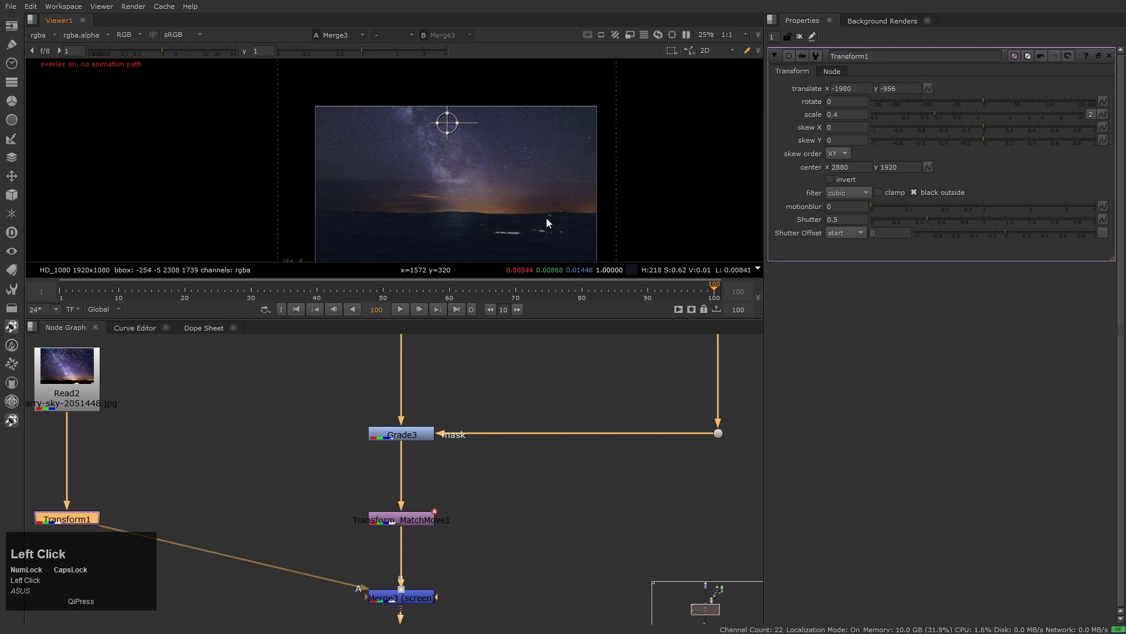
pyautogui.press('h')
pyautogui.scroll(-2, 309, 467)
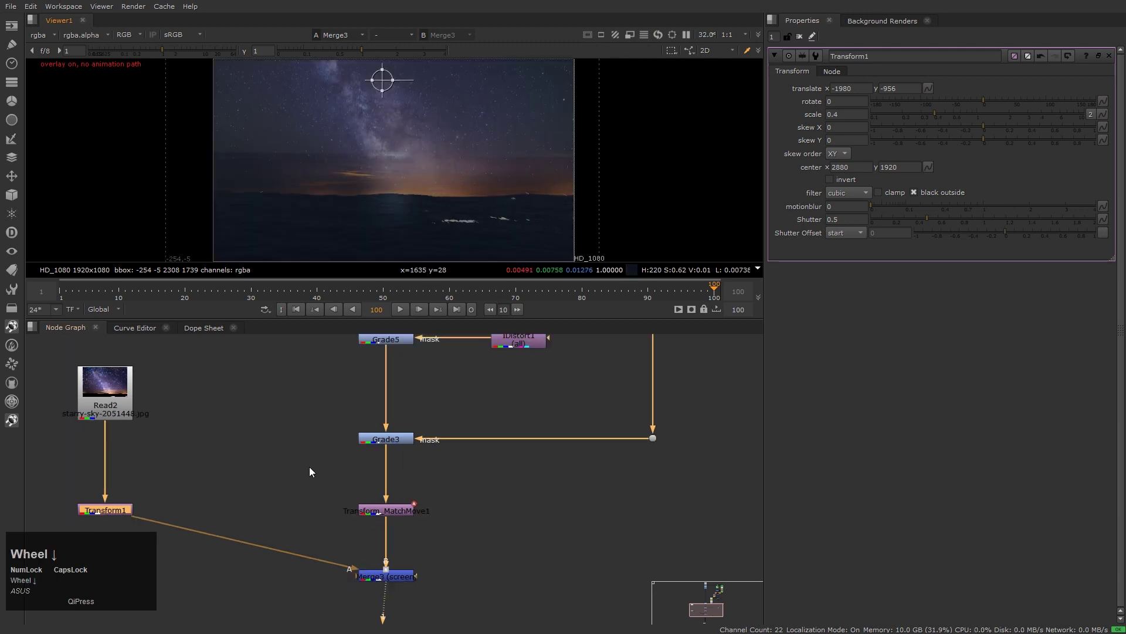
pyautogui.moveTo(308, 466); pyautogui.dragTo(575, 567, button='middle')
pyautogui.scroll(2, 575, 563)
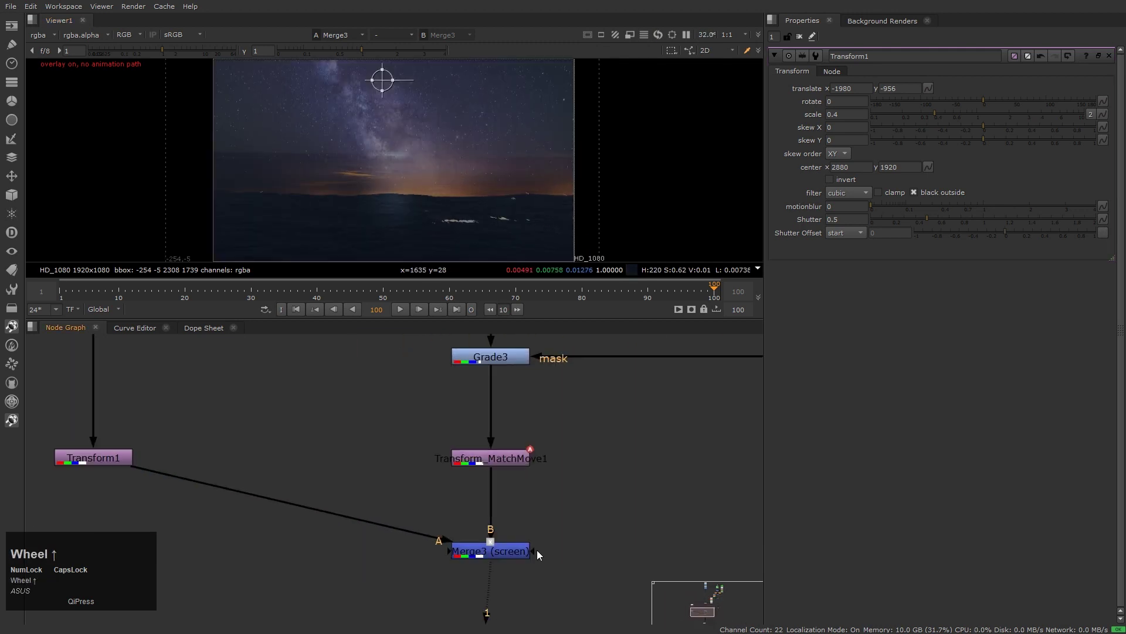
pyautogui.moveTo(536, 550); pyautogui.dragTo(650, 523)
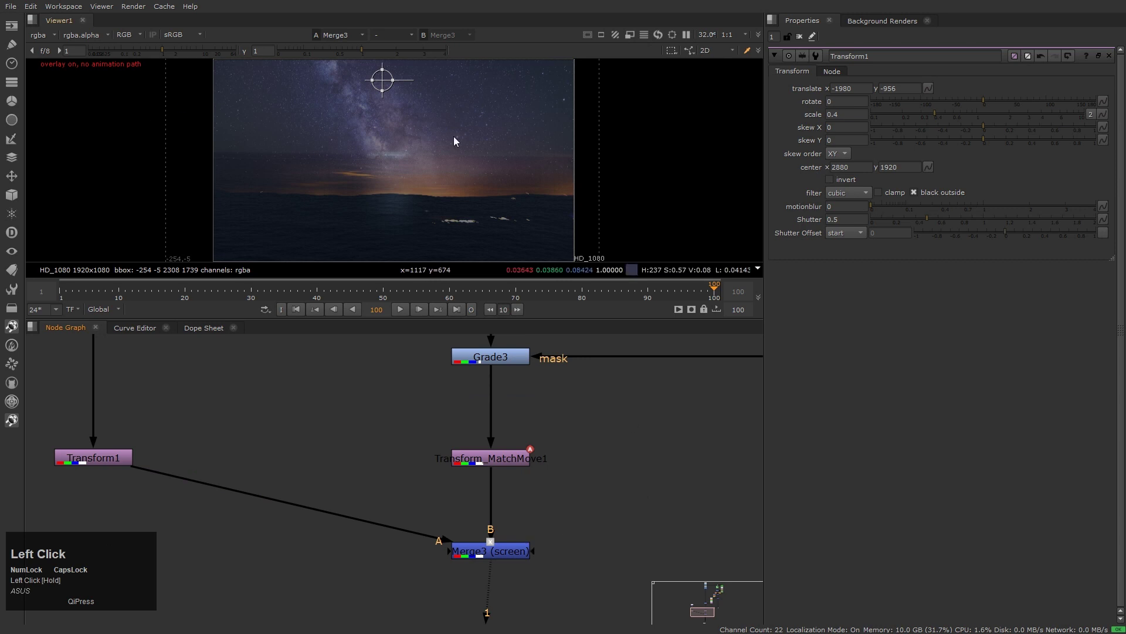
pyautogui.click(442, 491)
# Step: Add a Roto node after Transform1 and lower its new-shape colour intensity and alpha to the minimum
pyautogui.moveTo(251, 466); pyautogui.dragTo(333, 456, button='middle')
pyautogui.click(277, 456)
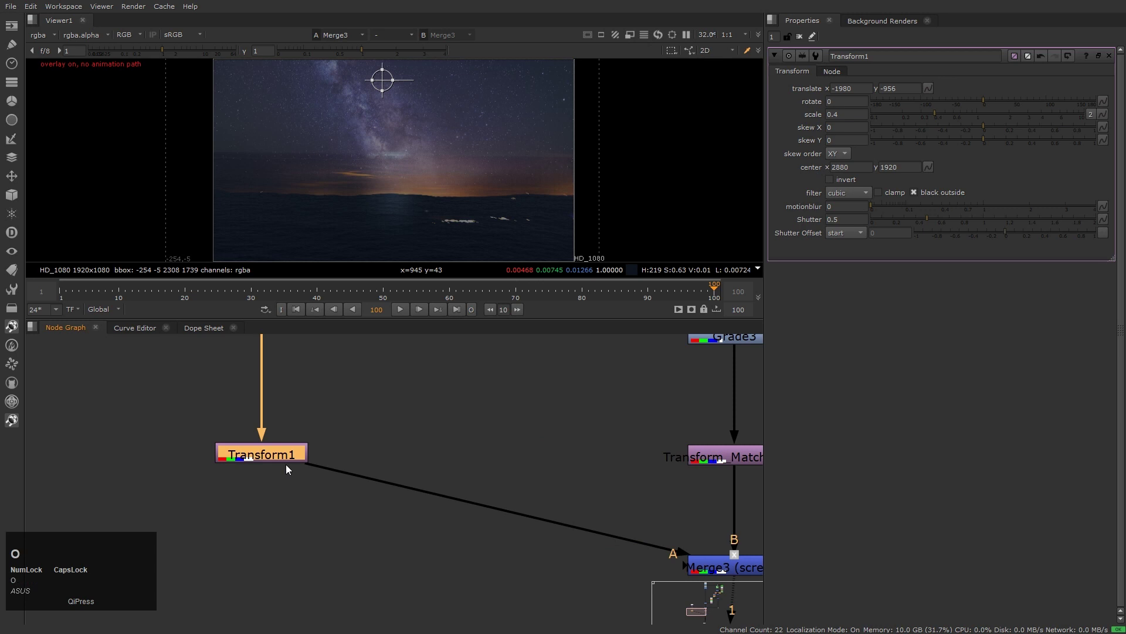
pyautogui.press('o')
pyautogui.scroll(4, 449, 187)
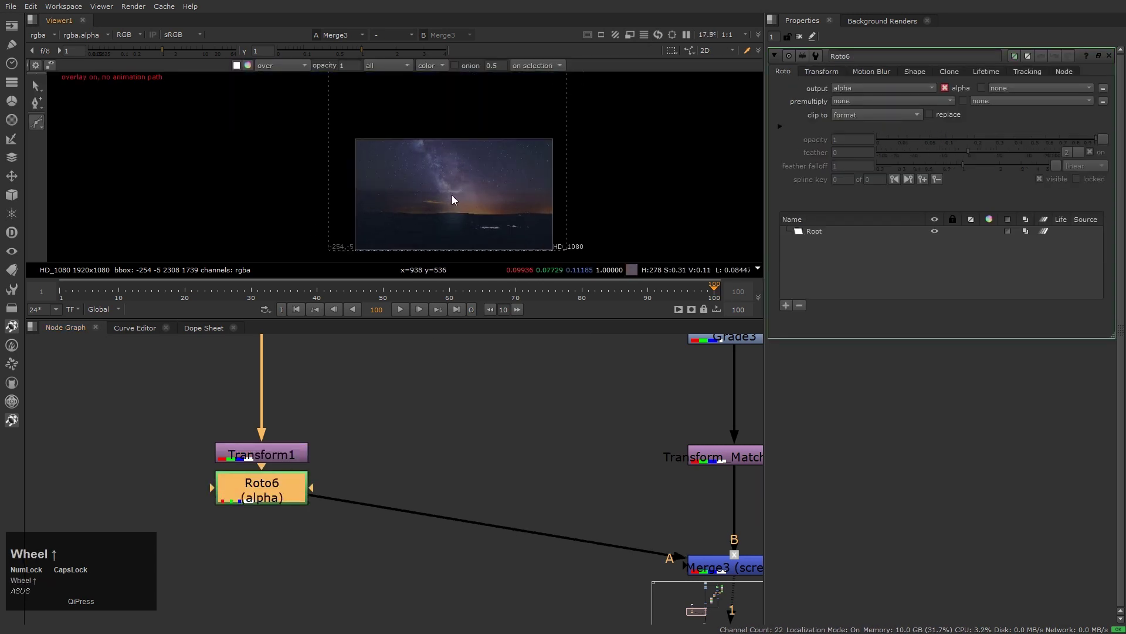
pyautogui.click(248, 66)
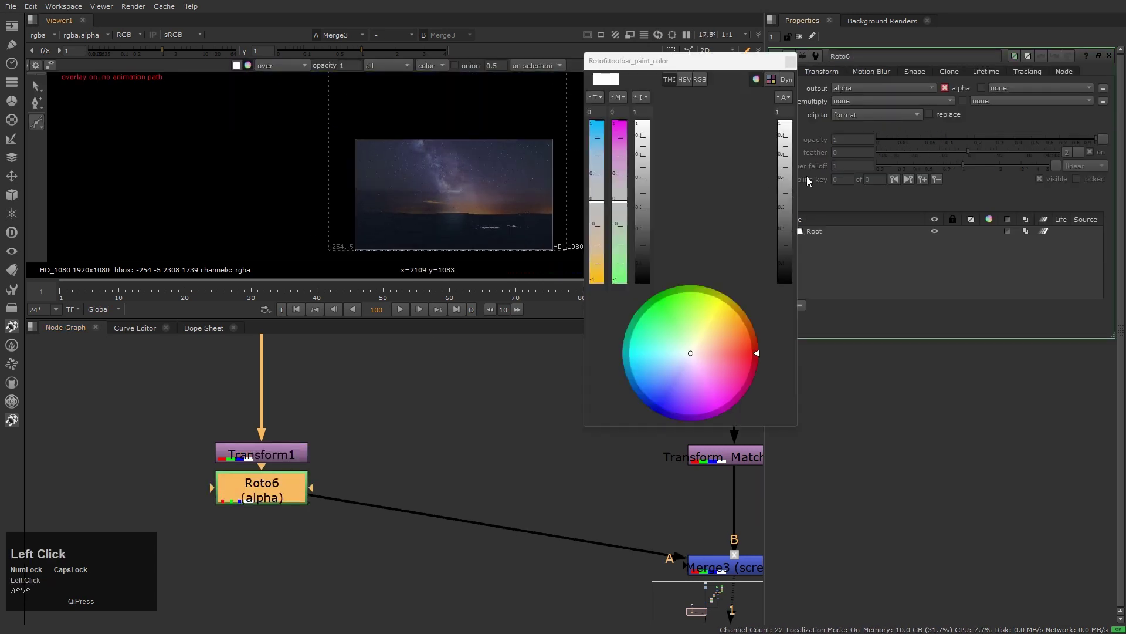
pyautogui.moveTo(644, 133); pyautogui.dragTo(654, 378)
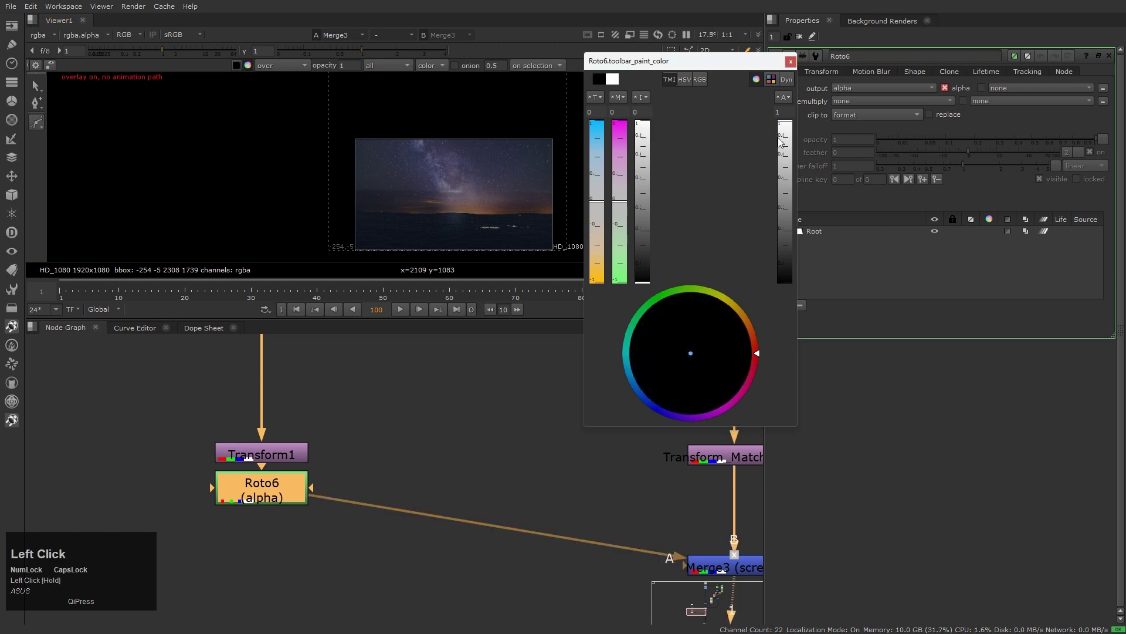
pyautogui.moveTo(781, 141); pyautogui.dragTo(795, 361)
pyautogui.click(791, 62)
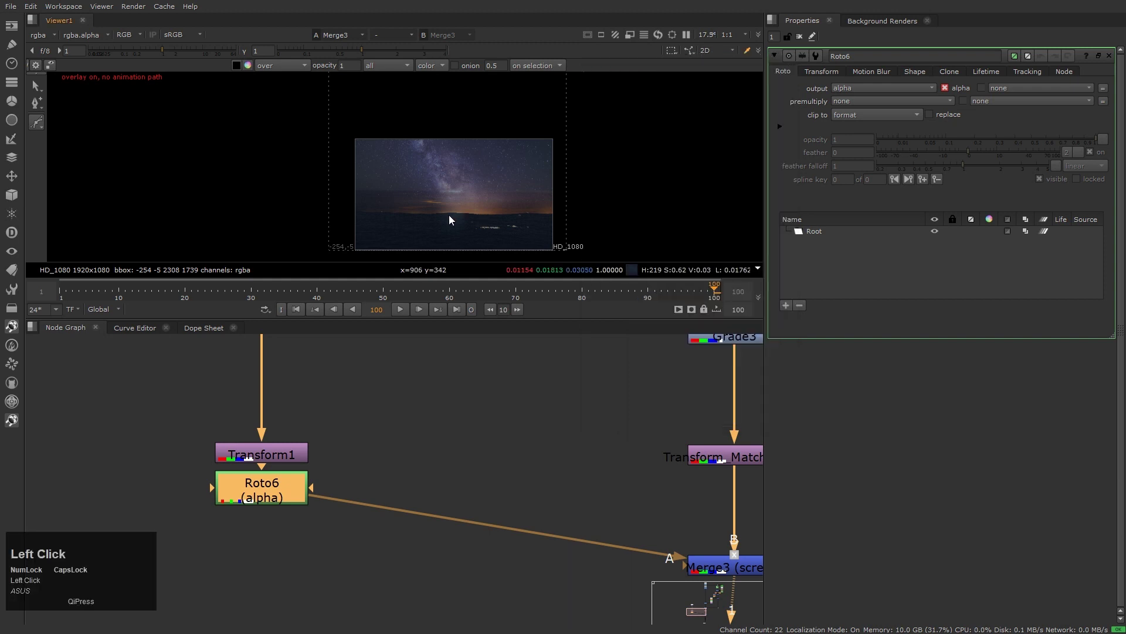
# Step: Draw a closed four-point Bezier shape covering the lower part of the frame, from above the horizon to below the bottom edge
pyautogui.scroll(2, 449, 215)
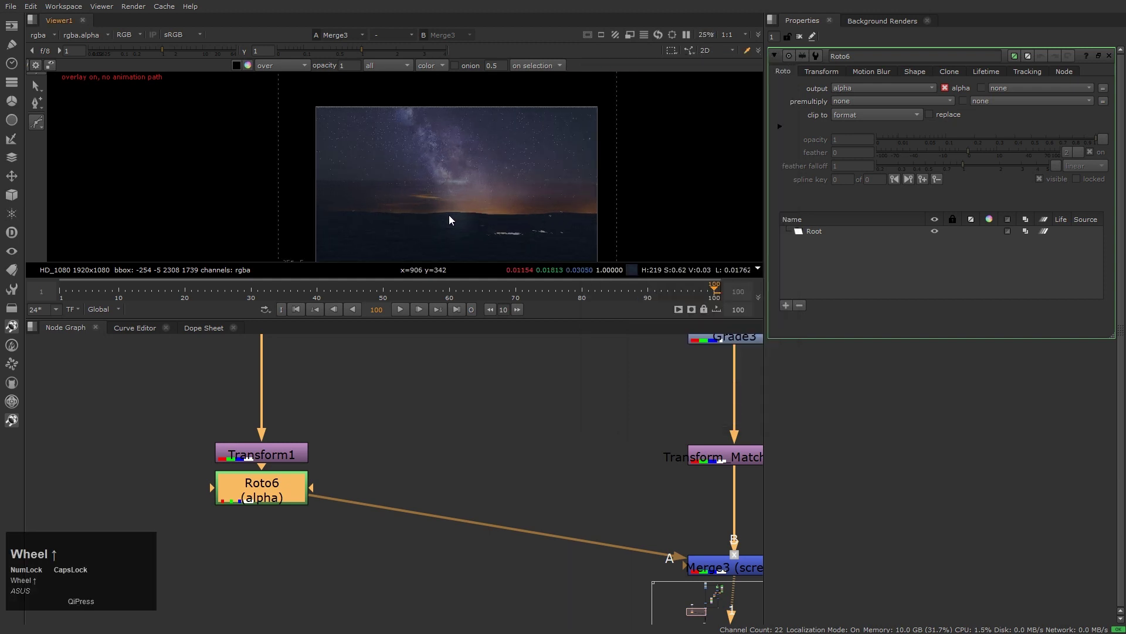
pyautogui.click(270, 181)
pyautogui.click(650, 184)
pyautogui.scroll(-3, 650, 183)
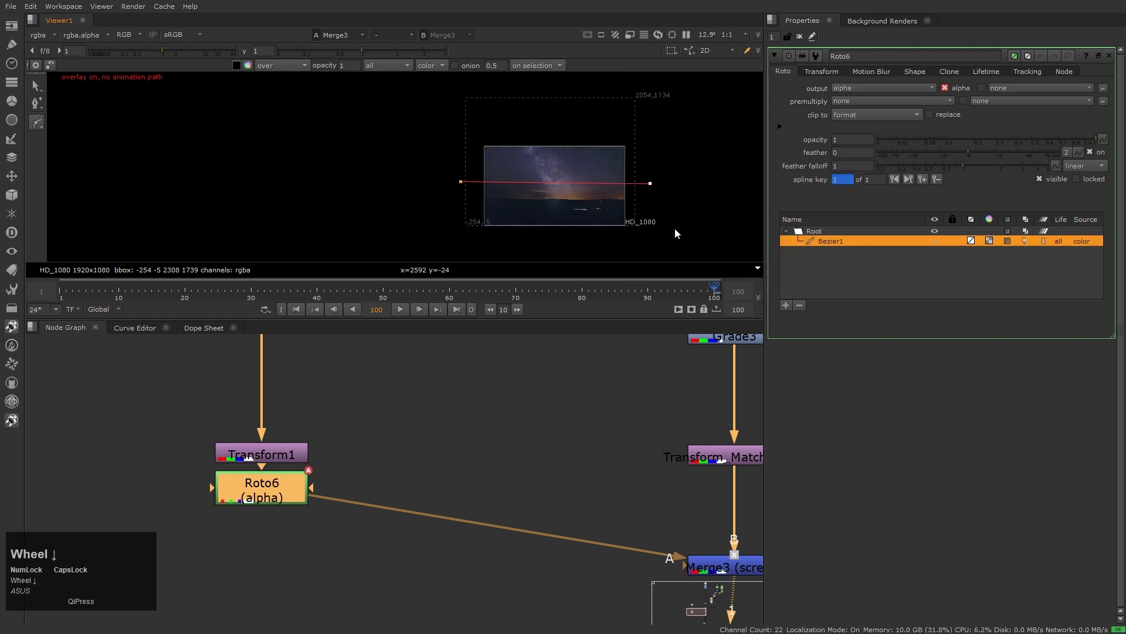
pyautogui.click(674, 235)
pyautogui.click(428, 239)
pyautogui.press('Return')
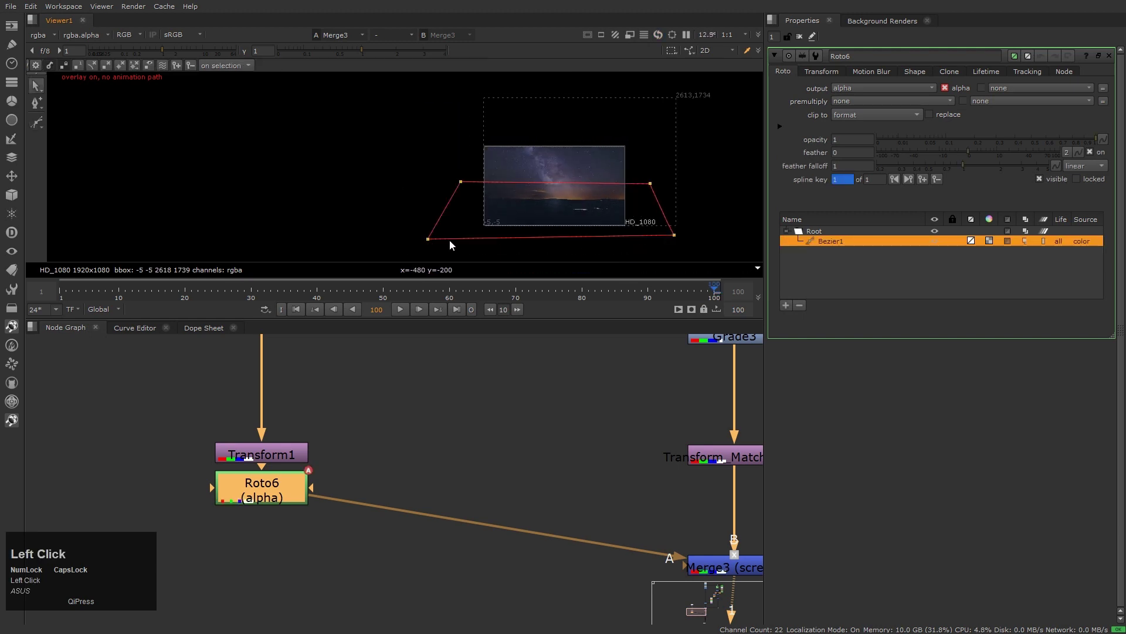
# Step: Set the Roto6 output to rgba so its shape affects the sky's colour channels as well as the alpha
pyautogui.click(268, 490)
pyautogui.moveTo(460, 477); pyautogui.dragTo(352, 428, button='middle')
pyautogui.click(147, 452)
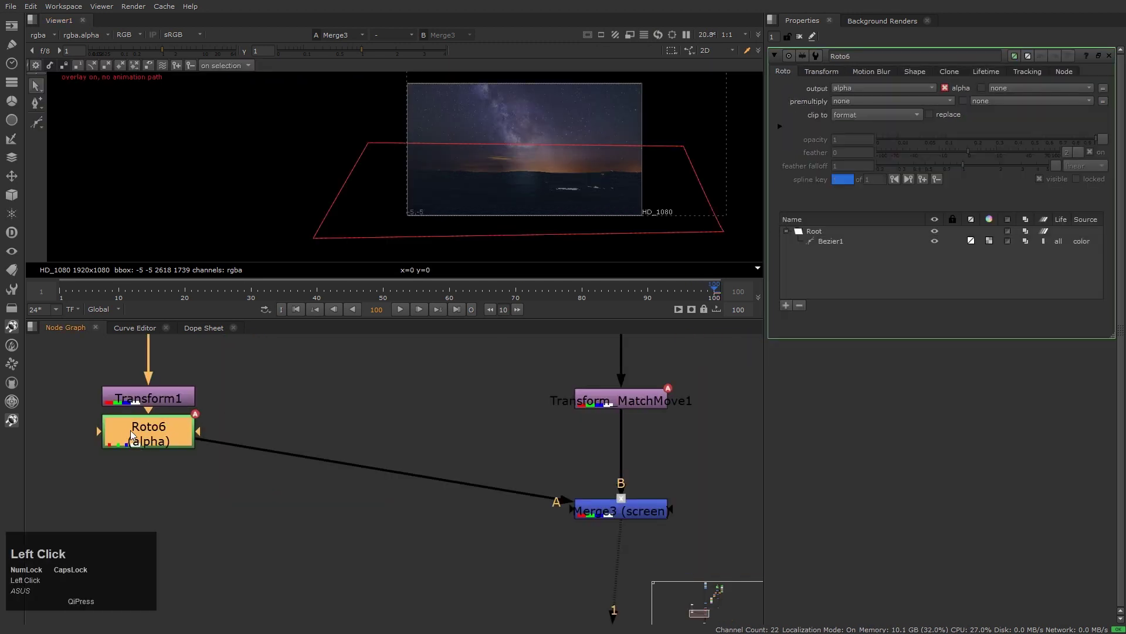
pyautogui.click(857, 87)
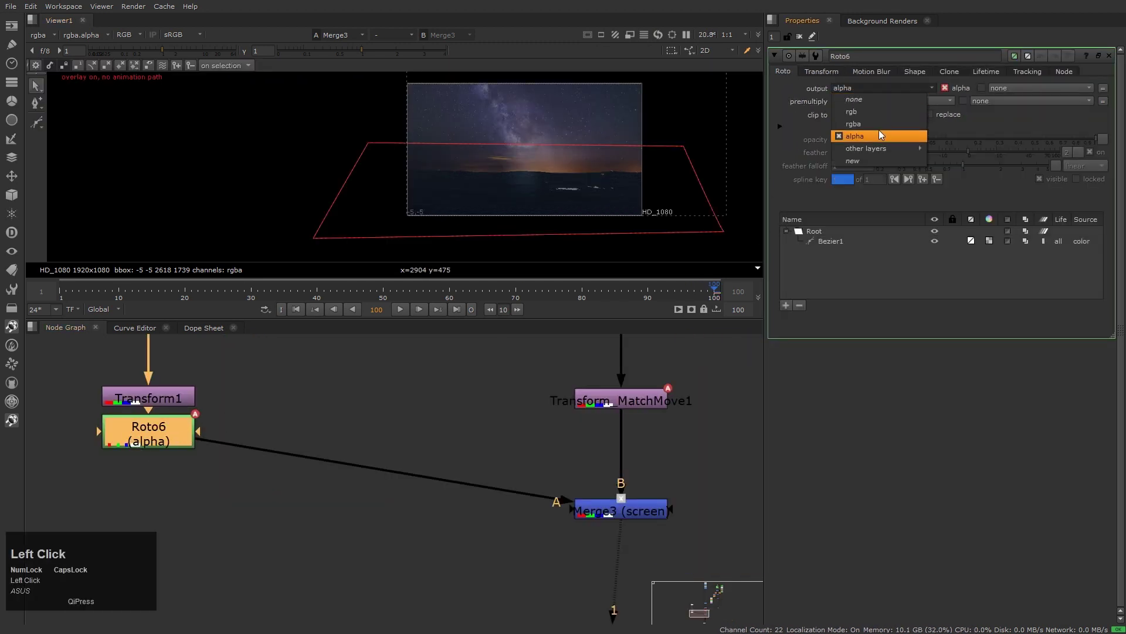
pyautogui.click(874, 125)
pyautogui.scroll(-3, 534, 205)
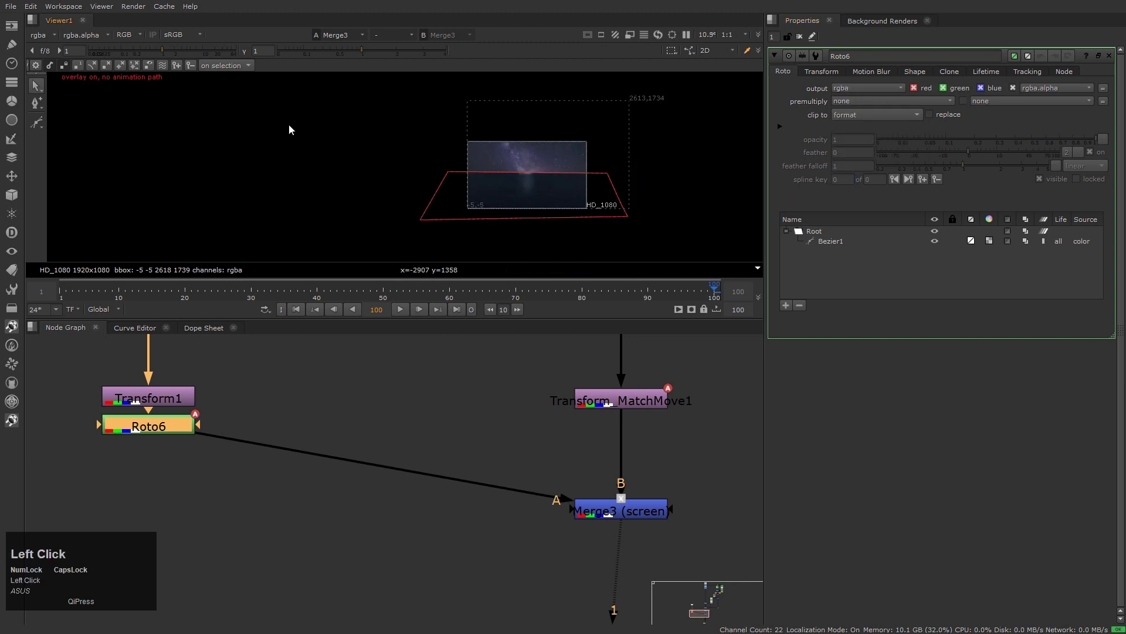
# Step: Select all points of the Bezier shape and expand their feather until the upper feather edge reaches near the top of the frame
pyautogui.moveTo(289, 125); pyautogui.dragTo(691, 238)
pyautogui.scroll(4, 707, 216)
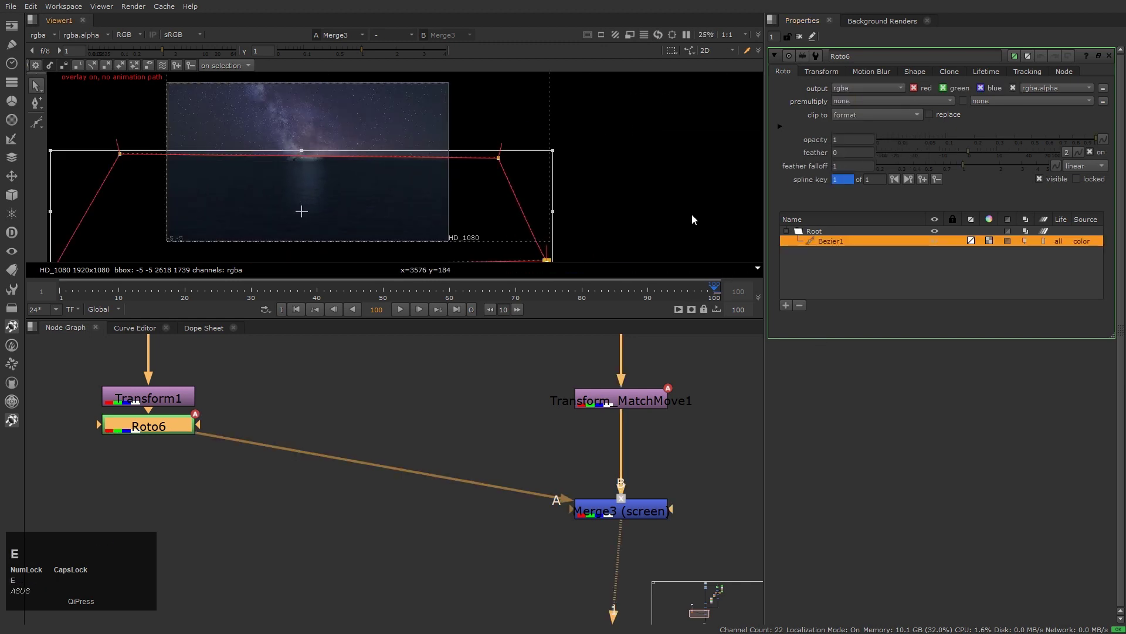
pyautogui.press('e')
pyautogui.press('e')
pyautogui.press('e')
pyautogui.press('e')
pyautogui.press('e')
pyautogui.press('e')
pyautogui.press('e')
pyautogui.press('e')
pyautogui.press('e')
pyautogui.press('e')
pyautogui.press('e')
pyautogui.press('e')
pyautogui.press('e')
pyautogui.press('e')
pyautogui.press('e')
pyautogui.press('e')
pyautogui.press('e')
pyautogui.press('e')
pyautogui.press('e')
pyautogui.press('e')
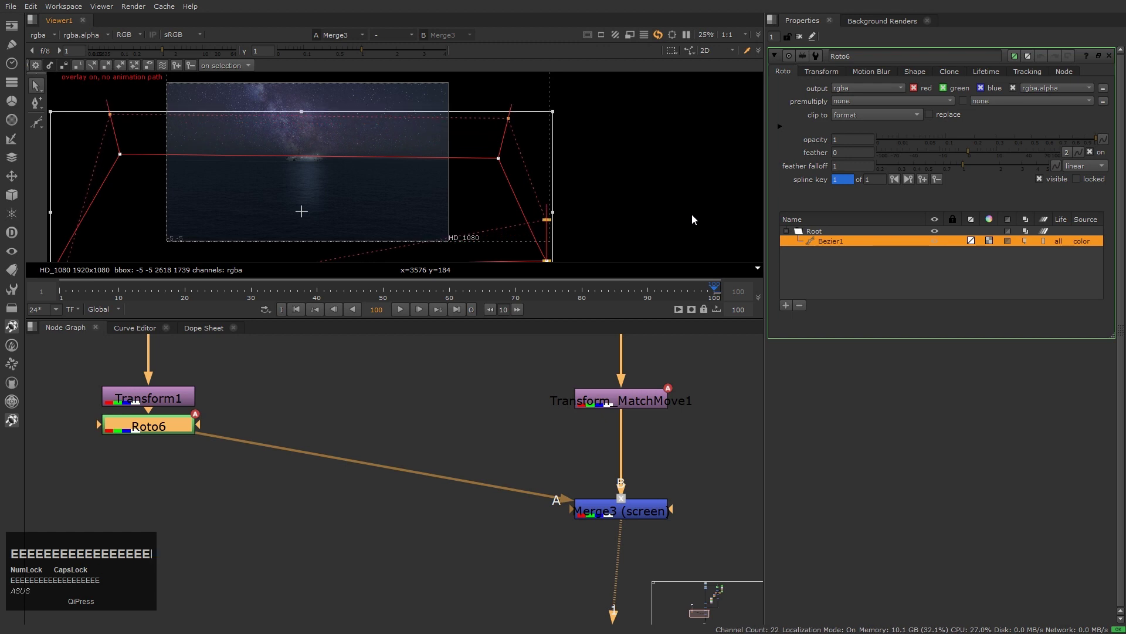
pyautogui.scroll(-2, 690, 220)
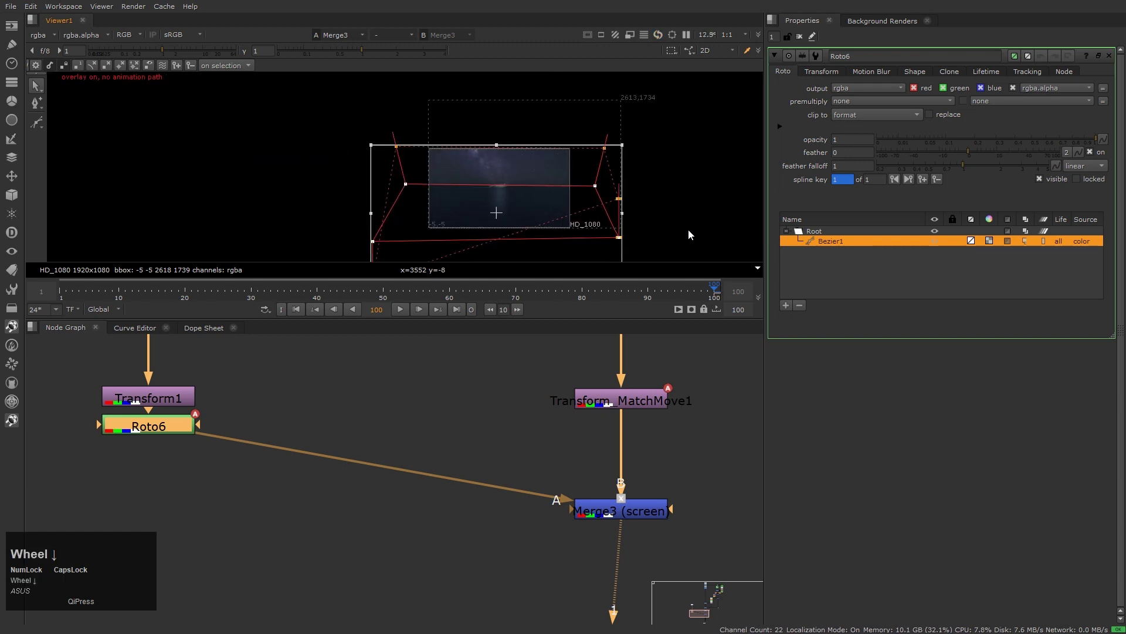
# Step: Pull the shape's lower-right feather point outward beyond its corner, and check the horizon blend with the overlay hidden
pyautogui.click(594, 192)
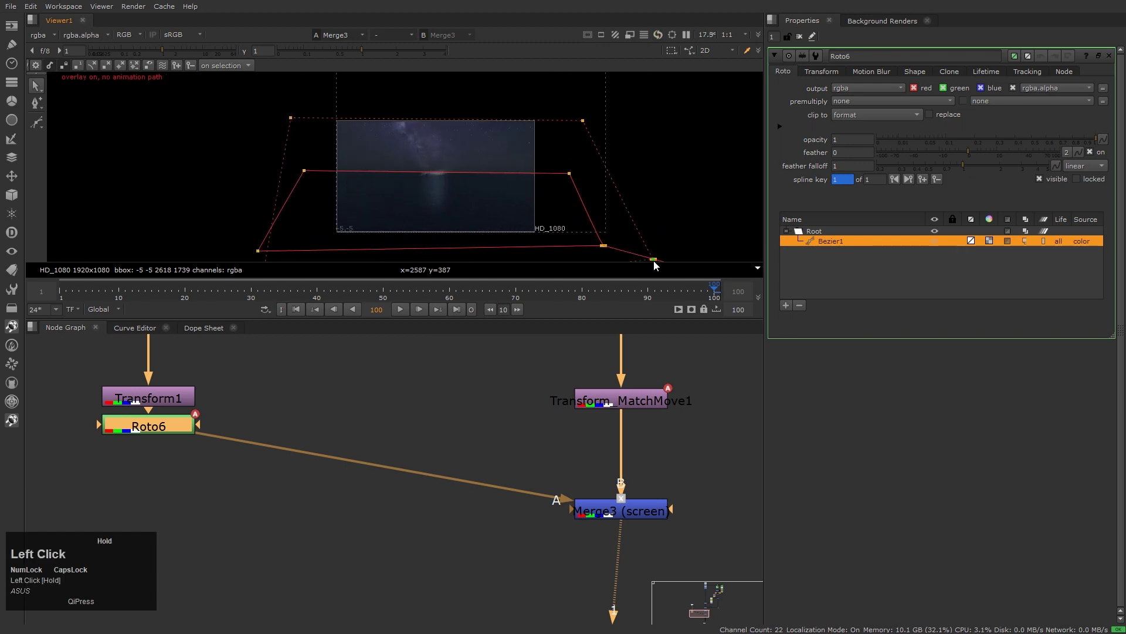
pyautogui.click(691, 142)
pyautogui.press('h')
pyautogui.click(452, 223)
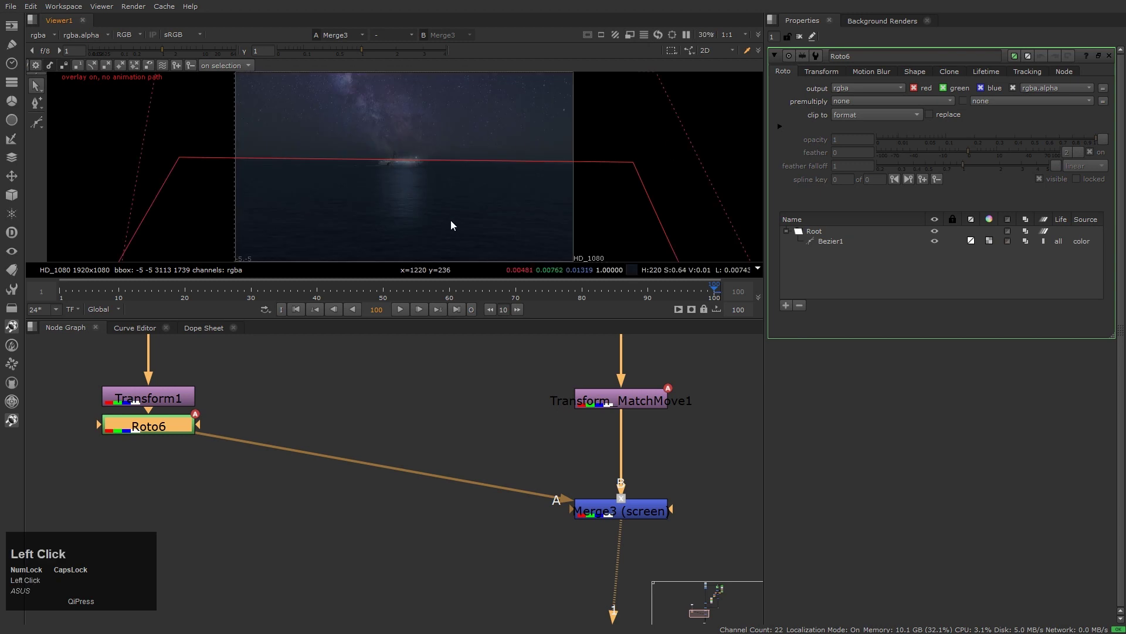
pyautogui.press('q')
pyautogui.scroll(-2, 413, 206)
pyautogui.scroll(4, 392, 194)
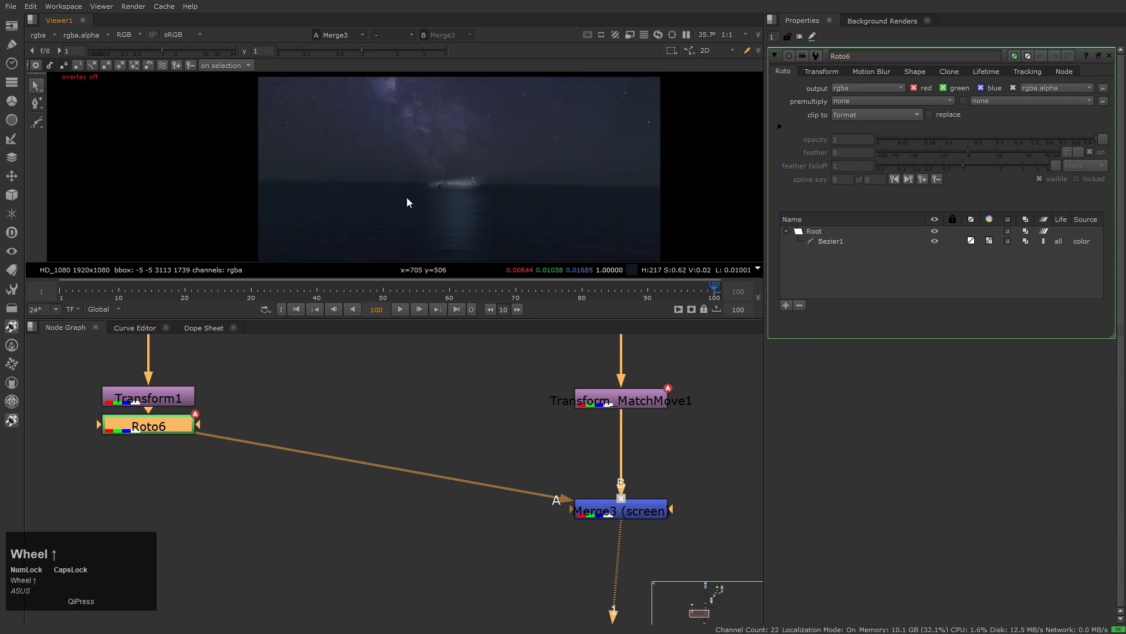
pyautogui.scroll(1, 431, 233)
pyautogui.press('q')
pyautogui.scroll(1, 406, 205)
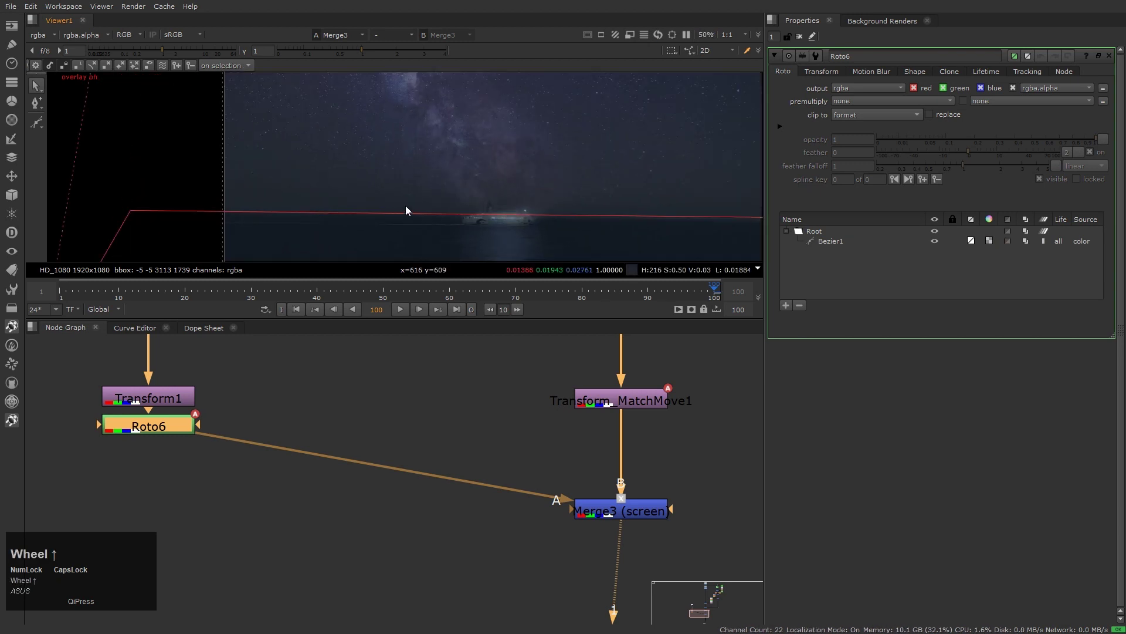
# Step: Compare the smooth0, smooth and smooth1 feather falloff options on Bezier1 and settle on smooth1
pyautogui.click(842, 241)
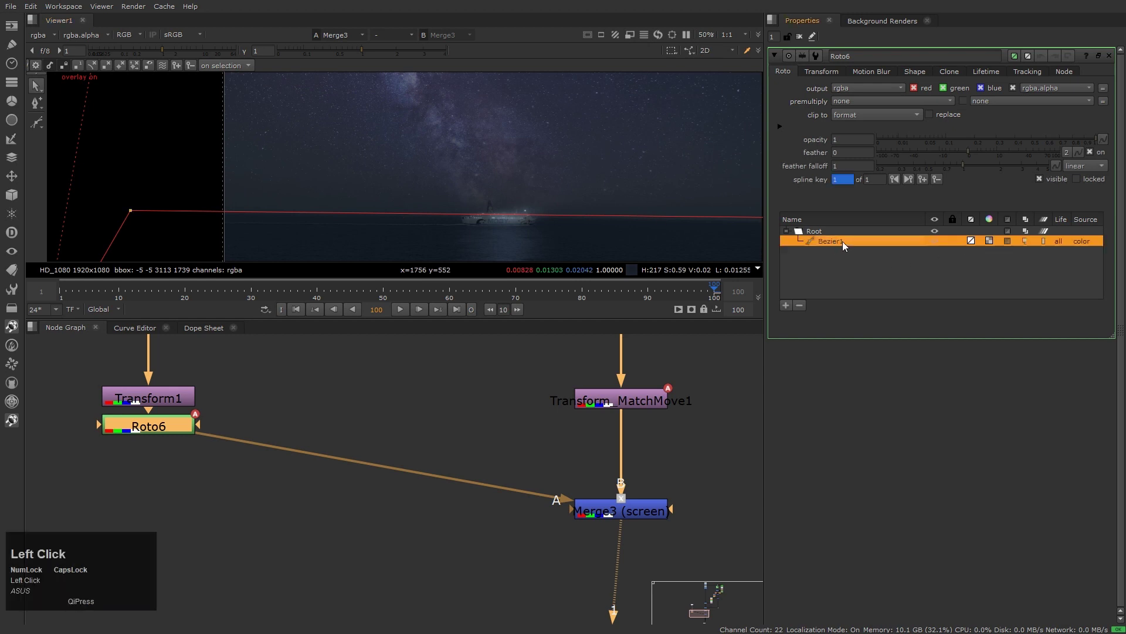
pyautogui.click(1083, 169)
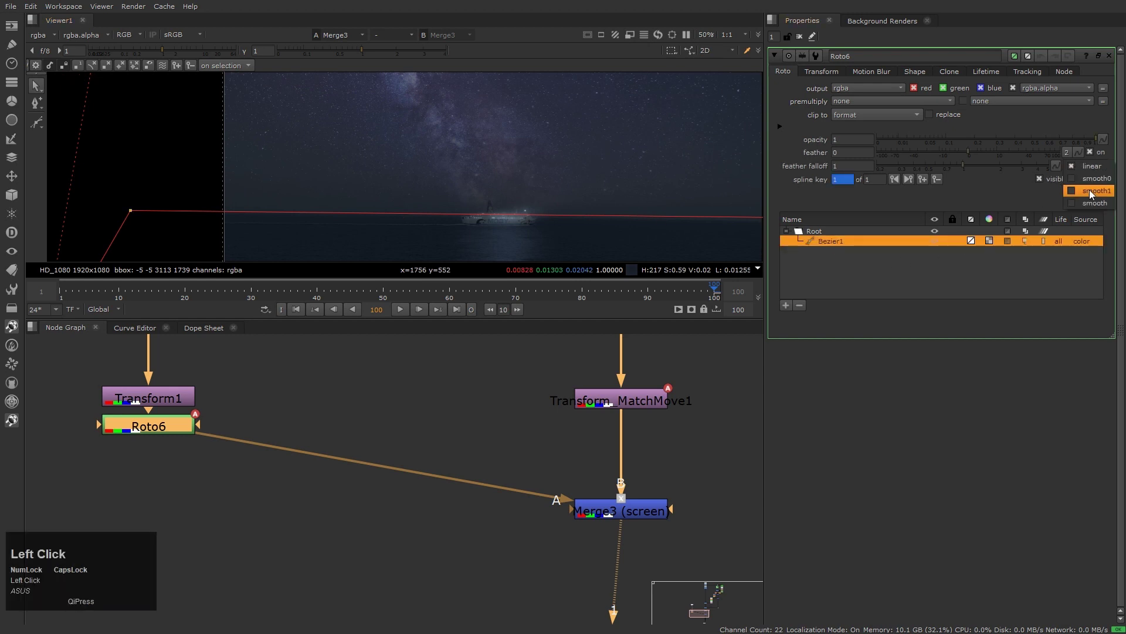
pyautogui.click(1093, 191)
pyautogui.scroll(-2, 530, 158)
pyautogui.moveTo(529, 158); pyautogui.dragTo(558, 183, button='middle')
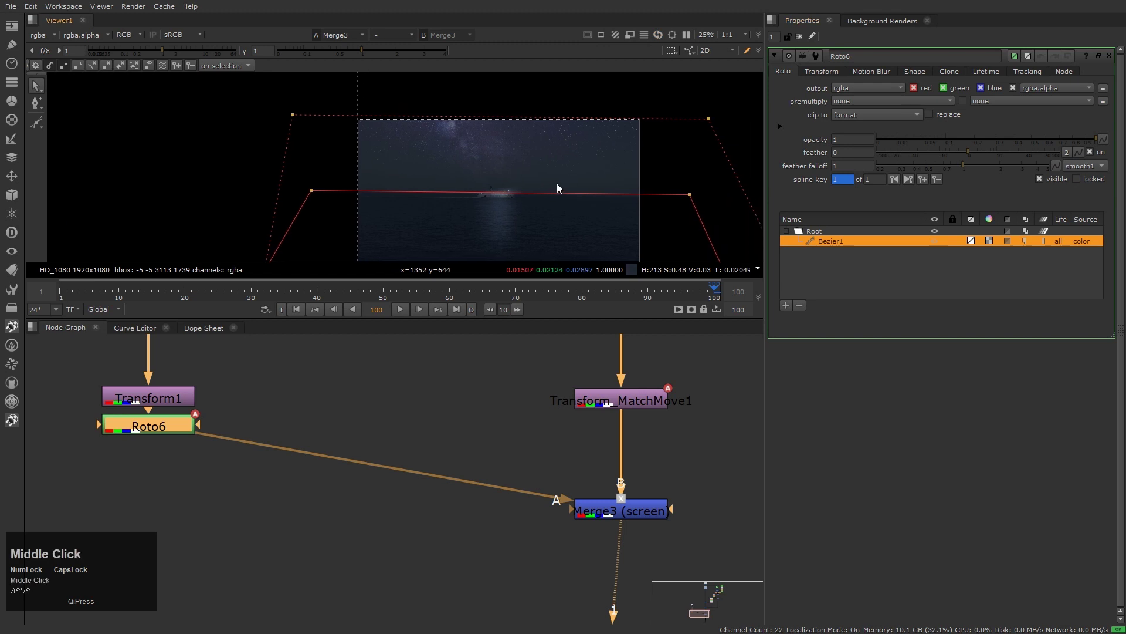
pyautogui.scroll(1, 556, 183)
pyautogui.click(1093, 167)
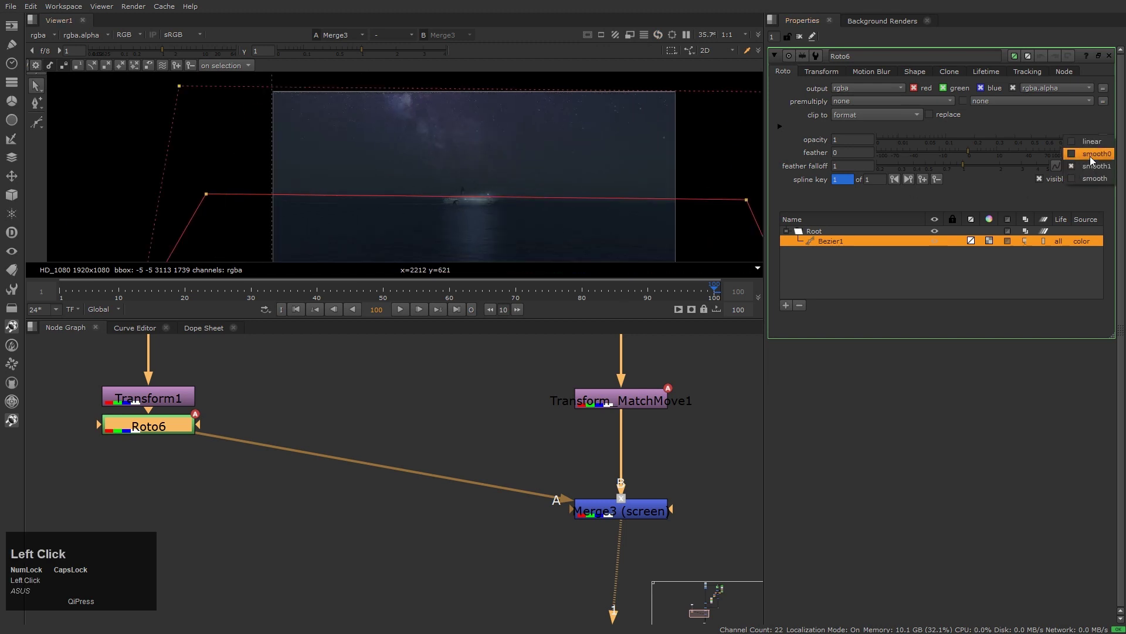
pyautogui.click(1090, 155)
pyautogui.click(1092, 165)
pyautogui.click(1093, 192)
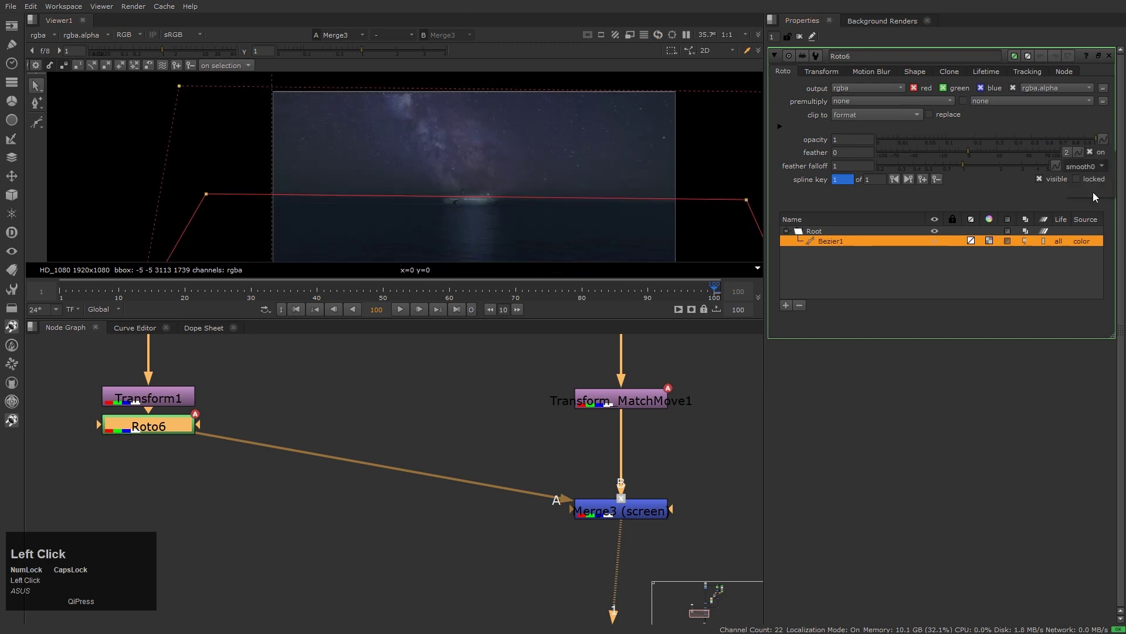
pyautogui.click(1090, 165)
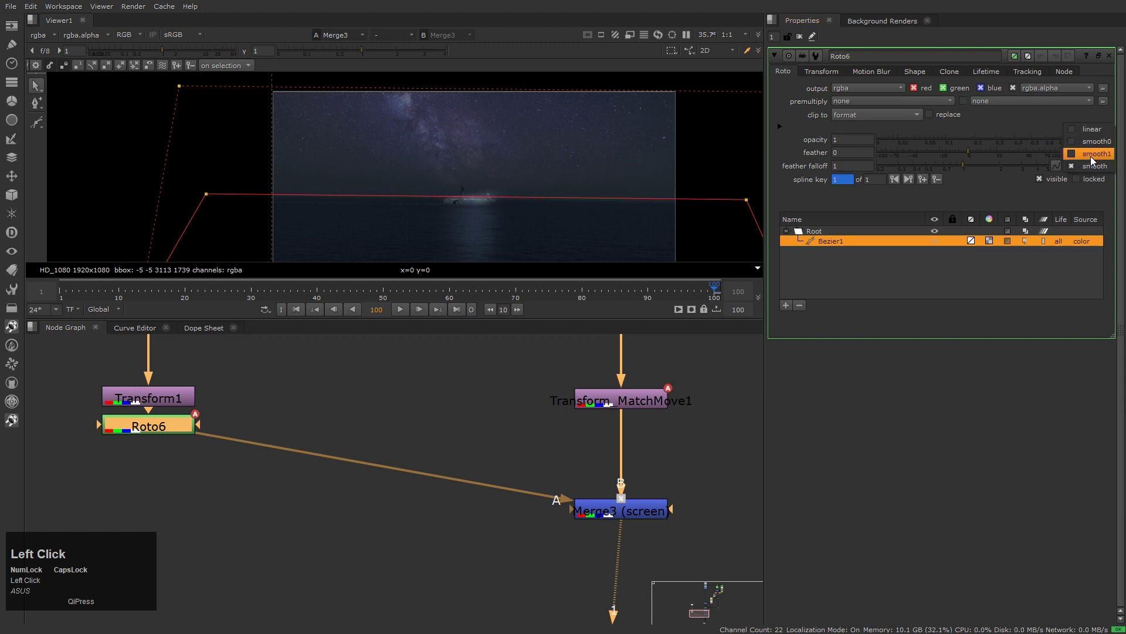
pyautogui.click(1090, 154)
# Step: Hide the overlay and compare the first and last frames to check how the sky holds against the moving footage
pyautogui.click(548, 153)
pyautogui.press('q')
pyautogui.scroll(-3, 616, 181)
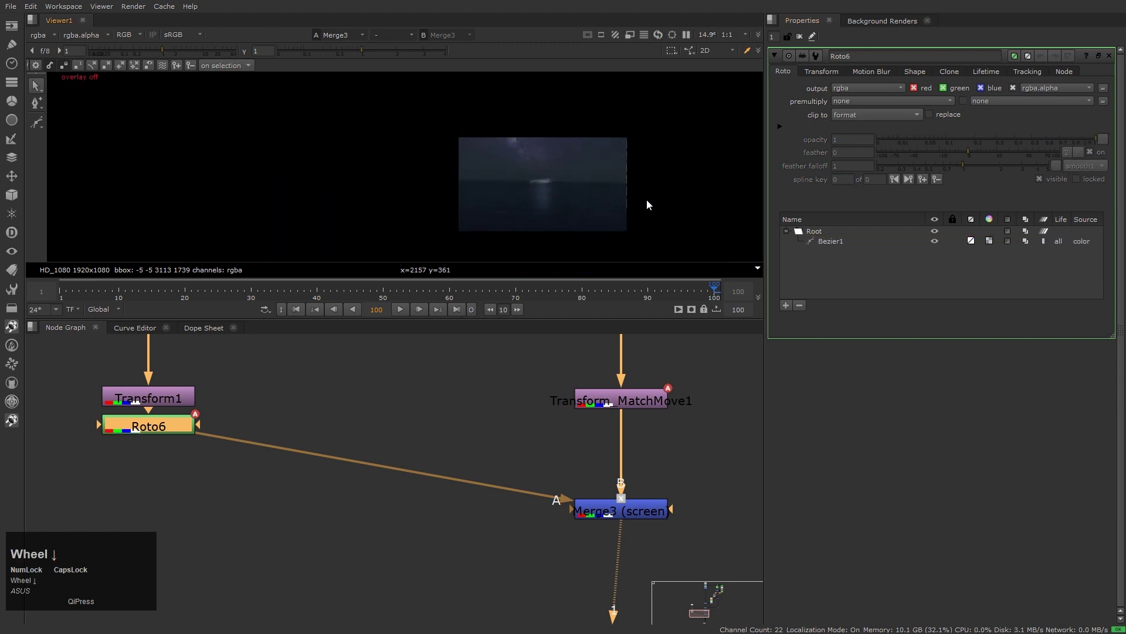
pyautogui.scroll(1, 649, 205)
pyautogui.click(606, 215)
pyautogui.press('h')
pyautogui.press('Home')
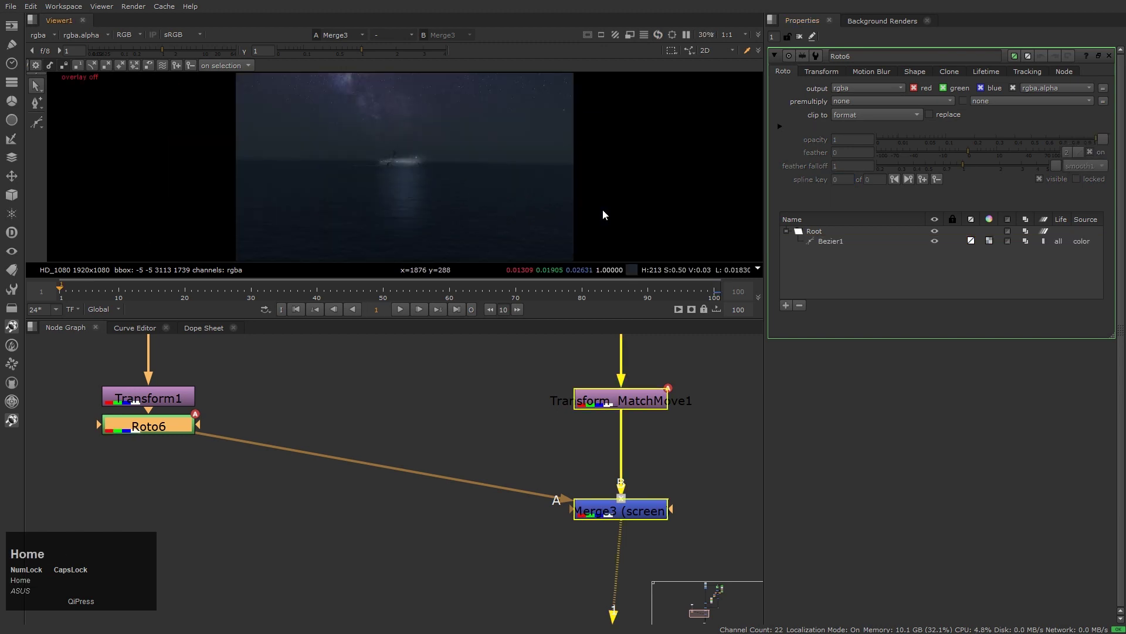
pyautogui.press('End')
pyautogui.press('Home')
pyautogui.click(603, 209)
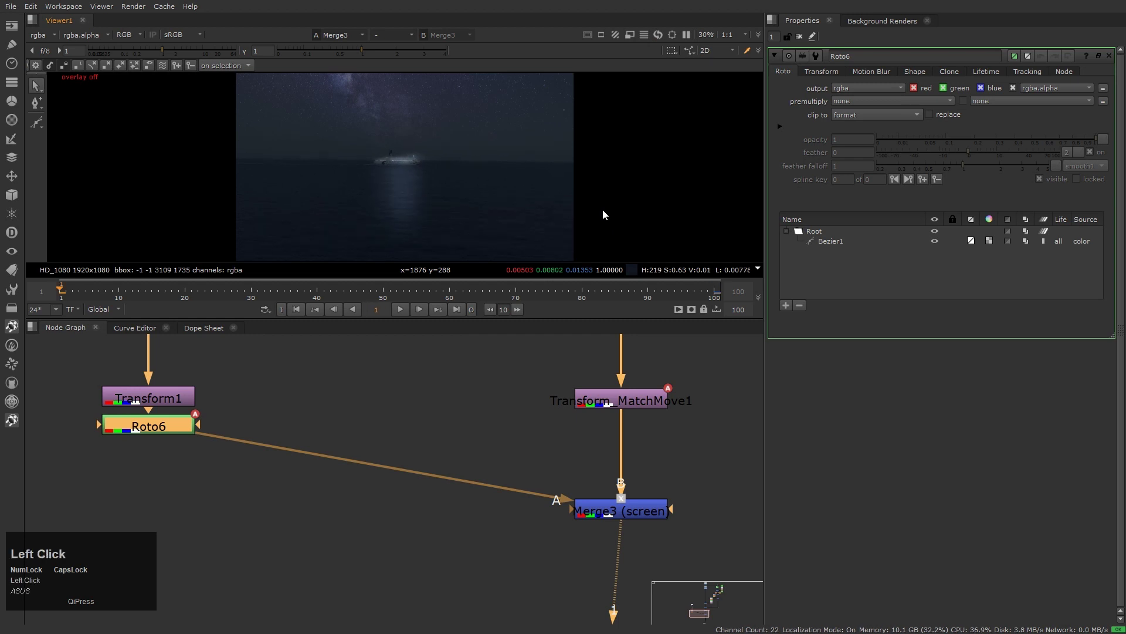
pyautogui.press('Home')
pyautogui.scroll(2, 426, 217)
pyautogui.click(431, 156)
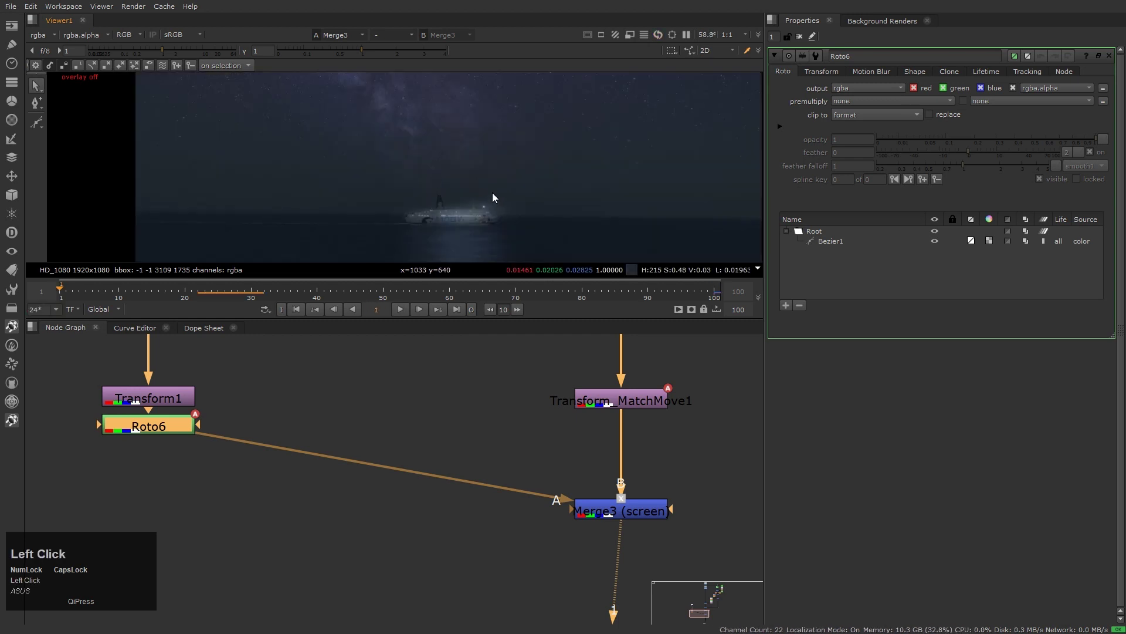
pyautogui.press('End')
pyautogui.press('Home')
pyautogui.press('End')
pyautogui.press('Home')
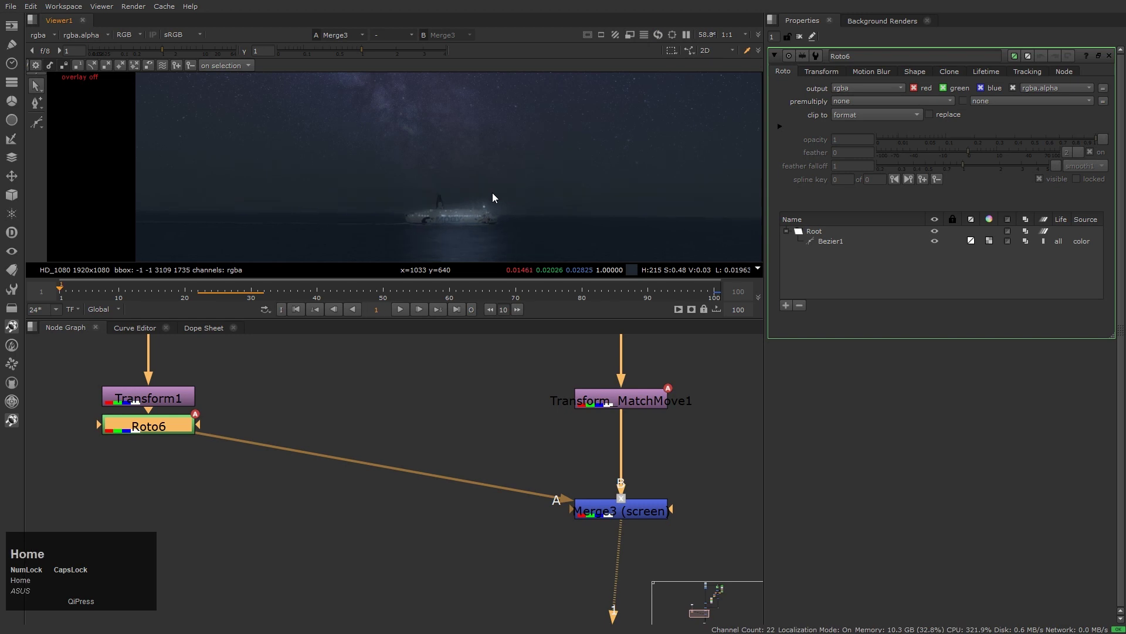
pyautogui.press('End')
pyautogui.press('Home')
# Step: Duplicate Transform_MatchMove1 and insert the copy between Roto6 and the A input of Merge3
pyautogui.click(630, 402)
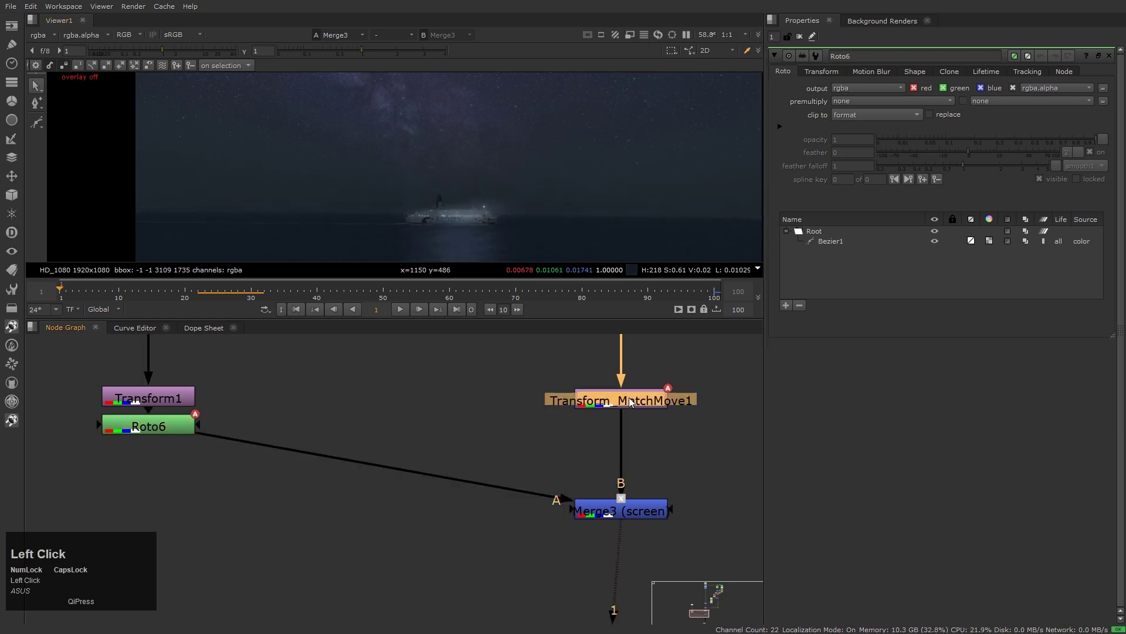
pyautogui.hotkey('ctrl', 'c')
pyautogui.click(428, 397)
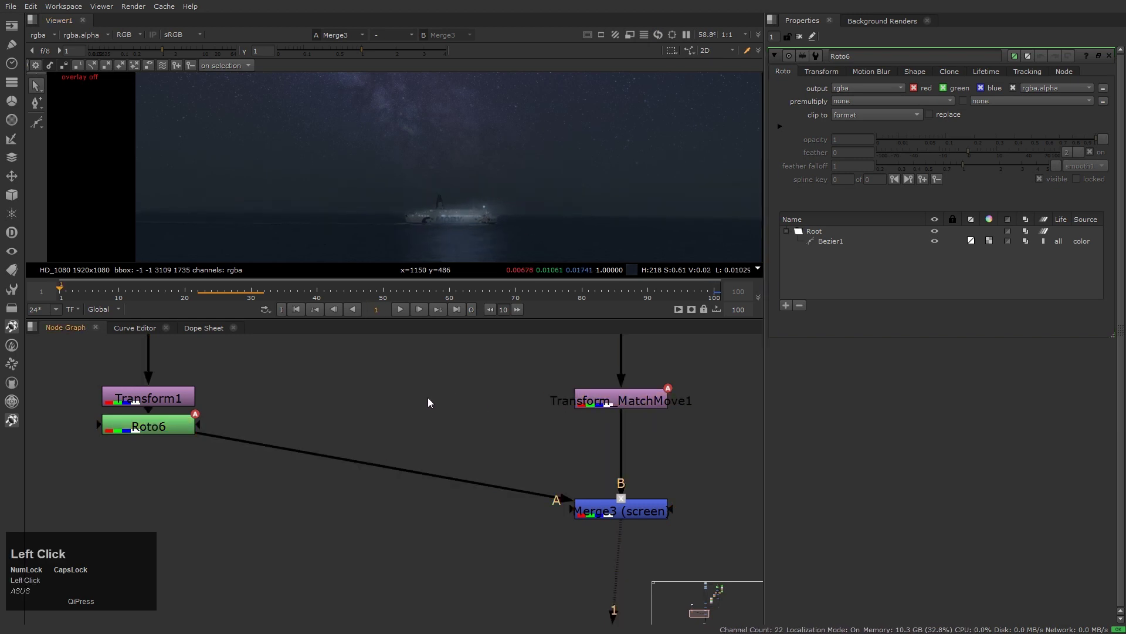
pyautogui.hotkey('ctrl', 'v')
pyautogui.moveTo(431, 404); pyautogui.dragTo(159, 481)
pyautogui.scroll(-2, 530, 165)
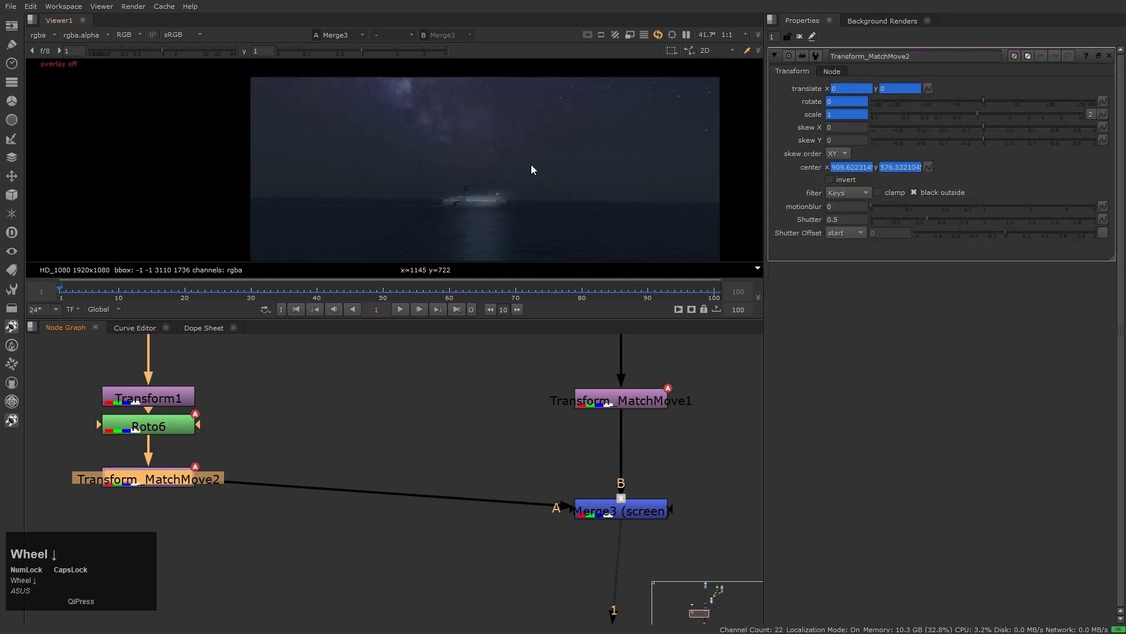
# Step: Compare the first and last frames to check the sky's movement with the match-move applied
pyautogui.scroll(-2, 554, 199)
pyautogui.scroll(2, 551, 195)
pyautogui.press('h')
pyautogui.press('Home')
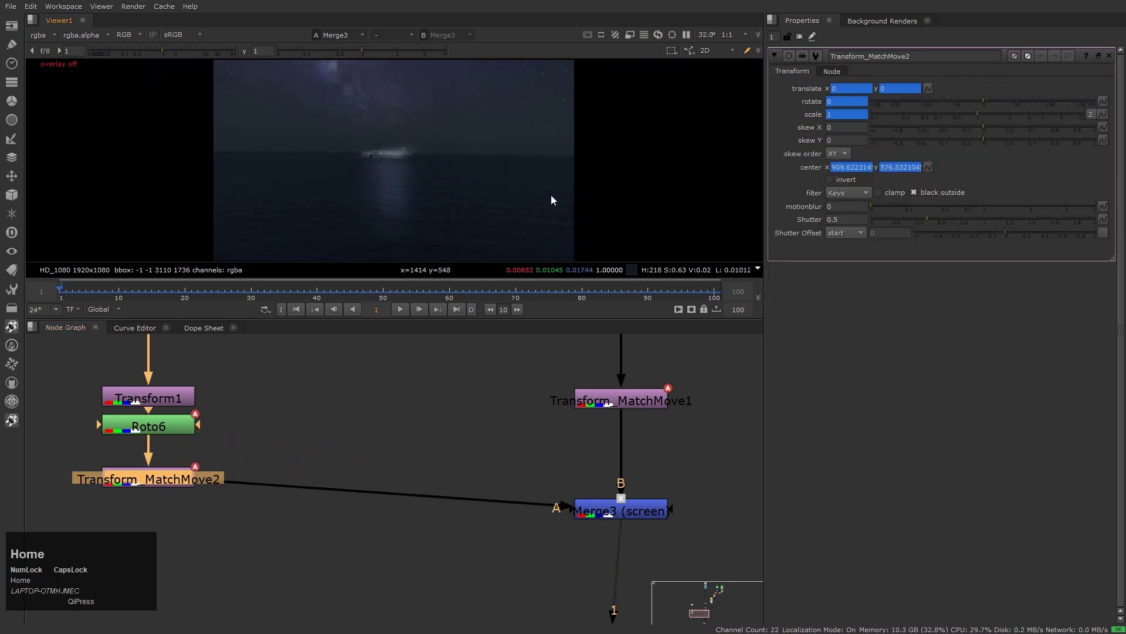
pyautogui.press('End')
pyautogui.press('Home')
pyautogui.press('End')
pyautogui.press('Home')
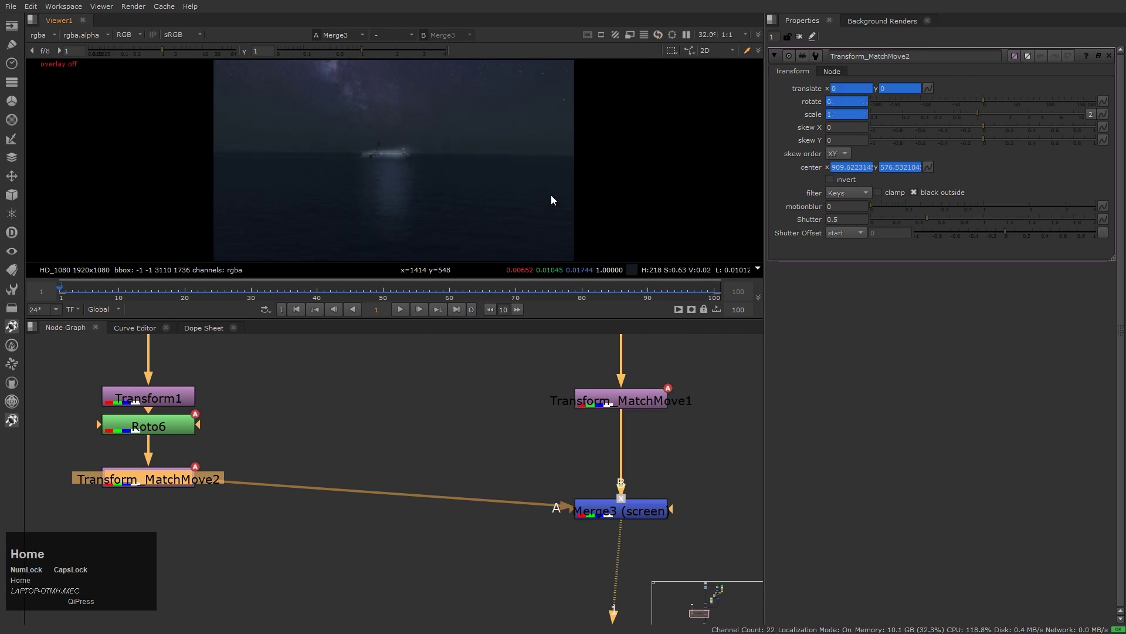
pyautogui.press('End')
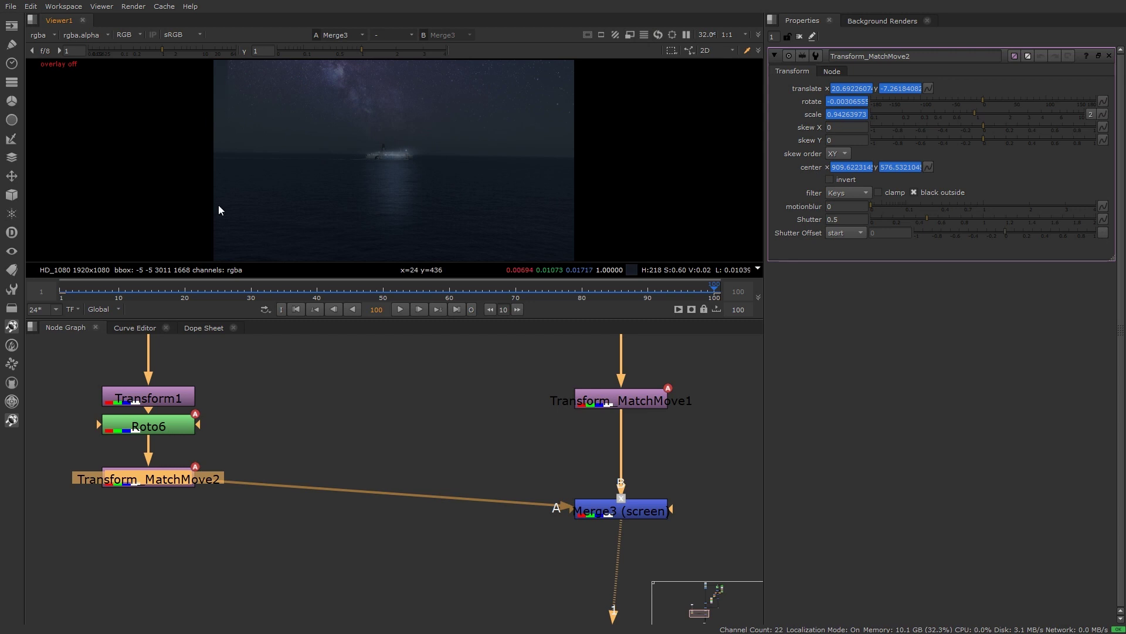
# Step: Set the Roto6 clipping to no clip, and compare the full sky at the first and last frames
pyautogui.click(150, 425)
pyautogui.click(876, 115)
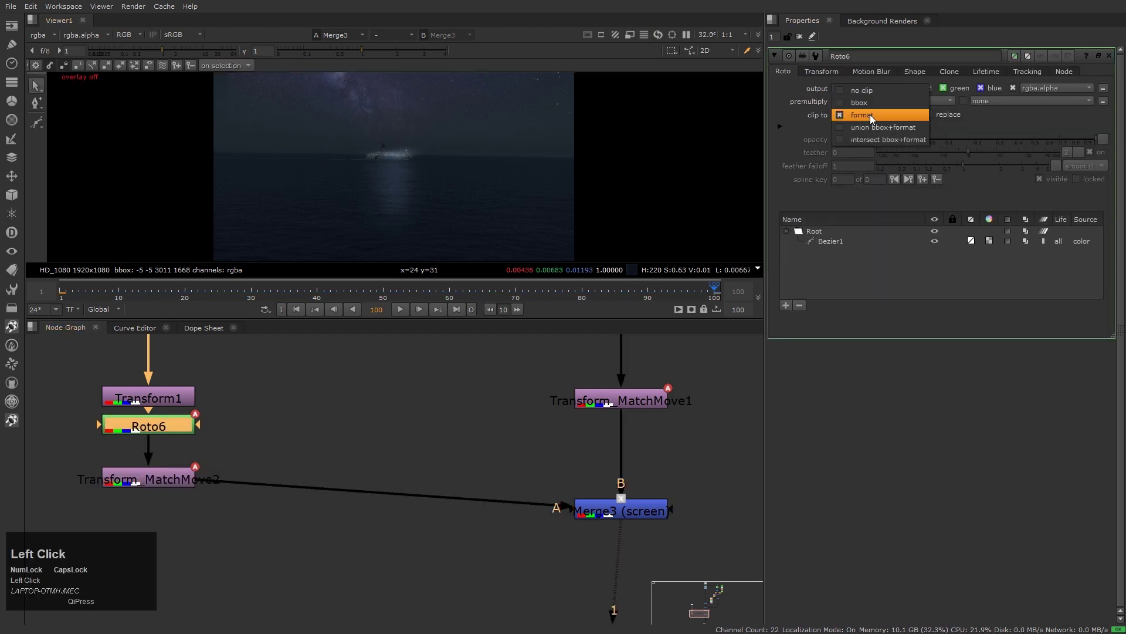
pyautogui.click(860, 88)
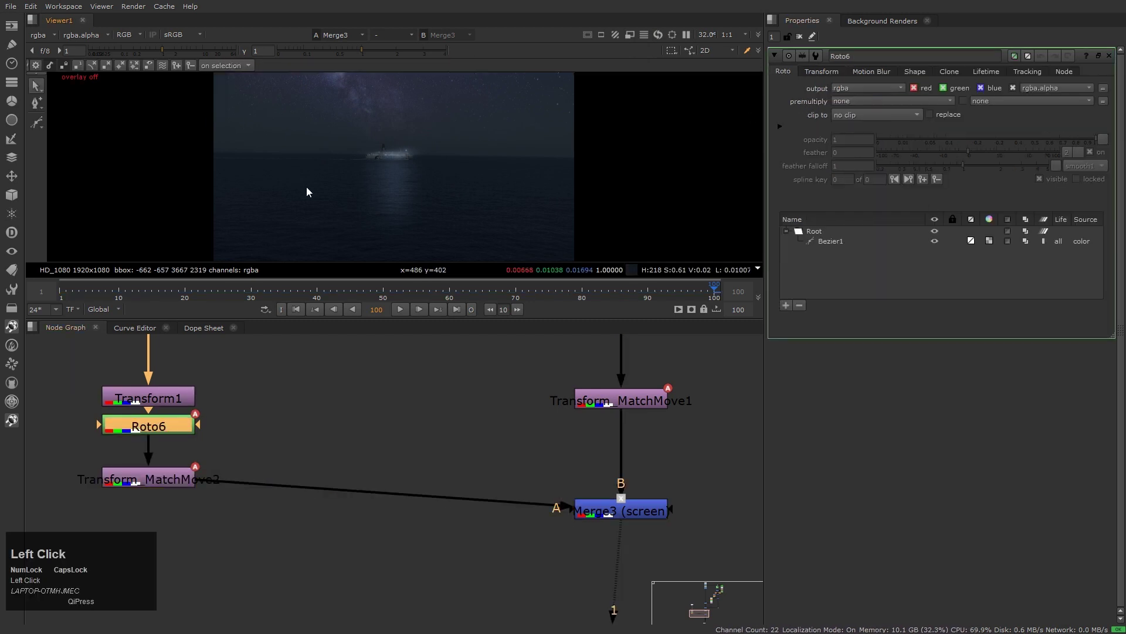
pyautogui.press('q')
pyautogui.press('End')
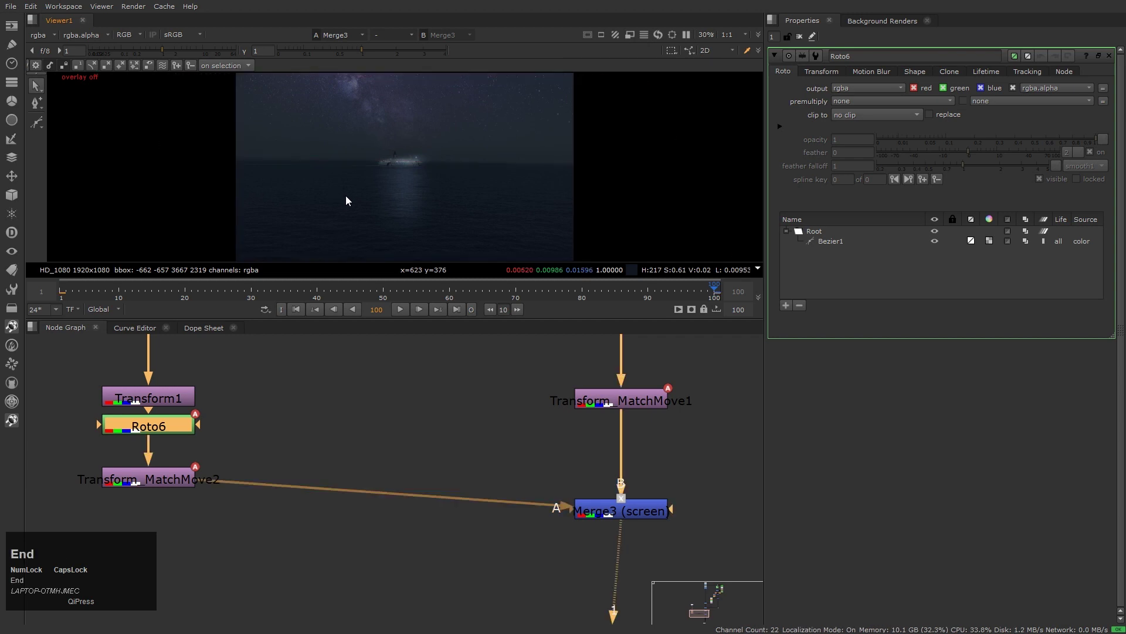
pyautogui.press('Home')
pyautogui.press('End')
pyautogui.press('End')
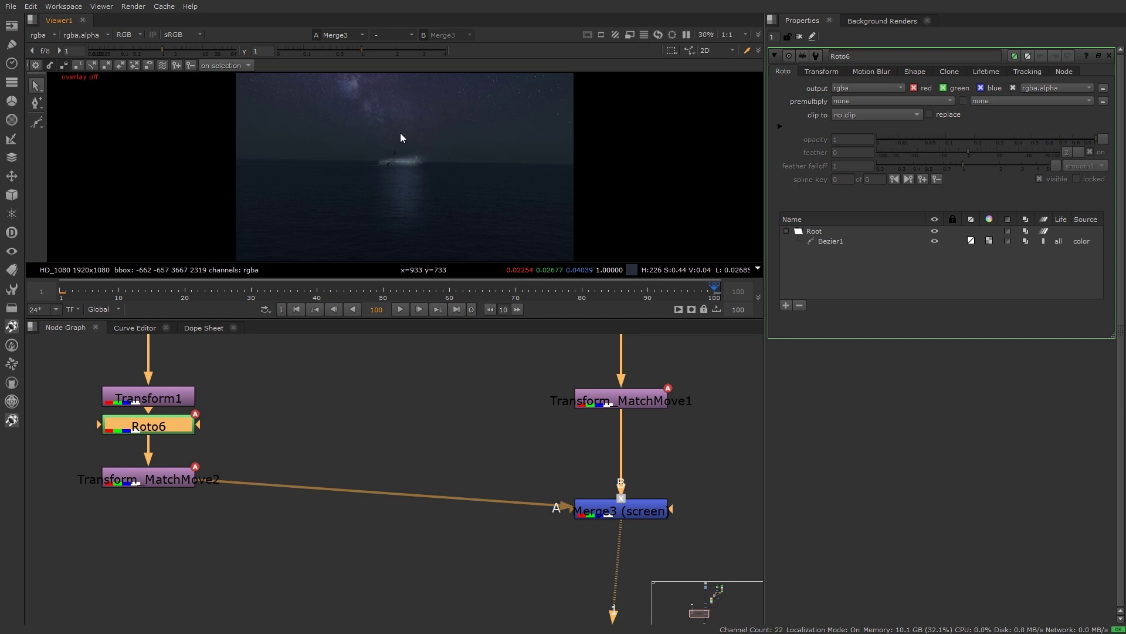
pyautogui.press('End')
pyautogui.press('Home')
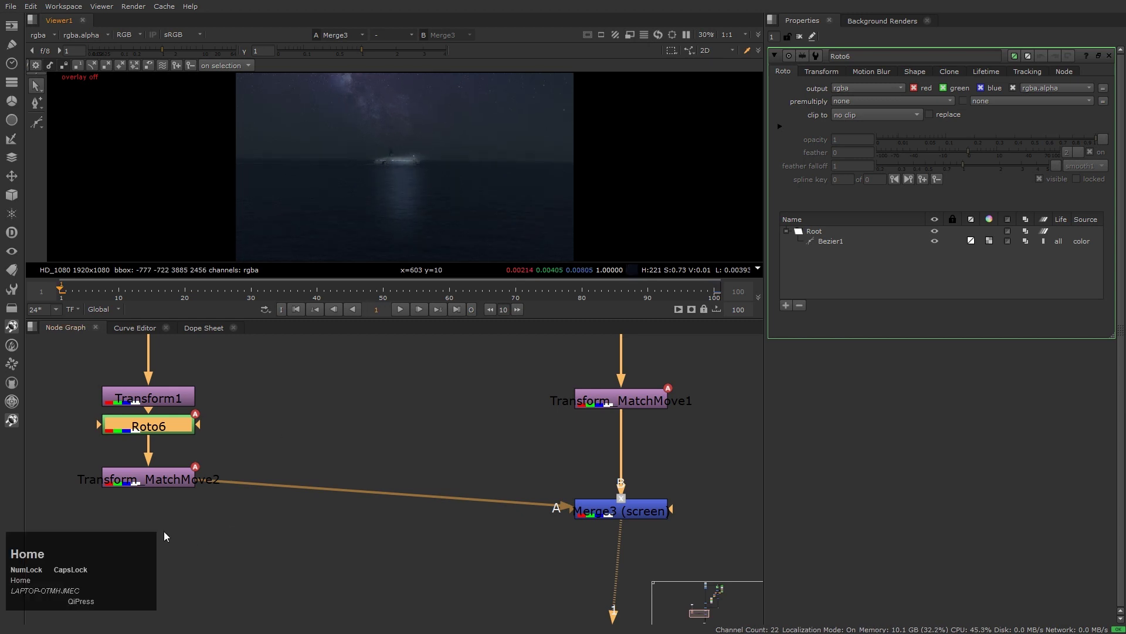
# Step: Remove the animation from the scale of Transform_MatchMove2, keeping its value at 1
pyautogui.click(157, 482)
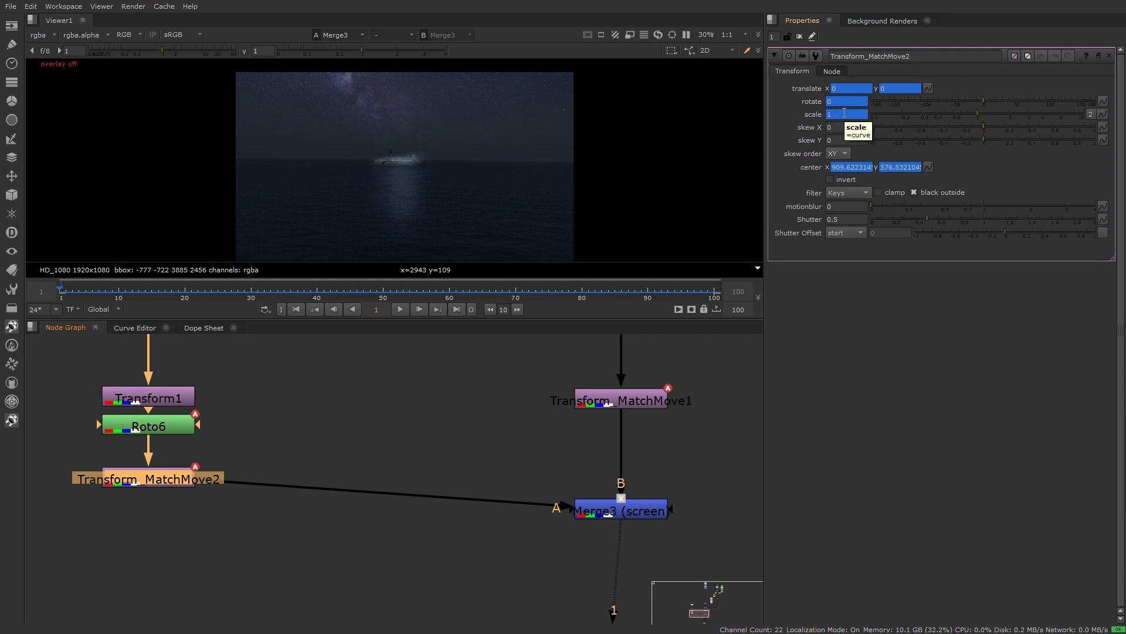
pyautogui.rightClick(843, 111)
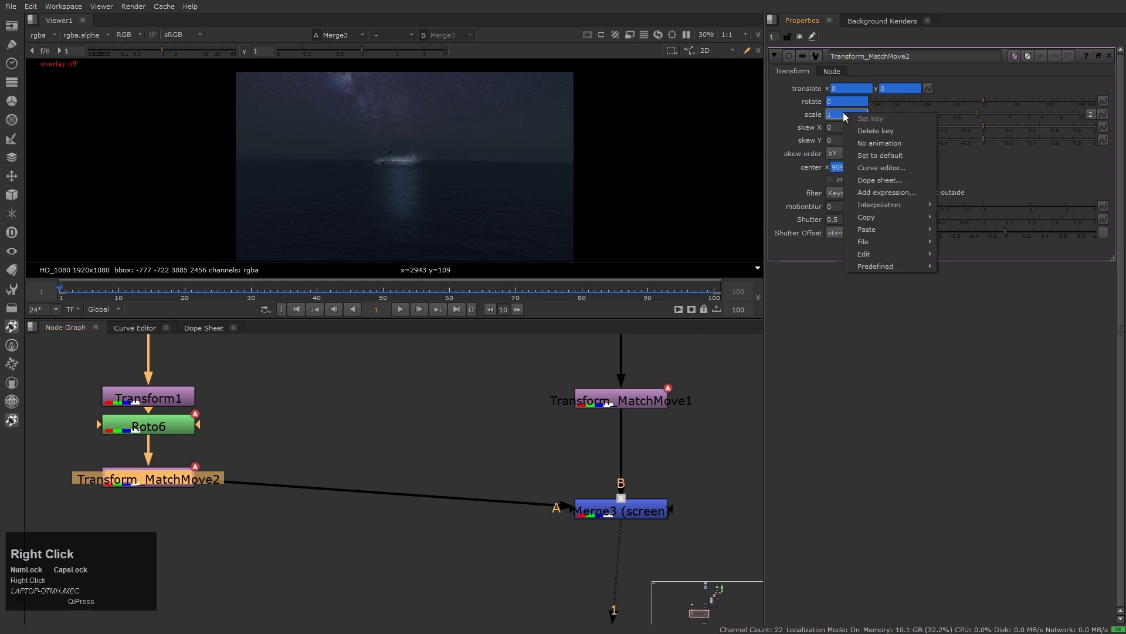
pyautogui.click(878, 140)
pyautogui.click(580, 326)
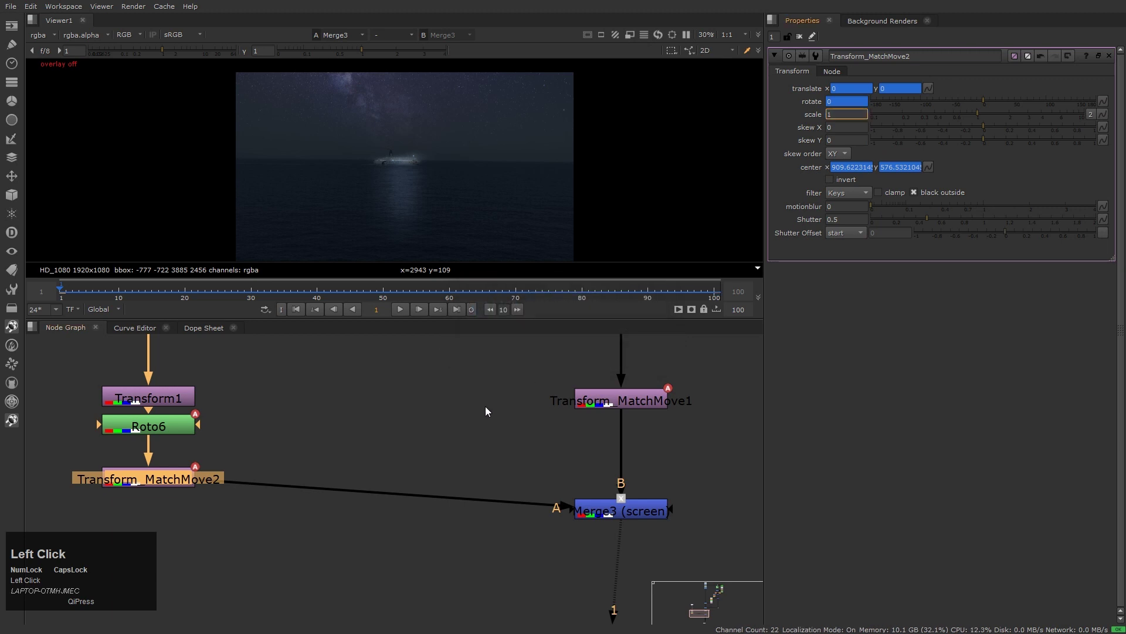
# Step: Compare the first and last frames to check the sky's movement without the scale animation
pyautogui.press('End')
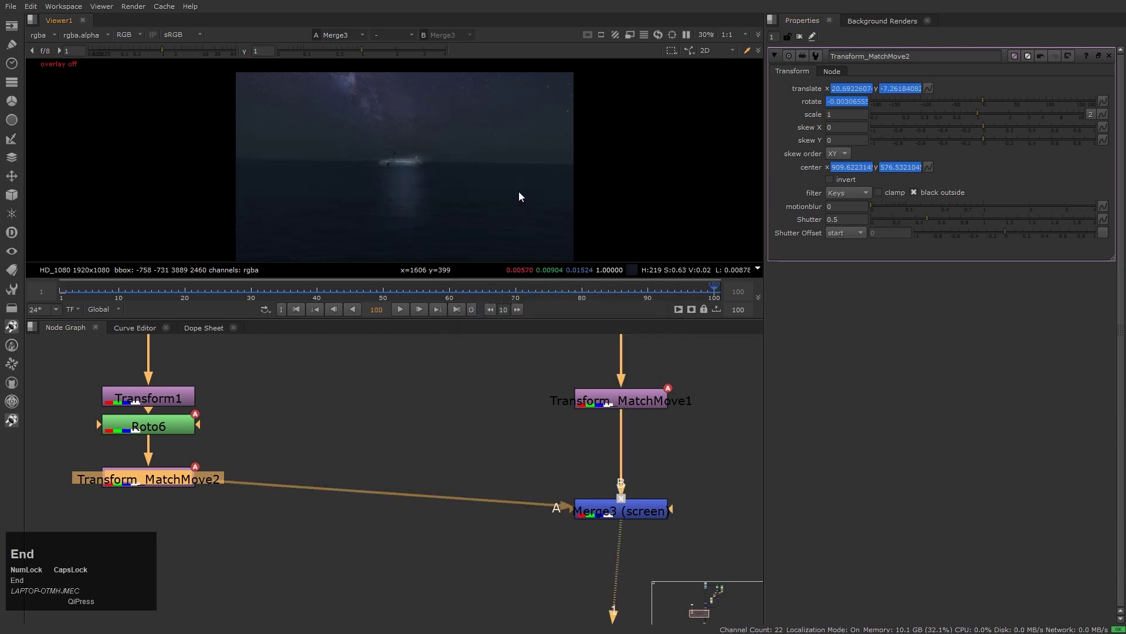
pyautogui.press('Home')
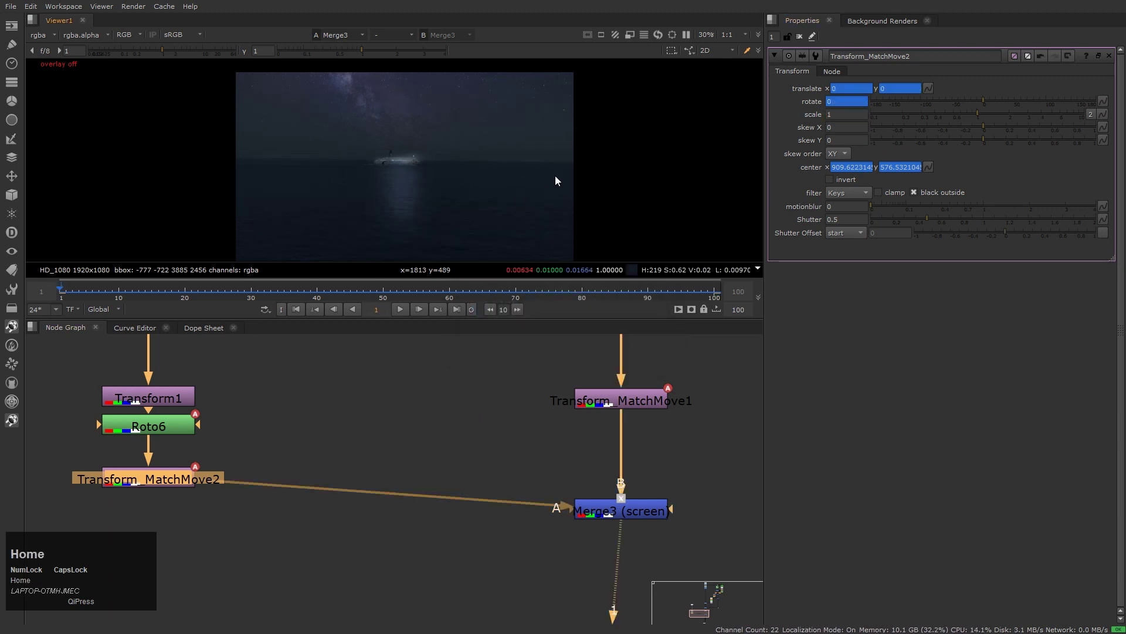
pyautogui.click(525, 167)
pyautogui.scroll(1, 525, 168)
pyautogui.press('Home')
# Step: Halve the horizontal translate of Transform_MatchMove2 with the expression curve*0.5
pyautogui.rightClick(854, 87)
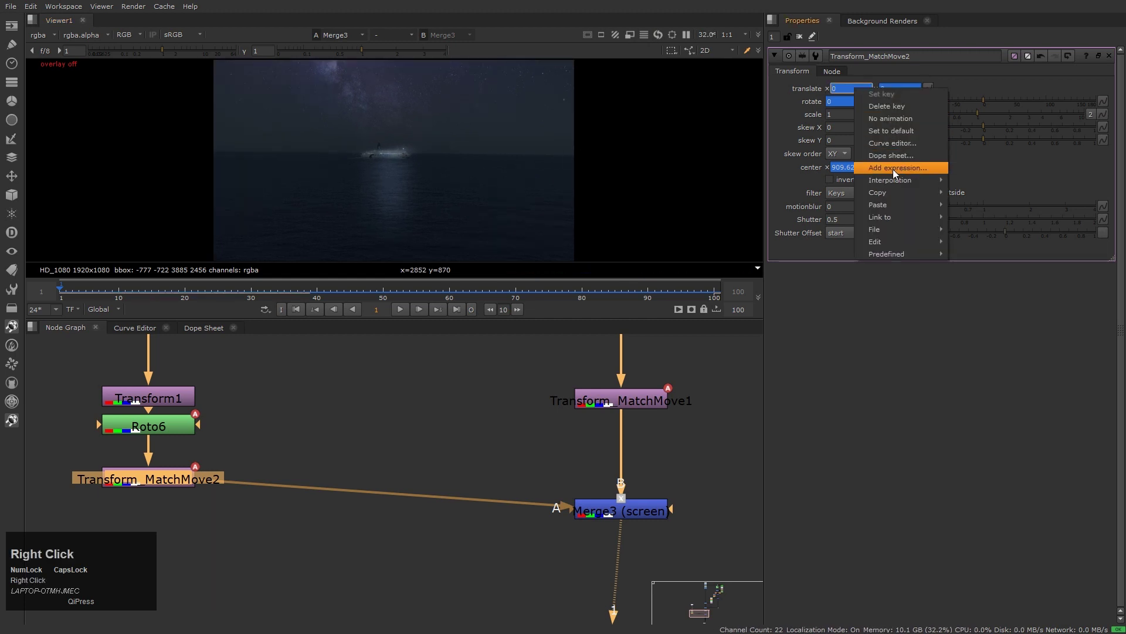
pyautogui.click(893, 169)
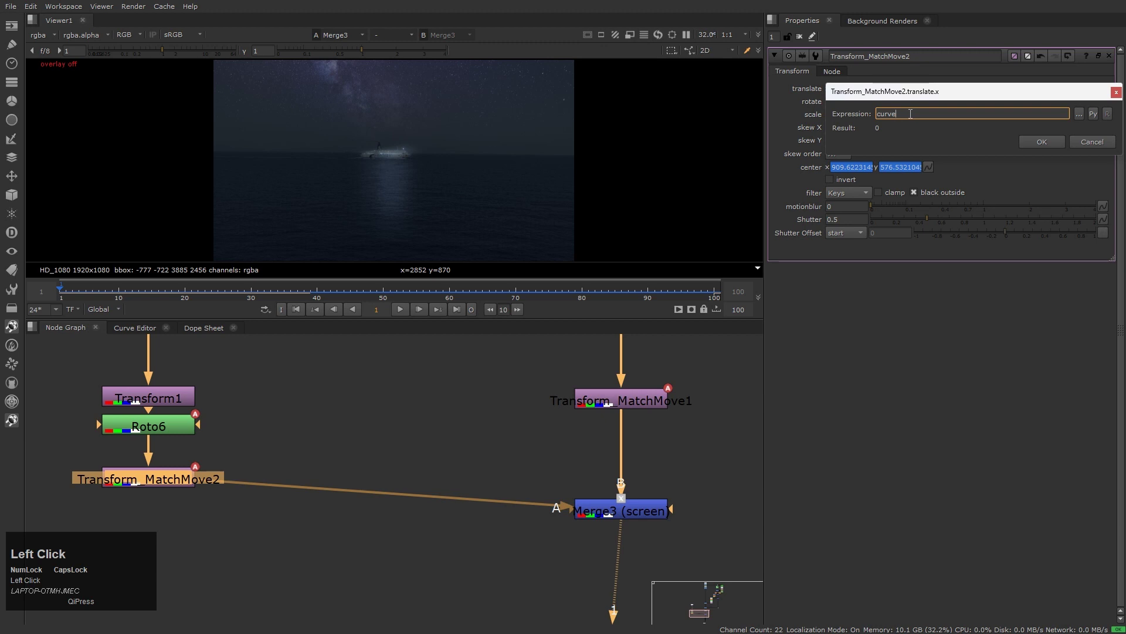
pyautogui.write('*0.5')
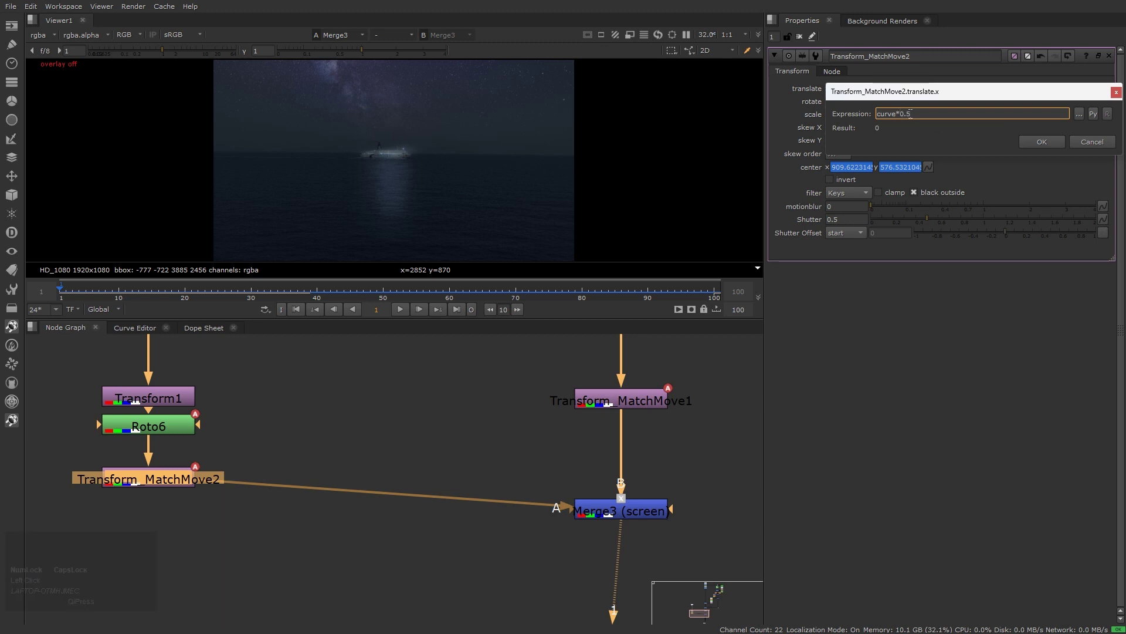
pyautogui.click(1043, 142)
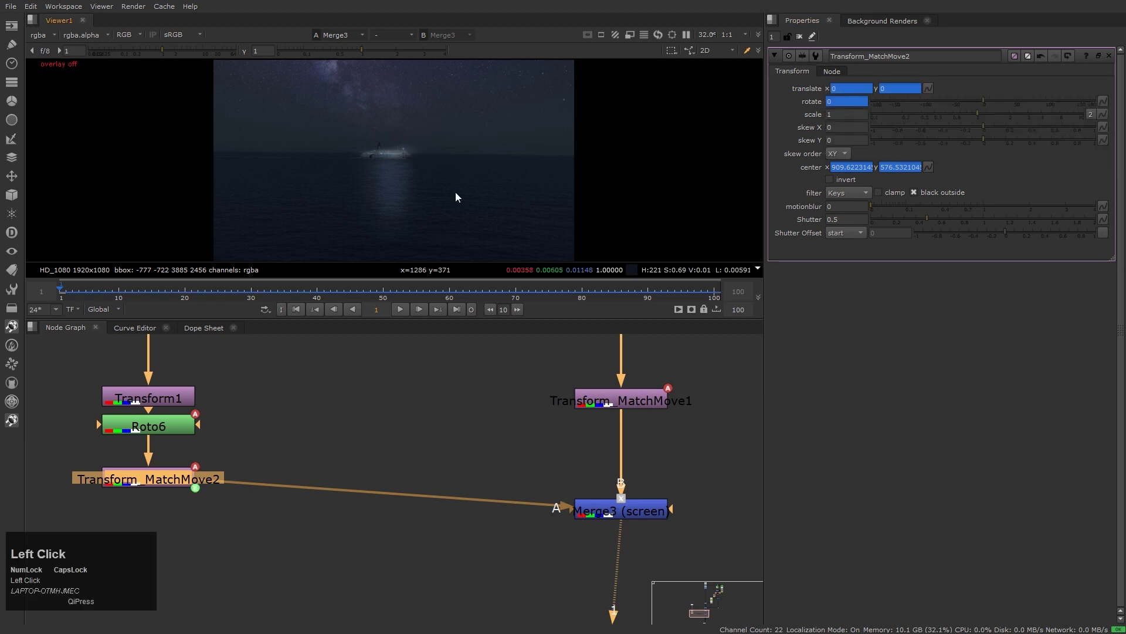
# Step: Play back the composite and examine the sky's movement behind the ship in an enlarged viewer
pyautogui.press('l')
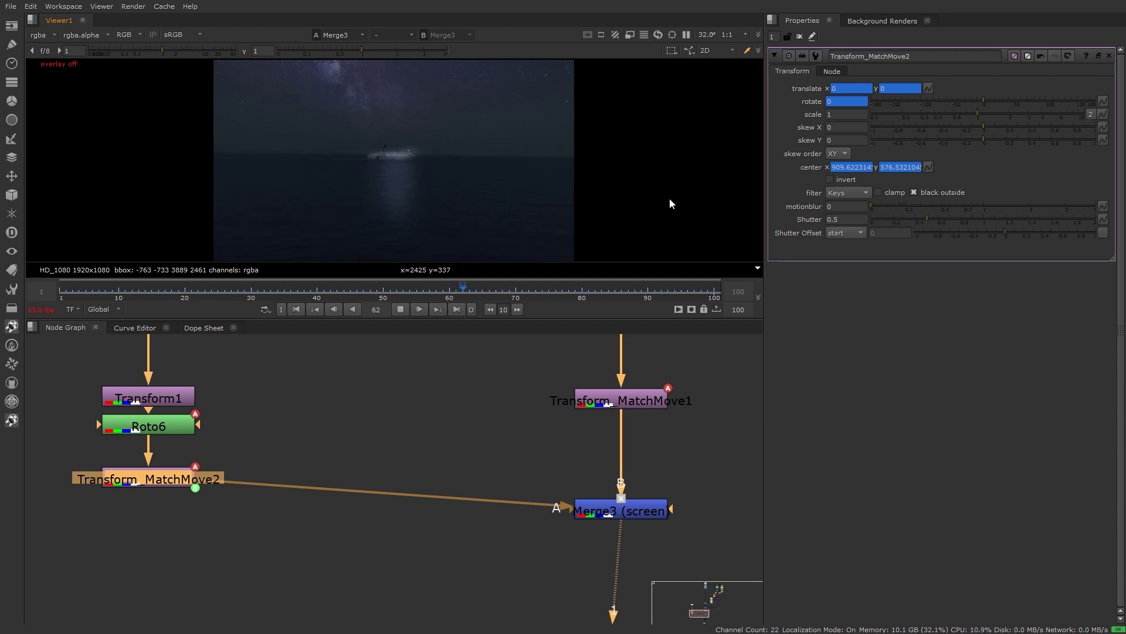
pyautogui.click(417, 176)
pyautogui.press('space')
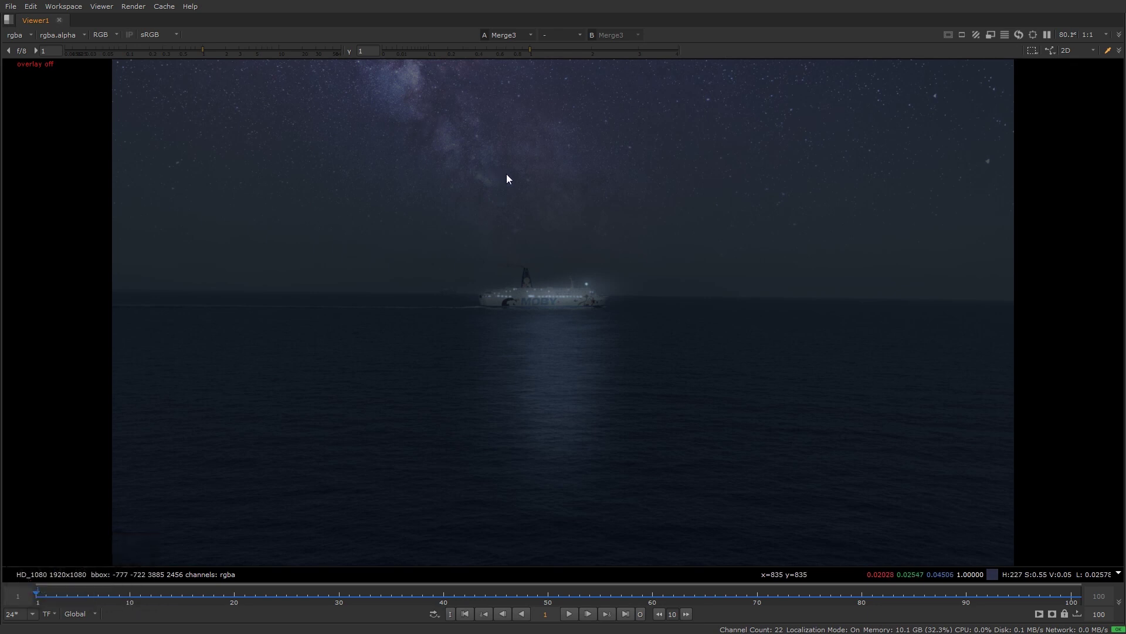
pyautogui.click(590, 349)
pyautogui.press('space')
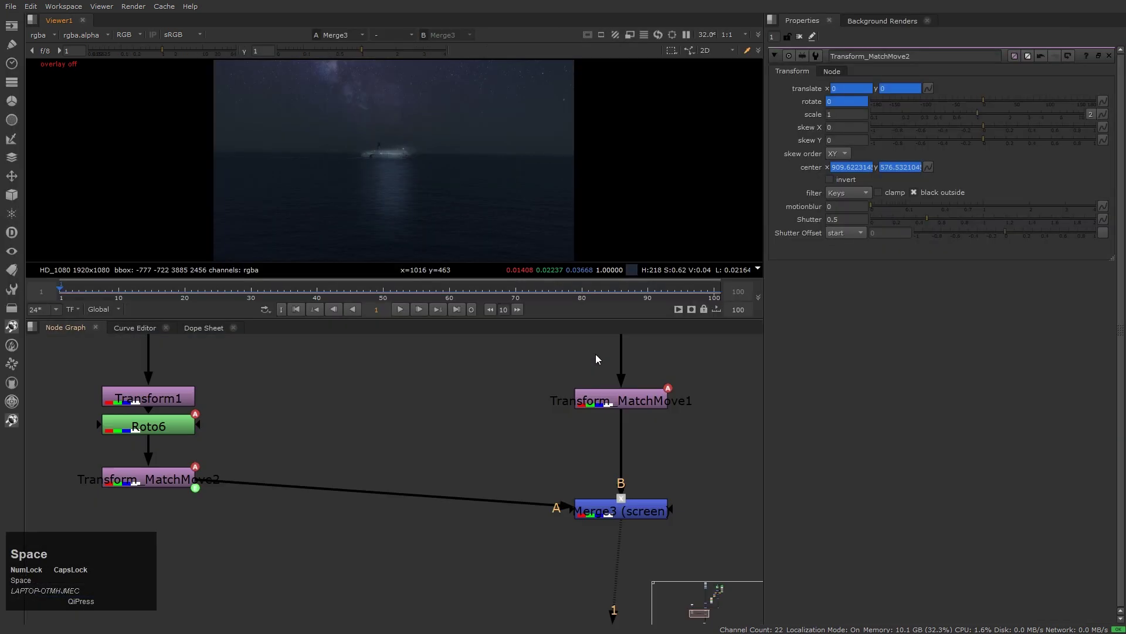
# Step: Move Transform_MatchMove2 lower to make room and insert a Grade node between Roto6 and it
pyautogui.scroll(-2, 434, 407)
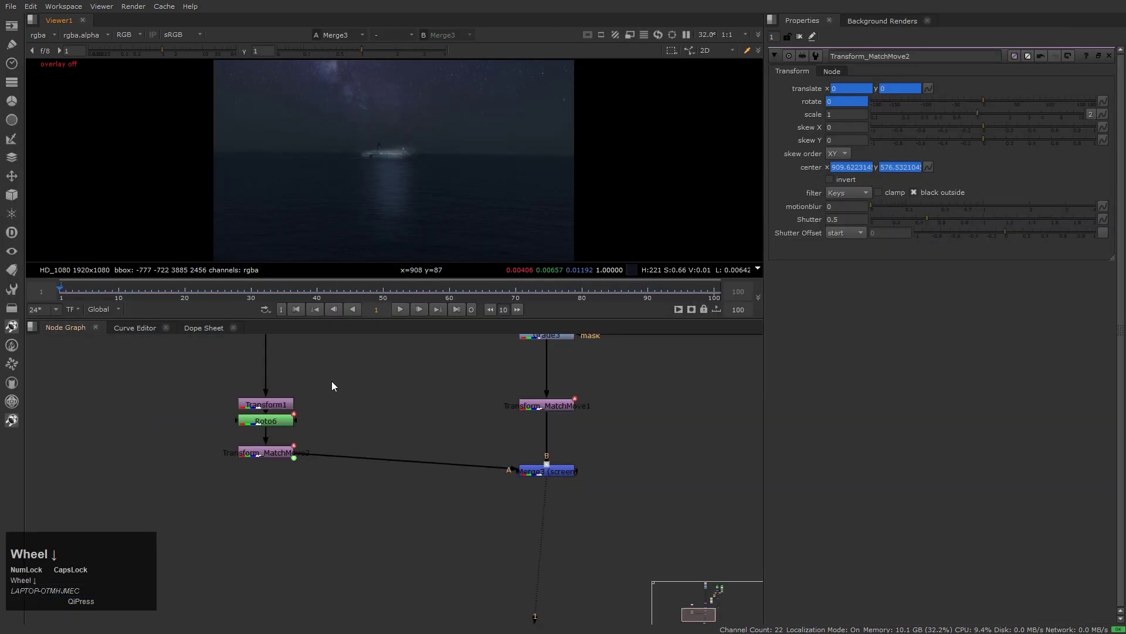
pyautogui.scroll(2, 252, 457)
pyautogui.moveTo(288, 451); pyautogui.dragTo(287, 476)
pyautogui.click(353, 425)
pyautogui.click(279, 406)
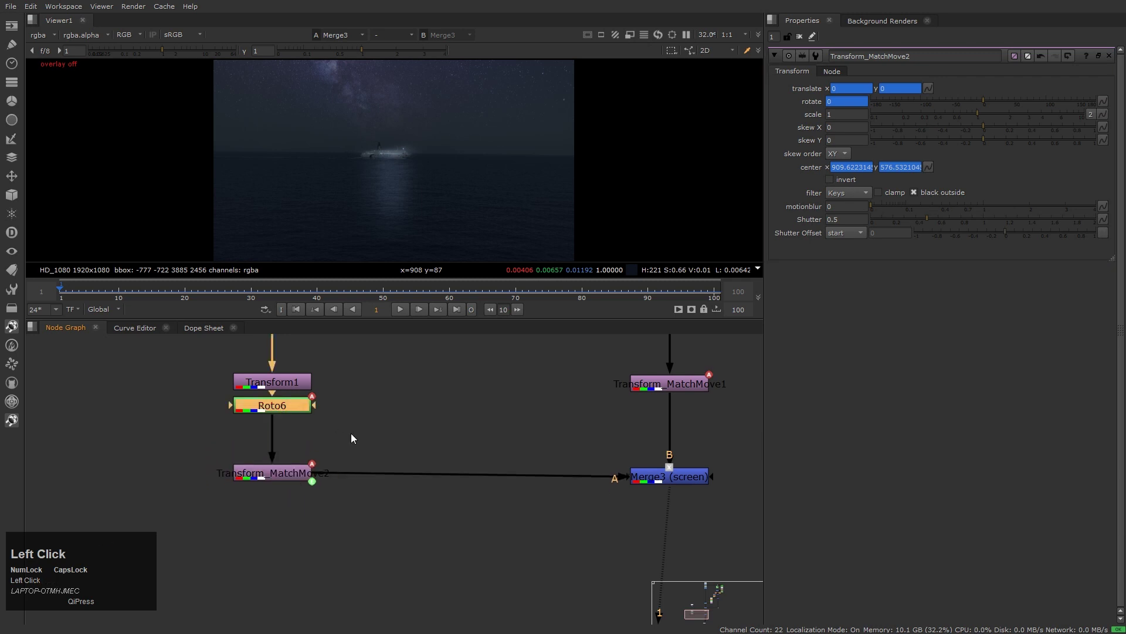
pyautogui.press('g')
pyautogui.click(301, 429)
# Step: Tint the gain of Grade6 by setting its magenta to -0.6 and its temperature to 0.4
pyautogui.scroll(3, 405, 86)
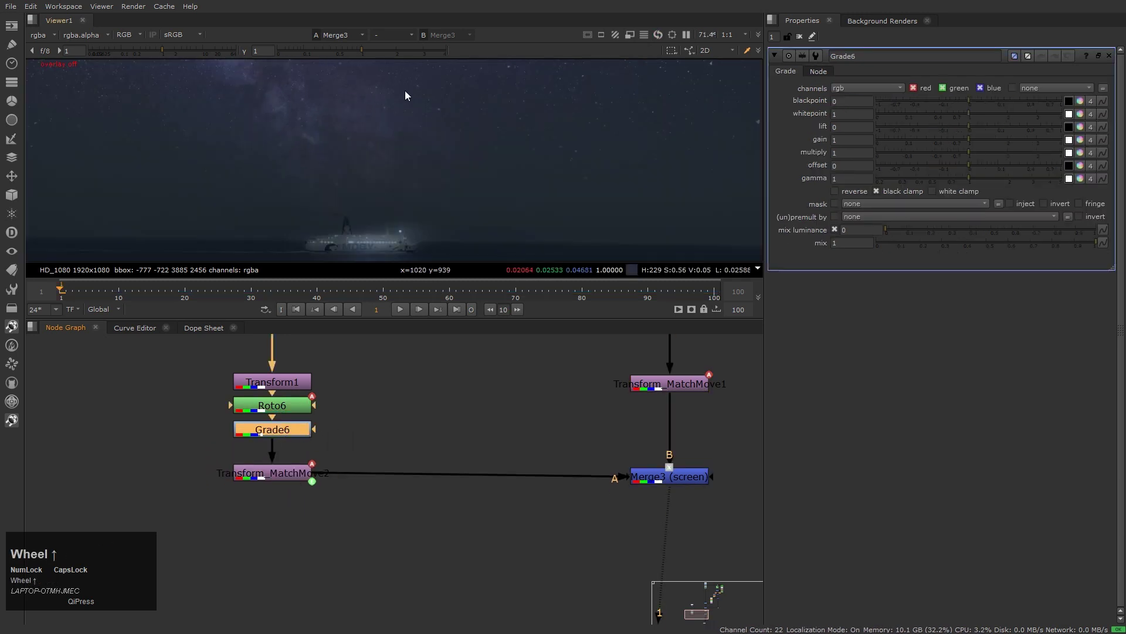
pyautogui.moveTo(405, 96); pyautogui.dragTo(545, 170, button='middle')
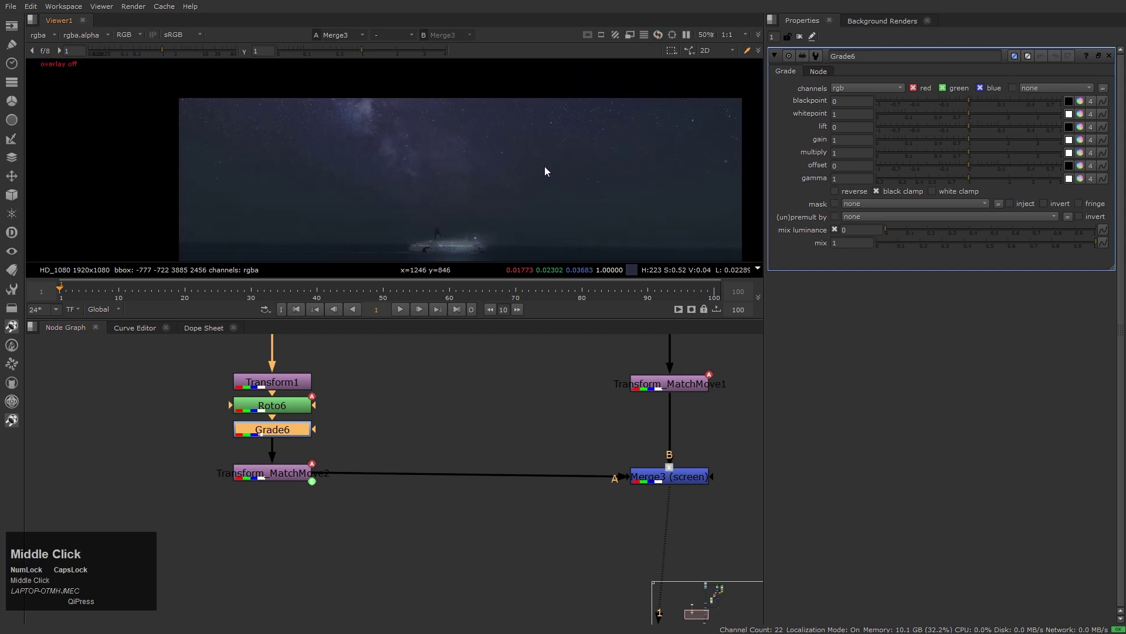
pyautogui.scroll(1, 544, 171)
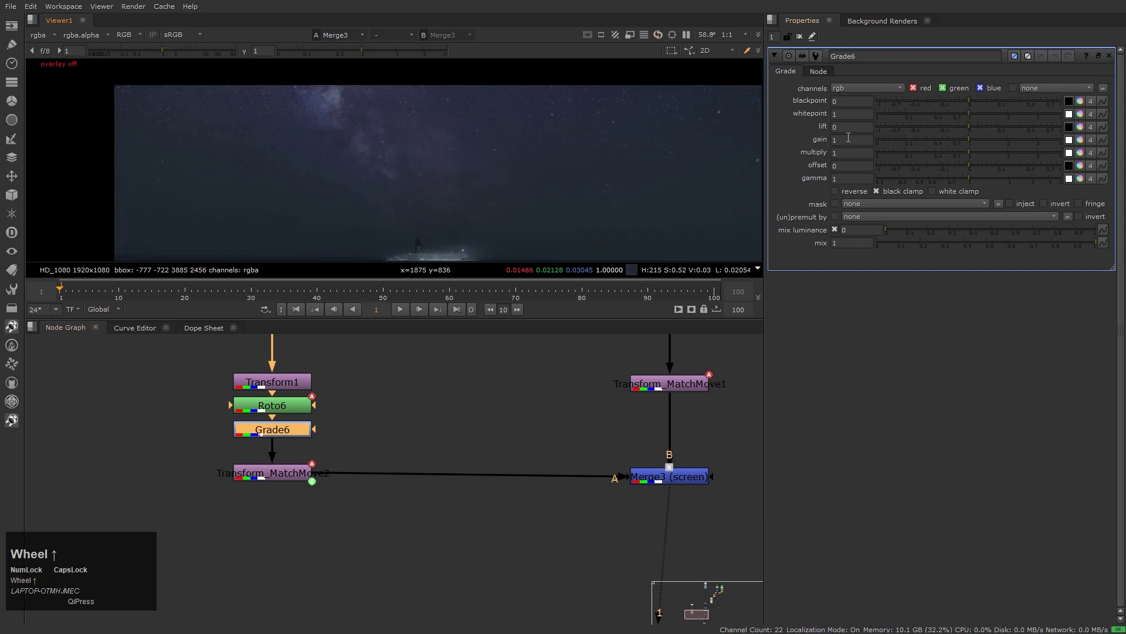
pyautogui.press('ctrl')
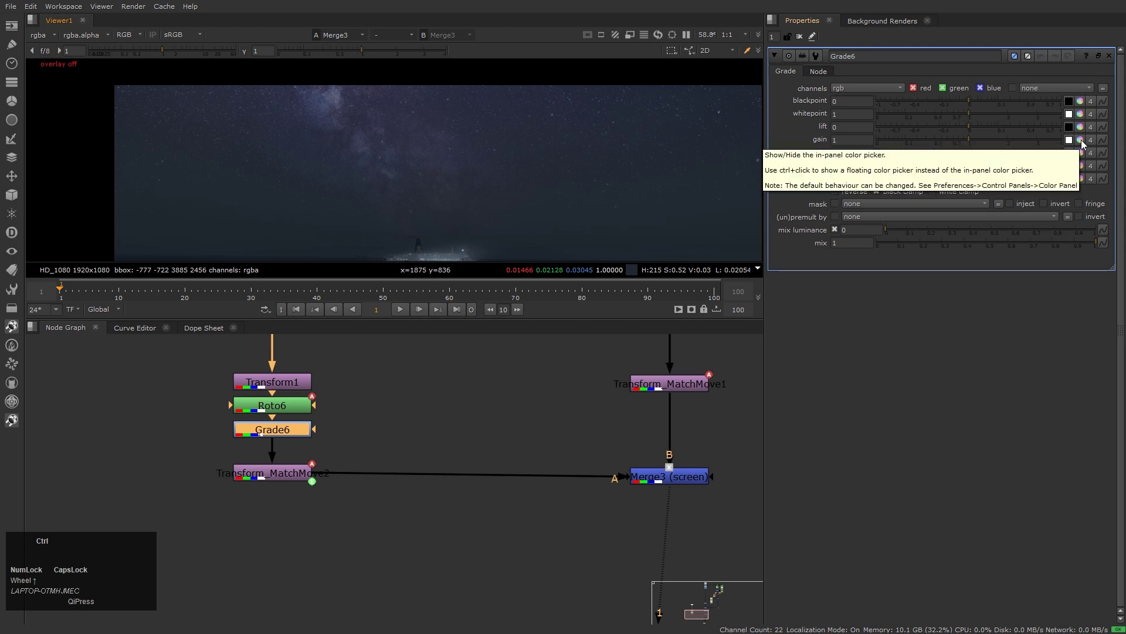
pyautogui.keyDown('ctrl'); pyautogui.click(1081, 141); pyautogui.keyUp('ctrl')
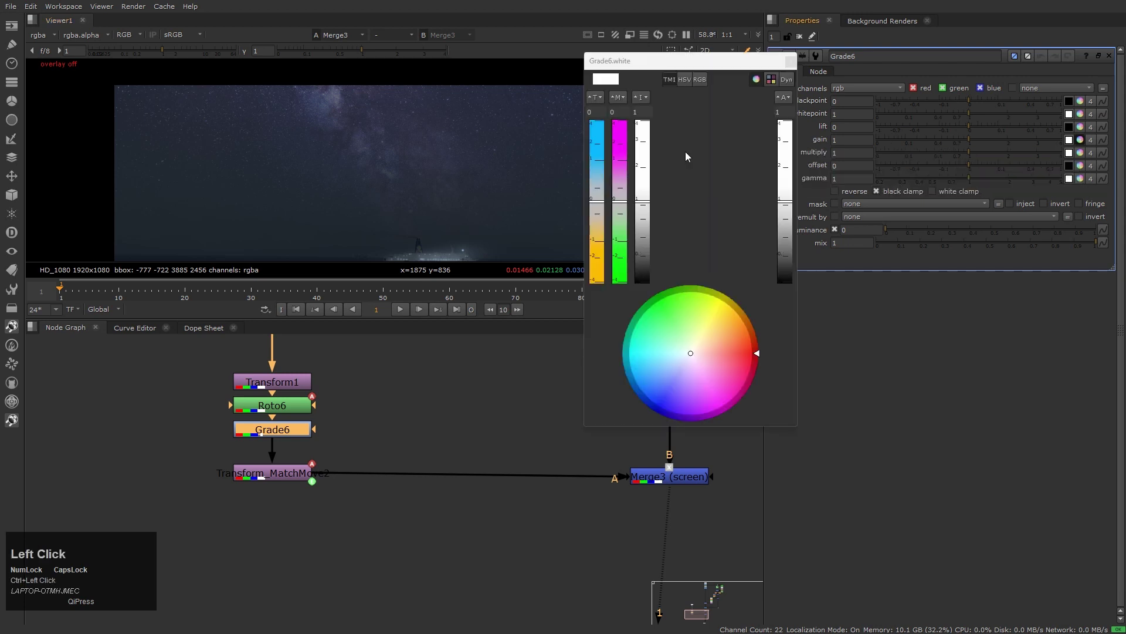
pyautogui.click(598, 112)
pyautogui.scroll(-5, 619, 111)
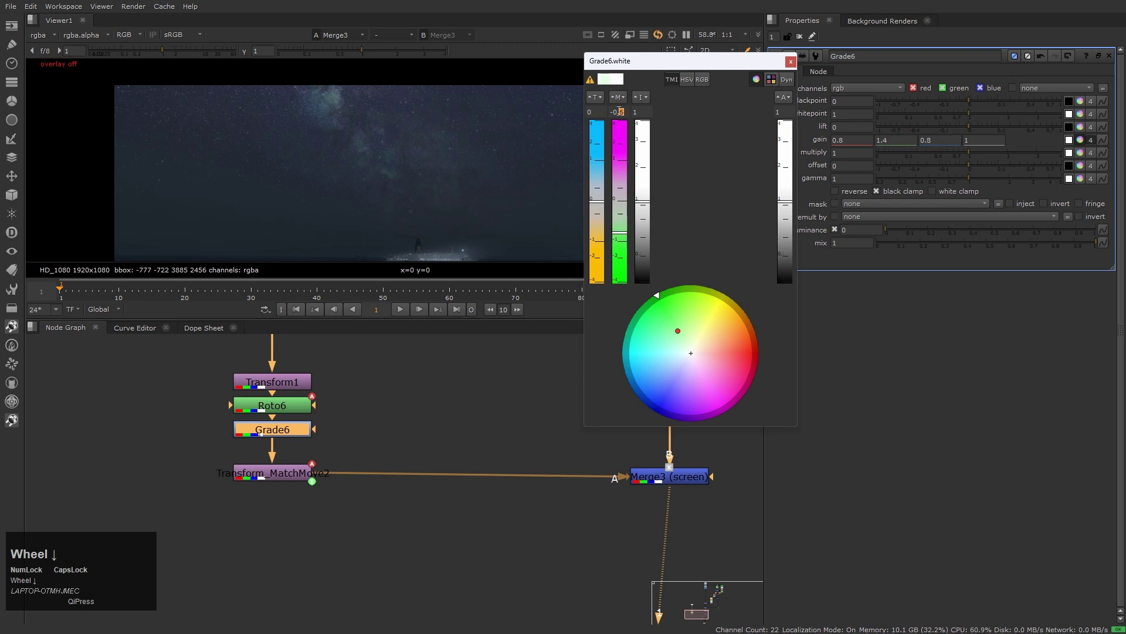
pyautogui.scroll(3, 437, 183)
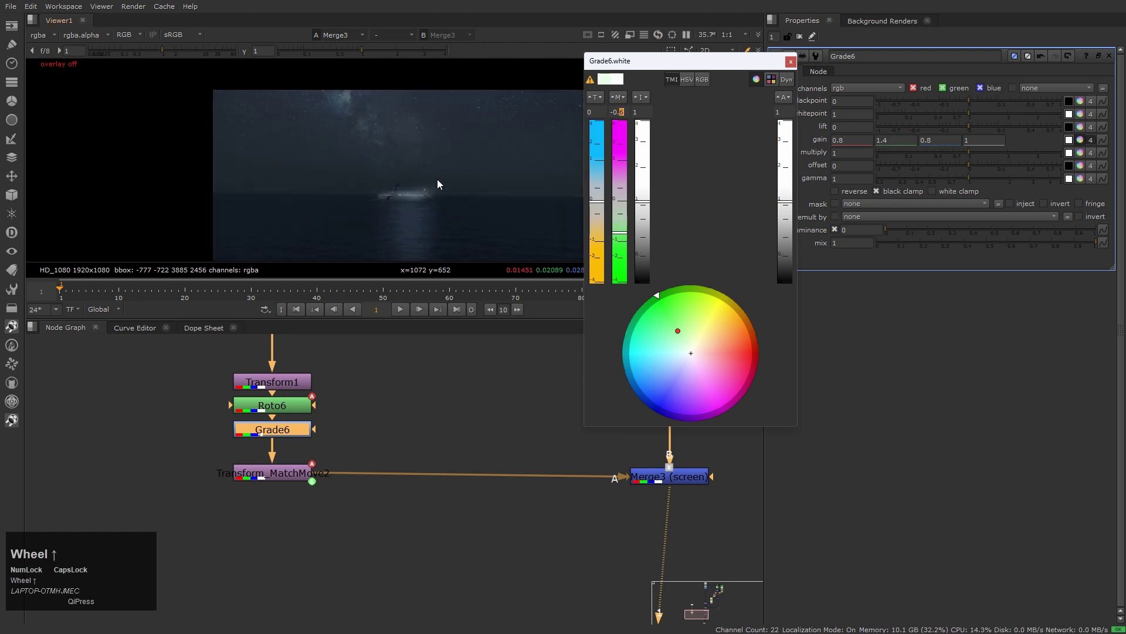
pyautogui.click(600, 112)
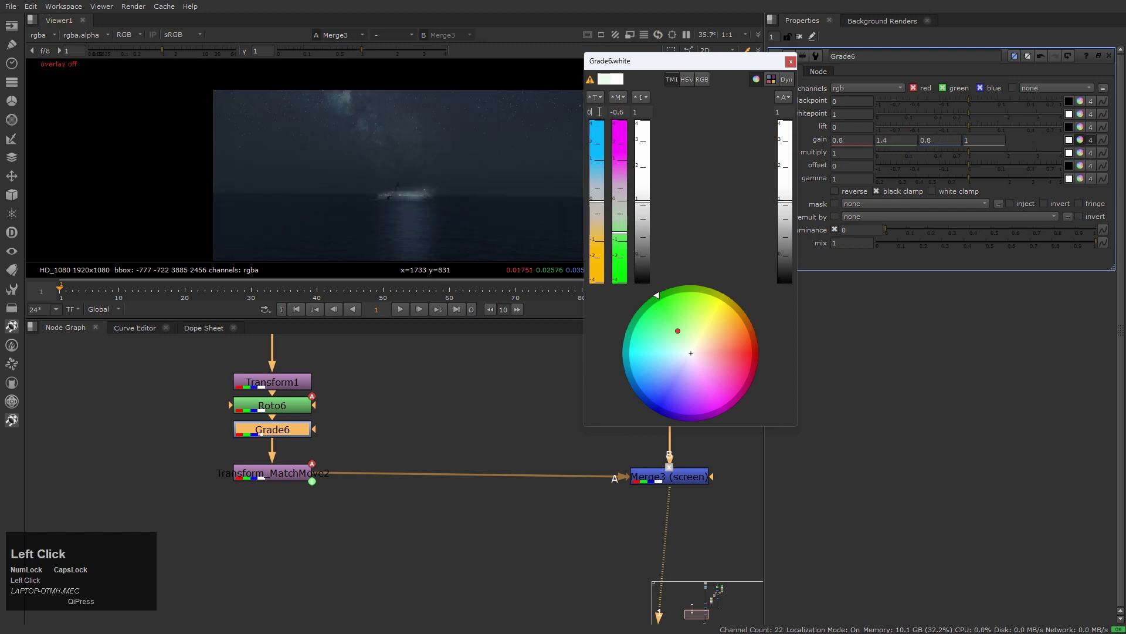
pyautogui.scroll(3, 598, 112)
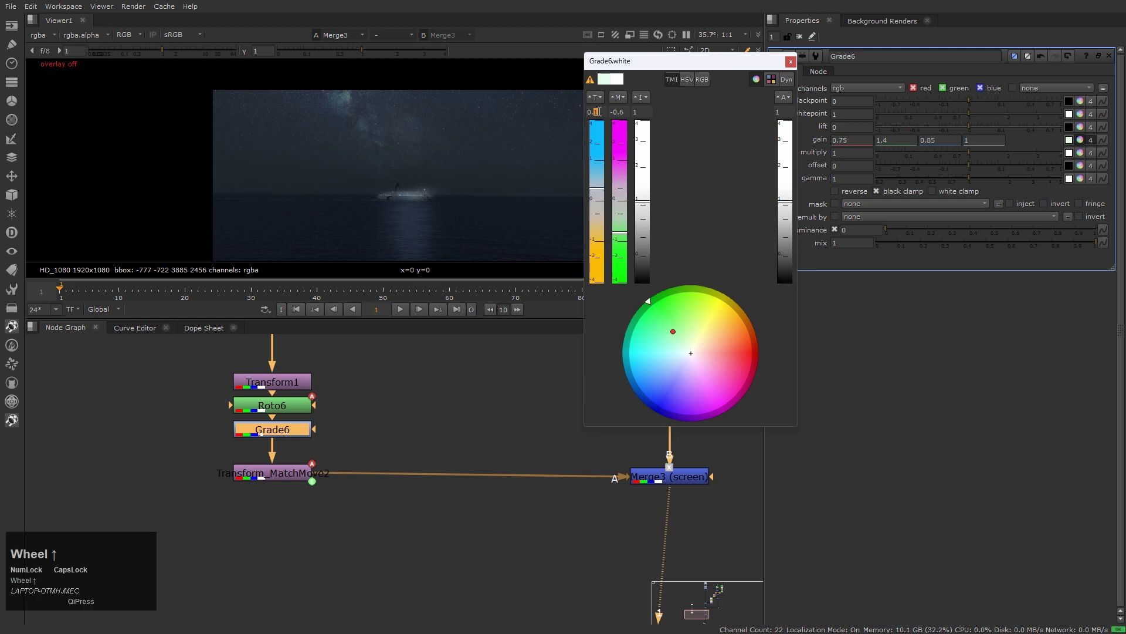
pyautogui.scroll(1, 596, 111)
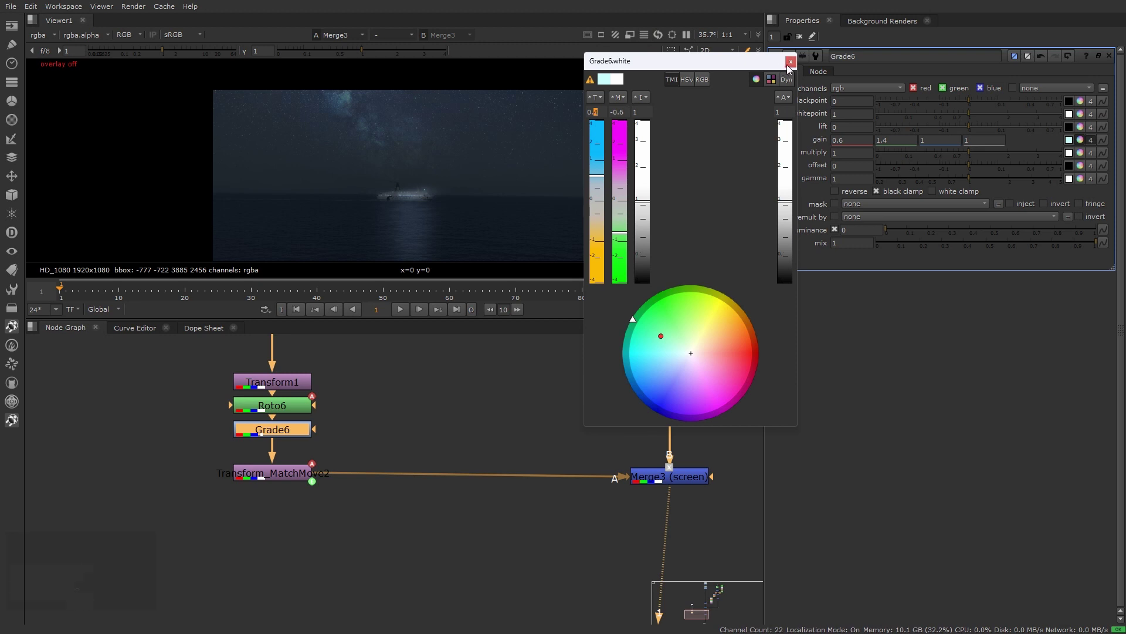
# Step: Toggle Grade6 off and on to compare the sky with and without the colour correction
pyautogui.click(292, 435)
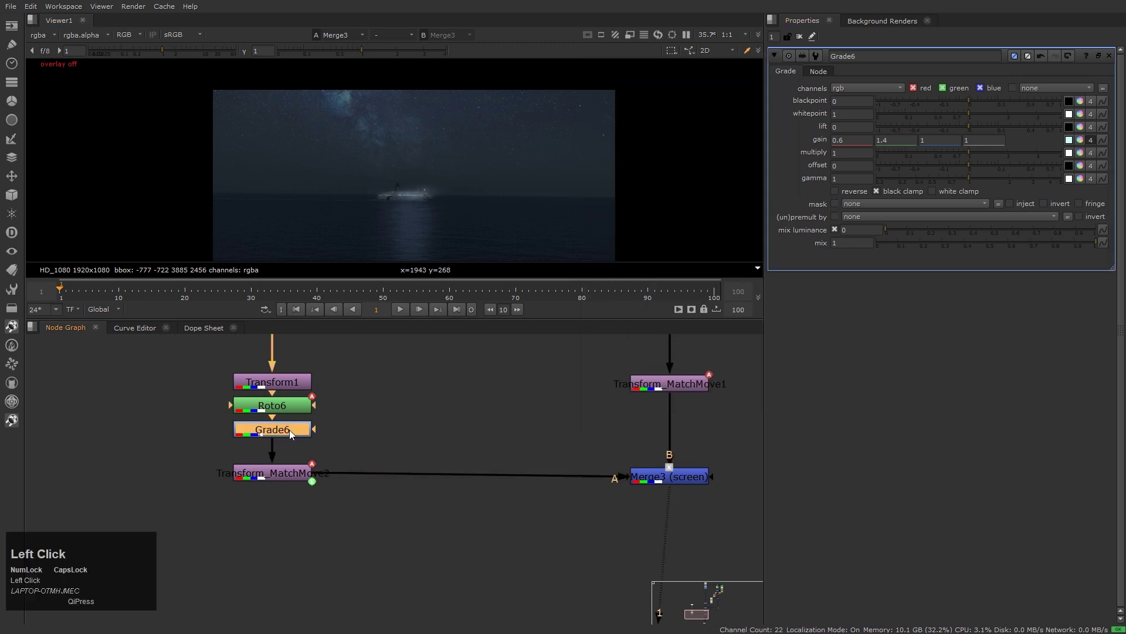
pyautogui.press('d')
pyautogui.press('d')
pyautogui.press('d')
pyautogui.press('d')
pyautogui.click(467, 431)
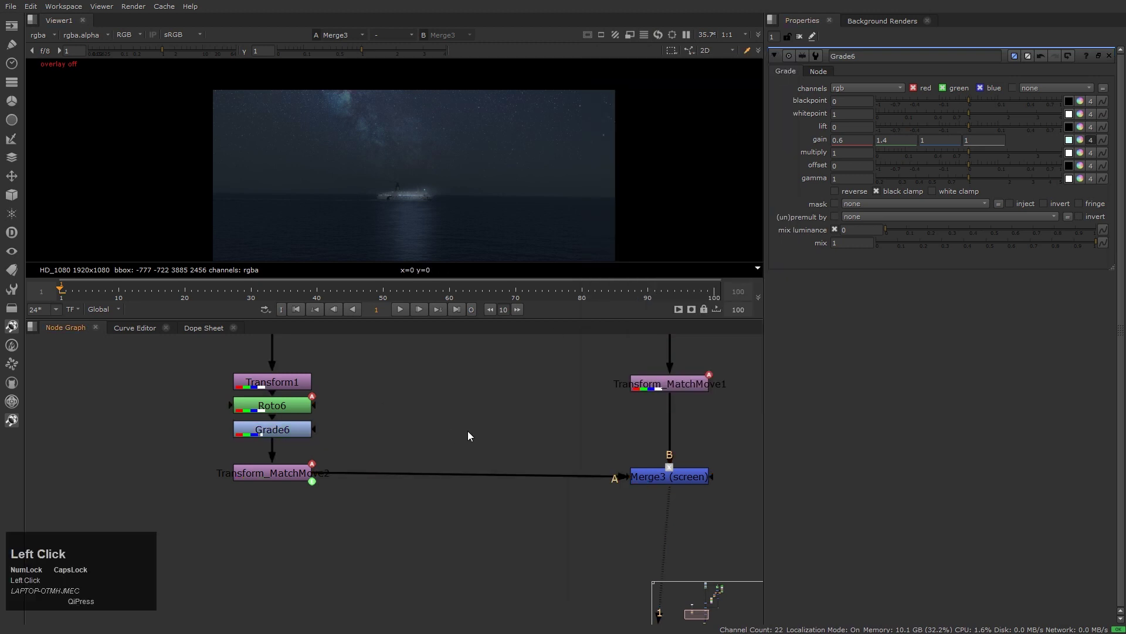
# Step: Set the mix of Merge3 to 0.1 and inspect the fainter stars above the ship
pyautogui.press('h')
pyautogui.click(547, 406)
pyautogui.click(651, 472)
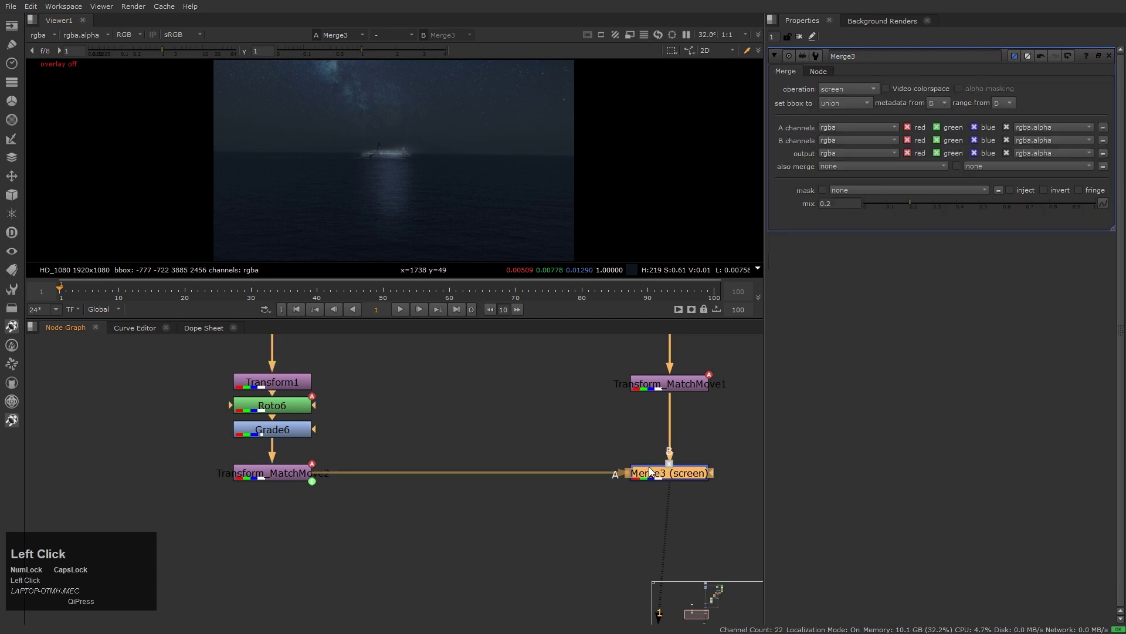
pyautogui.click(834, 203)
pyautogui.write('0.1')
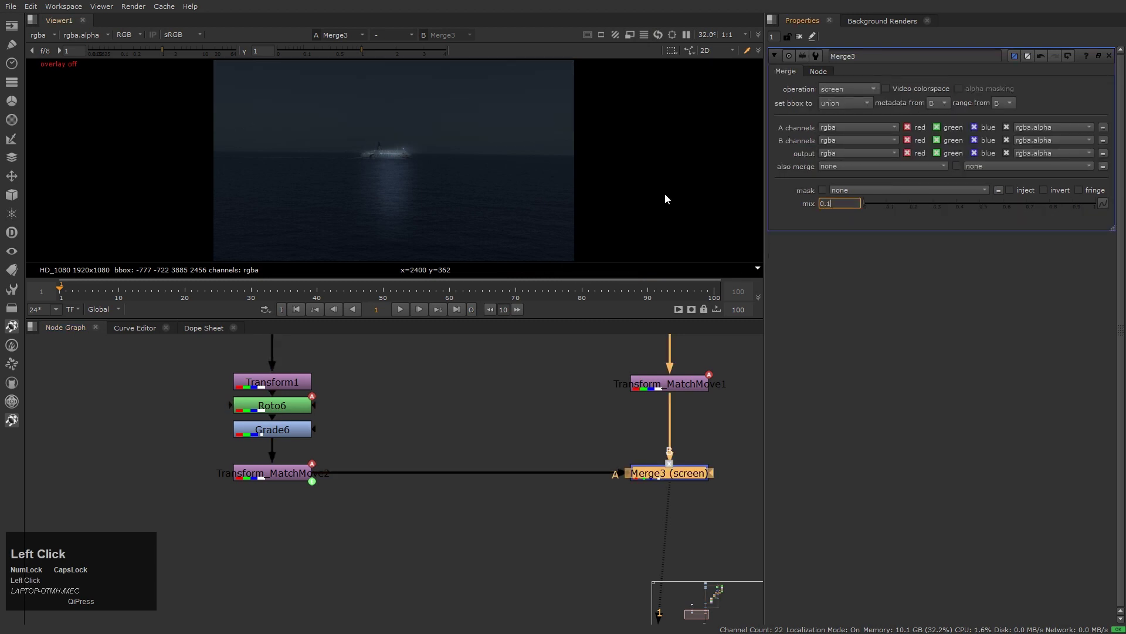
pyautogui.press('Return')
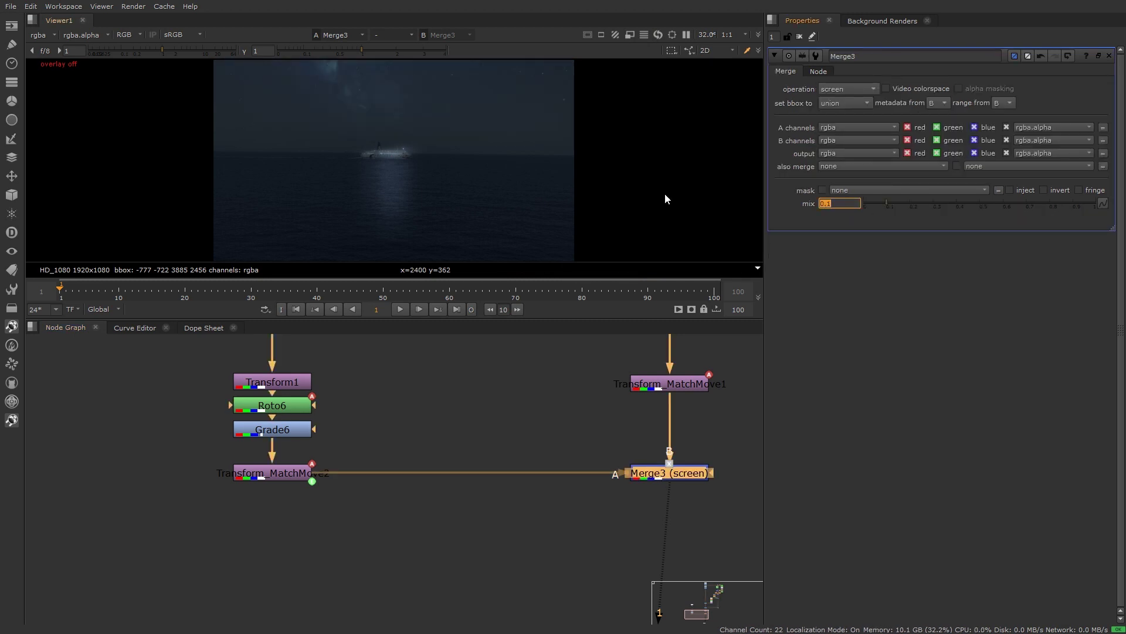
pyautogui.scroll(3, 428, 85)
pyautogui.moveTo(528, 158); pyautogui.dragTo(516, 199, button='middle')
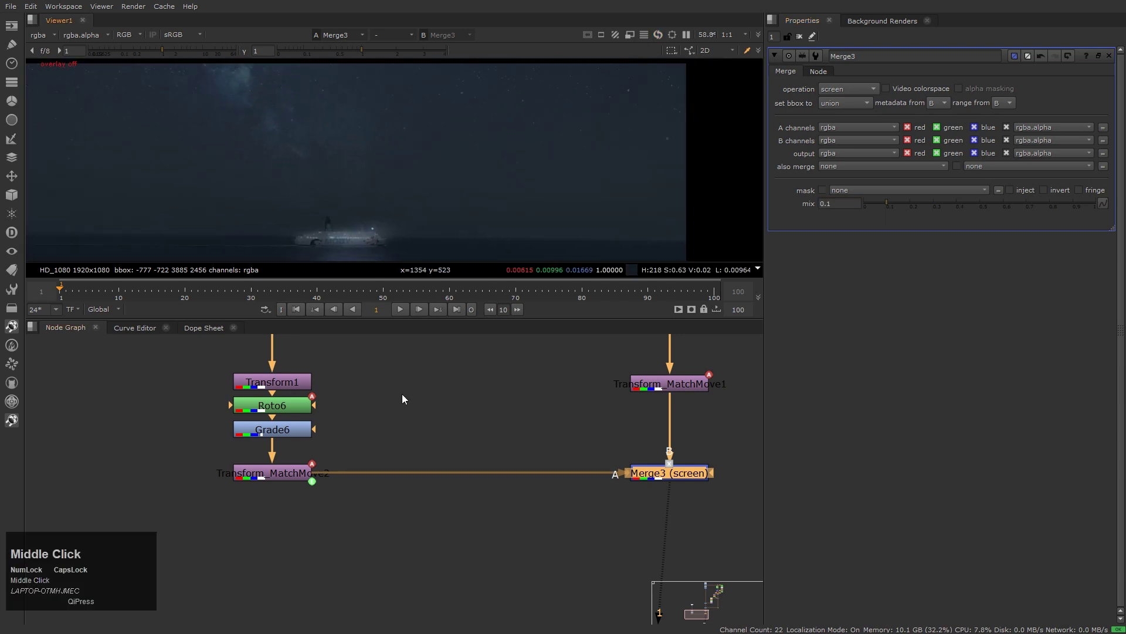
# Step: Insert a Defocus node between Transform_MatchMove2 and Merge3, and check the composite in playback
pyautogui.click(276, 476)
pyautogui.press('Tab')
pyautogui.write('DEF')
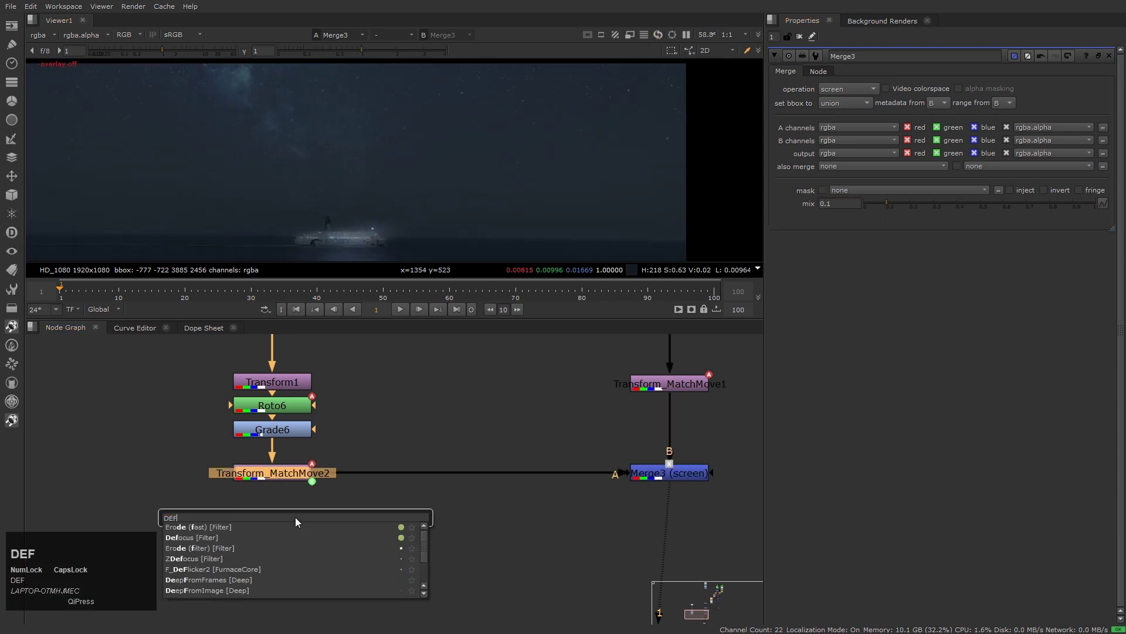
pyautogui.write('OCUS')
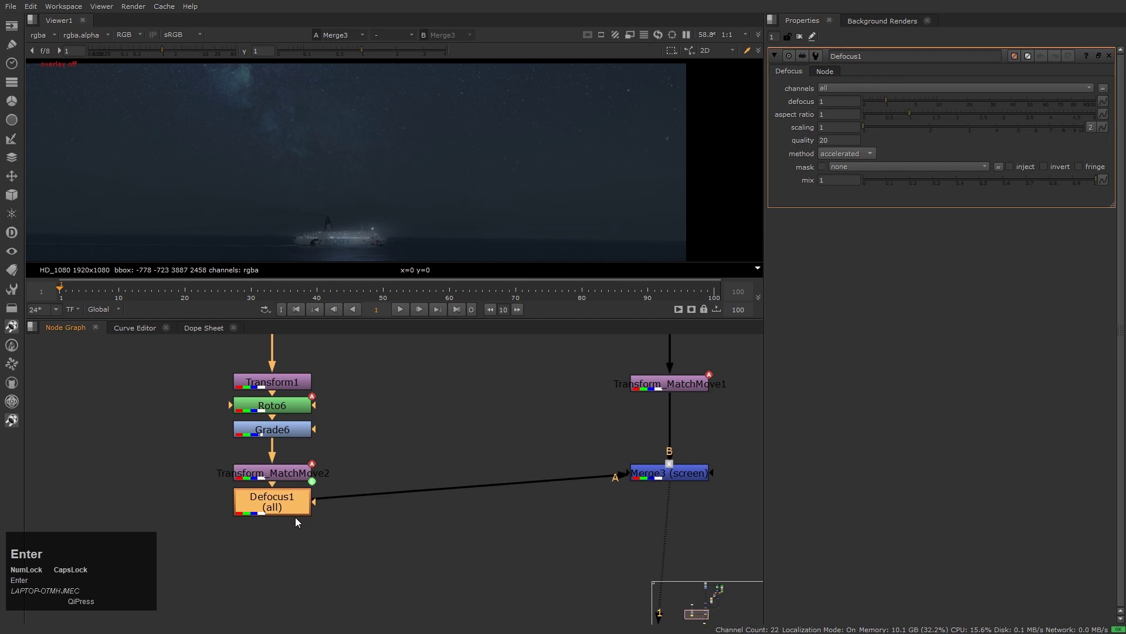
pyautogui.click(439, 142)
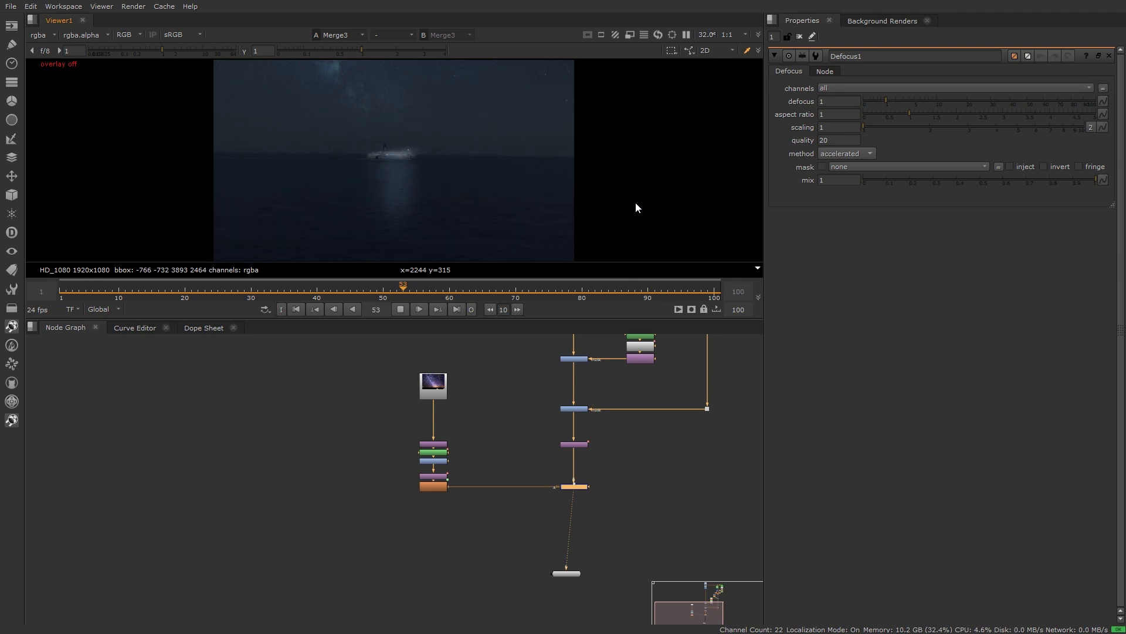
# Step: Warm the ship's lights by lowering the temperature of Grade3's multiply to reach red 1.25, green 1 and blue 0.75
pyautogui.click(487, 512)
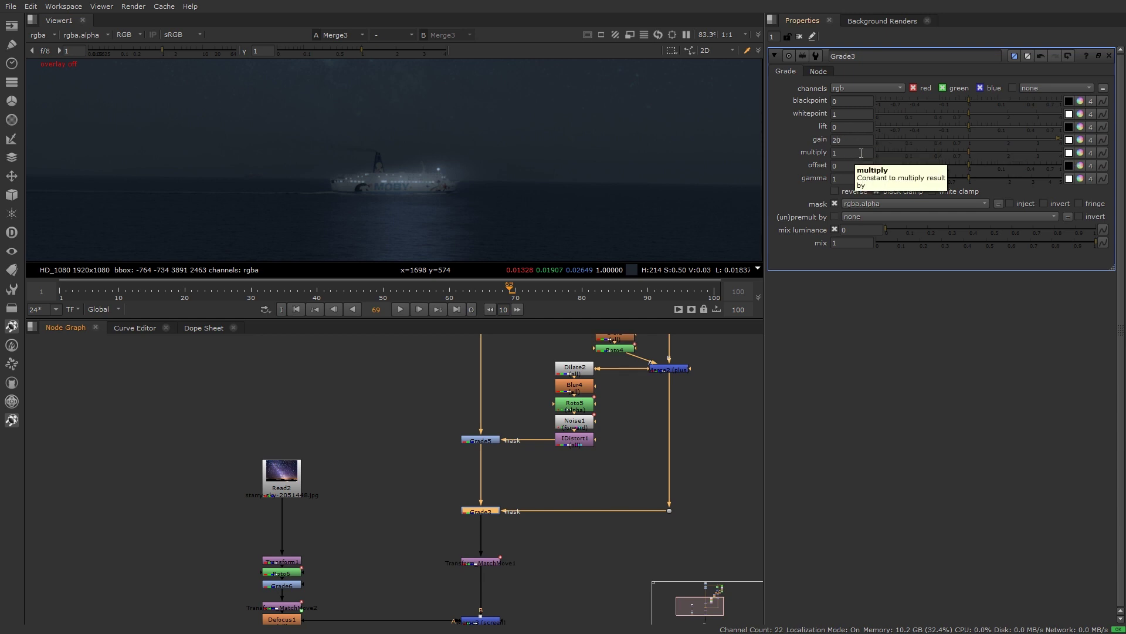
pyautogui.press('ctrl')
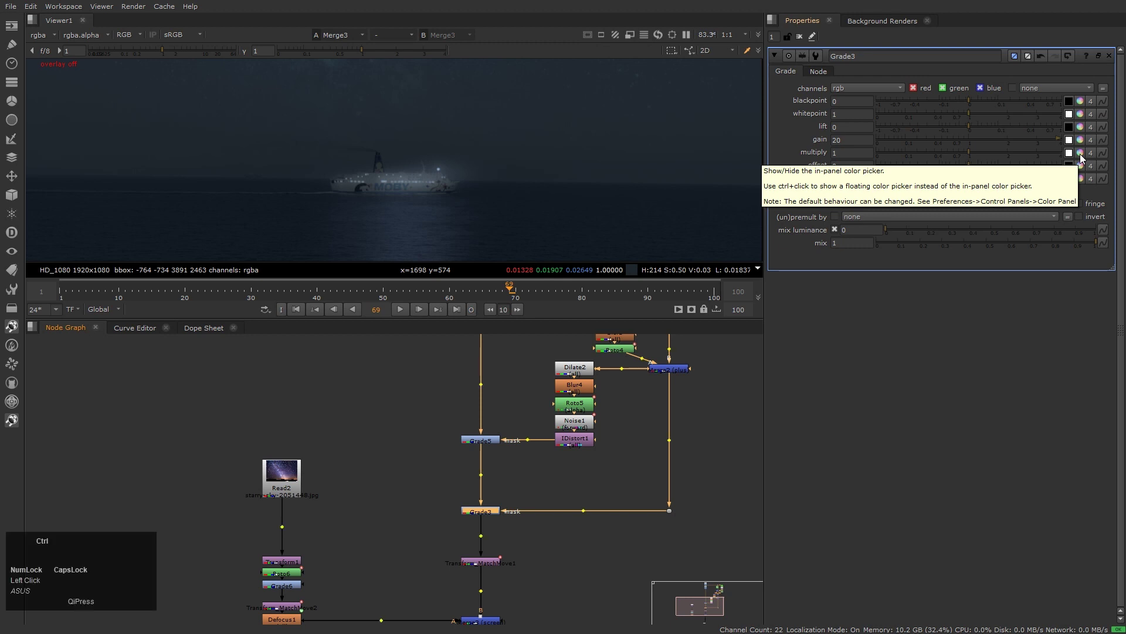
pyautogui.keyDown('ctrl'); pyautogui.click(1080, 154); pyautogui.keyUp('ctrl')
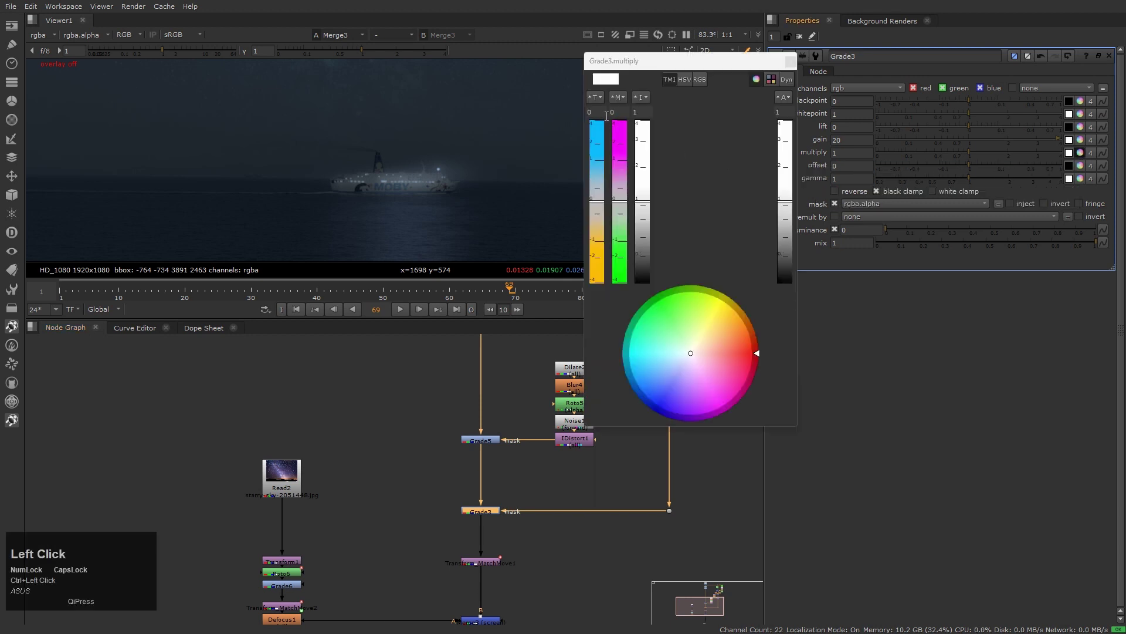
pyautogui.click(596, 112)
pyautogui.scroll(-5, 596, 111)
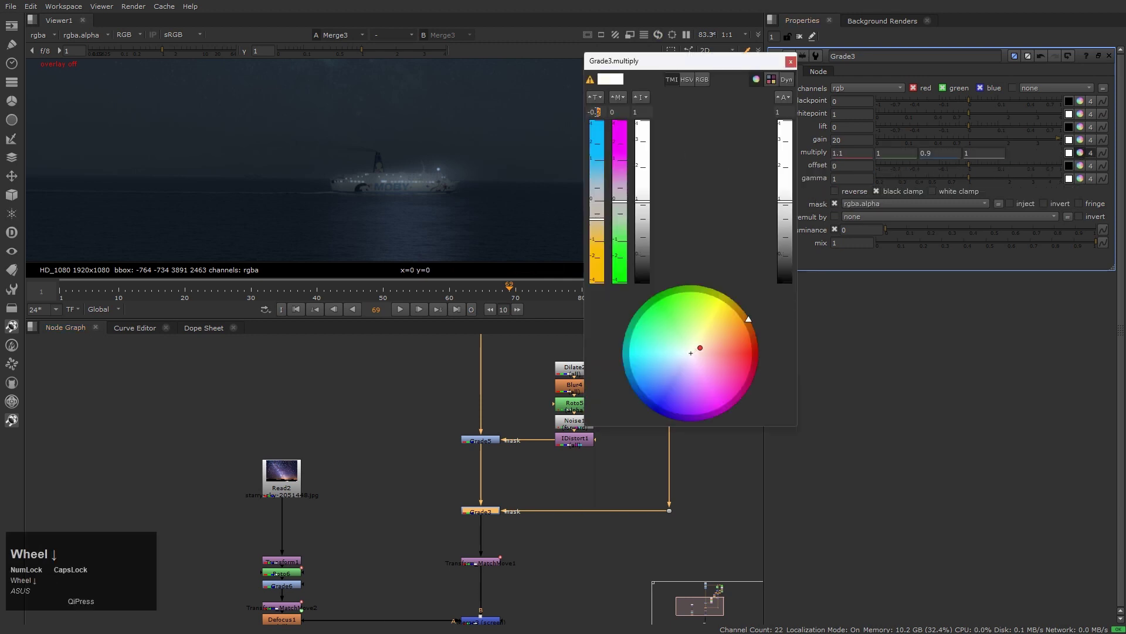
pyautogui.scroll(-1, 598, 112)
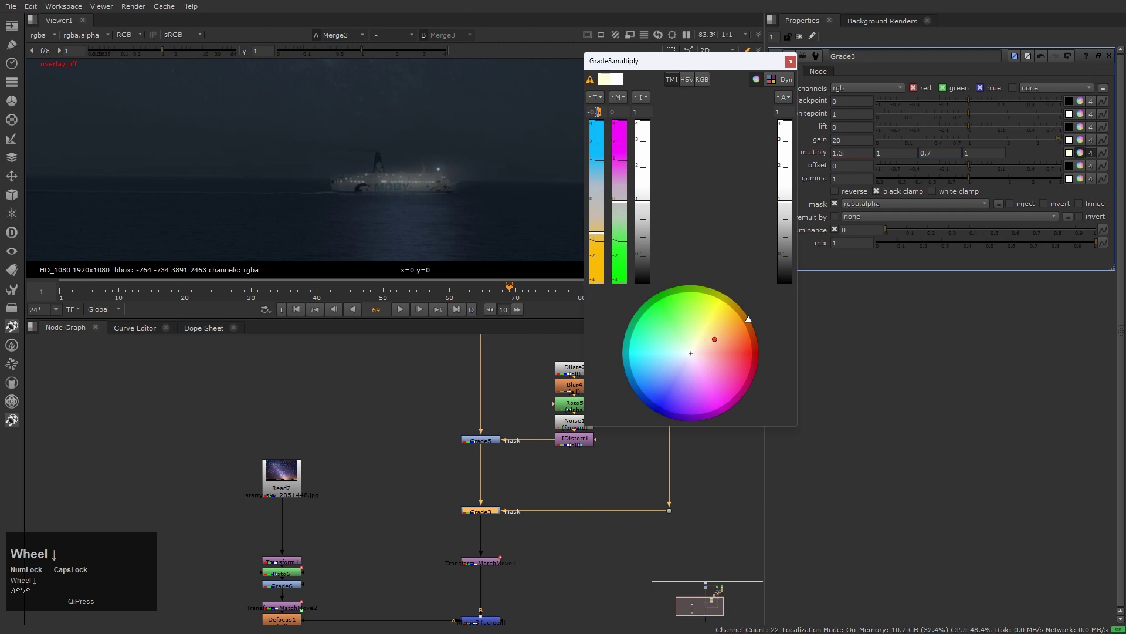
pyautogui.scroll(1, 597, 111)
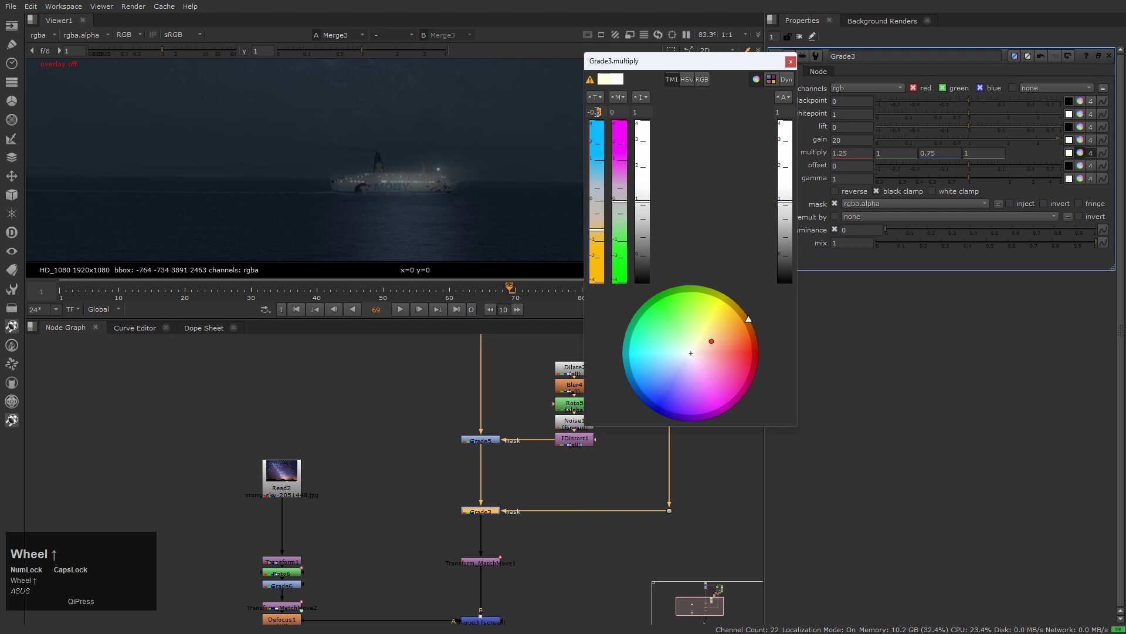
pyautogui.click(792, 63)
pyautogui.scroll(-1, 456, 194)
pyautogui.click(531, 387)
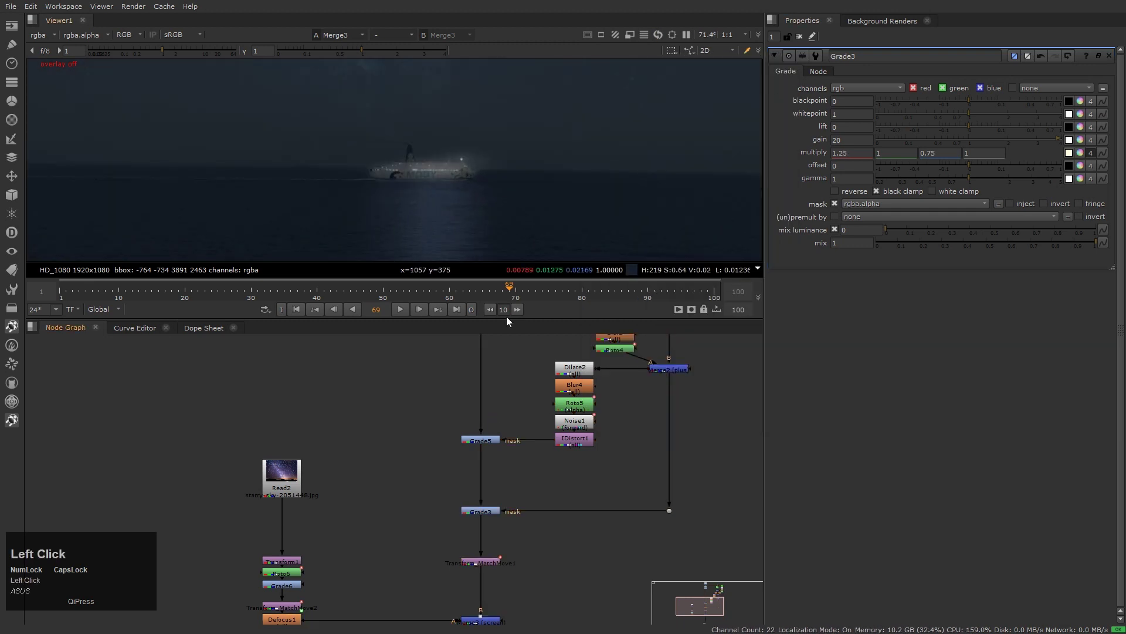
# Step: Warm the multiply of Grade5 to red 1.3, green 1 and blue 0.7, and check the whole composite in playback
pyautogui.doubleClick(483, 443)
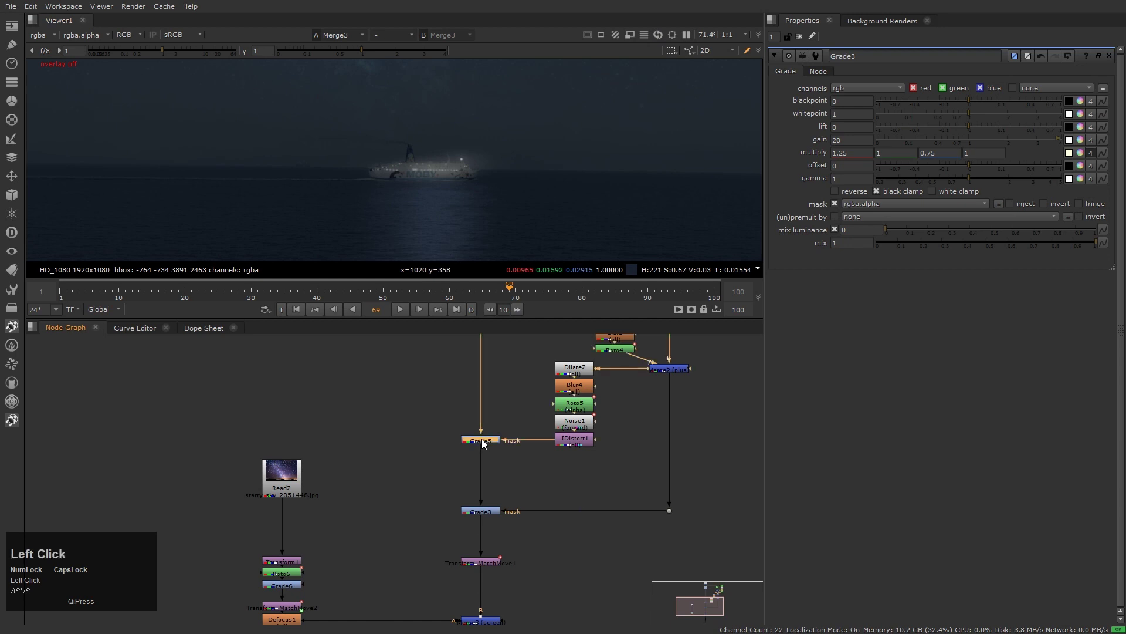
pyautogui.press('ctrl')
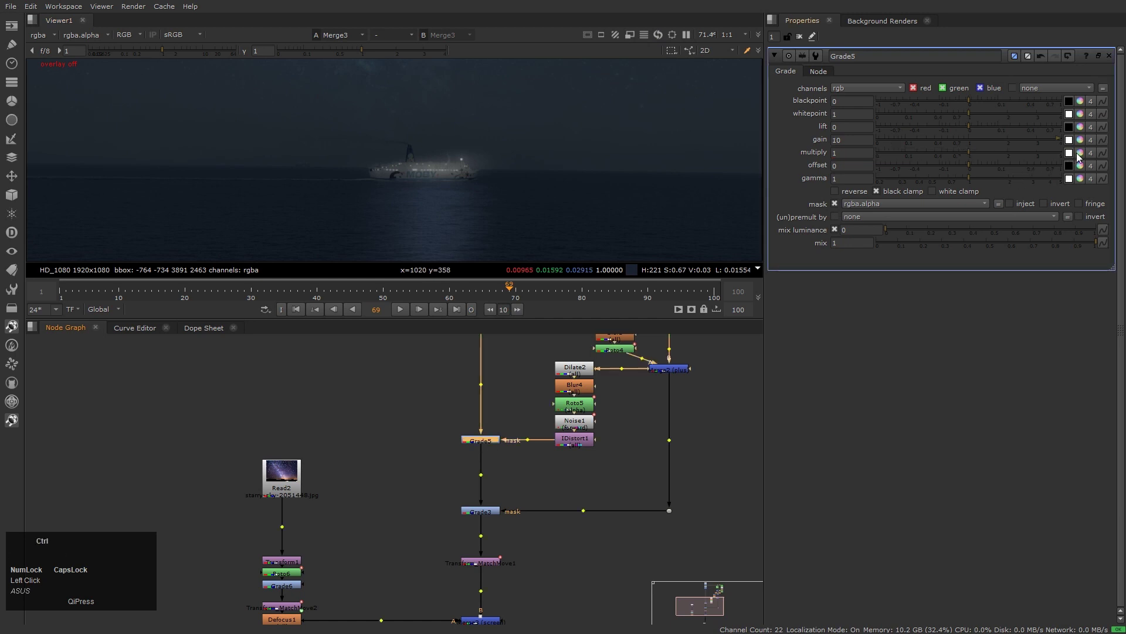
pyautogui.click(1080, 153)
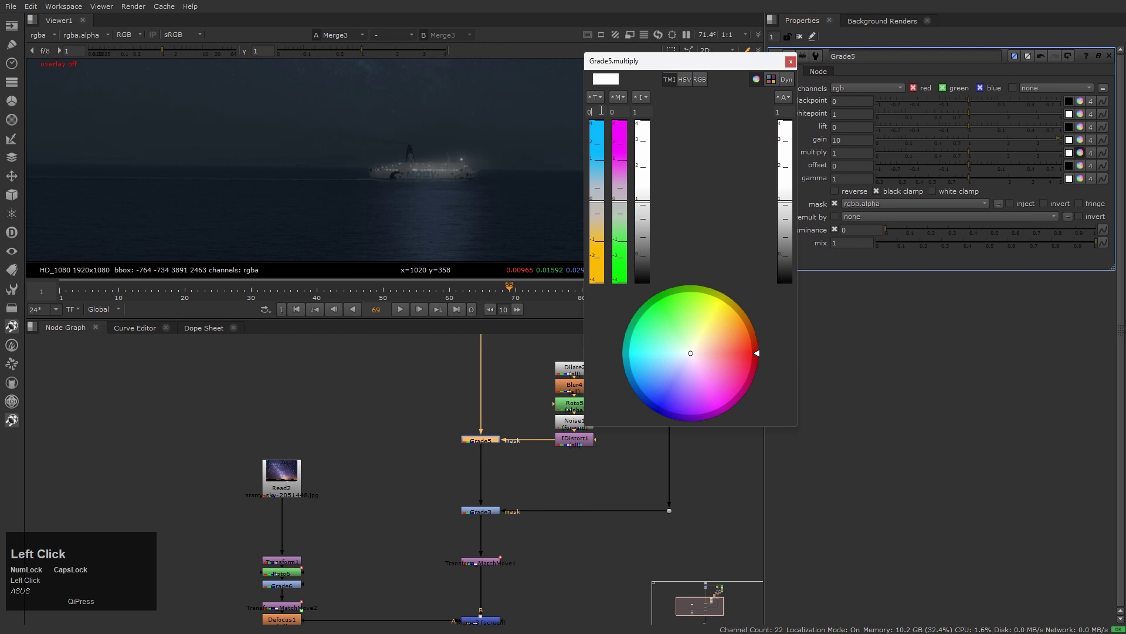
pyautogui.scroll(-7, 598, 112)
pyautogui.scroll(1, 600, 110)
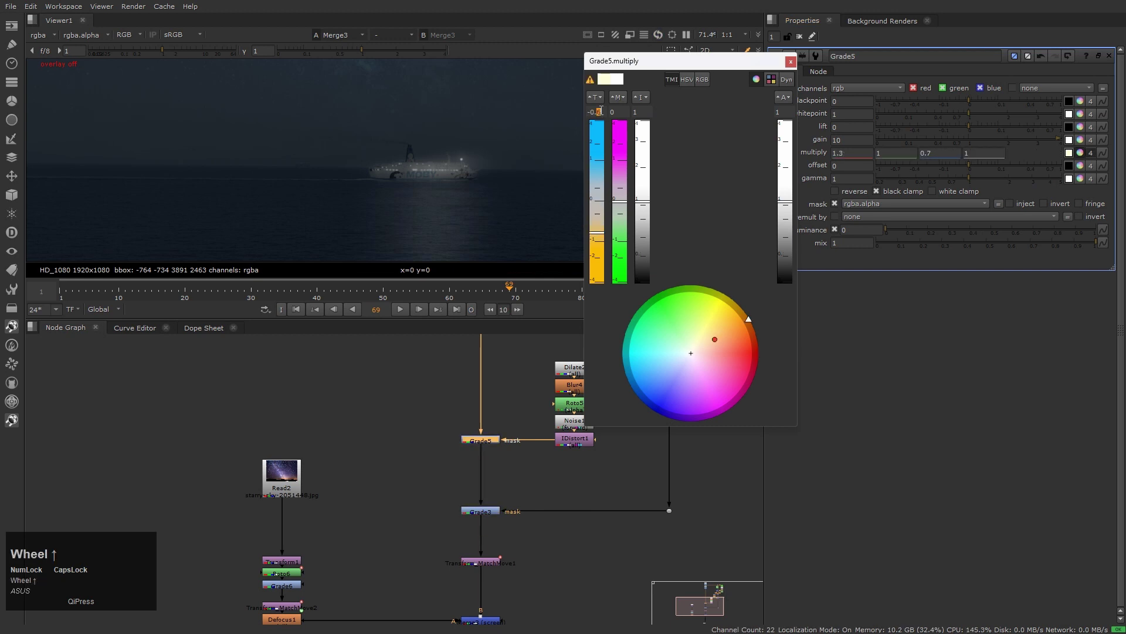
pyautogui.click(533, 174)
pyautogui.press('h')
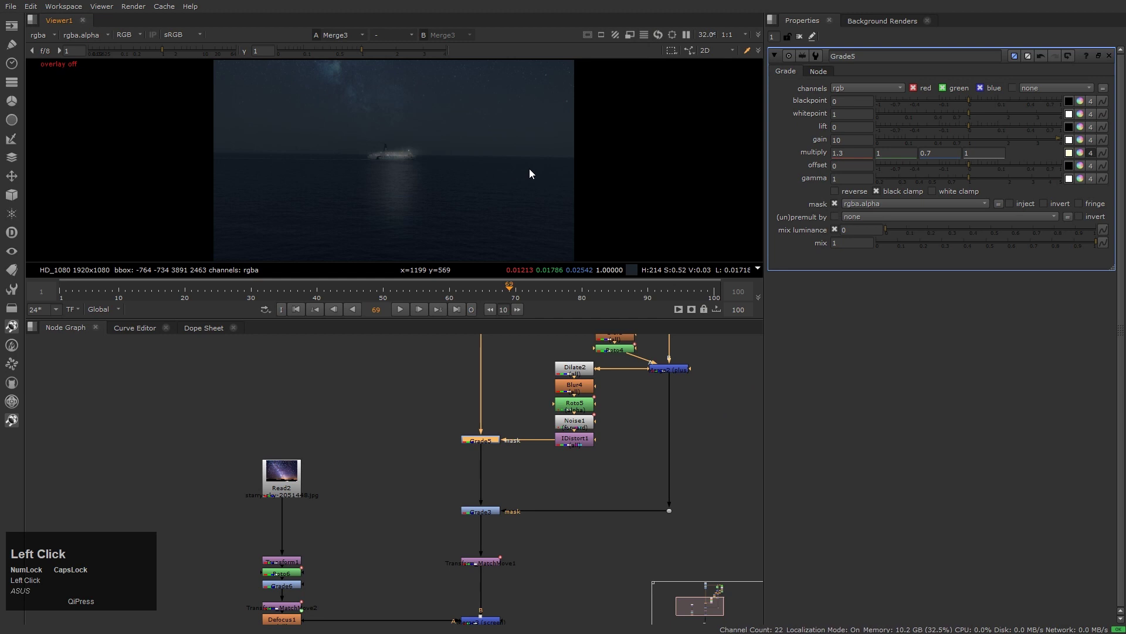
pyautogui.press('l')
pyautogui.press('Home')
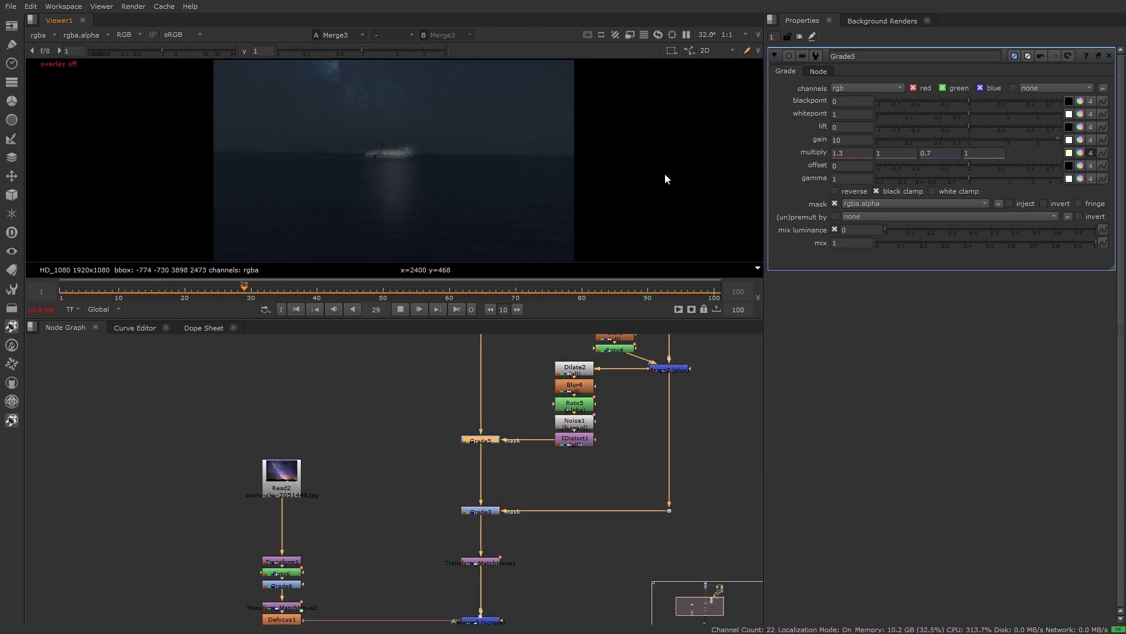